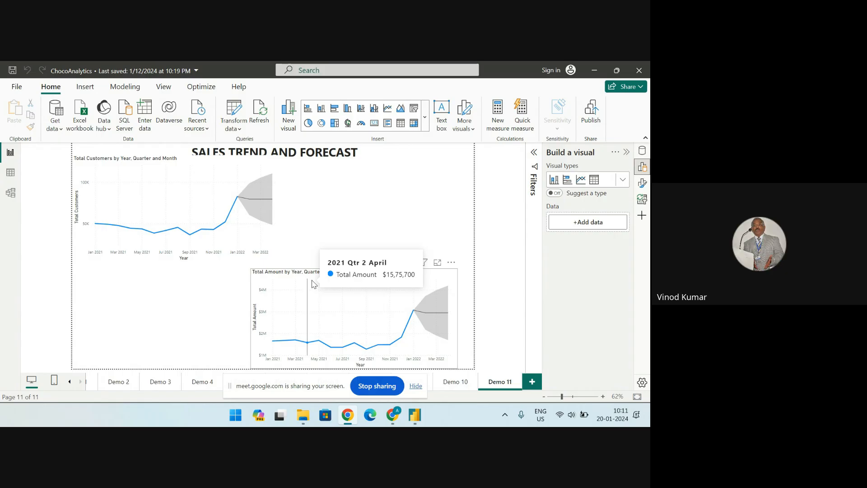
Raise the system volume to maximum in the quick settings
left_click(563, 419)
left_click_drag(545, 350, 611, 350)
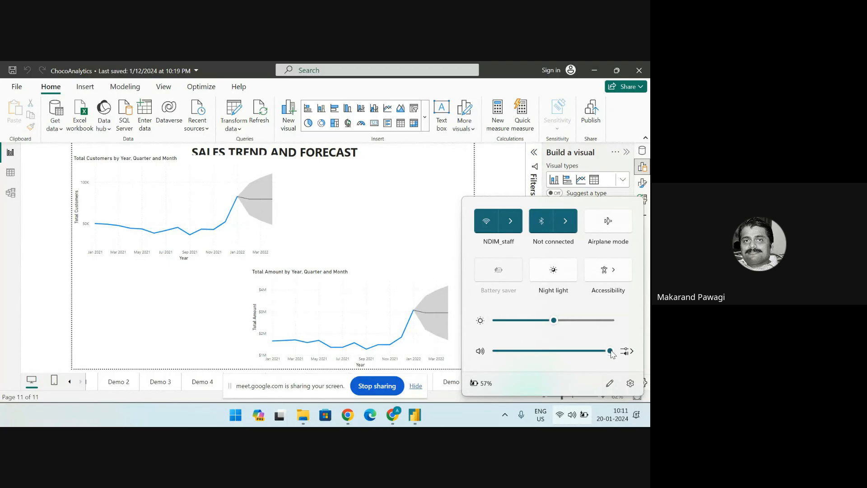
left_click(441, 422)
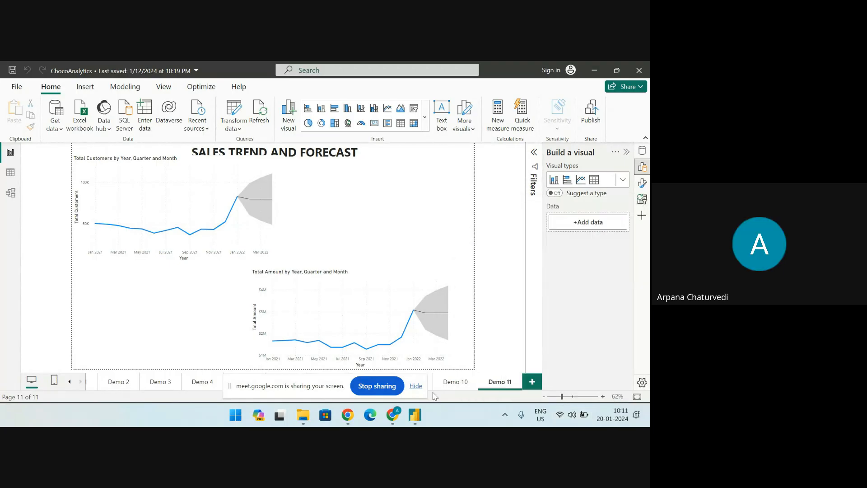
Open the report's data in the Power Query Editor
left_click(237, 130)
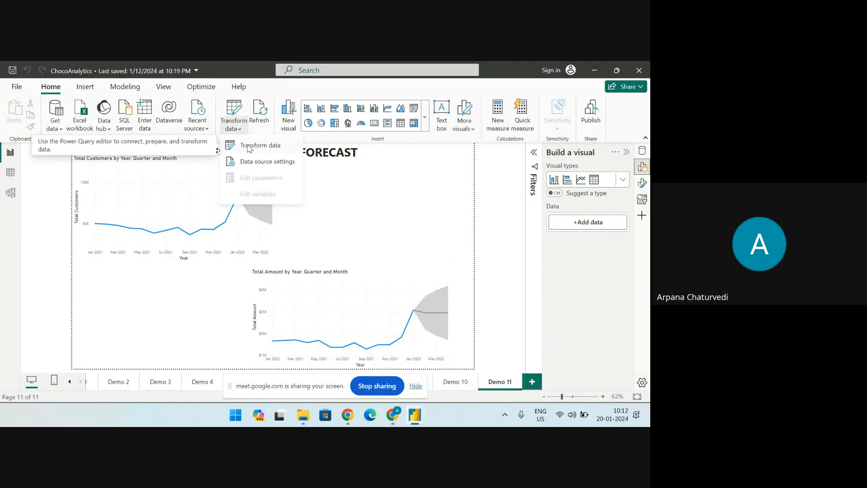
left_click(249, 146)
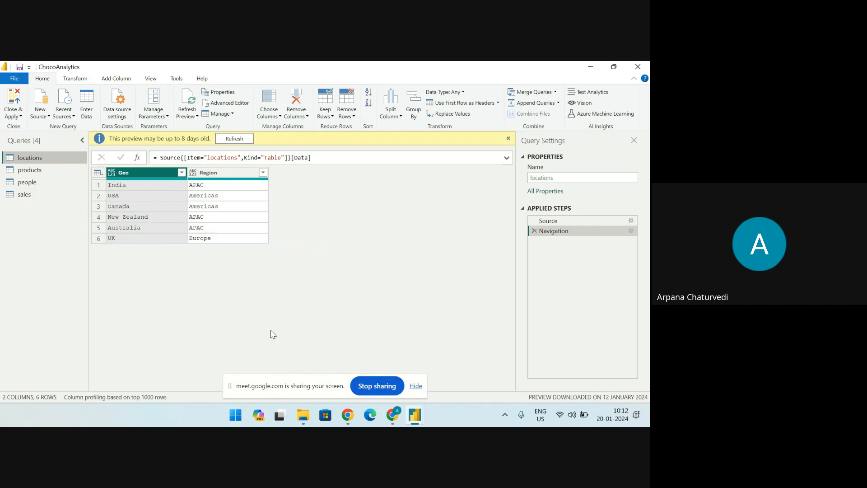
left_click(392, 415)
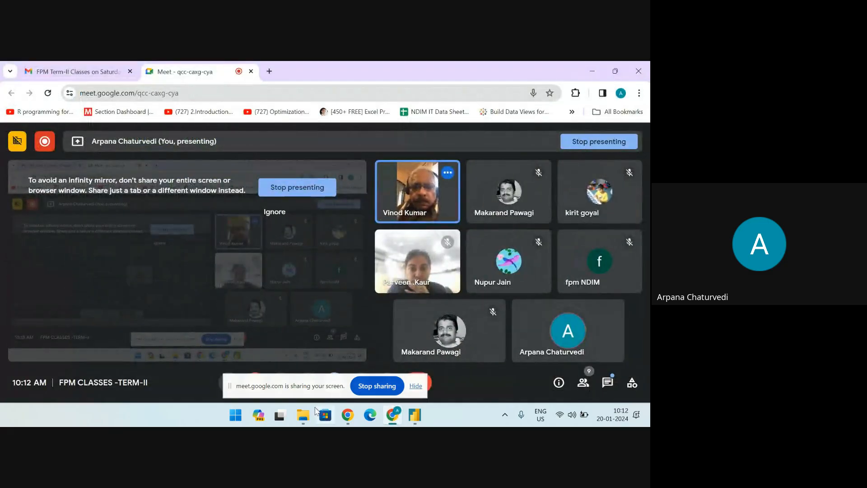
left_click(590, 70)
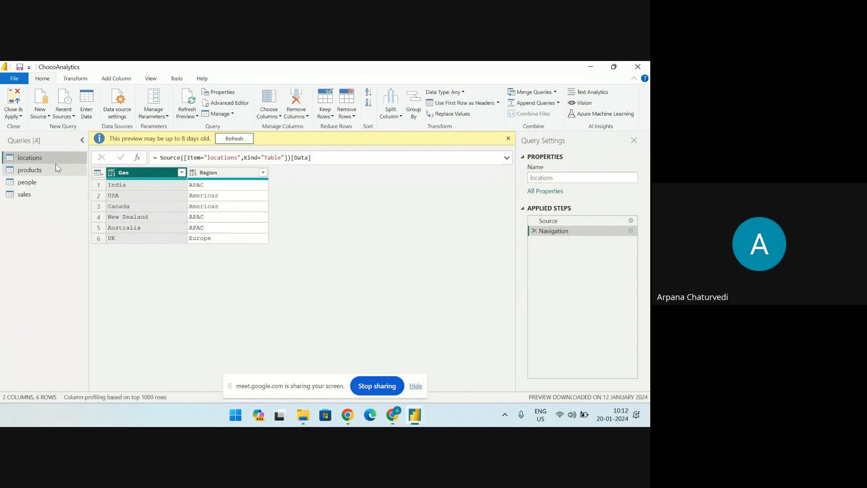
left_click_drag(369, 71, 289, 184)
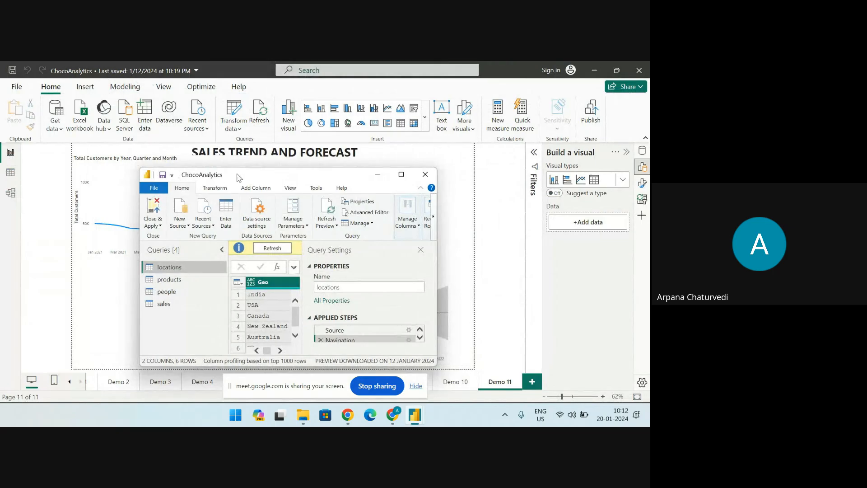
left_click_drag(244, 177, 232, 114)
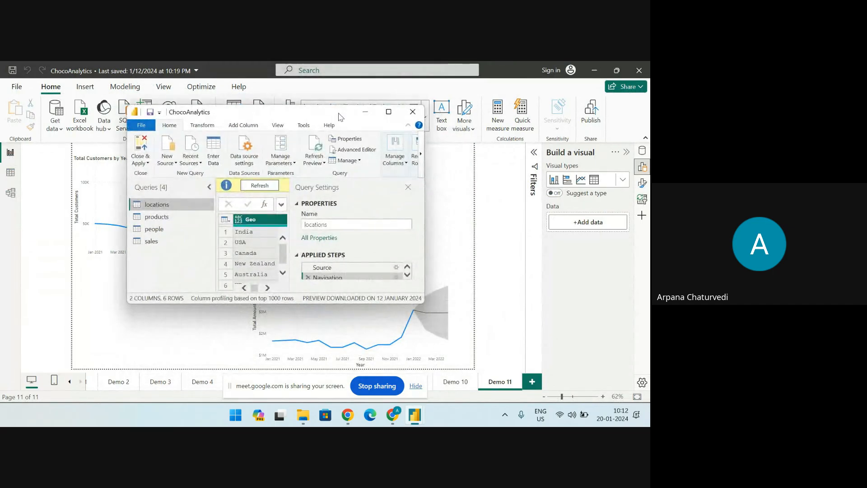
left_click(388, 111)
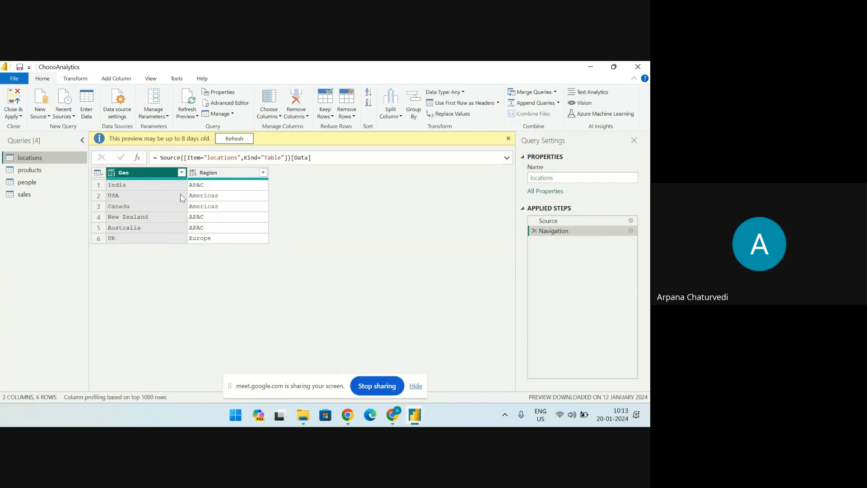
Examine the products query and the filter values of its Category, Size and Product columns, leaving them unfiltered
left_click(41, 172)
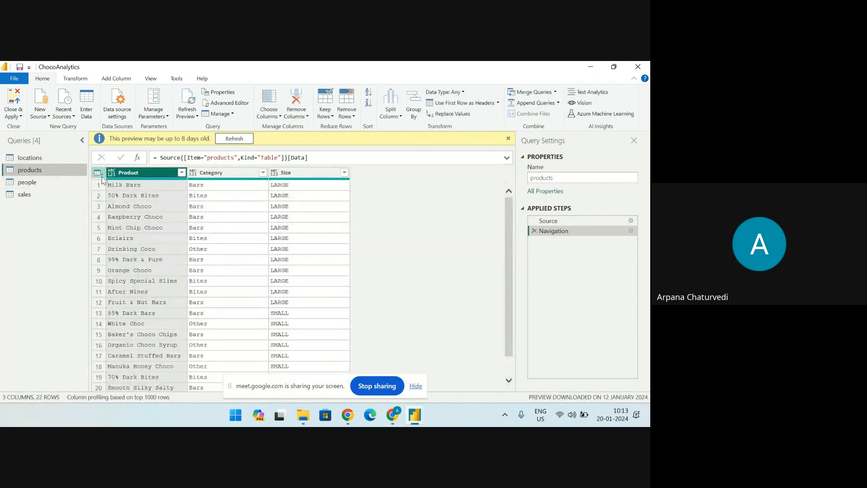
left_click(127, 175)
left_click(262, 173)
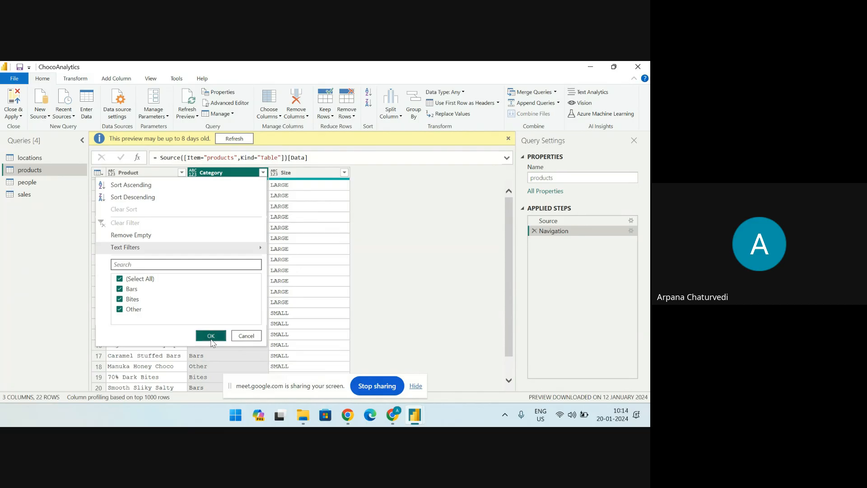
left_click(246, 335)
left_click(344, 173)
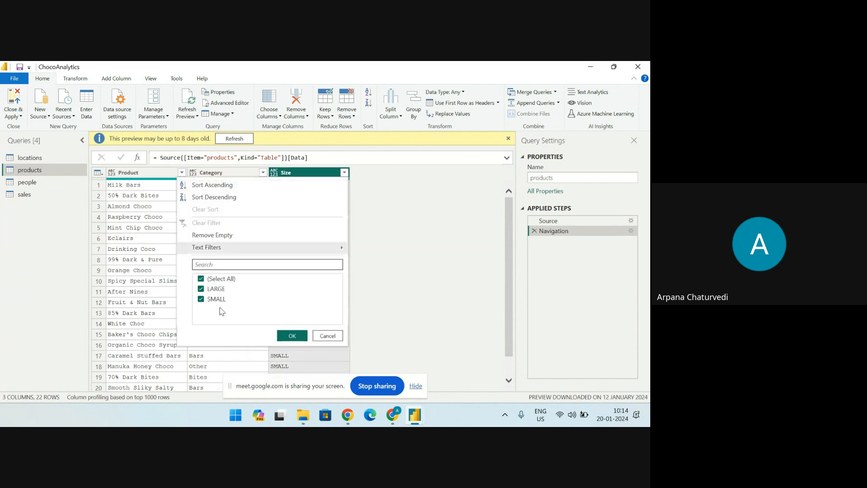
left_click(424, 315)
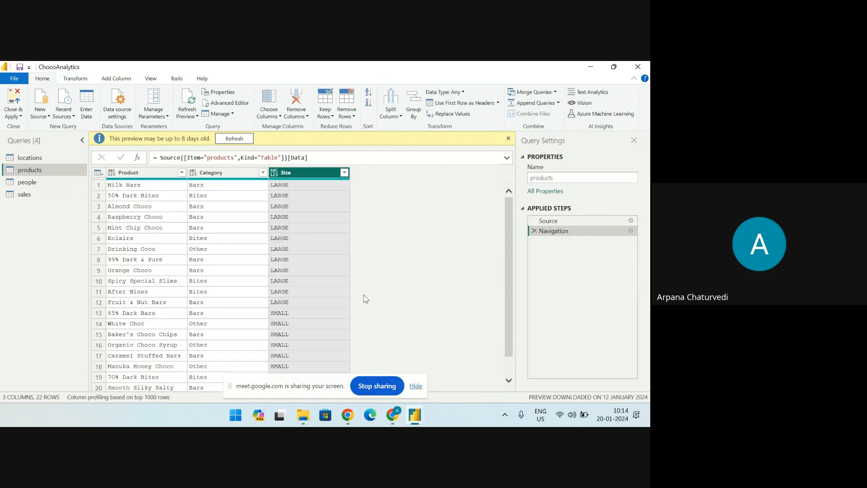
left_click(181, 172)
mouse_move(175, 304)
left_mouse_down()
mouse_move(173, 346)
mouse_move(176, 309)
left_mouse_up()
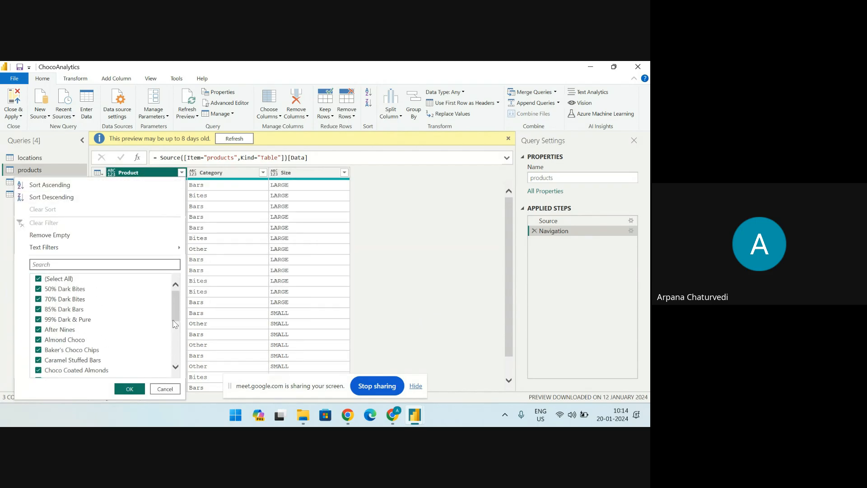
left_click(168, 389)
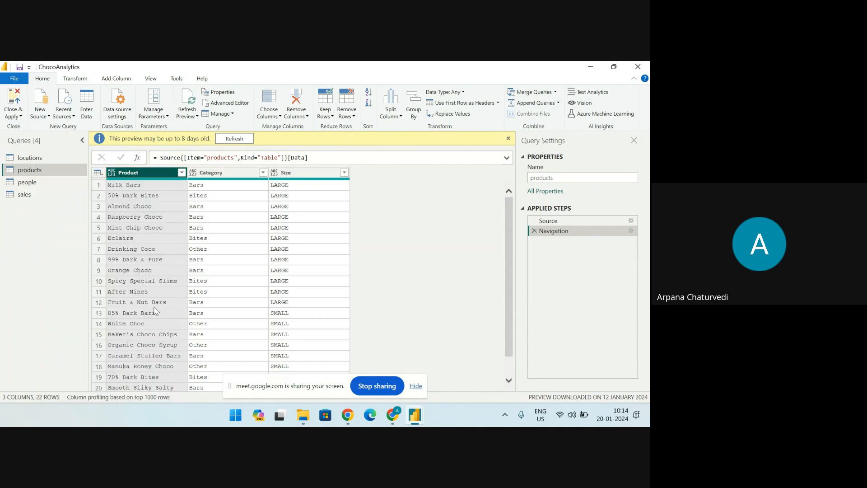
Review the people query, and look through all columns of the sales query
left_click(63, 185)
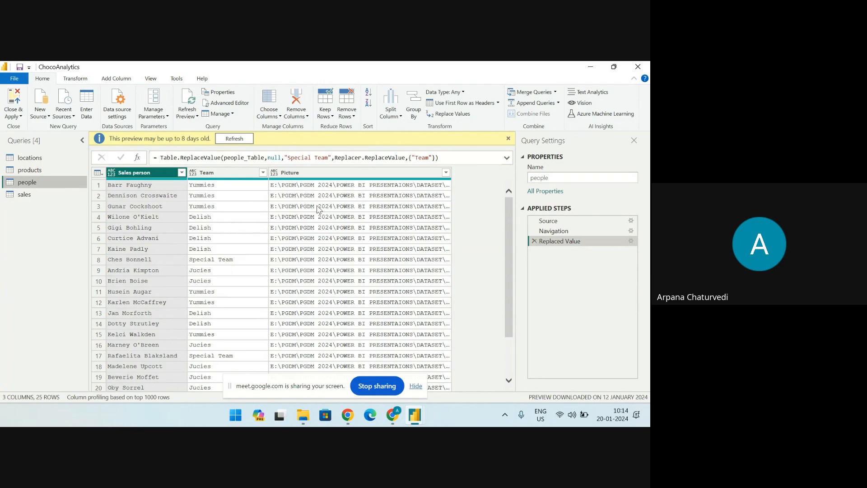
left_click(42, 197)
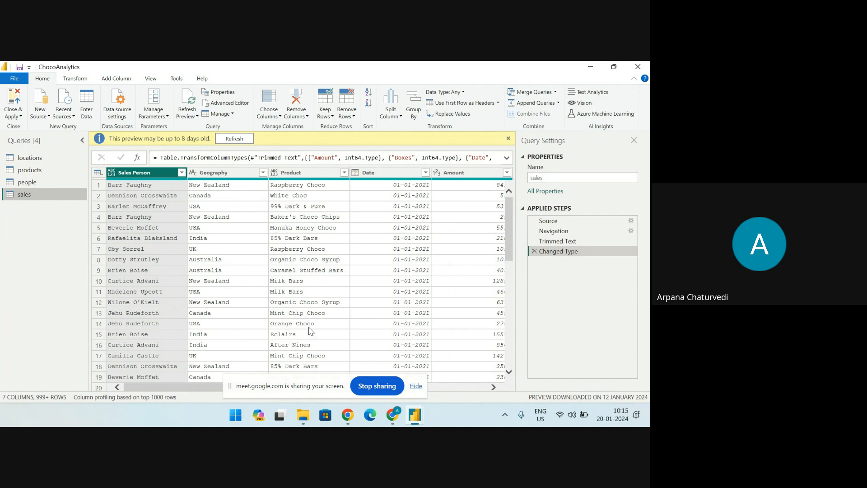
left_click_drag(212, 387, 329, 398)
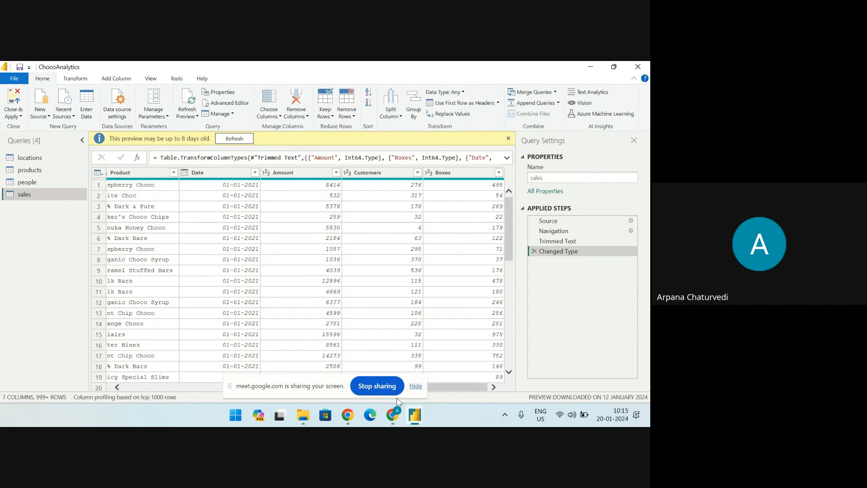
left_click_drag(467, 390, 259, 390)
left_click(131, 176)
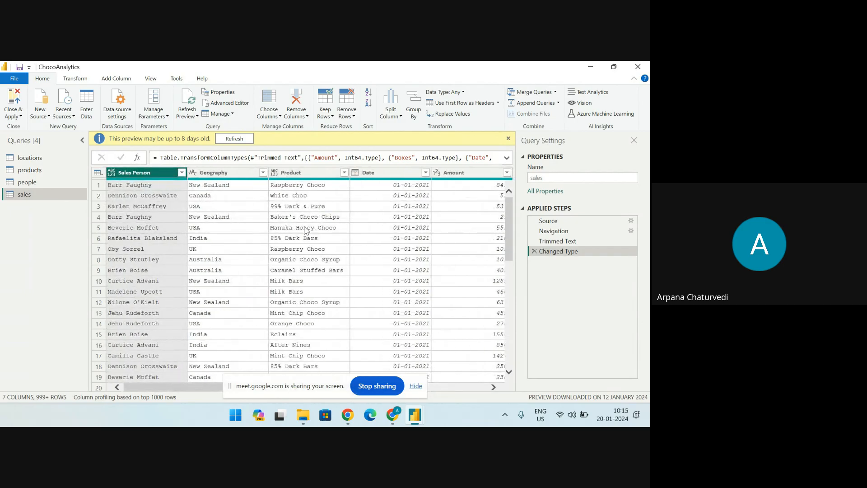
left_click_drag(206, 388, 168, 402)
Inspect the data types of the sales columns, including the type options for Sales Person and the Date, Amount, Customers and Boxes columns
mouse_move(426, 181)
left_click(111, 175)
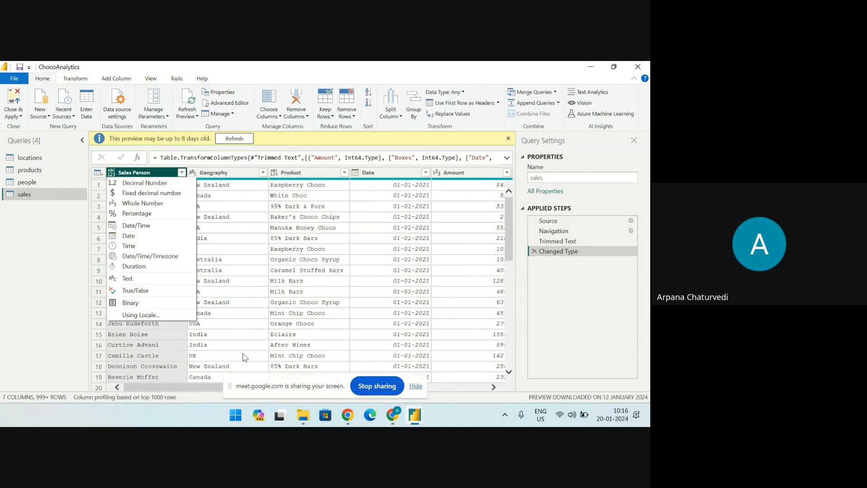
left_click_drag(196, 388, 288, 392)
left_click(217, 174)
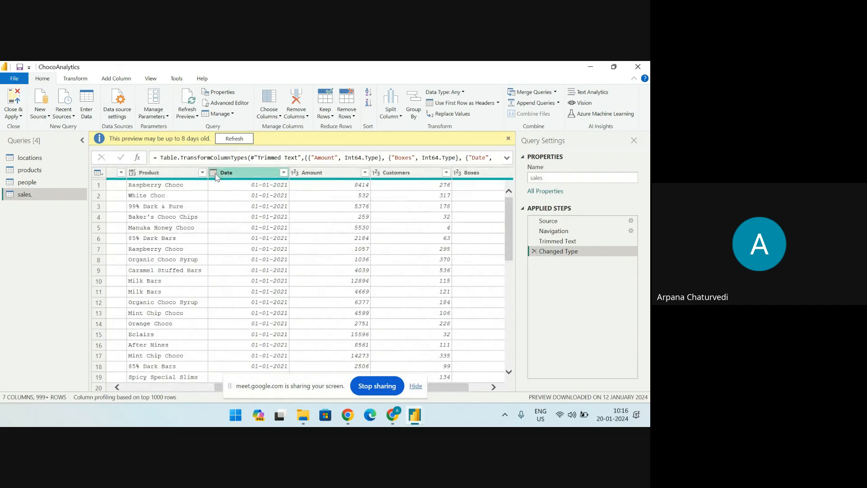
left_click(320, 174)
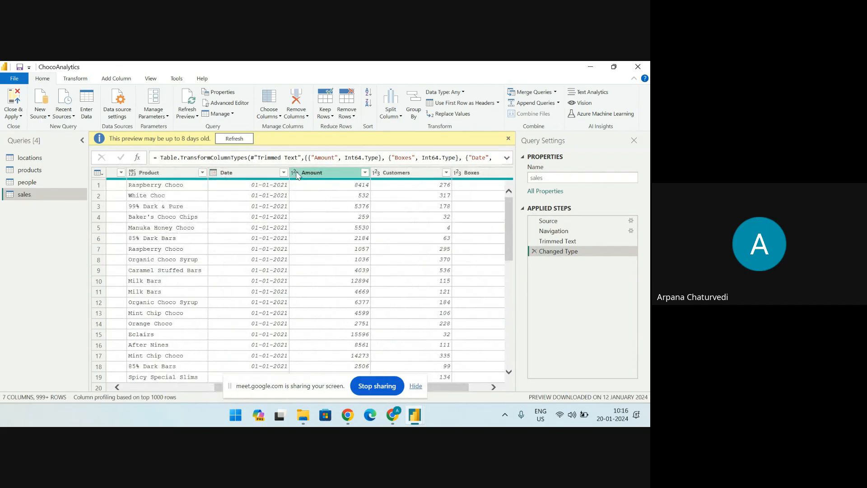
left_click(395, 174)
left_click(475, 175)
left_click(312, 174)
left_click(418, 174)
Check the column quality summaries in the locations and products queries, and view the people query
left_click(40, 157)
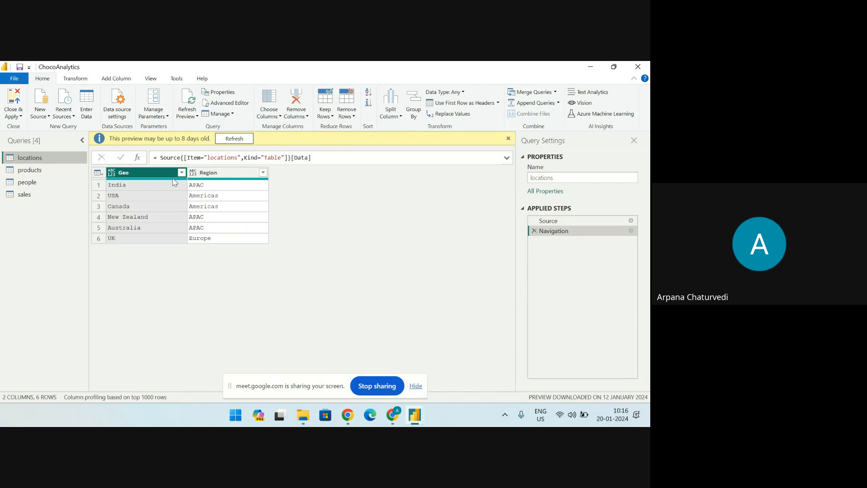
mouse_move(175, 182)
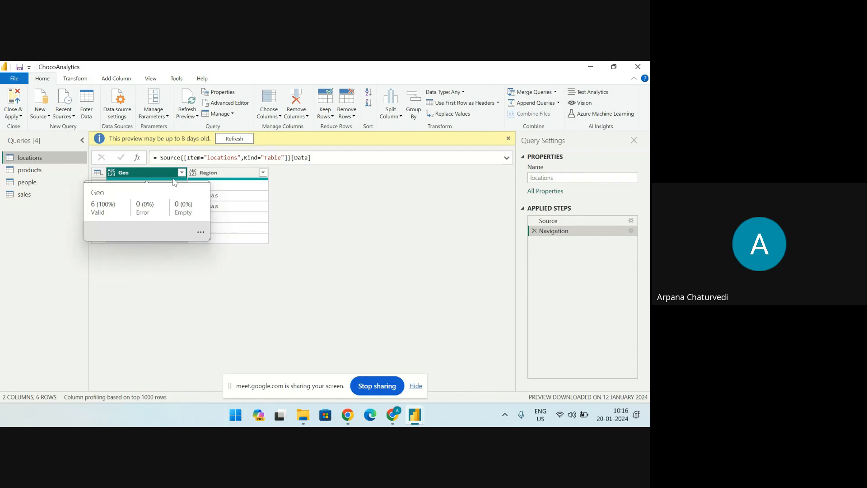
mouse_move(235, 182)
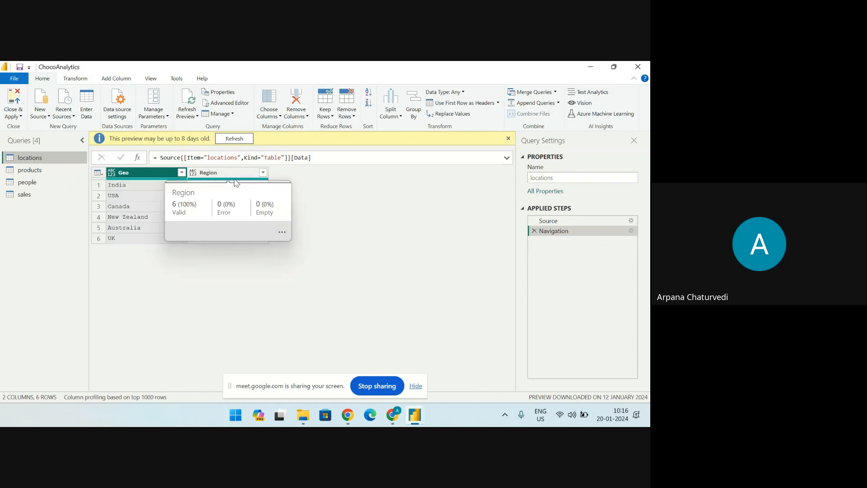
left_click(29, 170)
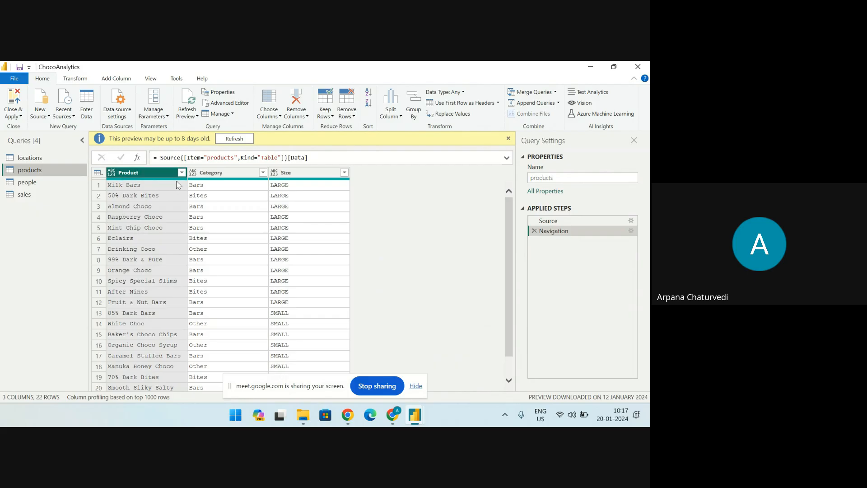
mouse_move(201, 182)
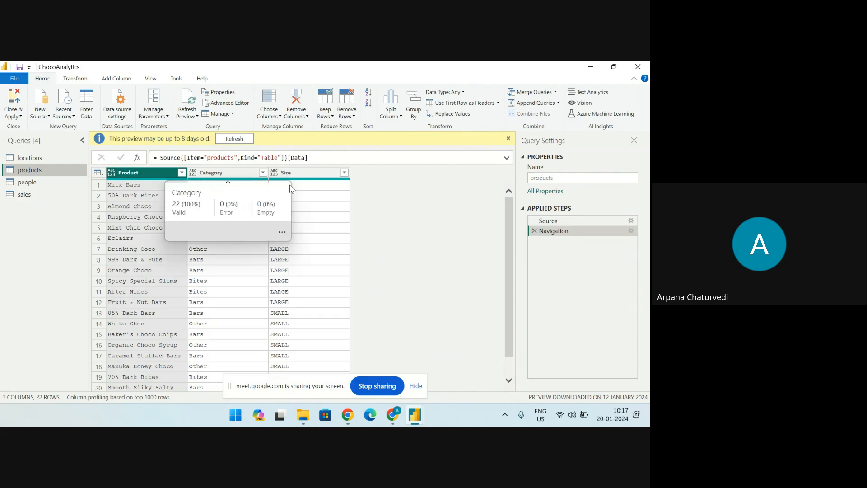
mouse_move(301, 183)
left_click(27, 182)
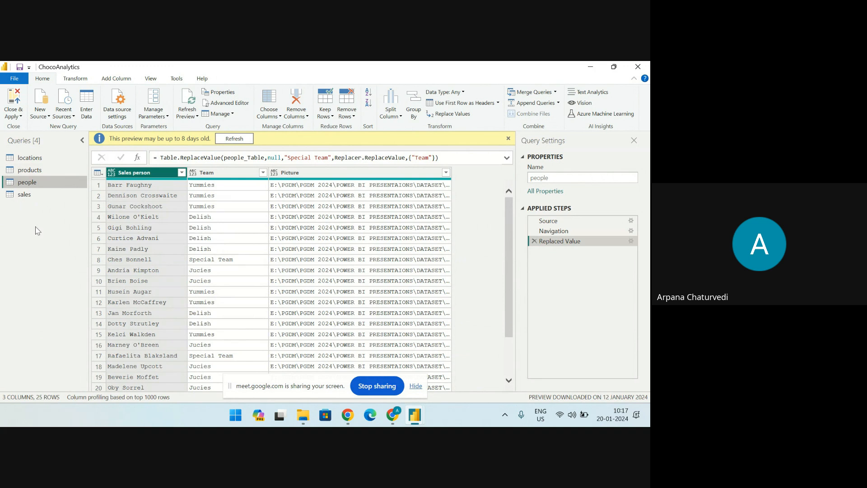
Review the applied steps of all four queries, including the settings of the Replaced Value step in the people query
left_click(53, 158)
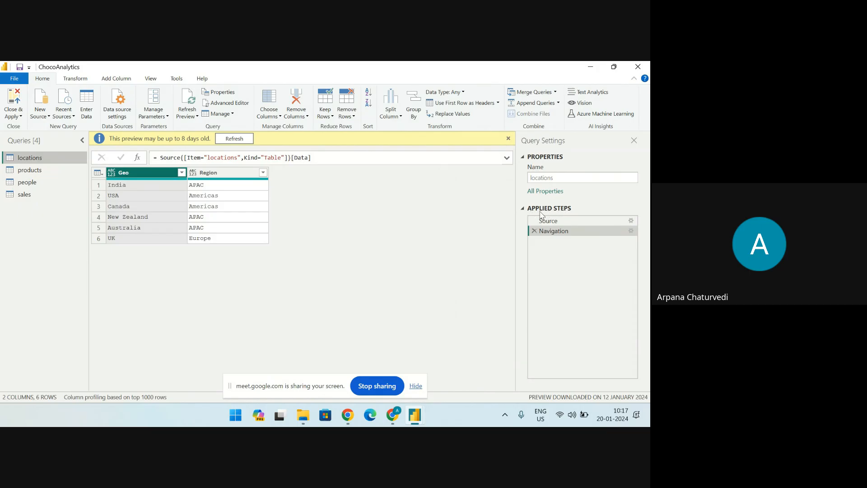
left_click(36, 170)
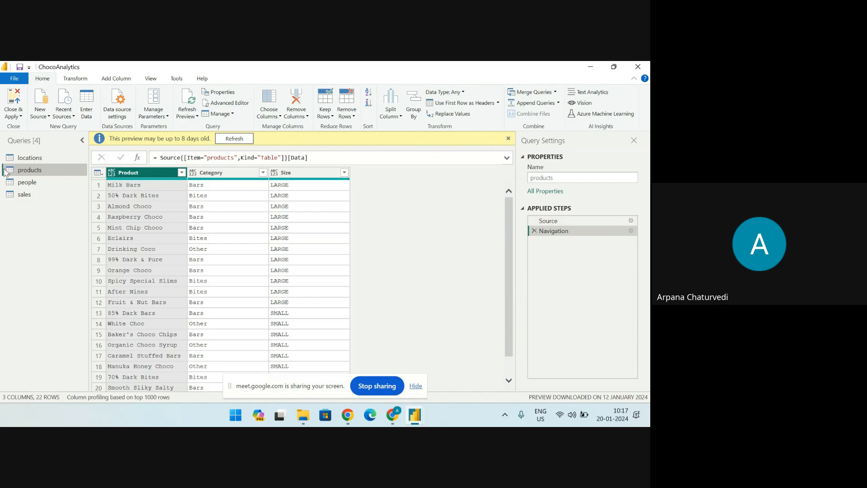
left_click(33, 183)
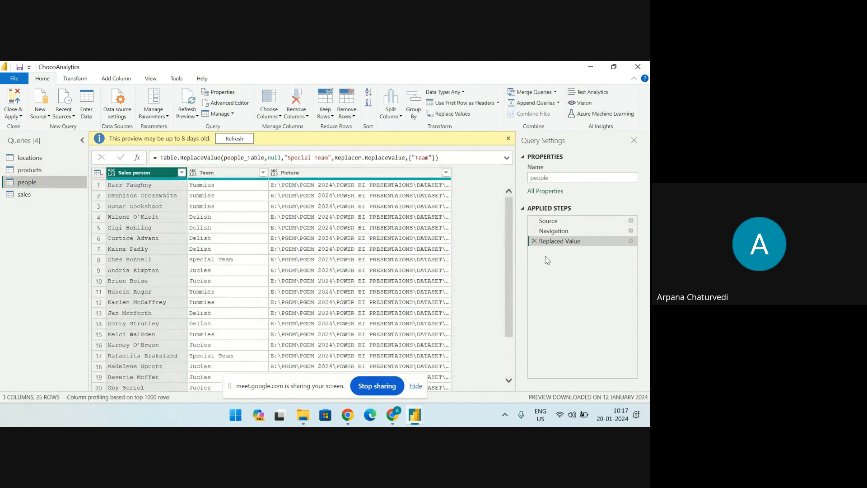
left_click(631, 242)
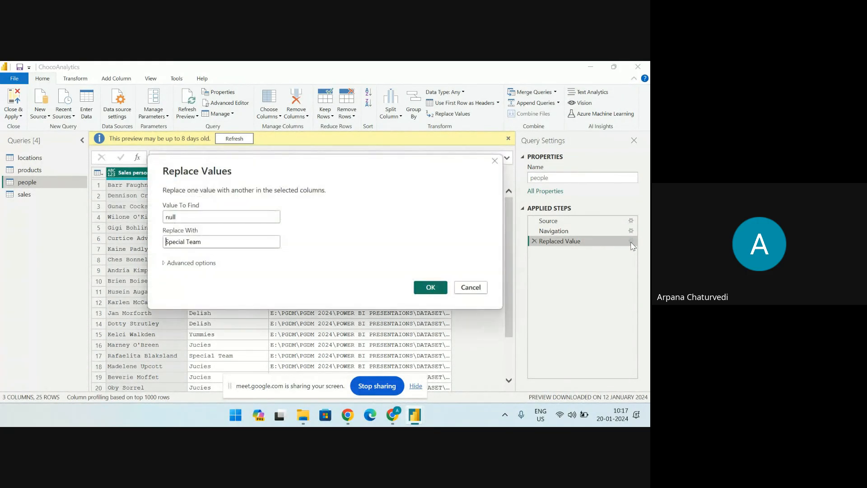
left_click(431, 287)
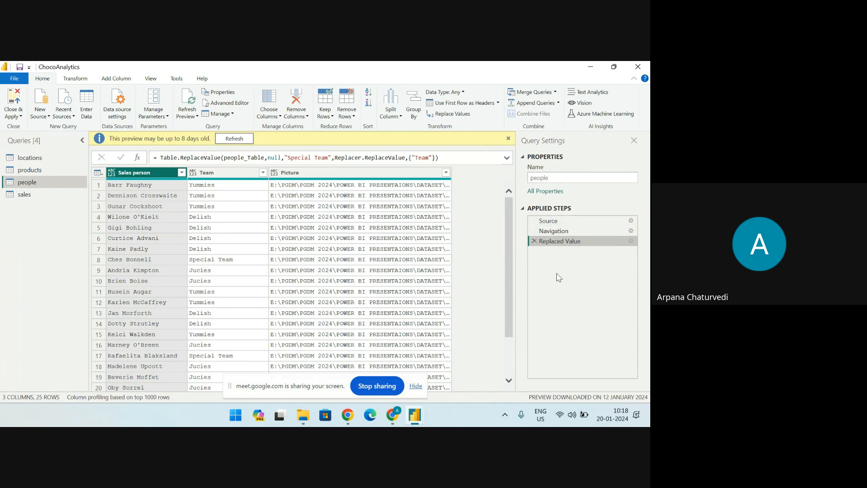
left_click(9, 195)
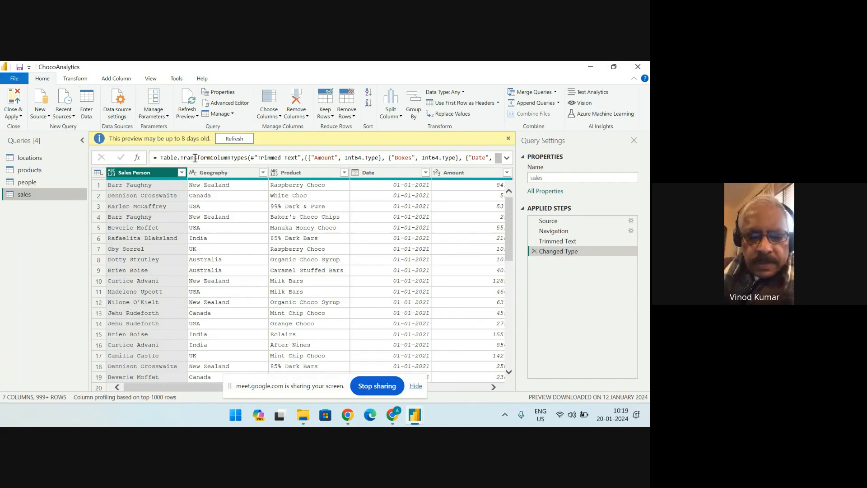
Close the query editor with its changes applied, and open the Demo 1 report page
left_click(21, 117)
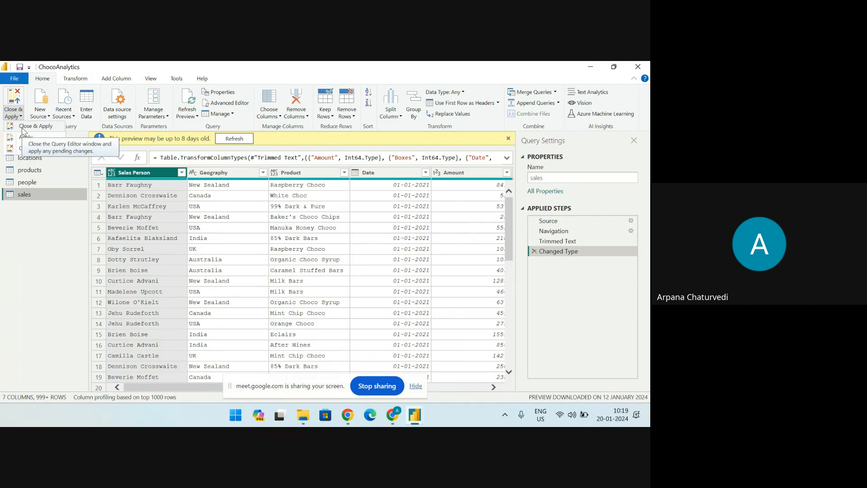
left_click(26, 127)
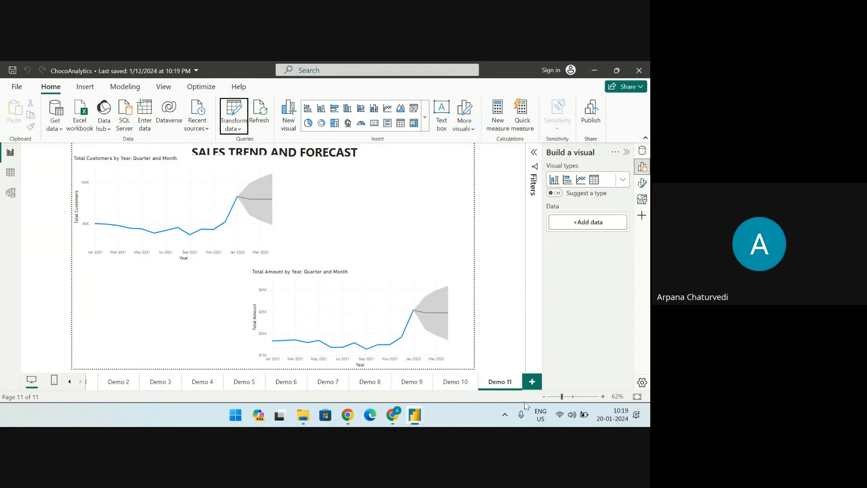
left_click(91, 385)
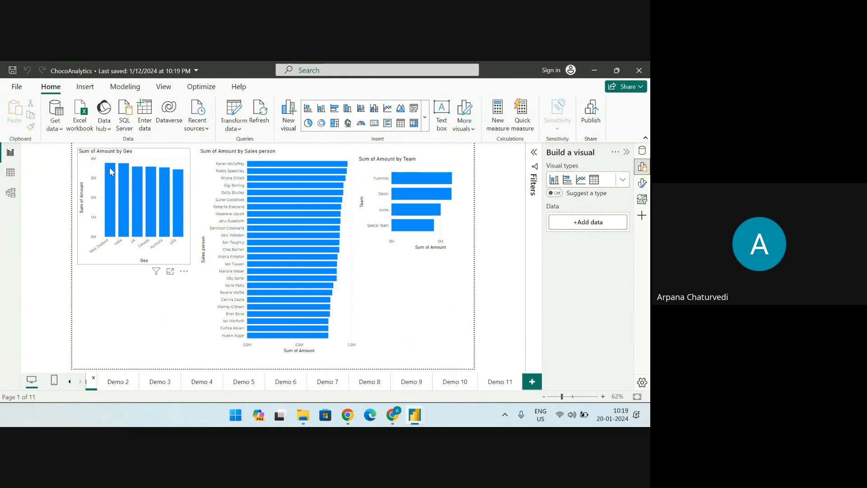
Enlarge the Sum of Amount by Geo chart and inspect which locations and sales fields it uses
left_click(169, 272)
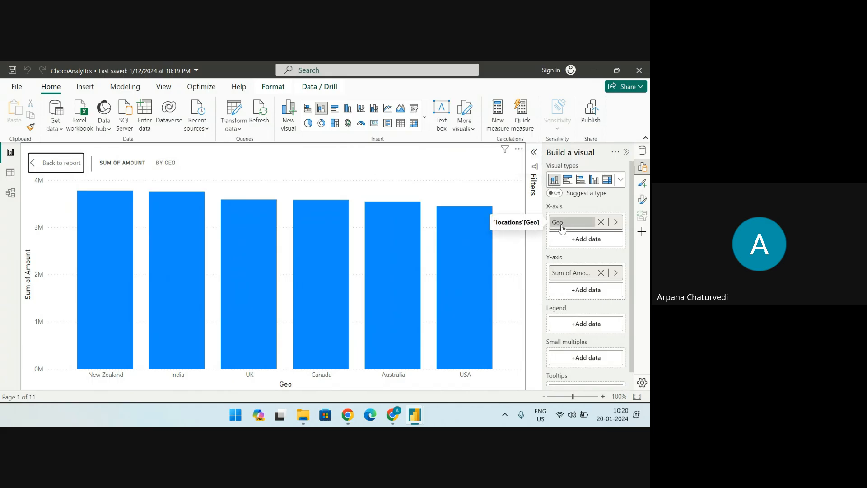
left_click(642, 151)
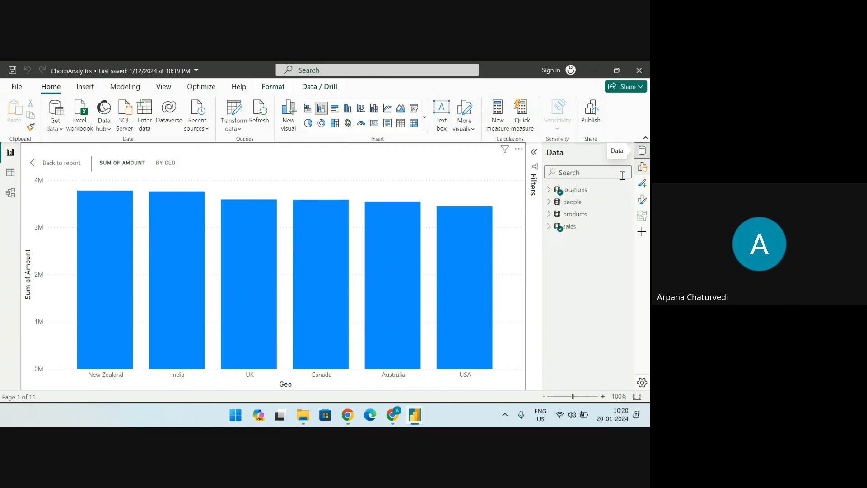
left_click(549, 189)
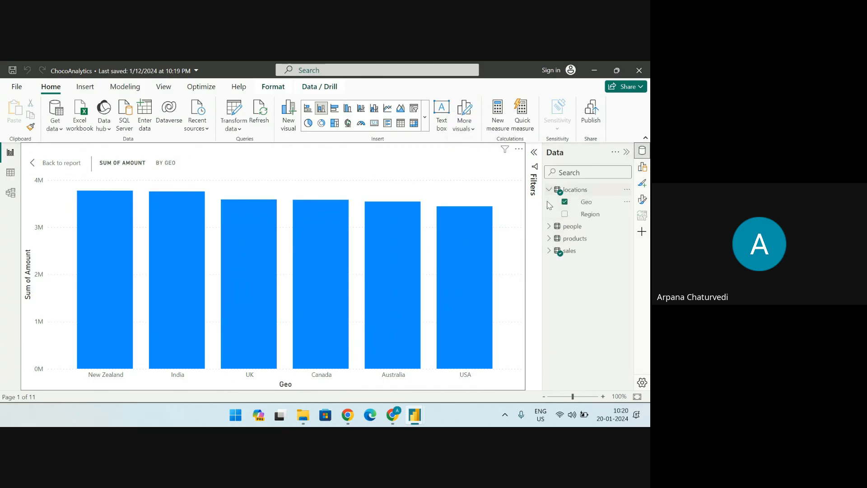
left_click(549, 251)
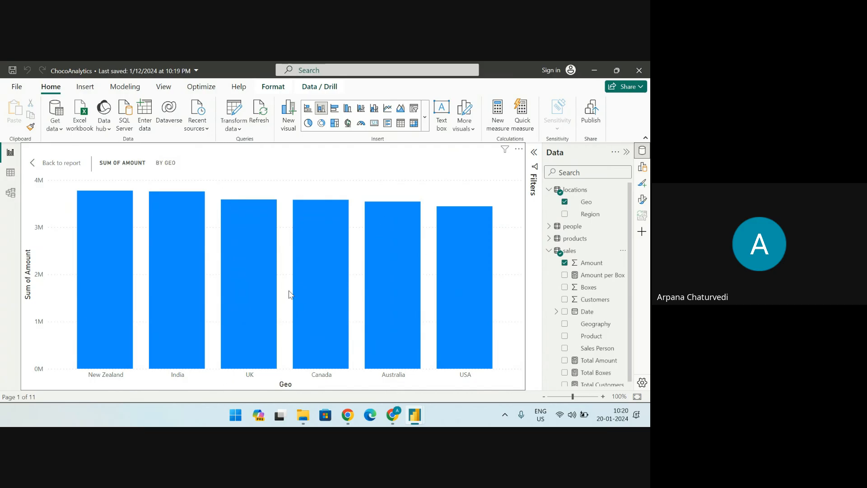
mouse_move(195, 338)
mouse_move(371, 303)
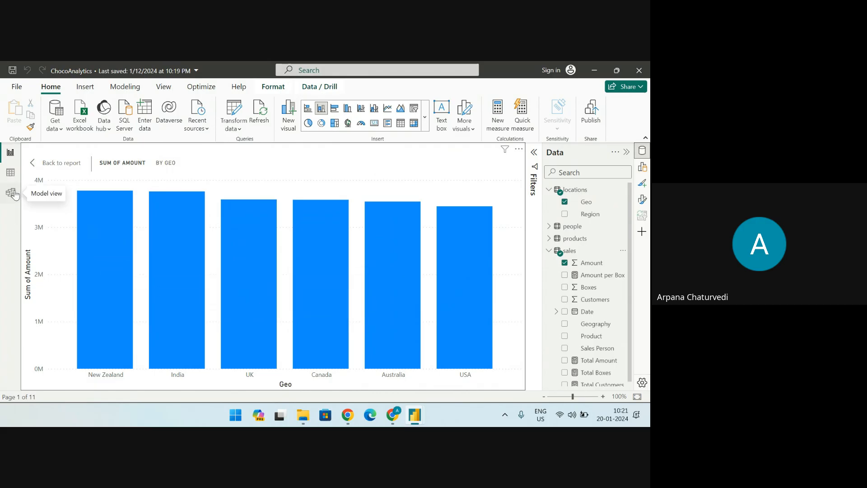
Open the data model, collapse the Properties and Data panes, and spread out the people, sales, products and locations tables
left_click(10, 193)
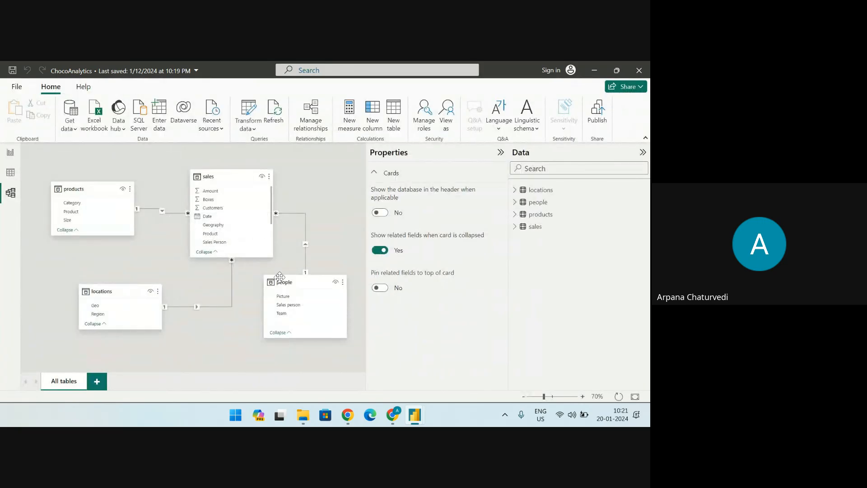
left_click(500, 153)
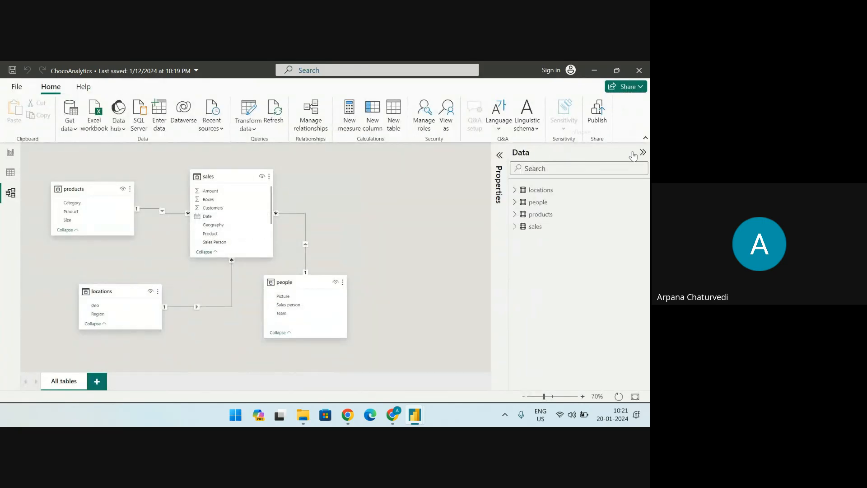
left_click(643, 153)
left_click_drag(311, 279, 393, 305)
left_click_drag(234, 166, 240, 166)
left_click_drag(95, 187, 92, 209)
left_click_drag(114, 293, 169, 313)
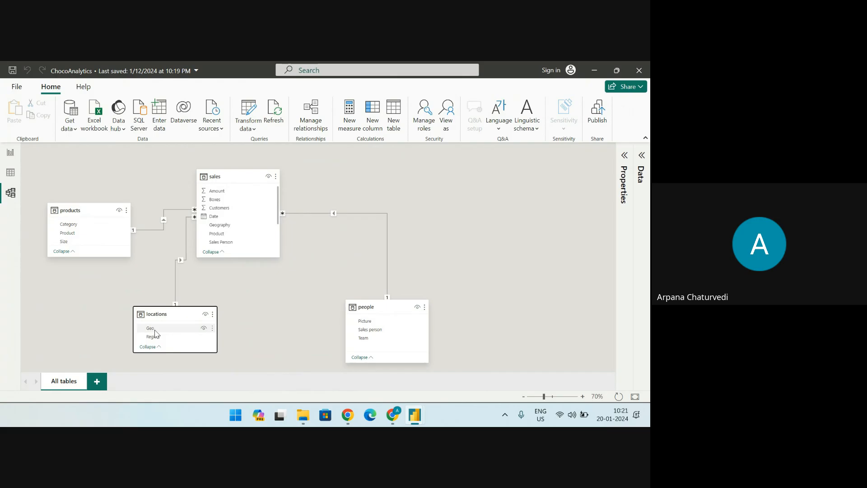
Review the rows of the sales table and the filter values of its Geography column, leaving the filter unapplied
left_click(9, 174)
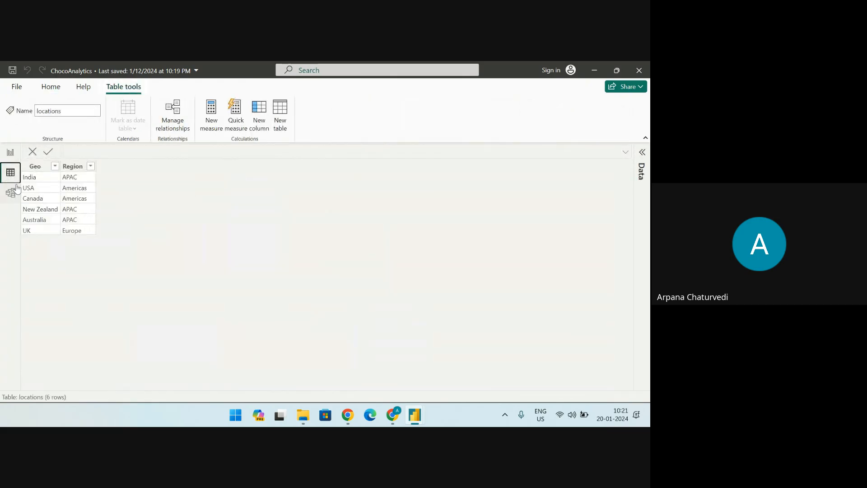
left_click(643, 152)
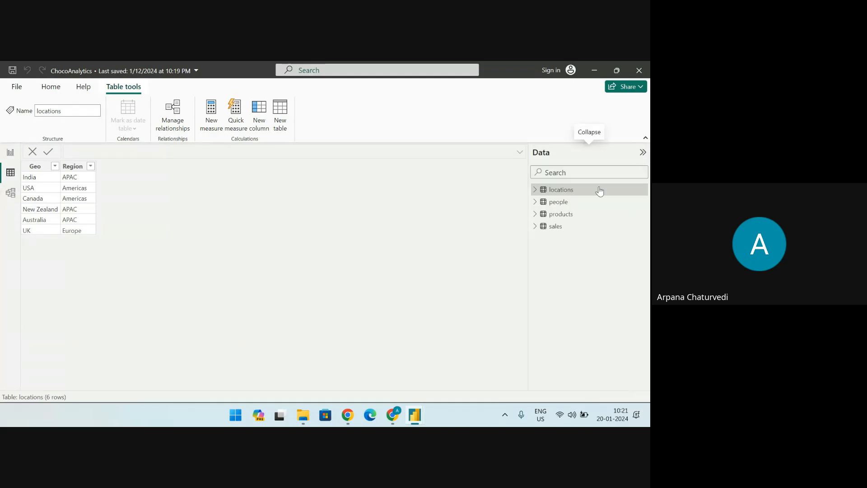
left_click(567, 227)
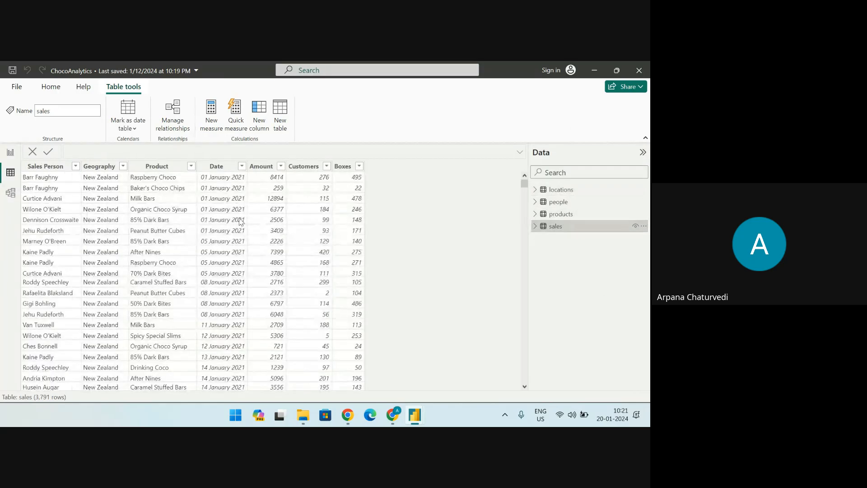
scroll(236, 191, "down", 20)
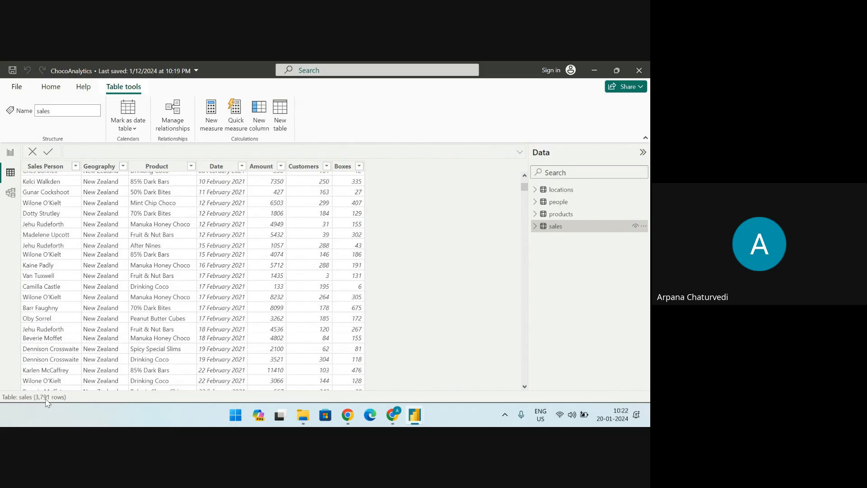
scroll(109, 260, "up", 10)
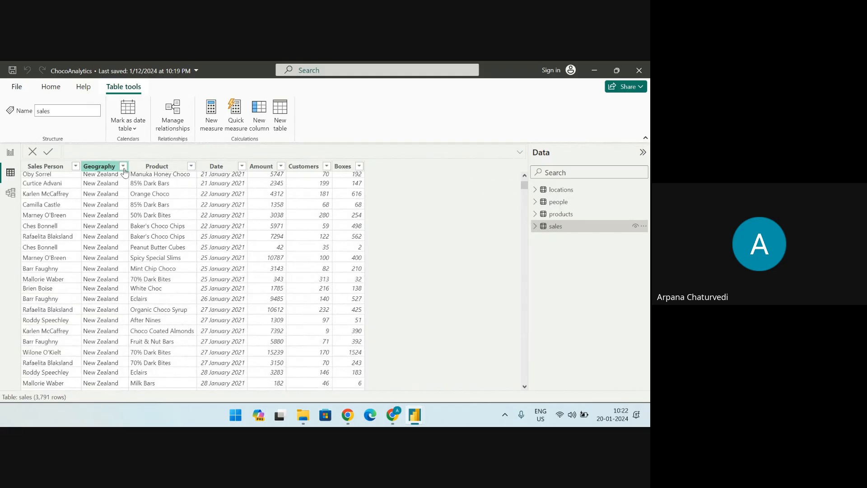
left_click(123, 167)
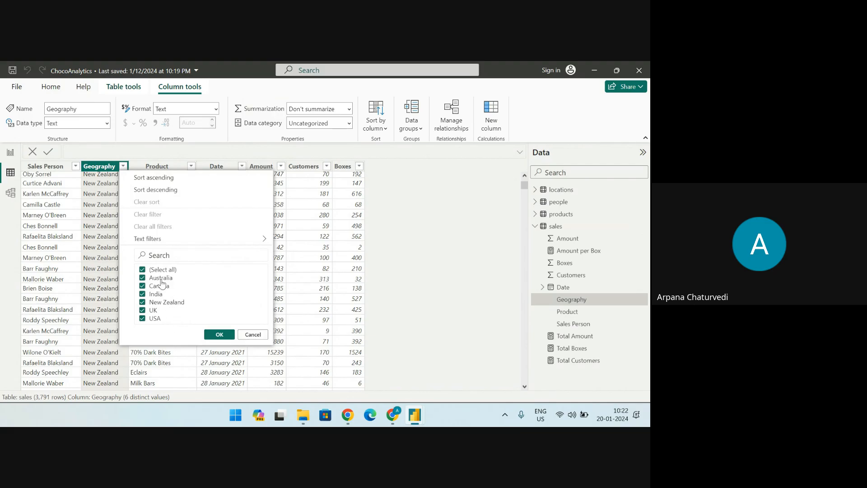
left_click(248, 337)
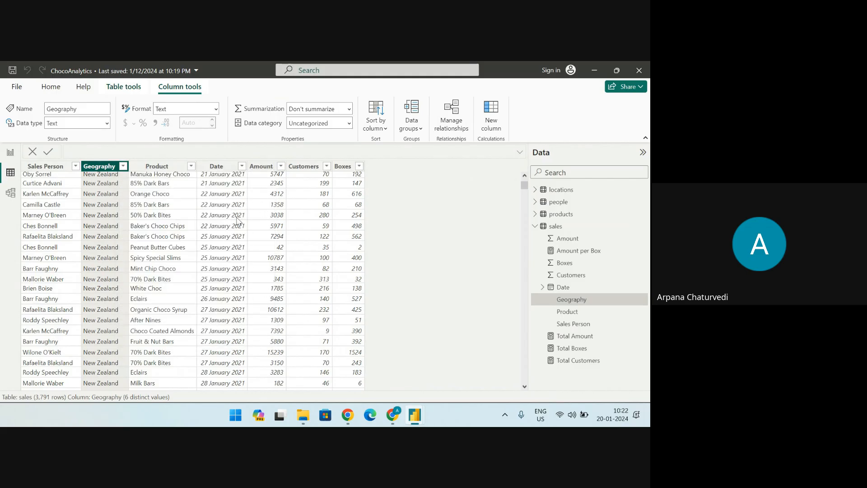
Compare the enlarged Geo chart with the model relationships, read the amounts on its bars, and return to the full Demo 1 page
left_click(13, 154)
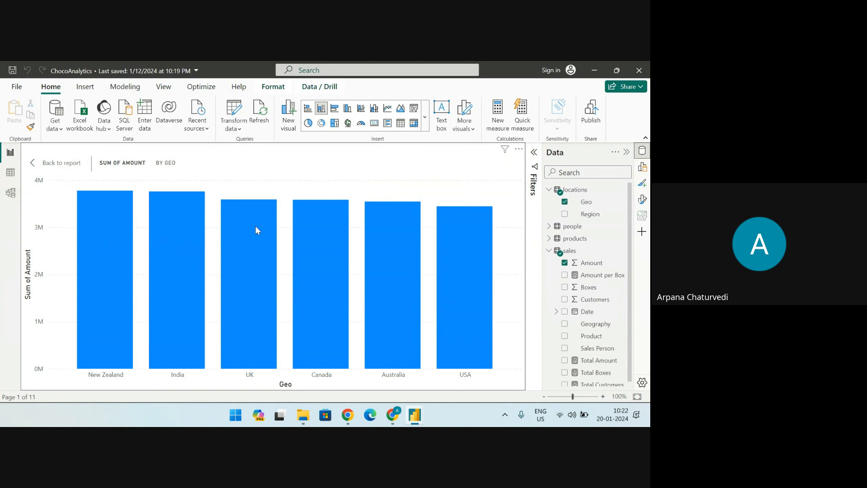
left_click(11, 198)
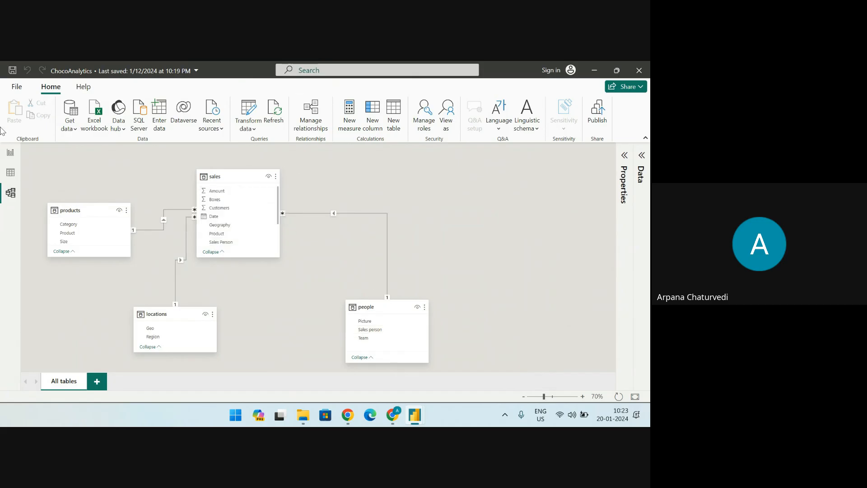
left_click(11, 152)
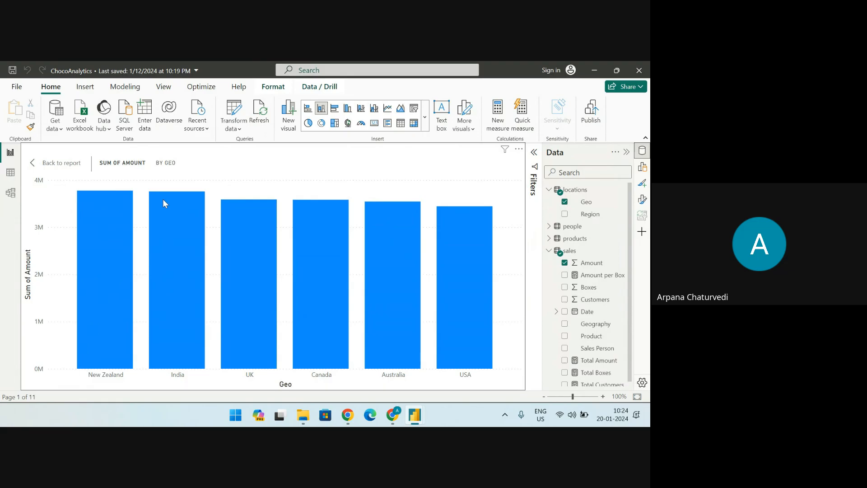
mouse_move(163, 199)
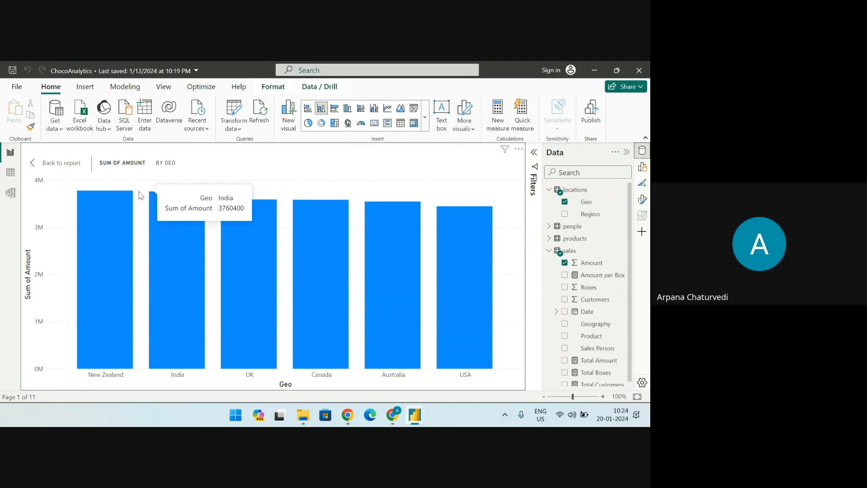
mouse_move(118, 195)
mouse_move(454, 215)
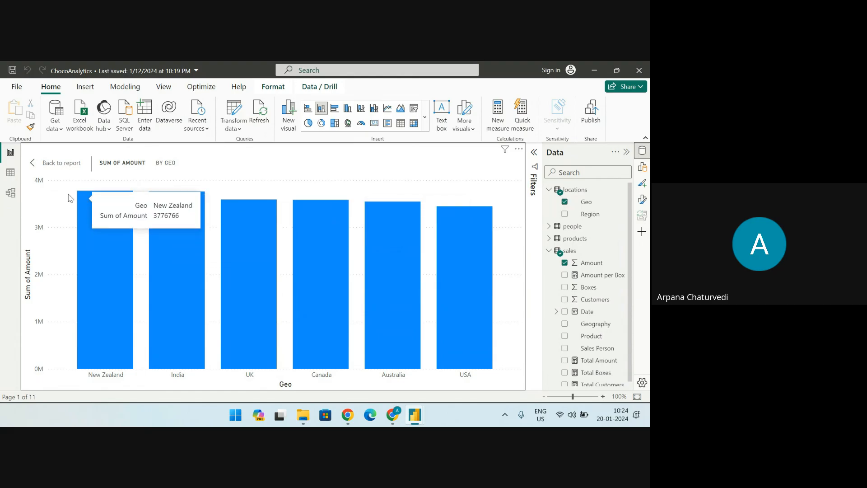
left_click(31, 165)
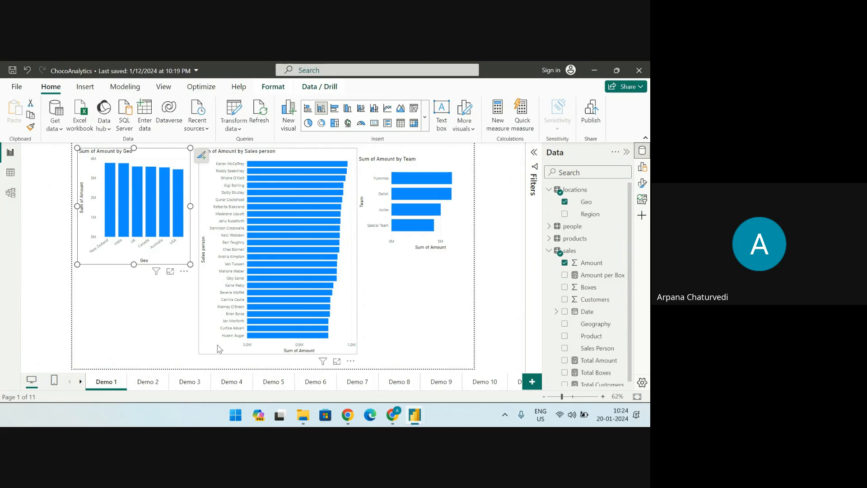
Check in the visual gallery which chart types the Sum of Amount by Sales person and Sum of Amount by Geo visuals use
left_click(277, 156)
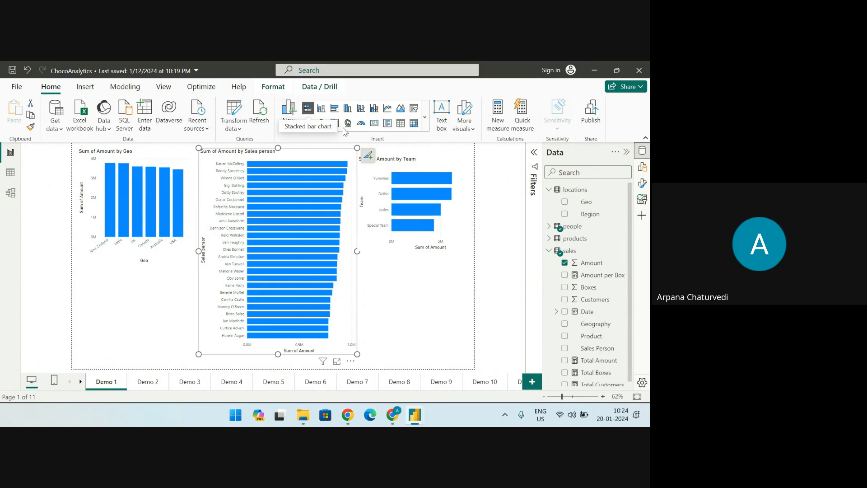
left_click(425, 121)
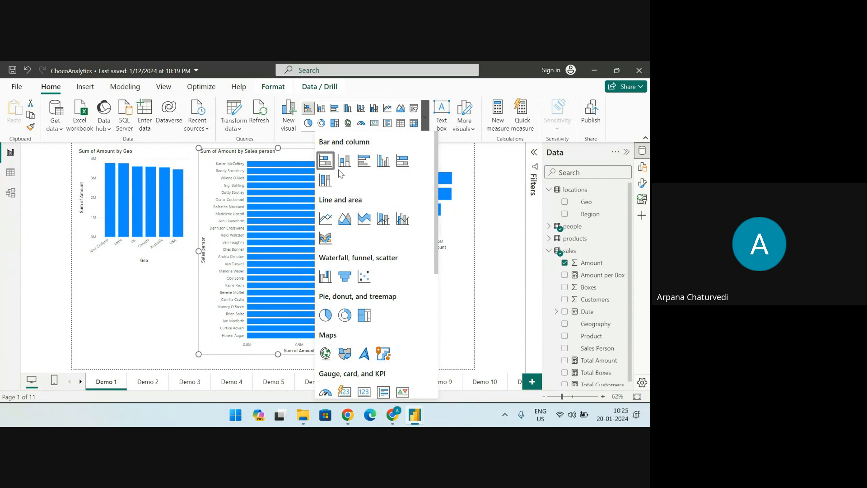
left_click(151, 163)
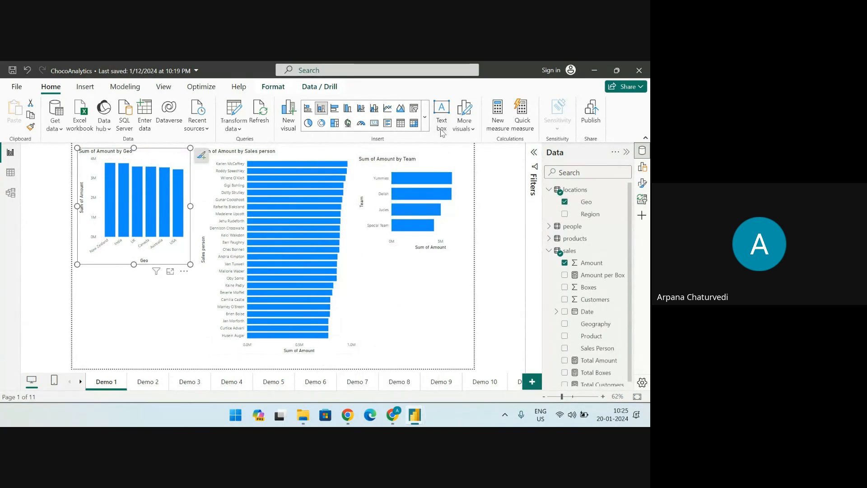
left_click(424, 117)
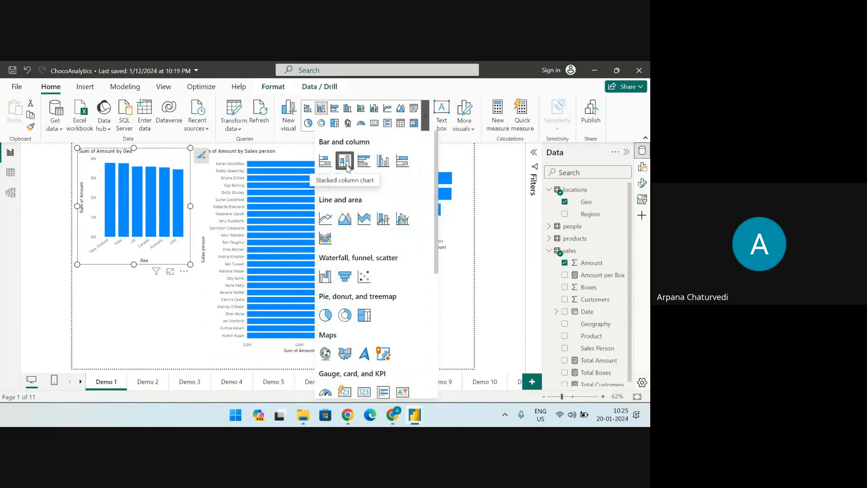
left_click(291, 155)
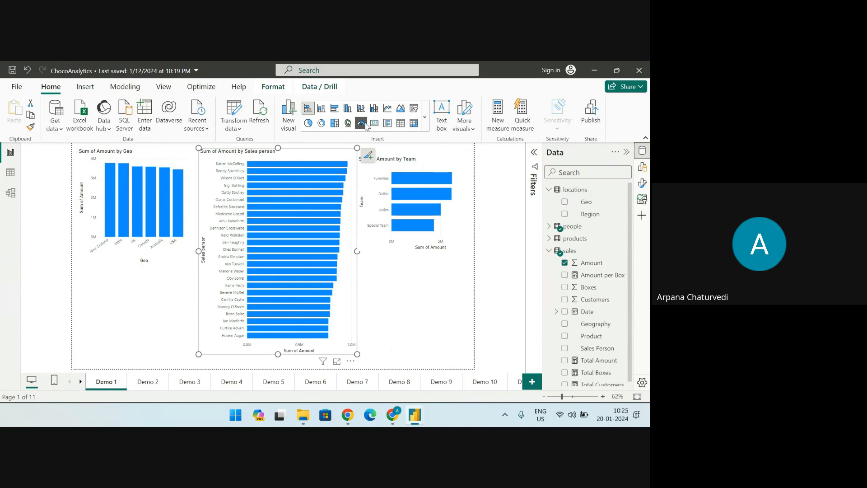
left_click(424, 117)
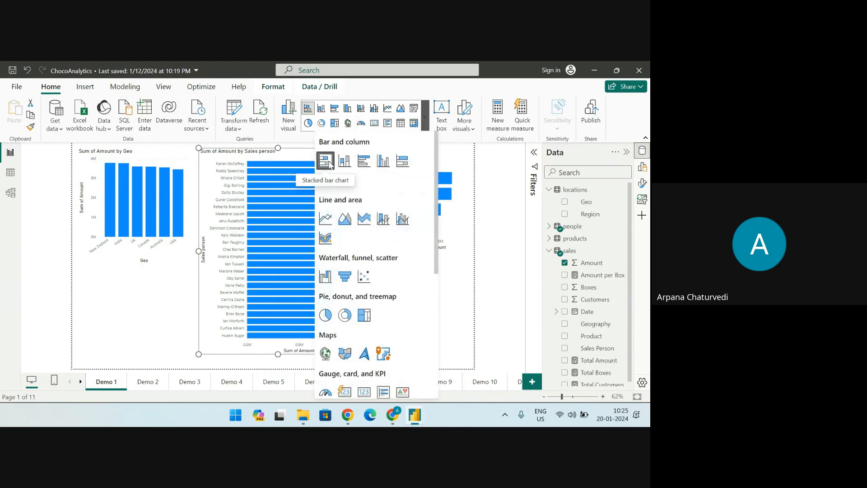
left_click(180, 324)
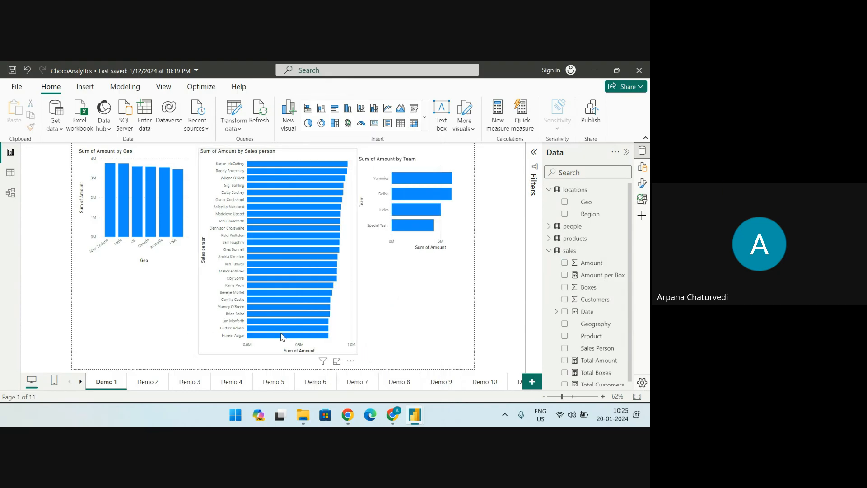
Enlarge the Sum of Amount by Sales person chart and inspect its axis fields and their source tables, people and sales
left_click(337, 361)
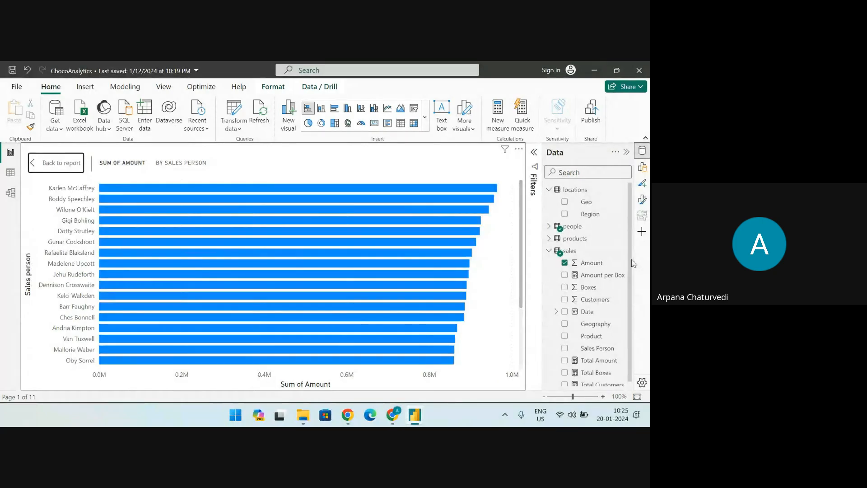
left_click(642, 166)
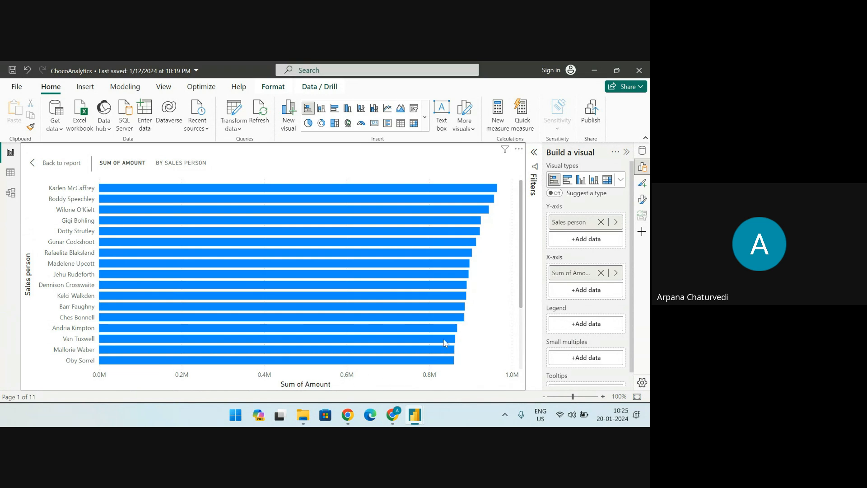
left_click(642, 151)
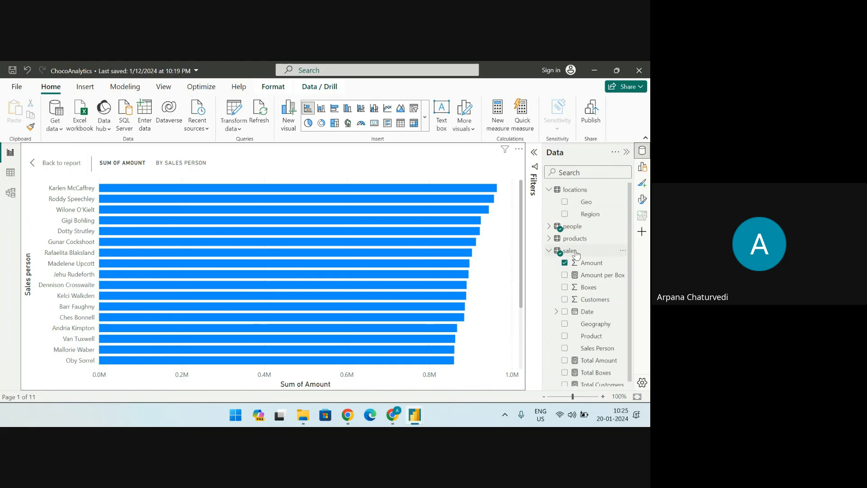
left_click(550, 227)
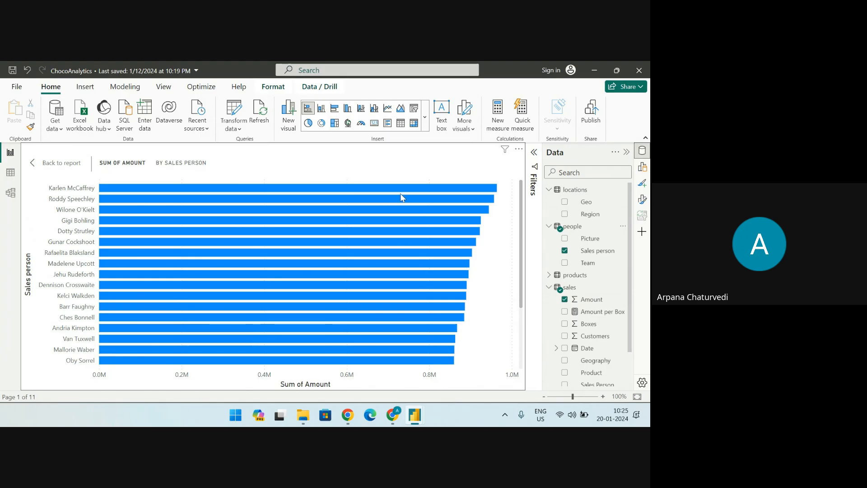
Read the amounts on the bars of the enlarged Sum of Amount by Sales person chart and return to the full Demo 1 page
mouse_move(496, 191)
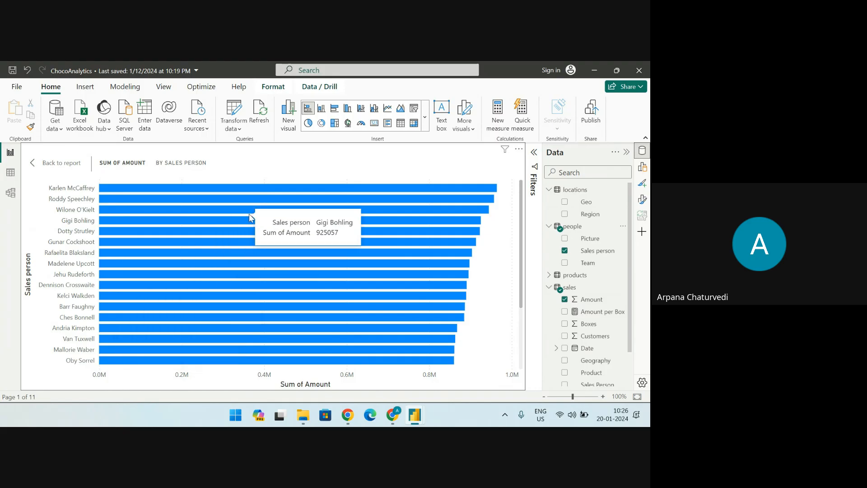
left_click(46, 165)
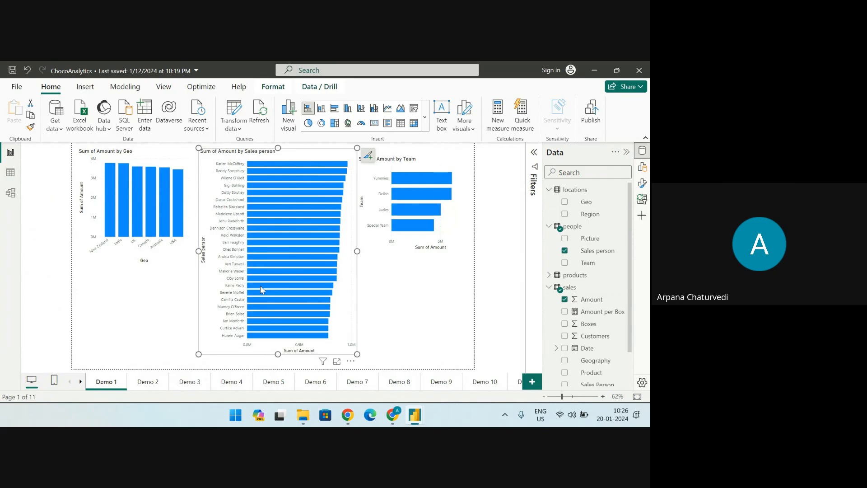
mouse_move(262, 287)
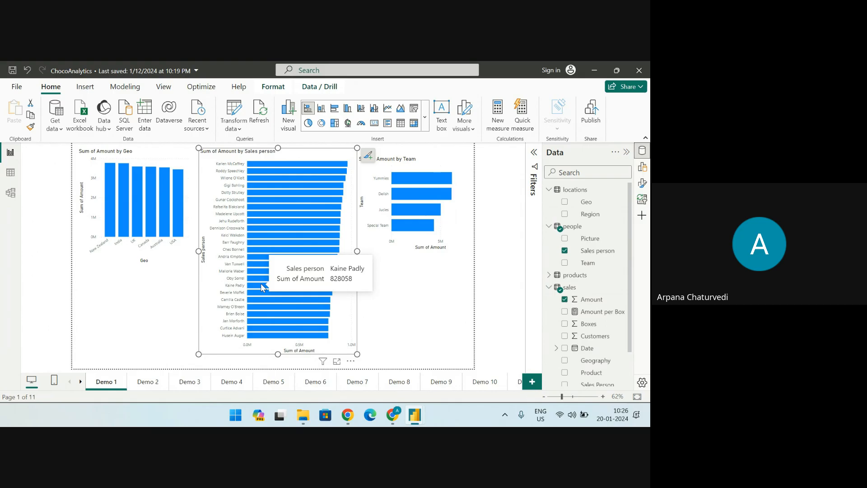
Enlarge the Sum of Amount by Team chart, inspect its teams and amounts, and return to the full Demo 1 page
left_click(449, 167)
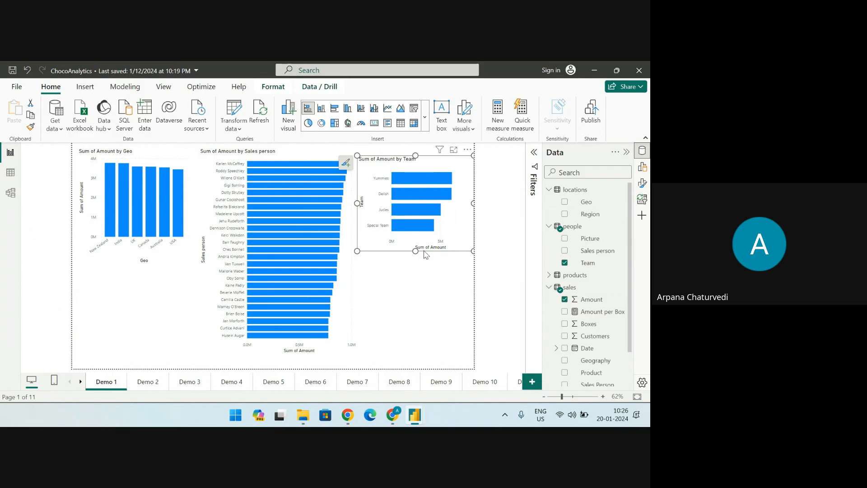
left_click(453, 150)
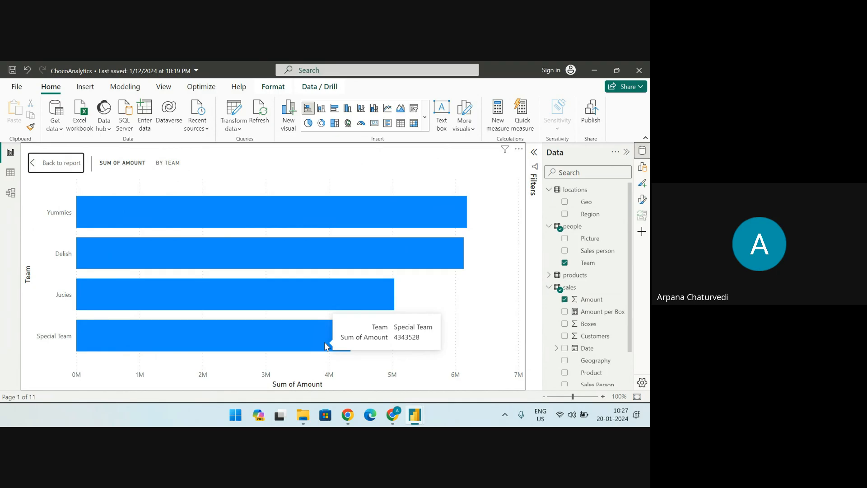
left_click(46, 166)
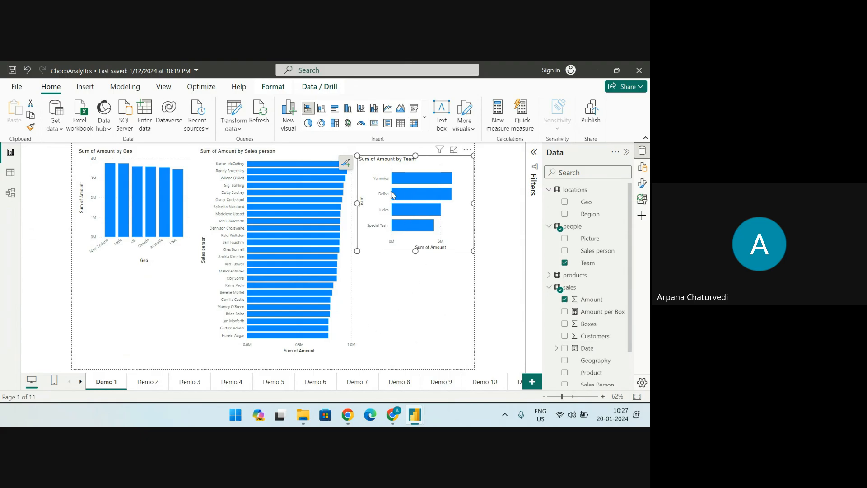
Cross-highlight the Demo 1 charts by the Yummies team and then by Special Team to compare their shares
left_click(424, 182)
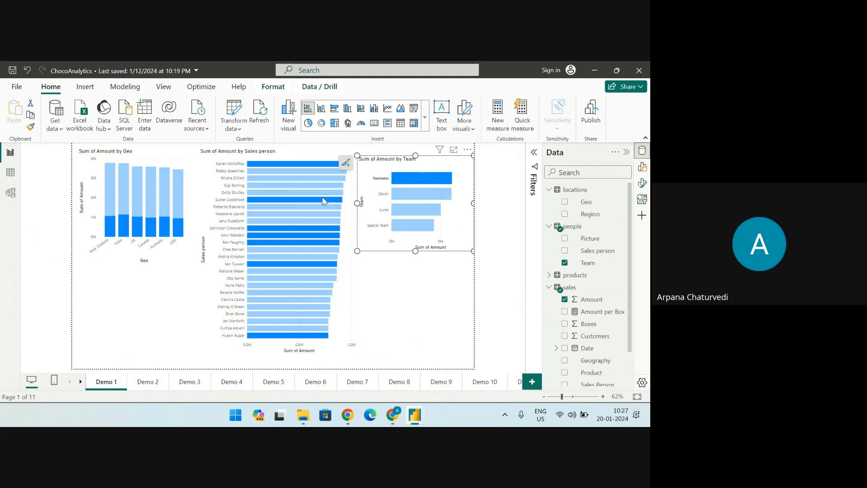
mouse_move(123, 215)
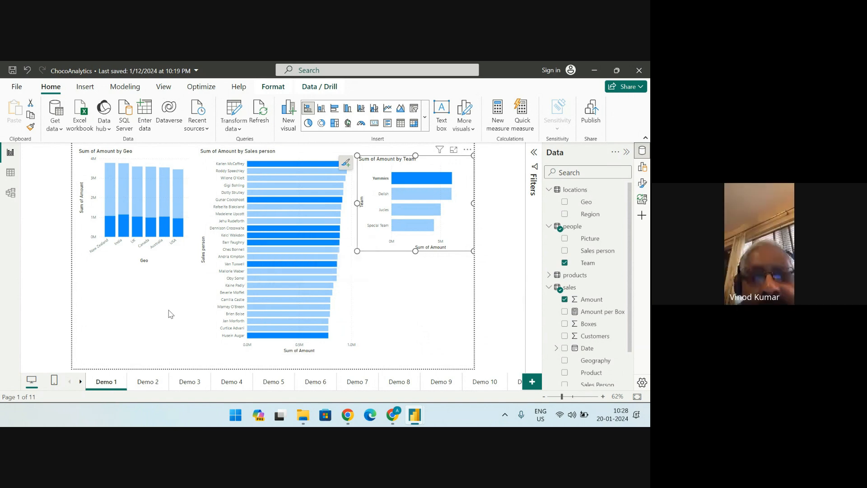
left_click(419, 231)
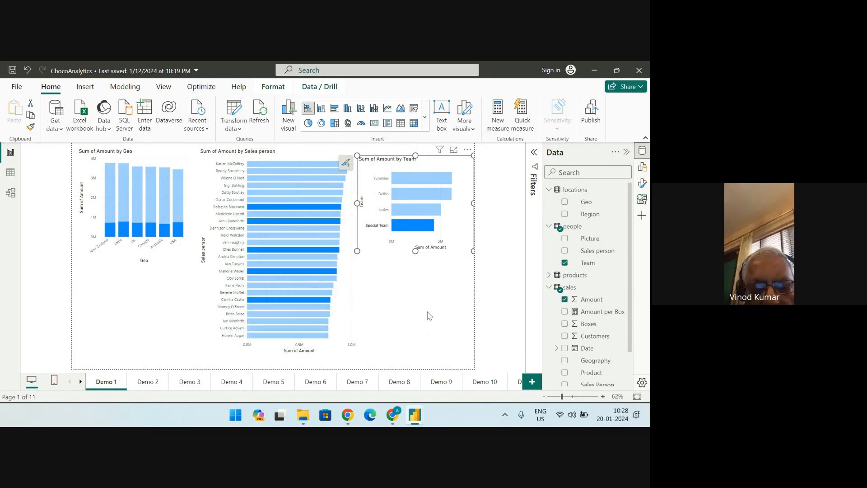
Look at the Demo 2 page, then go to Demo 3 and sort its Sales Person table in ascending order
left_click(150, 382)
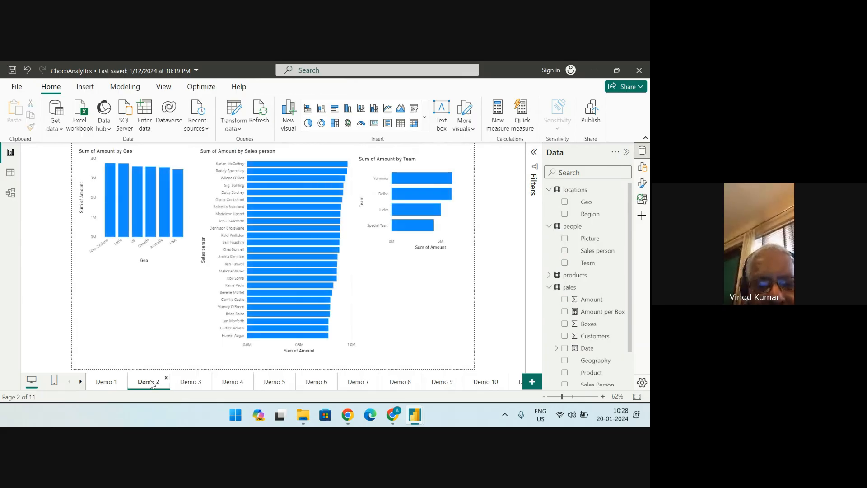
left_click(189, 387)
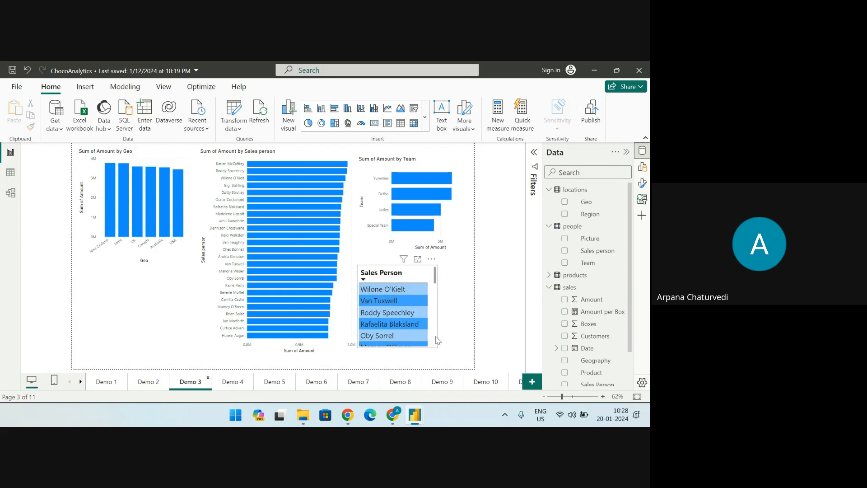
scroll(433, 337, "down", 5)
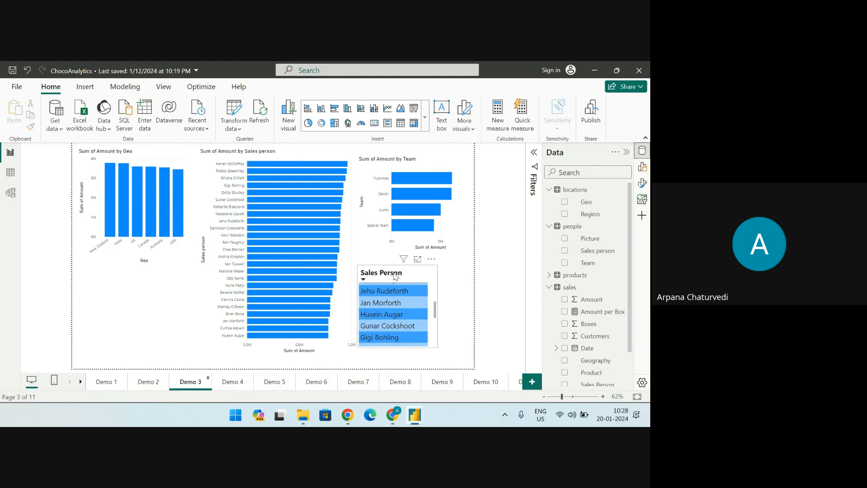
left_click(393, 272)
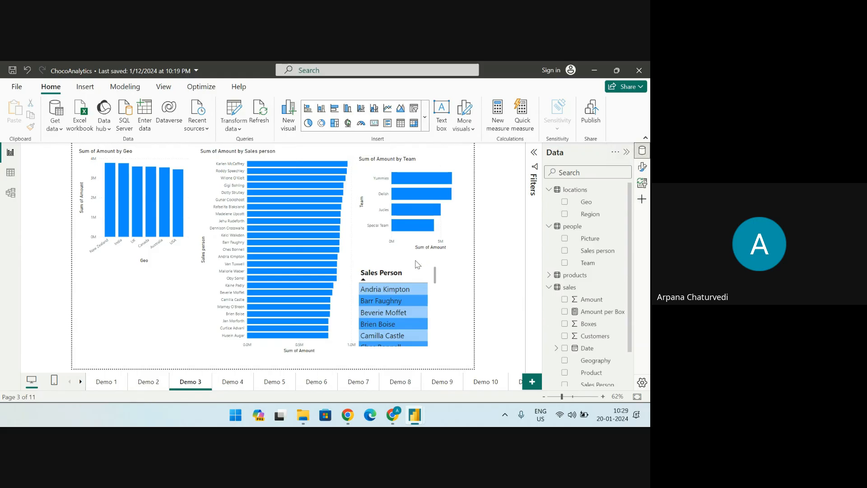
left_click(424, 117)
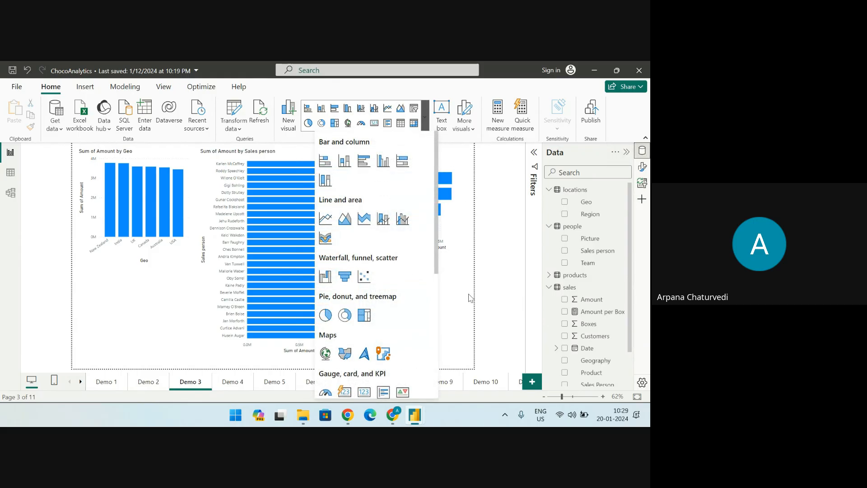
left_click(258, 345)
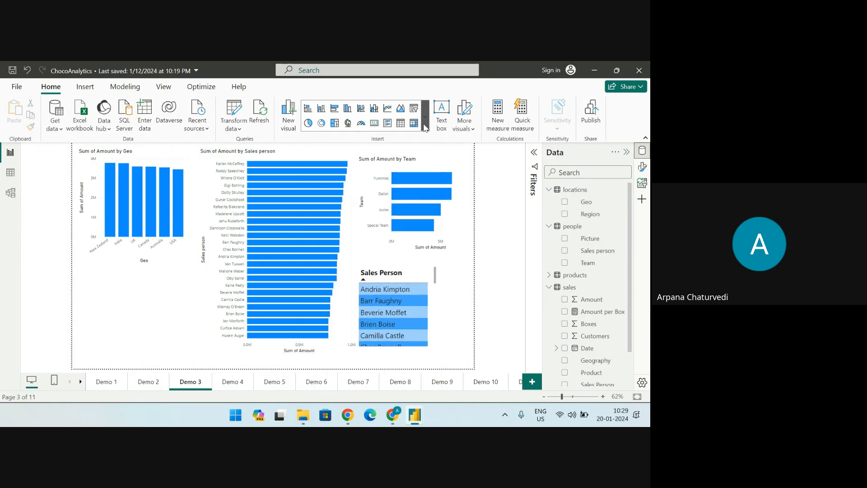
left_click(425, 120)
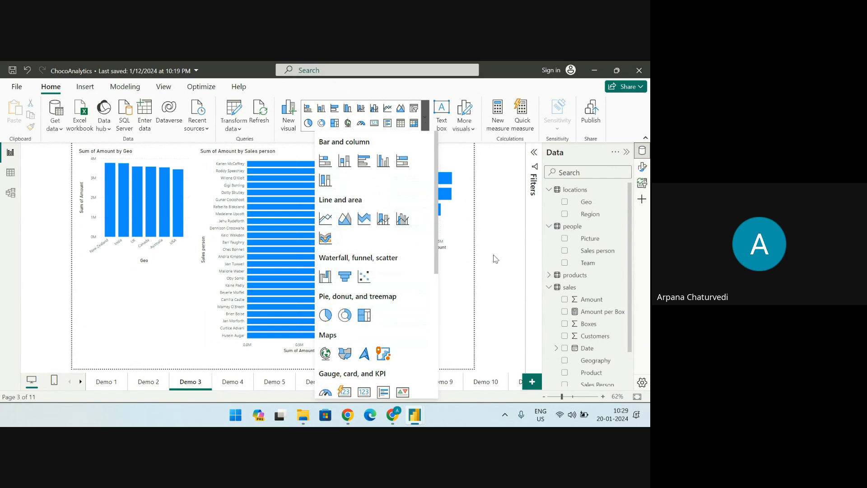
left_click(515, 270)
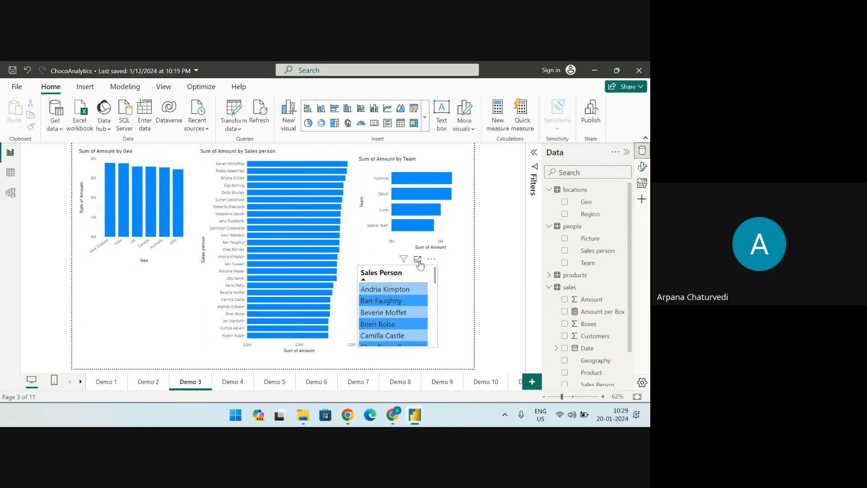
Enlarge the Sales Person table on Demo 3, look through its whole list and return to the full page
left_click(418, 259)
scroll(99, 308, "down", 5)
scroll(82, 207, "up", 1)
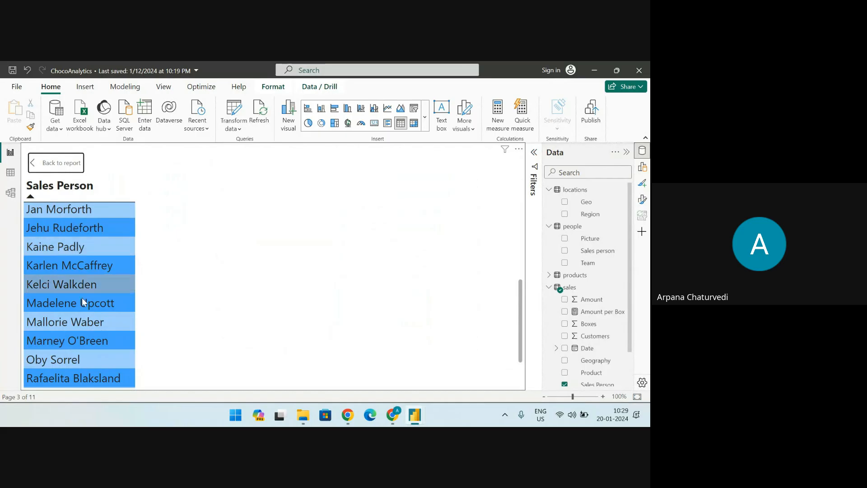
scroll(83, 316, "down", 1)
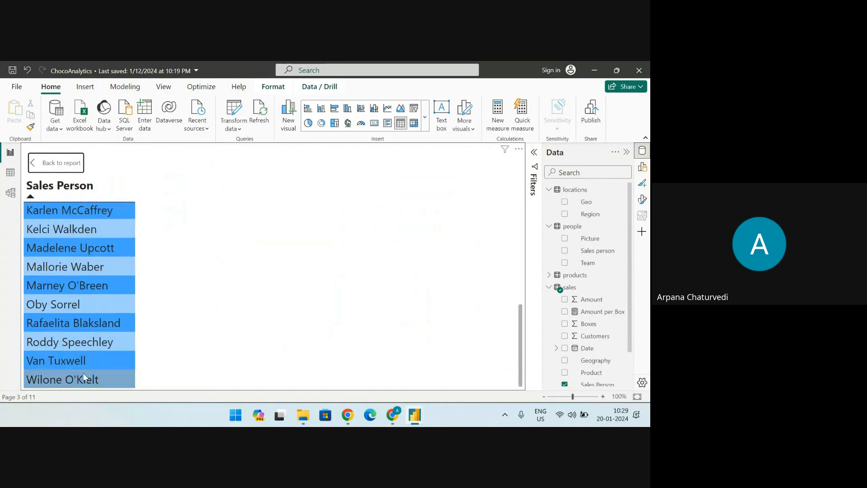
left_click(55, 163)
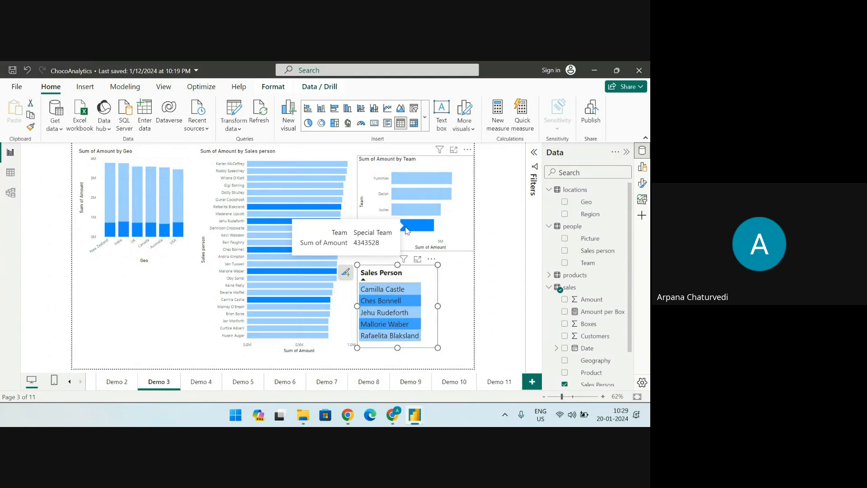
Filter the Sales Person table by the Jucies bar and then the Delish bar, and make the table taller to show all filtered rows
left_click(411, 213)
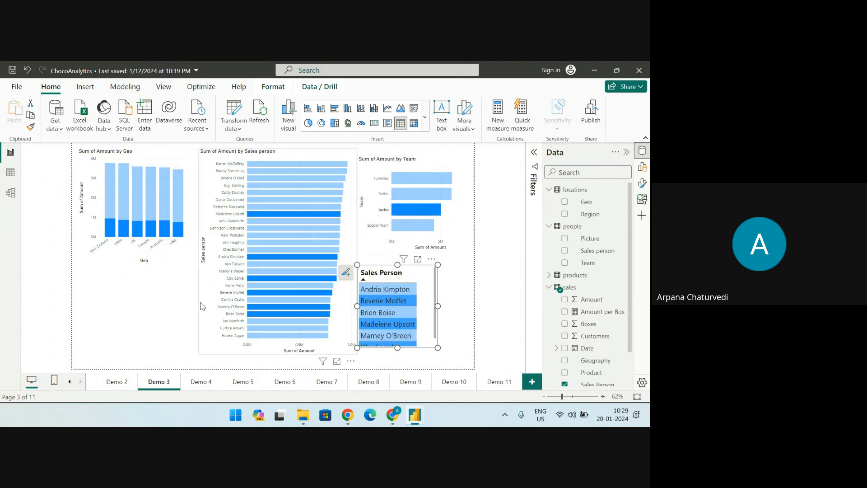
left_click(417, 194)
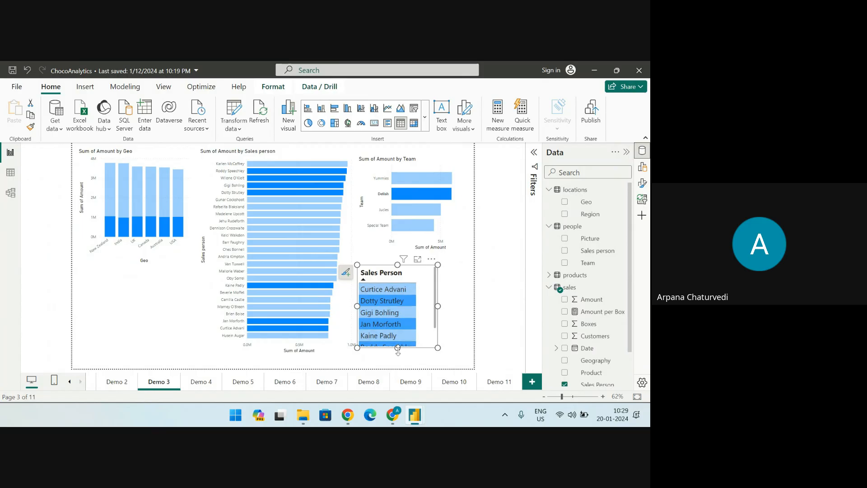
left_click_drag(397, 348, 402, 369)
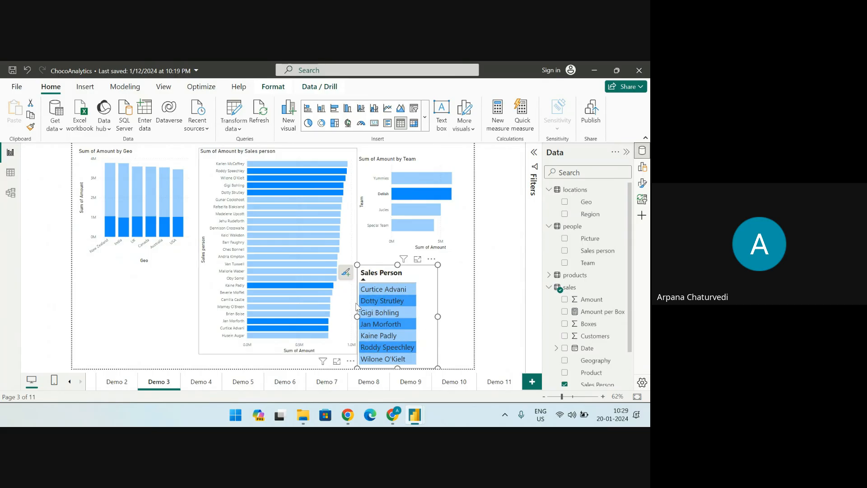
Open the Demo 4 page and sort its table by Sales Person in descending order
left_click(202, 381)
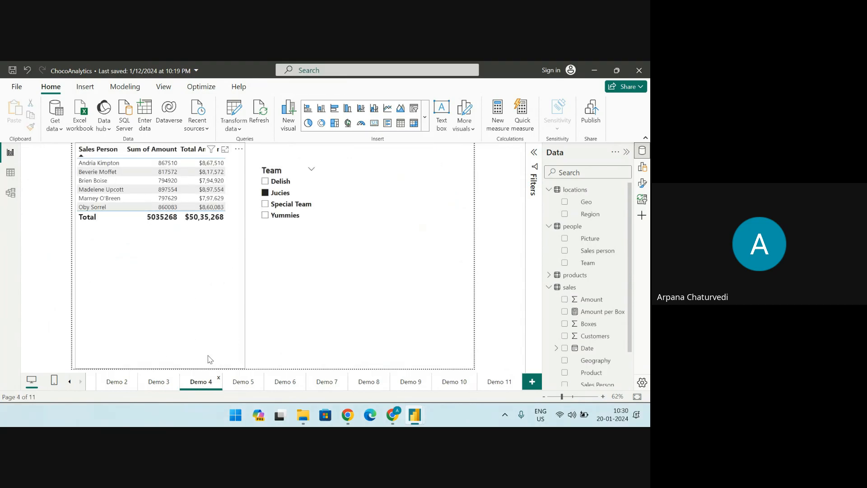
left_click(117, 149)
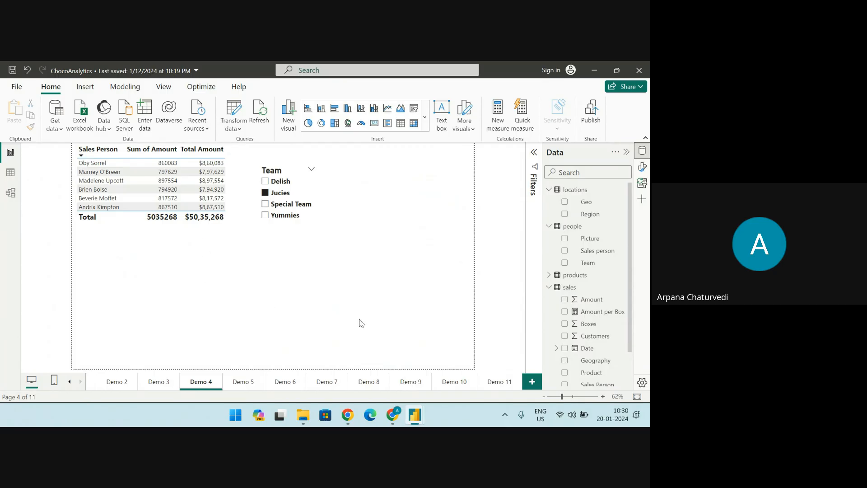
Display the formula of the Total Amount measure from the sales table and enlarge its text for reading
scroll(589, 345, "down", 1)
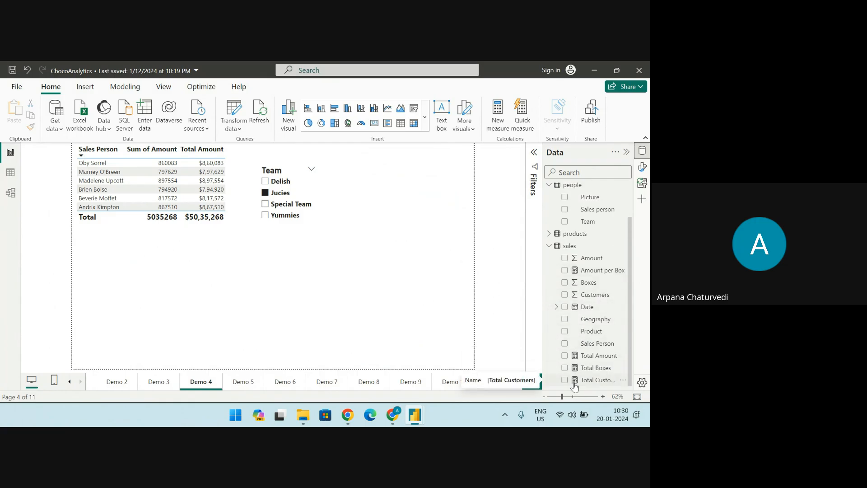
left_click(592, 357)
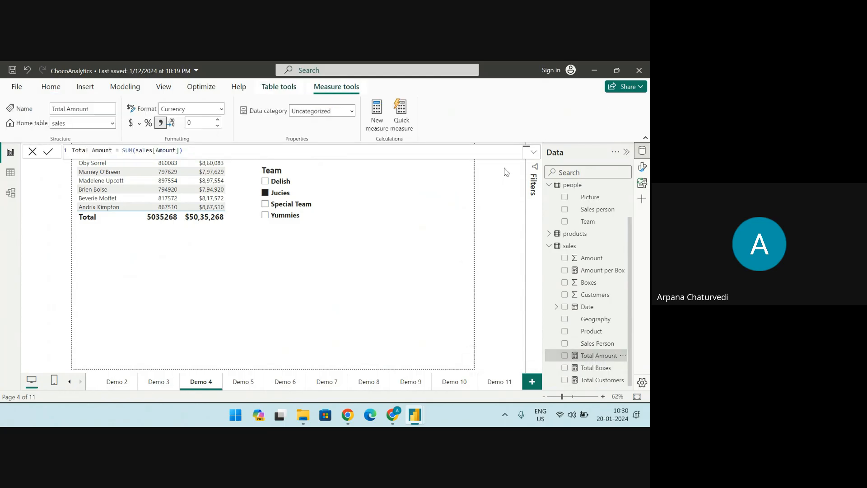
left_click(275, 150)
scroll(275, 150, "up", 8, "ctrl")
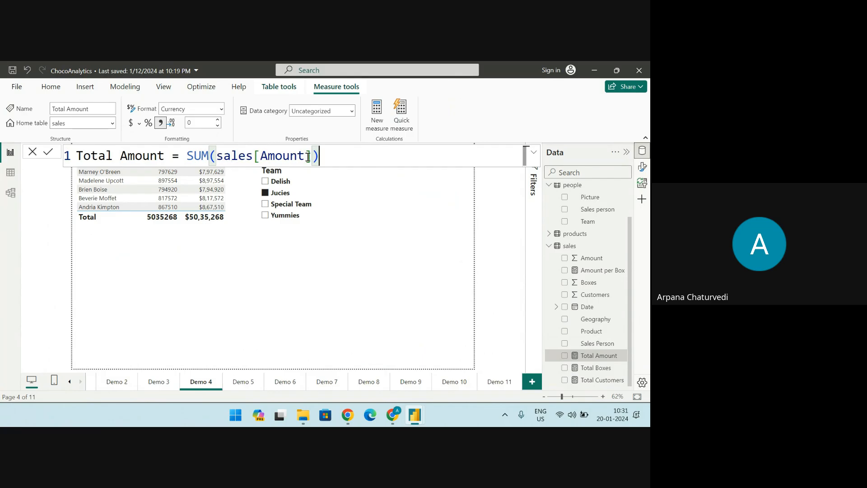
Remove the SUM argument from the Total Amount measure, re-enter it as SUM(sales[Amount]) using the suggested column, and commit the formula
key("BackSpace")
key("BackSpace")
key("BackSpace")
key("BackSpace")
key("BackSpace")
key("BackSpace")
key("BackSpace")
key("BackSpace")
key("BackSpace")
key("BackSpace")
key("BackSpace")
key("BackSpace")
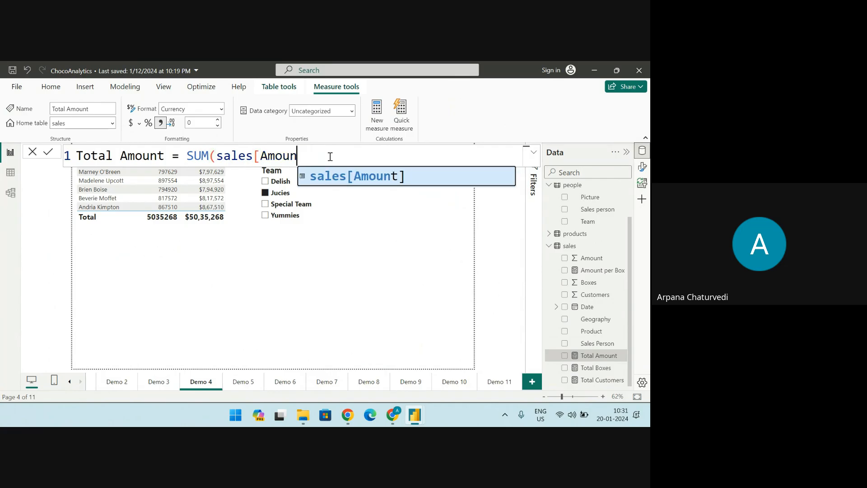
key("BackSpace")
key("BackSpace")
key("BackSpace")
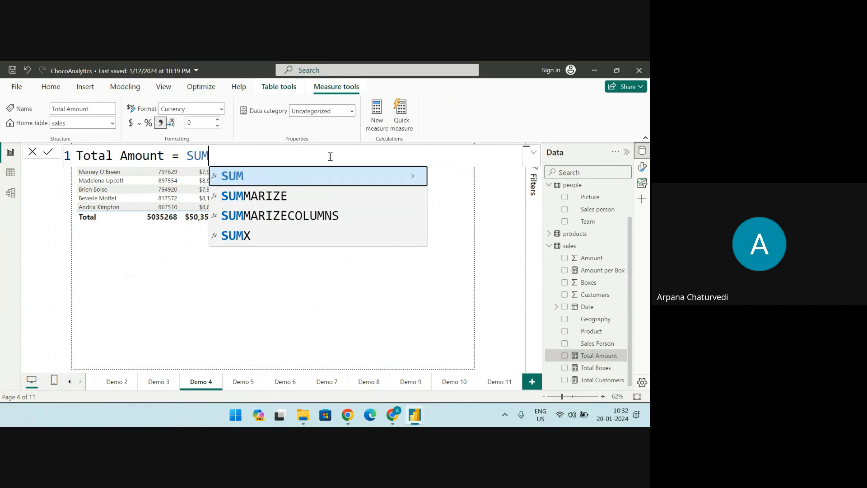
type("(")
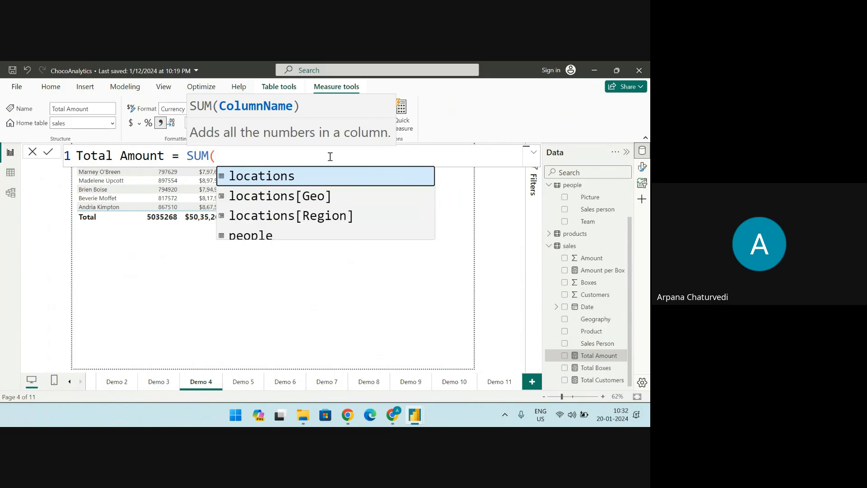
type("s")
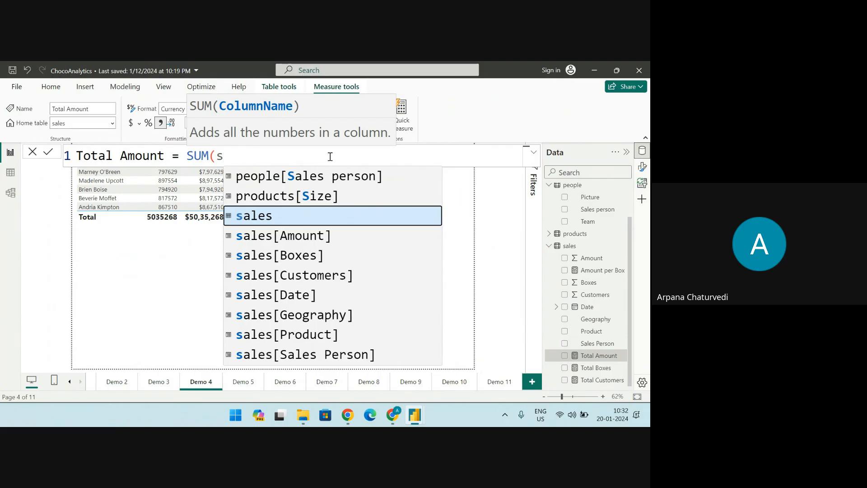
key("Down")
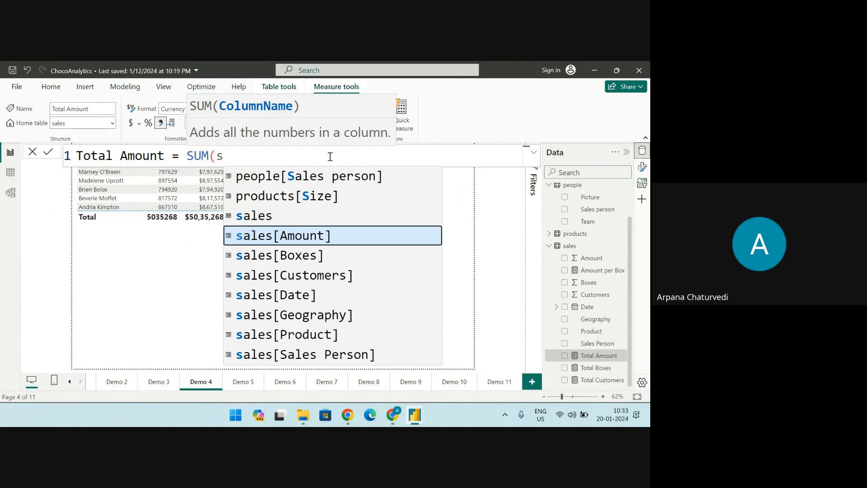
key("Tab")
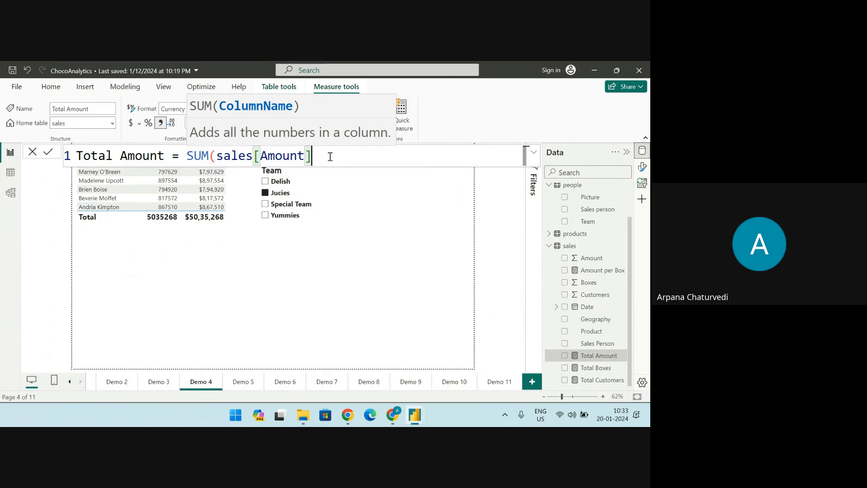
type(")")
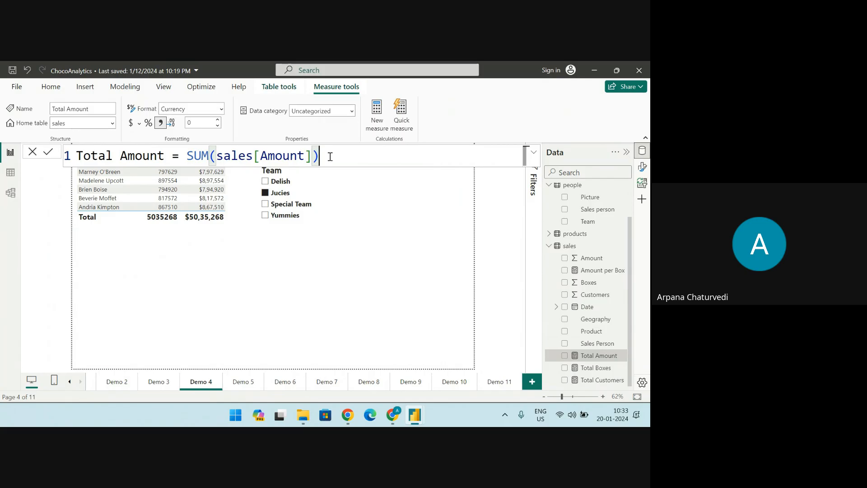
left_click(48, 152)
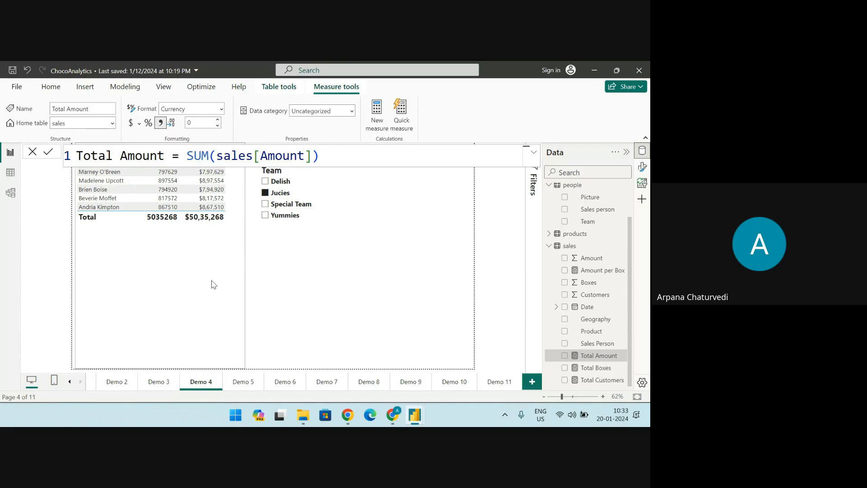
Leave the measure formula and display the rows of the sales table in Table view
left_click(215, 277)
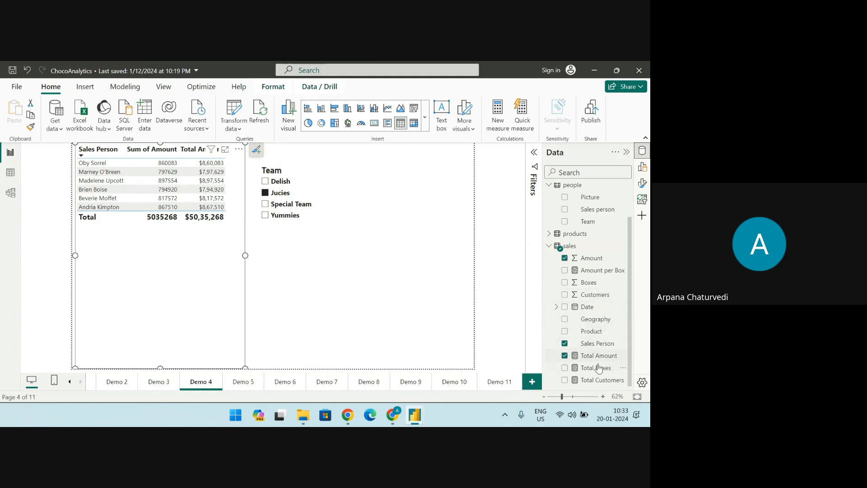
left_click(11, 173)
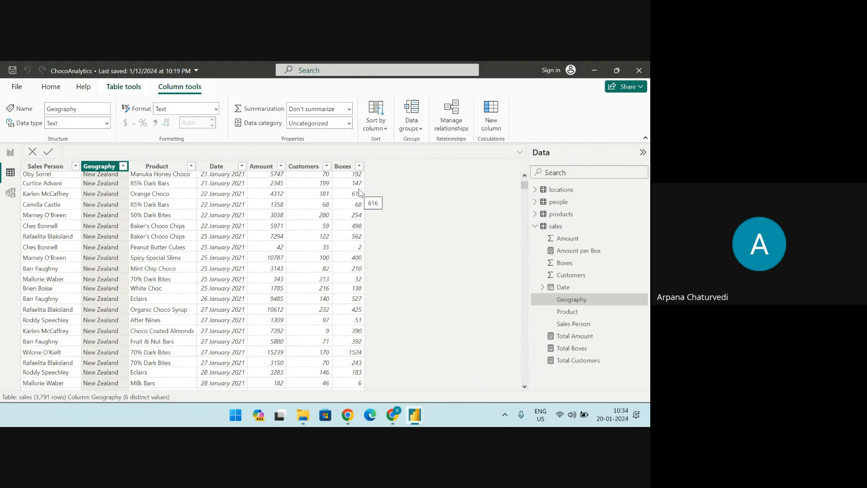
Switch to the Google Meet call in Chrome to check on the participants, and return to Power BI Desktop
mouse_move(393, 415)
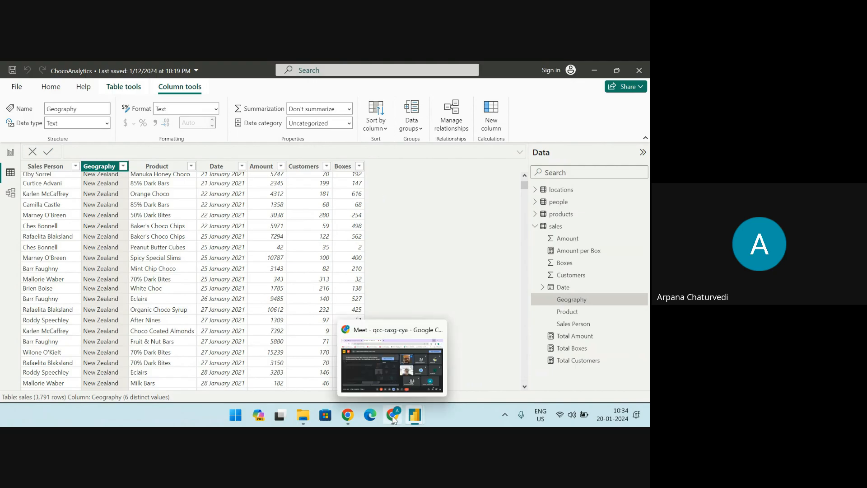
left_click(392, 332)
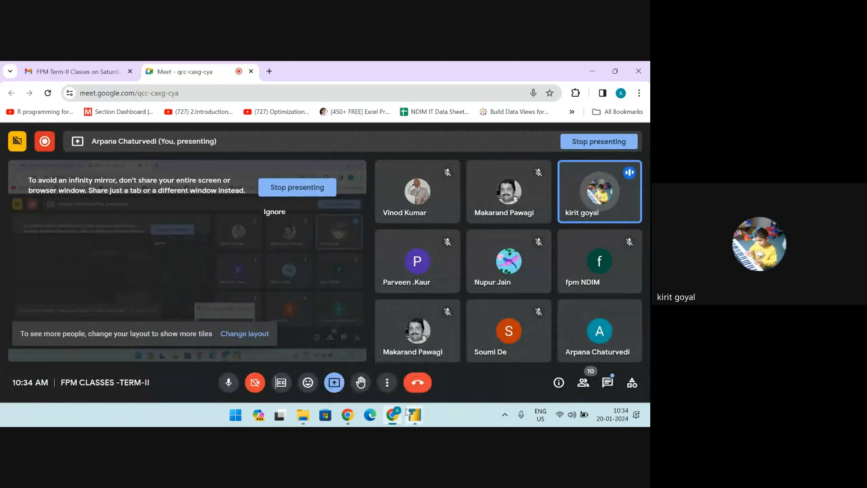
mouse_move(423, 415)
left_click(465, 330)
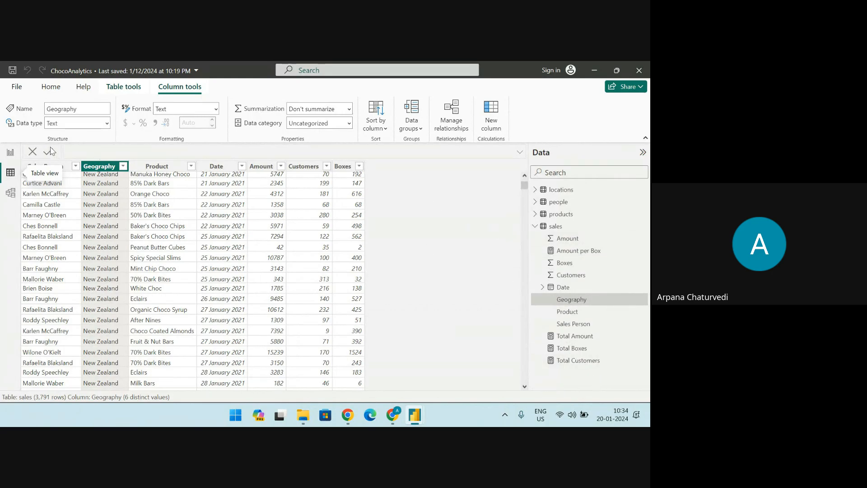
Return to the Demo 4 report page and sort its table by Total Amount in descending order
left_click(10, 152)
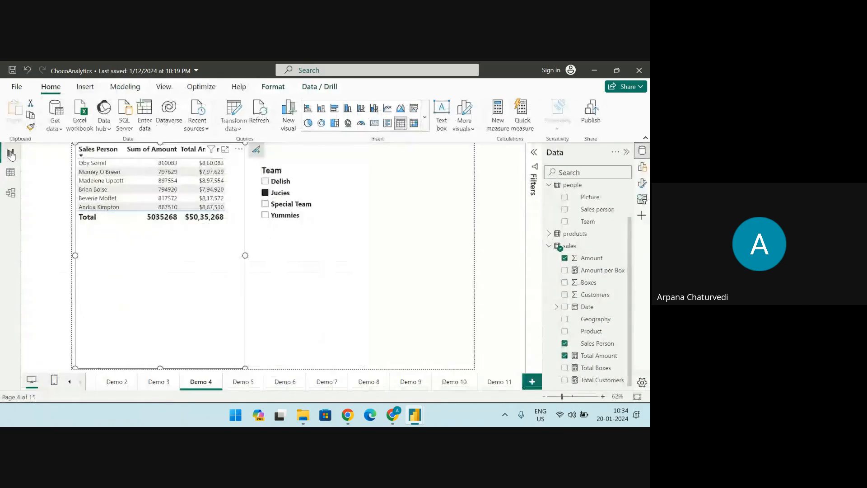
left_click(199, 149)
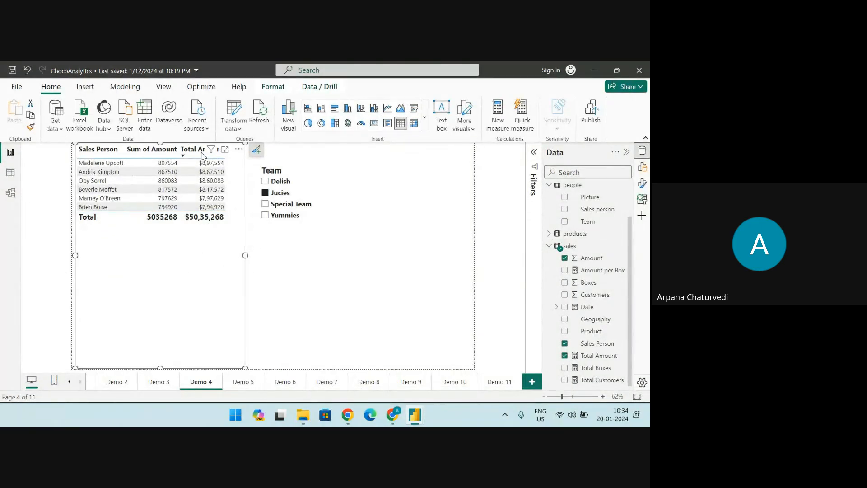
Select the Total Amount measure and set its currency format to € Euro (€ 123)
left_click(593, 357)
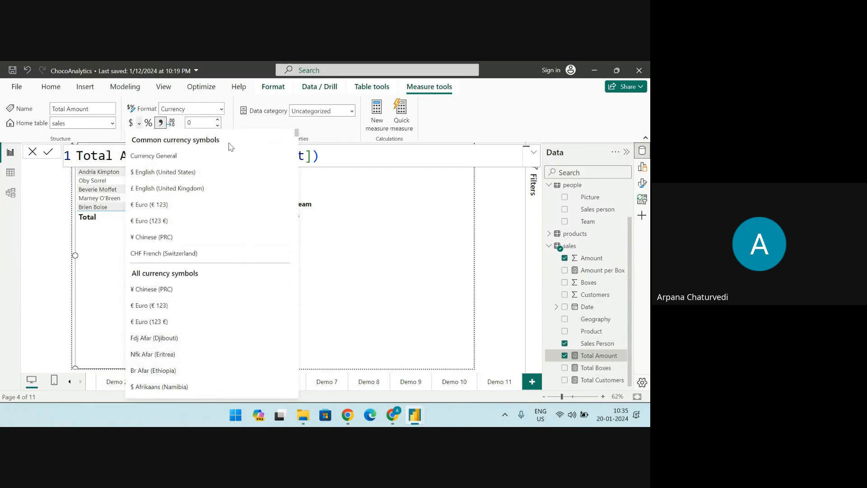
left_click(334, 244)
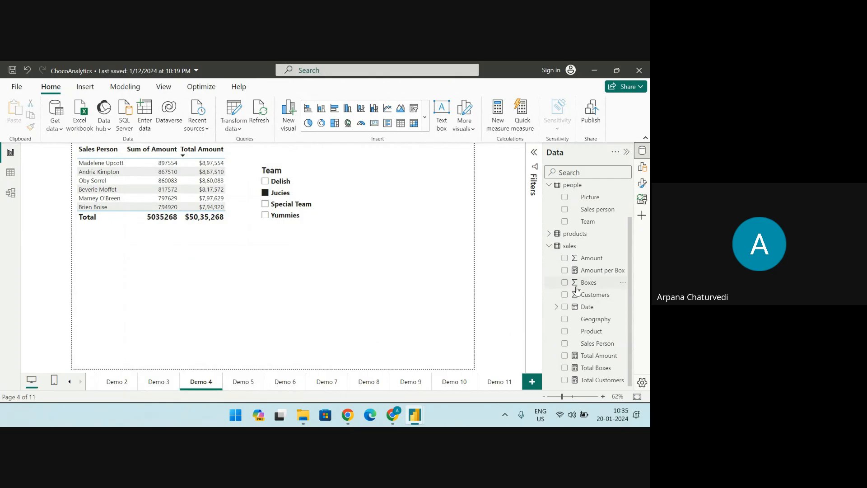
left_click(599, 357)
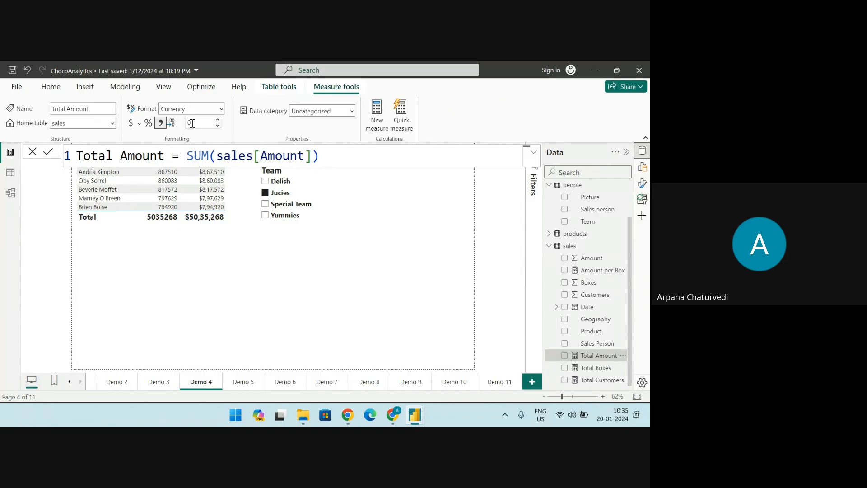
left_click(221, 109)
left_click(222, 110)
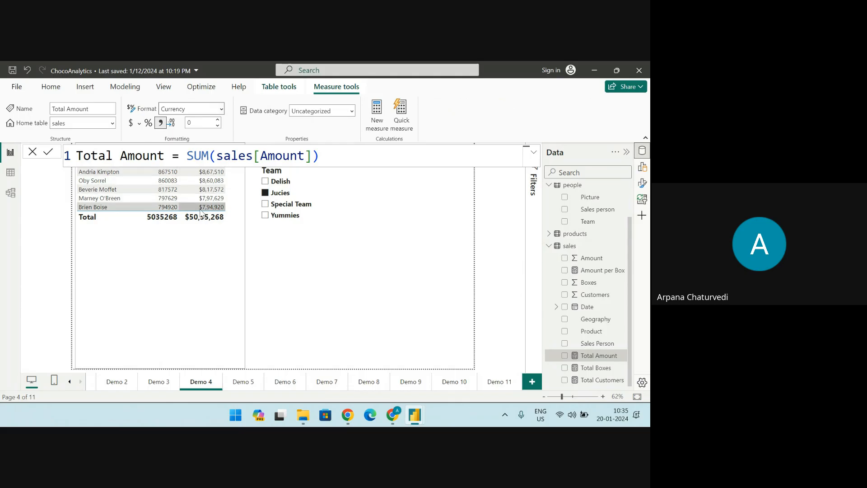
left_click(140, 124)
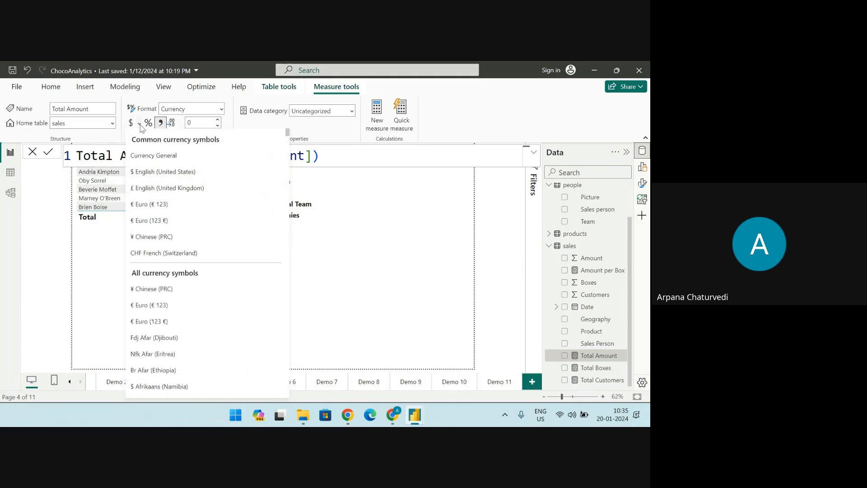
left_click(152, 306)
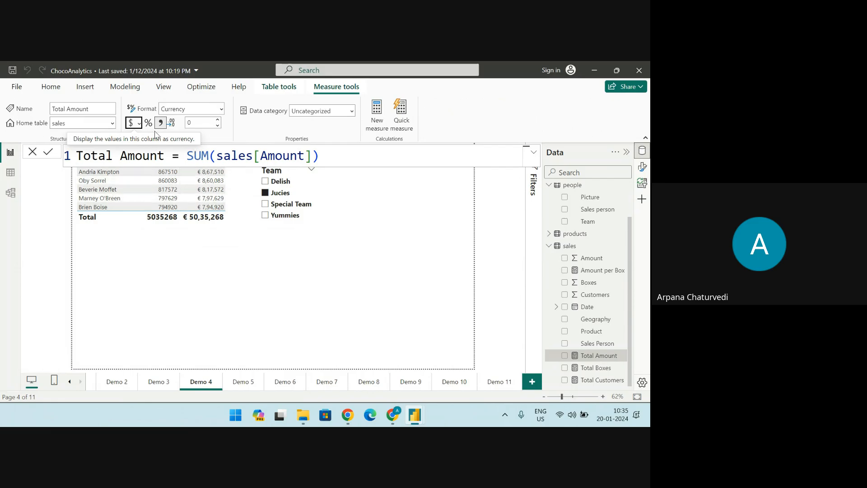
Set the Total Amount measure's currency format to $ English (United States), and briefly expand and collapse its formula display
left_click(140, 124)
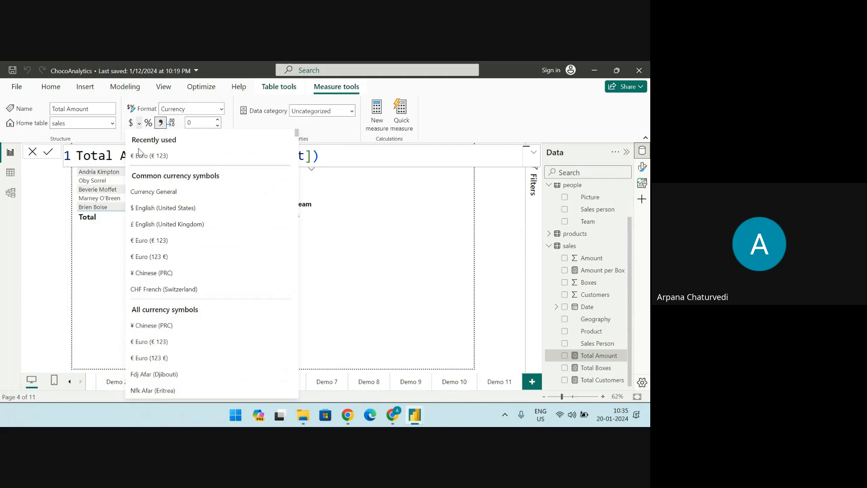
left_click(142, 208)
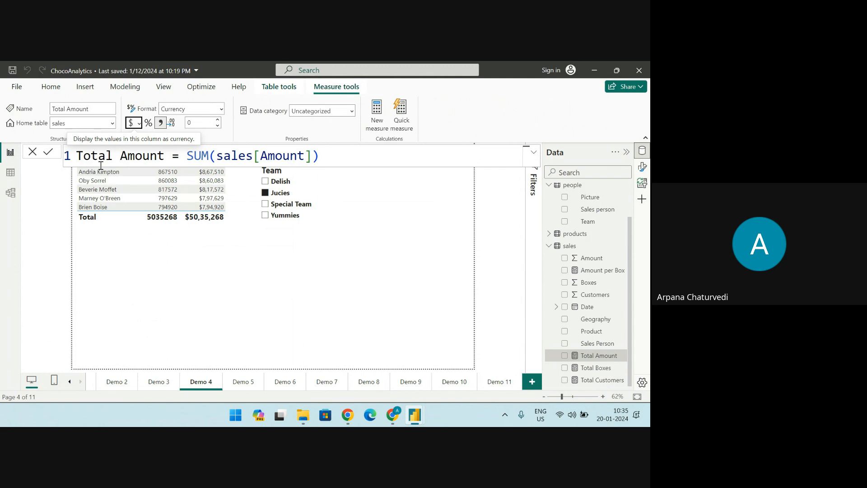
left_click(533, 154)
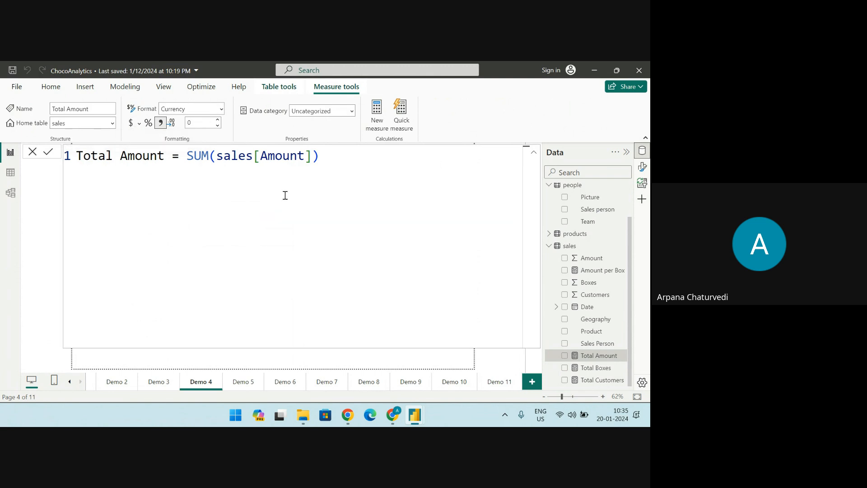
left_click(533, 152)
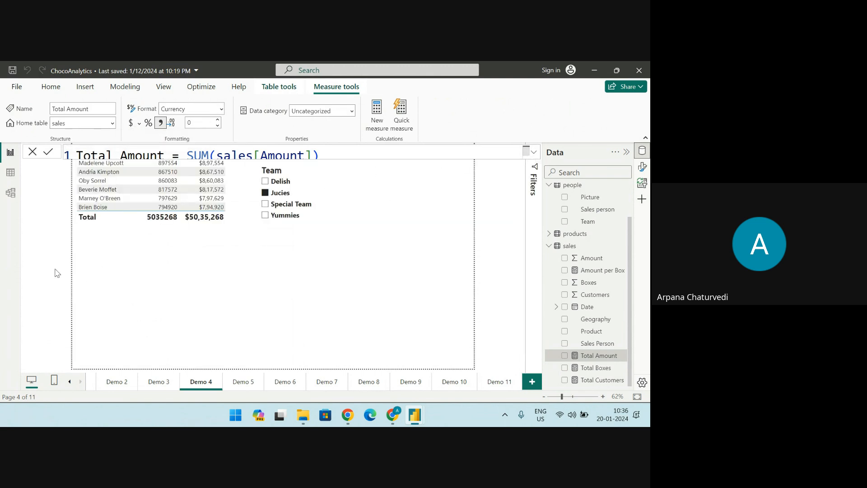
Set the font size of the Sales Person table's values to 20 and widen the table slightly
left_click(131, 275)
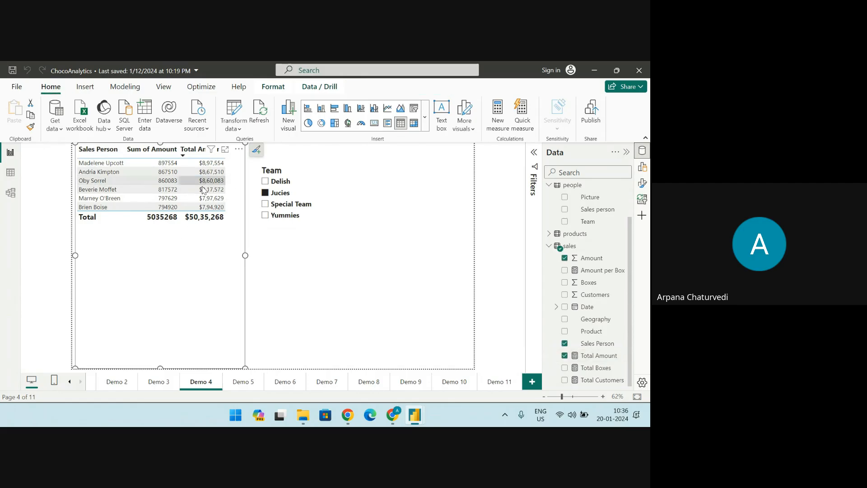
left_click(643, 184)
left_click(558, 298)
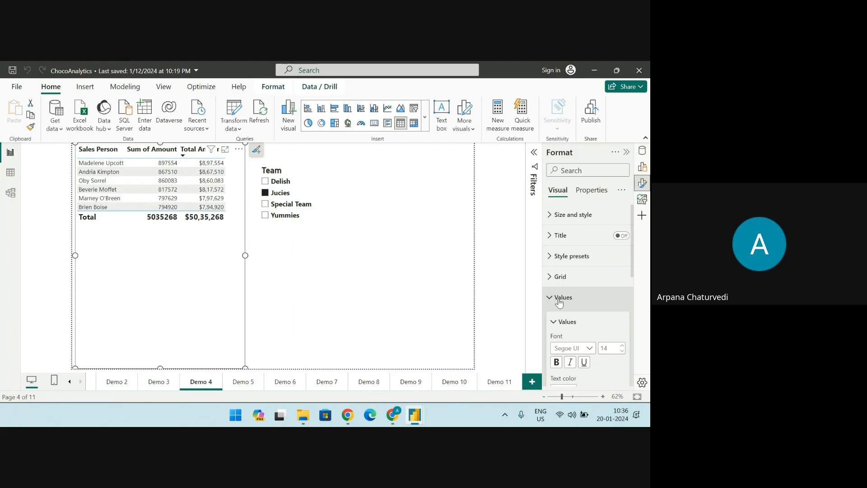
left_click(622, 346)
left_click(622, 346)
left_click(623, 346)
left_click(622, 347)
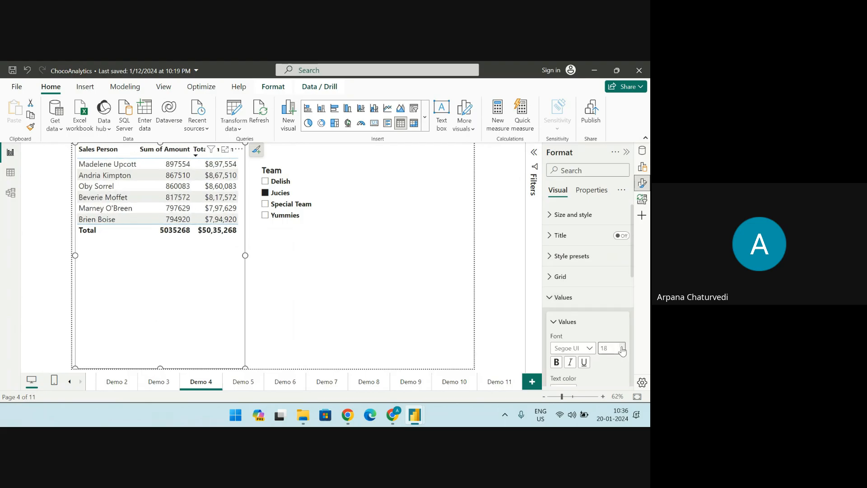
left_click(623, 347)
left_click(623, 346)
left_click_drag(245, 255, 261, 255)
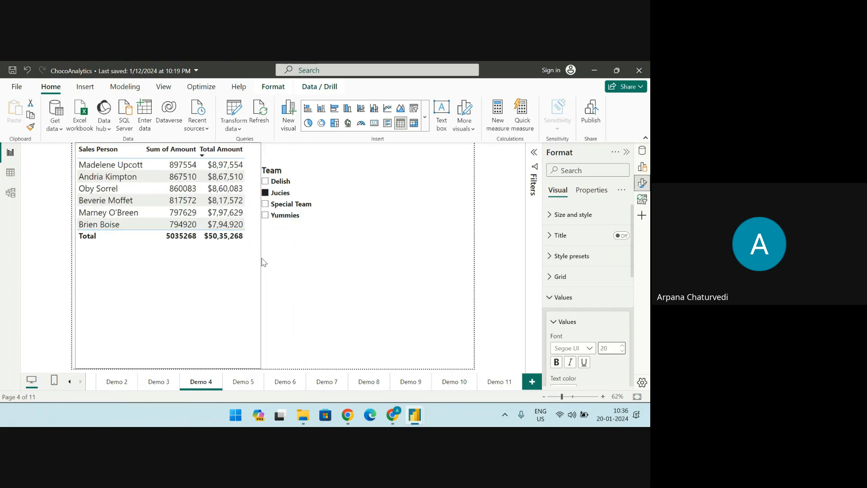
Set the table's column header font size to 22 and widen the table to fit the whole Total Amount column
left_click(553, 321)
scroll(552, 342, "down", 1)
left_click(552, 341)
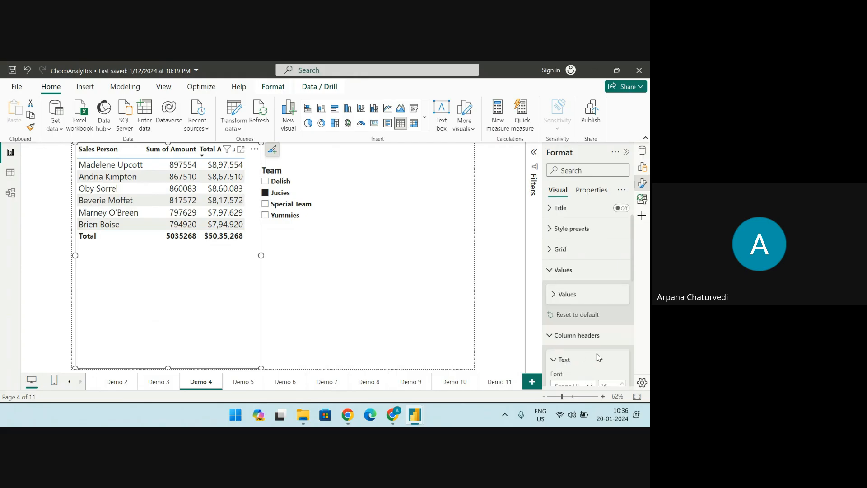
scroll(618, 361, "down", 1)
left_click(621, 357)
left_click(621, 357)
left_click(621, 356)
left_click(622, 357)
left_click(622, 357)
left_click(622, 357)
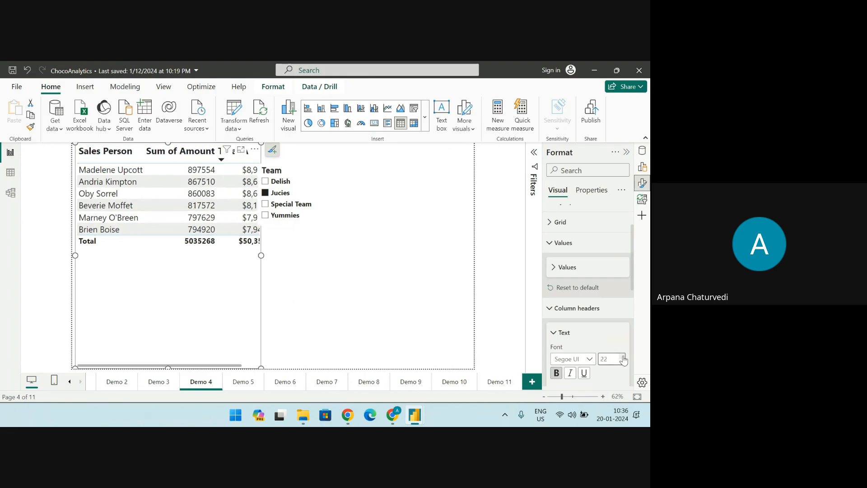
left_click_drag(263, 255, 320, 253)
Move the Team slicer clear of the widened table and clear its Jucies selection
left_click(320, 213)
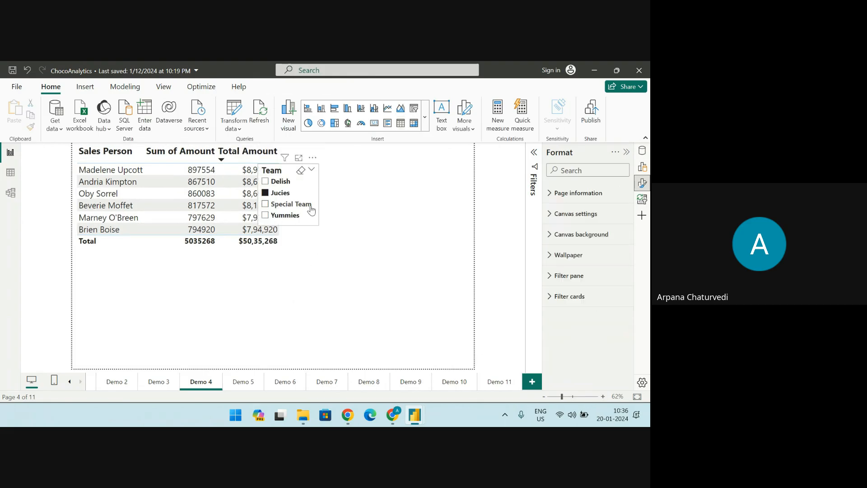
left_click(374, 222)
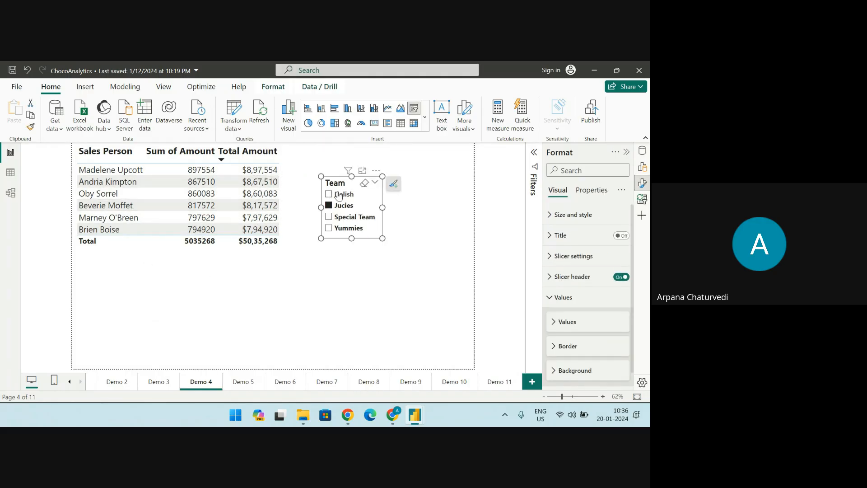
left_click(343, 206)
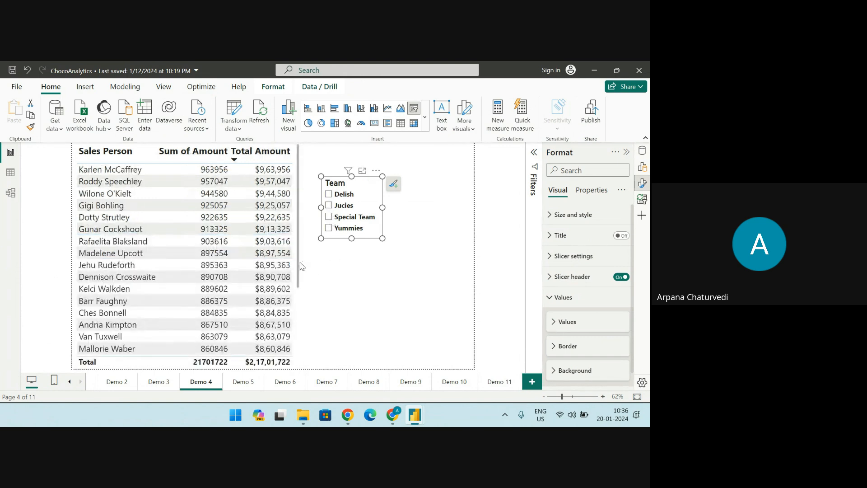
Look through all rows of the unfiltered Sales Person table, comparing Sum of Amount with Total Amount
scroll(294, 267, "down", 3)
scroll(294, 235, "up", 3)
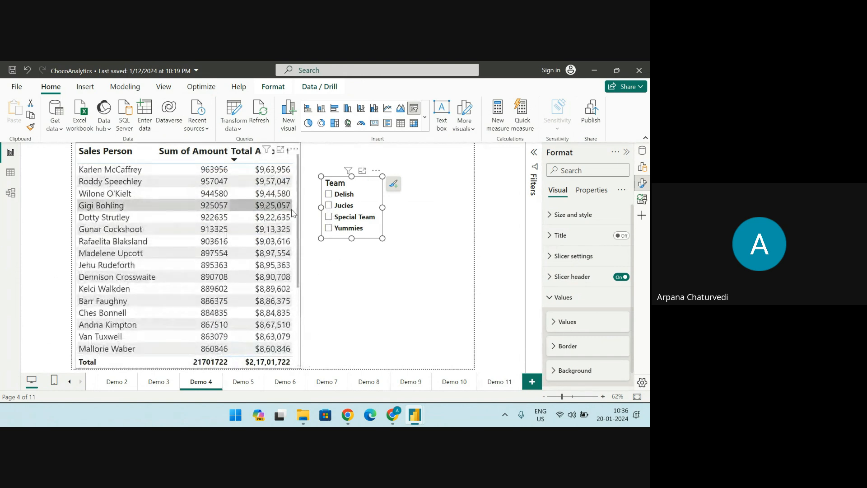
scroll(294, 217, "down", 3)
scroll(298, 231, "up", 3)
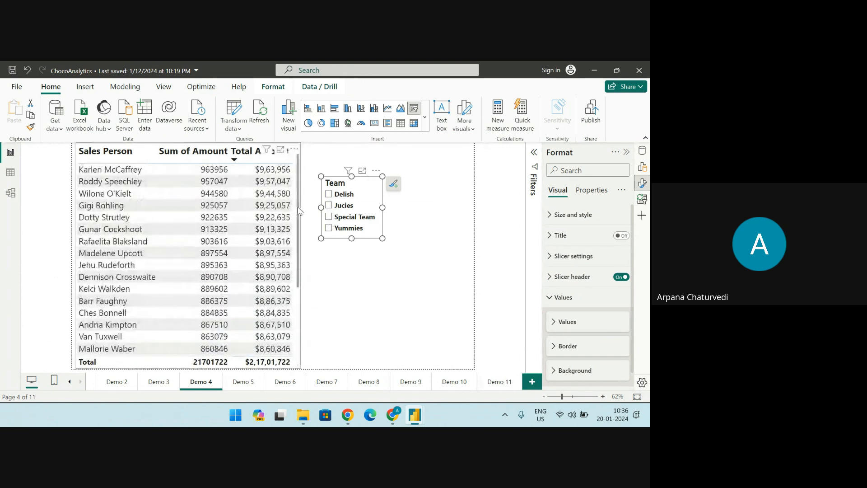
scroll(298, 235, "down", 3)
scroll(299, 235, "up", 3)
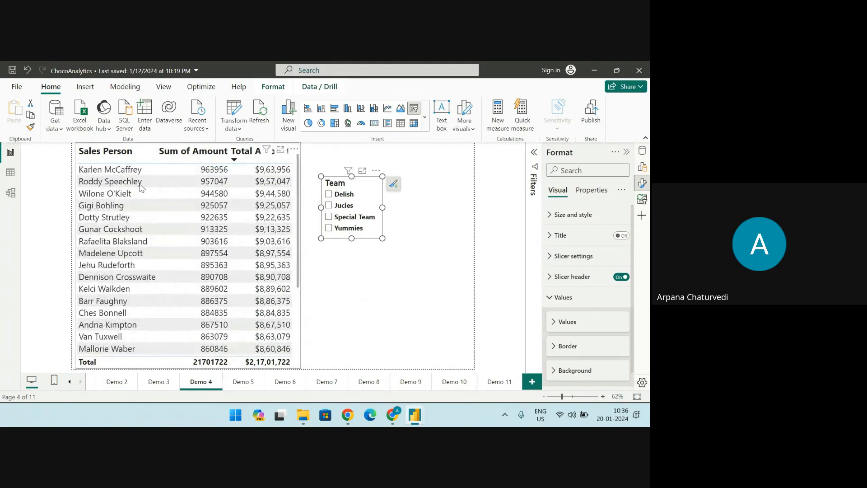
Select the Team slicer and display the data field it is built from
left_click(160, 215)
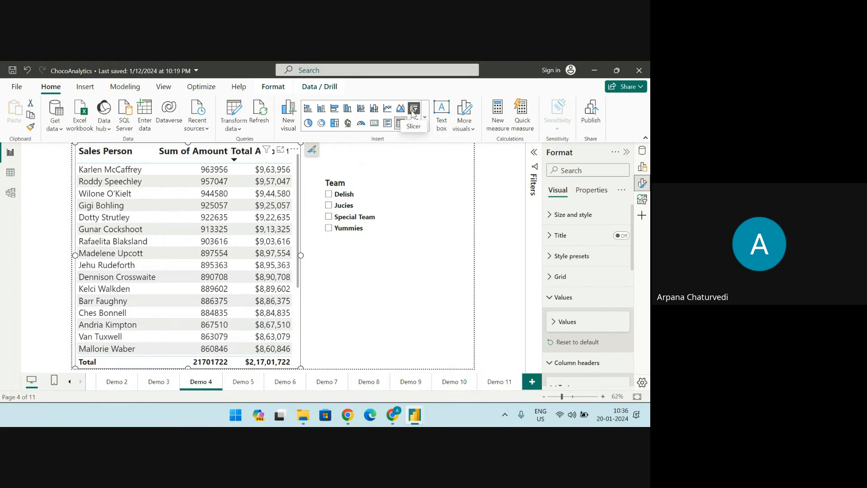
left_click(364, 183)
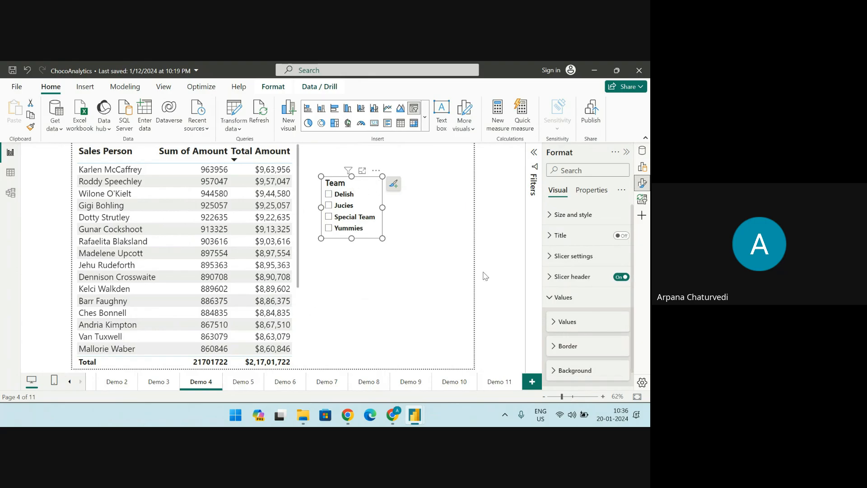
left_click(643, 168)
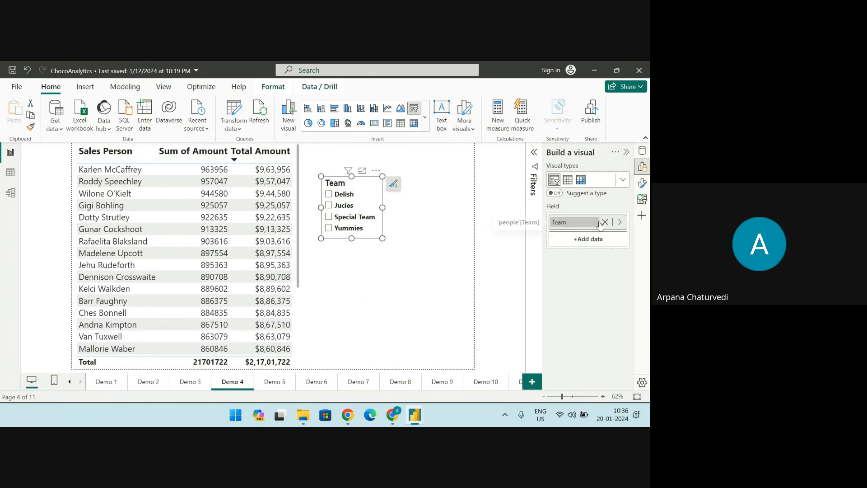
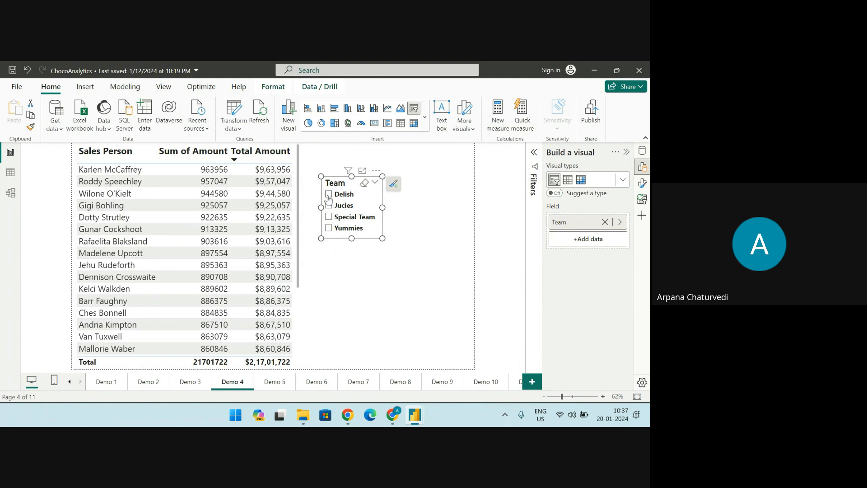
Filter the Sales Person table by Delish, Special Team, Yummies and finally Jucies, and move the Team slicer slightly up
left_click(328, 195)
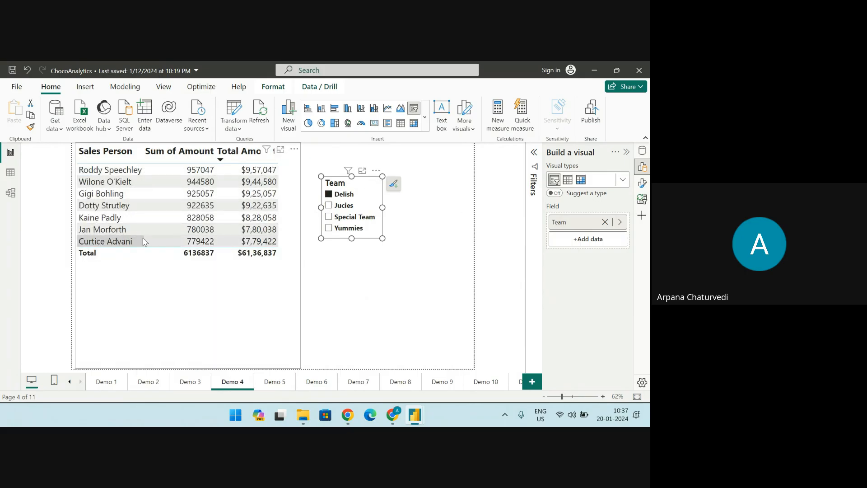
left_click(328, 216)
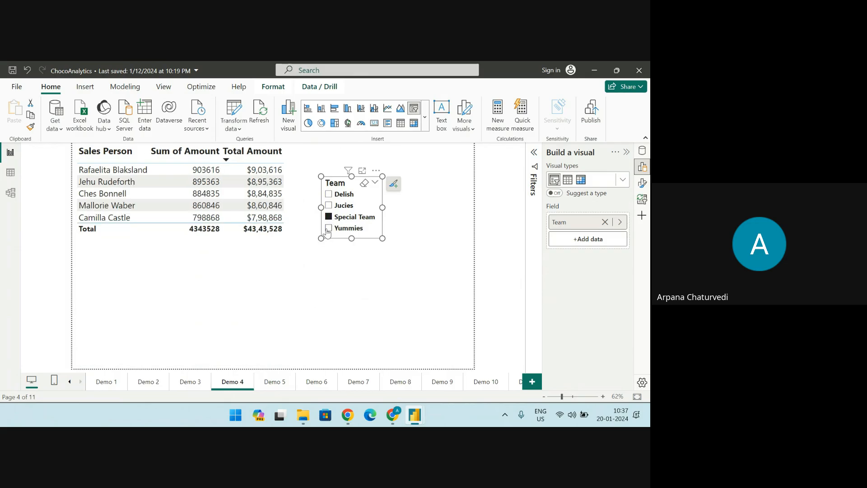
left_click(329, 228)
left_click(329, 205)
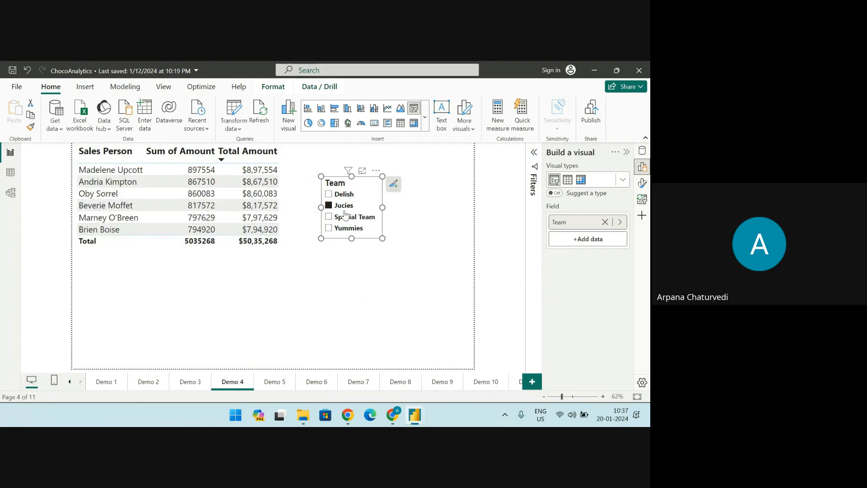
left_click_drag(347, 185, 343, 168)
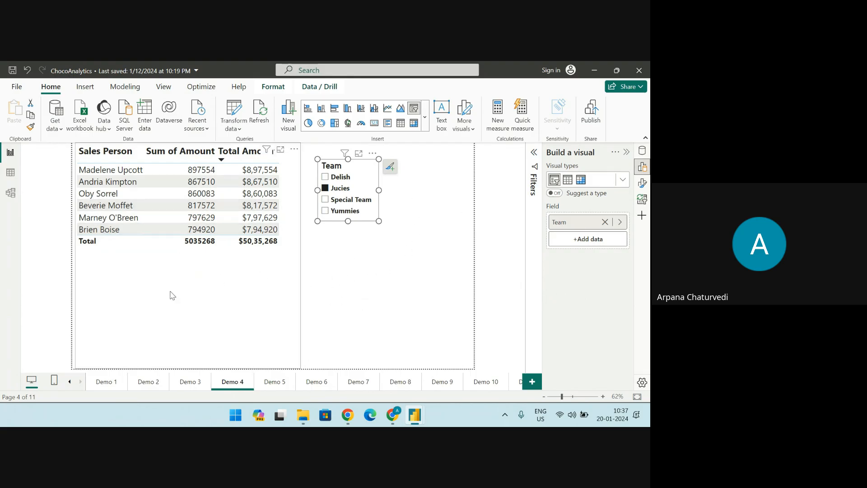
View the Demo 5 page, and on the Demo 6 page clear the Team slicer's Yummies selection
left_click(275, 382)
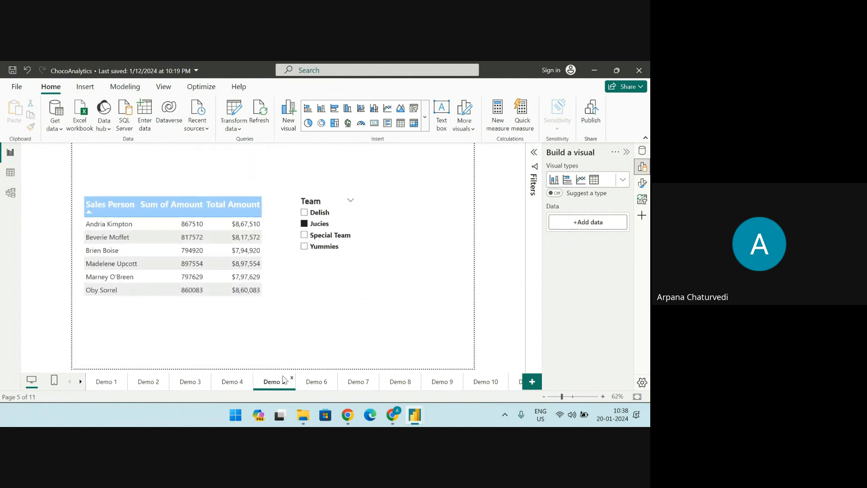
left_click(313, 384)
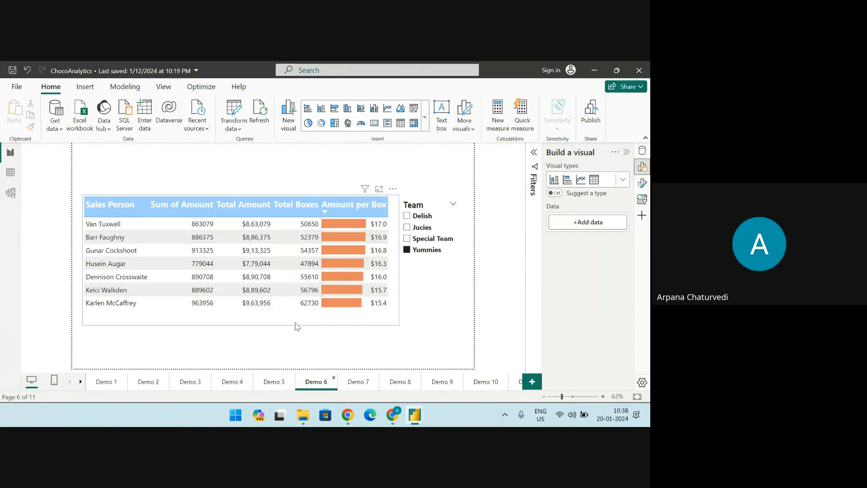
left_click(407, 250)
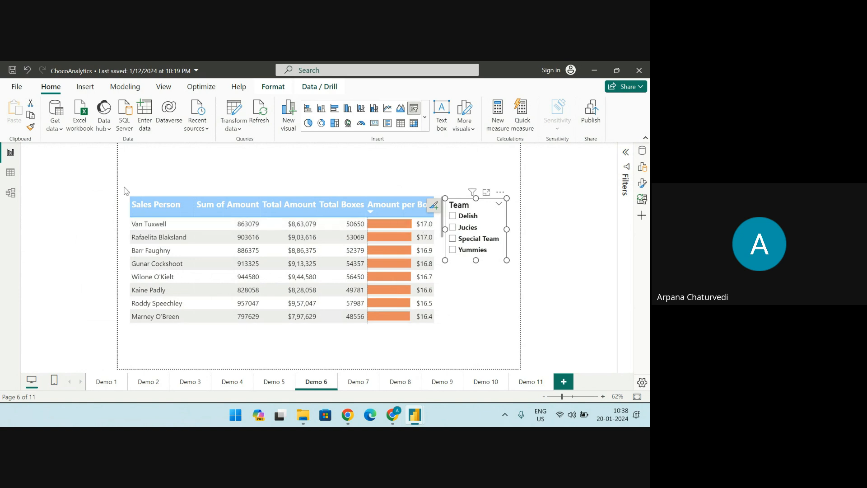
Display the sales table's data and open the recent report mmmedian.pbix
left_click(10, 173)
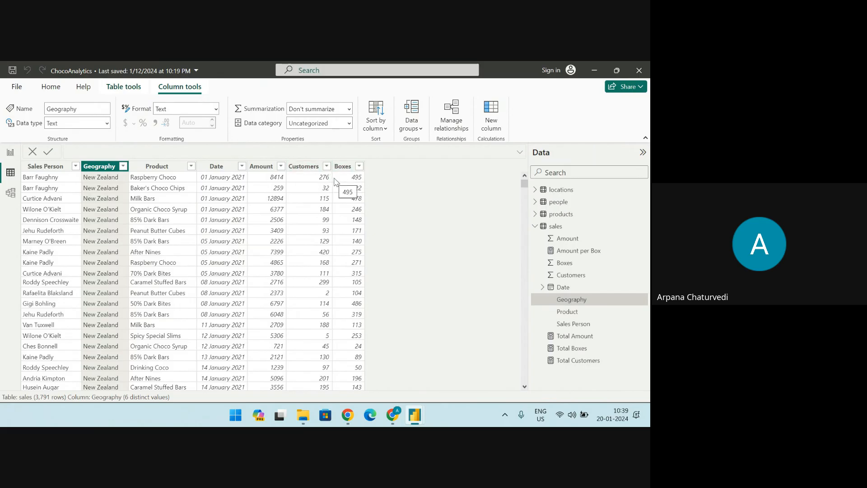
left_click(17, 87)
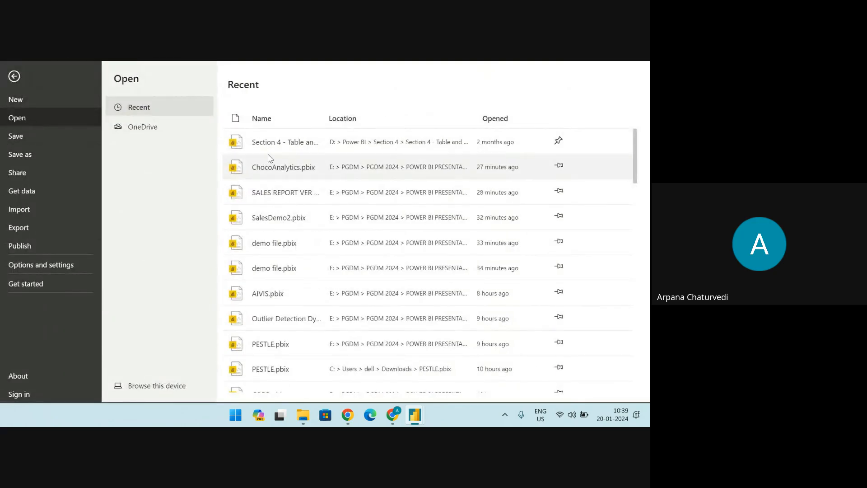
scroll(268, 308, "down", 1)
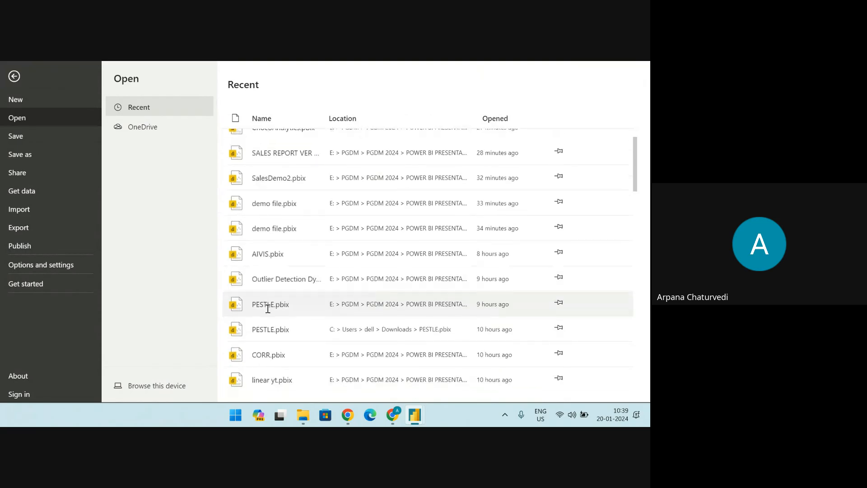
scroll(268, 308, "down", 2)
scroll(273, 331, "down", 3)
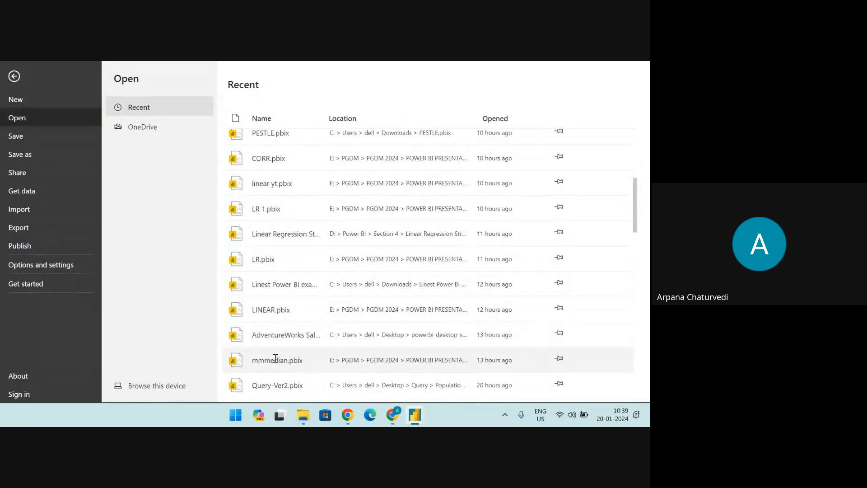
key("Escape")
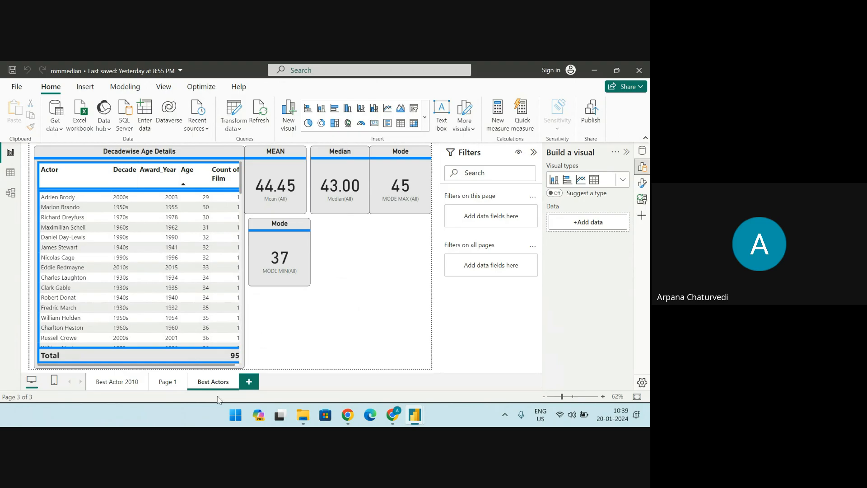
Look through the data of the Best Actor table and the Best Actor (2010s) table
mouse_move(303, 414)
left_click(11, 173)
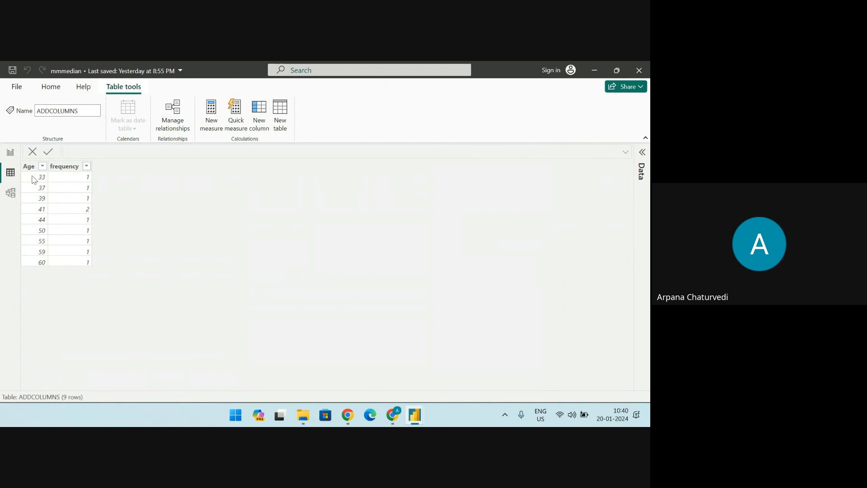
left_click(9, 156)
left_click(10, 172)
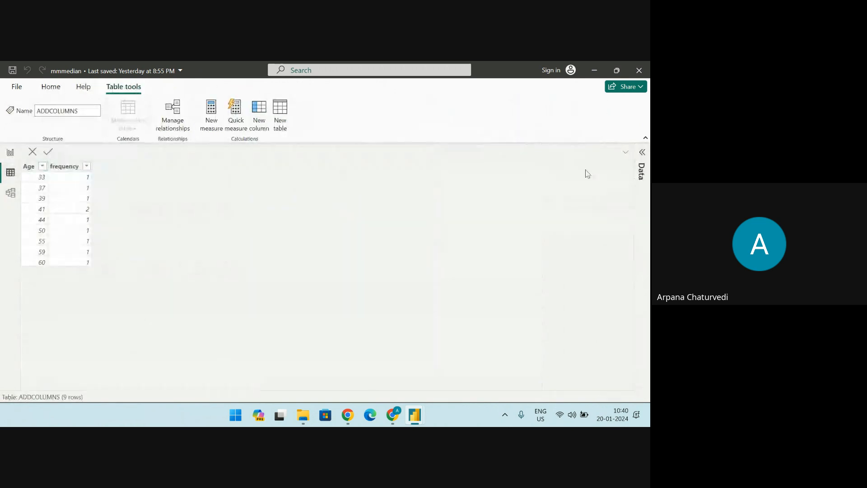
left_click(642, 152)
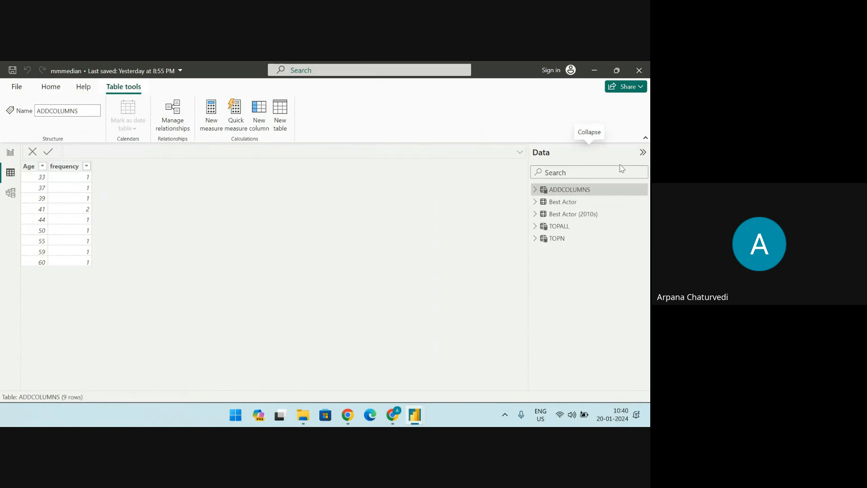
left_click(556, 204)
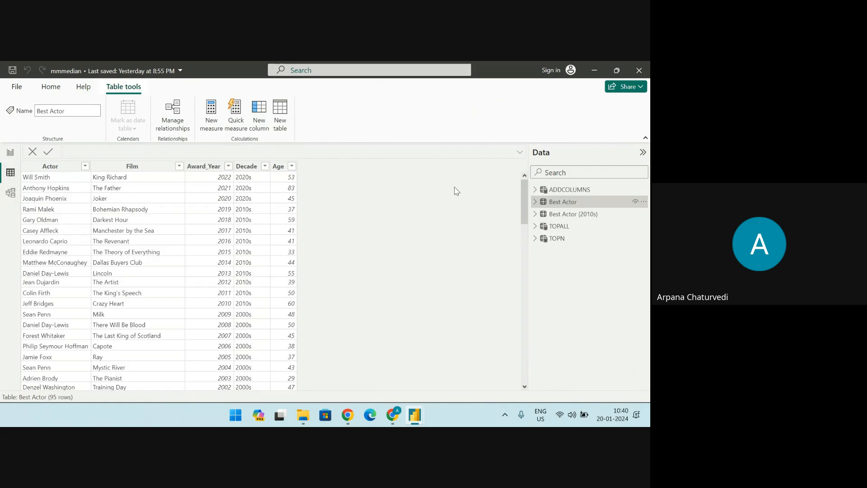
left_click(561, 219)
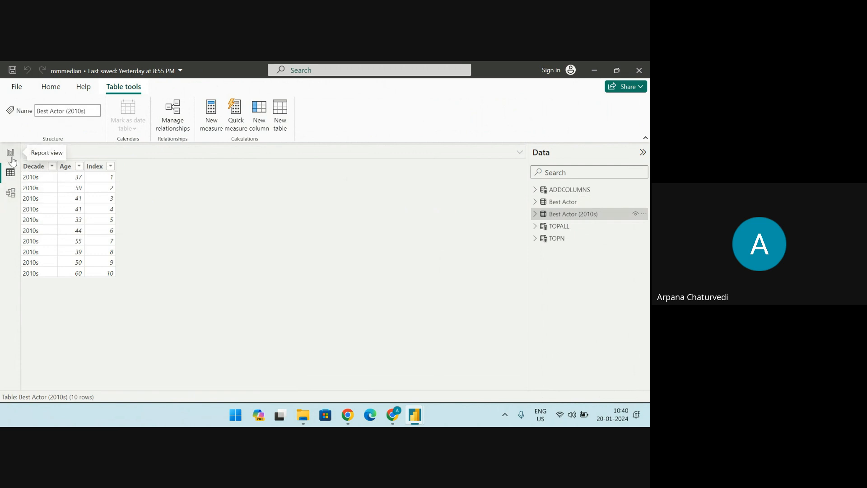
Select the MEAN card on the Best Actors page and show the Mean (2010s) measure's DAX formula enlarged
left_click(14, 162)
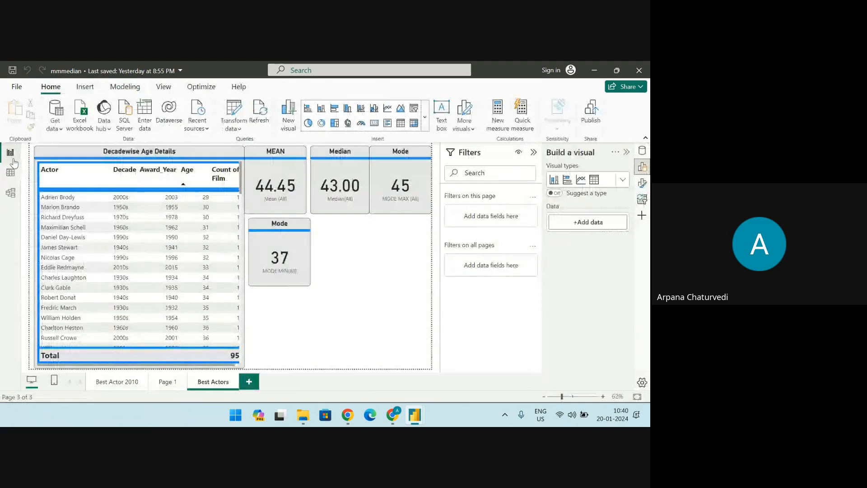
left_click(275, 169)
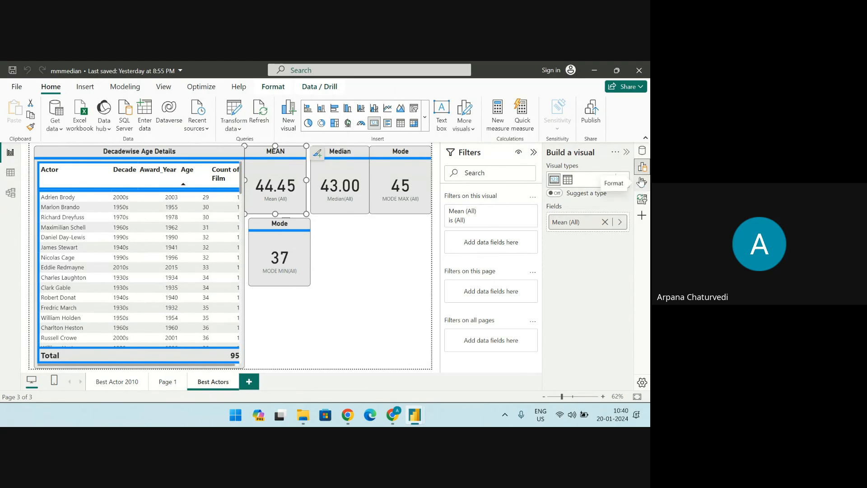
left_click(642, 151)
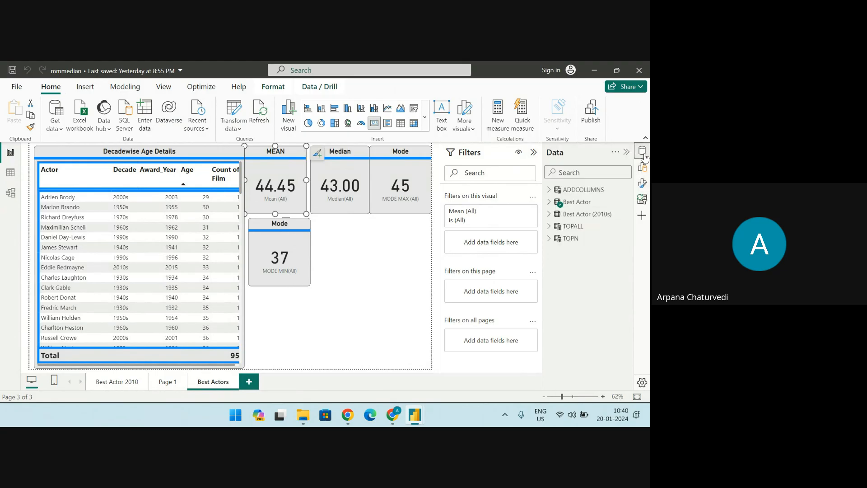
left_click(549, 215)
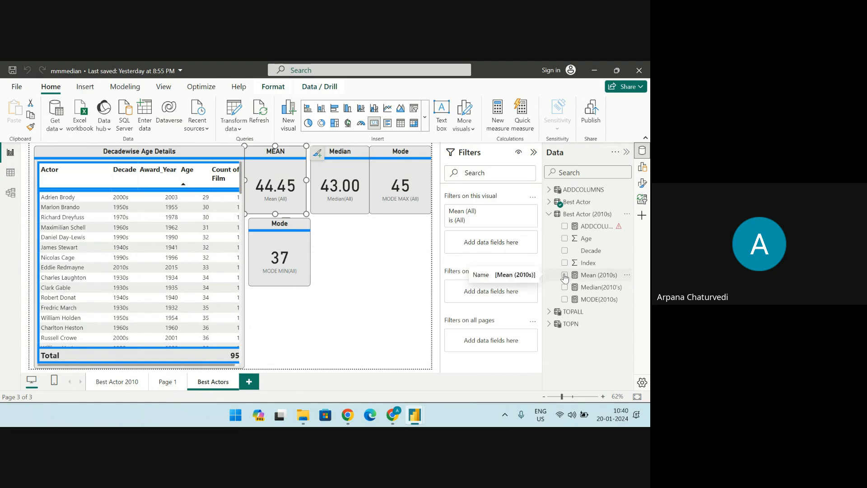
left_click(587, 276)
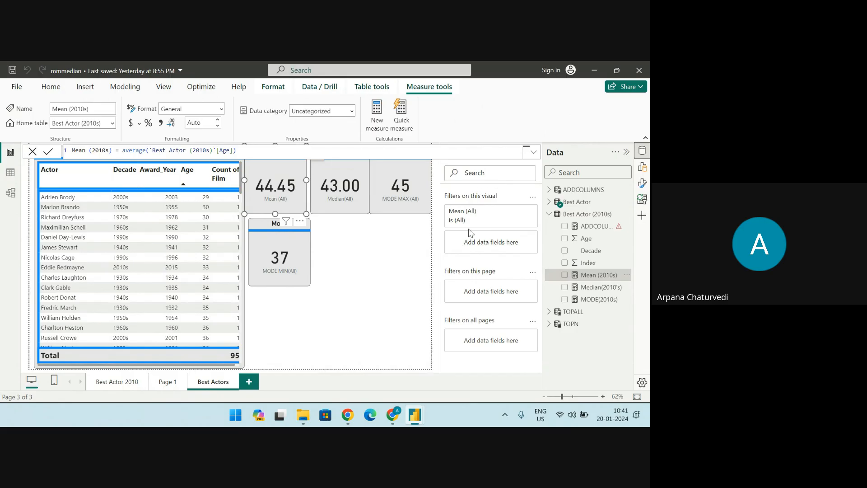
left_click(463, 155)
scroll(465, 156, "up", 10)
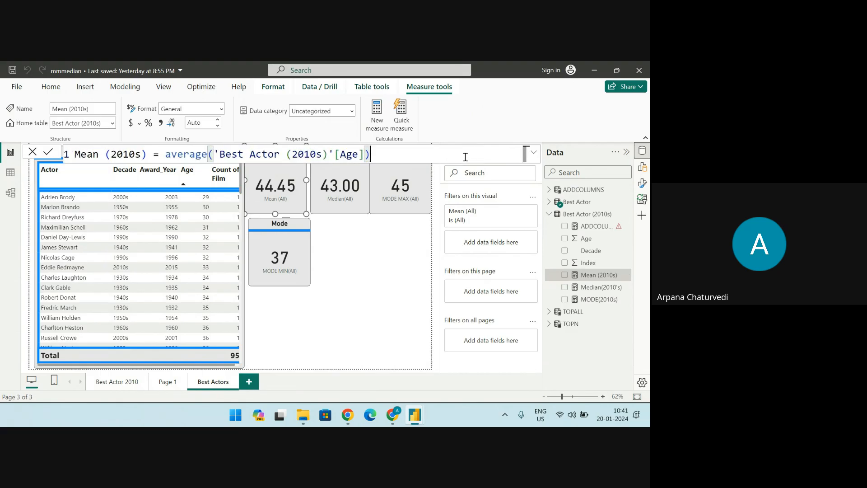
scroll(466, 156, "up", 2)
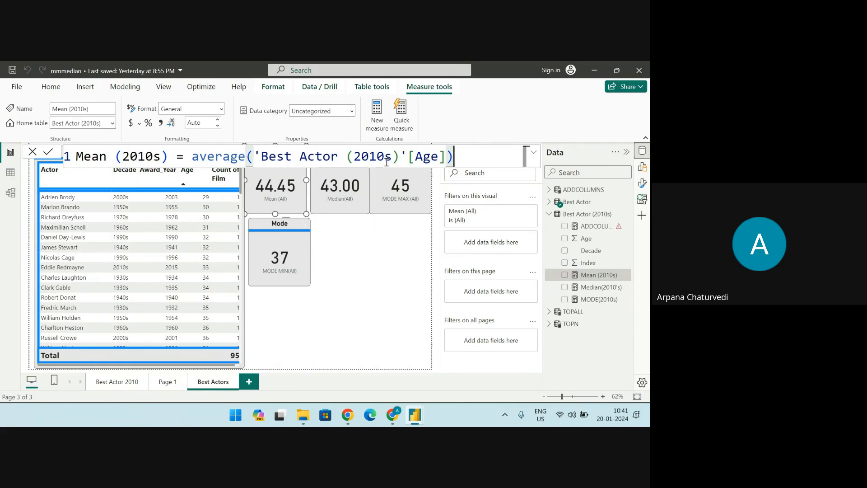
Erase the expression of the Mean (2010s) measure and start it again with the AVERAGE function
left_click_drag(398, 157, 261, 157)
left_click(459, 156)
key("BackSpace")
key("BackSpace")
key("BackSpace")
key("BackSpace")
key("BackSpace")
key("BackSpace")
key("BackSpace")
key("BackSpace")
key("BackSpace")
key("BackSpace")
key("BackSpace")
key("BackSpace")
key("BackSpace")
key("BackSpace")
key("BackSpace")
key("BackSpace")
key("BackSpace")
key("BackSpace")
key("BackSpace")
key("BackSpace")
key("BackSpace")
key("BackSpace")
key("BackSpace")
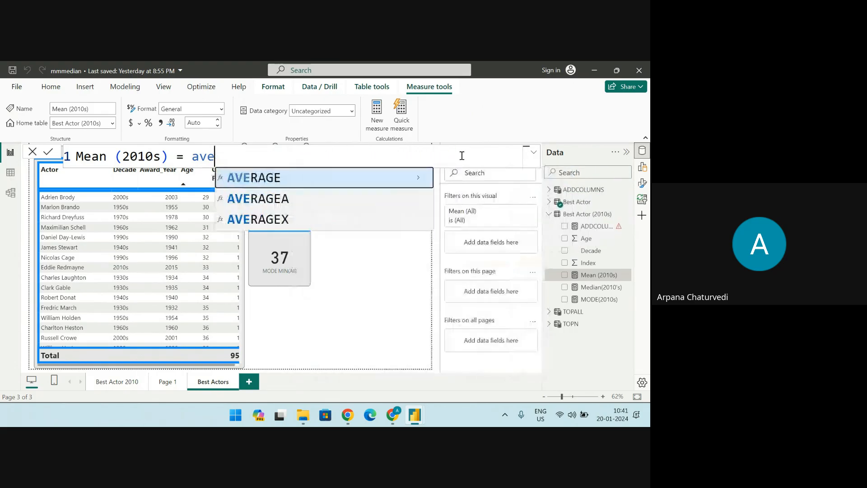
type("av")
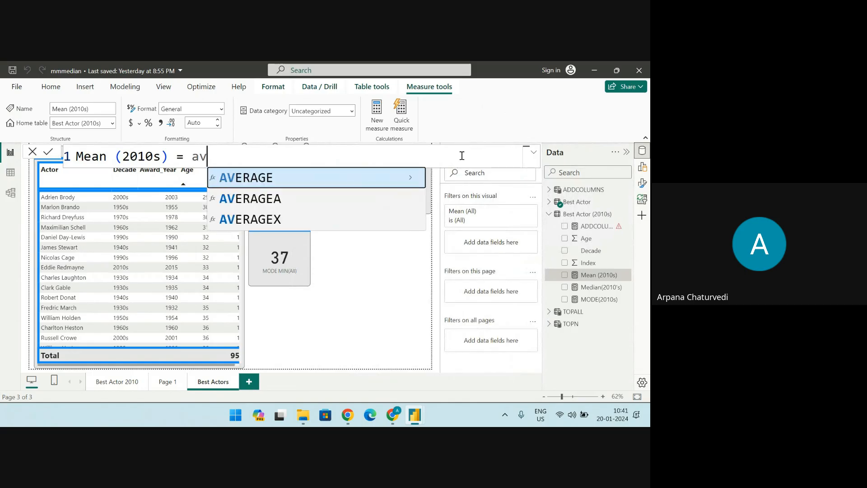
left_click(321, 184)
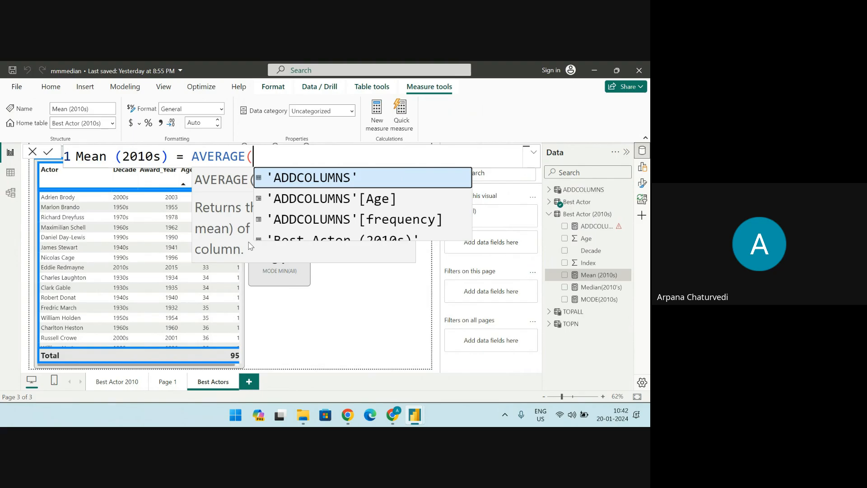
Complete the Mean (2010s) formula with the column 'Best Actor (2010s)'[Age] as argument and commit the measure
type("be")
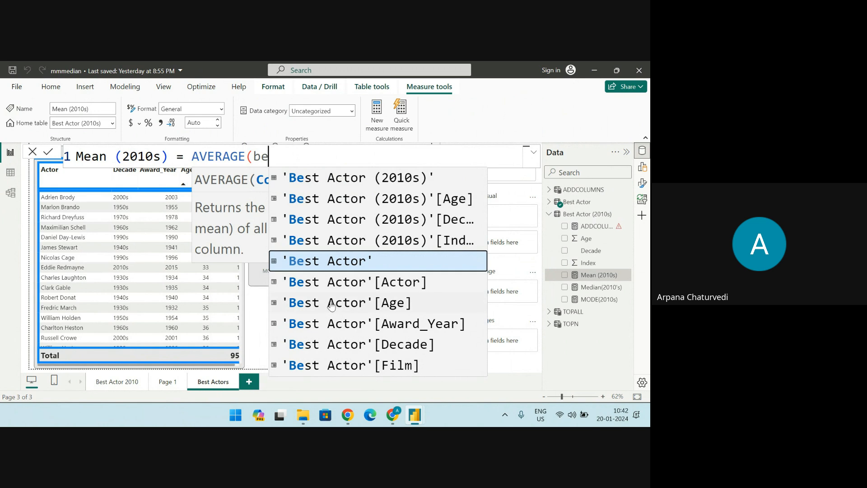
key("Up")
key("Up")
key("Up")
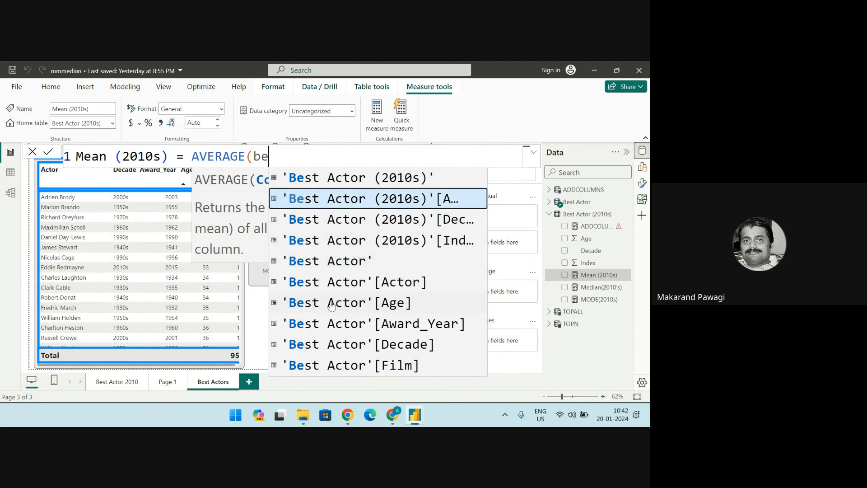
key("Tab")
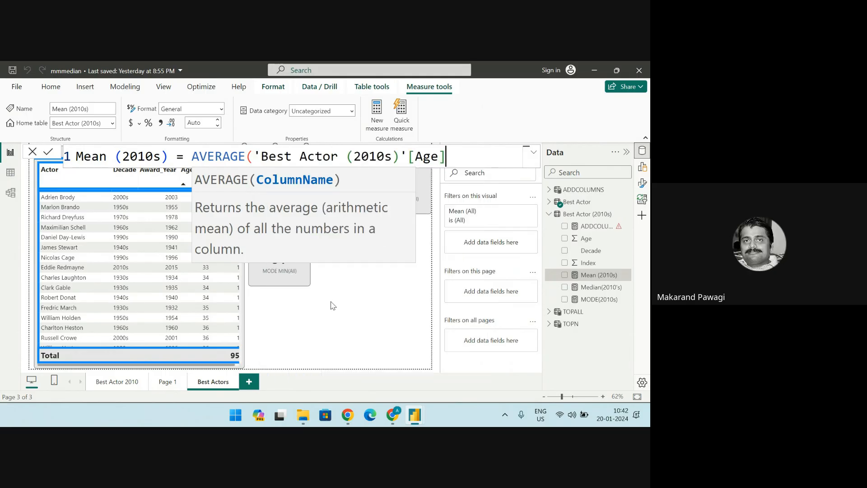
type(")")
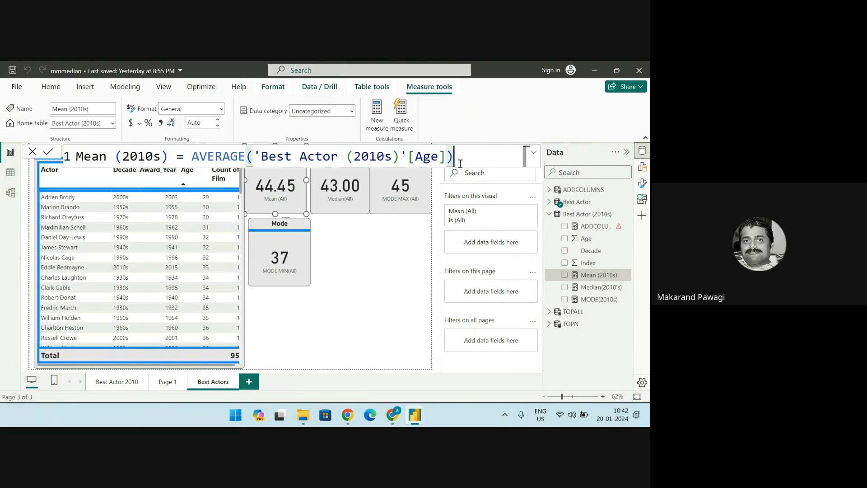
key("Return")
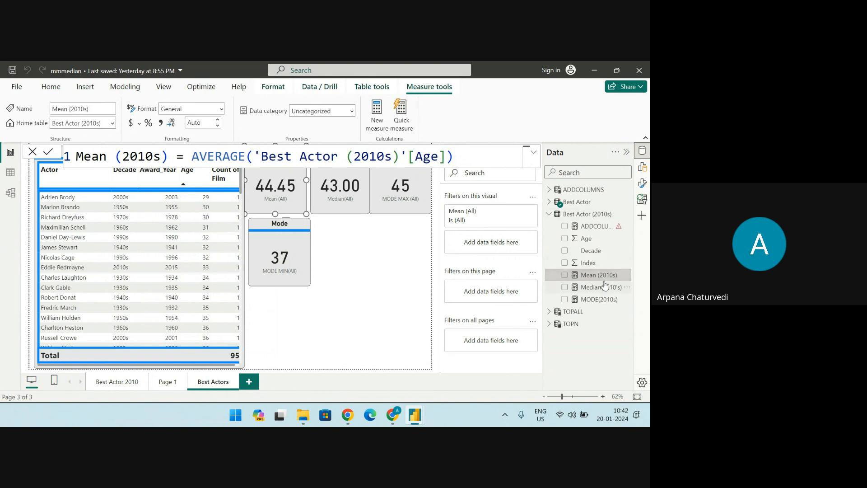
left_click(467, 158)
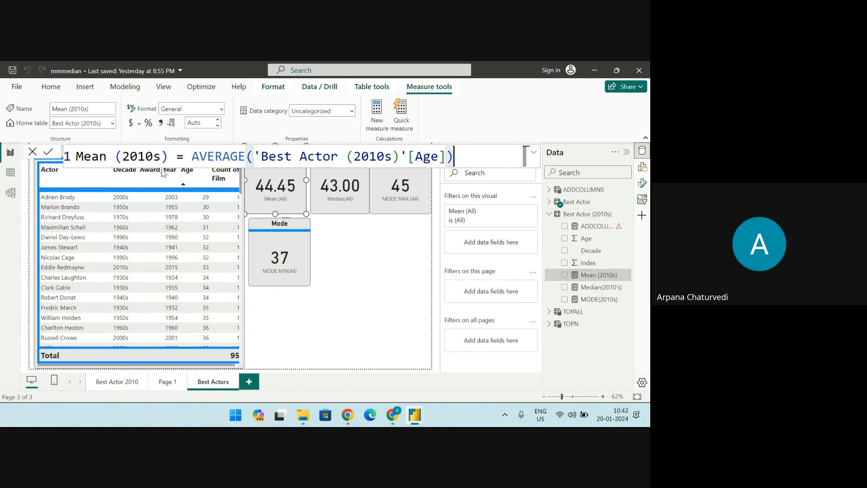
left_click(50, 153)
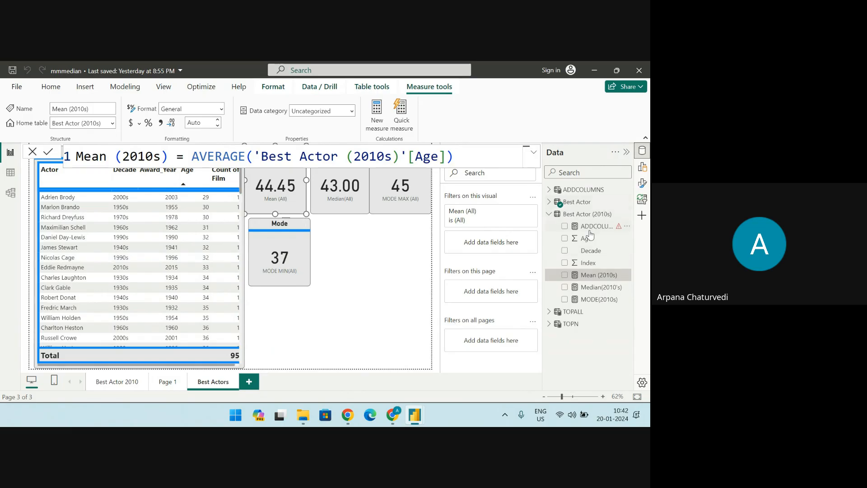
Display the data rows of the Best Actor (2010s) table
left_click(11, 173)
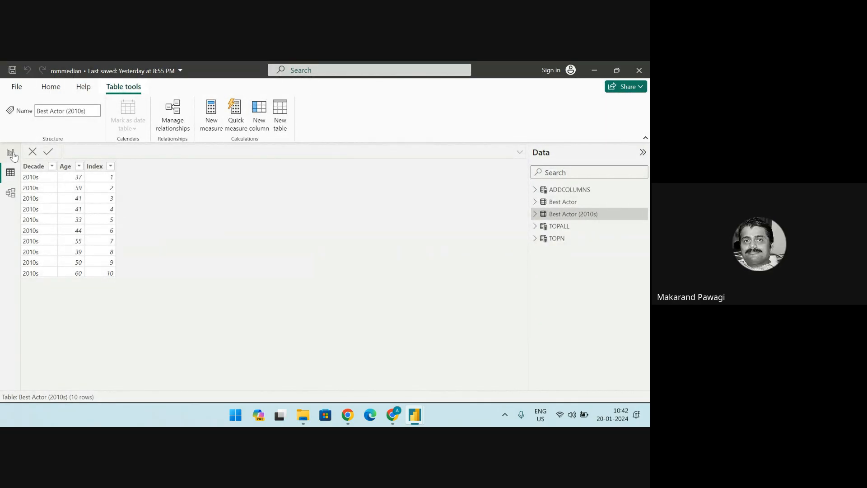
Display the Best Actor table's rows and show the Mean (2010s) measure's formula from Best Actor (2010s) enlarged
left_click(572, 203)
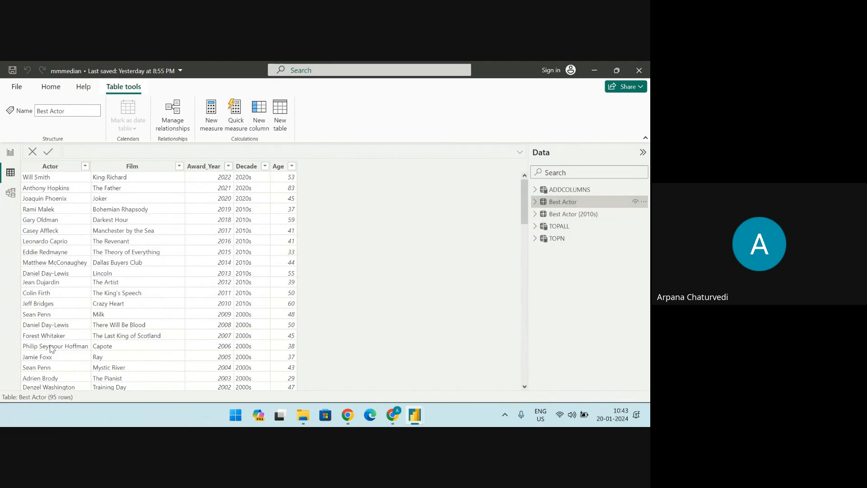
mouse_move(553, 209)
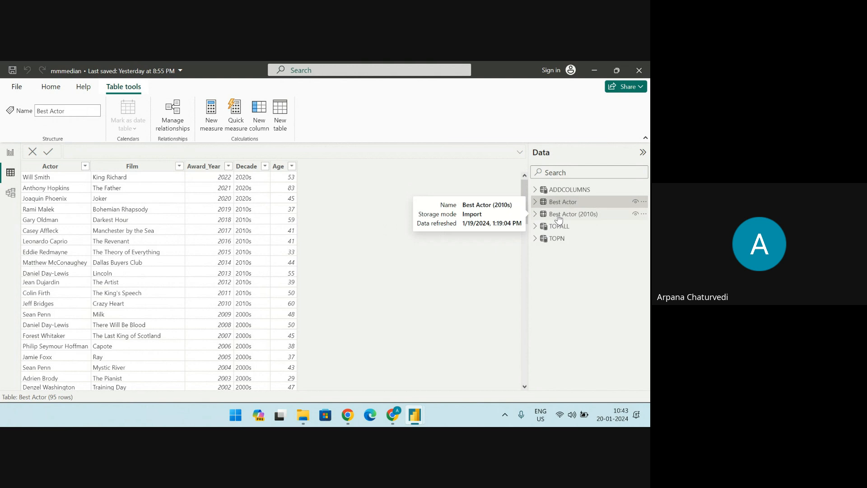
left_click(536, 215)
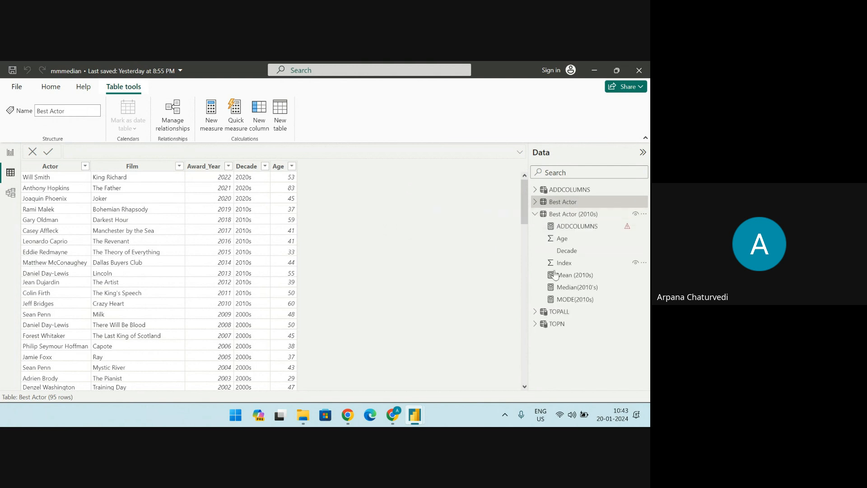
left_click(570, 275)
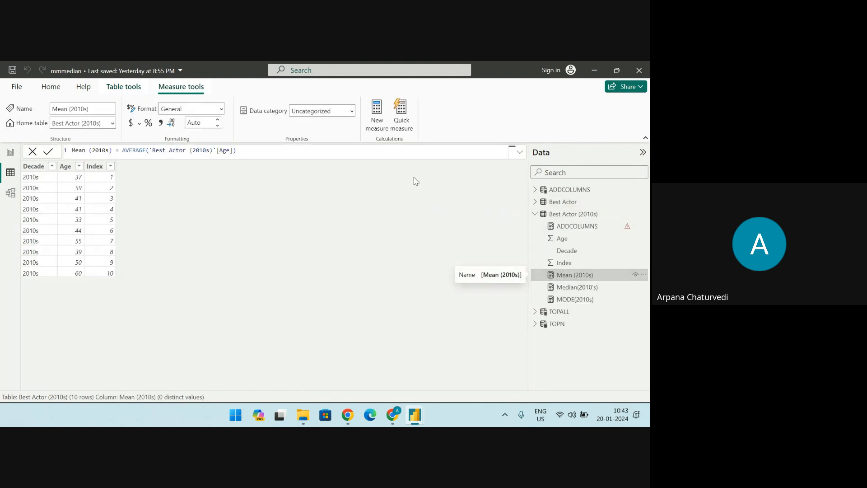
left_click(294, 150)
scroll(299, 151, "up", 8, "ctrl")
scroll(298, 150, "up", 1, "ctrl")
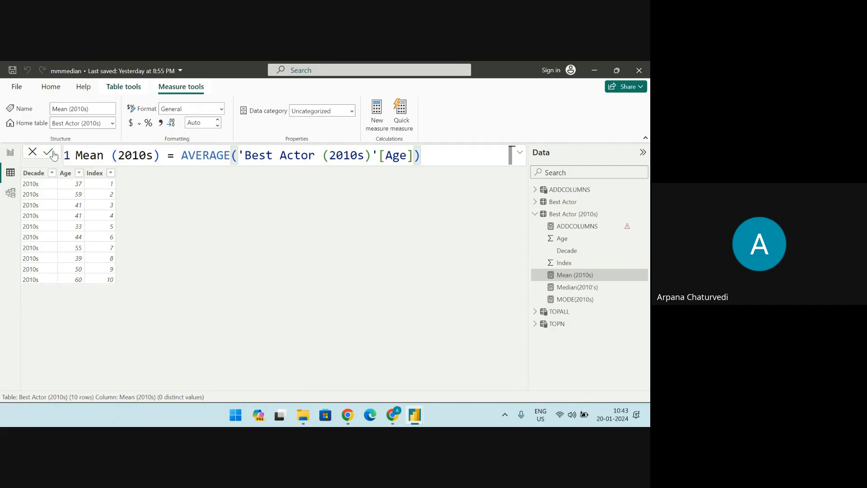
Show the Median(2010's) measure's formula and read through the full MODE(2010s) formula
left_click(562, 291)
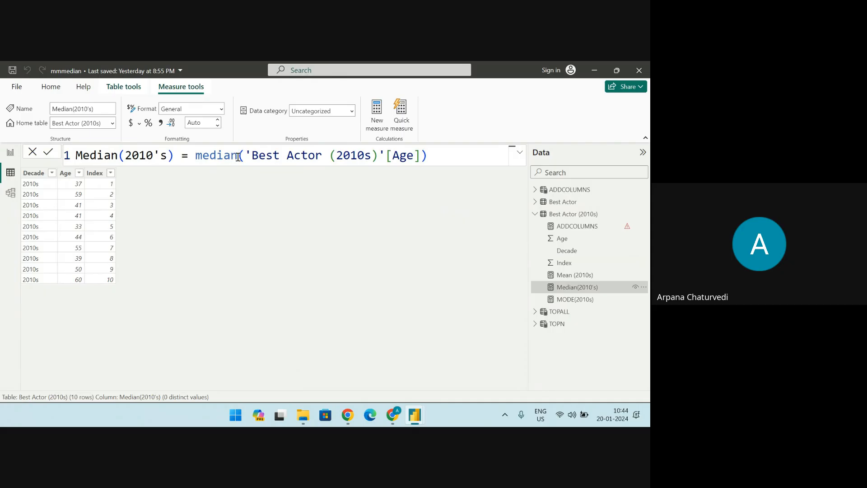
left_click(573, 301)
left_click_drag(509, 261, 510, 311)
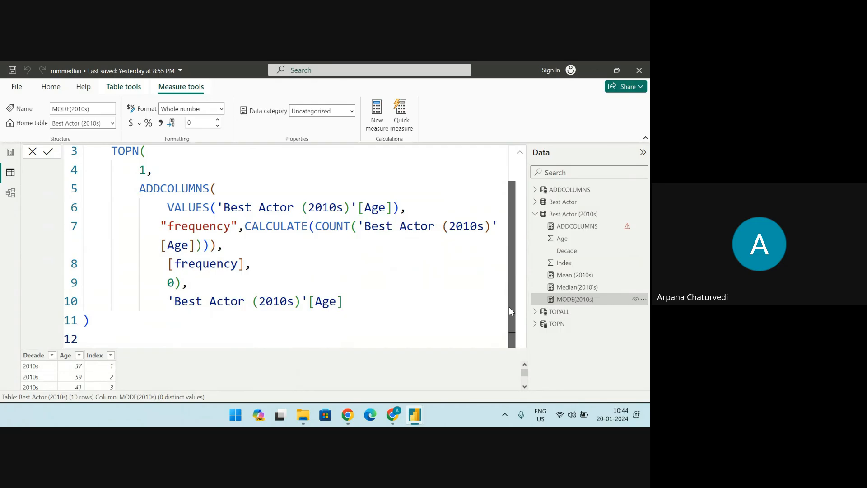
scroll(508, 311, "up", 1)
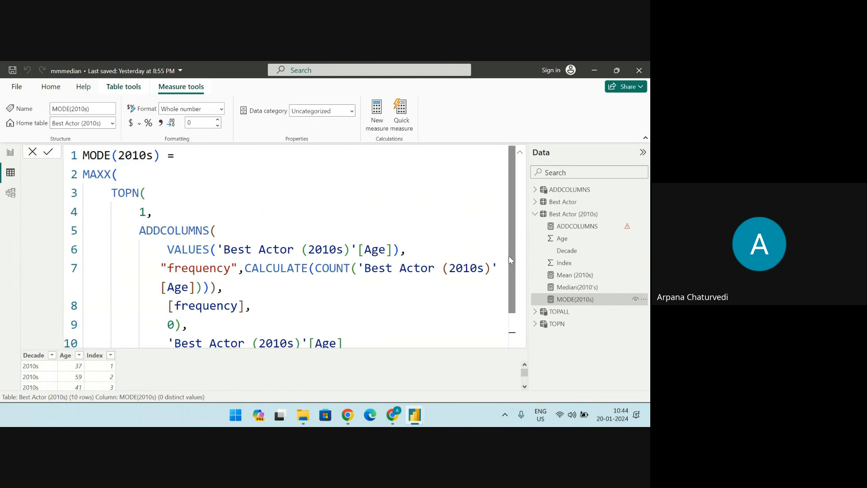
scroll(515, 253, "down", 1)
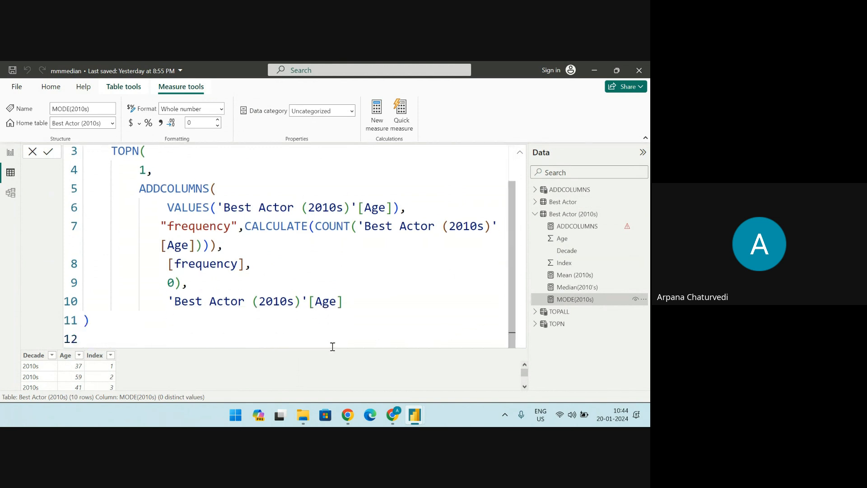
scroll(510, 243, "up", 1)
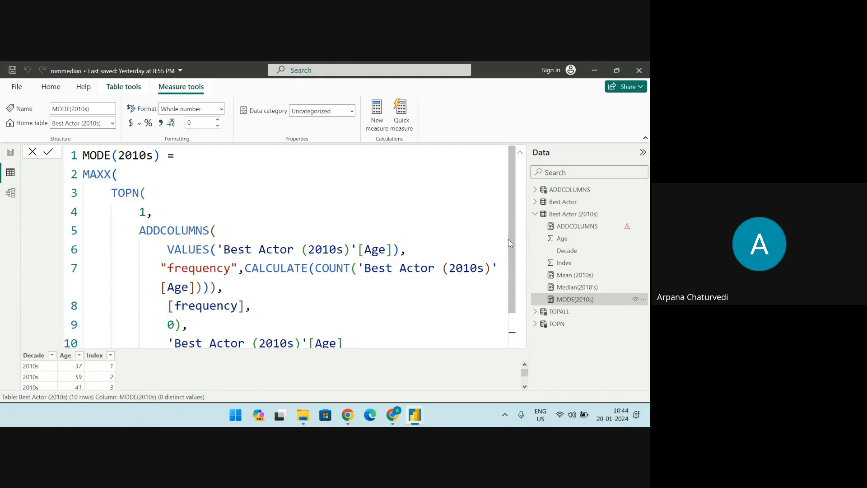
mouse_move(510, 243)
left_mouse_down()
mouse_move(524, 291)
mouse_move(517, 232)
mouse_move(512, 280)
mouse_move(509, 252)
left_mouse_up()
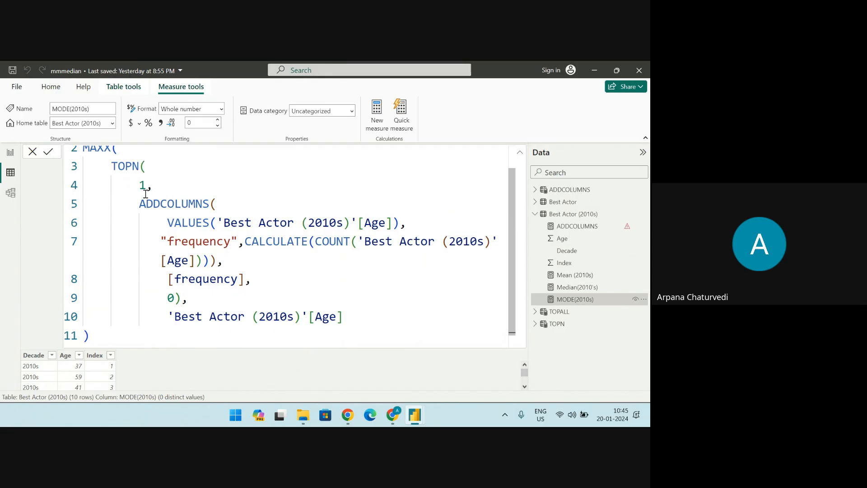
Highlight the TOPN argument 1 in the MODE(2010s) formula, return to the formula's beginning and collapse the formula bar
left_click_drag(144, 186, 139, 186)
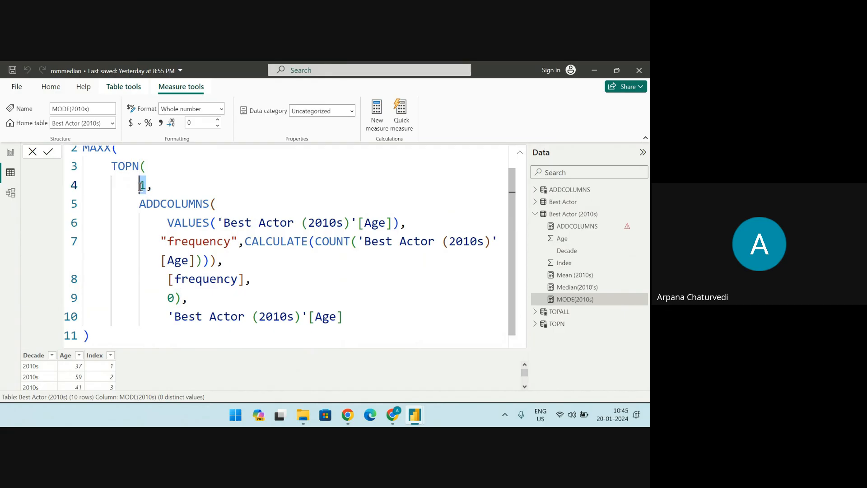
key("Up")
key("Up")
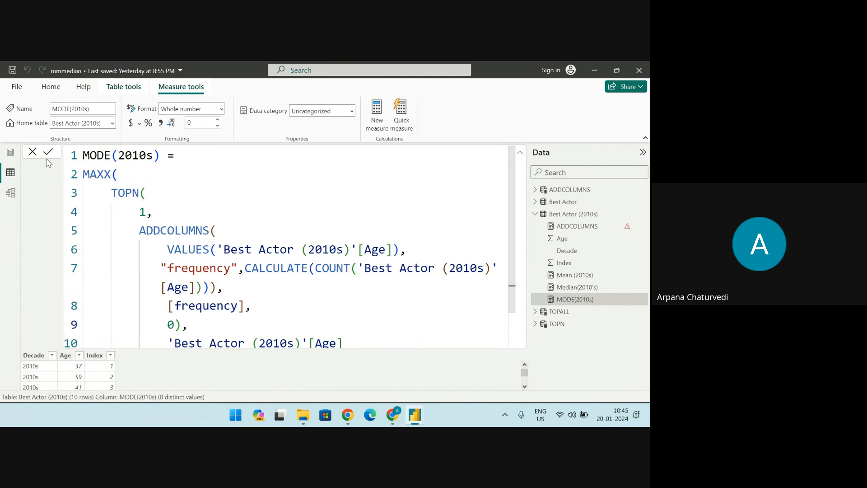
left_click(520, 153)
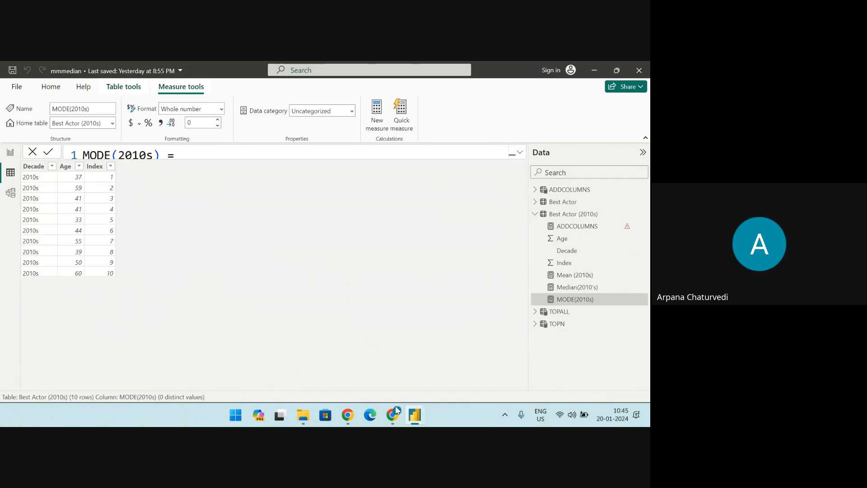
Switch to the ChocoAnalytics file and display its report pages instead of the table data
mouse_move(411, 414)
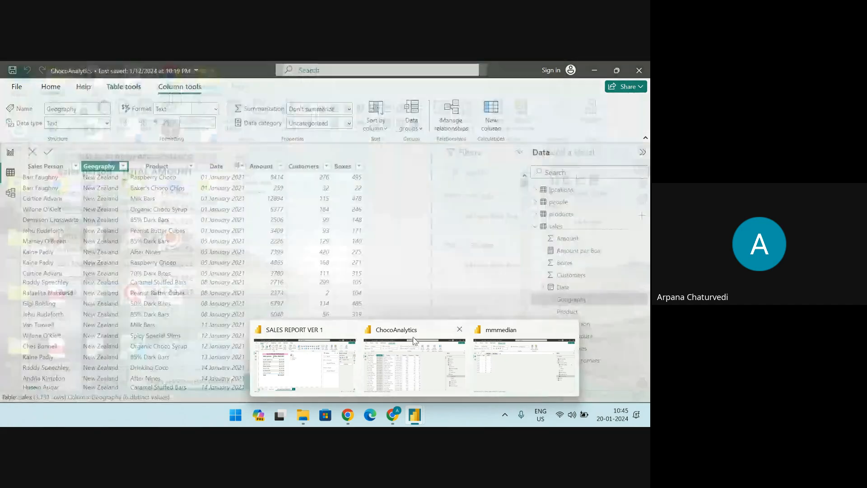
left_click(413, 340)
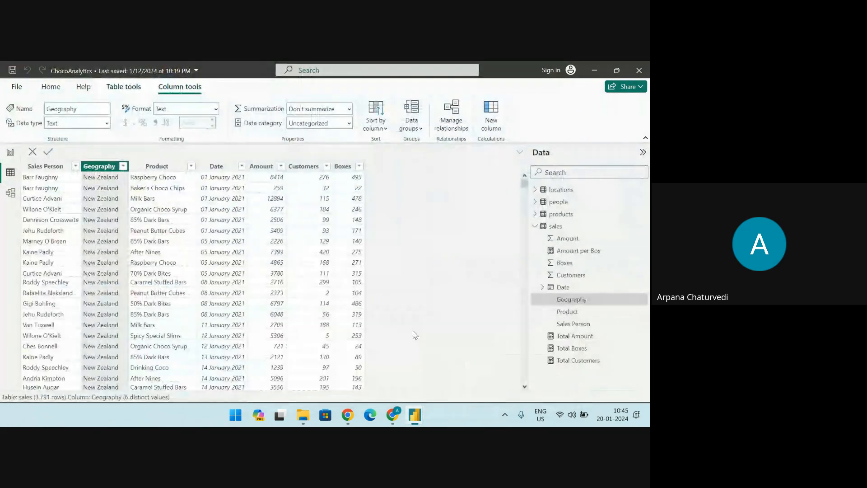
left_click(10, 152)
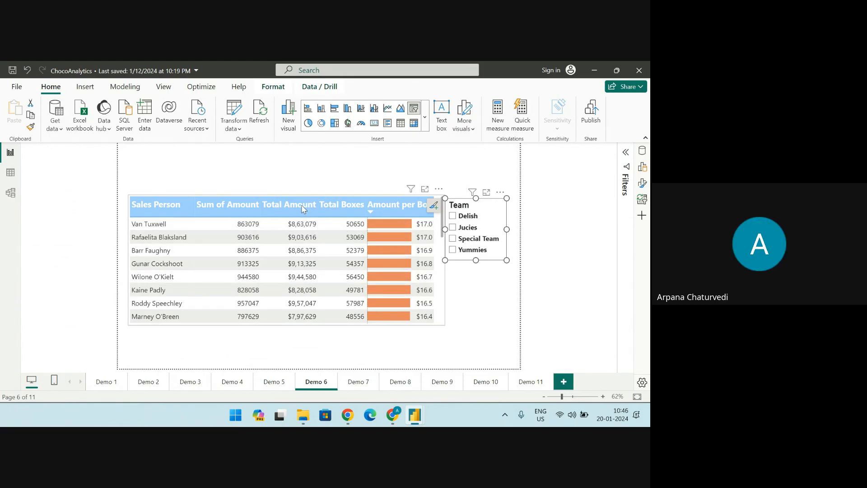
Show the full DAX formula of the Total Boxes measure in the sales table
left_click(643, 167)
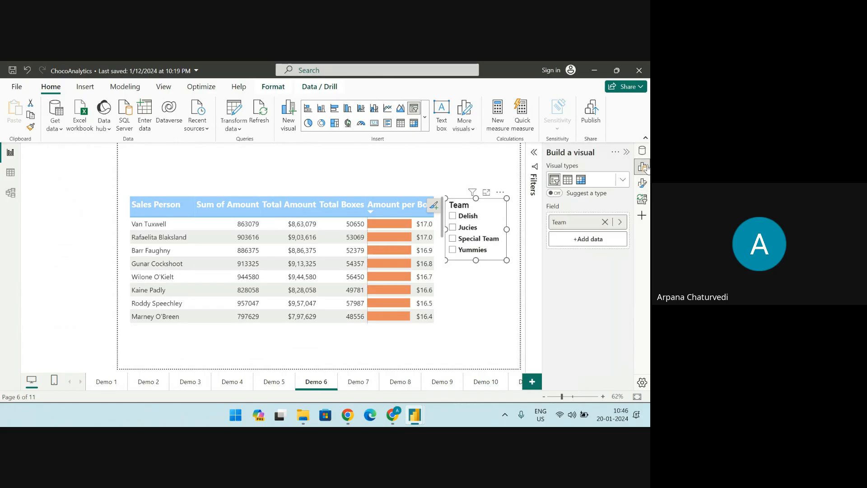
left_click(643, 151)
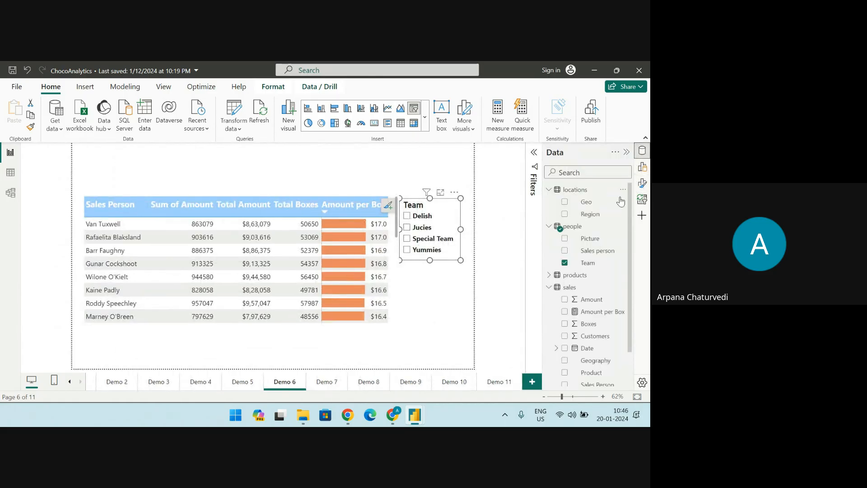
scroll(573, 303, "down", 2)
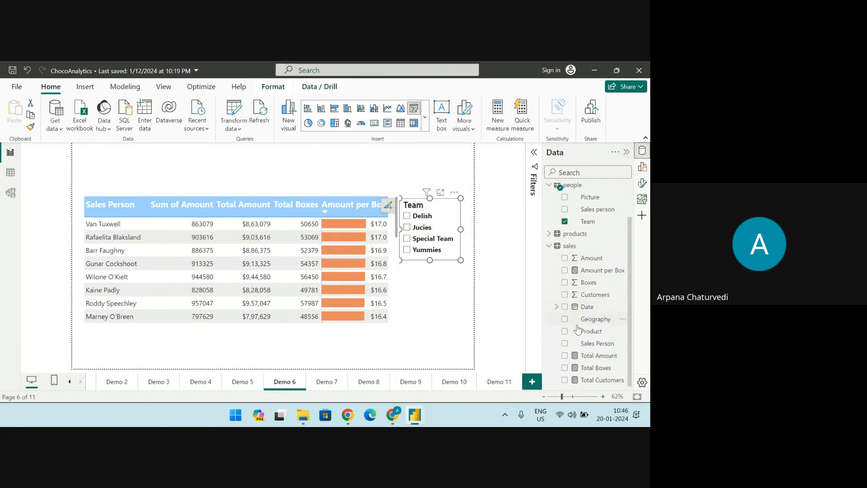
left_click(585, 372)
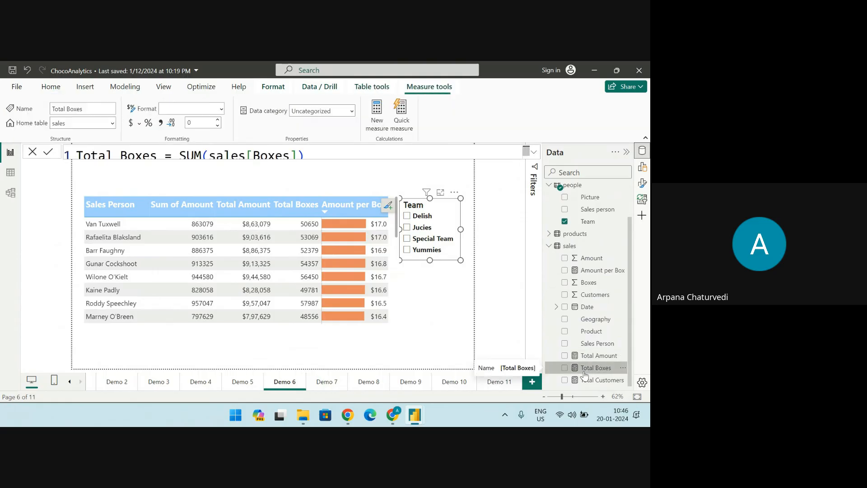
left_click(534, 154)
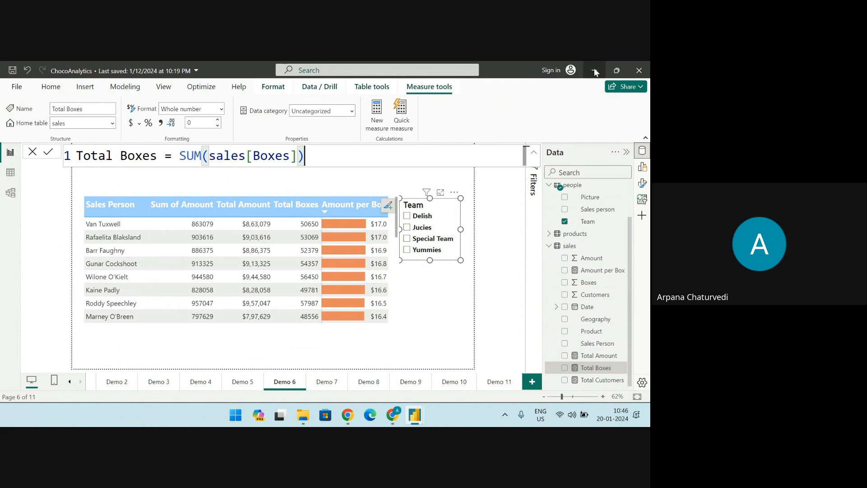
Switch to Chrome, search Google for "dax function in power bi" and open Microsoft Learn's Data Analysis Expressions (DAX) Reference
left_click(393, 414)
left_click(270, 71)
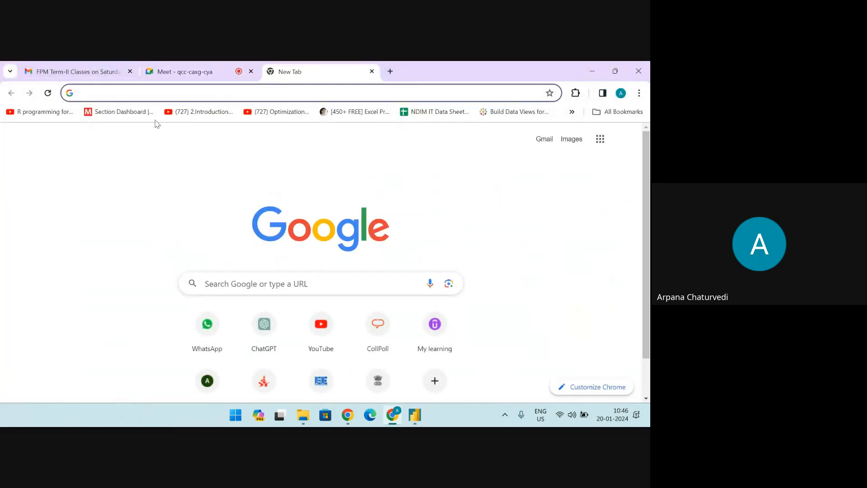
type("dax")
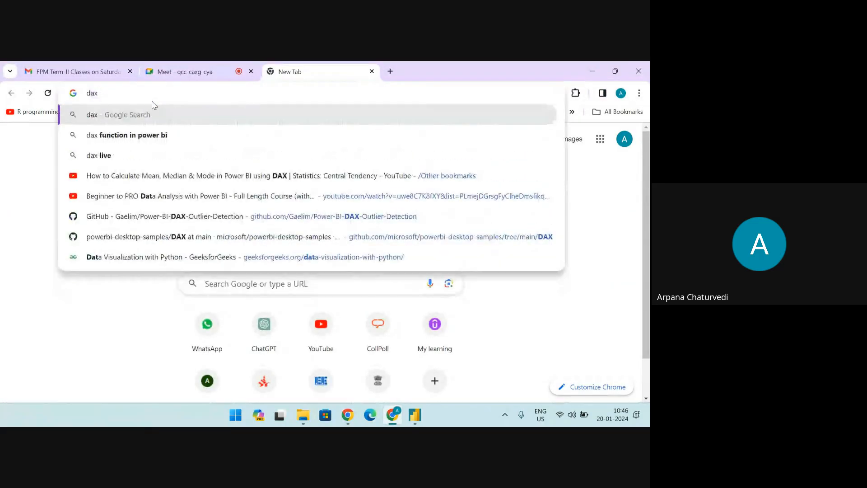
type(" f")
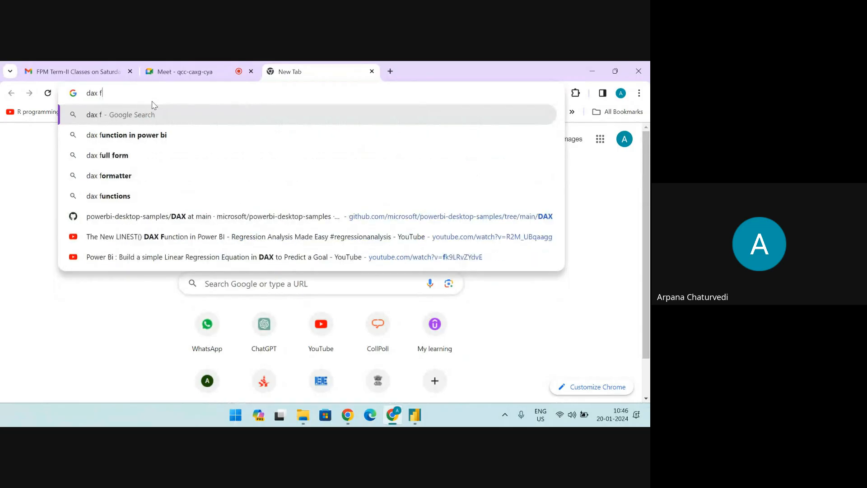
type("unction")
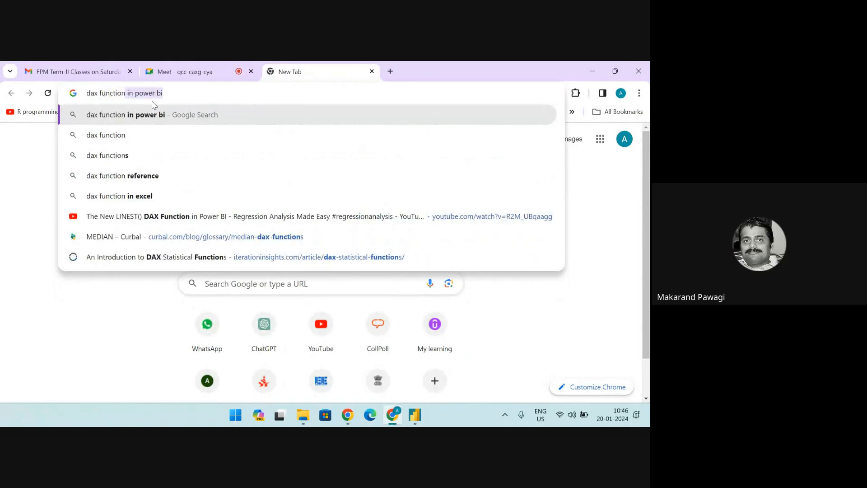
left_click(161, 119)
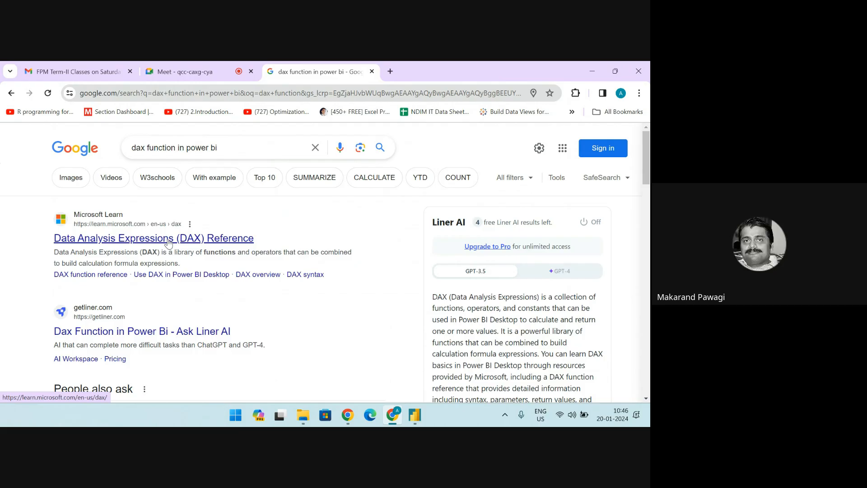
left_click(220, 245)
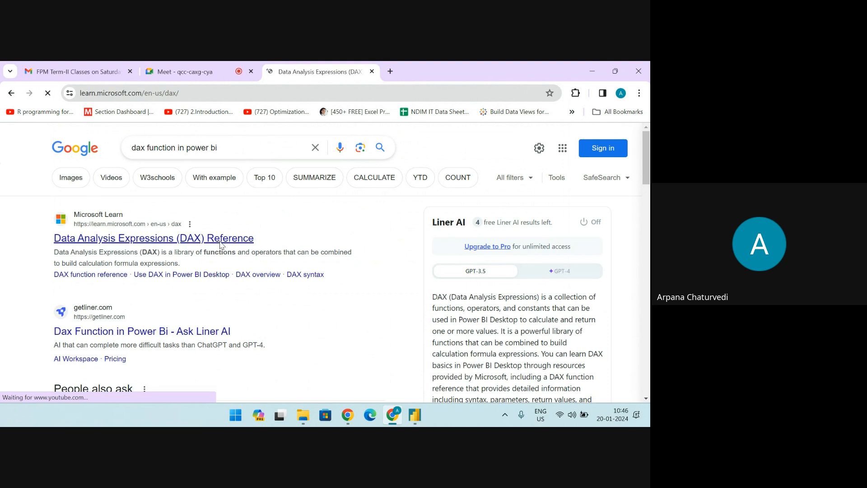
Expand the Statistical functions category in the DAX reference contents and look through its list of functions
scroll(281, 260, "down", 5)
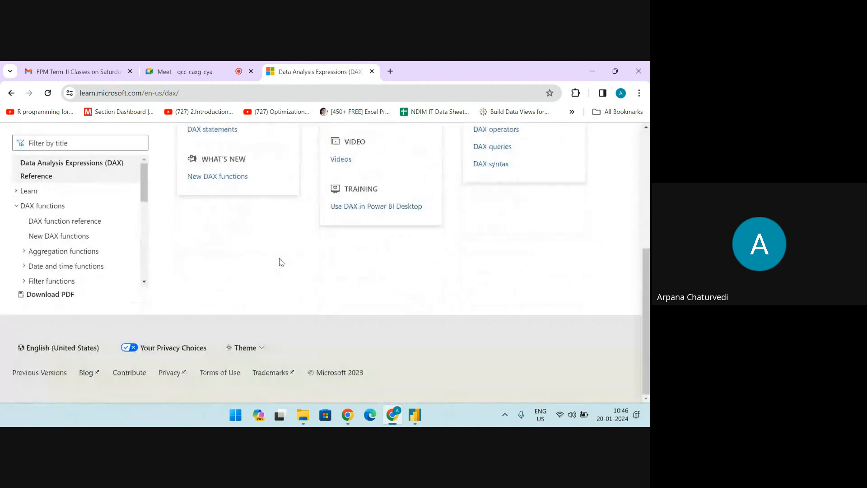
scroll(285, 263, "up", 4)
scroll(285, 263, "up", 2)
scroll(204, 257, "down", 5)
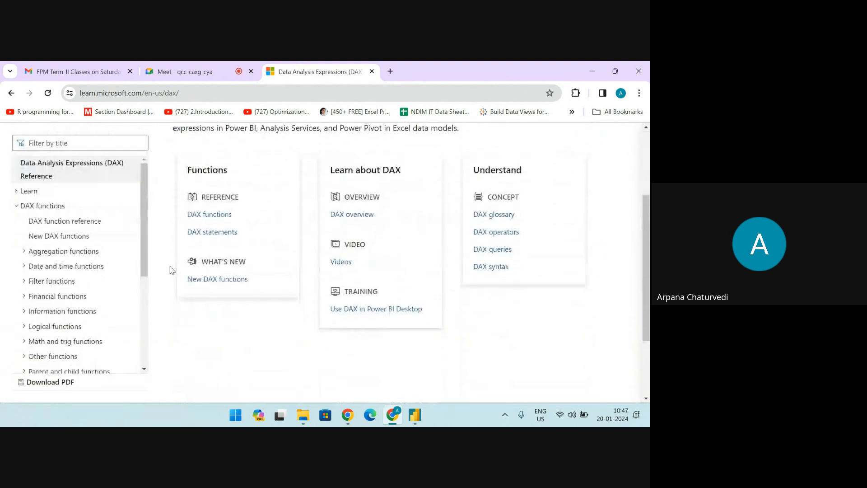
scroll(140, 271, "down", 4)
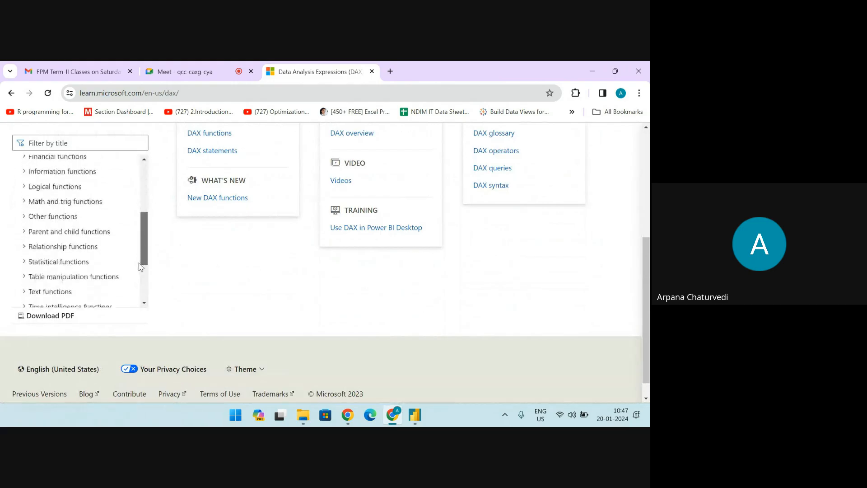
left_click(26, 231)
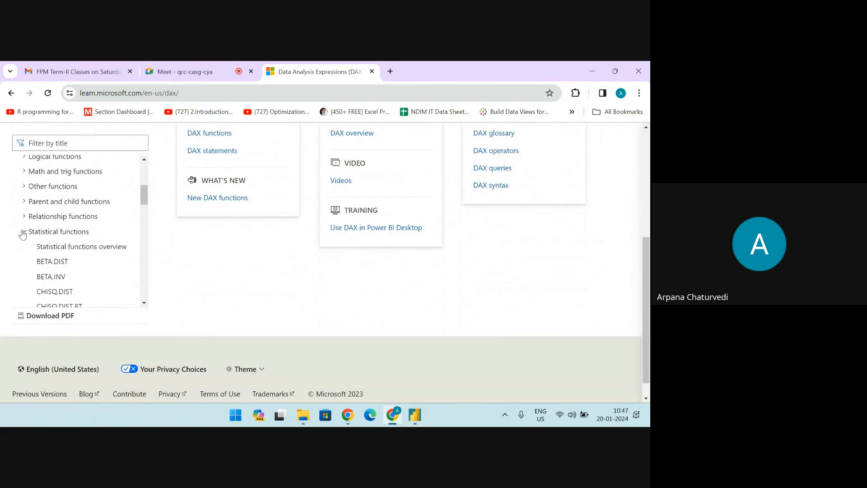
scroll(144, 216, "down", 3)
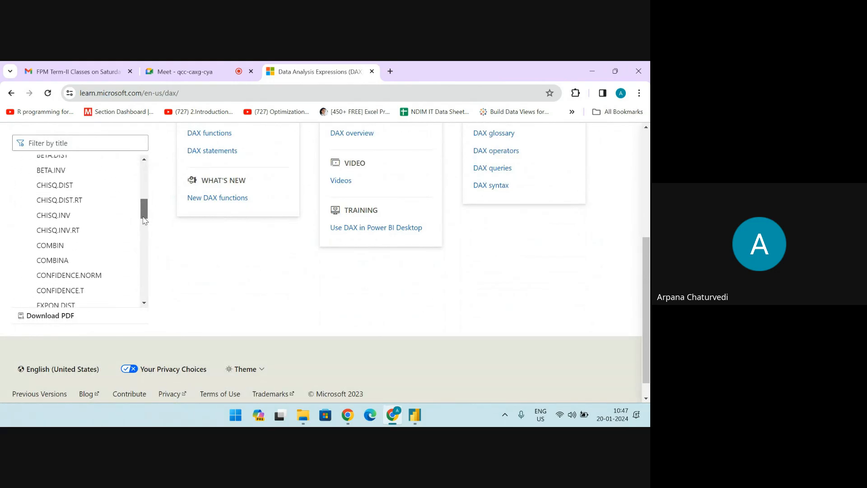
mouse_move(143, 220)
left_mouse_down()
mouse_move(141, 252)
mouse_move(143, 237)
left_mouse_up()
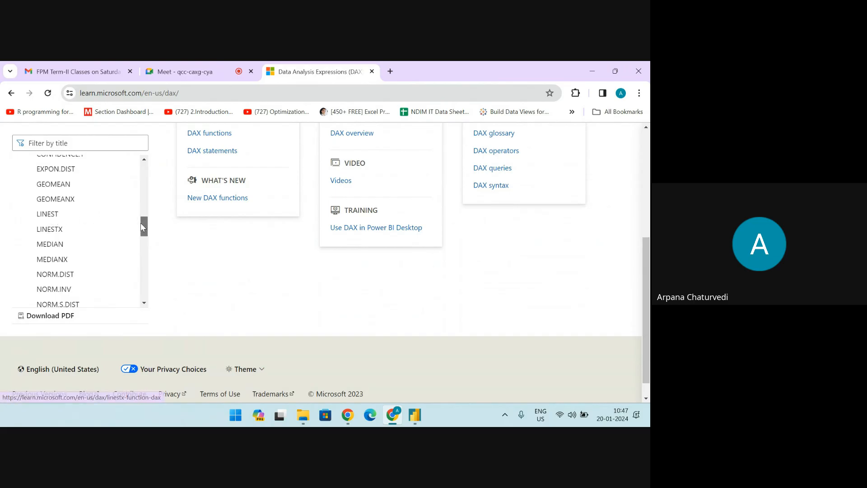
scroll(138, 231, "down", 1)
scroll(141, 253, "down", 3)
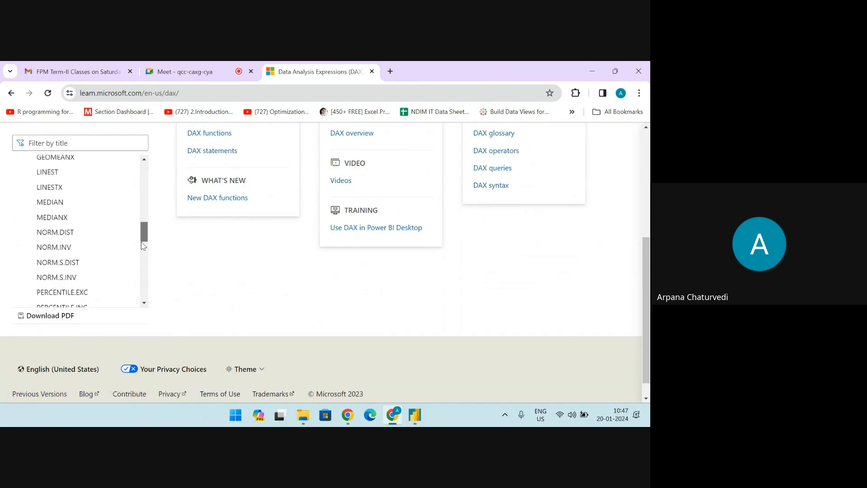
Switch to the mmmedian file in Power BI and show the full DAX formula of the MODE(2010s) measure
left_click_drag(141, 257, 153, 219)
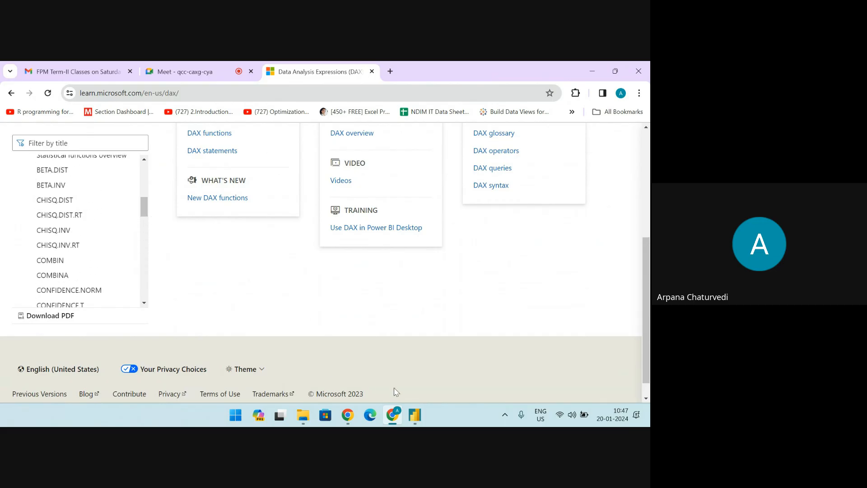
mouse_move(415, 414)
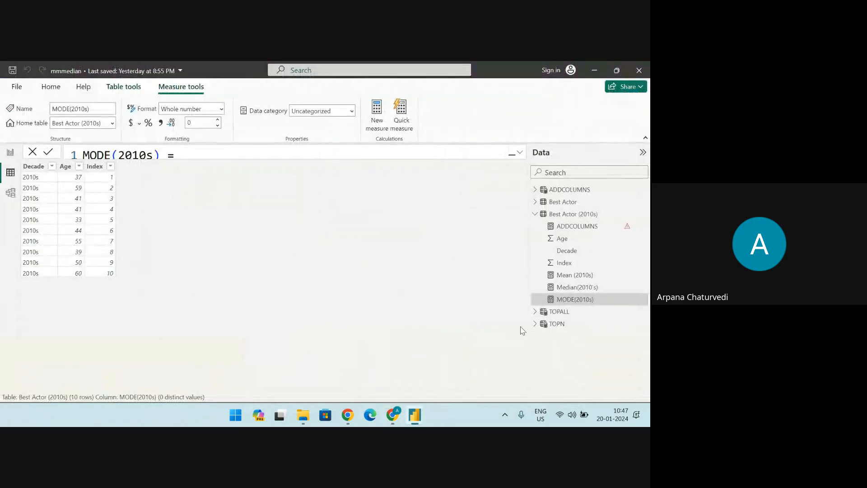
left_click(531, 339)
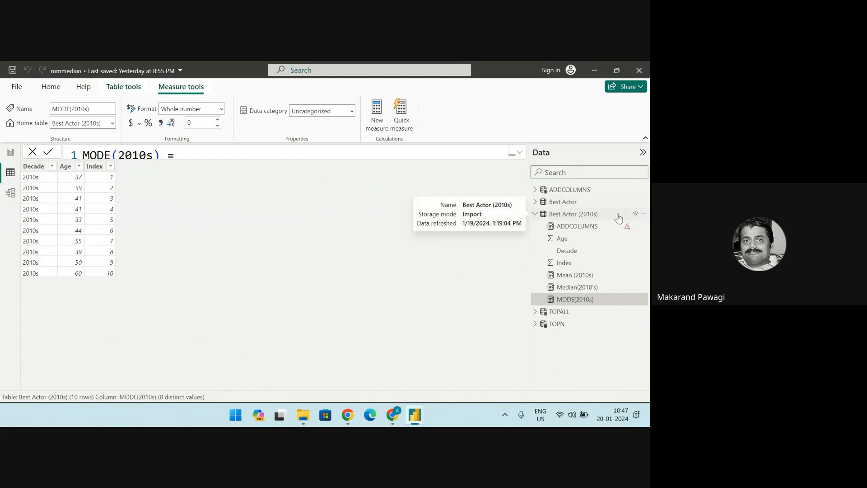
left_click(520, 152)
left_click(595, 70)
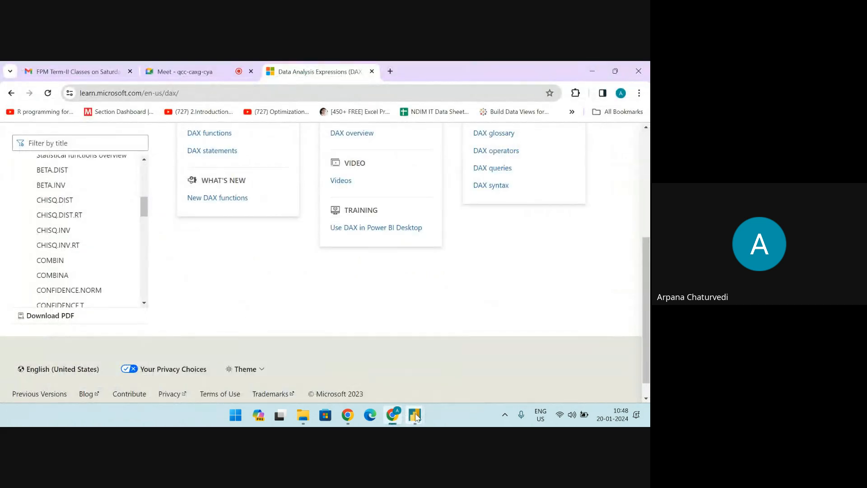
Switch to the ChocoAnalytics file and collapse the sales, locations and people tables in the field list
mouse_move(415, 415)
left_click(407, 344)
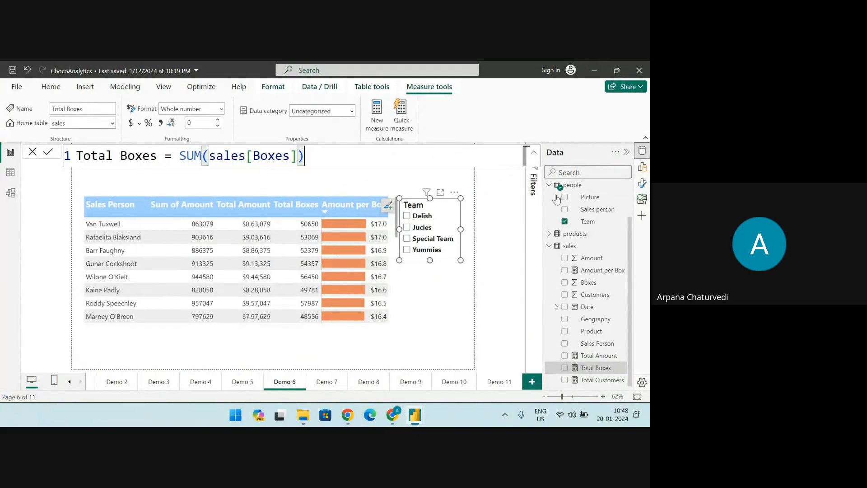
left_click(550, 247)
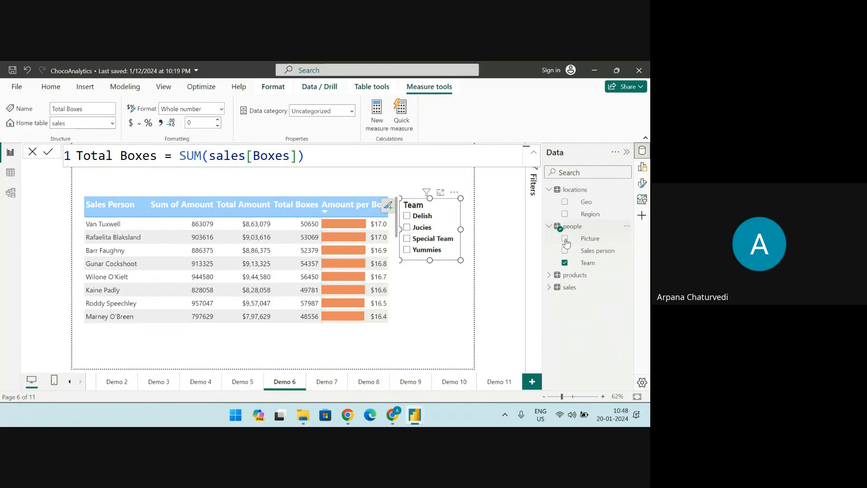
left_click(550, 190)
left_click(549, 202)
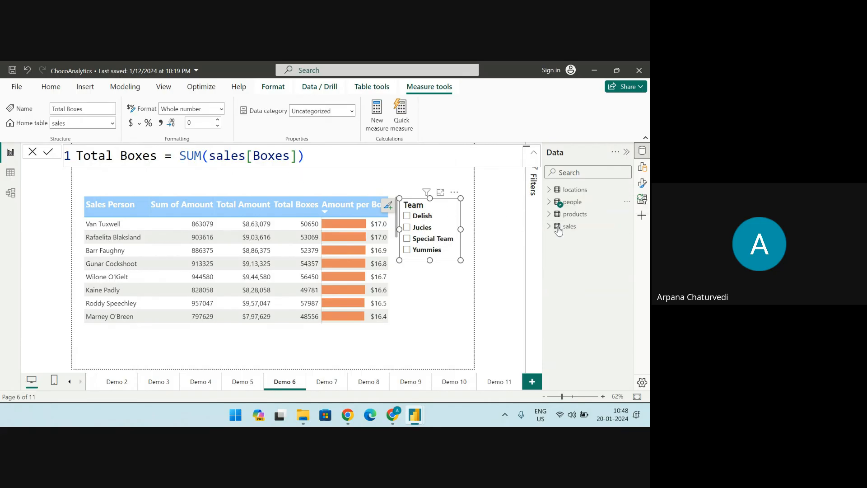
left_click(627, 227)
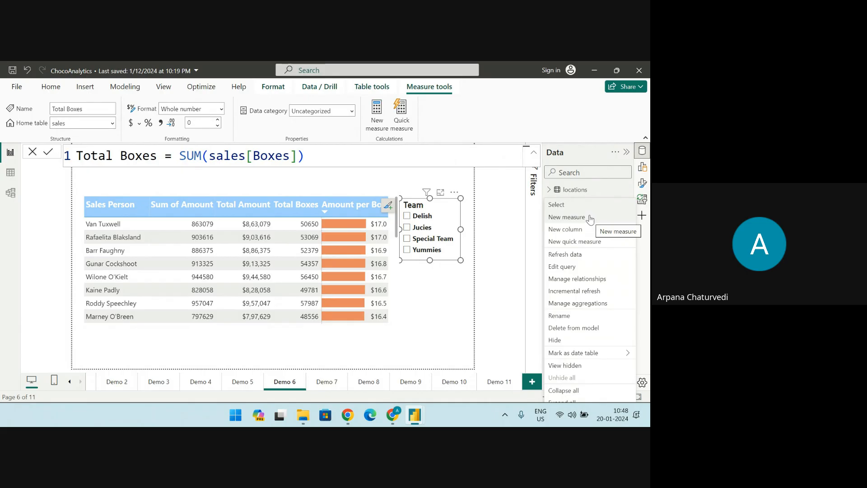
left_click(591, 218)
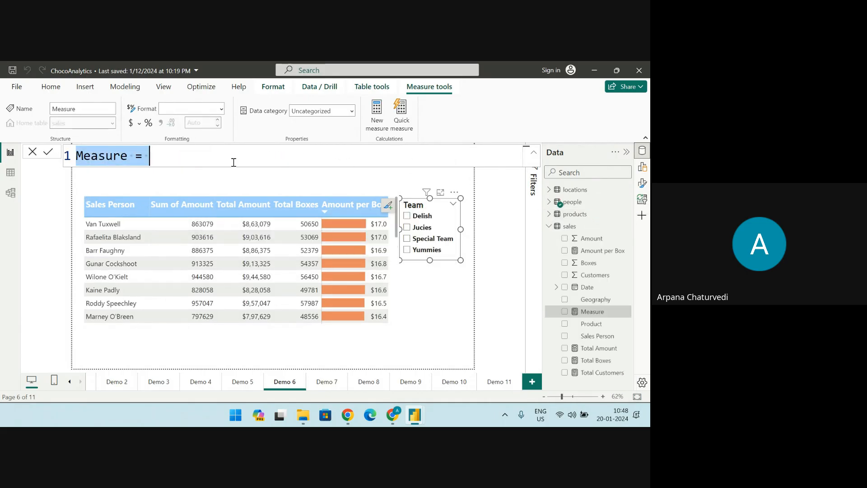
type("totbox")
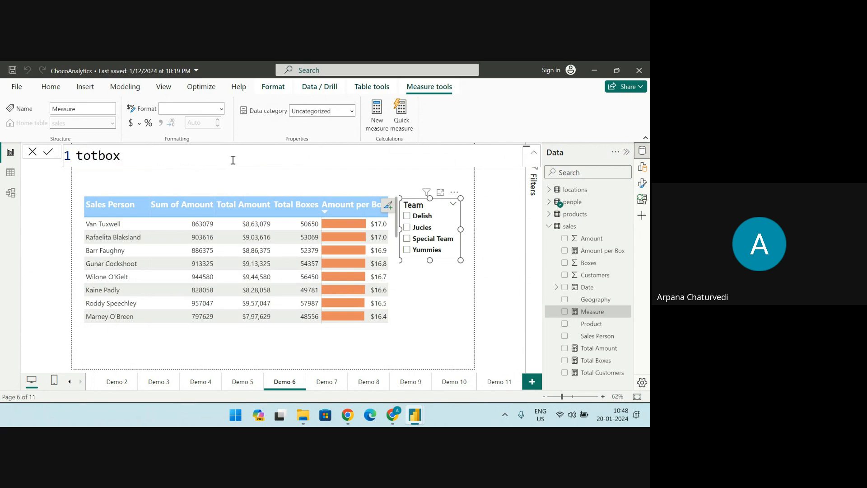
key("BackSpace")
key("BackSpace")
key("BackSpace")
key("BackSpace")
key("BackSpace")
key("BackSpace")
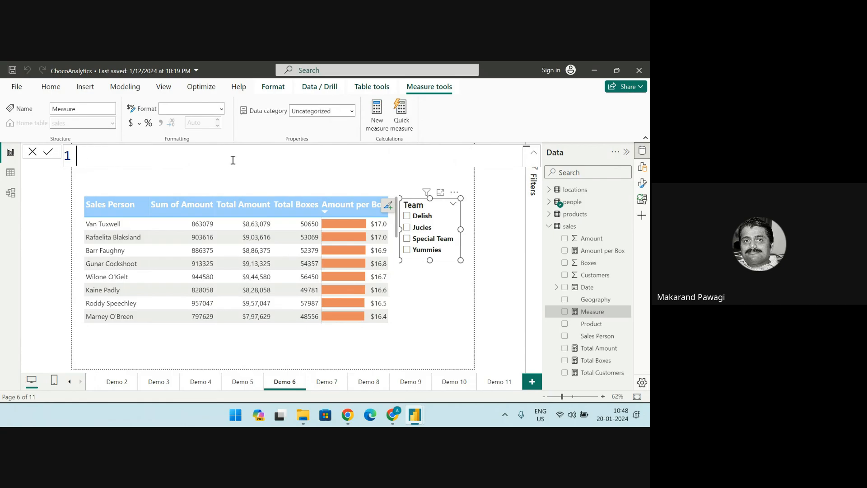
type("Tot")
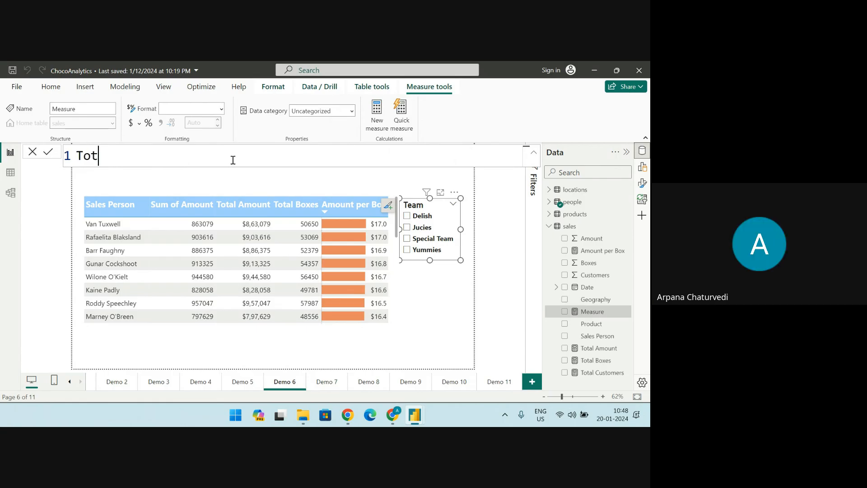
type("Box")
key("BackSpace")
key("BackSpace")
key("BackSpace")
key("BackSpace")
key("BackSpace")
key("BackSpace")
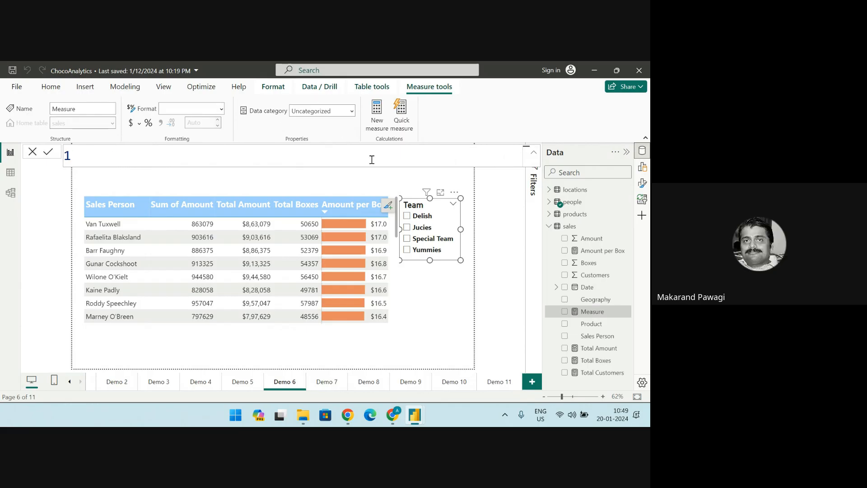
left_click(550, 230)
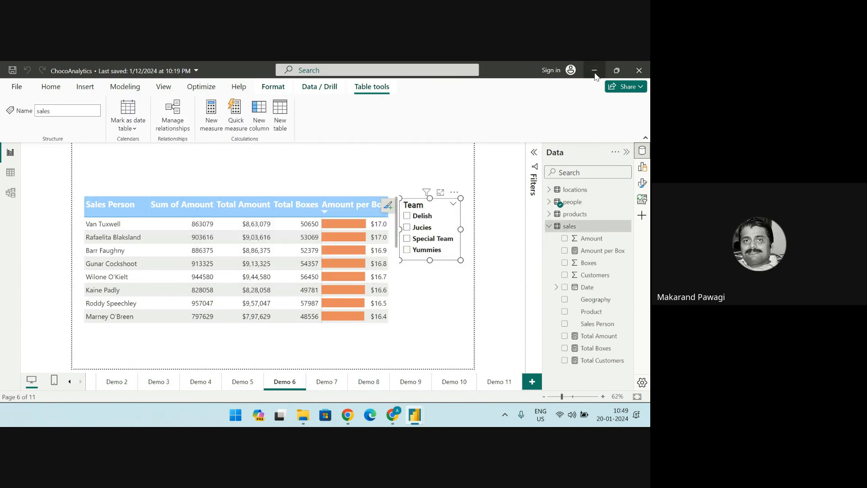
left_click(548, 229)
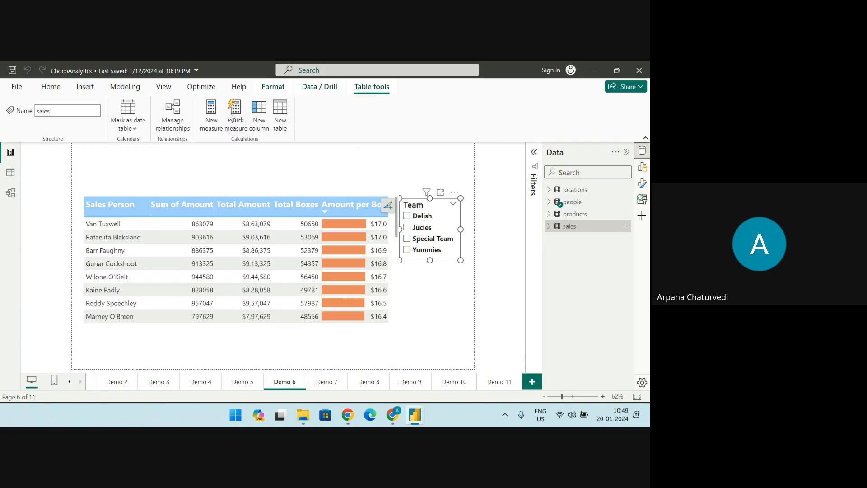
Start a new measure named TotBox in the sales table that sums the sales[Boxes] column
left_click(212, 110)
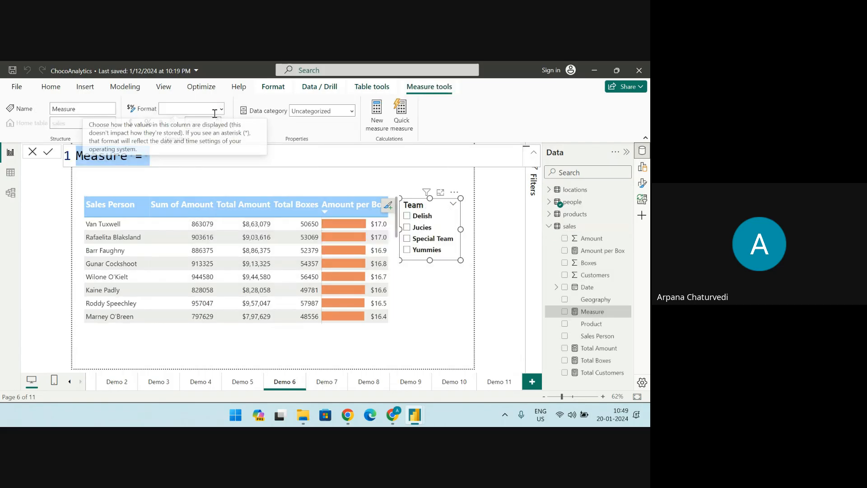
type("T")
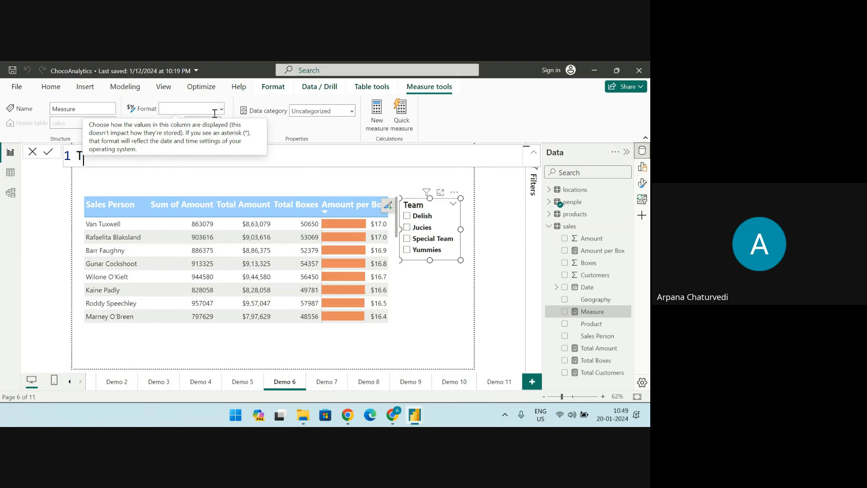
type("otBox=su")
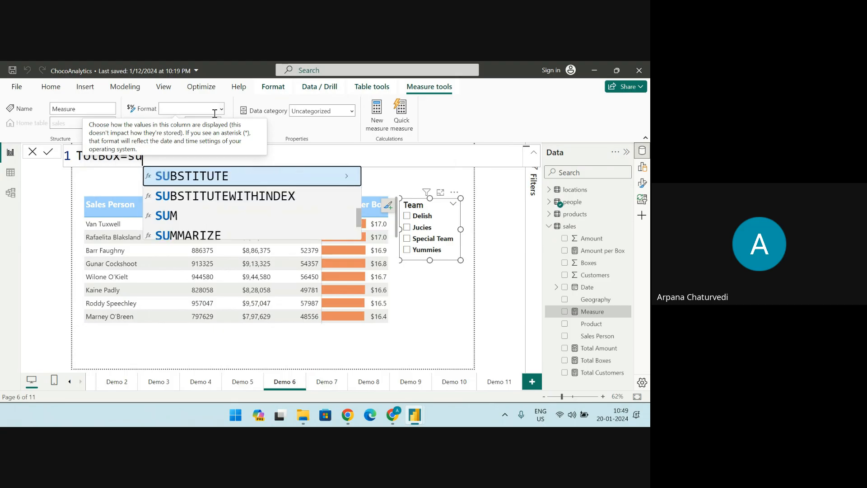
type("m(")
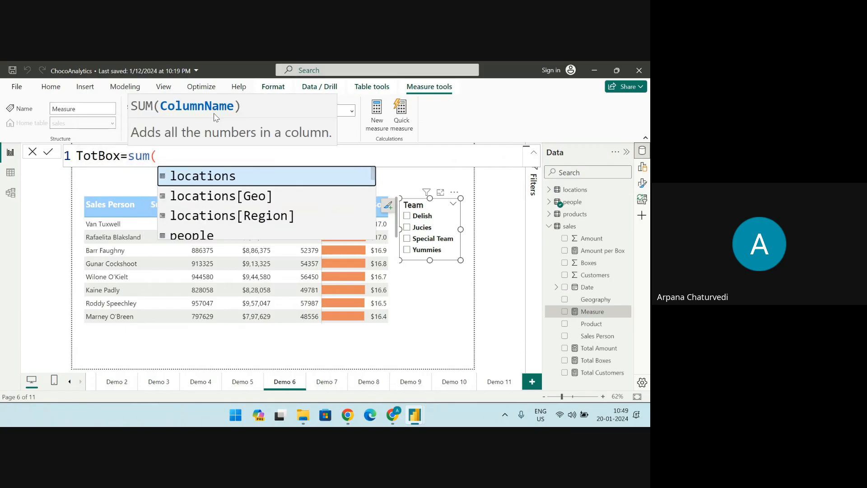
type("sa")
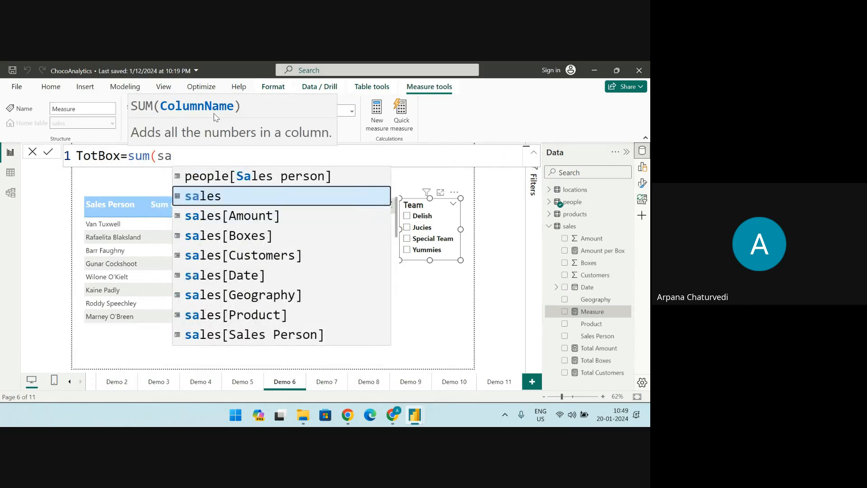
left_click(251, 240)
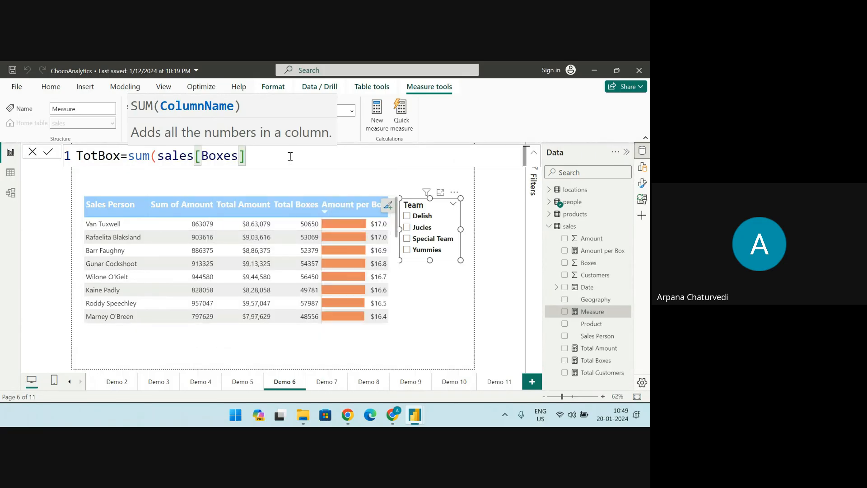
Replace the column in the TotBox formula with sales[Amount], close the parenthesis and commit the measure
key("BackSpace")
key("BackSpace")
key("BackSpace")
key("BackSpace")
key("BackSpace")
key("BackSpace")
key("BackSpace")
key("BackSpace")
key("BackSpace")
key("BackSpace")
key("BackSpace")
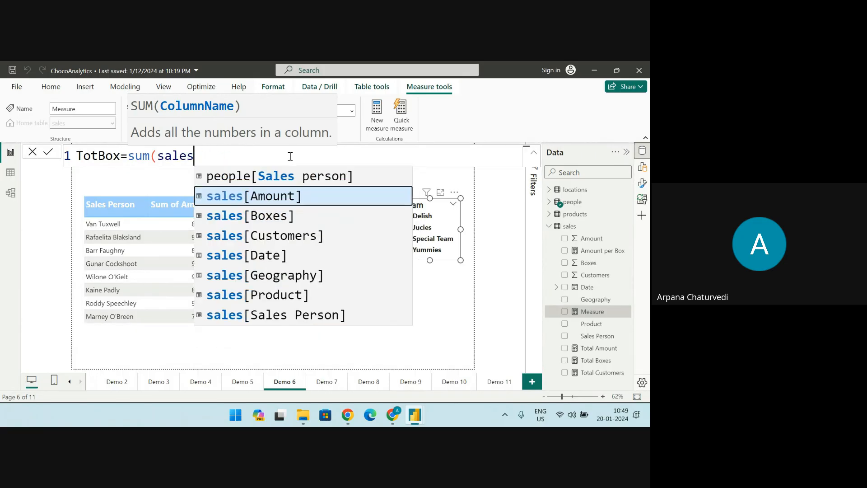
key("BackSpace")
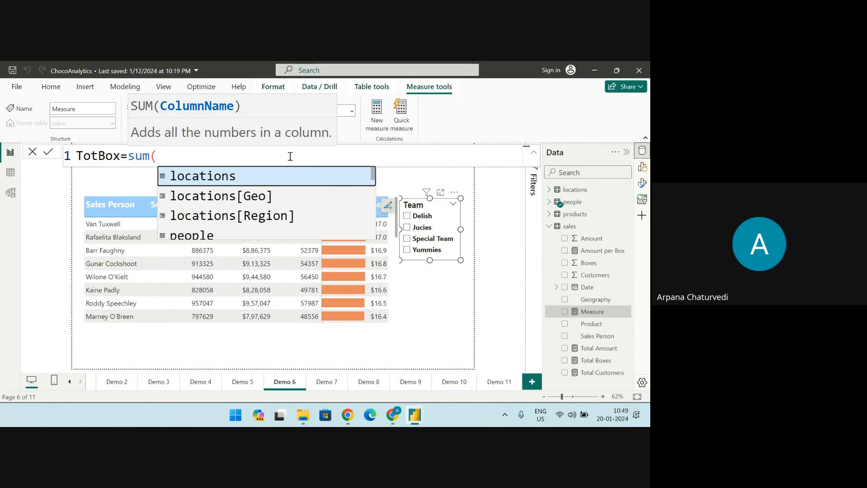
type("s")
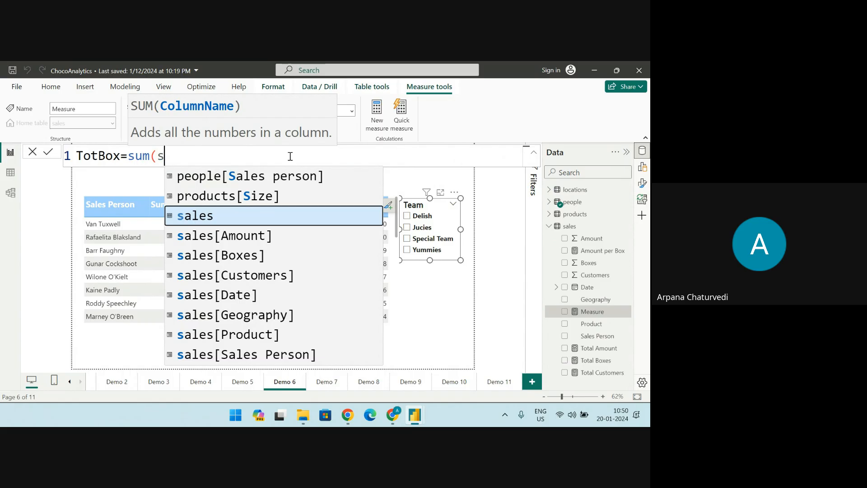
key("Down")
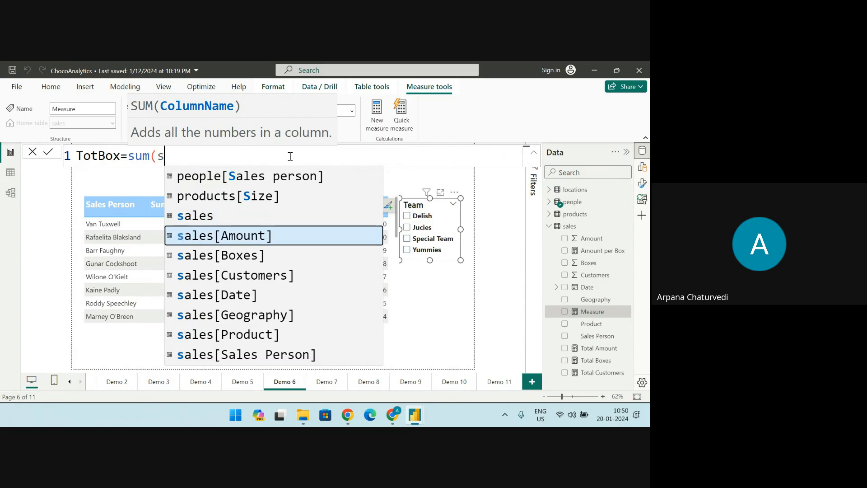
key("Tab")
type(")")
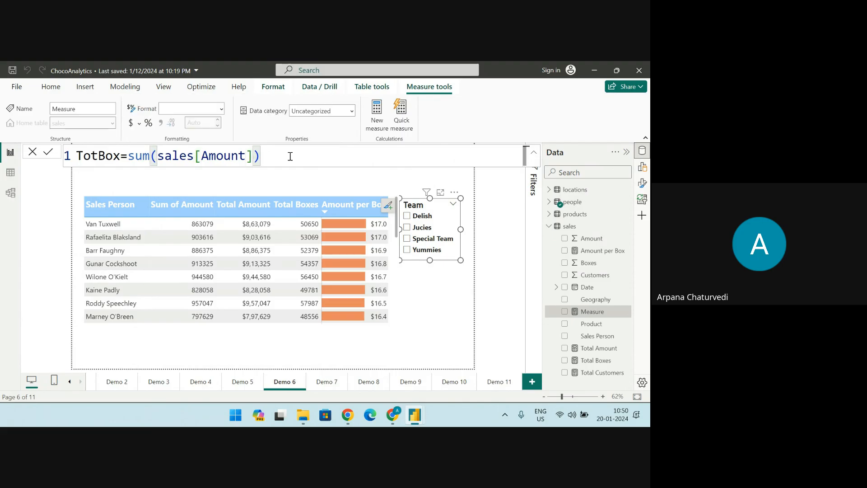
key("Return")
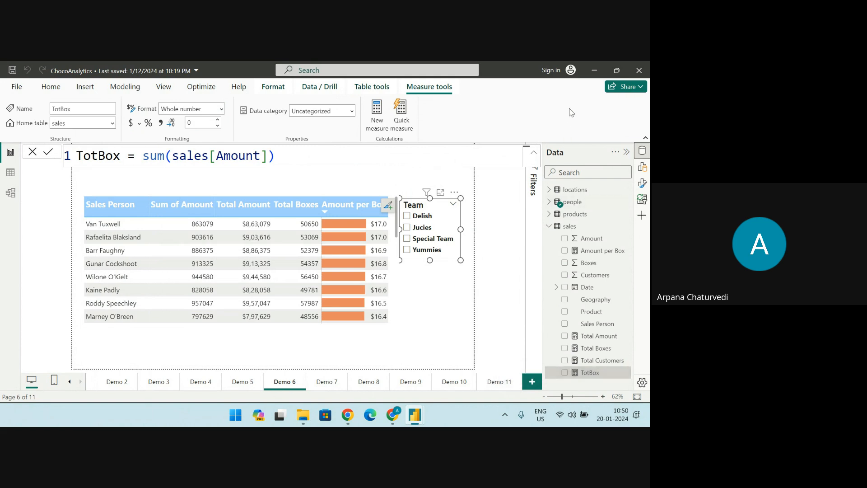
Minimize the ChocoAnalytics and Chrome windows and stop sharing the screen in Google Meet
left_click(594, 71)
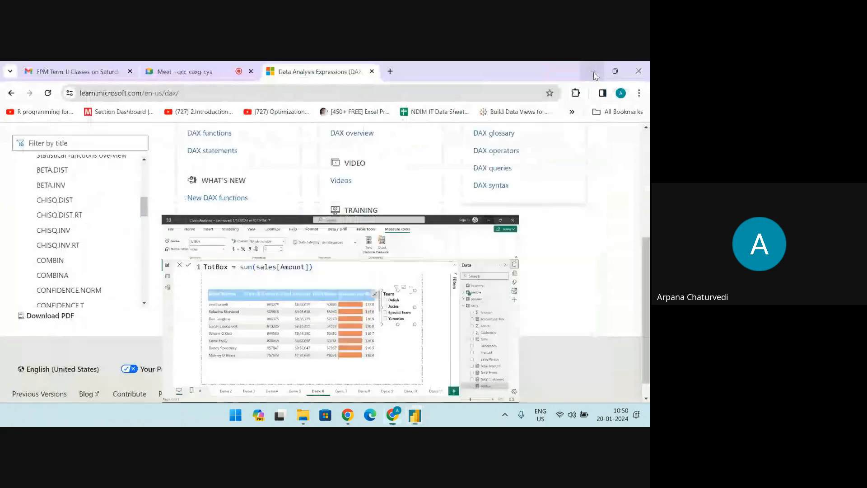
left_click(593, 72)
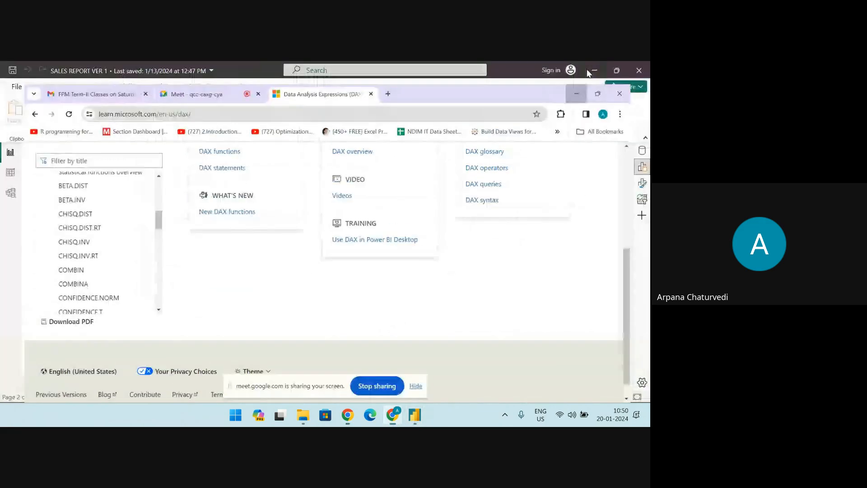
left_click(384, 390)
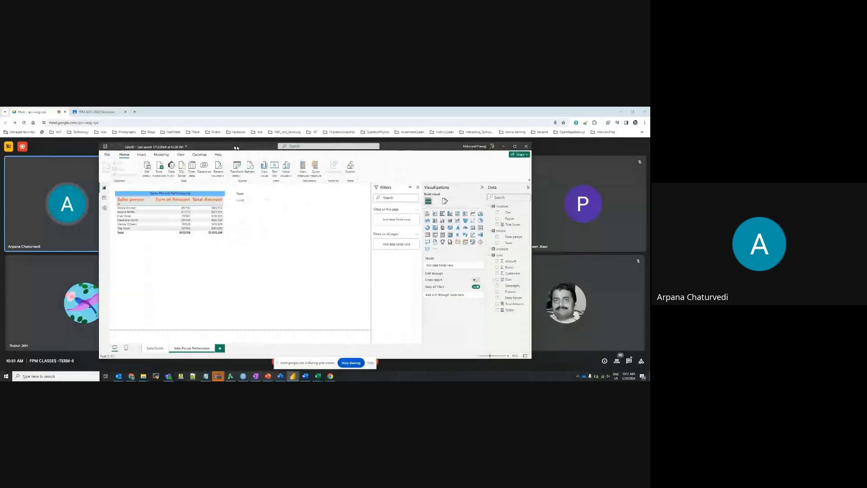
Reposition the shared Power BI window and show the DAX formula of the TotBox measure in the sales table
left_click_drag(236, 147, 215, 137)
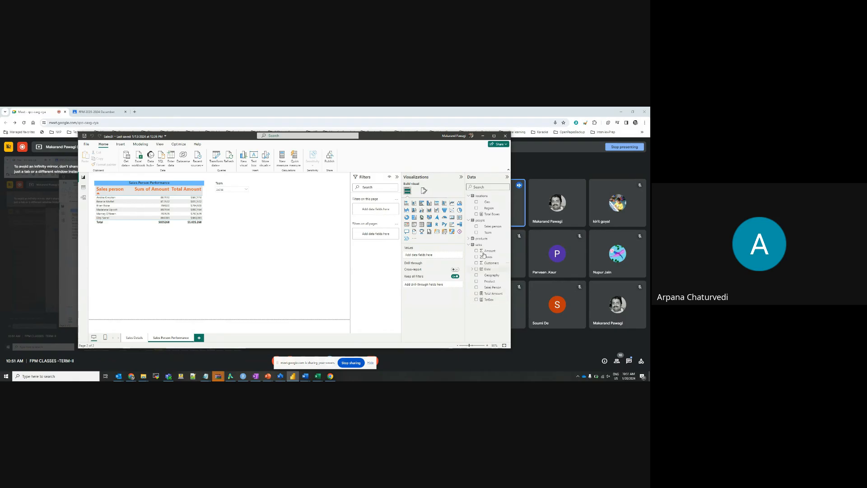
left_click(483, 301)
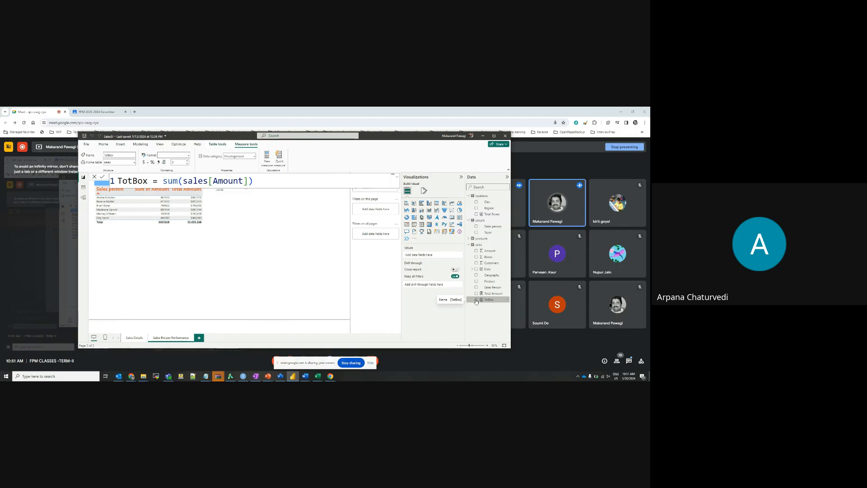
Try a column chart of the TotBox measure beside the Team slicer on the Sales Person Performance page, and remove it
left_click(476, 300)
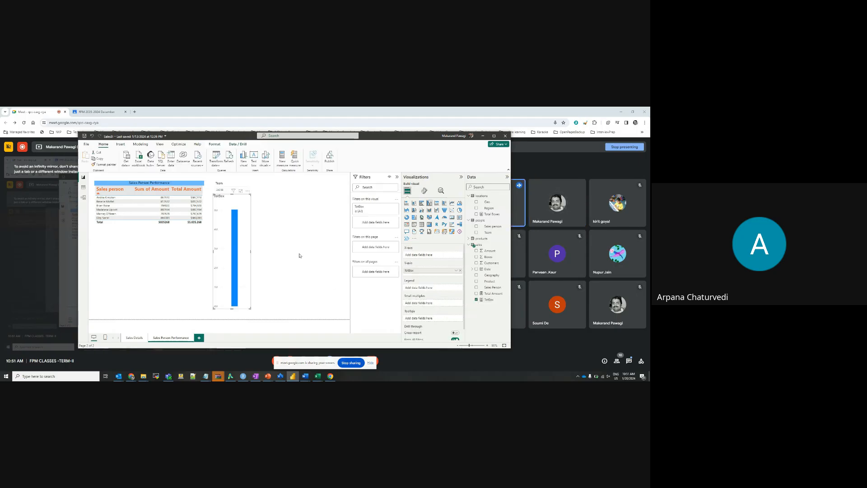
left_click_drag(235, 195, 296, 185)
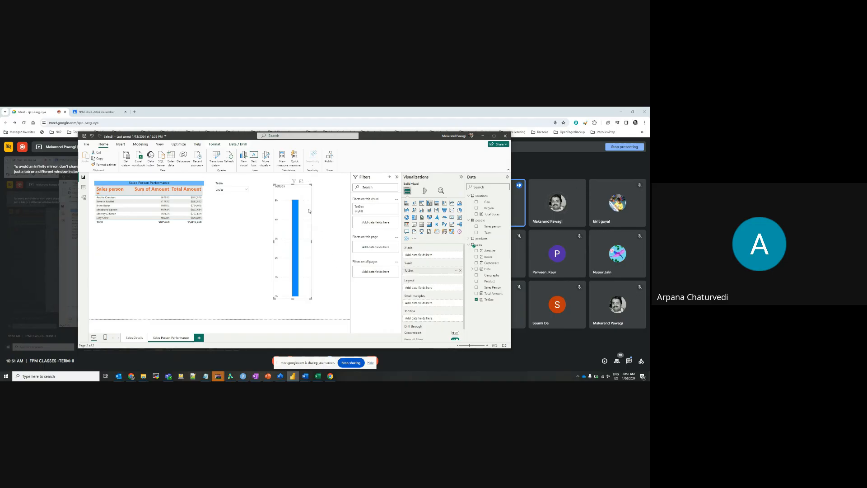
left_click(308, 181)
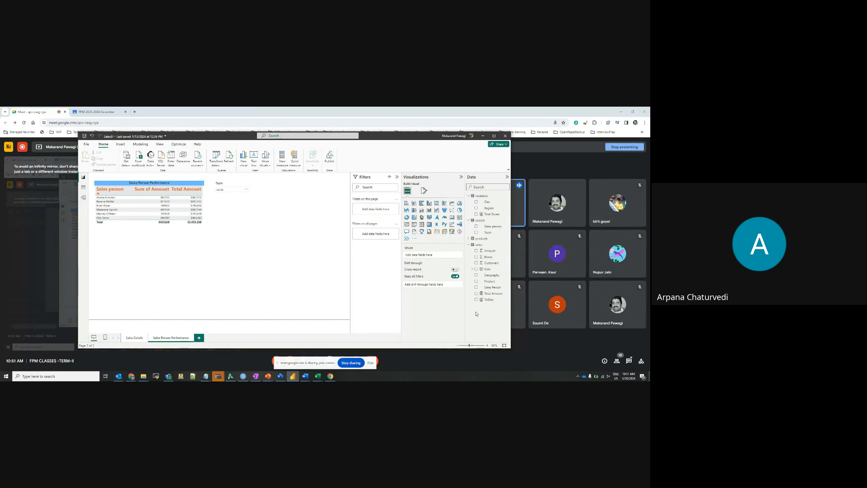
Add the TotBox measure as a column of the Sales Person Performance table and widen the table to fit it
left_click(176, 179)
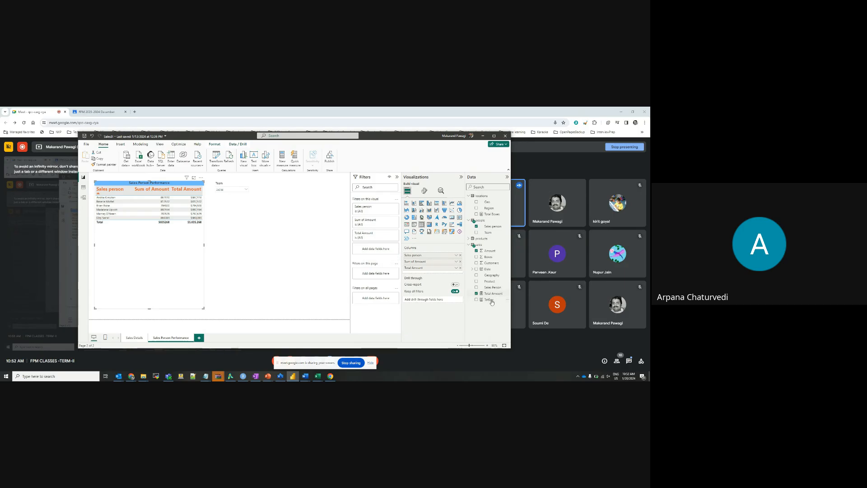
left_click_drag(489, 300, 433, 273)
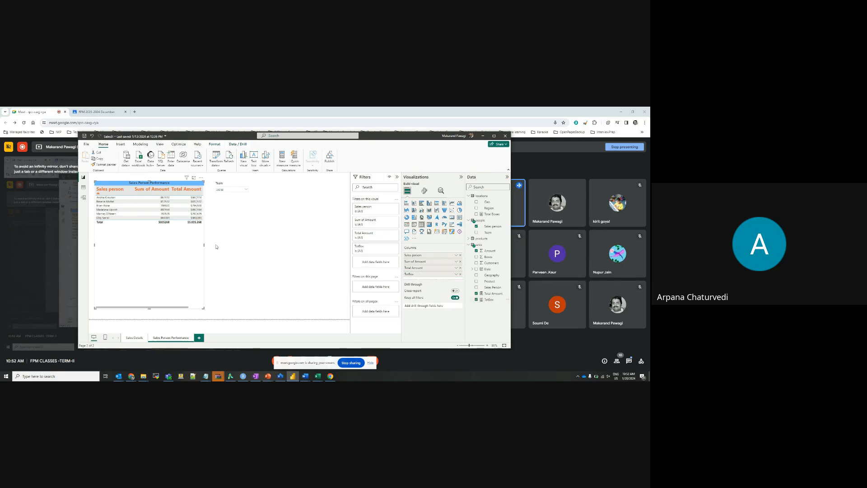
left_click_drag(203, 243, 227, 244)
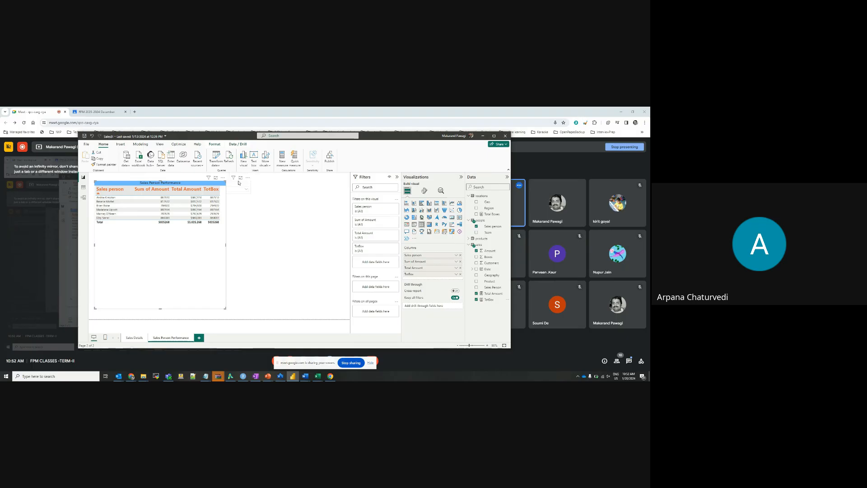
Move the Team slicer clear of the widened table and filter the page by a different team
left_click(282, 184)
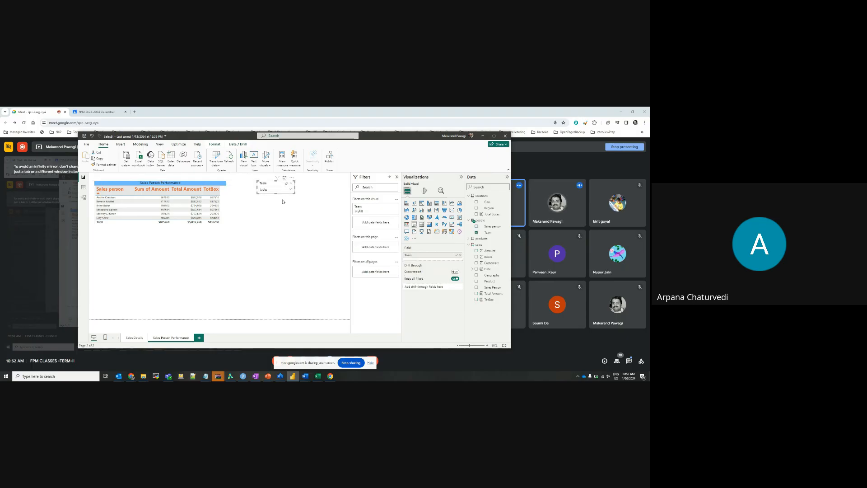
left_click(229, 198)
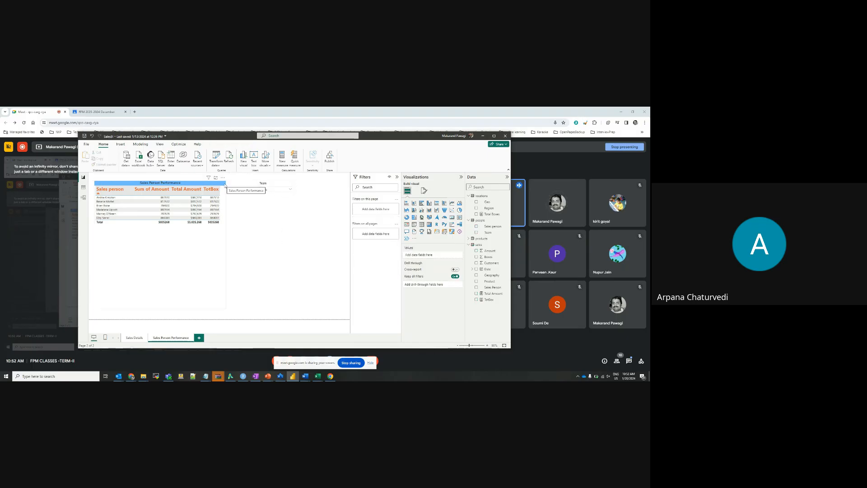
left_click(289, 191)
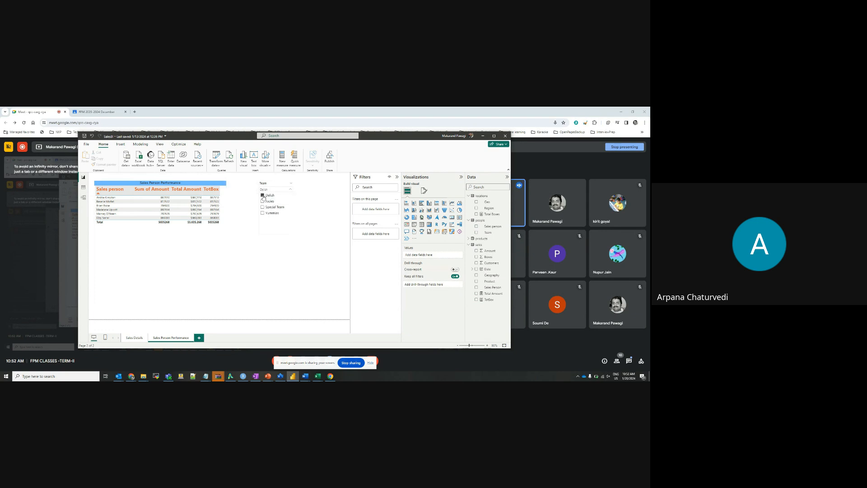
left_click(266, 266)
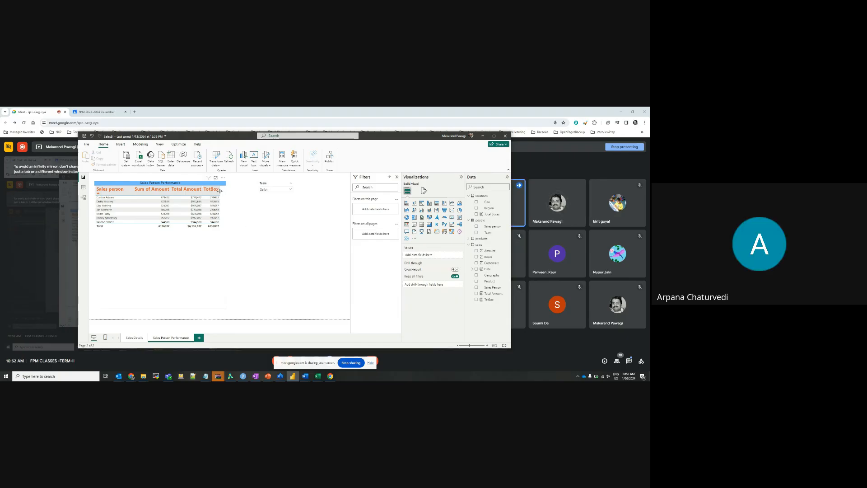
left_click_drag(220, 193, 225, 192)
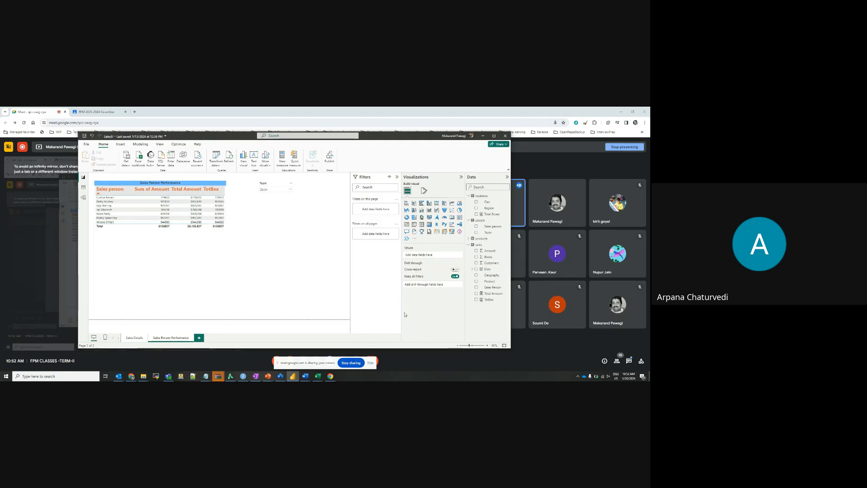
Try a column chart of the TotBox measure below the Team slicer, clear its field and show the measure's formula
left_click(476, 300)
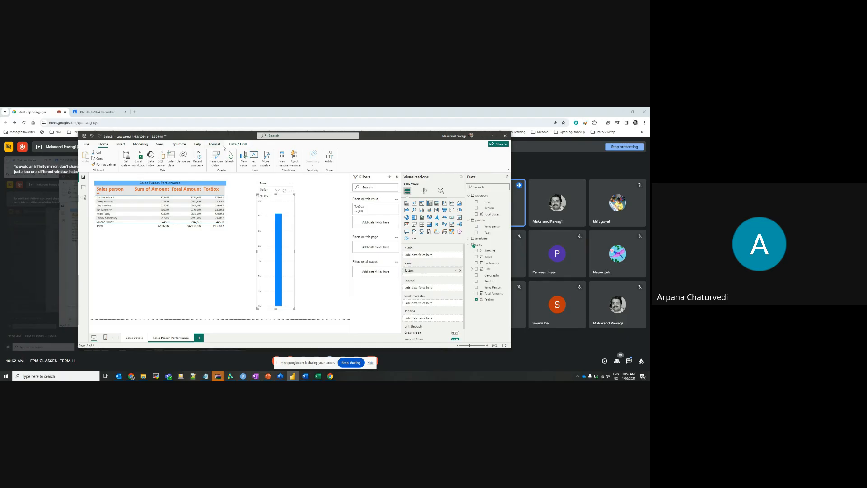
left_click(219, 146)
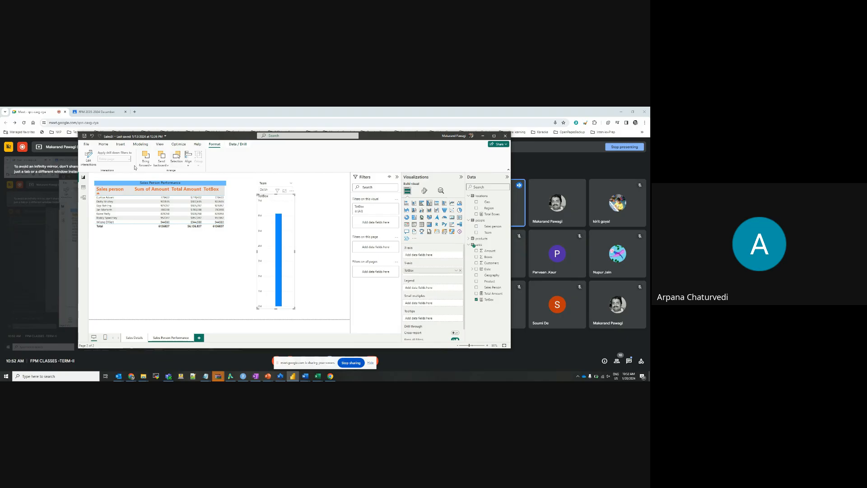
left_click(477, 299)
left_click(488, 301)
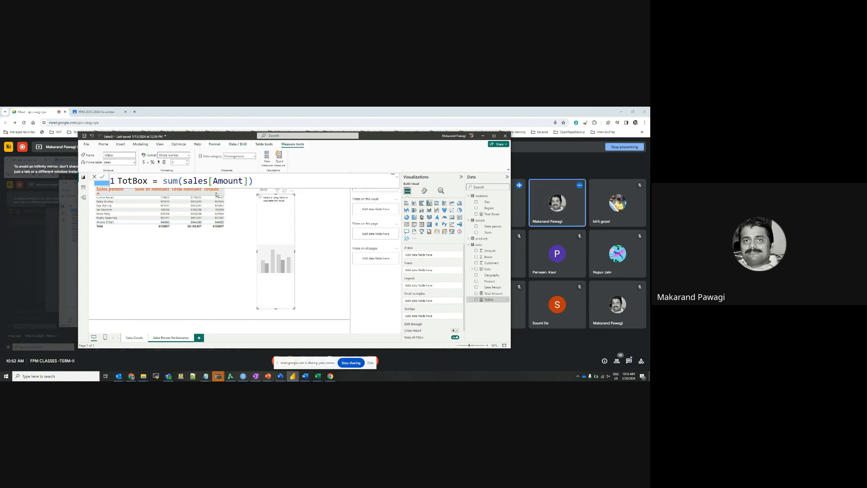
left_click(219, 147)
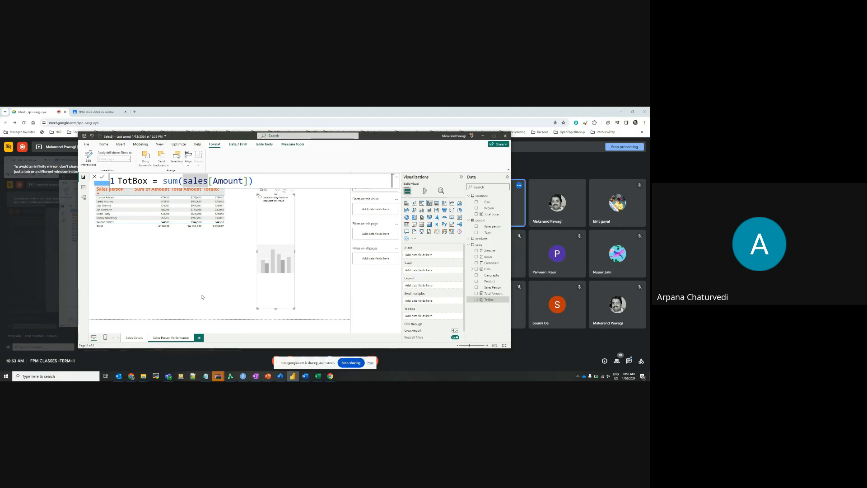
Remove the TotBox and Total Amount columns from the Sales Person Performance table and add both back
left_click(103, 145)
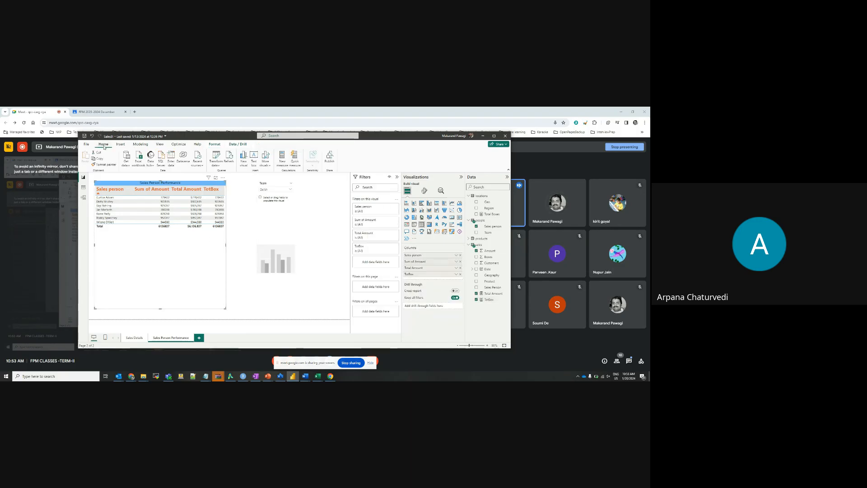
left_click(476, 299)
left_click(476, 293)
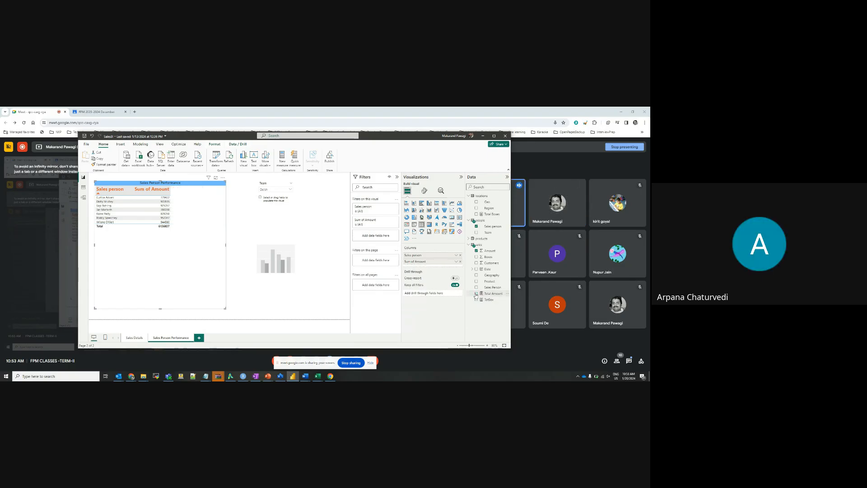
left_click(476, 293)
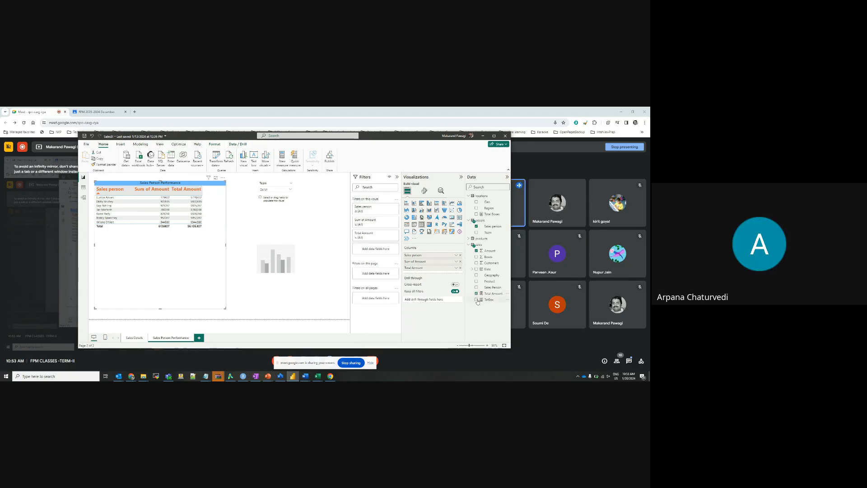
left_click(476, 299)
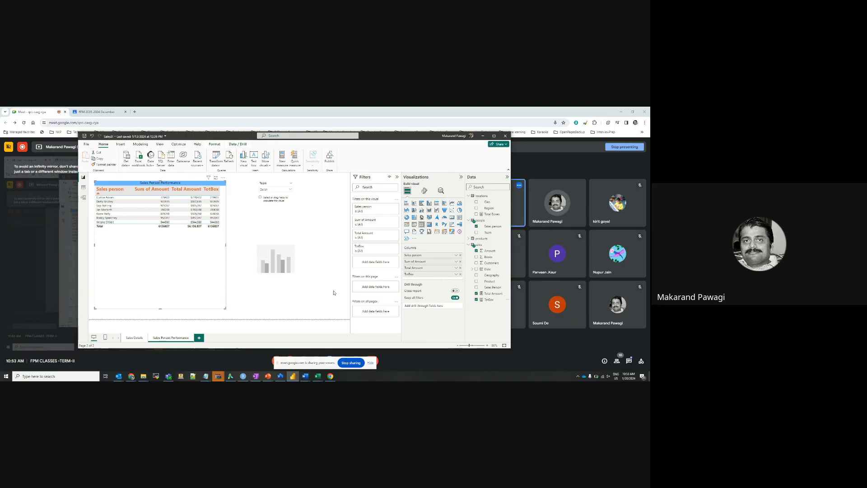
Delete the empty column chart below the Team slicer
left_click(313, 289)
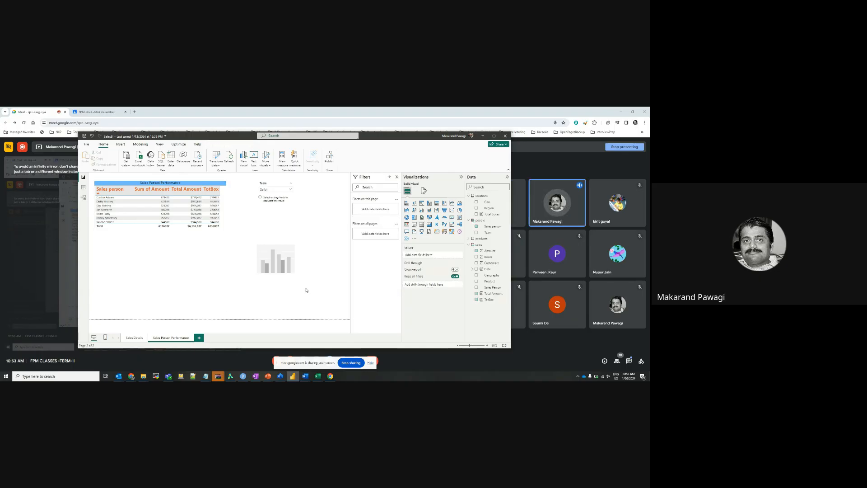
left_click(277, 261)
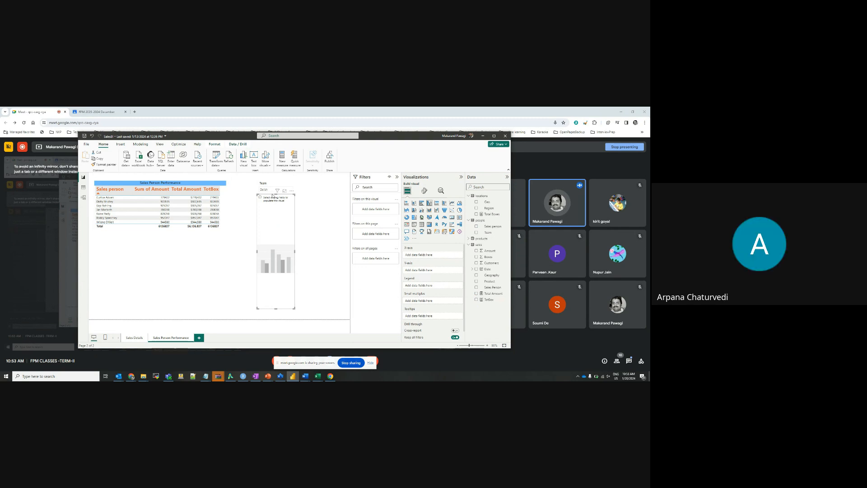
key("Delete")
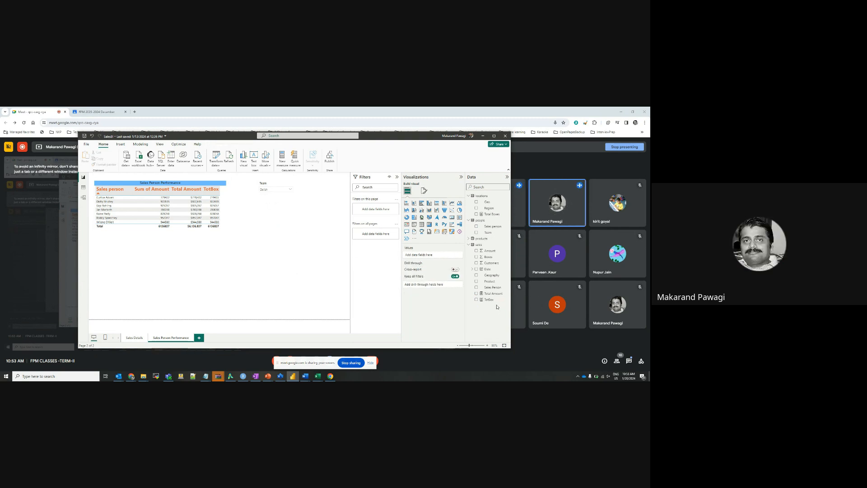
Format the TotBox measure as currency with a thousands separator
left_click(490, 300)
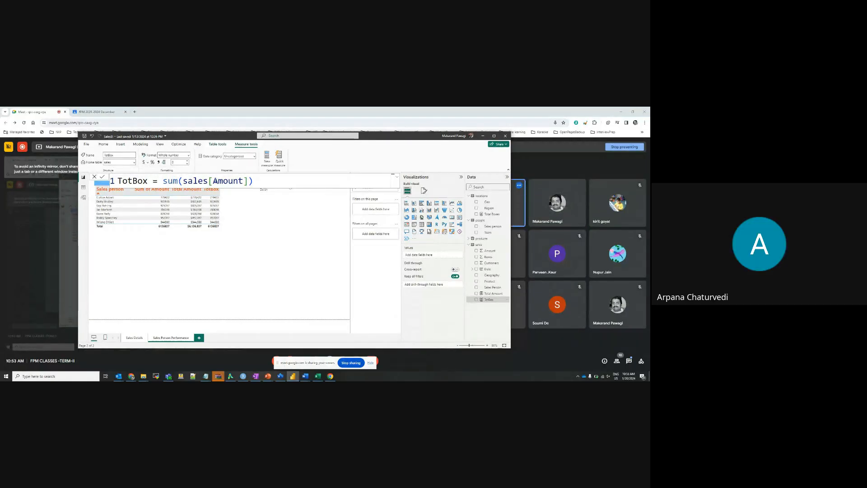
left_click(145, 163)
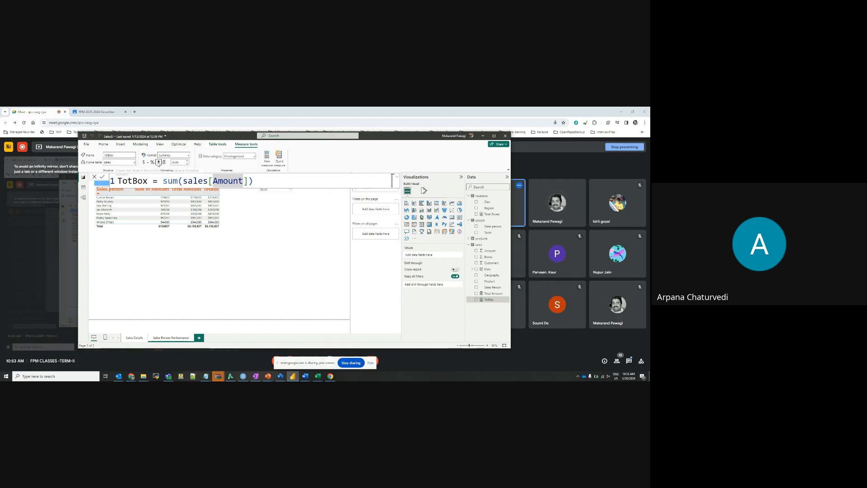
left_click(159, 163)
left_click(159, 163)
left_click(148, 164)
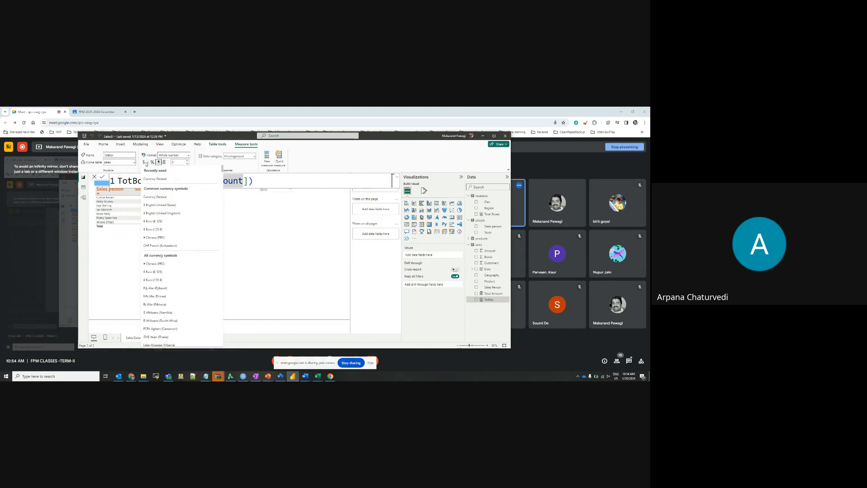
left_click(143, 163)
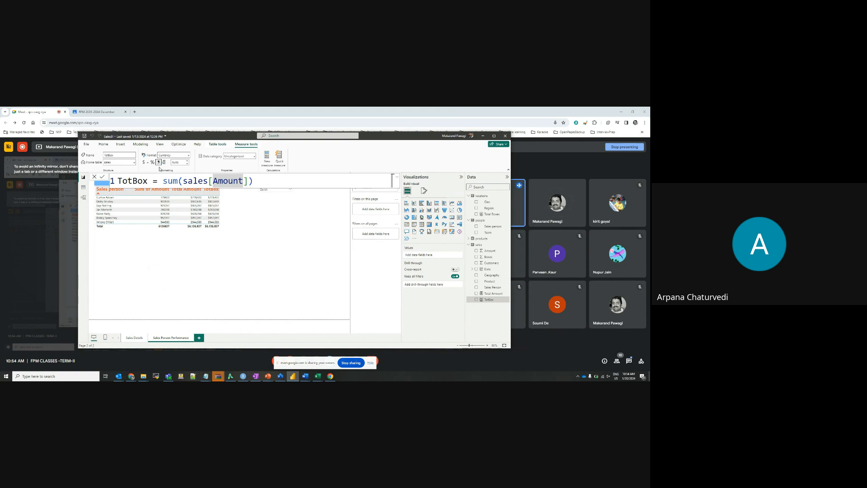
Check the Google Meet window, return to the Power BI report and stop sharing the screen
left_click(39, 114)
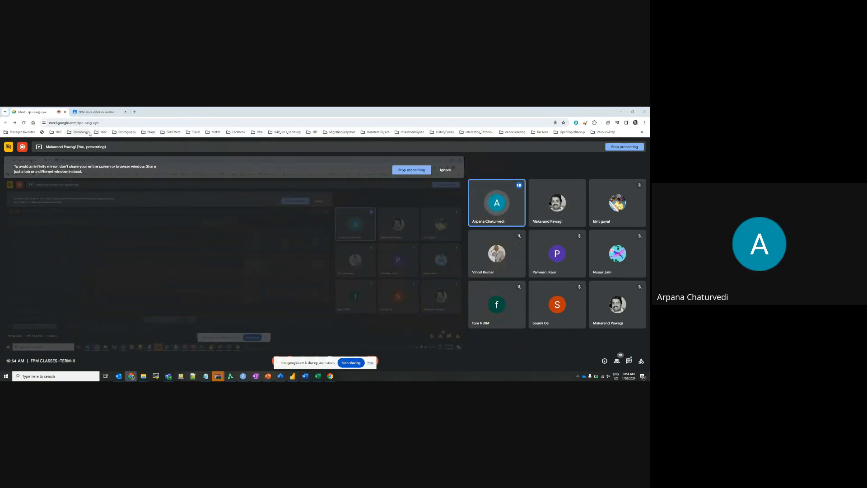
key("alt+Tab")
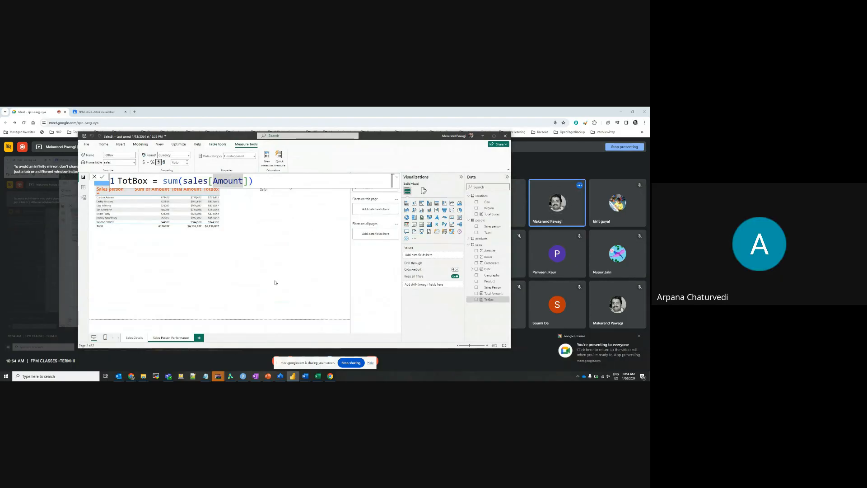
left_click_drag(248, 136, 348, 128)
left_click(351, 363)
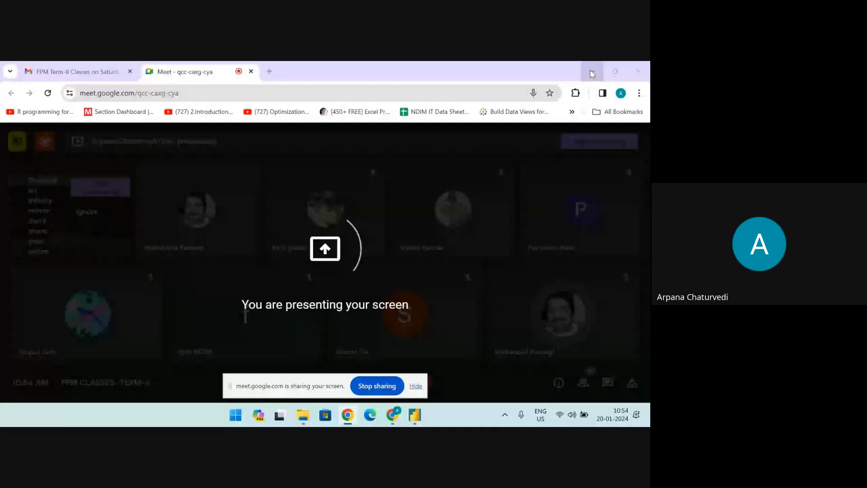
Minimize the Google Meet window on the newly shared screen and switch to the ChocoAnalytics report in Power BI
left_click(589, 70)
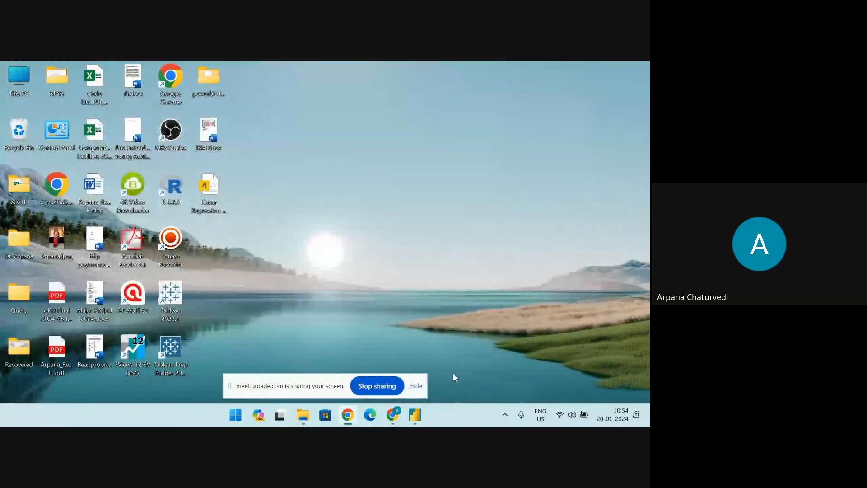
mouse_move(423, 414)
left_click(407, 332)
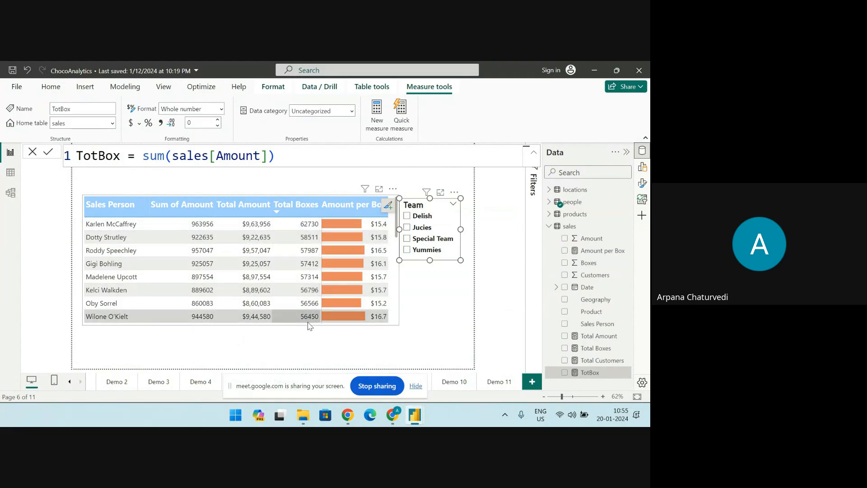
Sort the salesperson table by Total Amount in both directions, and finally by Sum of Amount in descending order
left_click(247, 209)
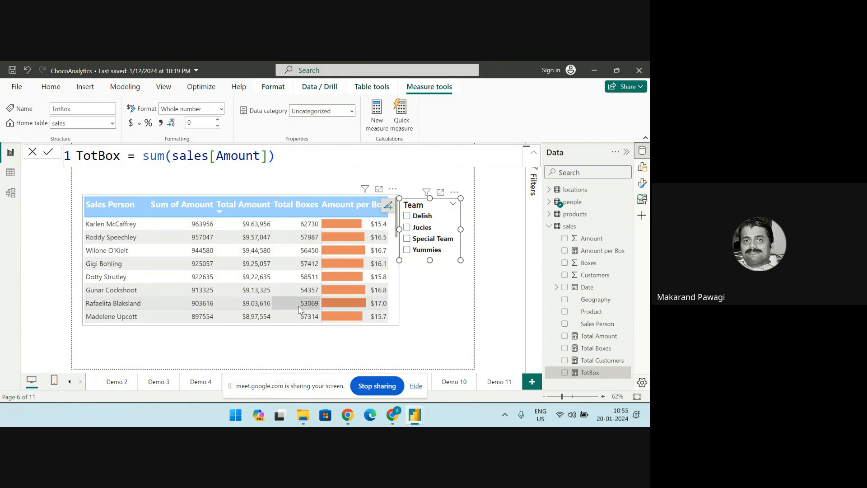
left_click(250, 209)
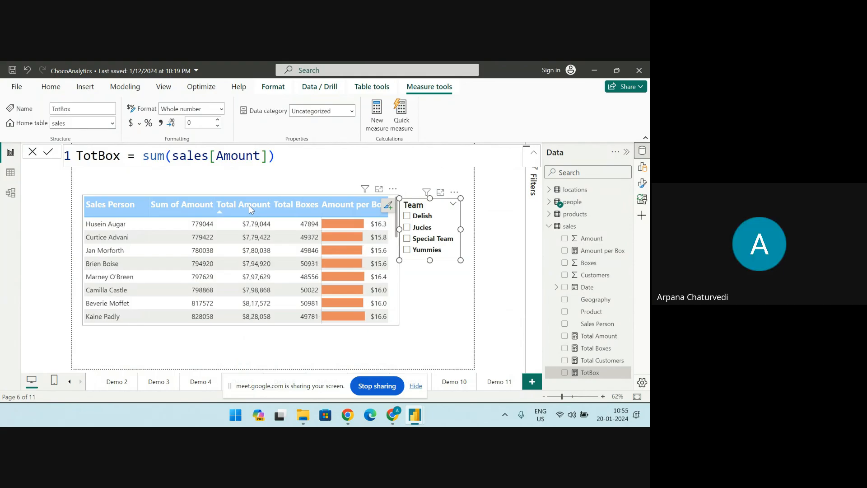
left_click(641, 183)
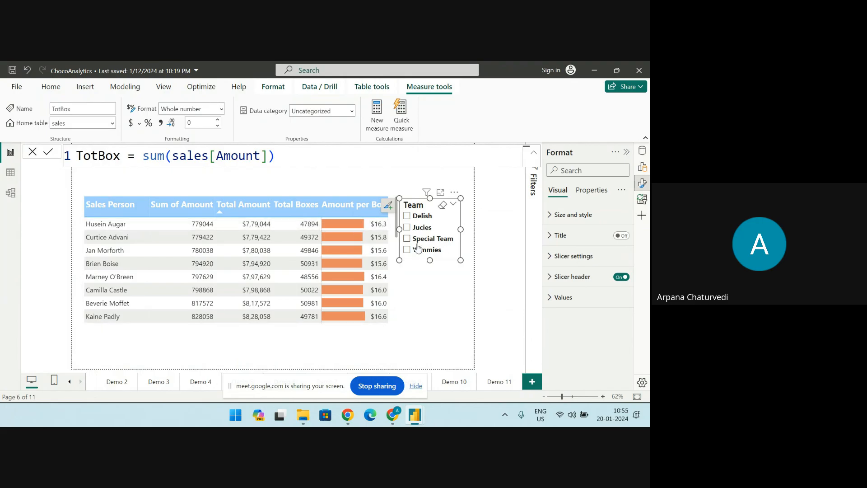
left_click(185, 202)
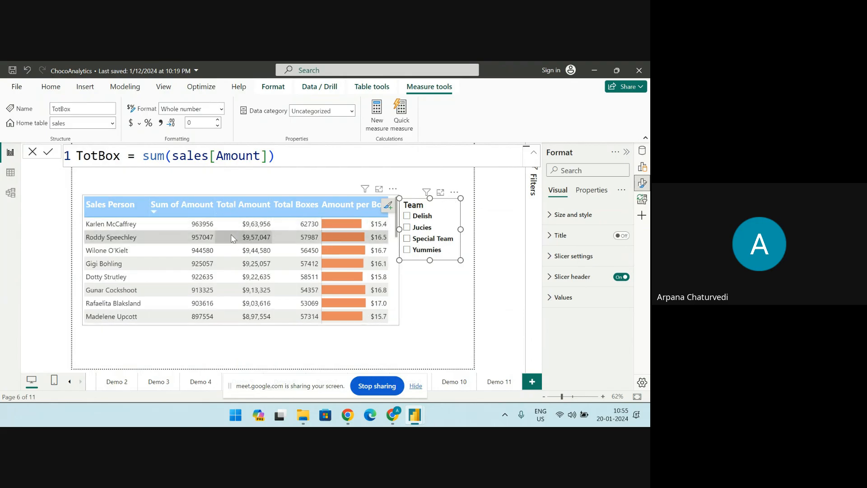
Select the salesperson table and examine its cell elements formatting options for the Sales Person series
left_click(237, 322)
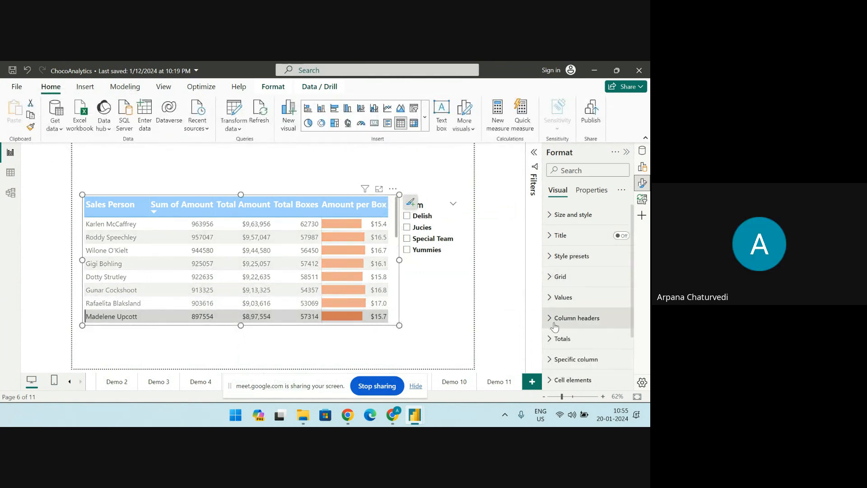
scroll(551, 325, "down", 1)
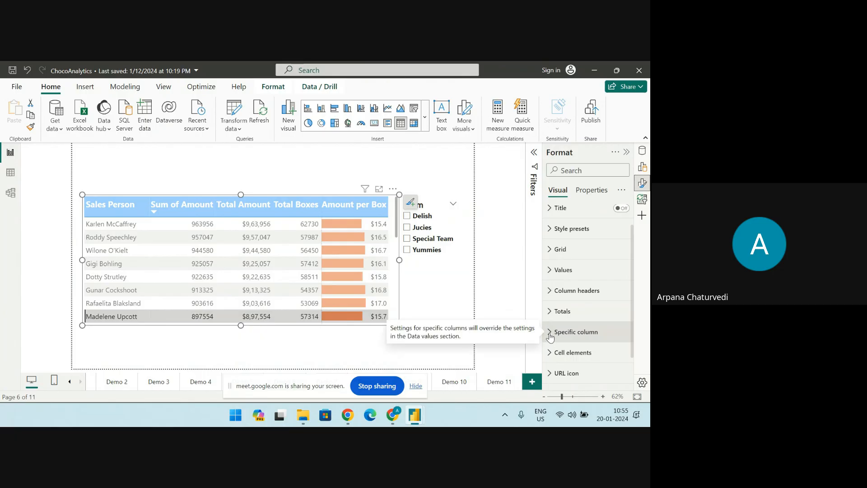
left_click(560, 353)
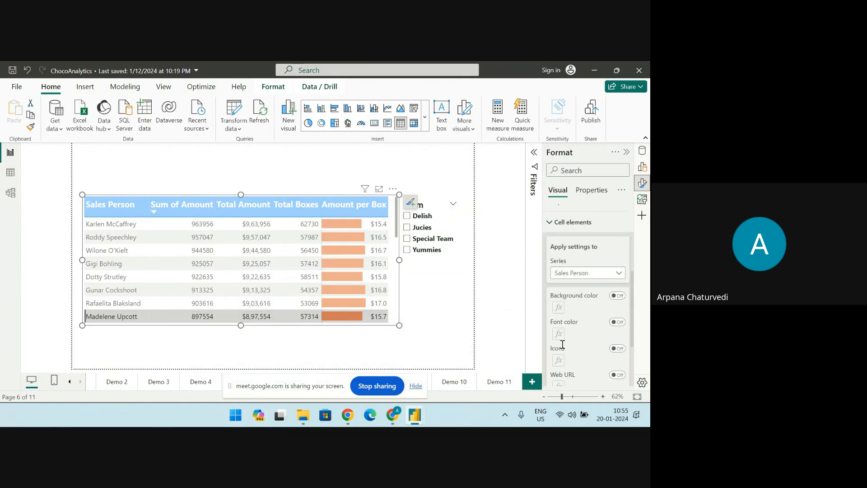
scroll(564, 354, "down", 3)
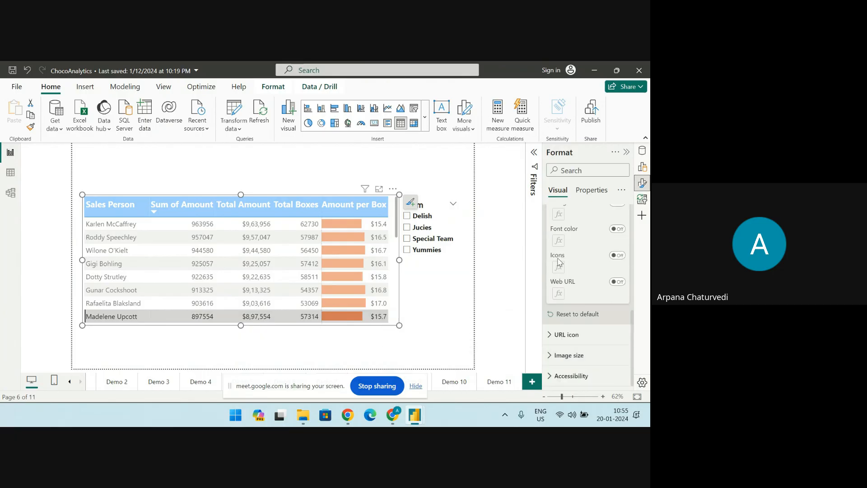
Search the table's formatting options for "auto" and examine the column headers' auto-size width setting
left_click(570, 172)
type("au")
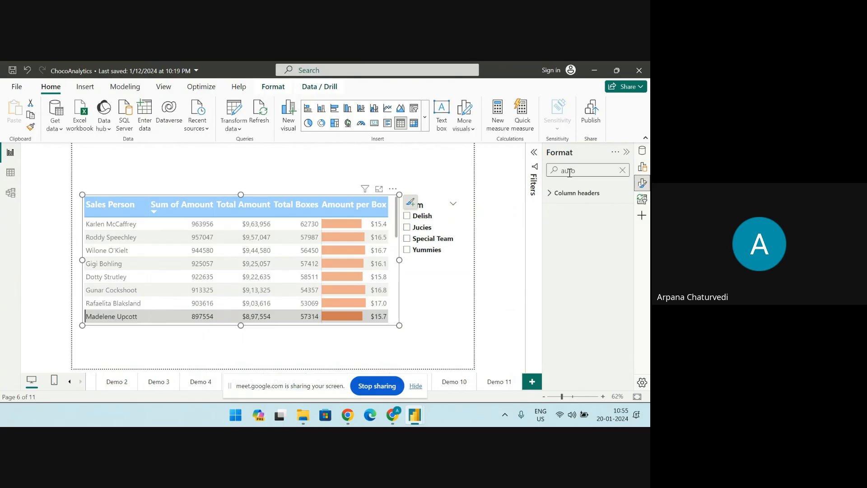
type("to")
left_click(555, 194)
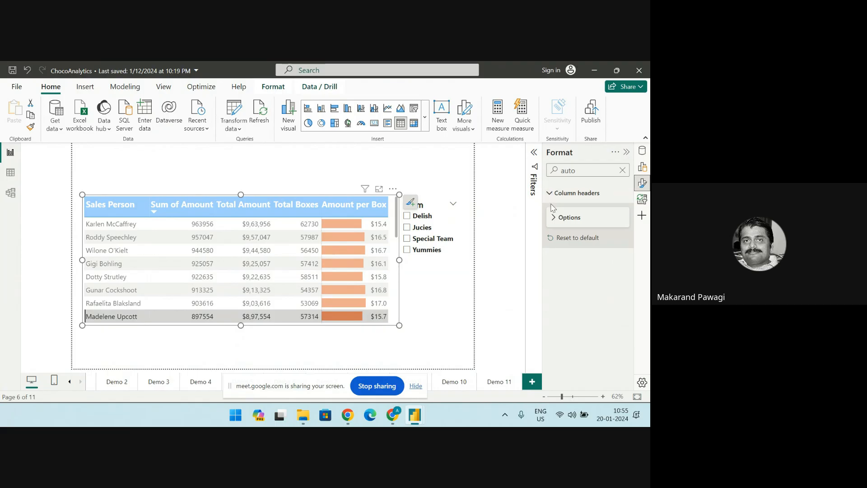
left_click(554, 217)
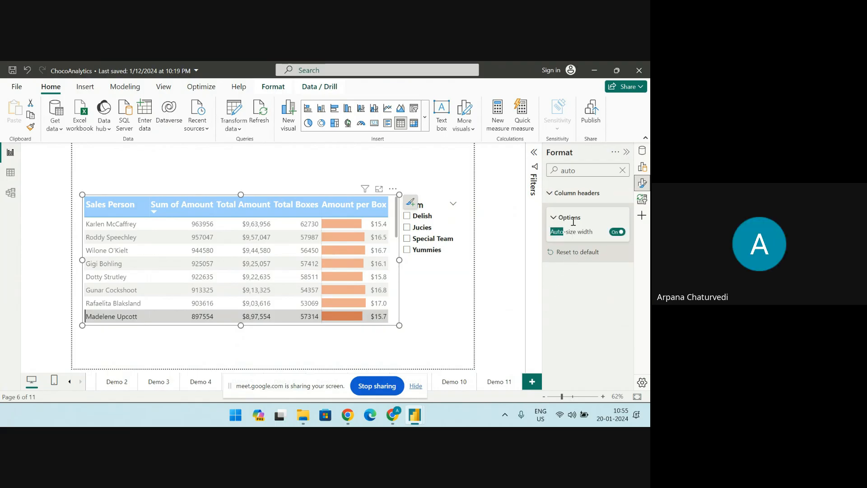
left_click(553, 193)
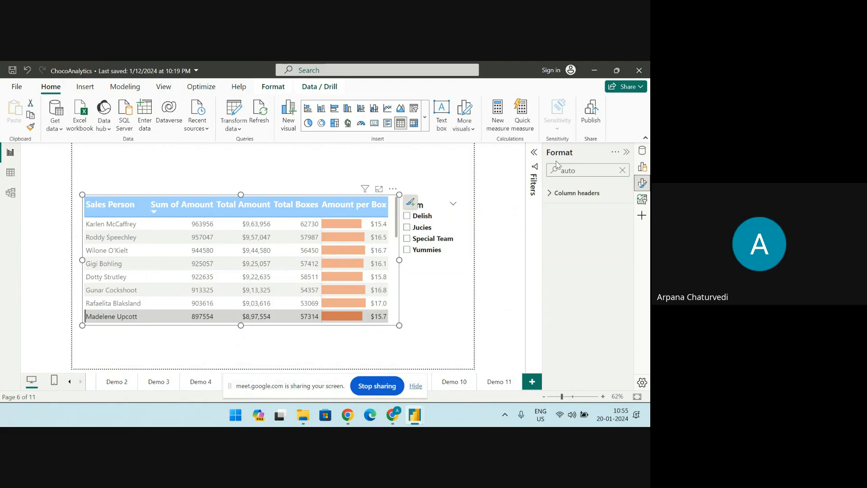
Search the table's formatting options for "values" and examine the general, totals and specific column value settings
left_click_drag(576, 170, 559, 169)
type("values")
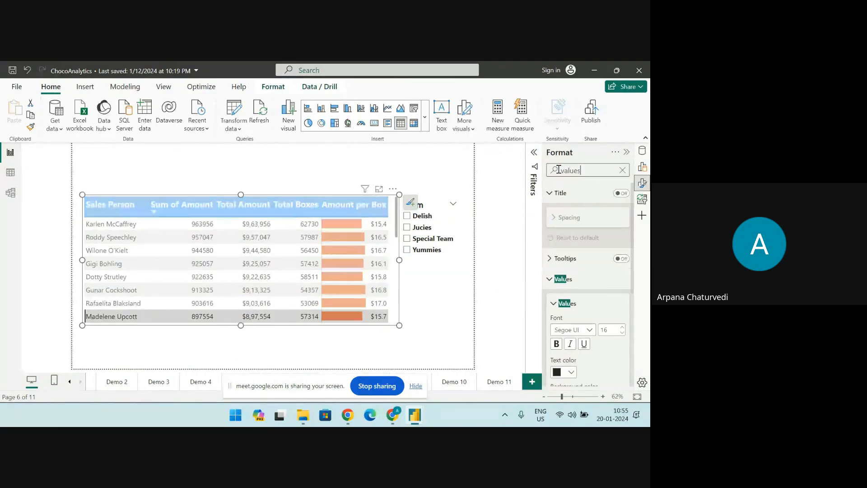
scroll(593, 302, "down", 3)
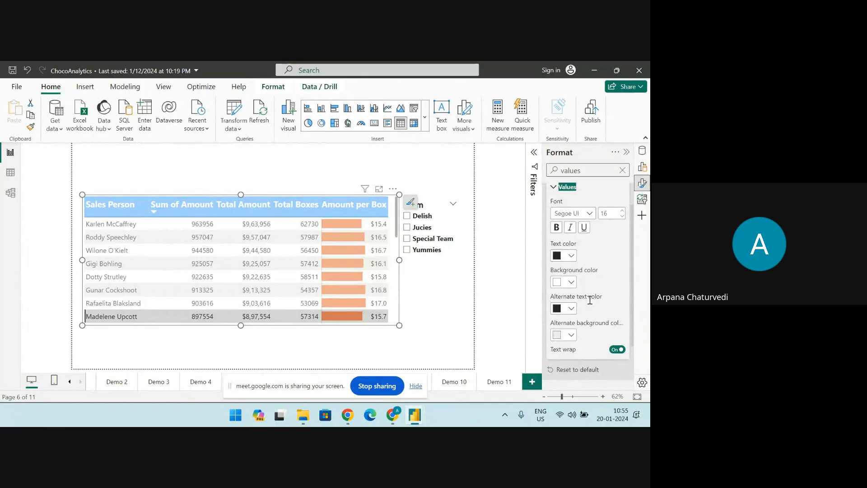
left_click(565, 334)
scroll(571, 339, "down", 1)
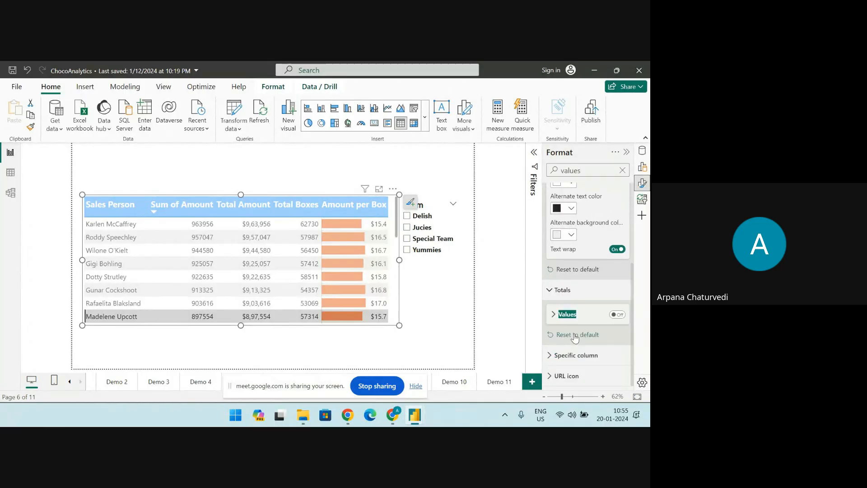
left_click(549, 356)
scroll(553, 346, "down", 3)
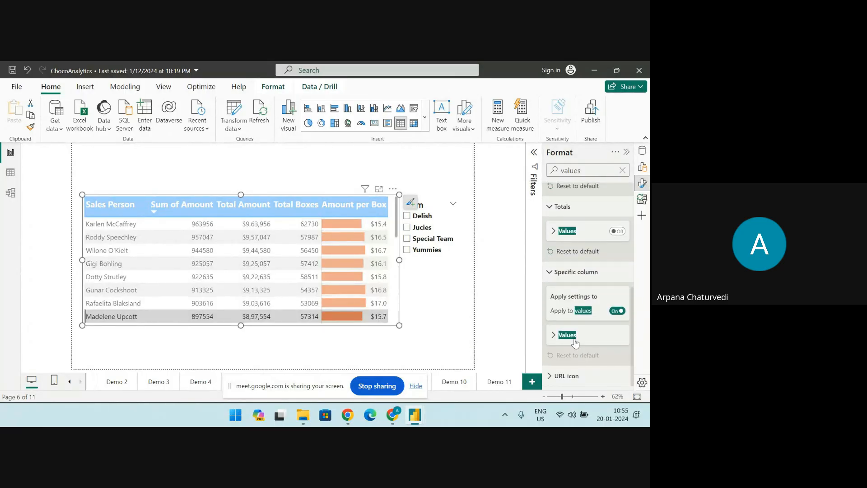
left_click(555, 336)
scroll(557, 338, "down", 3)
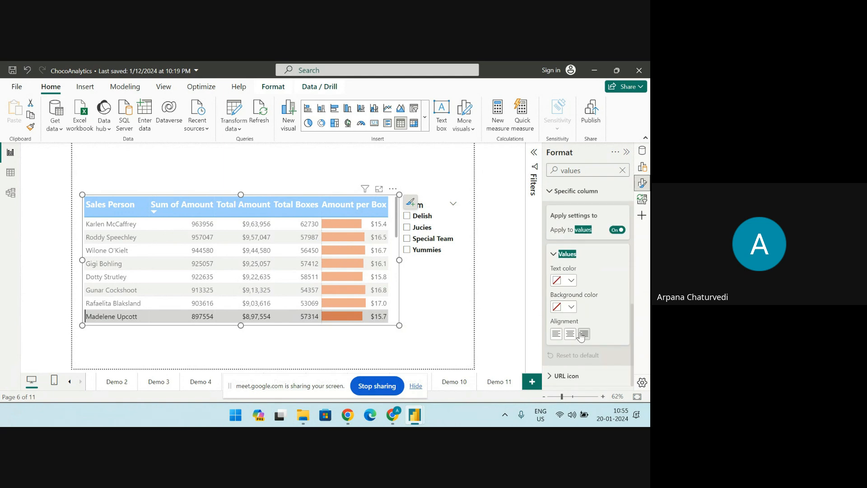
left_click(554, 254)
left_click(552, 208)
scroll(552, 210, "up", 5)
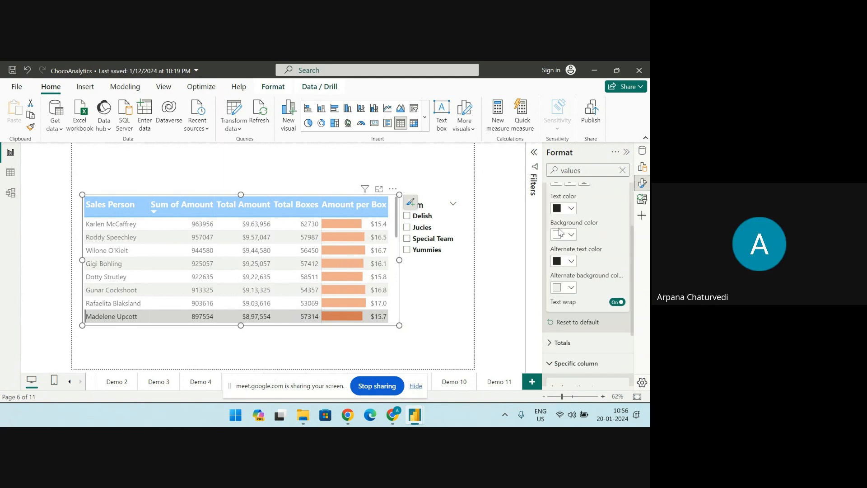
left_click(550, 194)
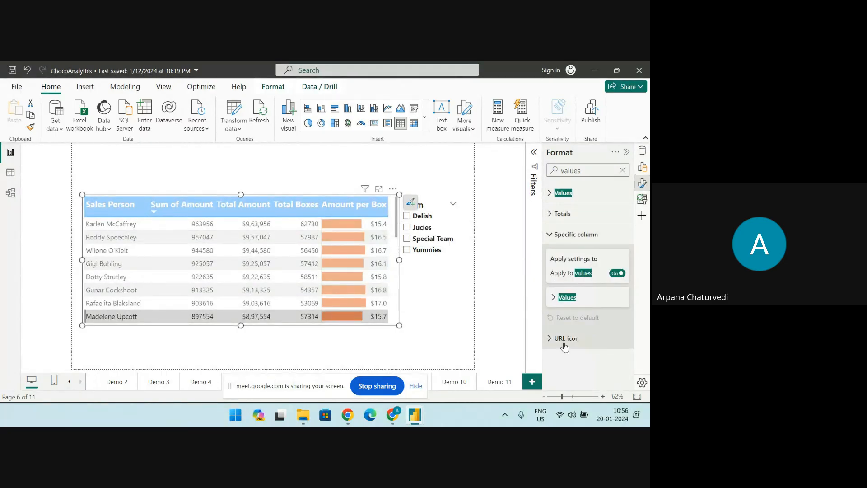
Clear the formatting search and check the advanced options among the table's general properties
left_click(587, 171)
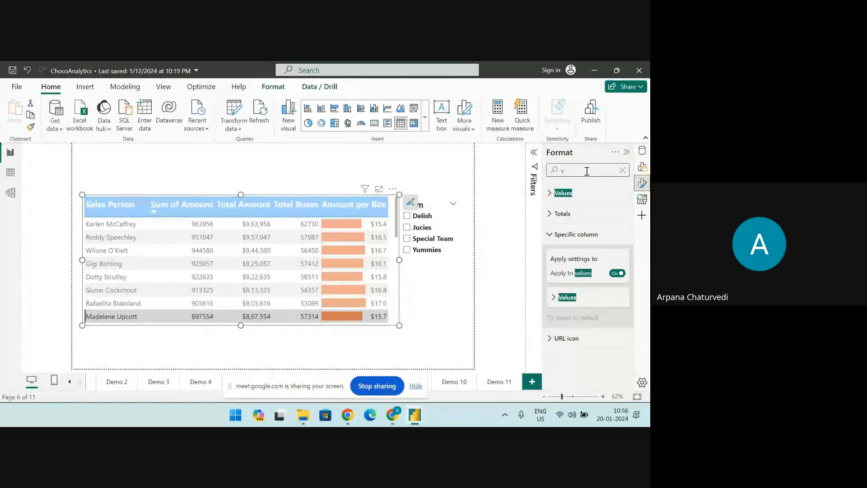
key("BackSpace")
key("BackSpace")
key("BackSpace")
key("BackSpace")
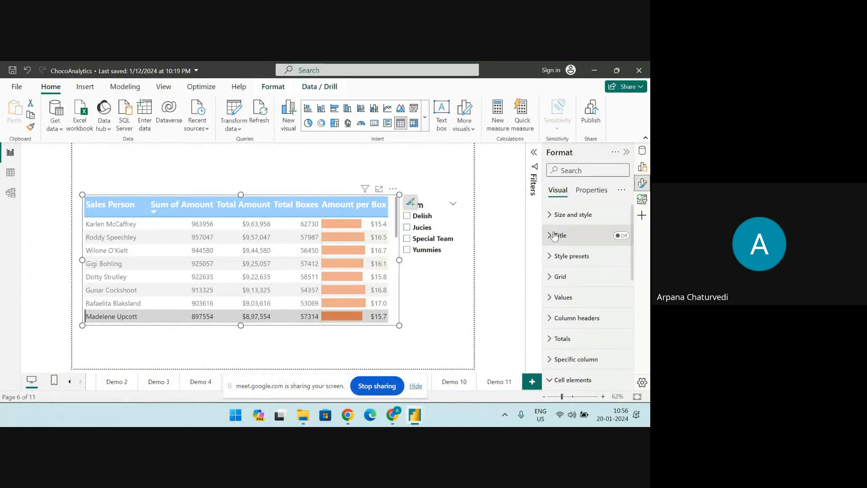
left_click(592, 191)
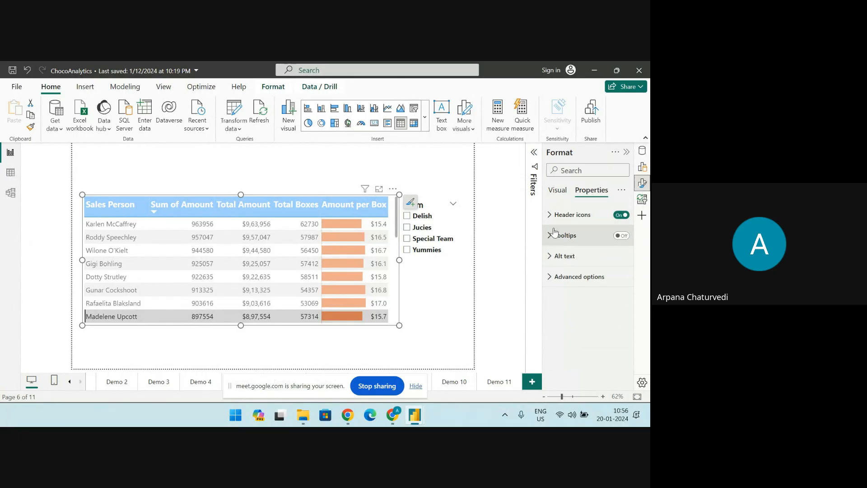
left_click(550, 279)
left_click(550, 279)
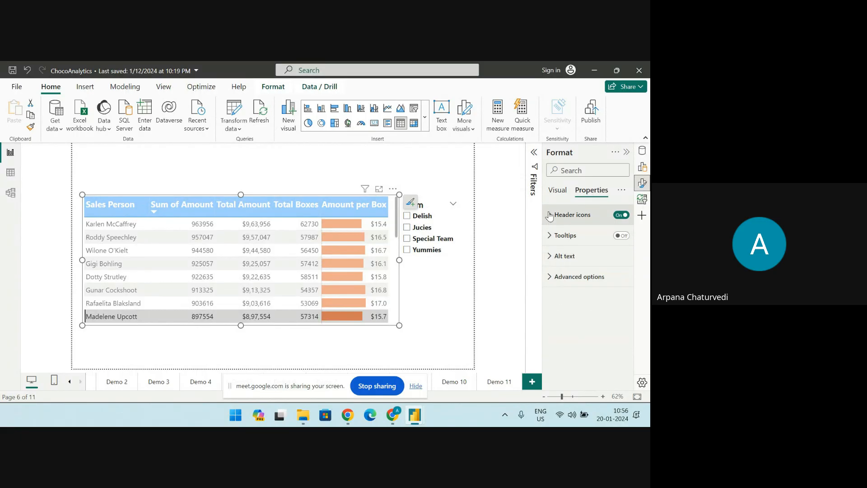
Examine the table's visual formatting settings for values, column headers, totals and specific columns
left_click(559, 190)
scroll(556, 314, "down", 3)
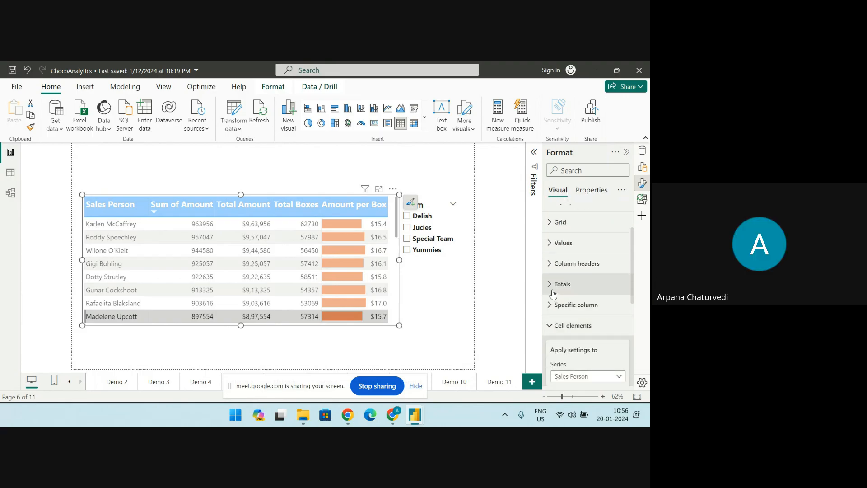
left_click(552, 285)
left_click(550, 244)
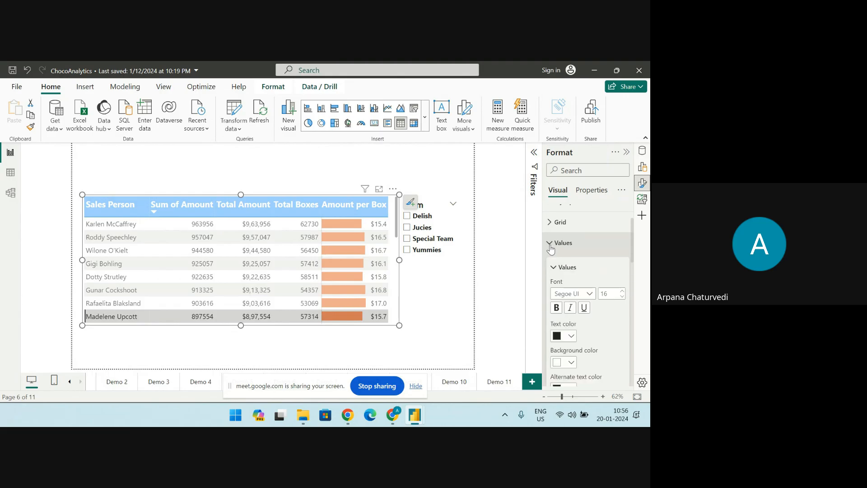
scroll(550, 271, "down", 5)
left_click(544, 333)
scroll(560, 312, "down", 3)
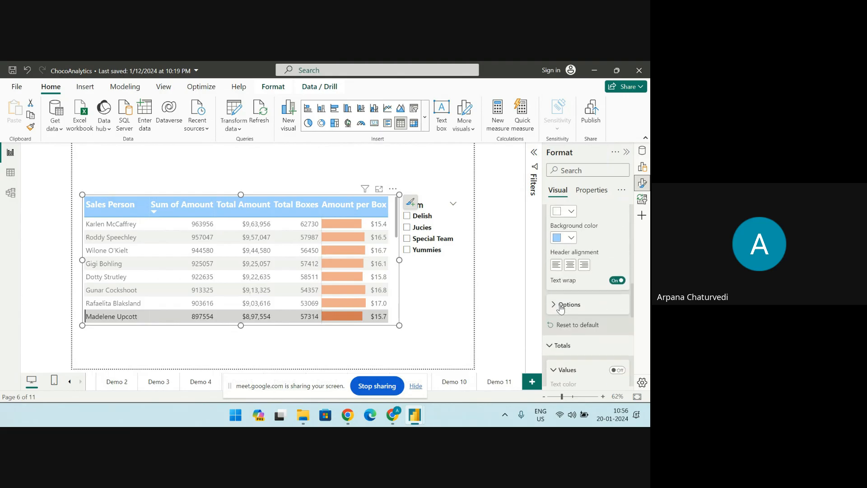
left_click(557, 302)
scroll(554, 307, "down", 2)
scroll(554, 312, "down", 4)
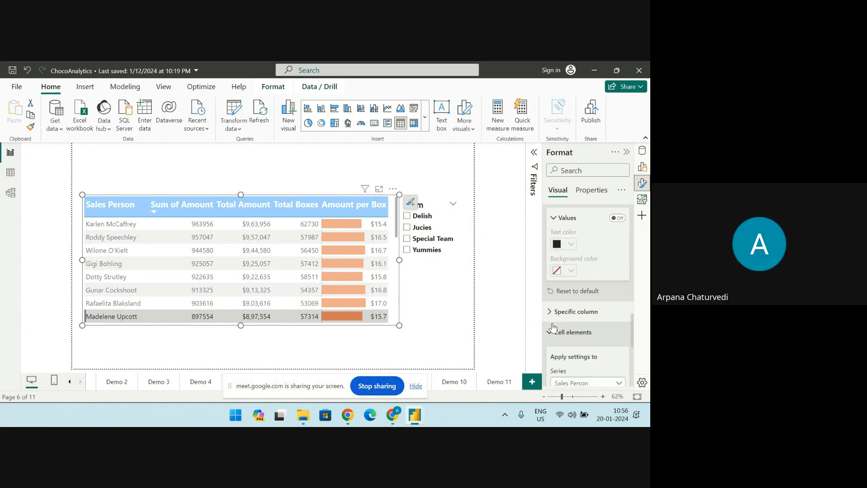
scroll(555, 320, "down", 5)
scroll(560, 312, "down", 5)
left_click(551, 305)
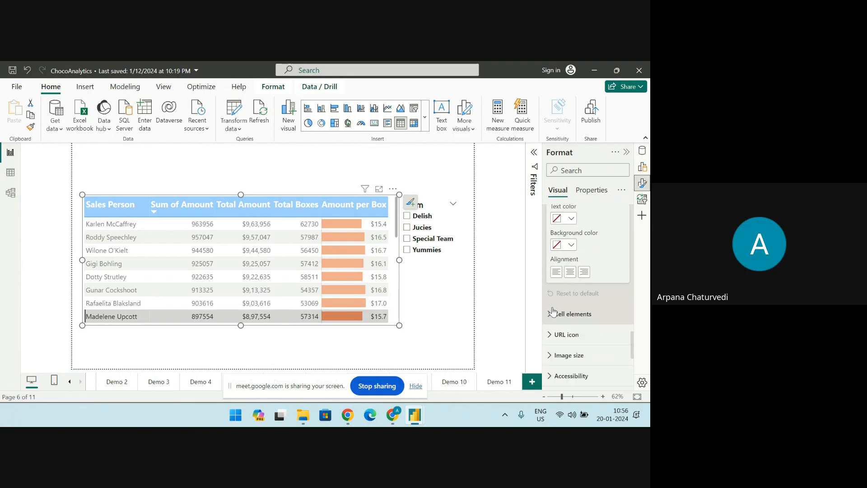
scroll(560, 291, "up", 5)
scroll(563, 258, "up", 10)
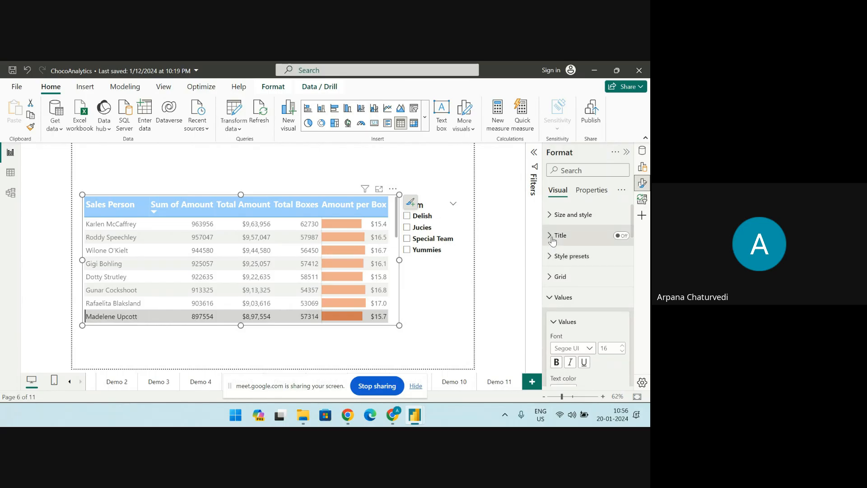
Examine the table's title, style presets and grid formatting settings
left_click(552, 236)
scroll(552, 253, "down", 2)
left_click(551, 292)
scroll(551, 289, "down", 2)
left_click(549, 278)
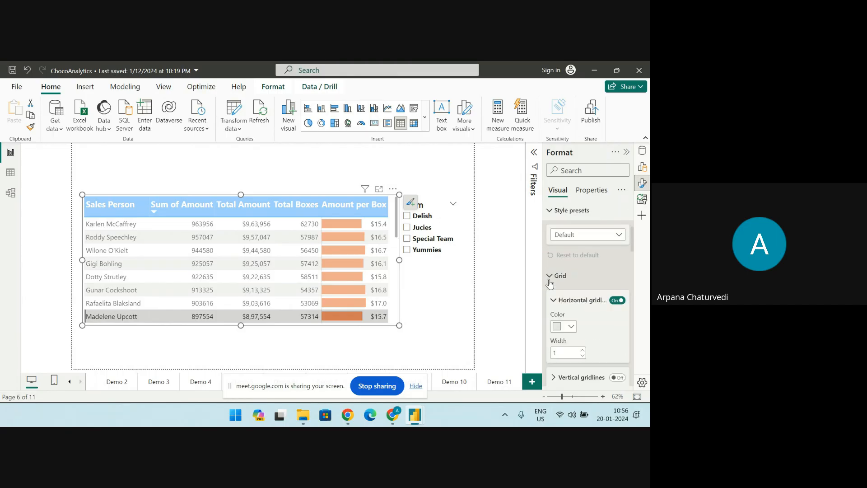
scroll(550, 281, "down", 2)
Move the Team slicer slightly to the right, away from the table, and hide the formatting options
left_click(515, 286)
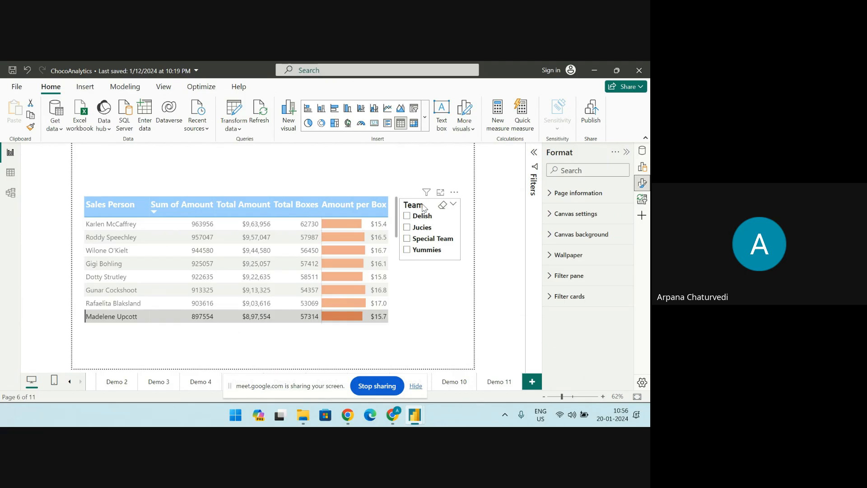
left_click_drag(430, 207, 443, 206)
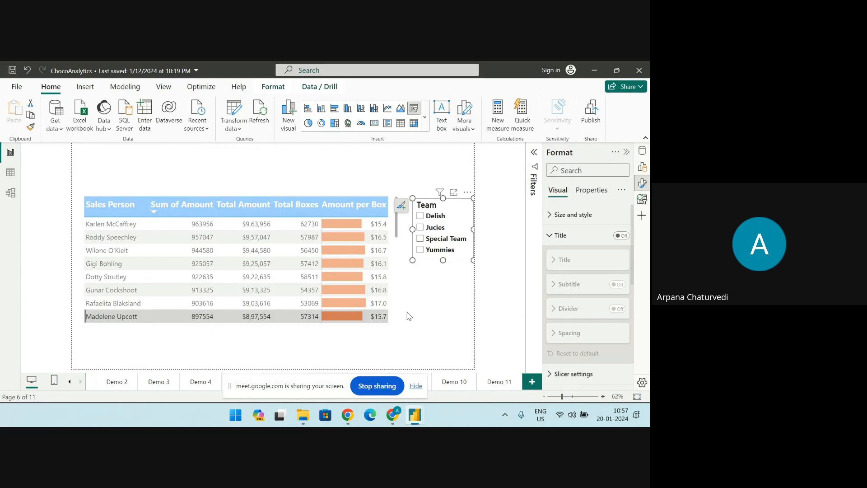
left_click(627, 153)
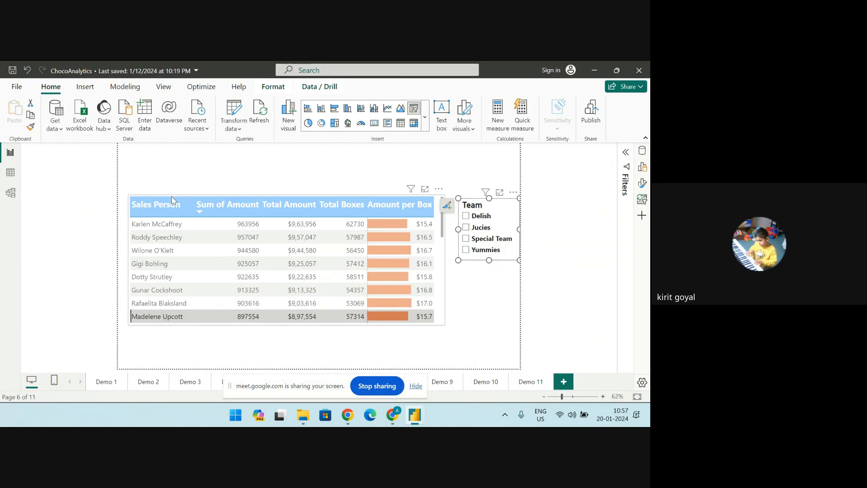
Show the salesperson table's field setup, sort the table by Amount per Box in ascending order, and hide the setup again
left_click(141, 198)
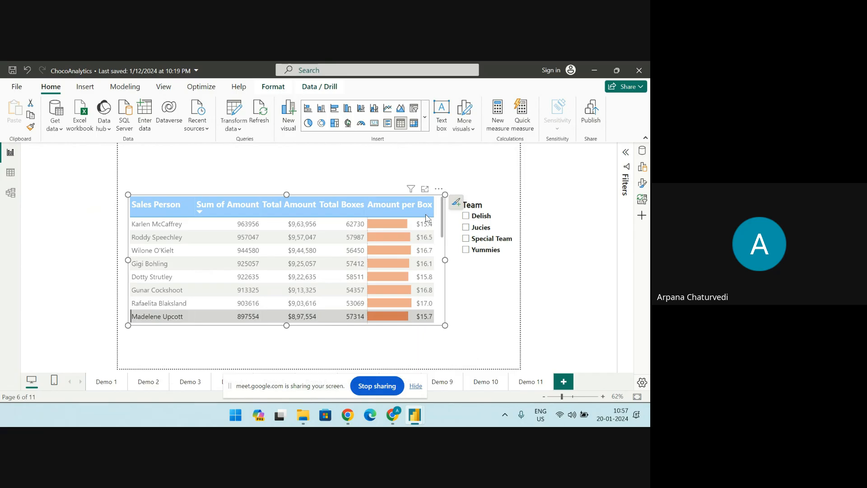
left_click(642, 167)
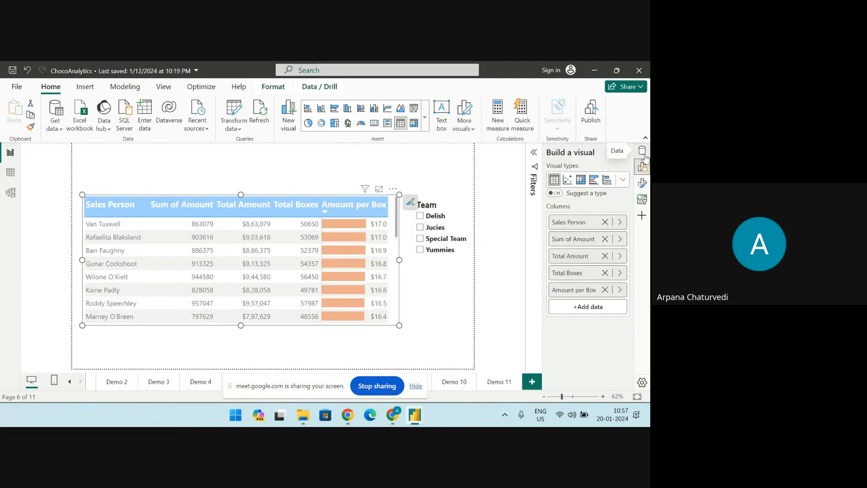
left_click(360, 208)
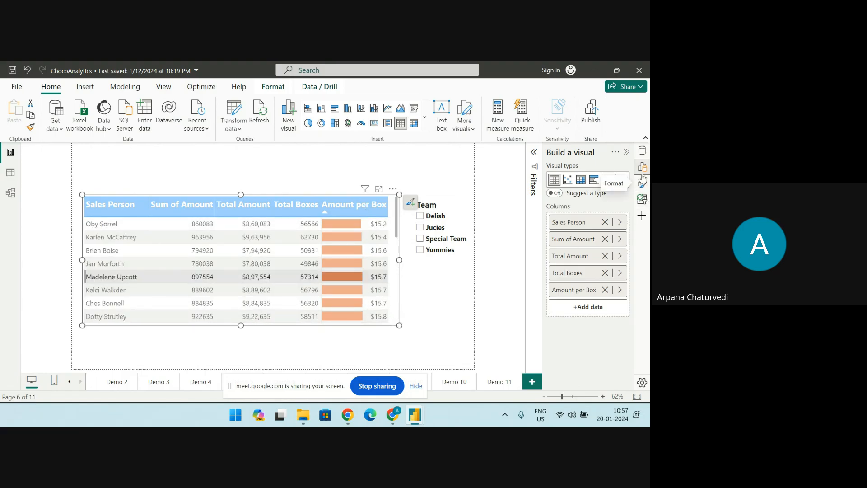
left_click(643, 170)
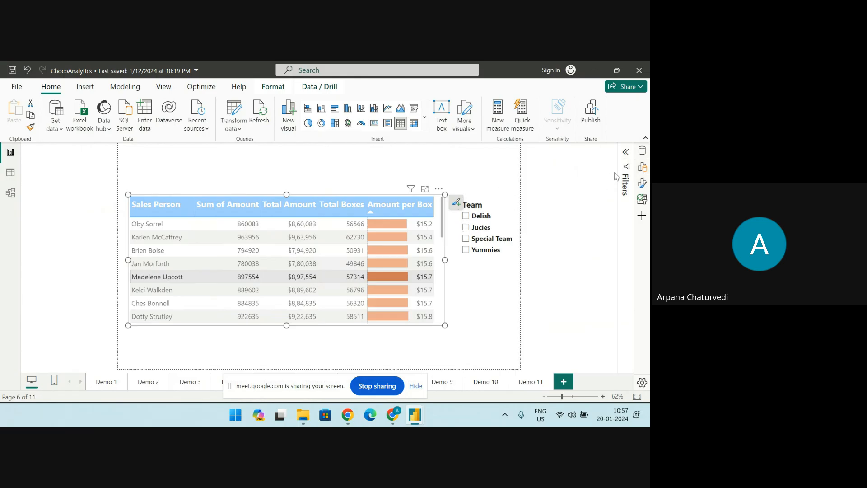
Display the DAX formula of the Amount per Box measure in the sales table
left_click(642, 158)
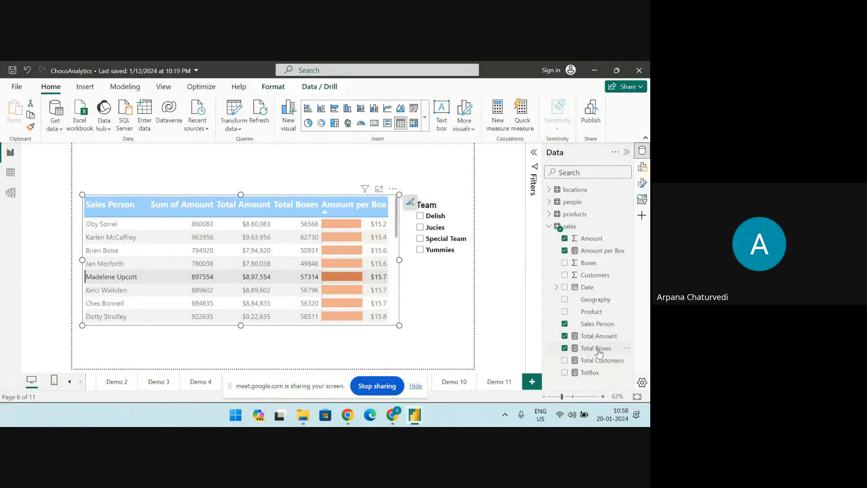
left_click(584, 253)
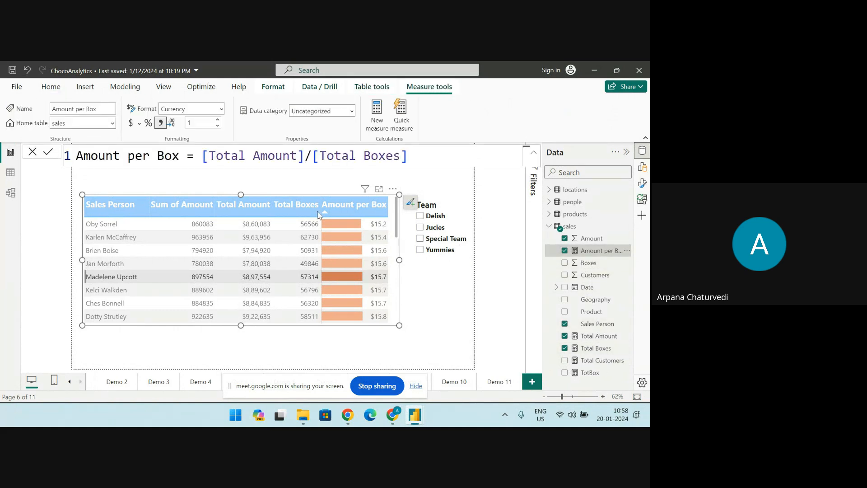
Enlarge the Amount per Box formula and highlight its reference to Total Boxes
left_click(504, 158)
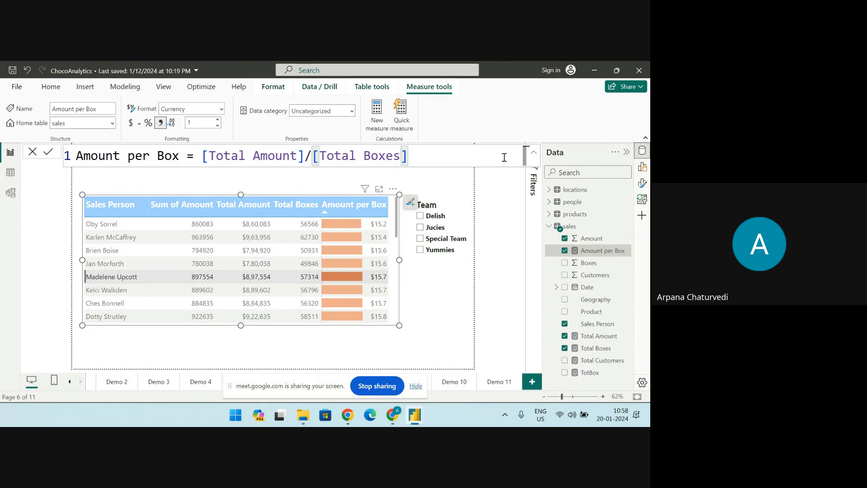
scroll(504, 157, "up", 3, "ctrl")
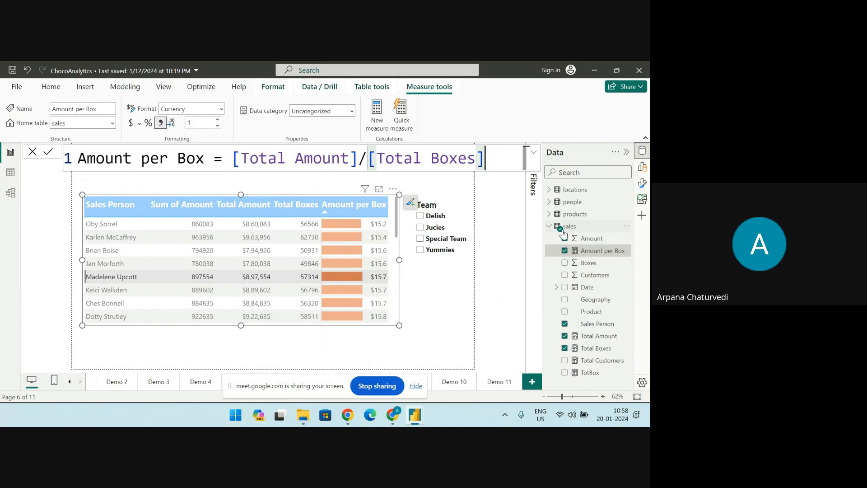
left_click_drag(242, 158, 473, 162)
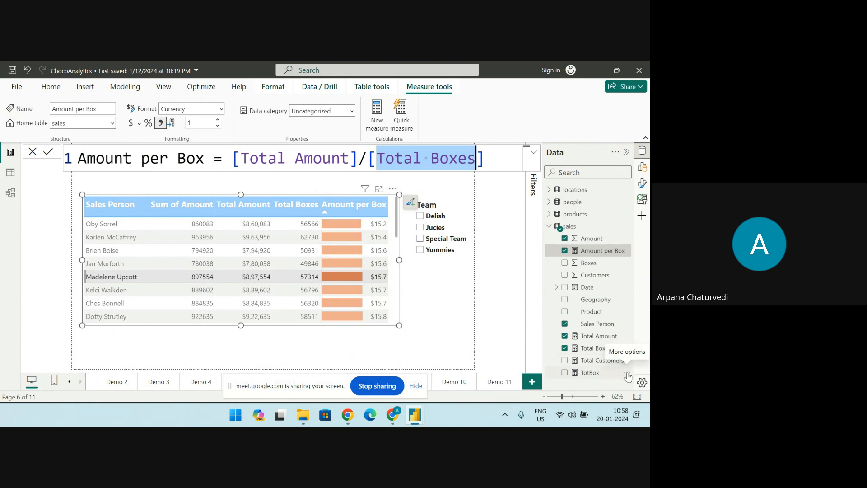
Delete the TotBox measure from the sales table in the model
left_click(628, 373)
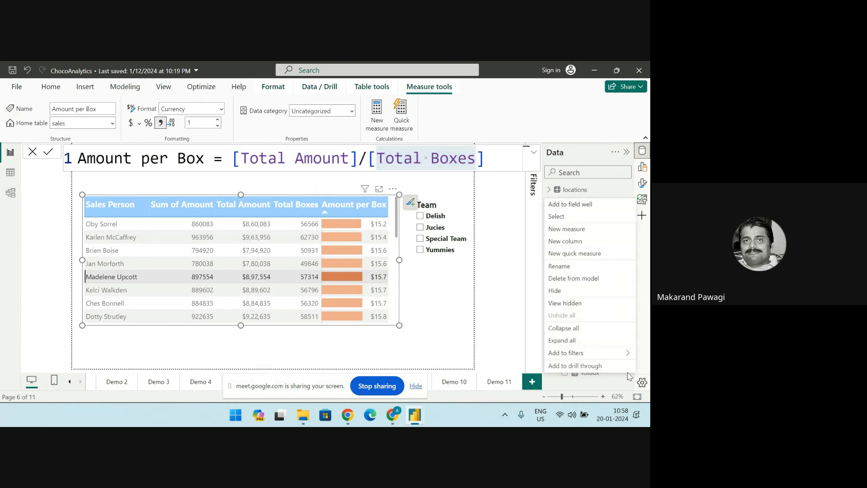
left_click(572, 280)
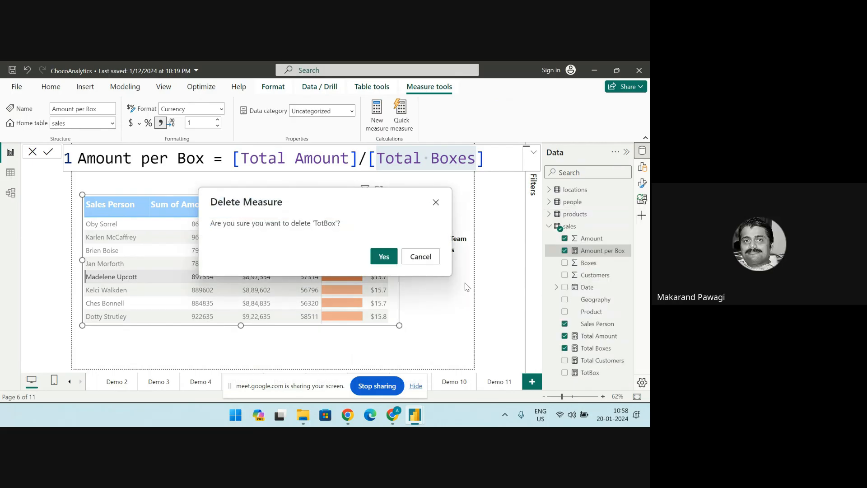
left_click(384, 256)
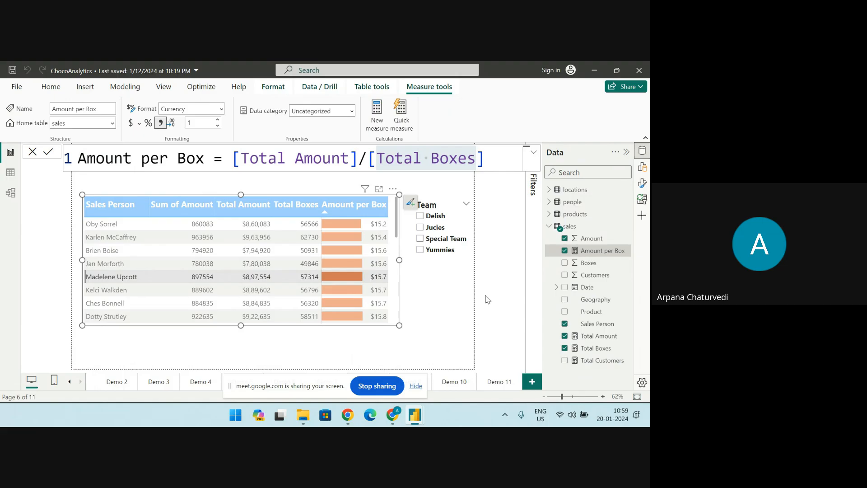
Switch to Word and create a blank document for the DAX notes
left_click(241, 418)
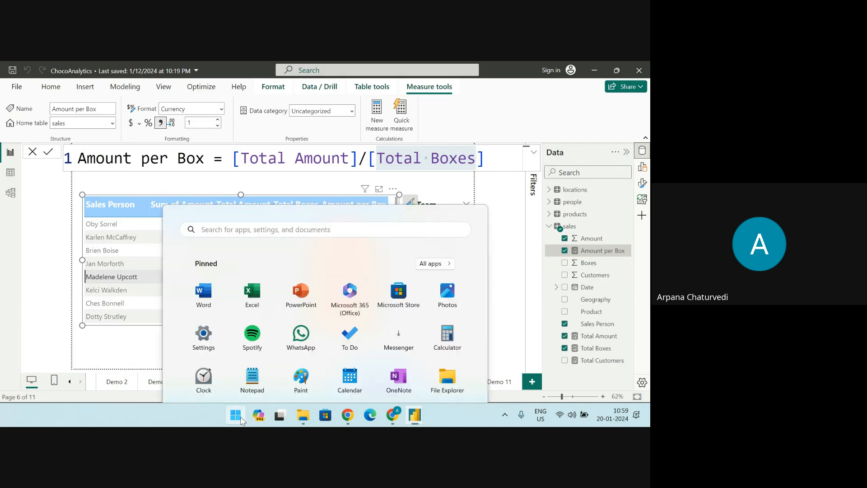
left_click(206, 178)
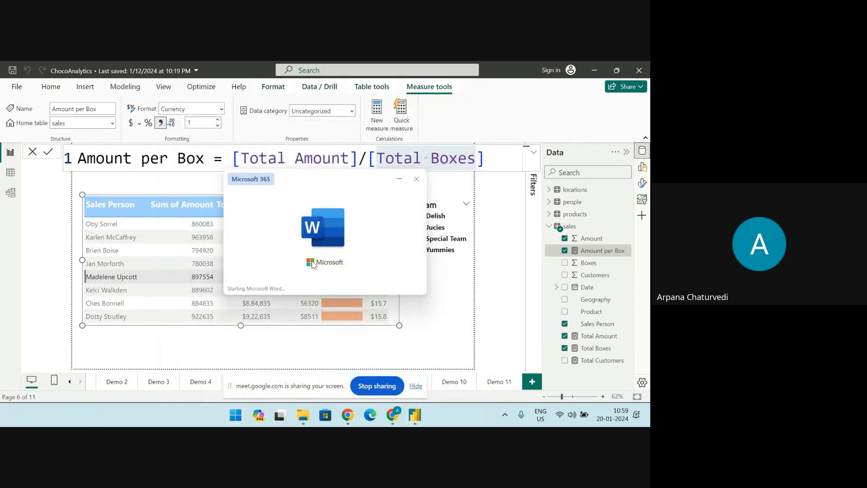
left_click(136, 178)
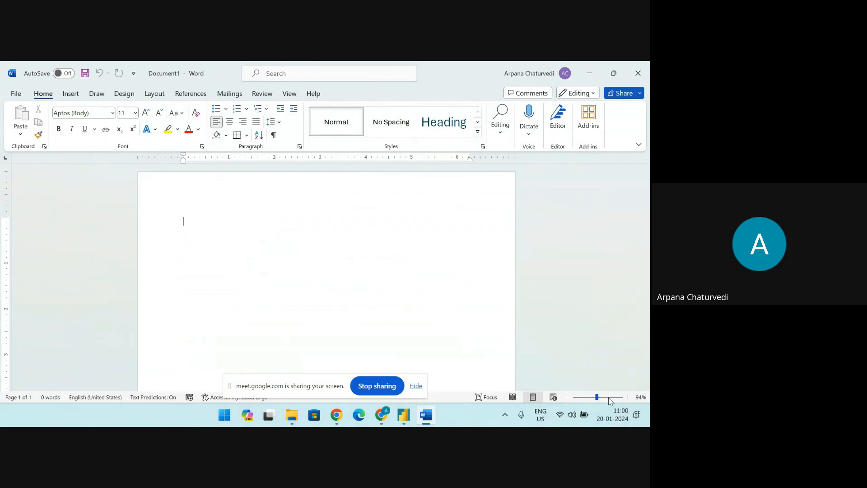
left_click(608, 397)
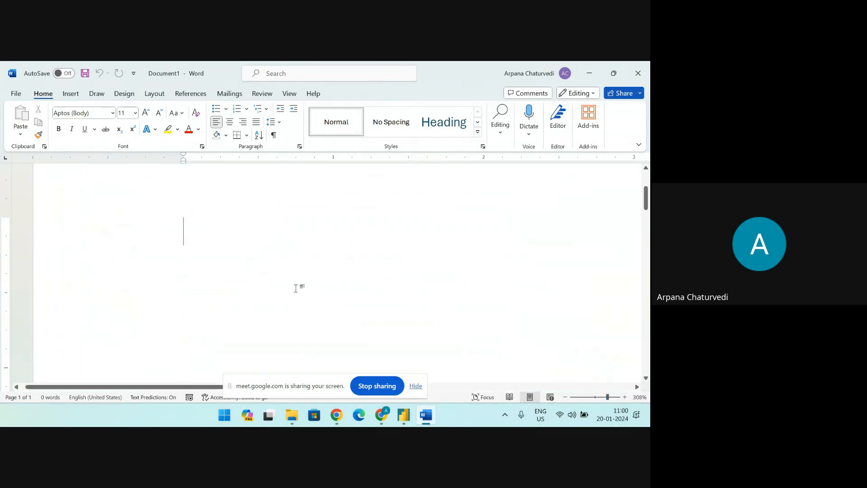
Write "DAX" as the first line of the document and "Data Analysis Expression" on the line below
type("DAX")
key("Return")
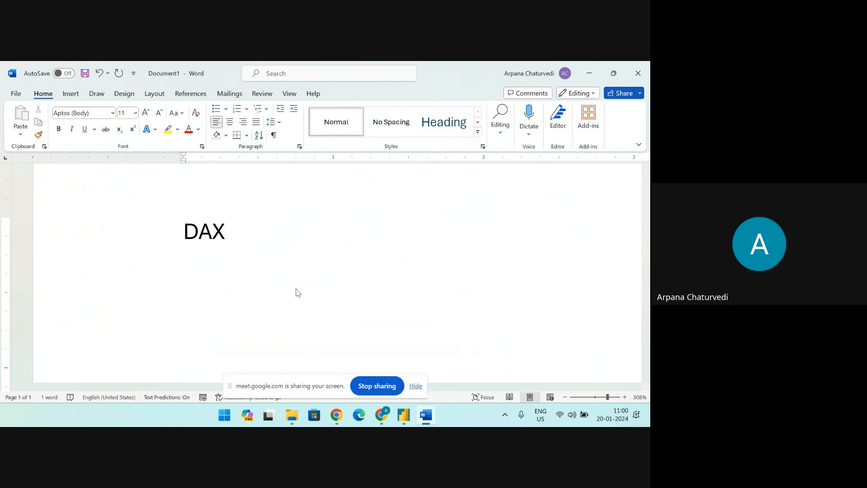
type("Data Analy")
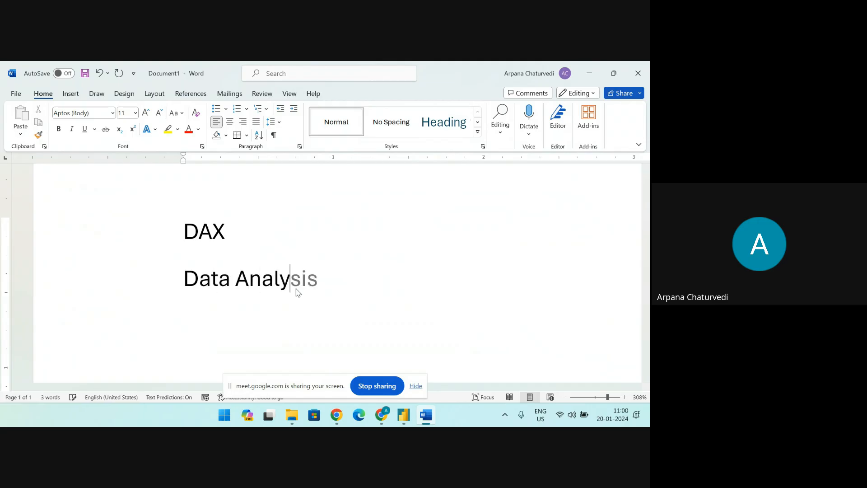
type("sis Exp")
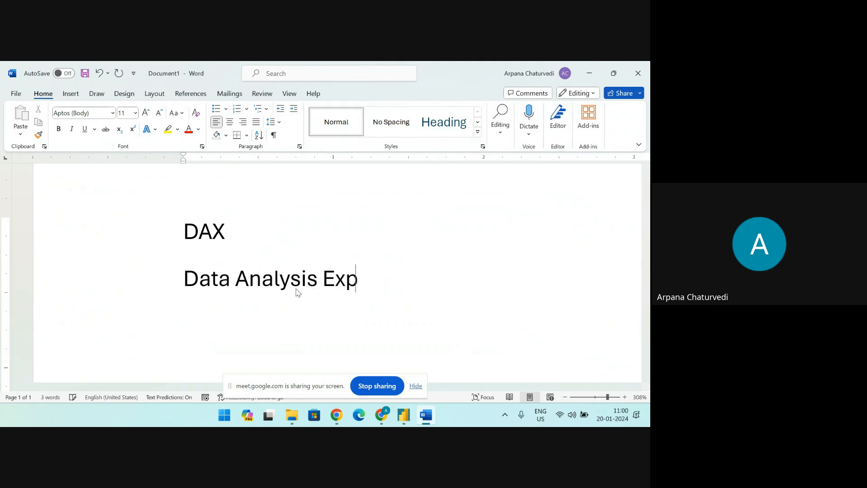
type("ression")
key("Return")
Add the line "Microsoft Website" below the DAX definition
type("Microso")
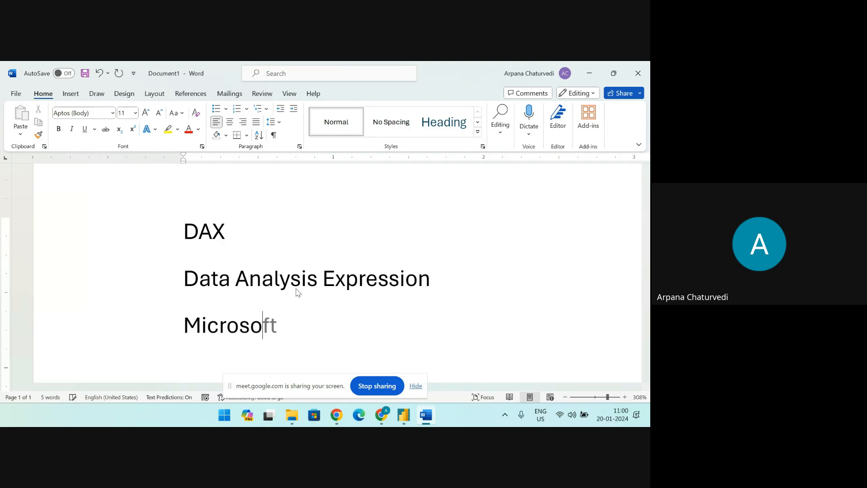
key("Tab")
type("Websi")
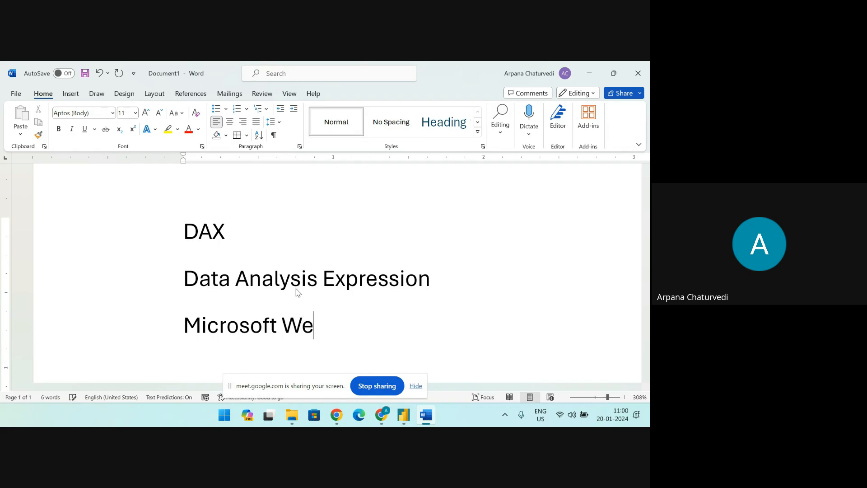
type("te")
key("Return")
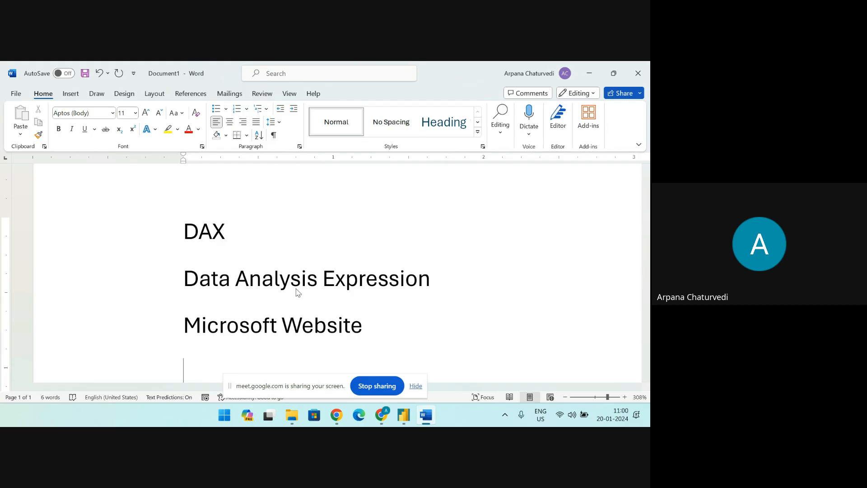
List "Calculated Column", "Measure" and "Calculated" on separate lines below "Microsoft Website"
type("Calculat")
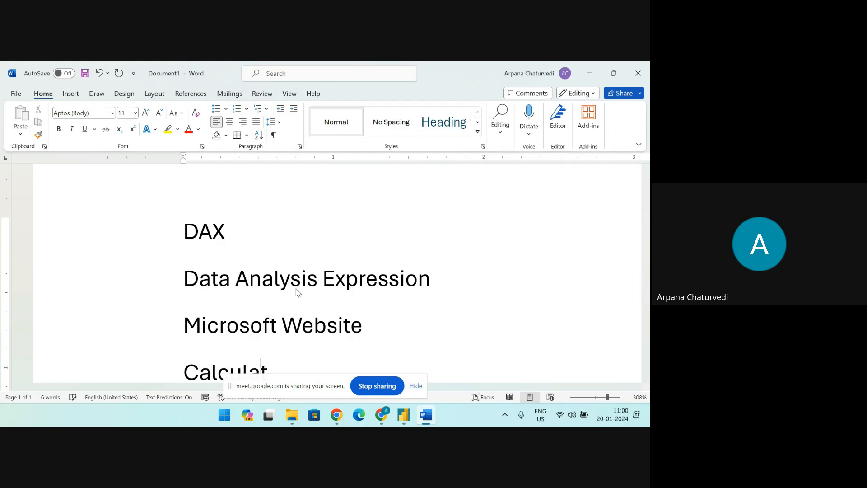
type("ed Column")
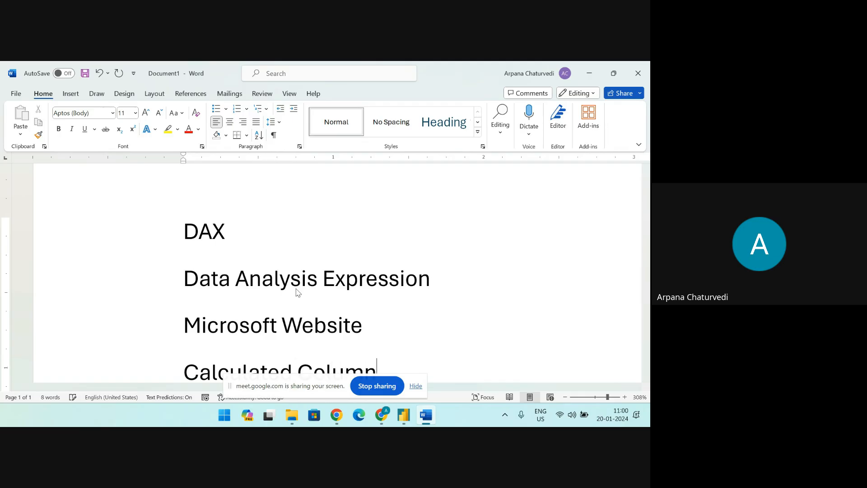
key("Return")
type("Meas")
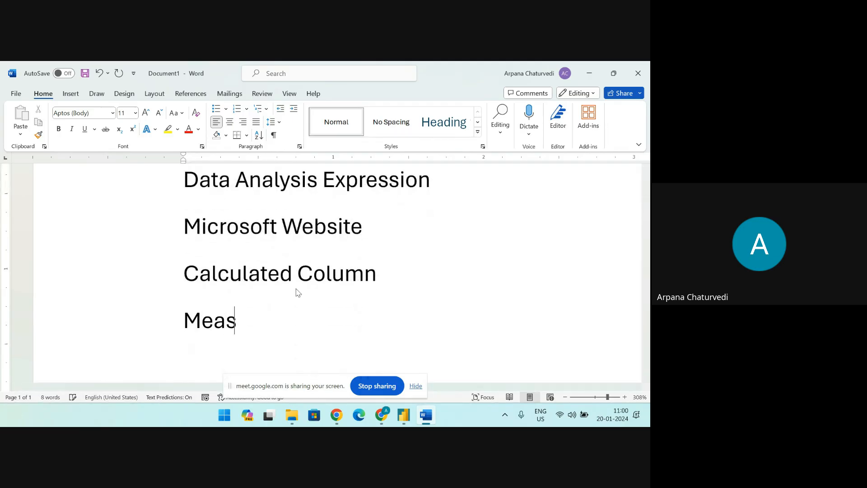
type("ure")
key("Return")
type("Calculate")
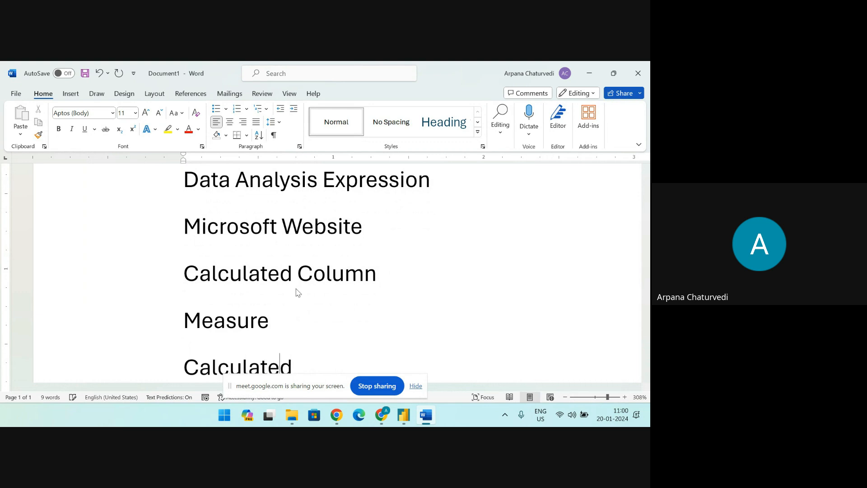
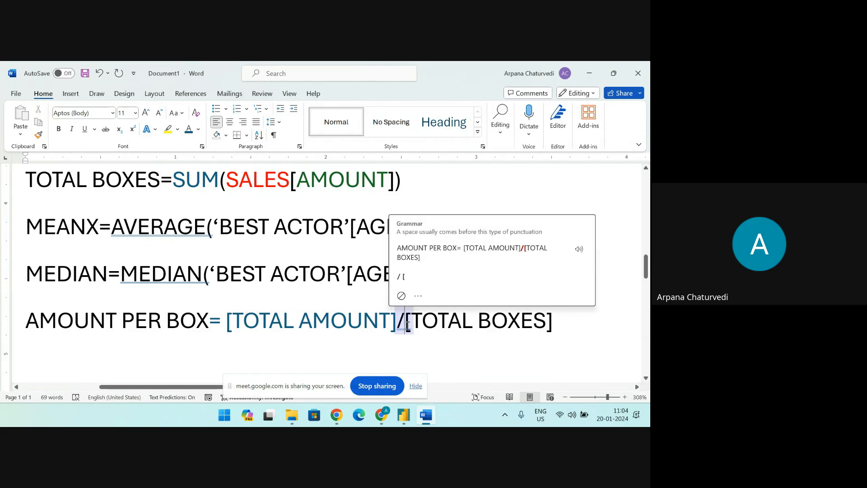
Accept the grammar suggestion that adds a space after the slash in the AMOUNT PER BOX formula and select [TOTAL BOXES]
left_click(497, 249)
left_click_drag(409, 325, 582, 329)
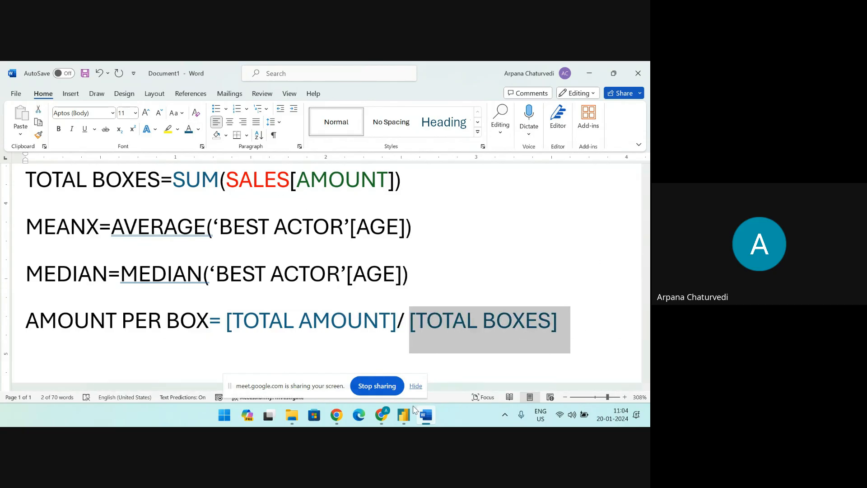
Switch to the ChocoAnalytics report in Power BI and highlight the [Total Amount]/[Total Boxes] expression of the Amount per Box measure
left_click(404, 414)
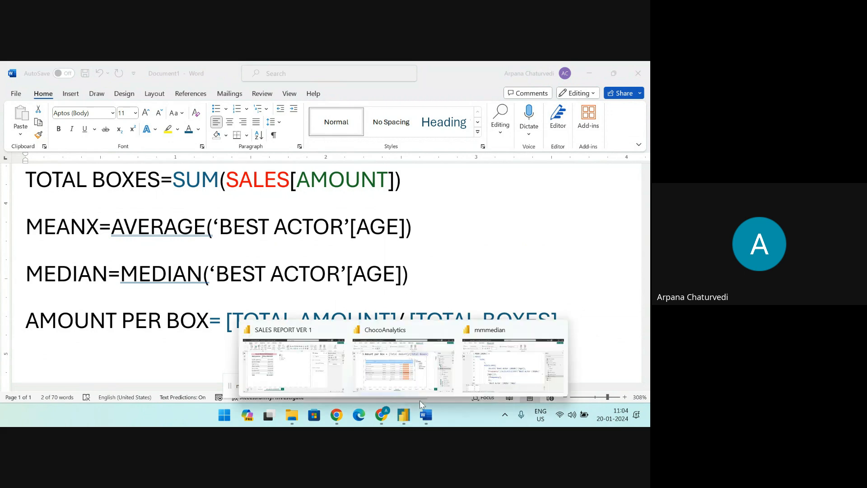
left_click(404, 339)
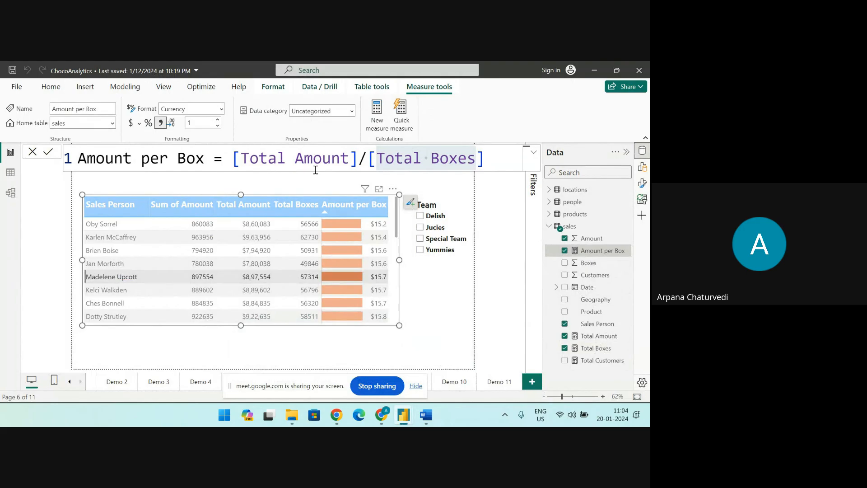
left_click_drag(233, 159, 494, 164)
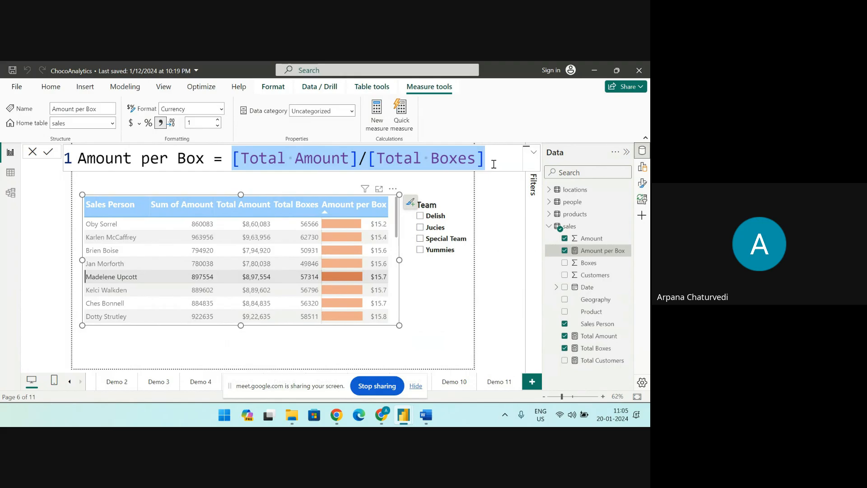
Switch back to Word and compare the general DAX formula pattern with the TOTAL BOXES, MEANX, MEDIAN and AMOUNT PER BOX formulas
left_click(429, 420)
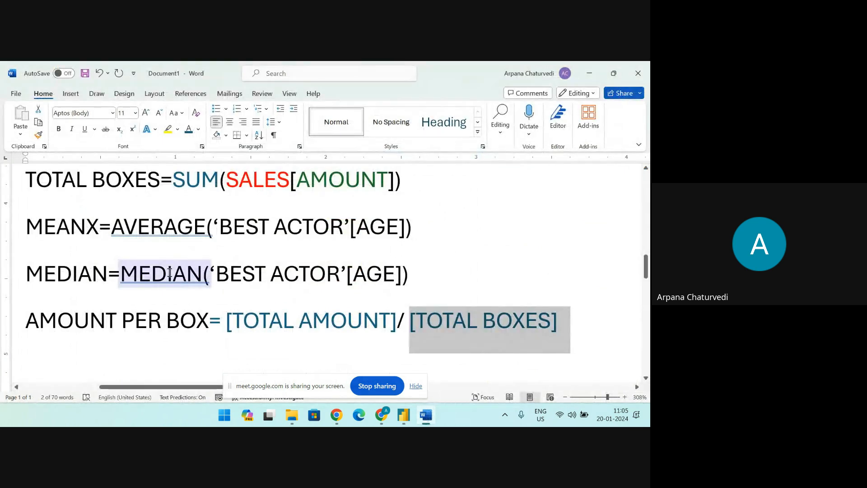
left_click_drag(219, 223, 346, 220)
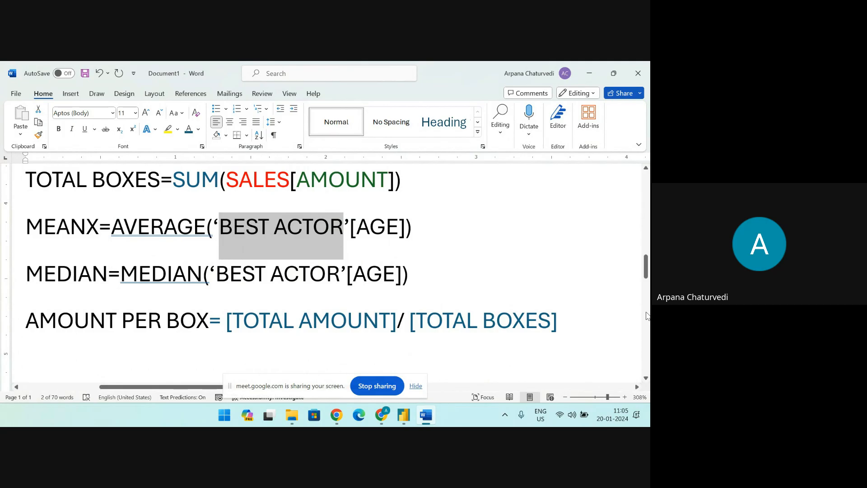
scroll(634, 313, "down", 5)
scroll(566, 346, "up", 10)
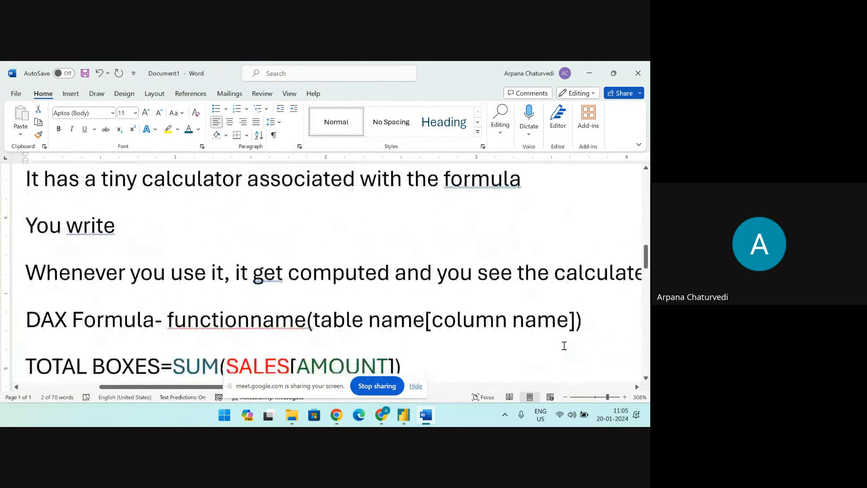
scroll(563, 307, "down", 6)
left_click(568, 266)
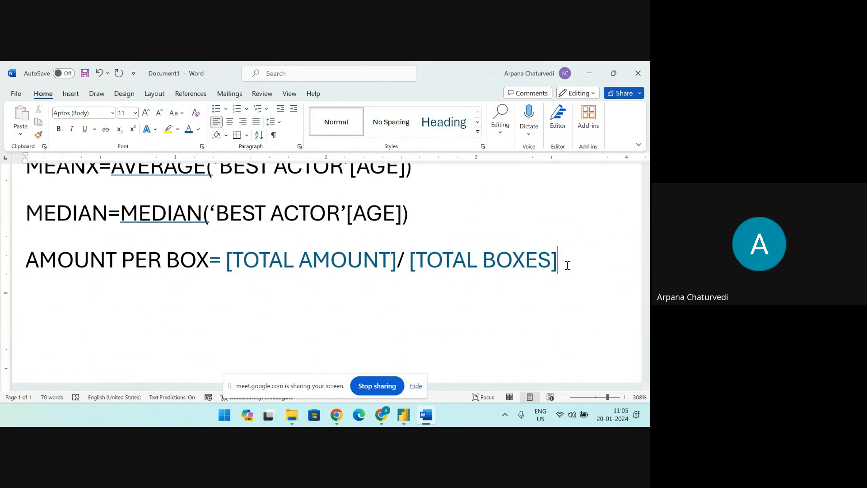
scroll(429, 332, "up", 5)
scroll(253, 333, "down", 2)
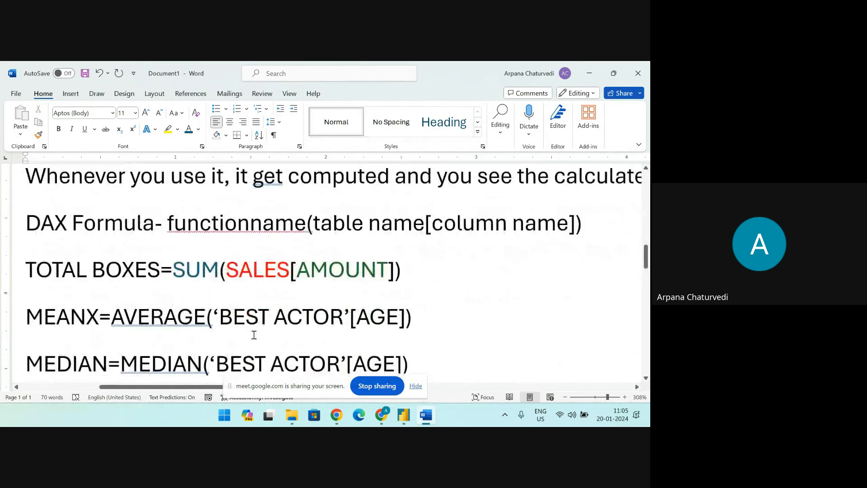
left_click_drag(168, 224, 552, 231)
left_click(316, 224)
scroll(211, 225, "down", 2)
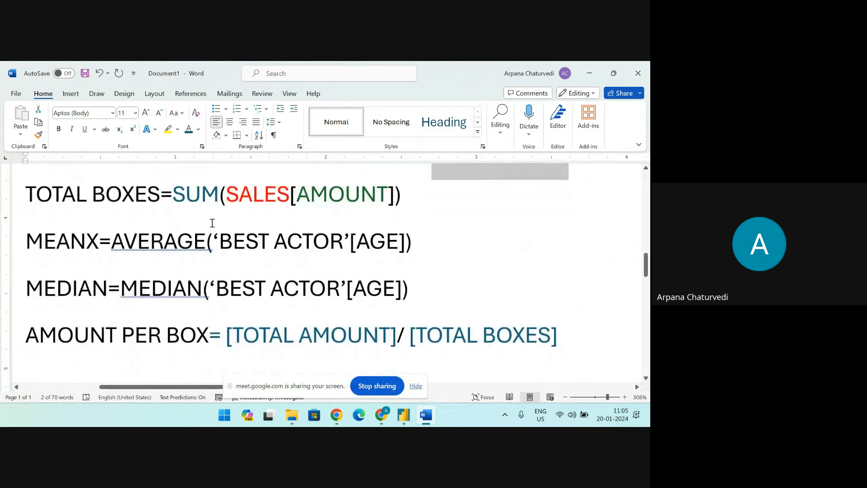
left_click_drag(178, 194, 398, 195)
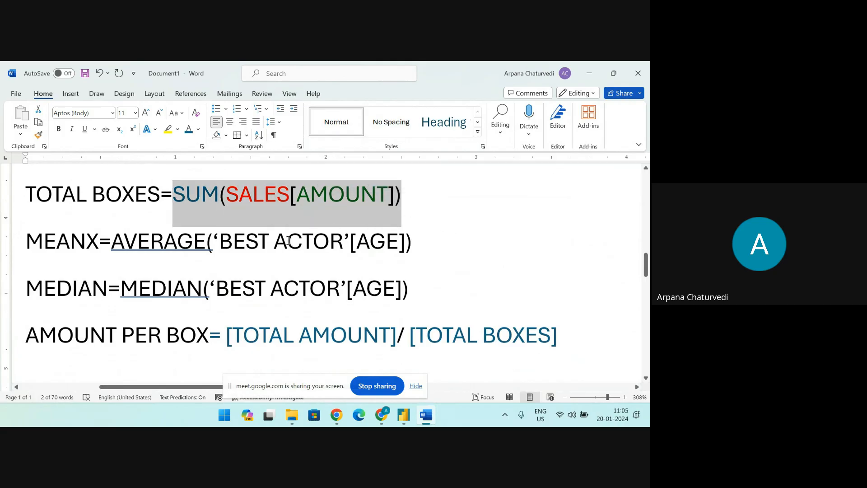
scroll(344, 222, "down", 4)
scroll(345, 221, "up", 4)
left_click_drag(111, 241, 384, 244)
left_click(248, 245)
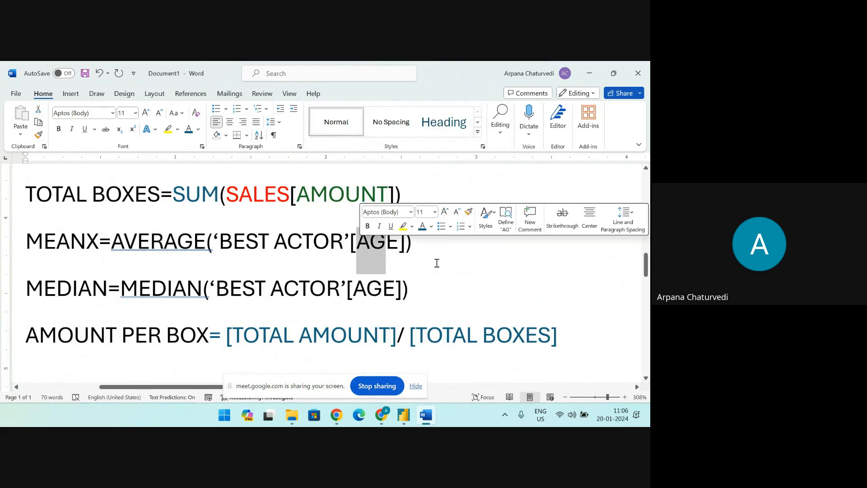
Below the AMOUNT PER BOX formula, add the note "WHENEVER YOU ARE USING MEASURES THEN YOU WILL NOT USE" with "TABLE NAME" on the following line
scroll(348, 262, "down", 4)
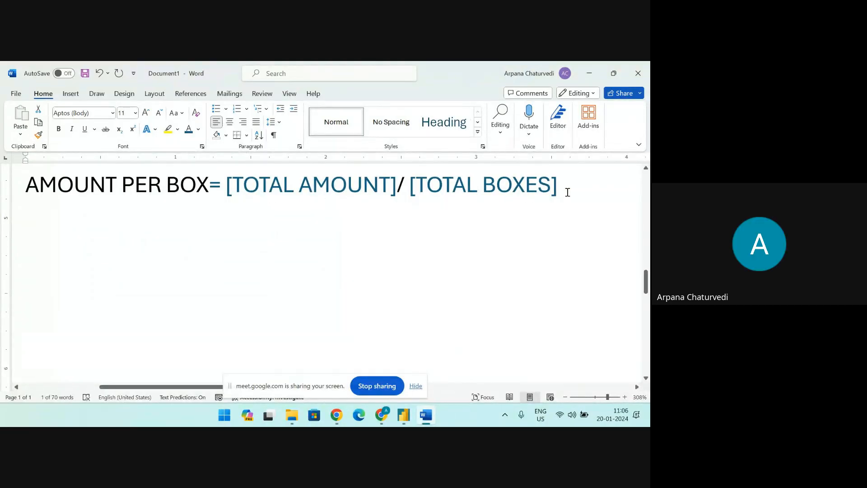
left_click(576, 185)
key("Return")
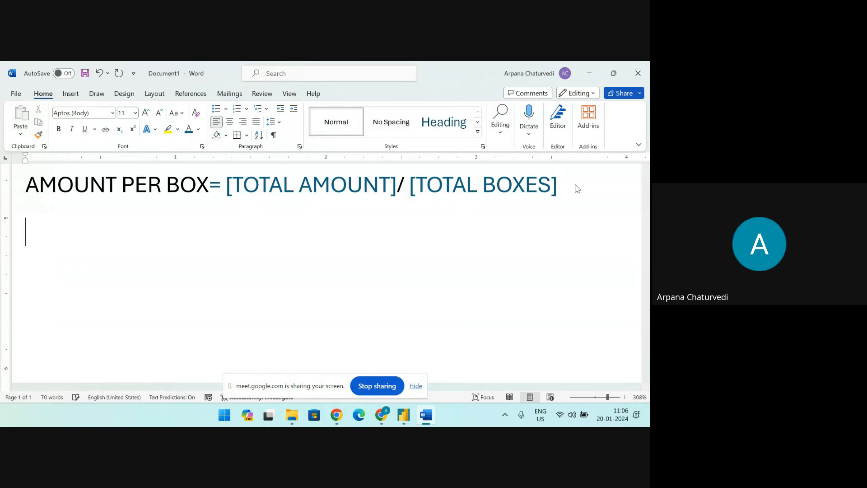
type("WHENEV")
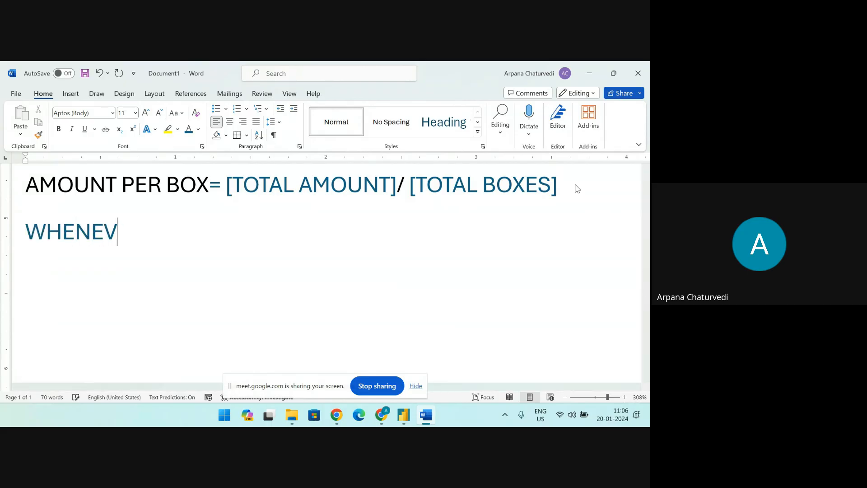
type("ER YOU ARE ")
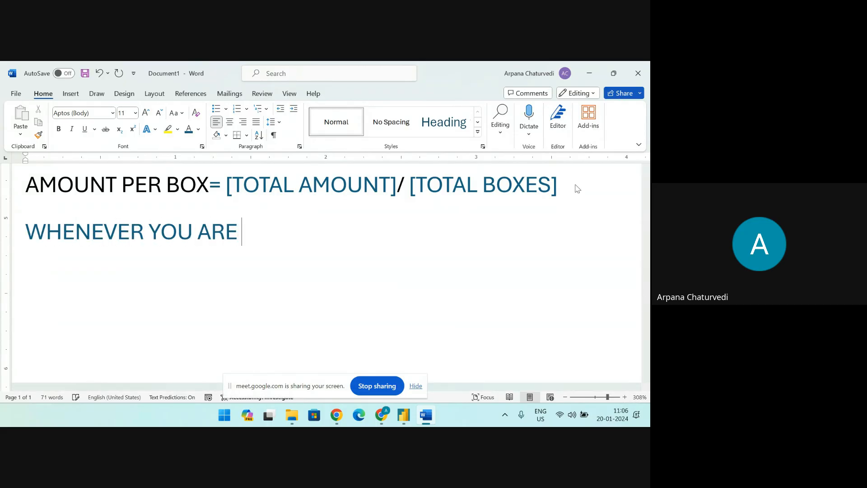
type("USING MEASURES")
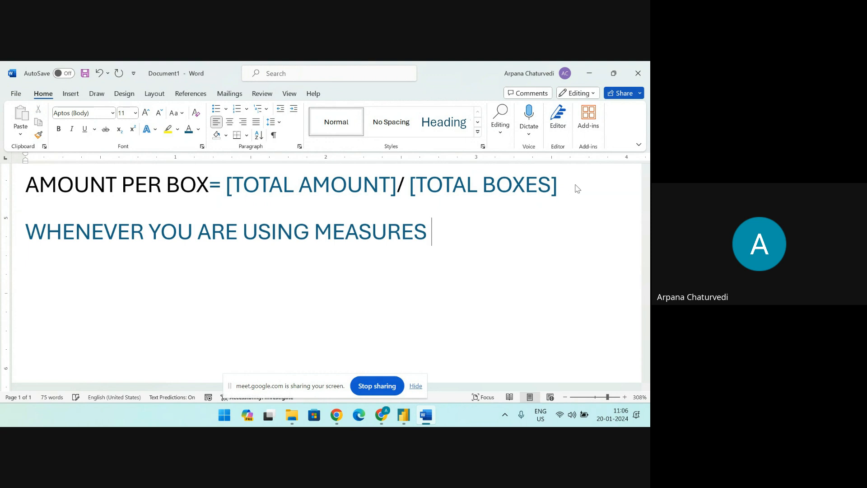
type("THEN YOU WI")
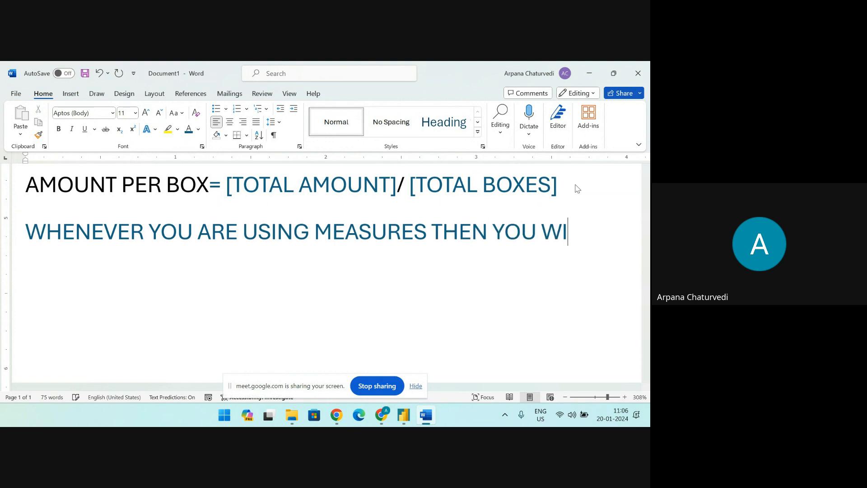
type("LL NOT USE")
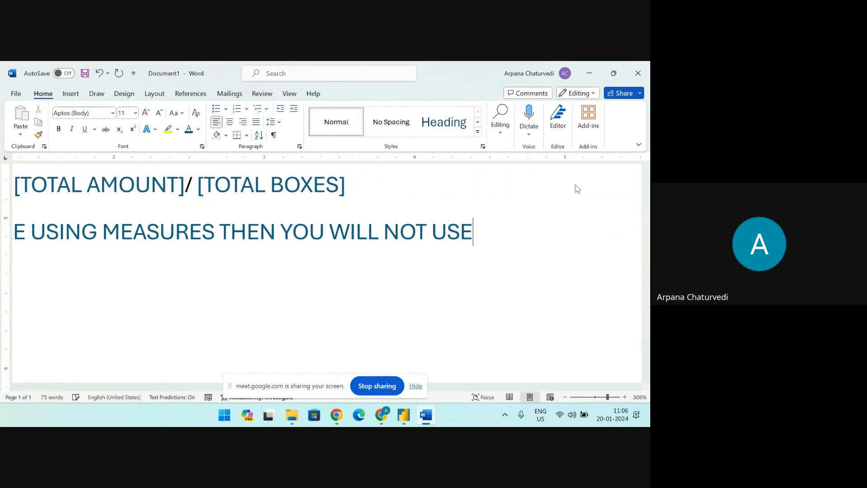
key("Return")
type("TABLE NAM")
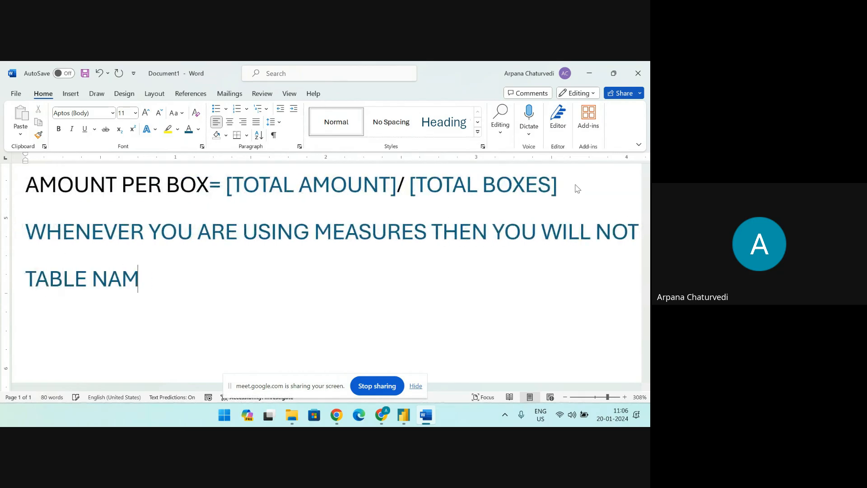
type("E")
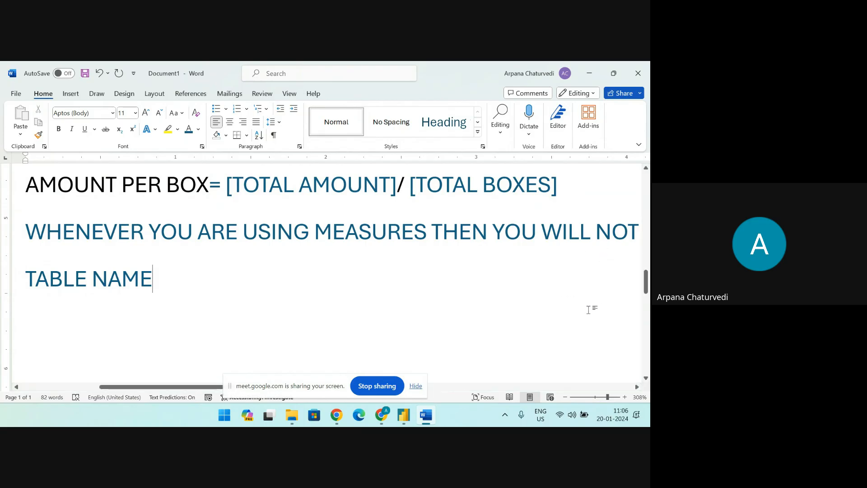
Switch to the ChocoAnalytics report in Power BI and start a new measure called AMT PER BOX in the sales table
mouse_move(403, 415)
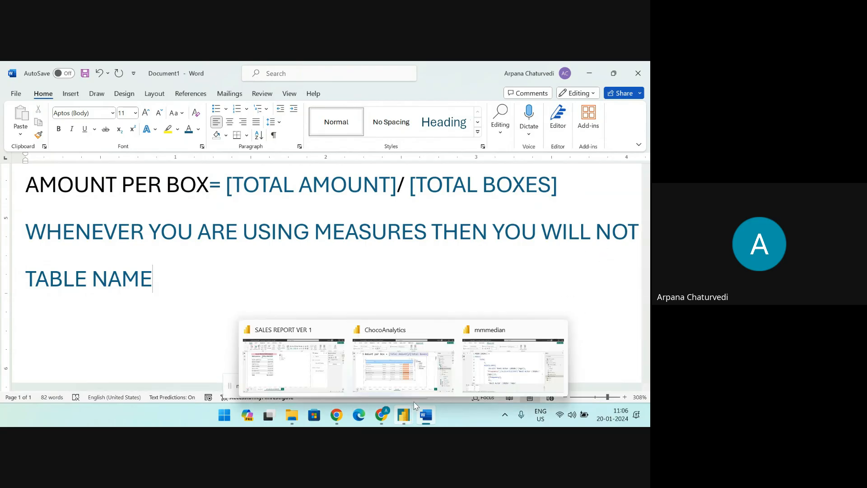
left_click(408, 333)
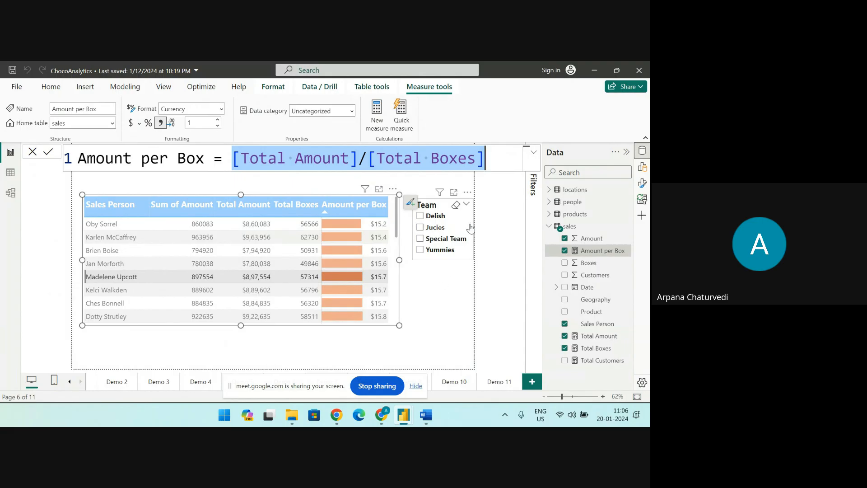
left_click(503, 163)
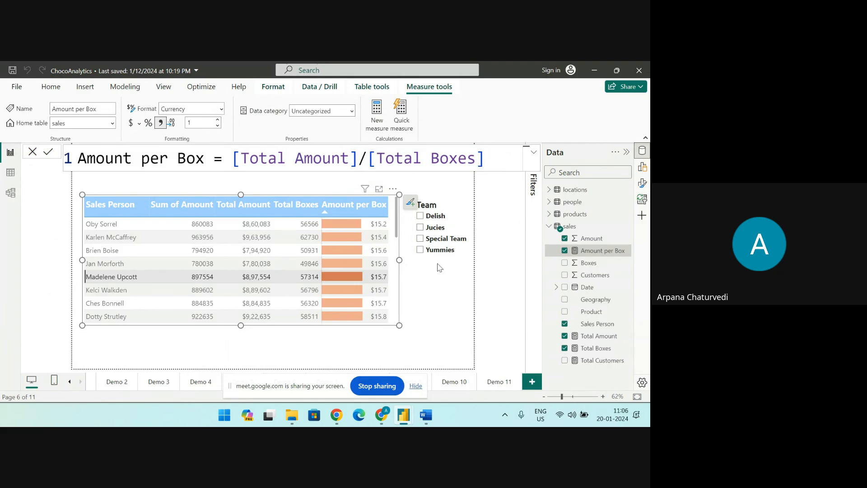
left_click(512, 306)
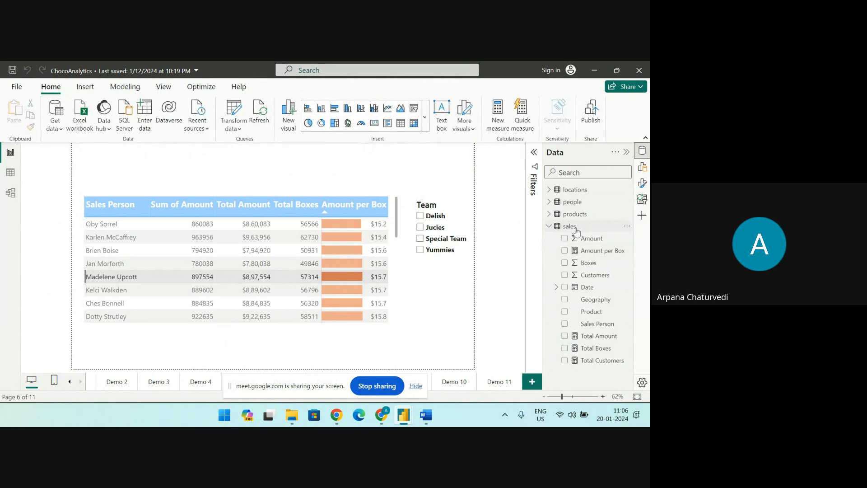
left_click(628, 228)
key("Escape")
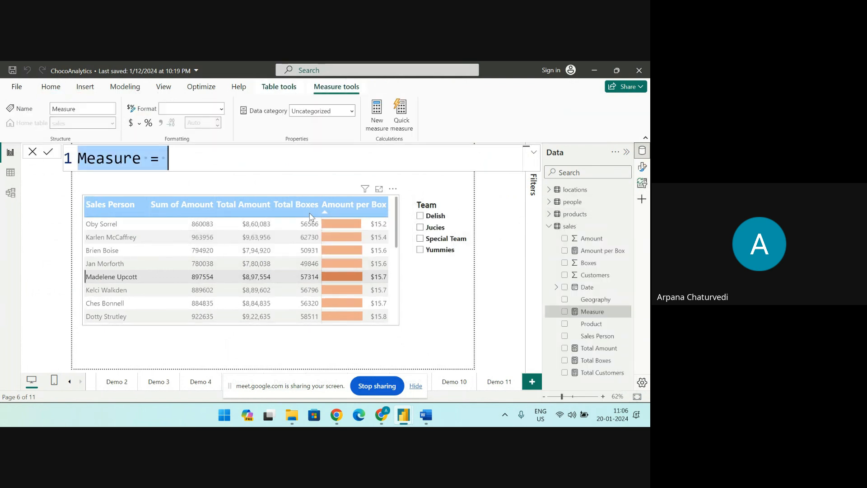
type("AMT ")
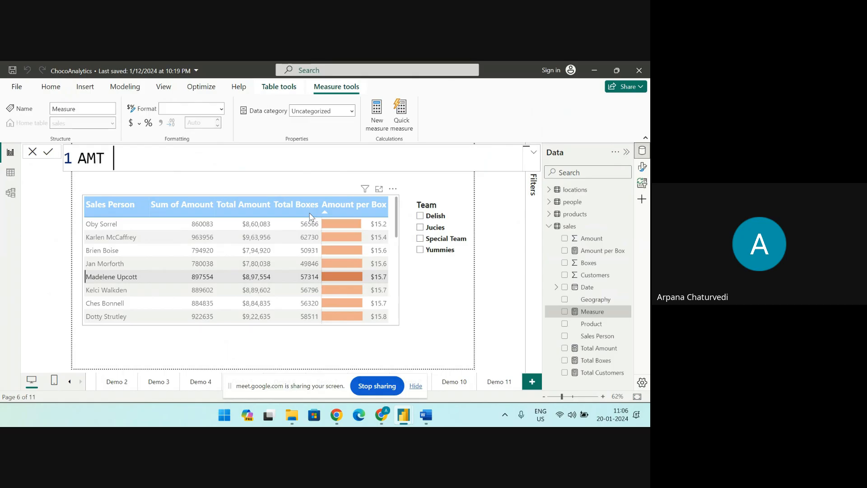
type("PER BOX")
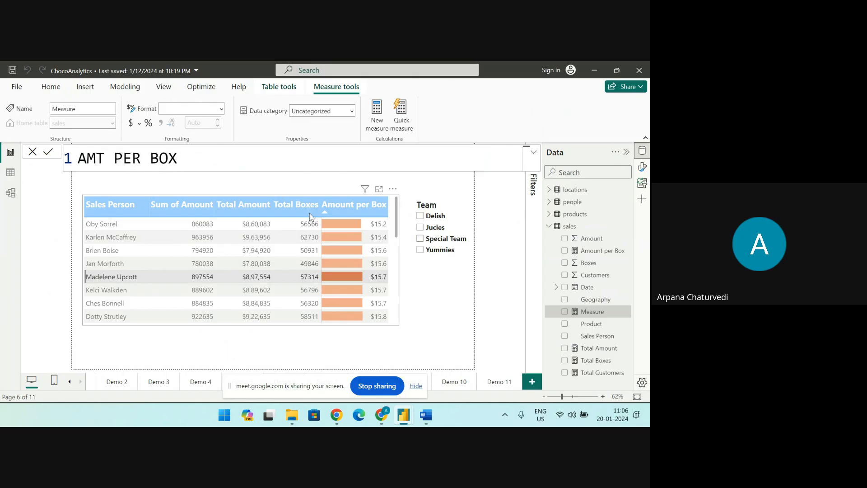
type("=DIVIDE")
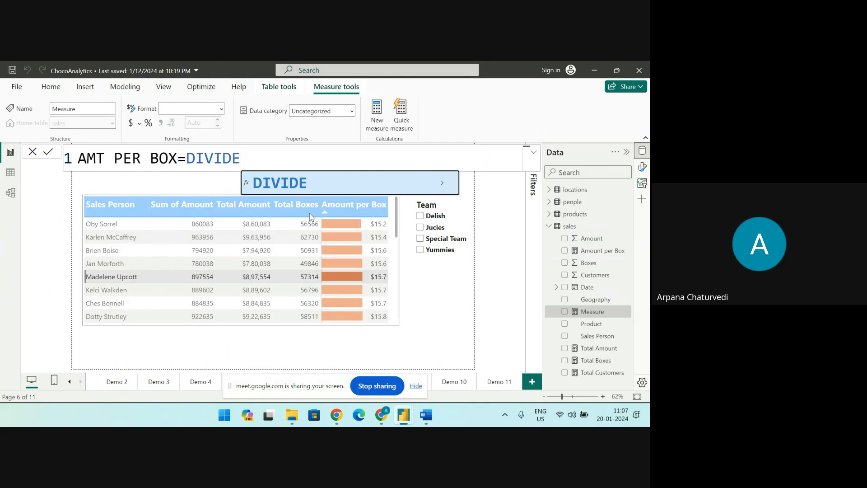
type("(")
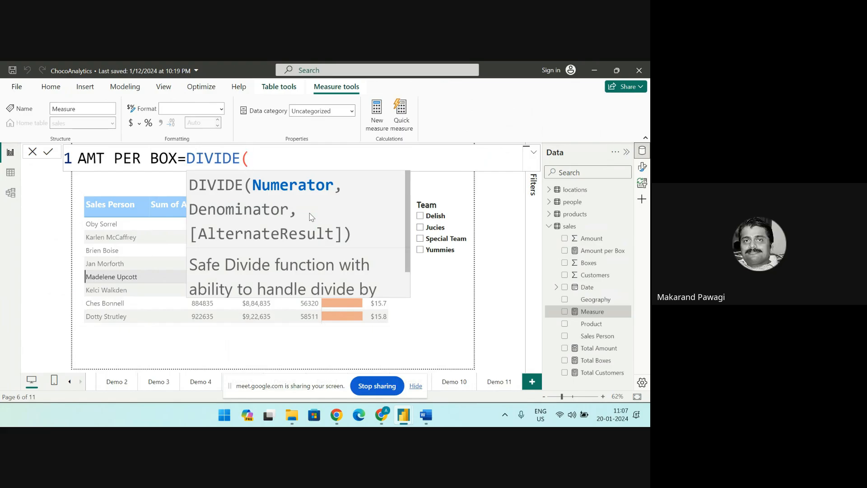
Define the AMT PER BOX measure as DIVIDE([Total Amount],[Total Boxes]) and commit it
type("T")
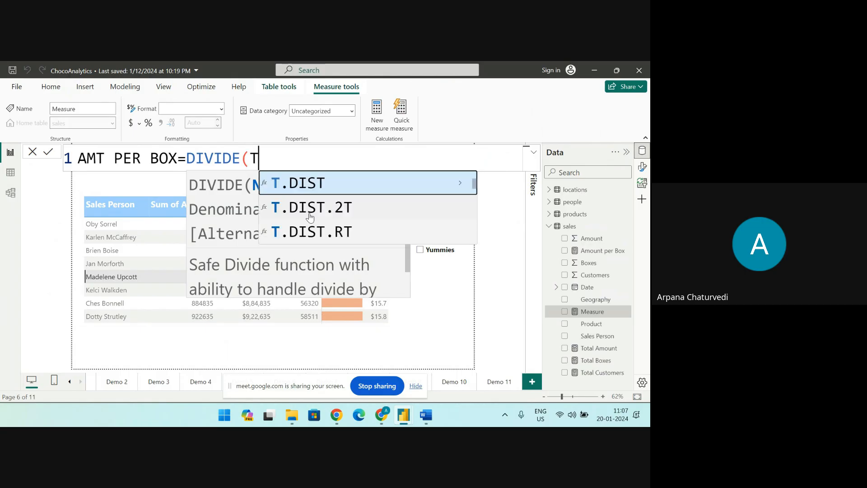
type("OTA")
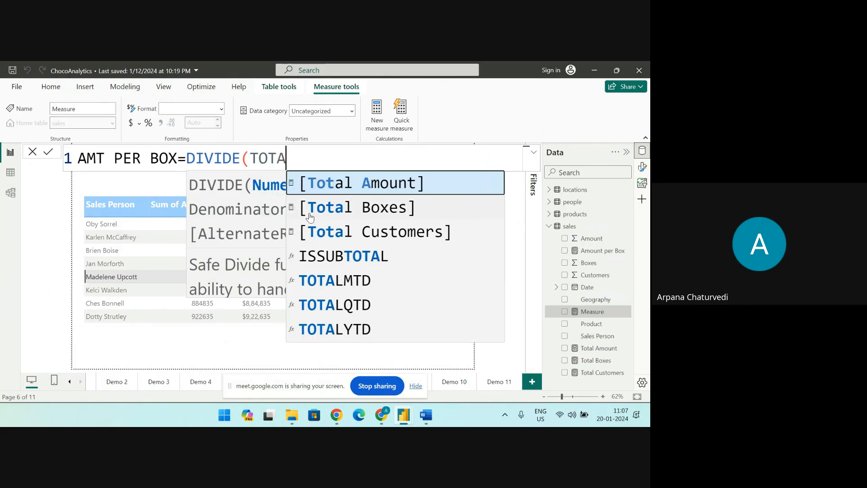
left_click(370, 185)
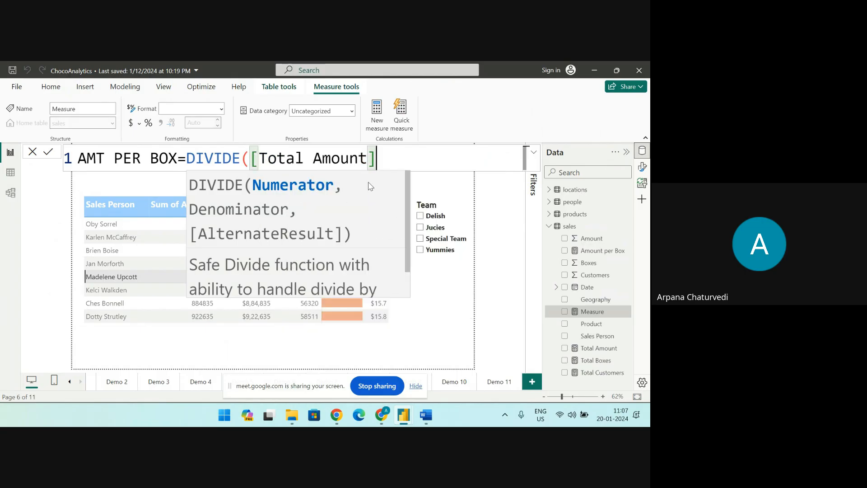
type(",")
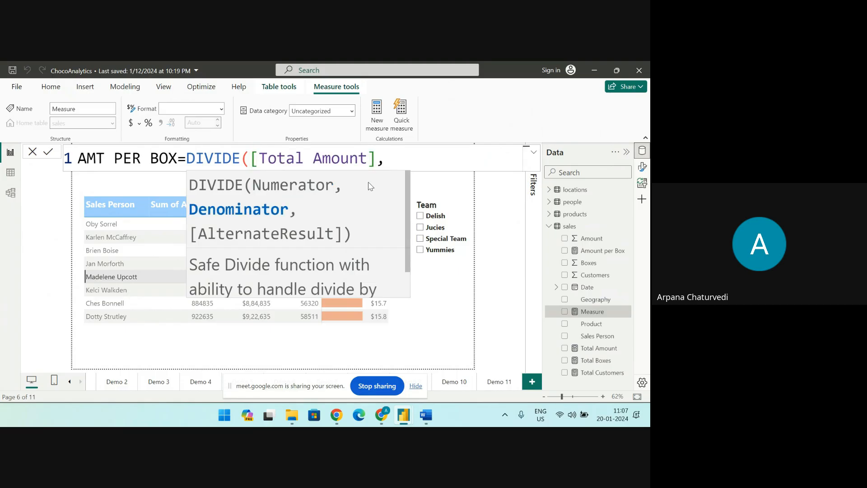
type("TOT")
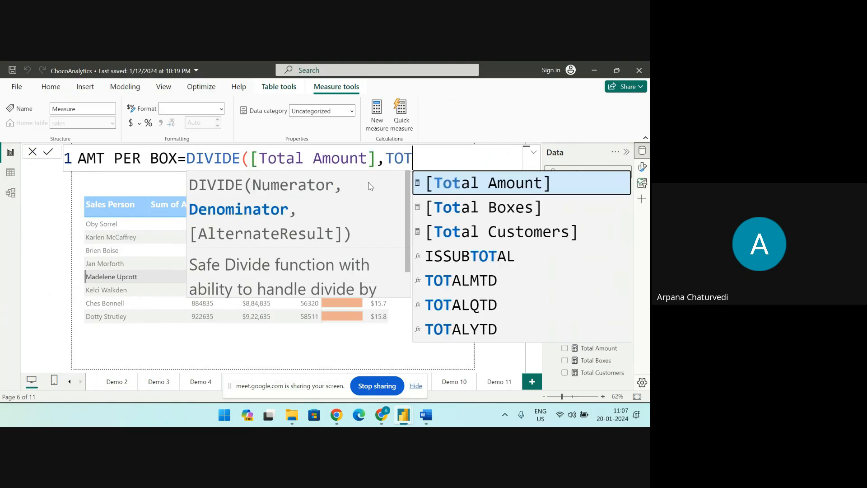
left_click(482, 208)
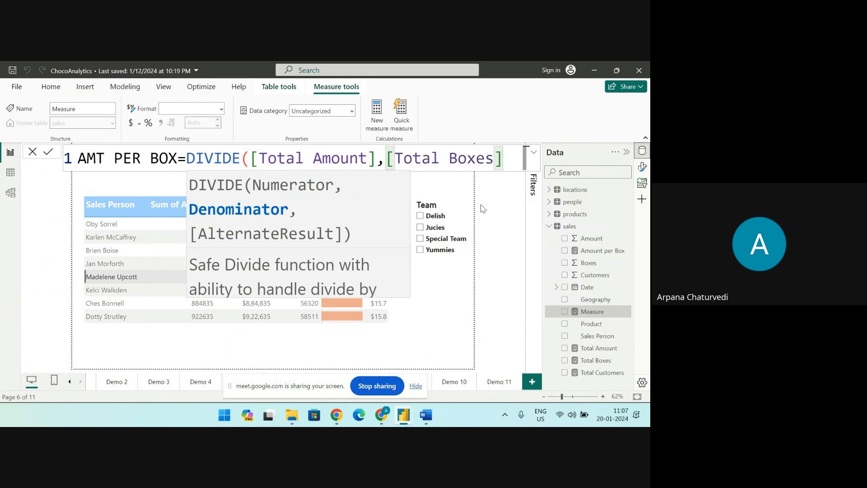
type(")")
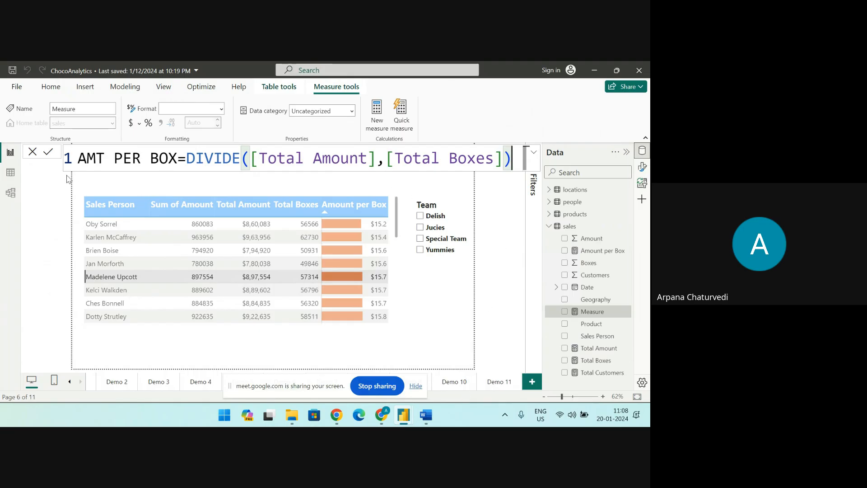
left_click(48, 153)
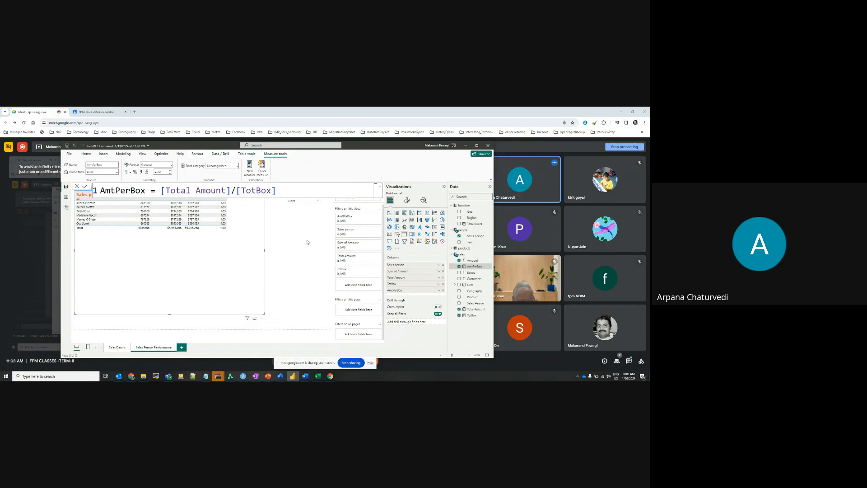
Check the underlying sales table data, then sort the Sales Person Performance table by Total Amount in ascending order
left_click(319, 203)
left_click(67, 199)
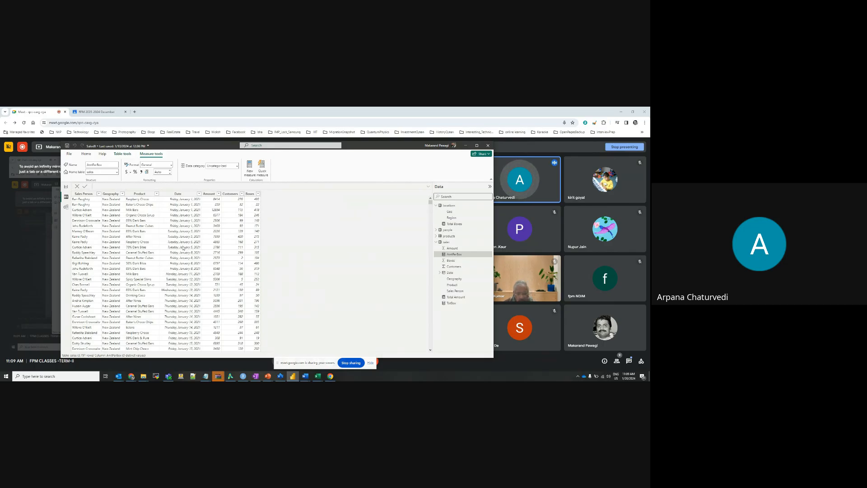
left_click(66, 187)
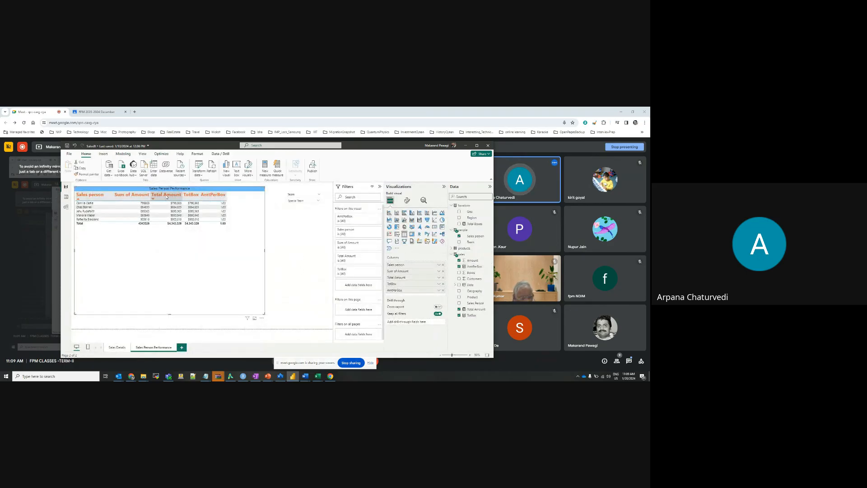
left_click(166, 197)
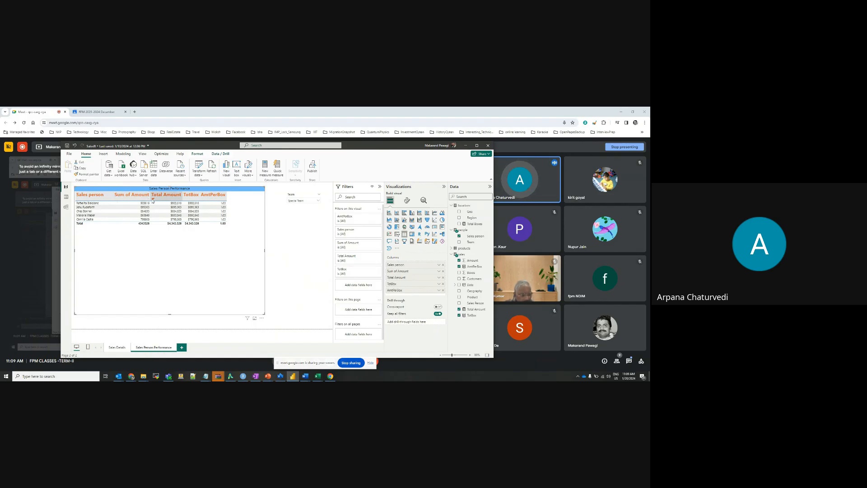
left_click(166, 197)
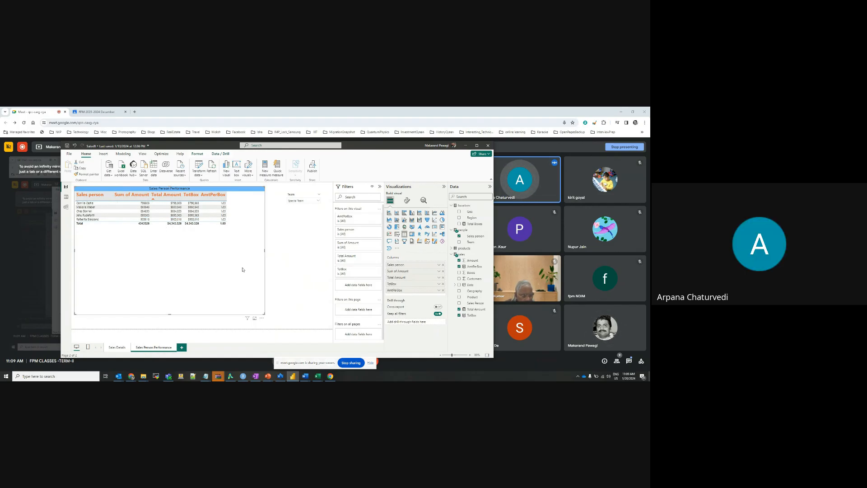
Compare the formulas of the Total Amount and TotBox measures in the sales table
left_click(475, 309)
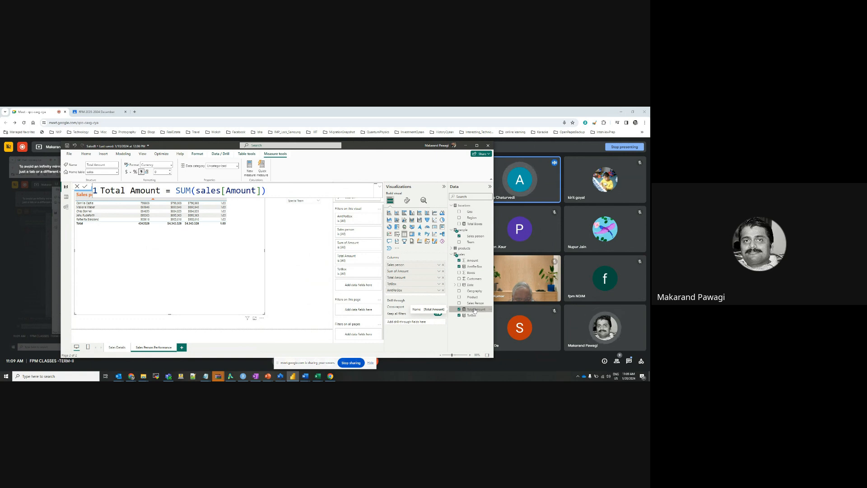
left_click(474, 316)
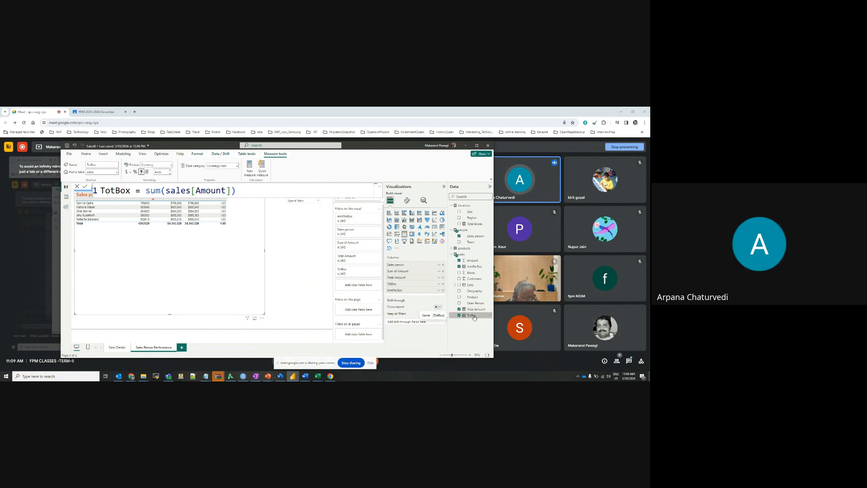
left_click(476, 310)
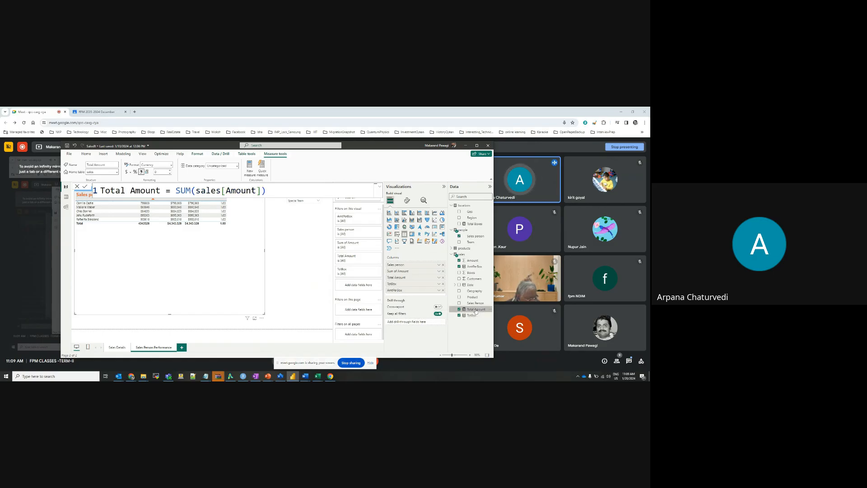
Correct the TotBox measure so that it sums sales[Boxes], and commit the formula
left_click(475, 316)
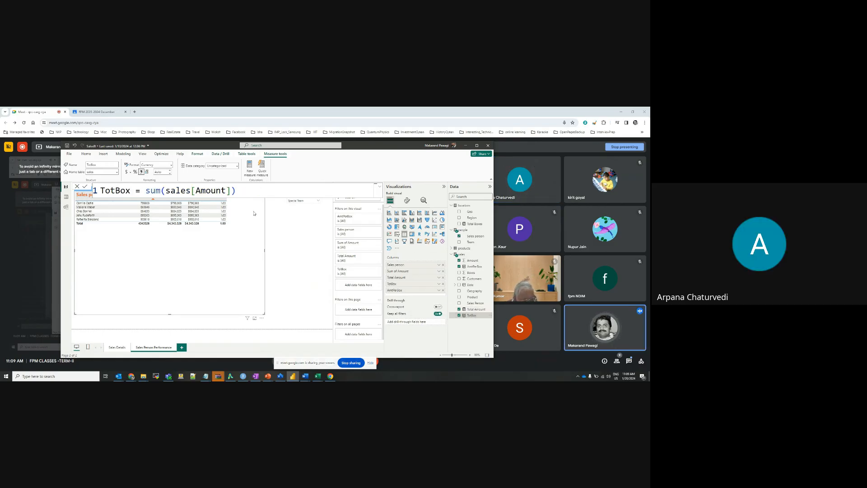
left_click(226, 193)
key("BackSpace")
key("BackSpace")
key("BackSpace")
key("BackSpace")
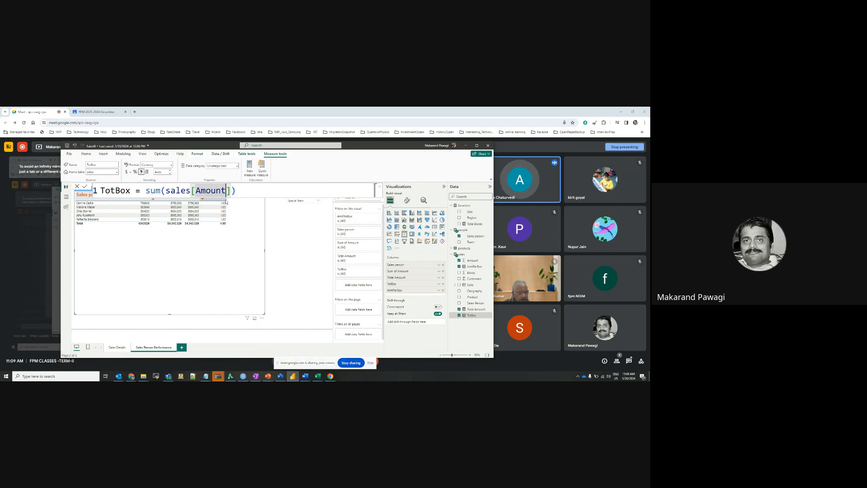
key("BackSpace")
key("BackSpace")
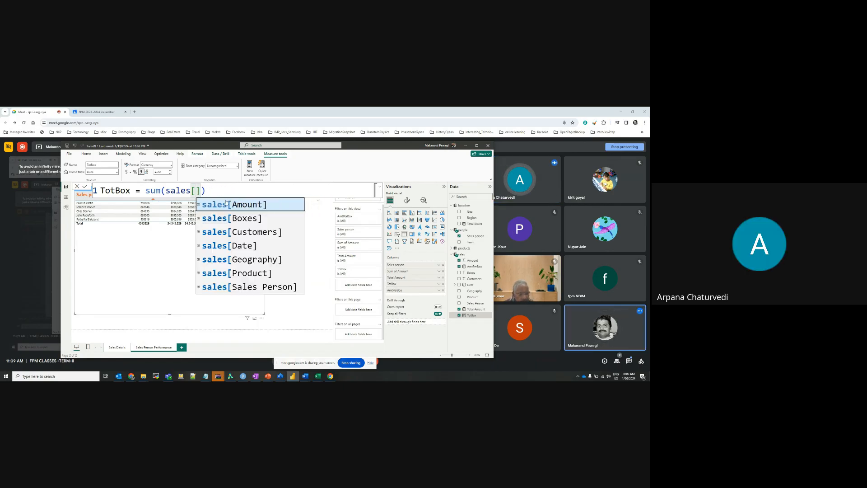
key("Down")
key("Tab")
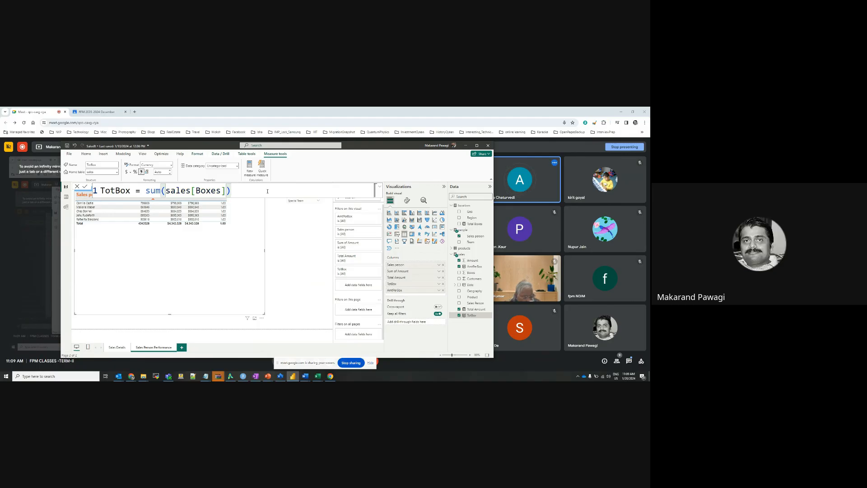
key("Return")
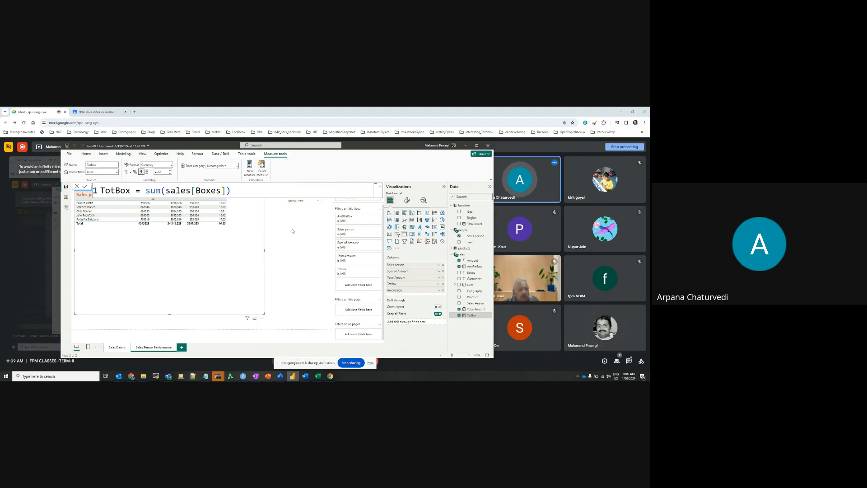
Narrow the Sales Person Performance table visual so its width fits the columns
left_click(291, 237)
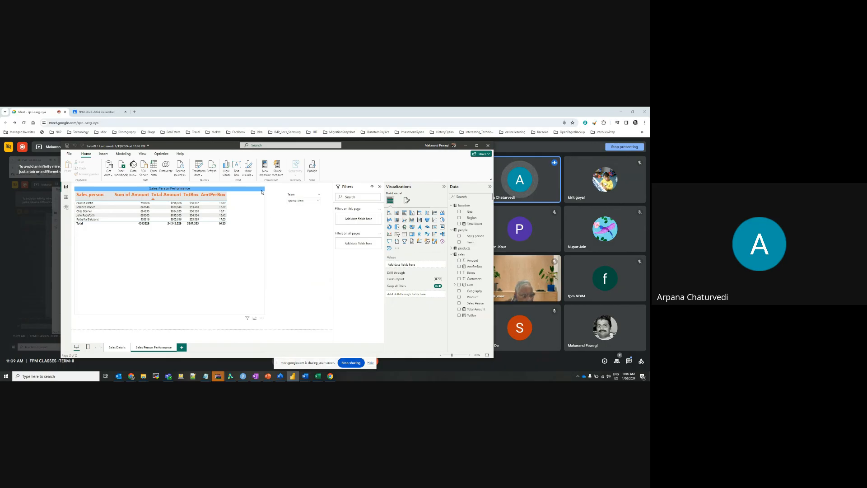
left_click(266, 256)
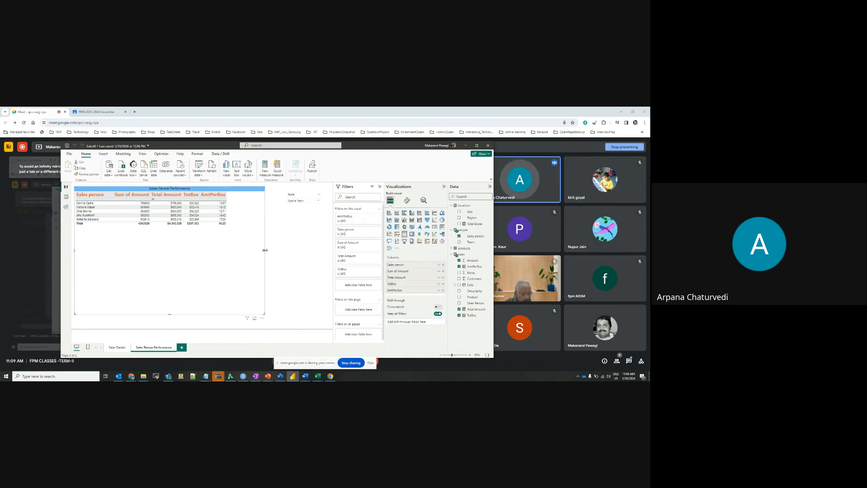
left_click_drag(265, 250, 229, 252)
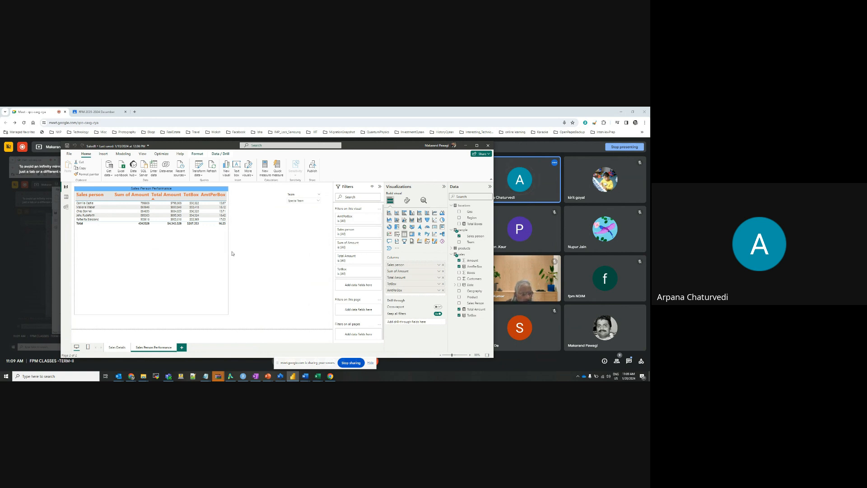
left_click(282, 260)
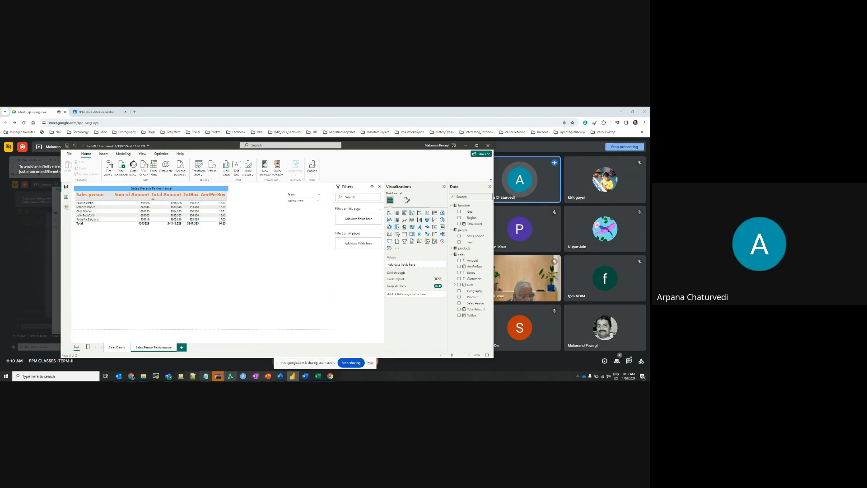
Return to the Google Meet window and stop sharing this screen
mouse_move(230, 376)
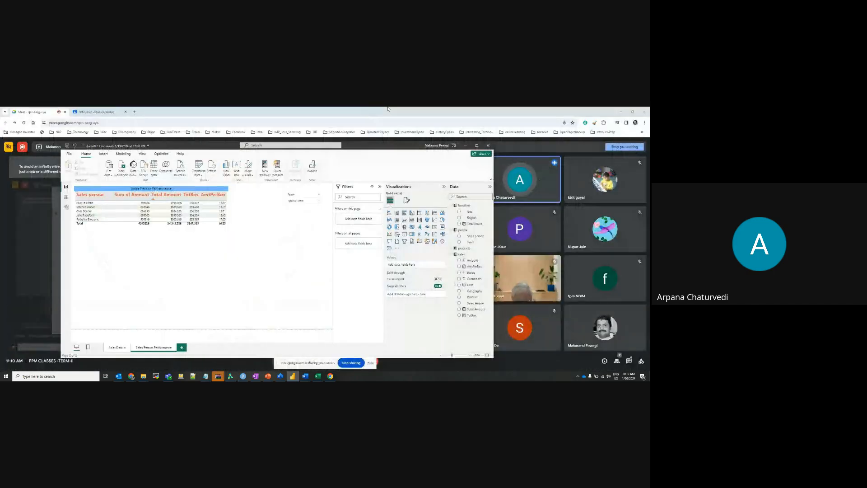
left_click(388, 108)
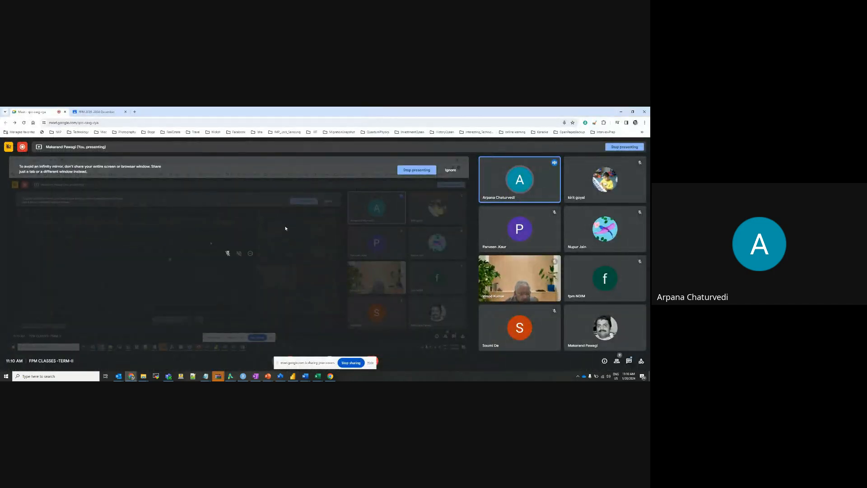
left_click(351, 364)
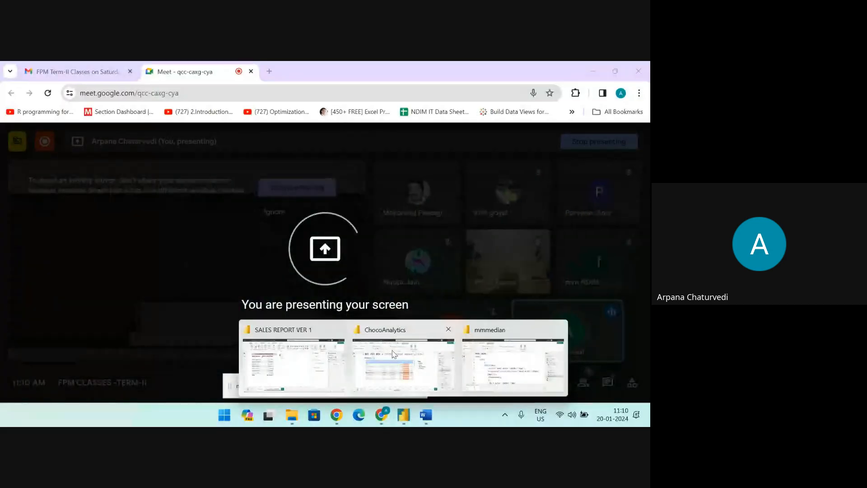
Minimise the meeting browser window and switch to the ChocoAnalytics report in Power BI
left_click(378, 331)
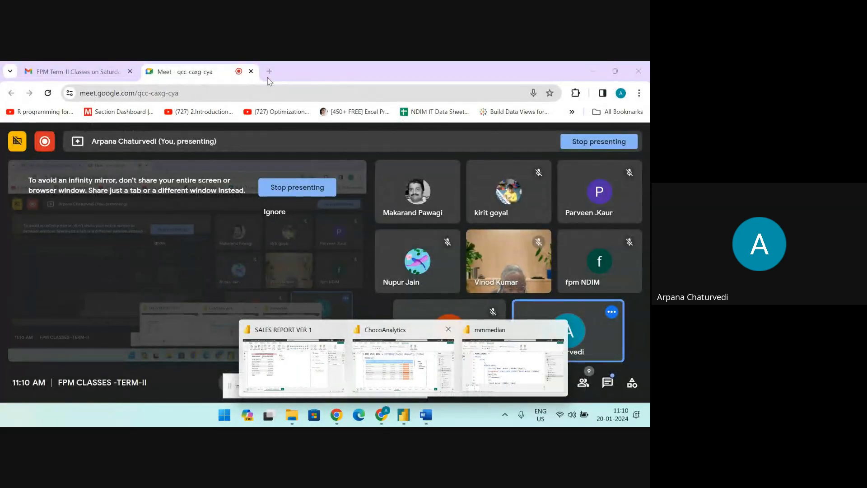
left_click(589, 69)
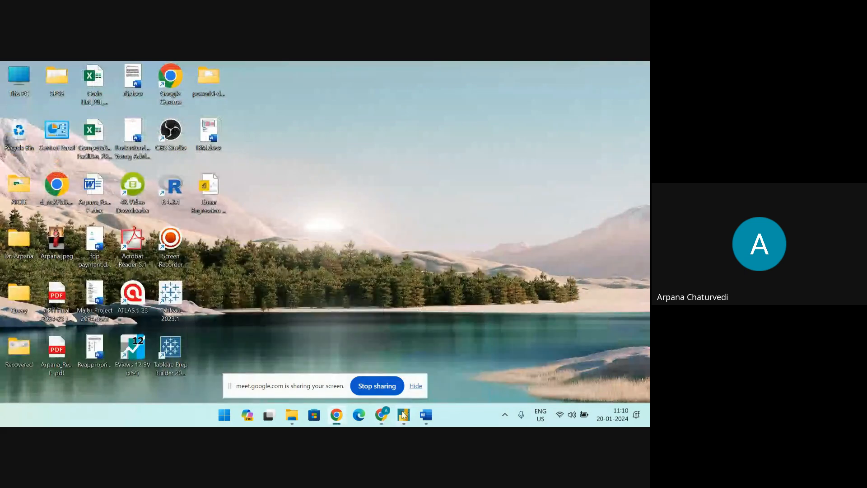
mouse_move(403, 415)
left_click(409, 343)
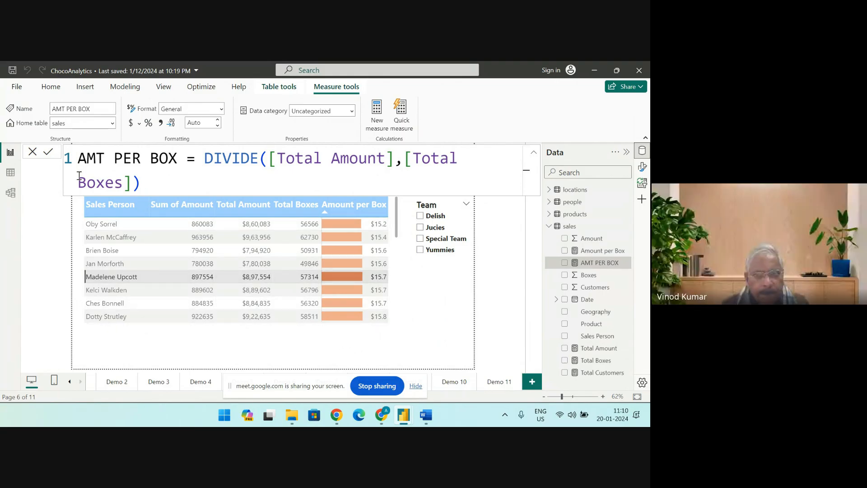
Close the AMT PER BOX formula editor and filter the sales person table to Special Team
left_click(32, 152)
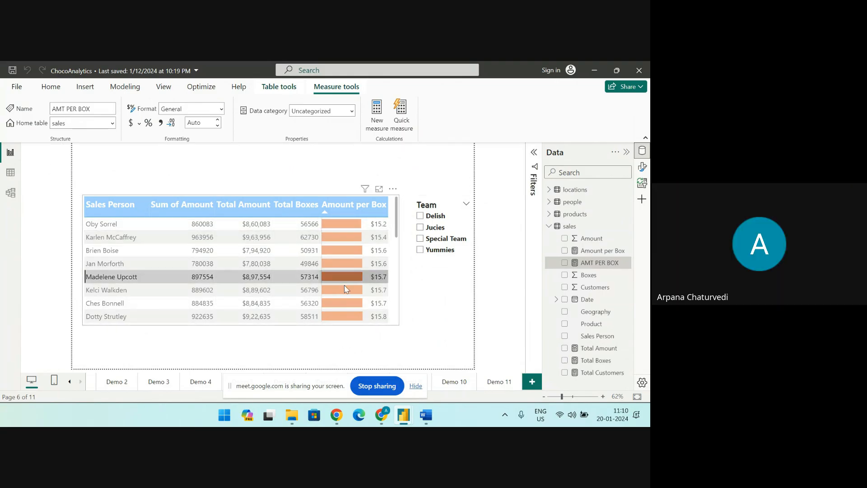
left_click(420, 240)
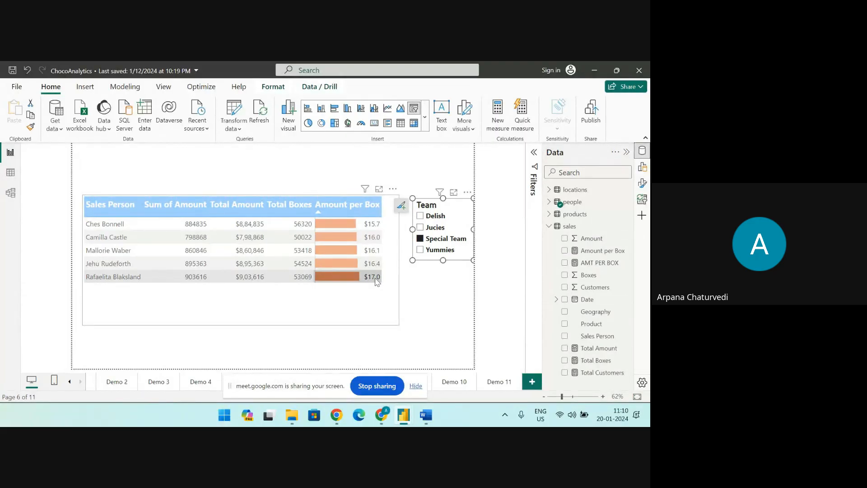
Filter the sales person table by the Yummies, Delish and Jucies teams in turn, leaving Jucies selected
left_click(420, 251)
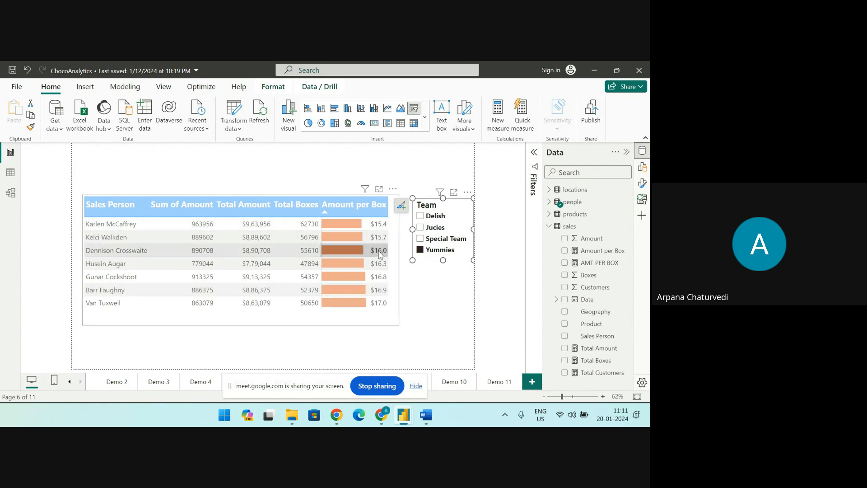
left_click(420, 216)
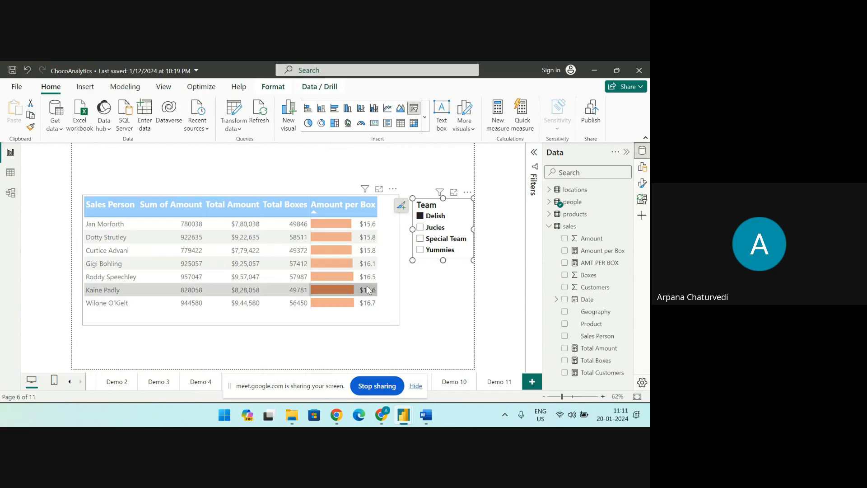
left_click(420, 227)
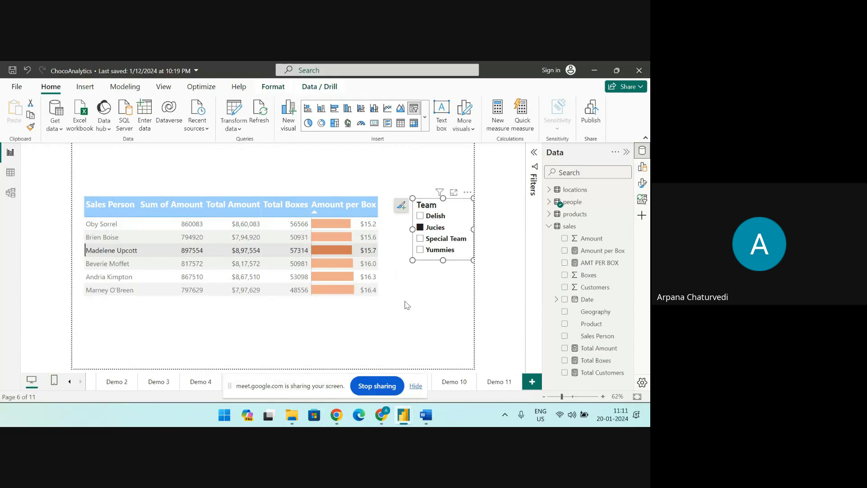
left_click(395, 258)
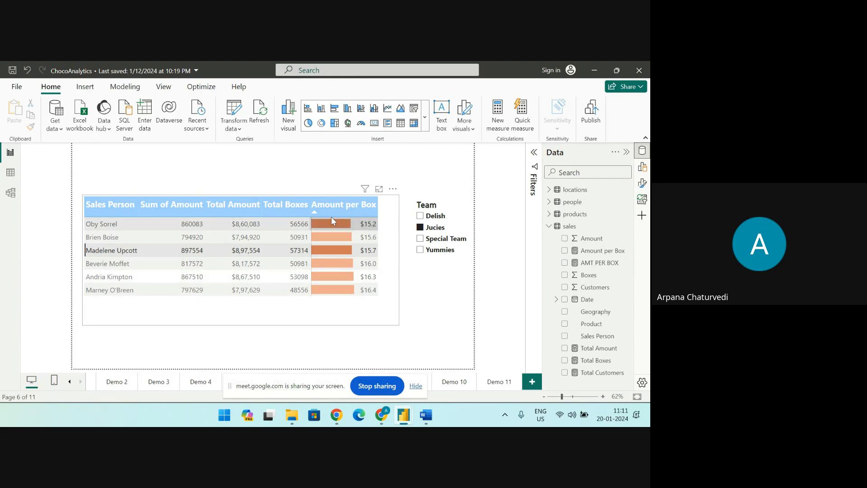
Sort the sales person table by Total Amount, trying both directions and leaving it in descending order
left_click(240, 207)
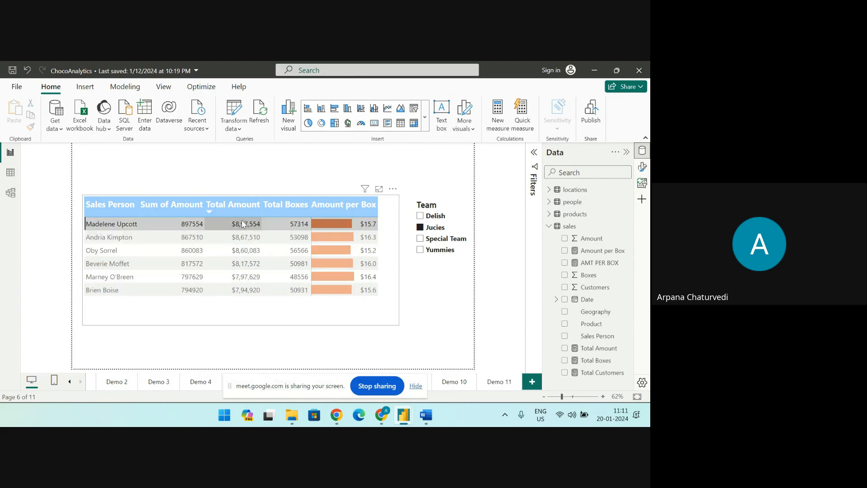
left_click(644, 167)
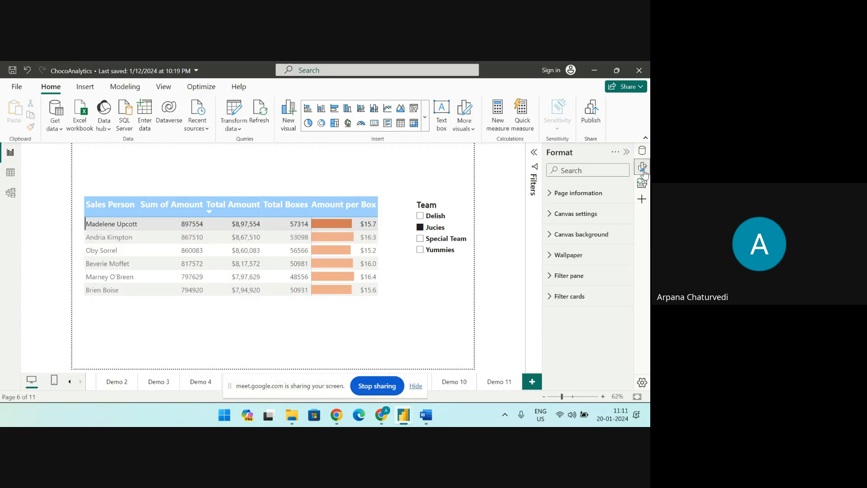
left_click(239, 204)
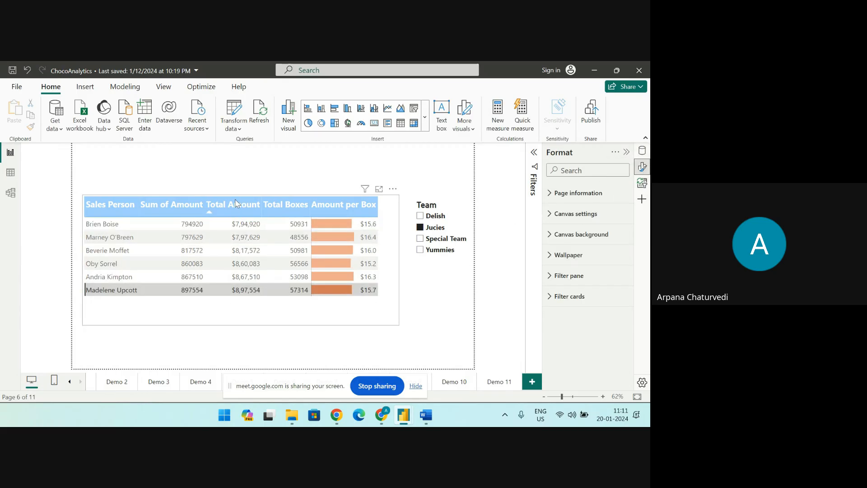
left_click(236, 200)
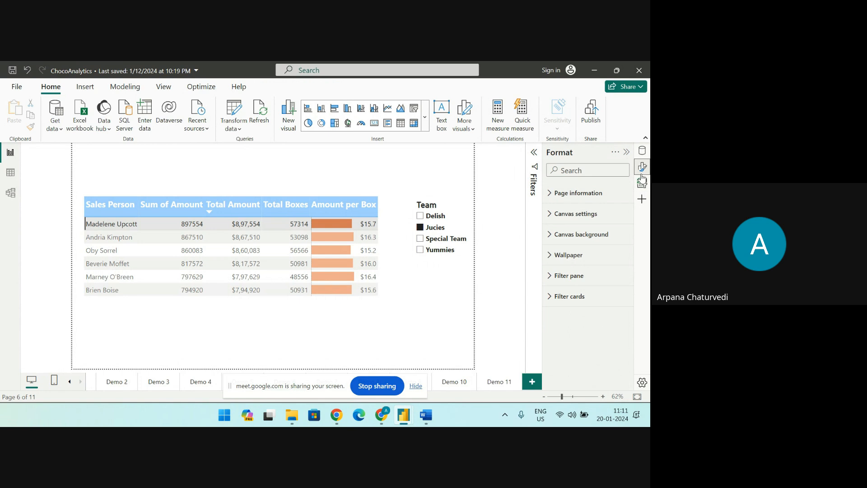
Turn on data bars for the Total Amount column in the sales person table's cell elements
left_click(364, 304)
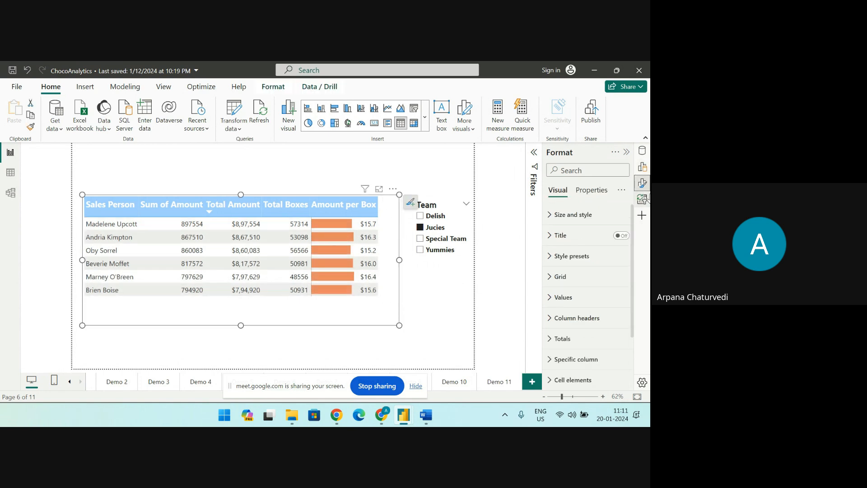
scroll(568, 322, "down", 1)
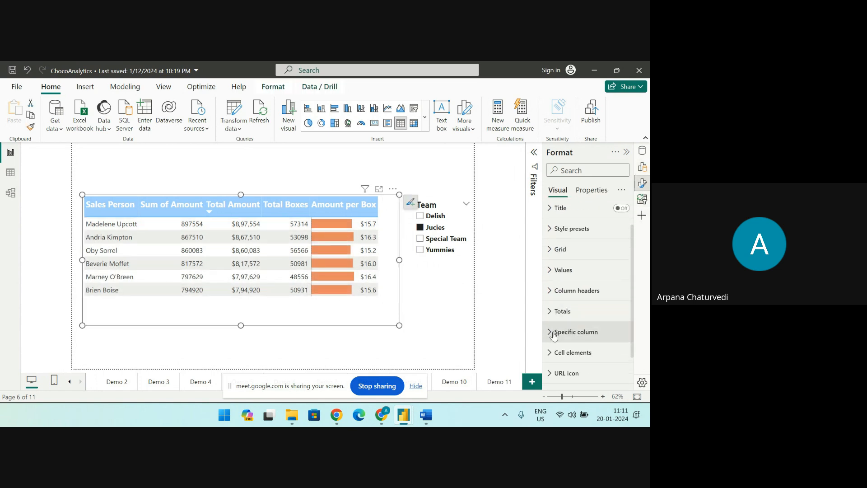
left_click(568, 332)
scroll(568, 330, "down", 3)
scroll(568, 330, "down", 3)
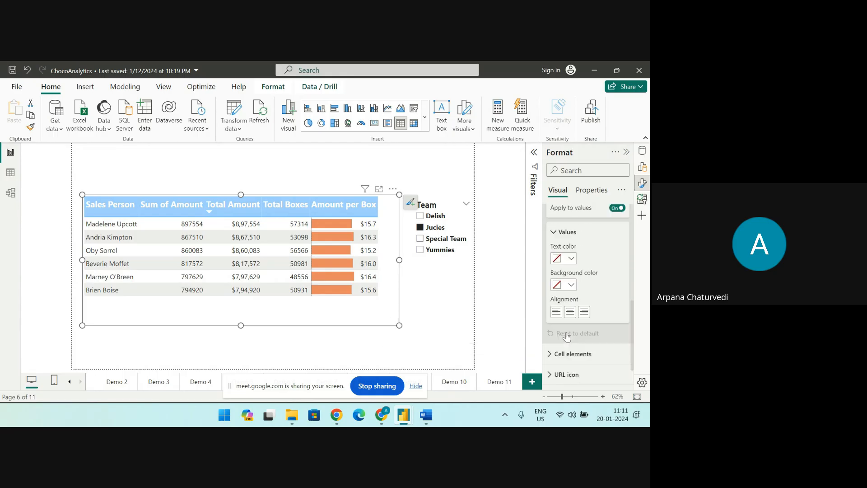
left_click(554, 328)
scroll(576, 323, "down", 4)
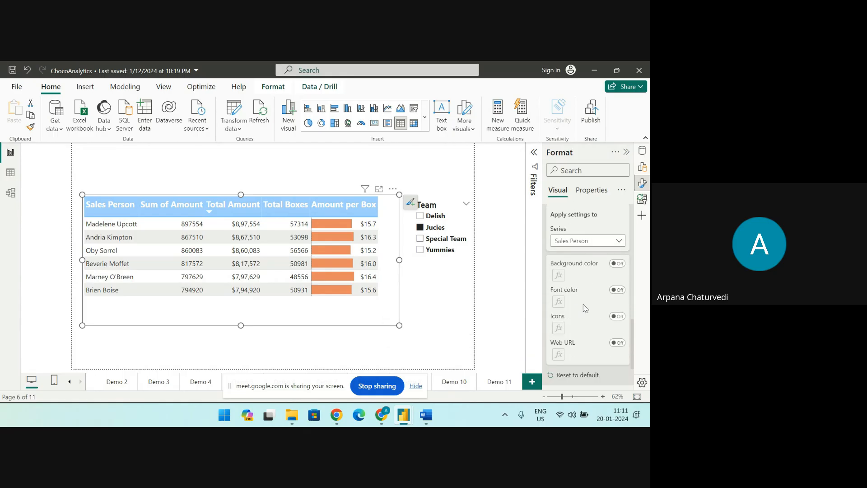
scroll(585, 309, "up", 1)
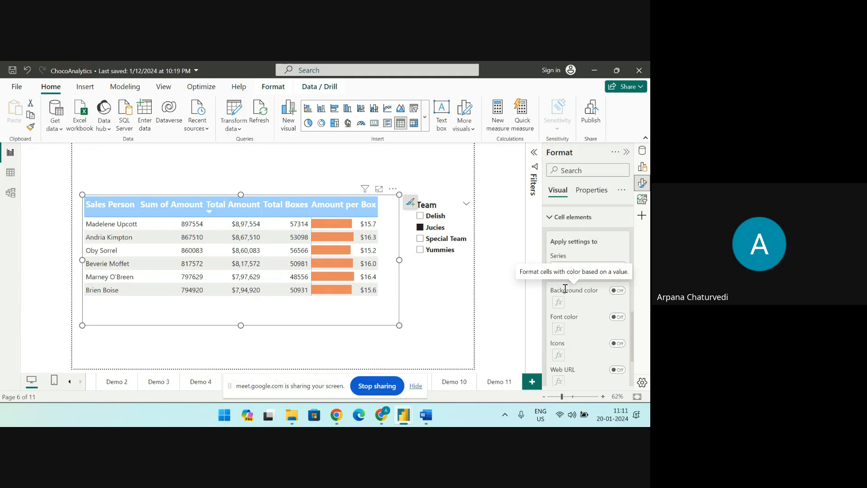
scroll(567, 285, "down", 1)
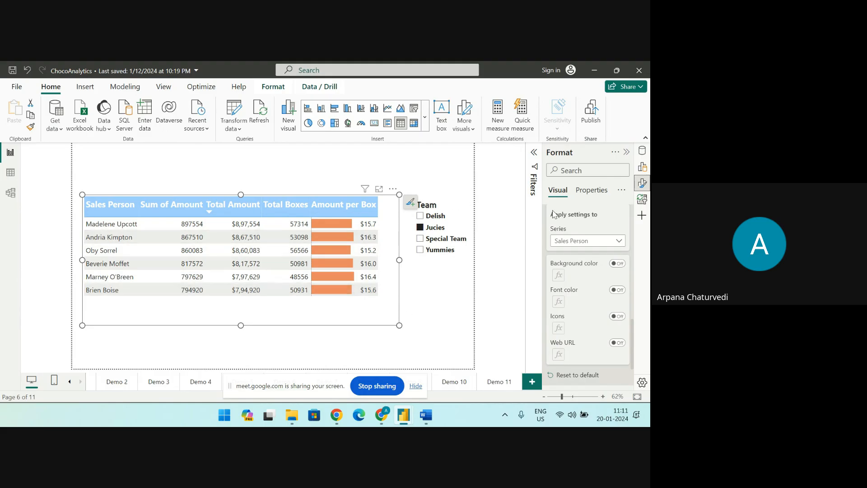
left_click(622, 242)
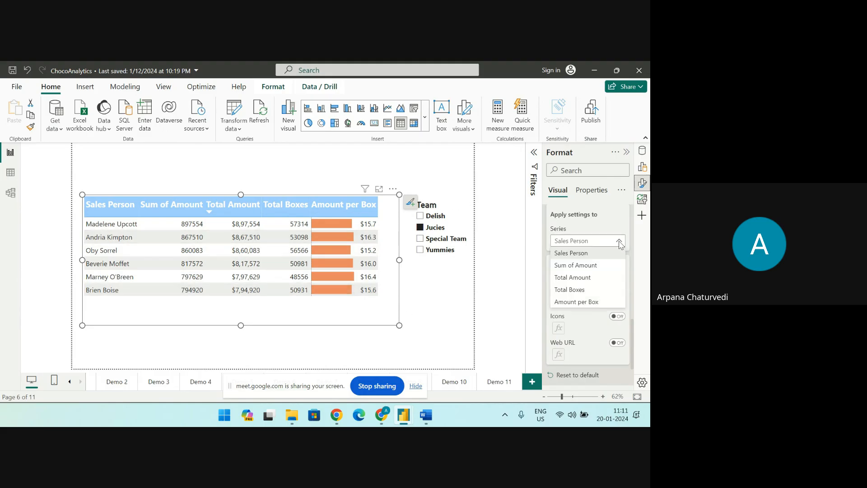
left_click(591, 279)
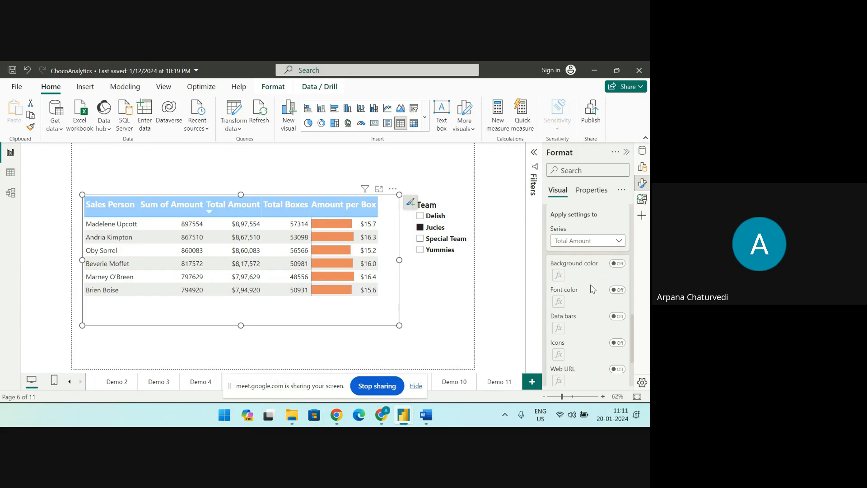
left_click(619, 317)
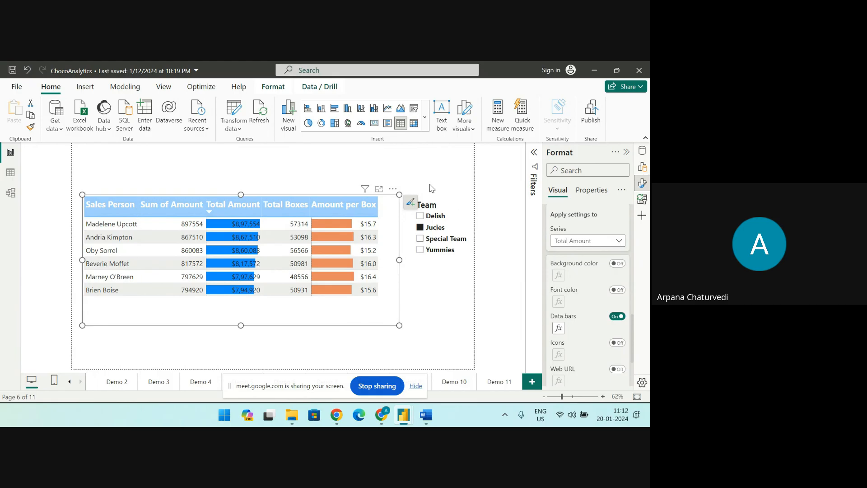
scroll(587, 289, "up", 1)
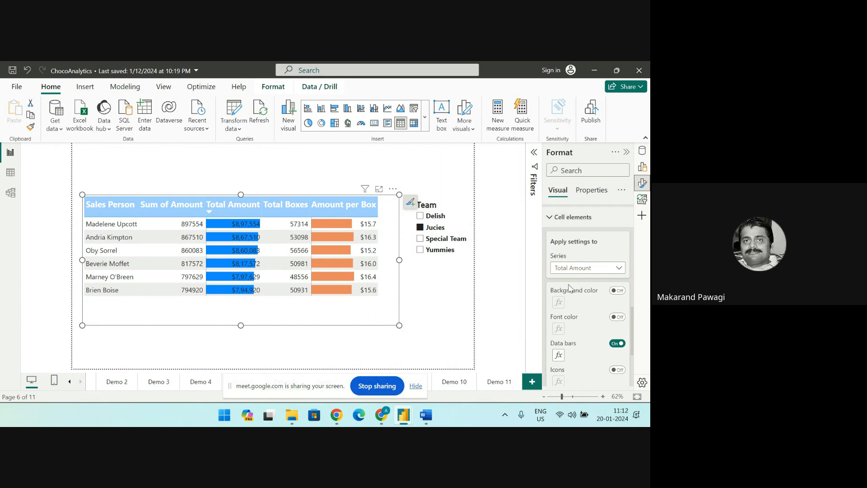
left_click(620, 269)
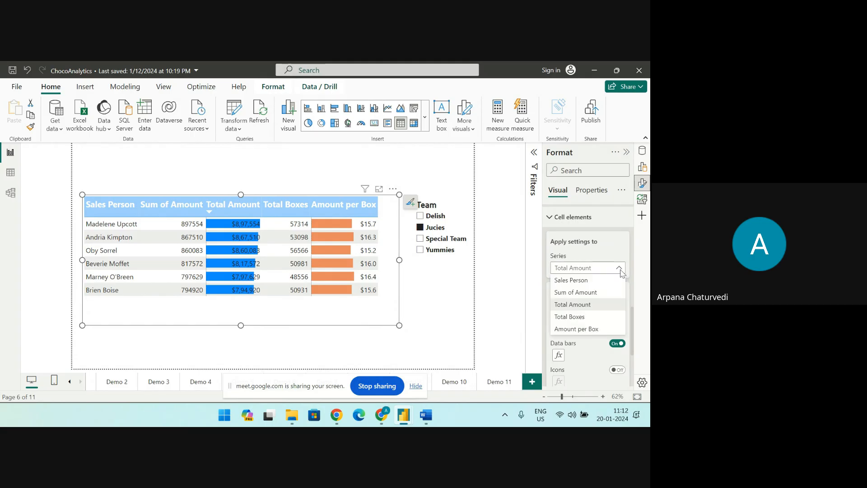
left_click(594, 308)
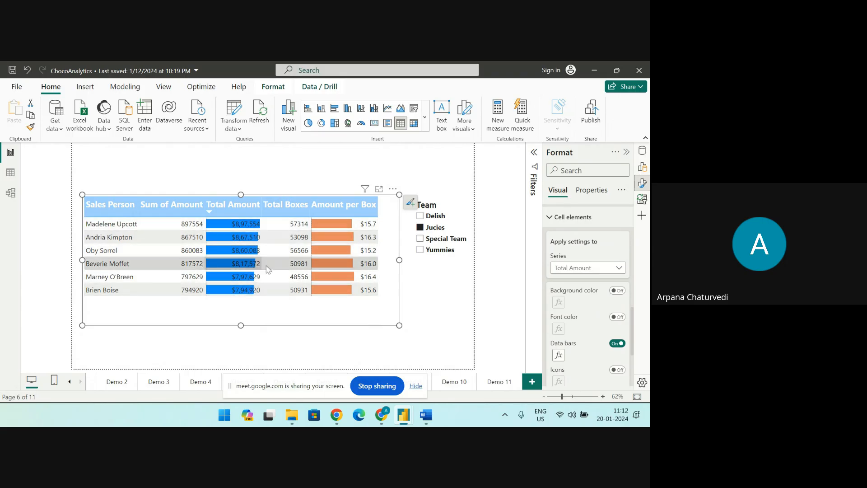
Filter the table through Delish, Special Team and Yummies, ending on Jucies, and sort it by Total Amount in ascending order
left_click(420, 218)
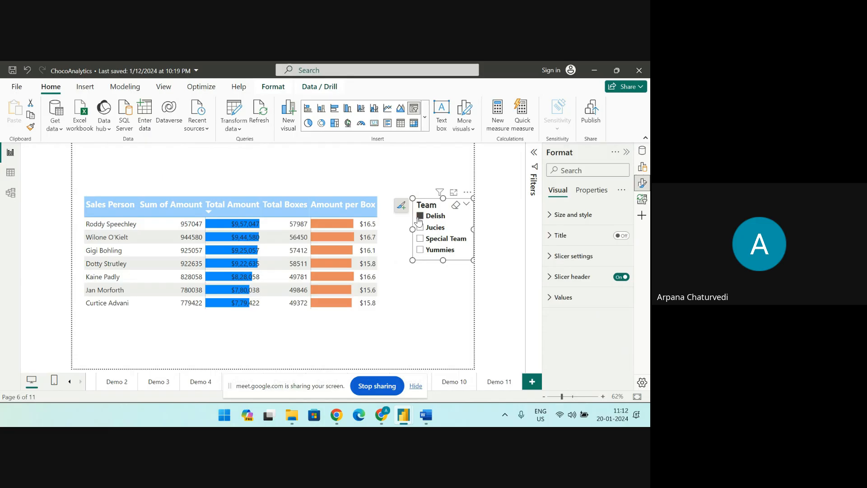
left_click(420, 242)
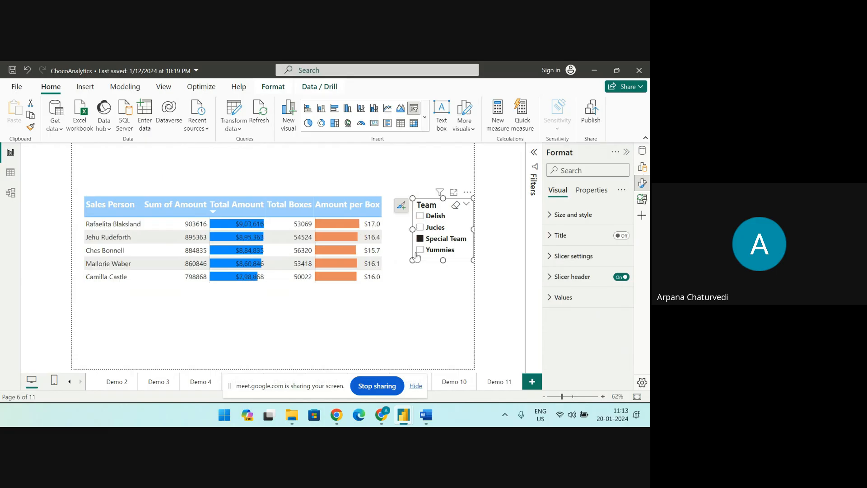
left_click(419, 252)
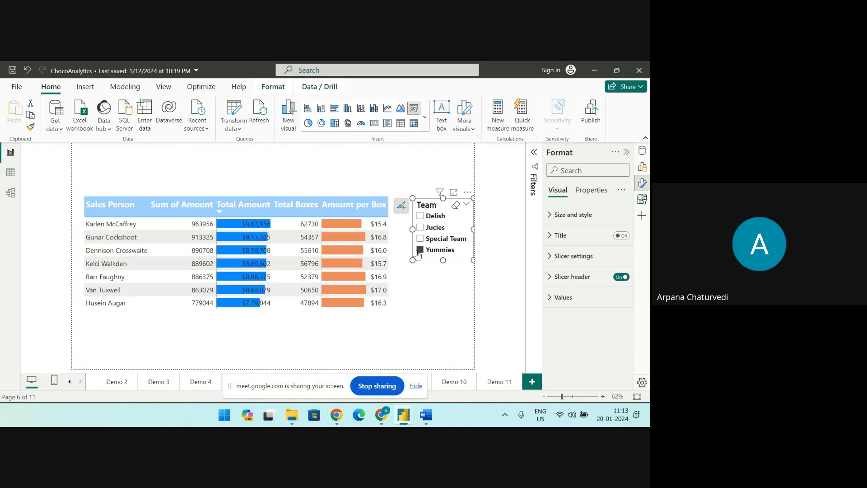
left_click(420, 217)
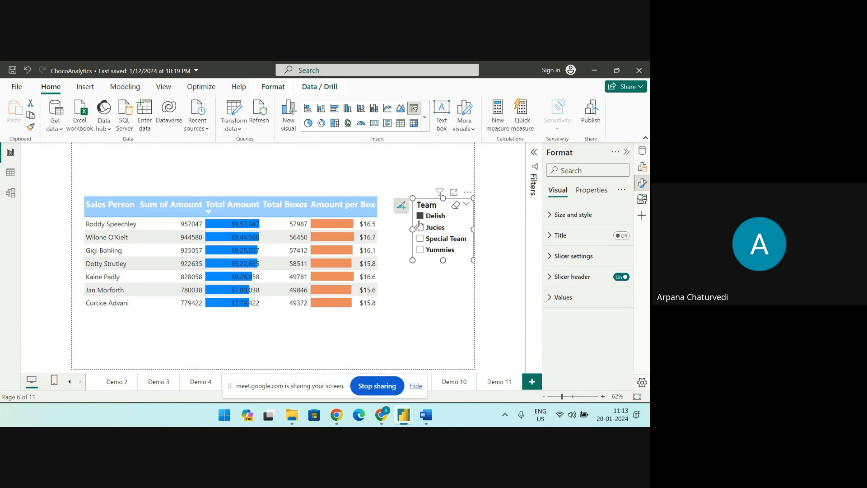
left_click(420, 226)
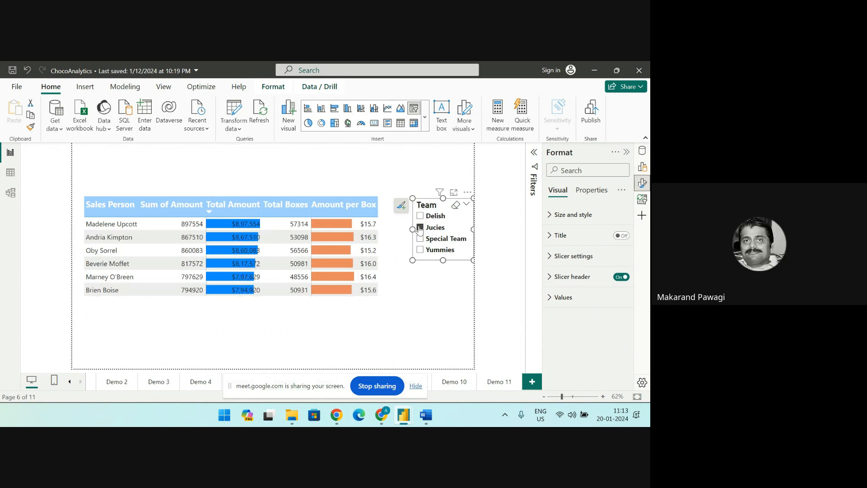
left_click(248, 201)
left_click(252, 313)
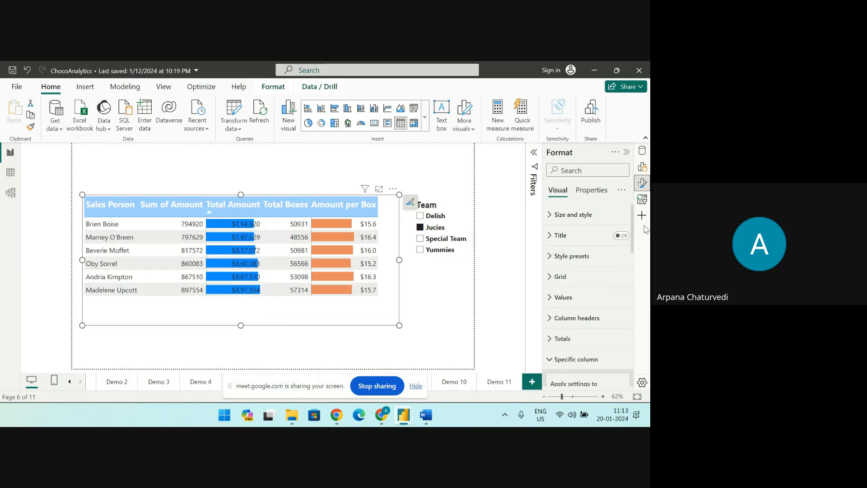
Replace the Total Amount column's data bars with background color formatting
scroll(558, 336, "down", 2)
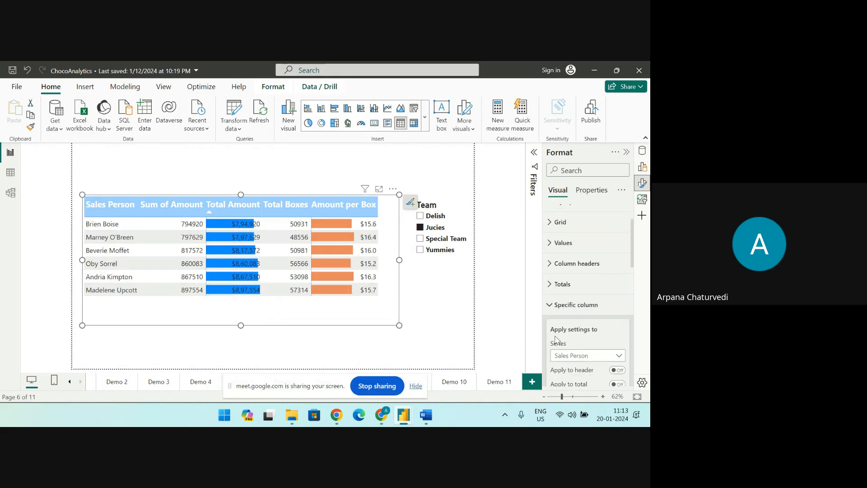
scroll(557, 340, "down", 4)
scroll(557, 322, "down", 5)
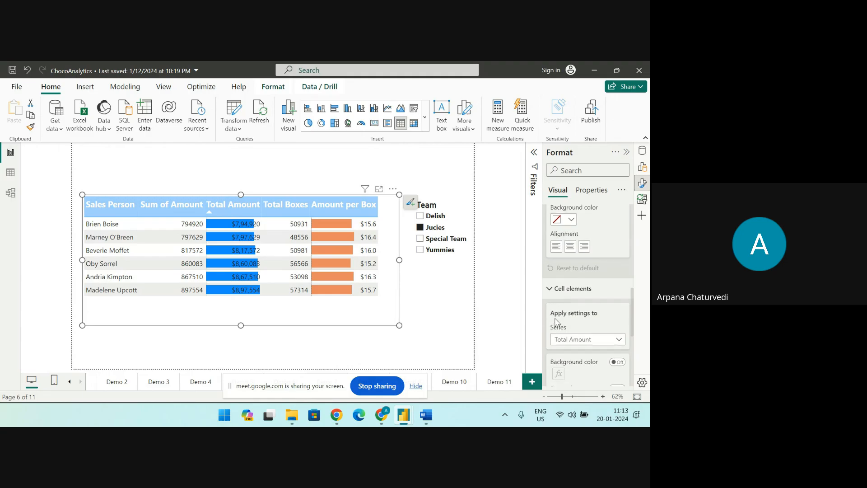
scroll(557, 323, "down", 3)
left_click(616, 344)
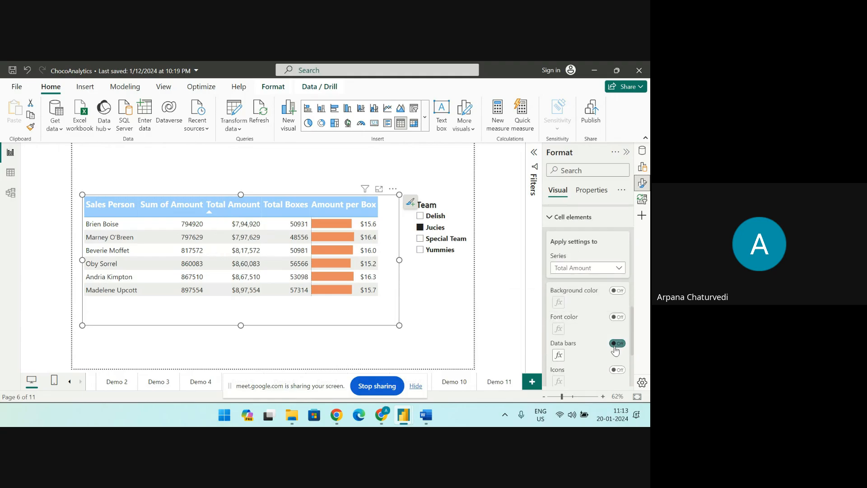
left_click(619, 291)
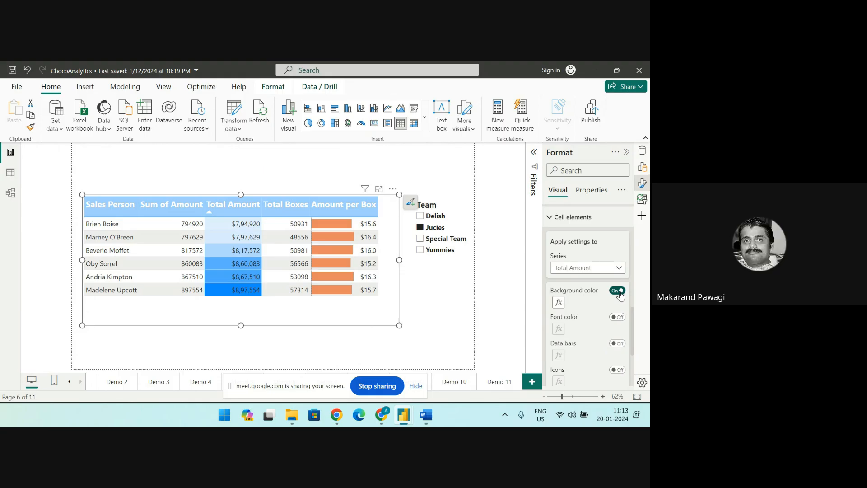
Turn on icons for the Total Amount column and turn off its background color
scroll(620, 307, "down", 2)
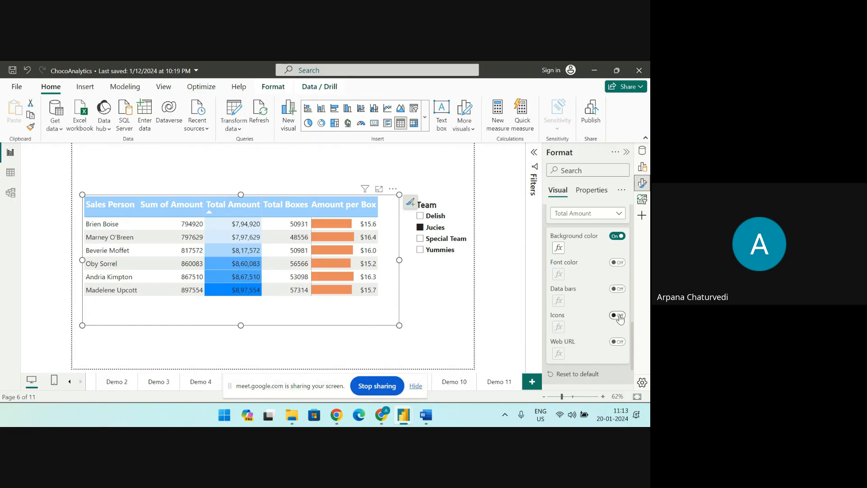
left_click(619, 316)
left_click(617, 236)
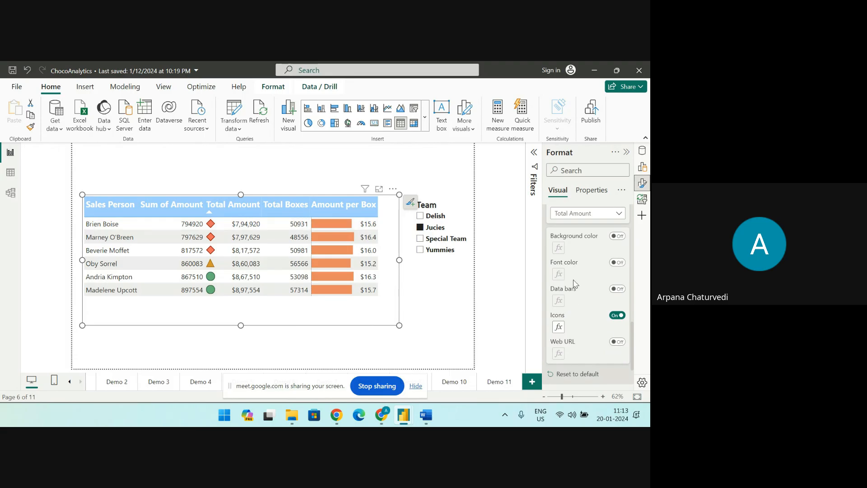
Change the Total Amount column's icon style to the five colored arrows, running from red down to green up
left_click(559, 327)
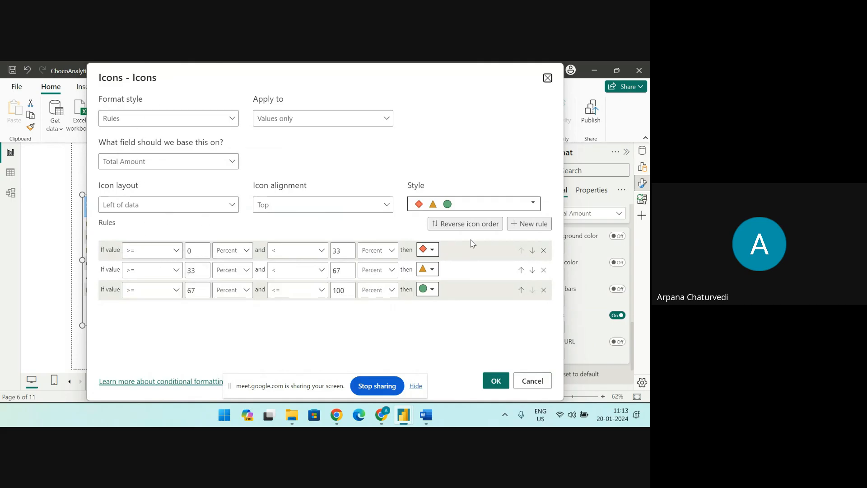
left_click(534, 206)
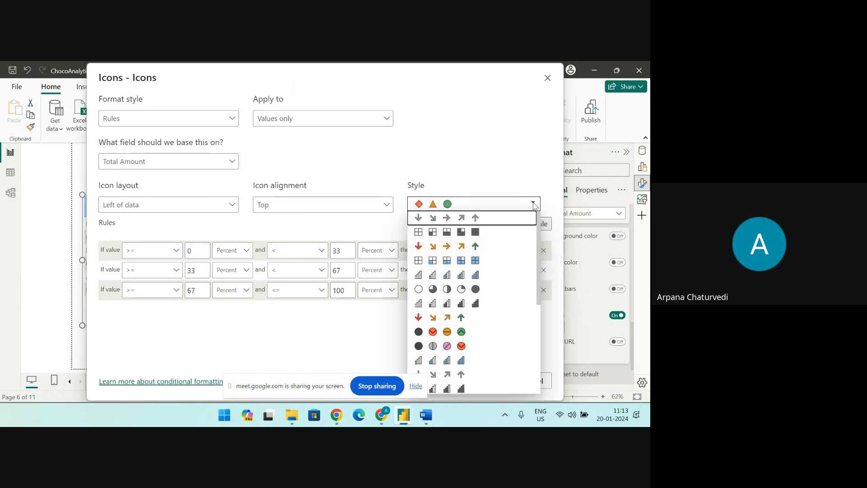
left_click(472, 247)
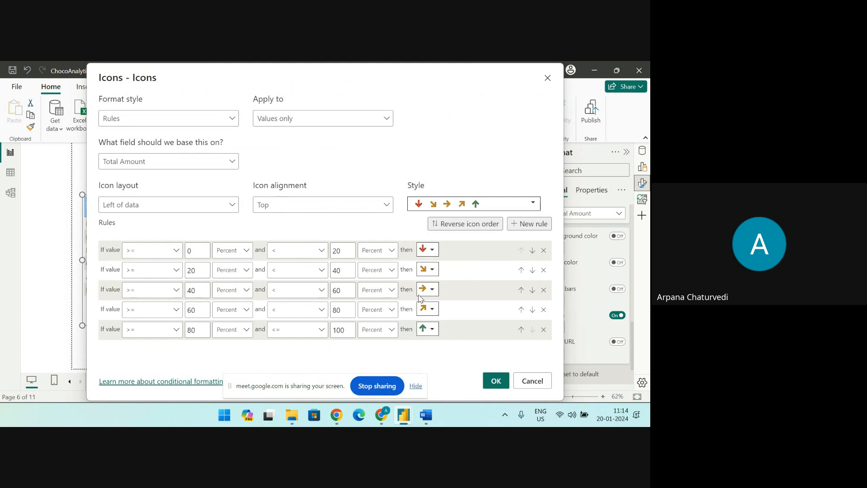
left_click(496, 380)
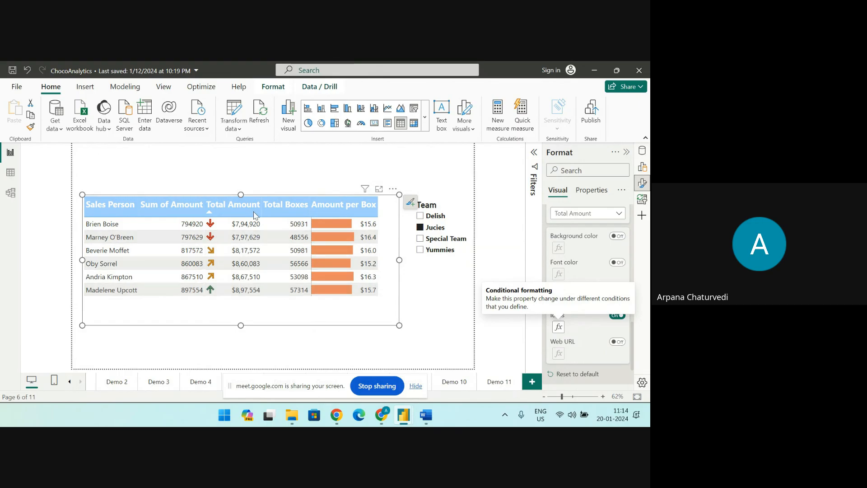
Sort the table by Total Boxes in descending order and turn on data bars for the Total Boxes column
left_click(282, 207)
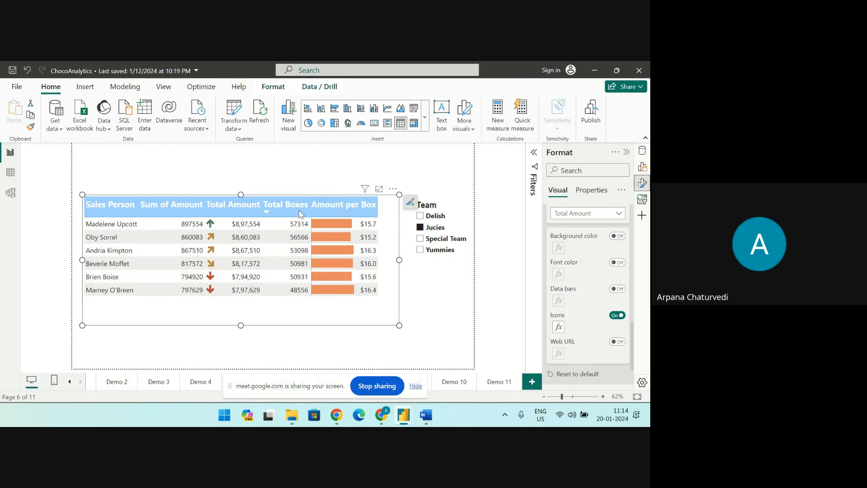
left_click(614, 216)
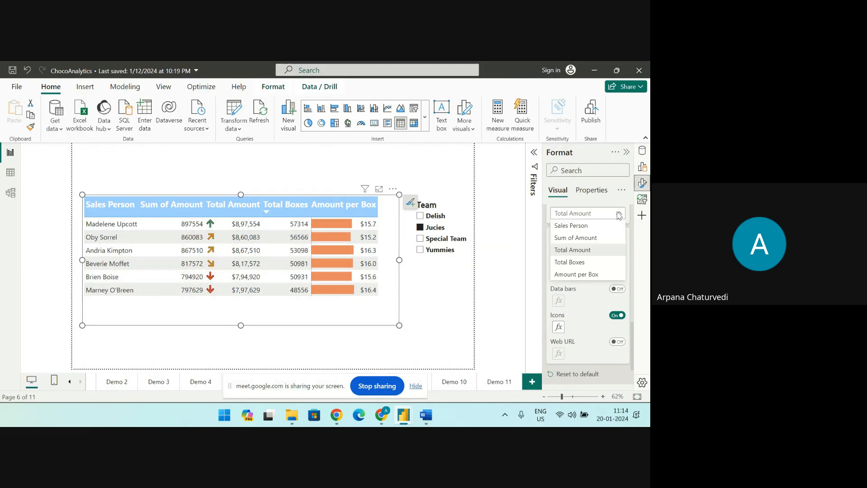
left_click(591, 267)
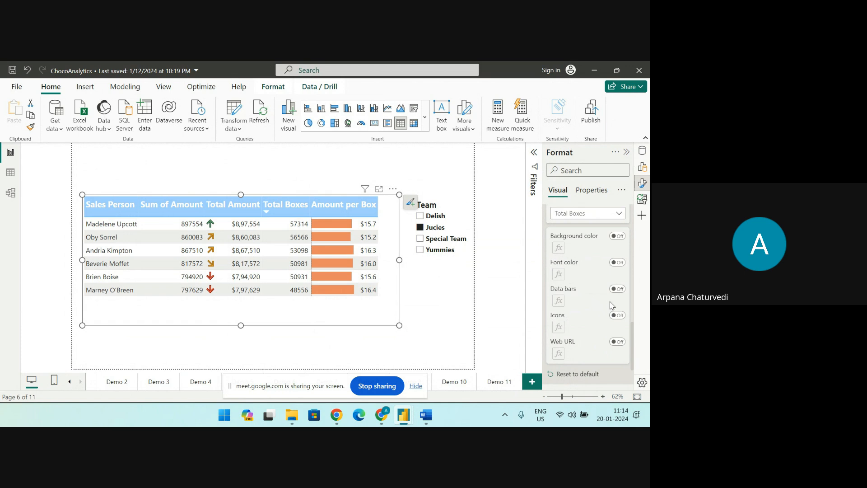
left_click(619, 291)
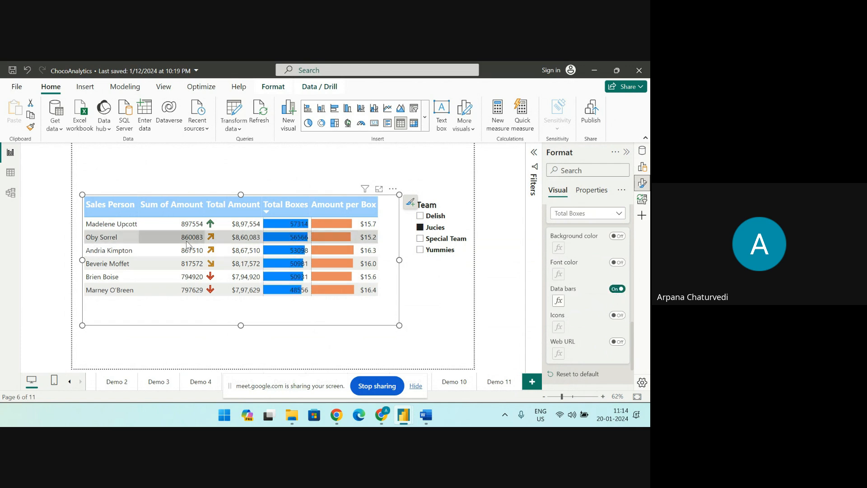
Set the Total Boxes data bars to a custom maximum of 25 and a light pink positive bar
left_click(558, 300)
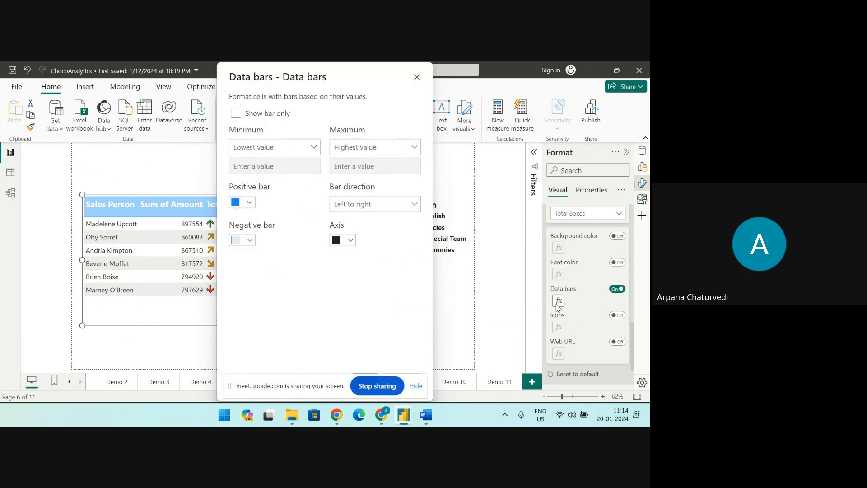
left_click(413, 151)
left_click(378, 179)
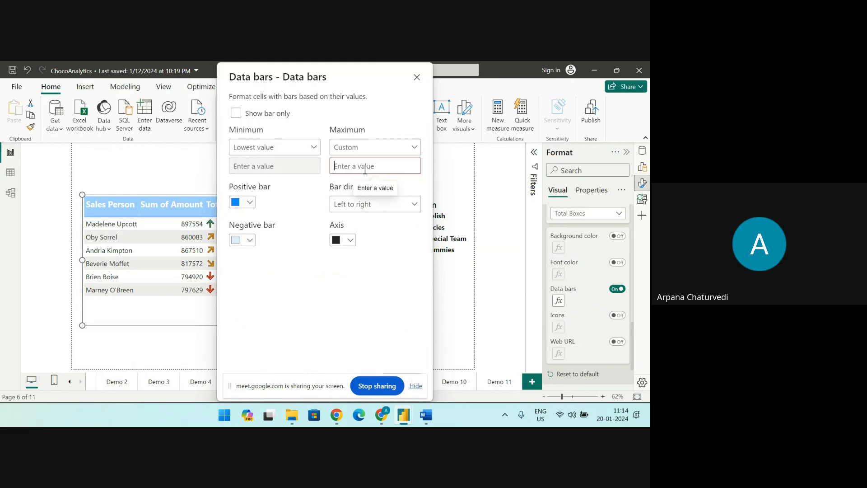
type("25")
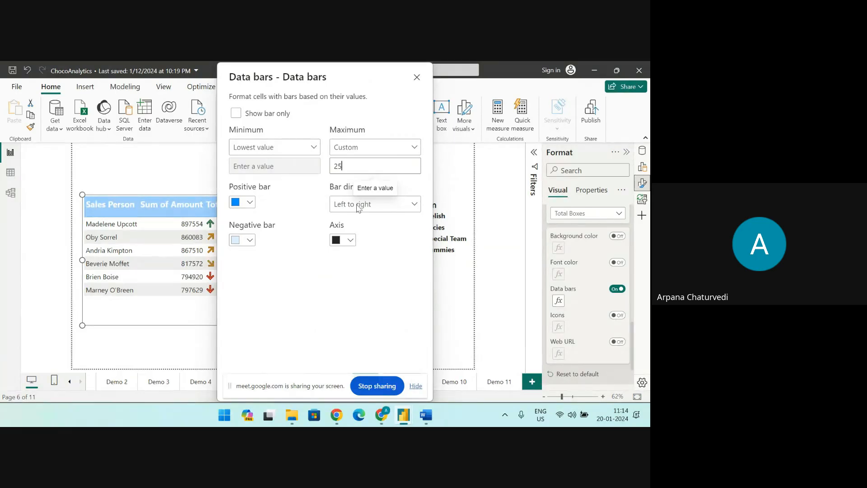
left_click(239, 202)
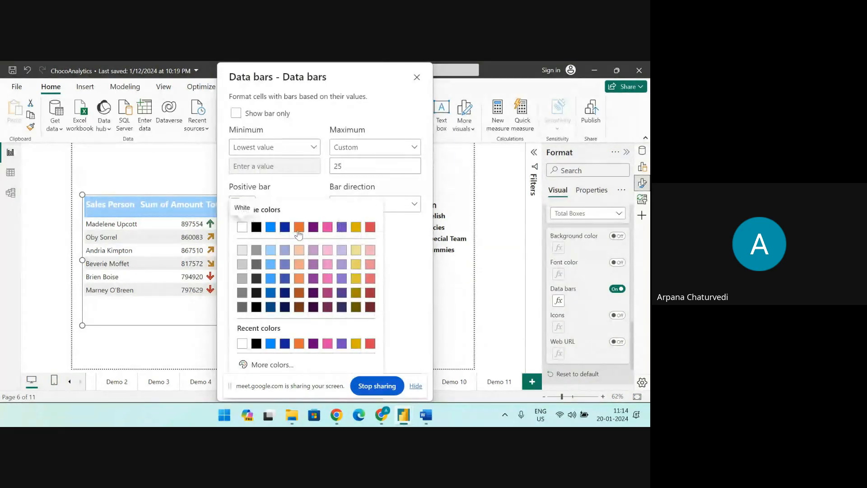
left_click(328, 250)
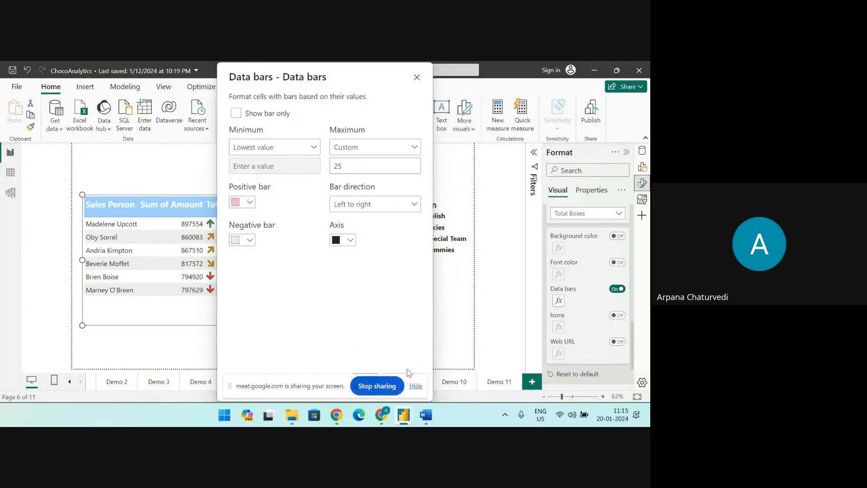
left_click_drag(383, 80, 270, 79)
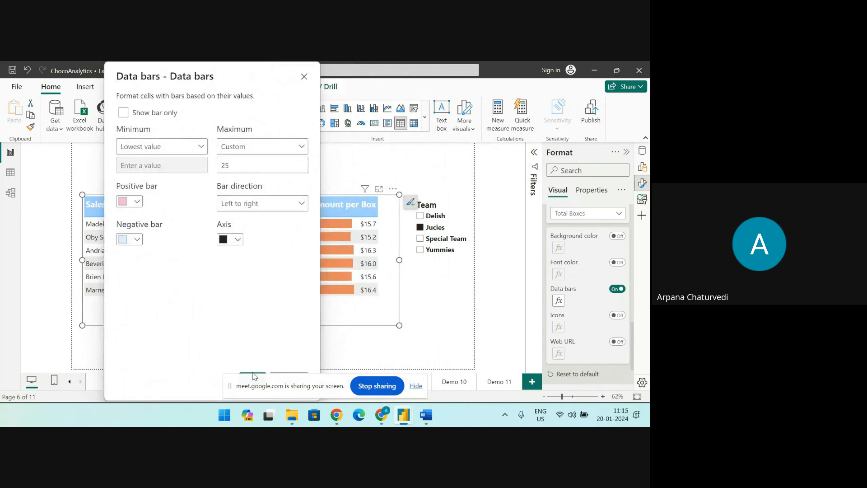
left_click_drag(297, 386, 401, 217)
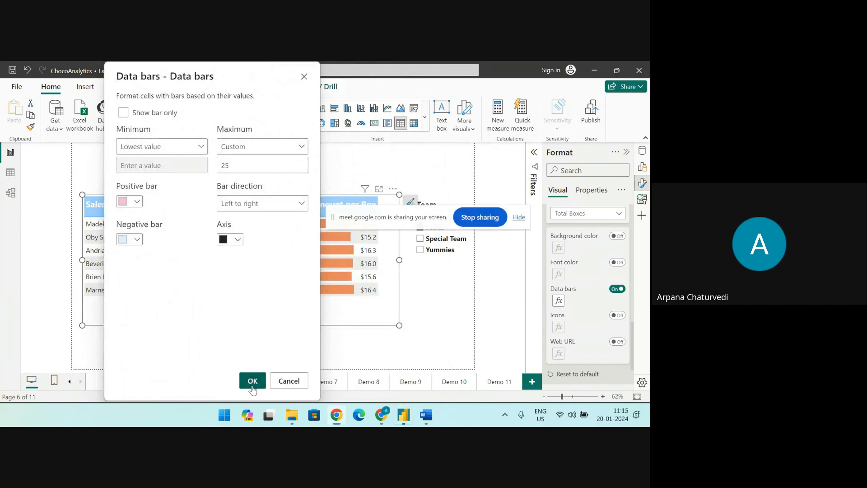
left_click(253, 381)
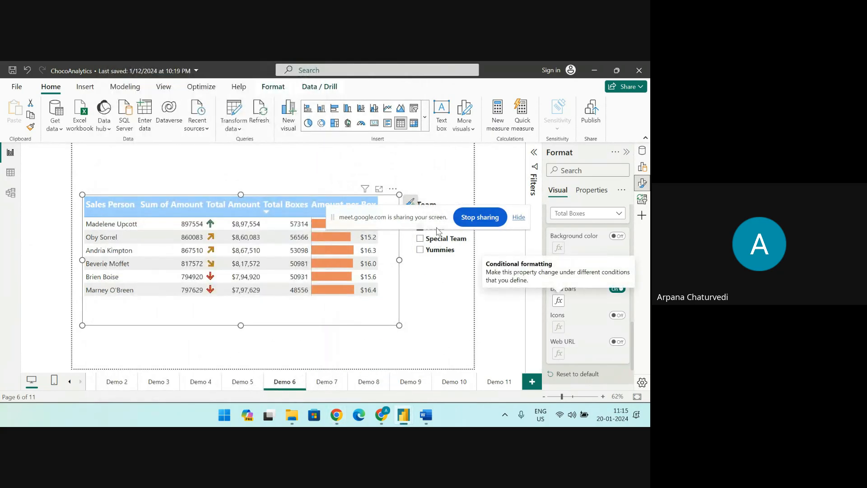
Sort the sales person table by Total Boxes in ascending order
left_click(450, 296)
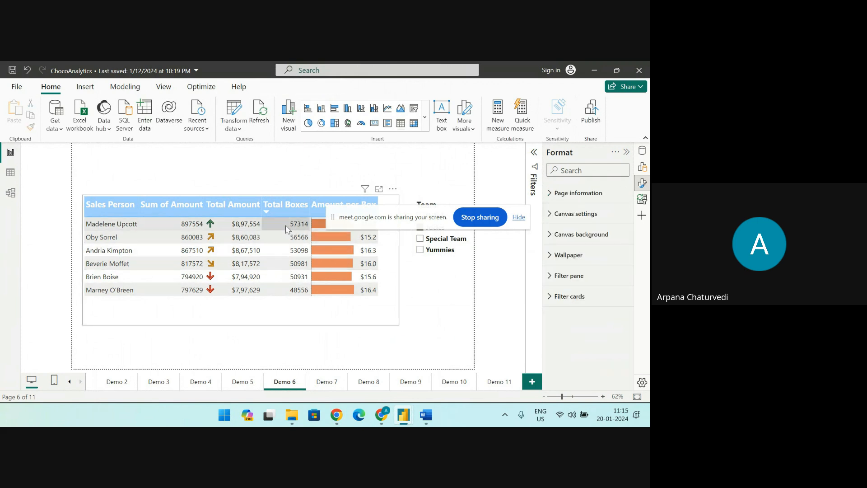
left_click_drag(382, 215, 388, 376)
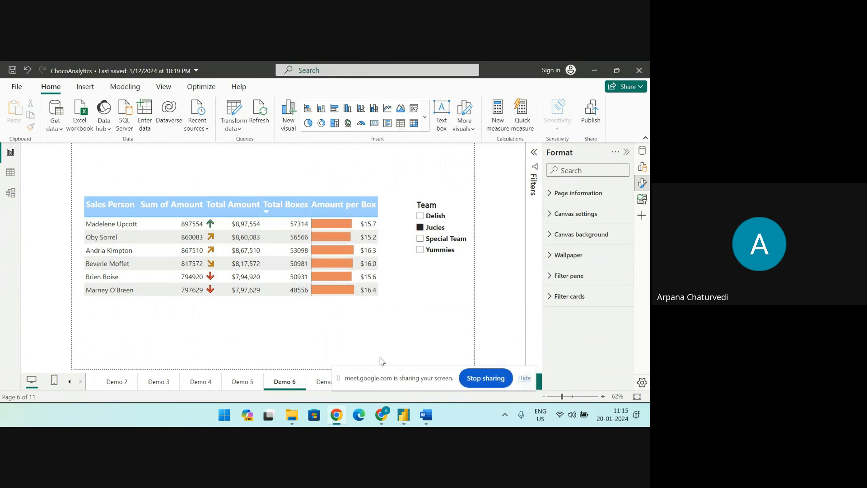
left_click(280, 204)
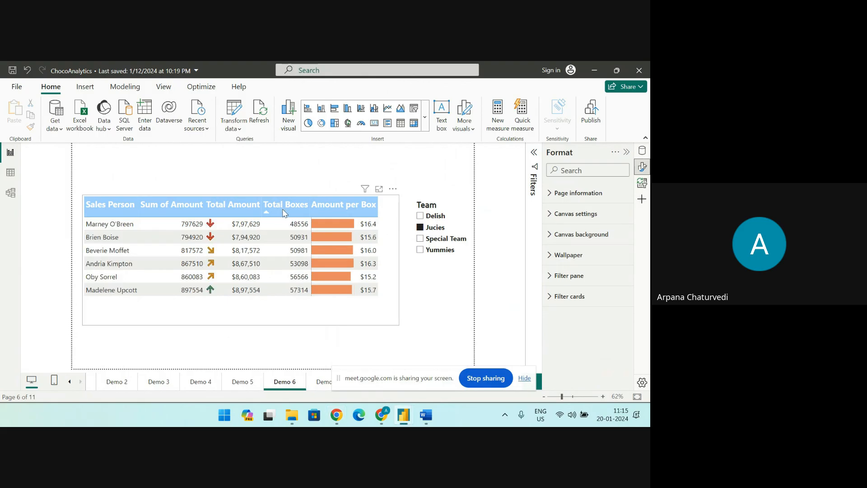
Enable the Show bar only option for the Total Boxes column's data bars in the sales person table
left_click(233, 312)
scroll(560, 277, "down", 2)
left_click(560, 277)
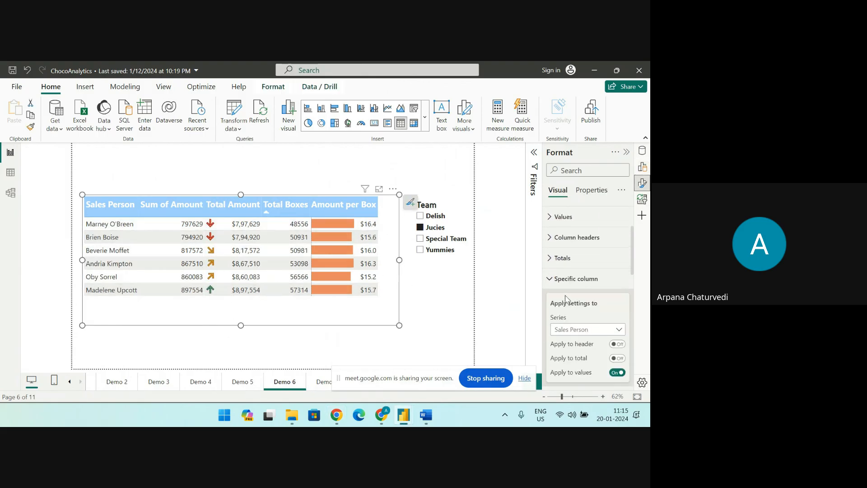
scroll(555, 334, "down", 5)
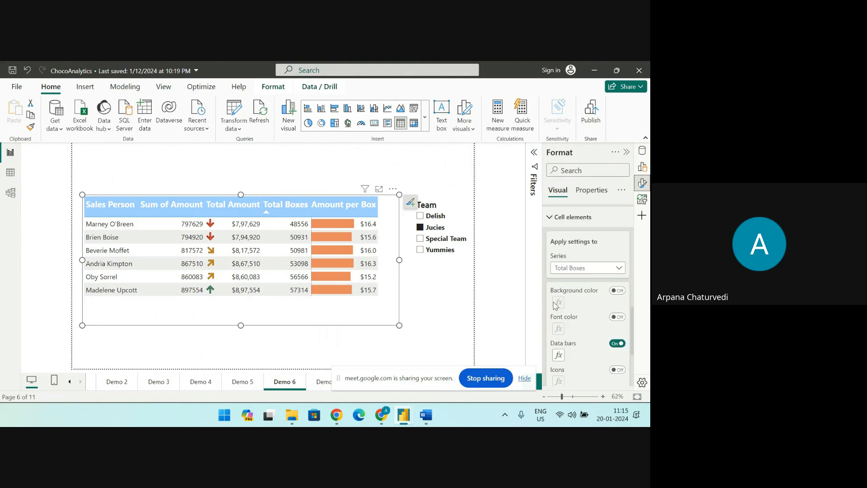
scroll(562, 316, "up", 2)
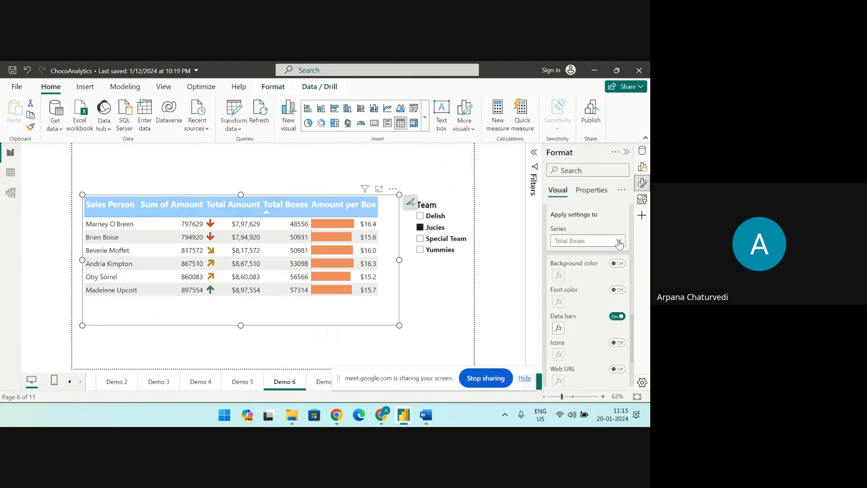
mouse_move(399, 260)
left_mouse_down()
mouse_move(463, 259)
mouse_move(402, 259)
left_mouse_up()
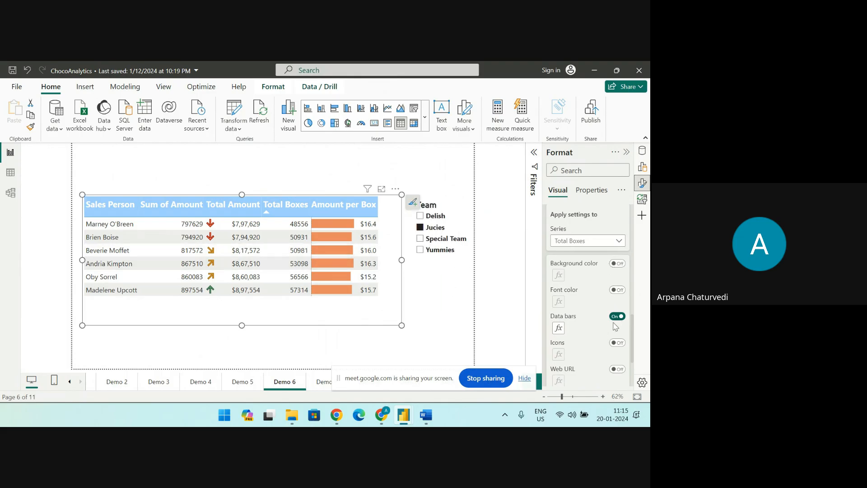
left_click(558, 328)
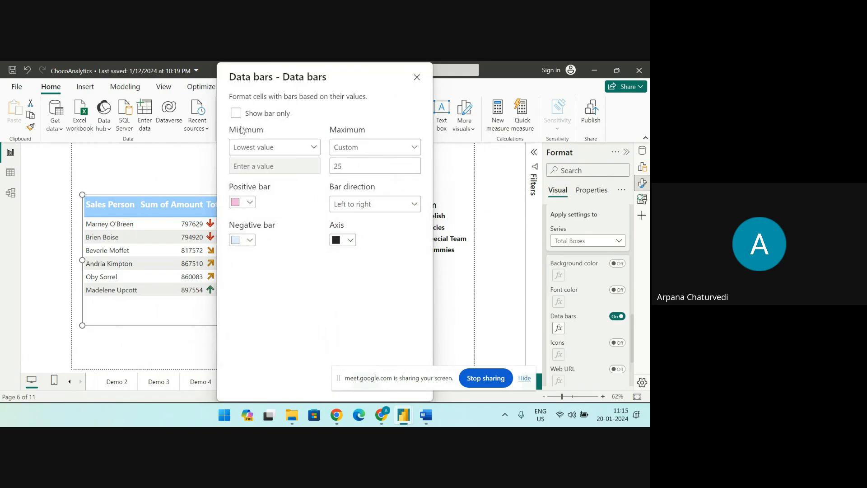
left_click(236, 113)
left_click_drag(350, 83, 247, 82)
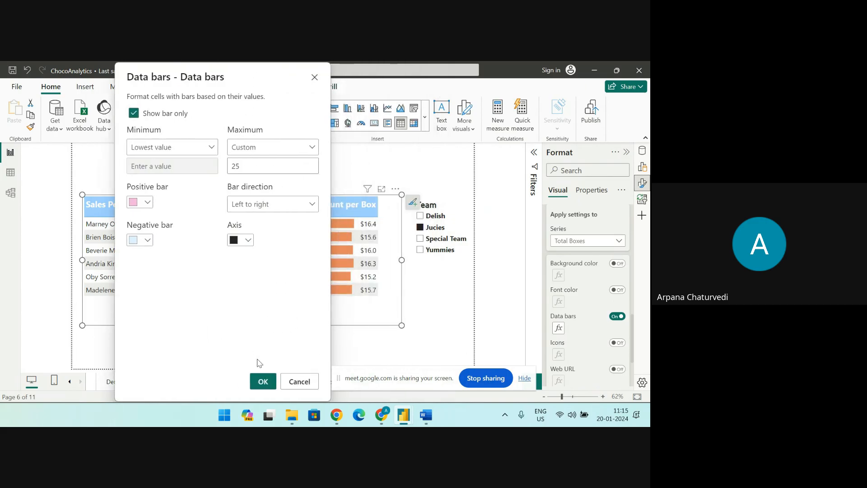
left_click(262, 380)
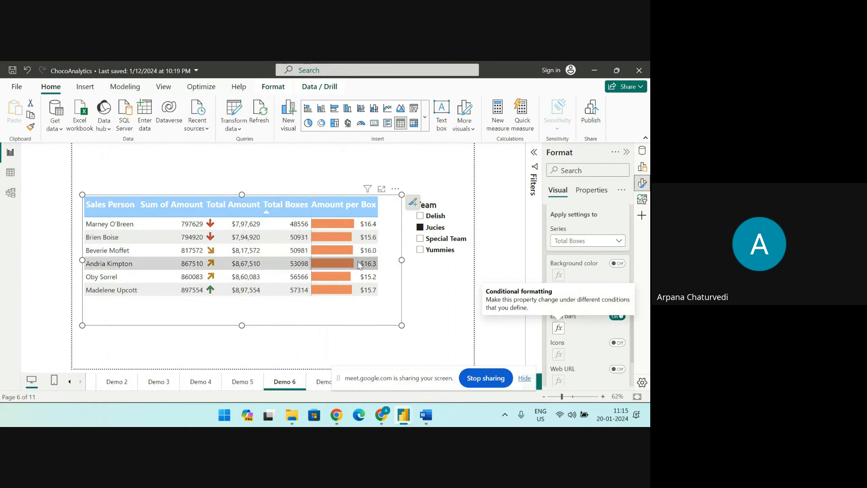
left_click(500, 334)
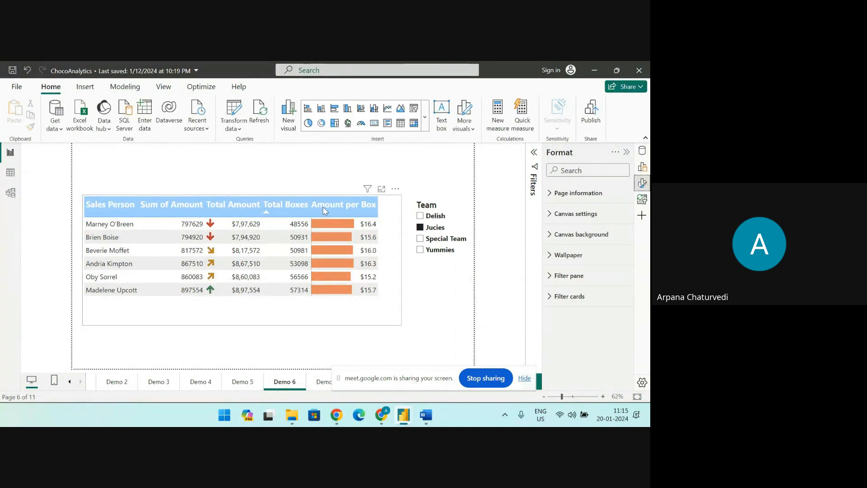
Sort the sales person table by Amount per Box in descending order and give that column's data bars a light pink positive bar
left_click(324, 210)
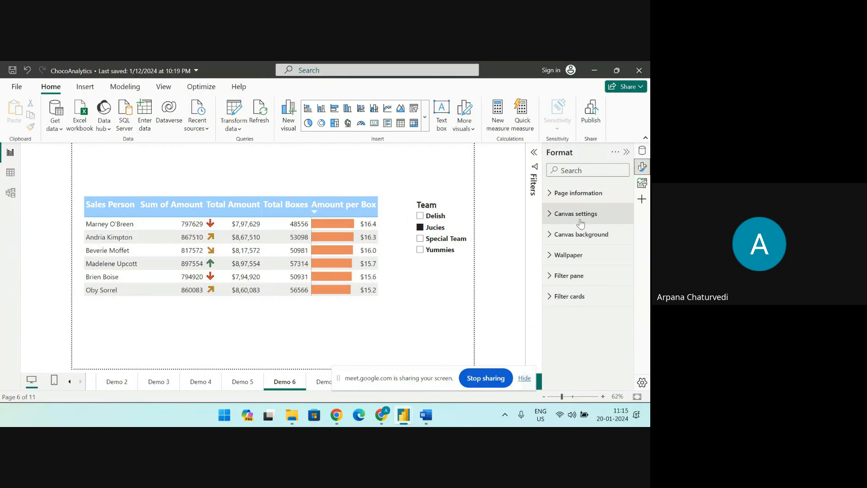
left_click(642, 168)
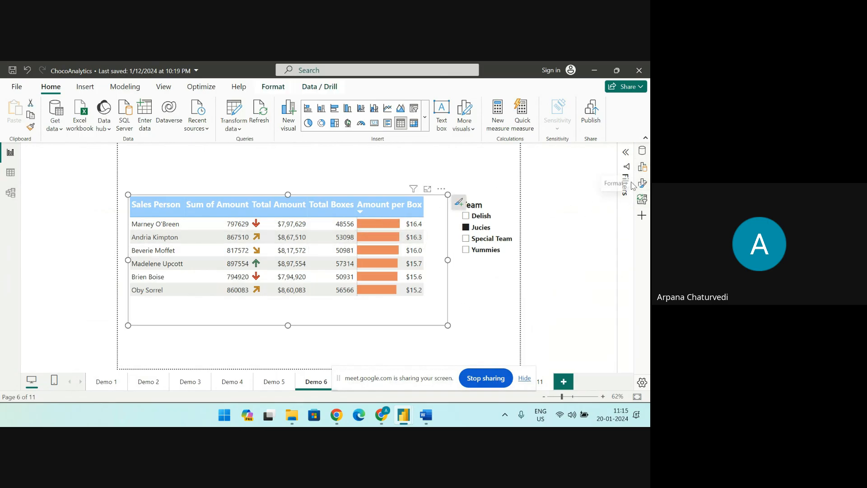
left_click(643, 166)
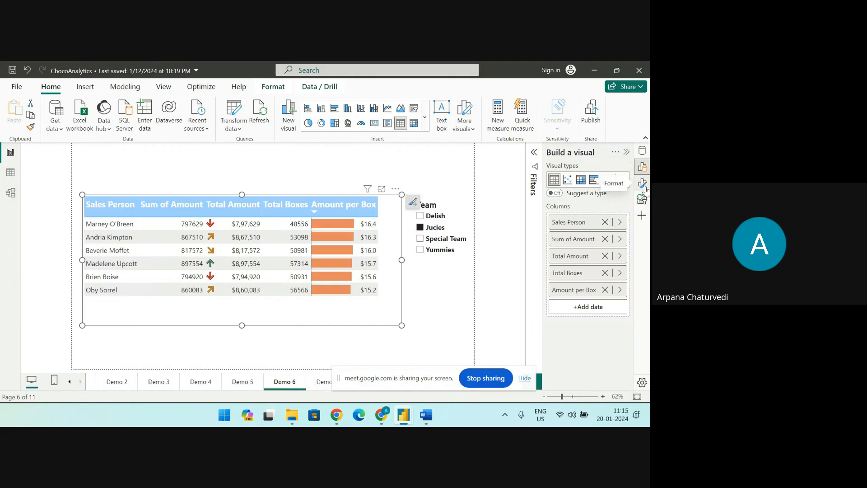
left_click(642, 183)
scroll(560, 326, "down", 3)
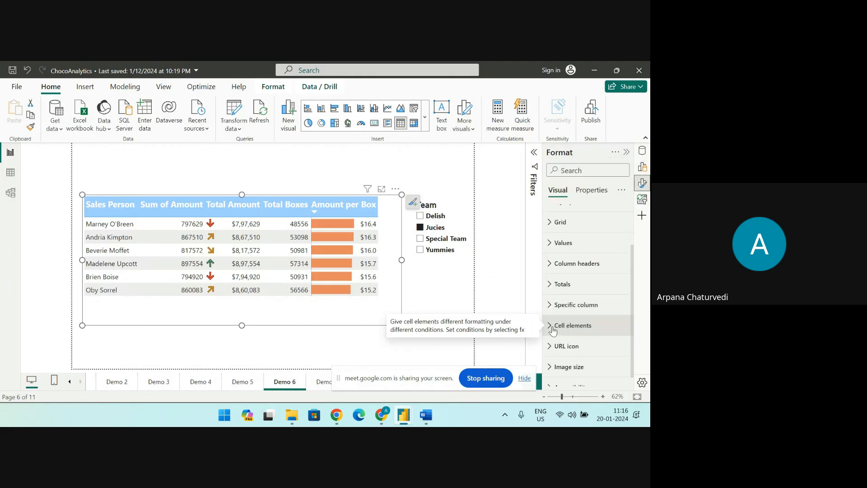
left_click(560, 326)
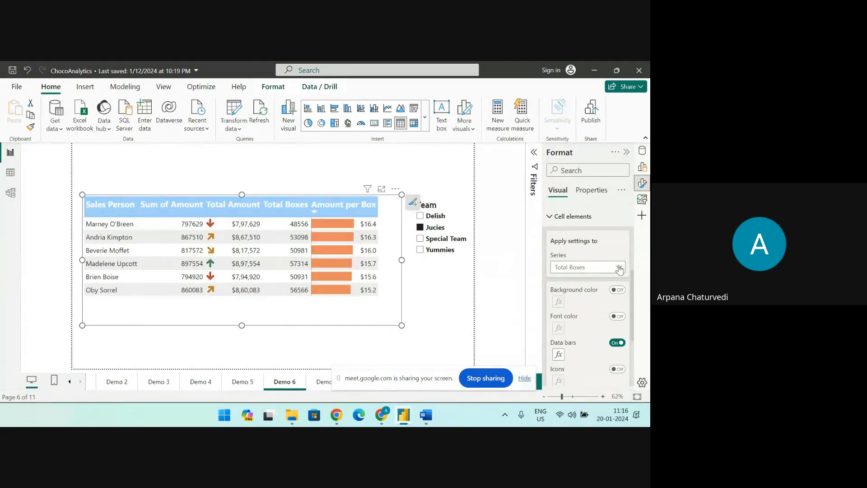
left_click(608, 268)
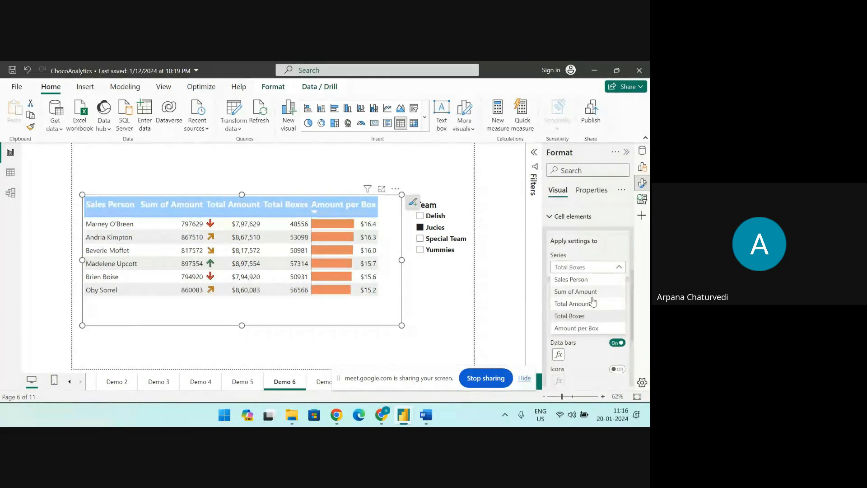
left_click(582, 328)
left_click(558, 355)
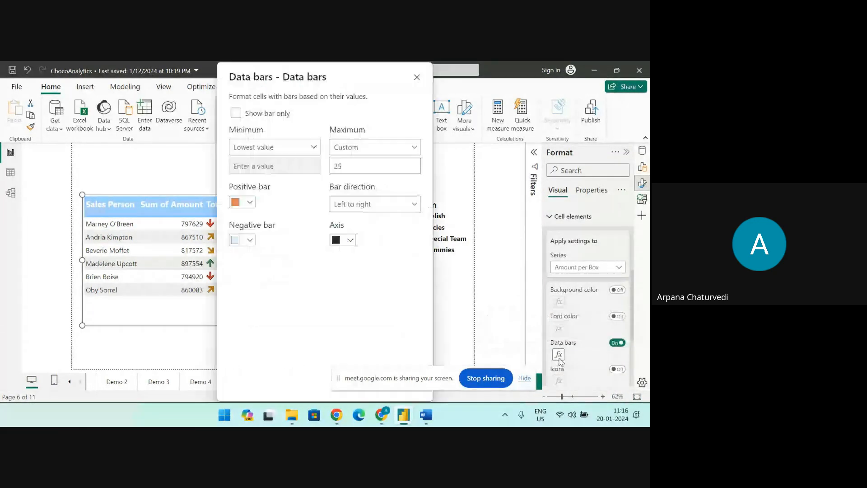
left_click(251, 203)
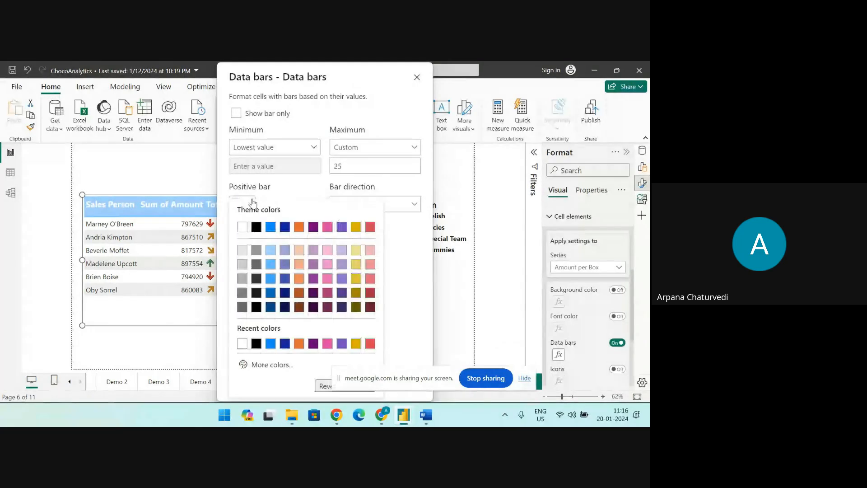
left_click(328, 251)
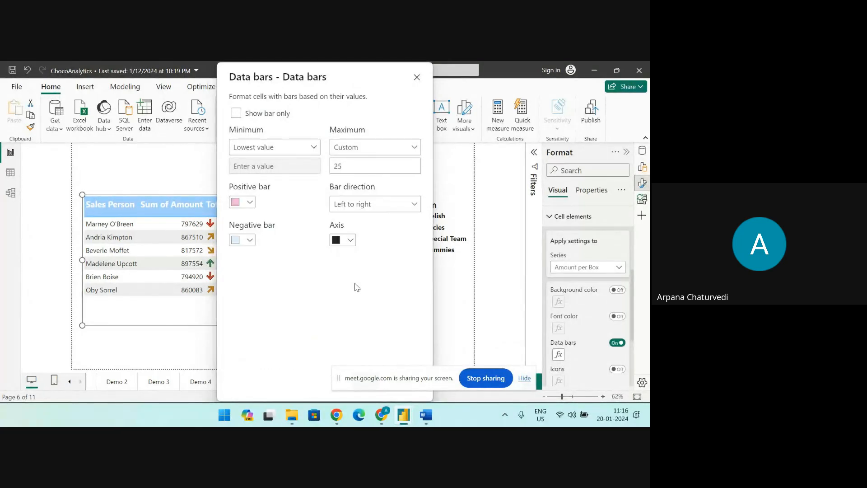
left_click_drag(352, 88, 205, 72)
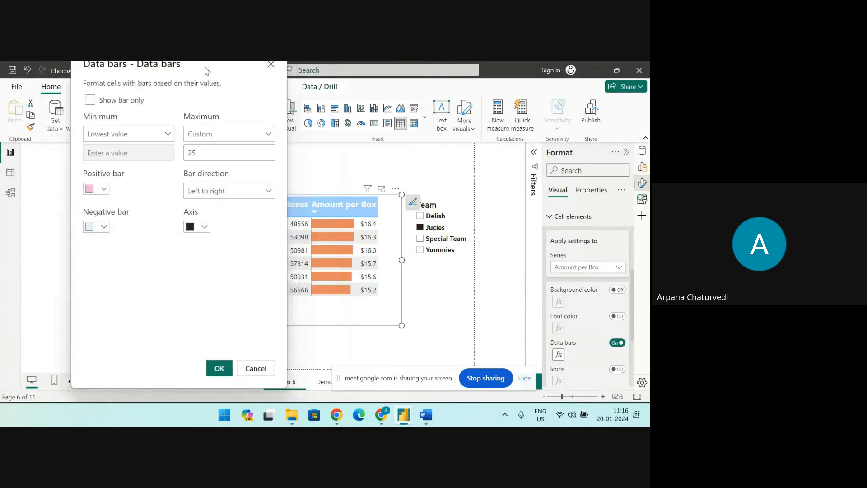
left_click(218, 371)
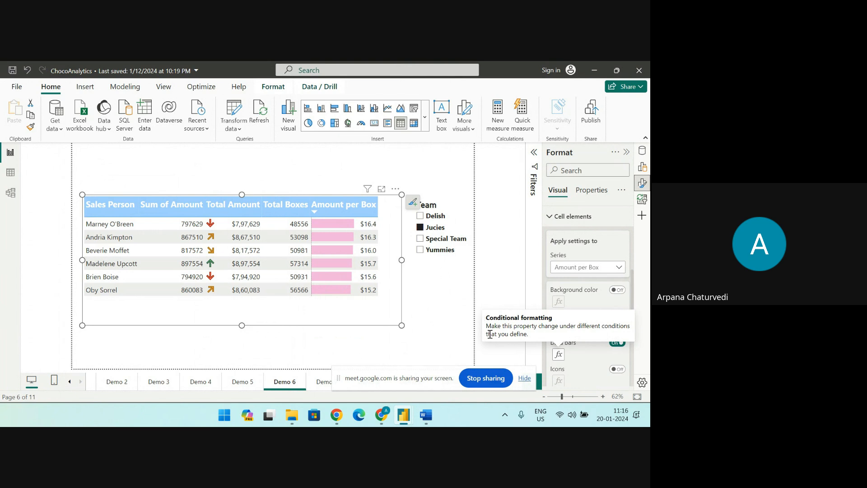
Go to the Demo 8 page and show the field assignments of the Total Amount by Category chart
left_click_drag(431, 382, 103, 108)
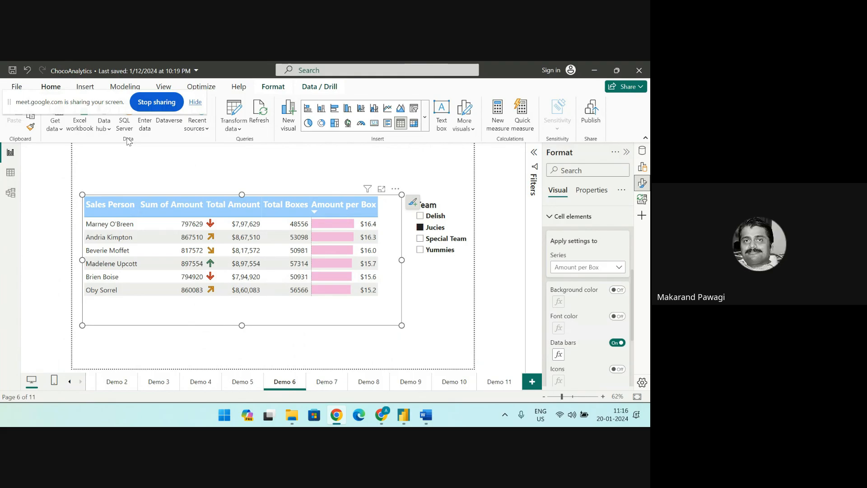
left_click(325, 384)
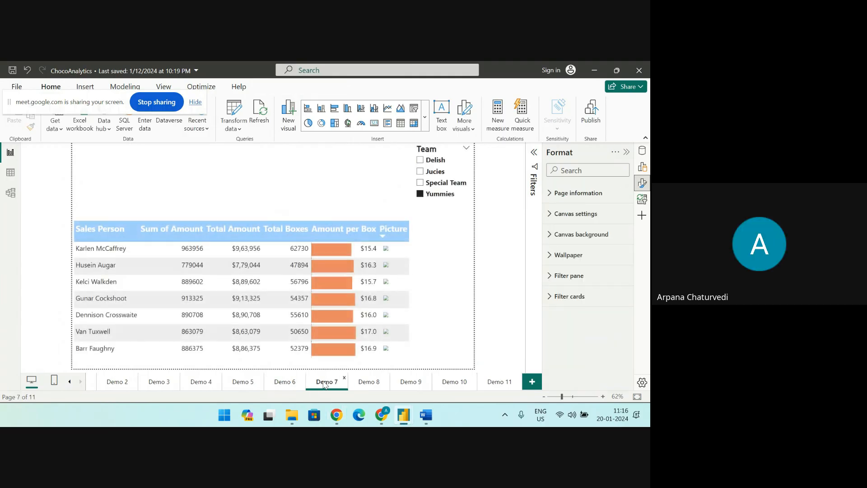
left_click(366, 385)
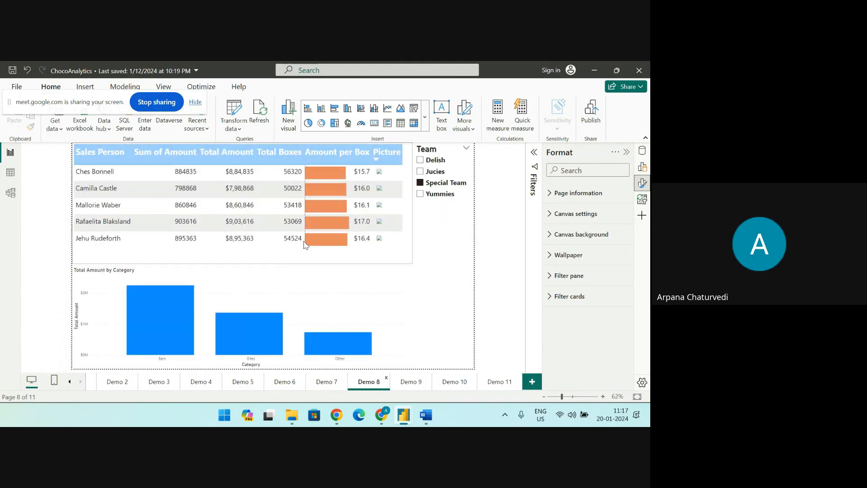
left_click(180, 274)
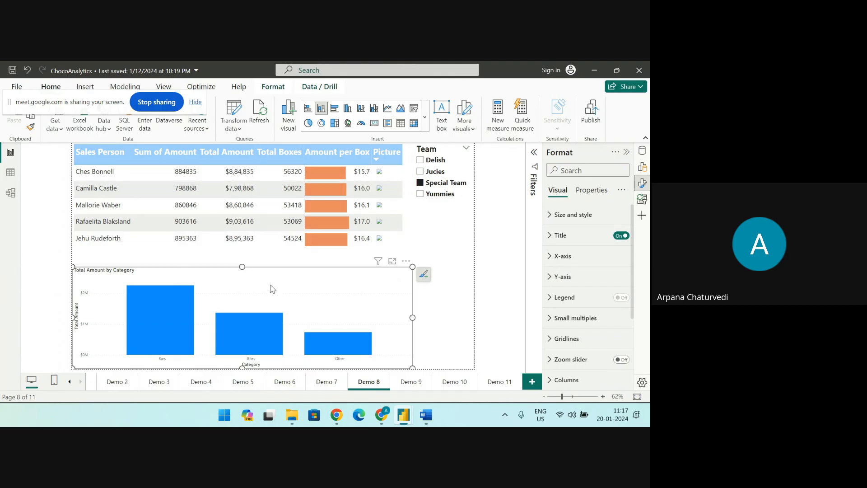
left_click(643, 168)
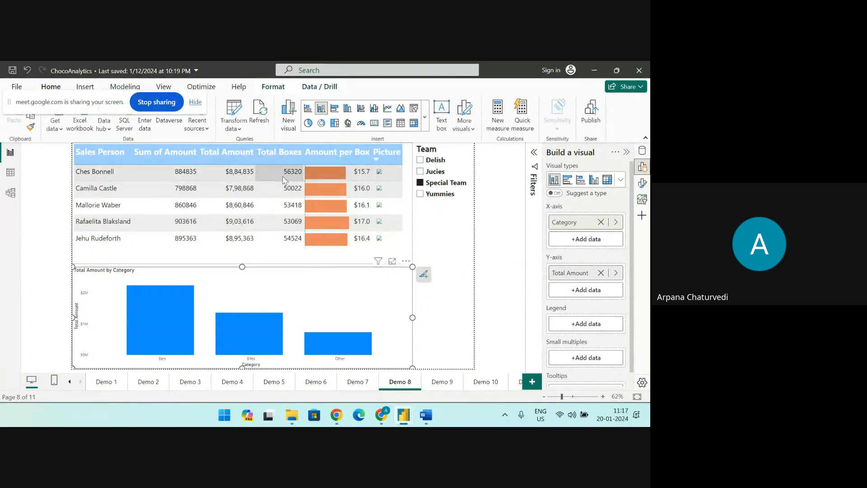
Cross-highlight the category chart with each of the table's first three sales person rows and check the highlighted amounts
left_click(327, 172)
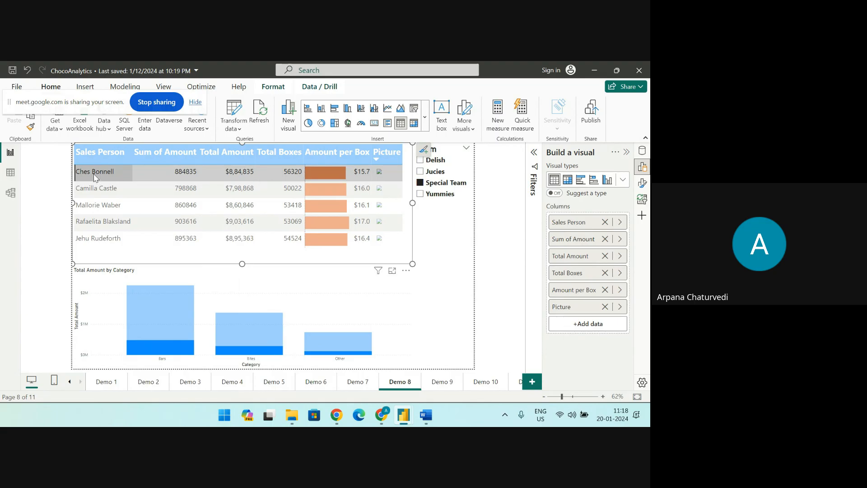
left_click(96, 188)
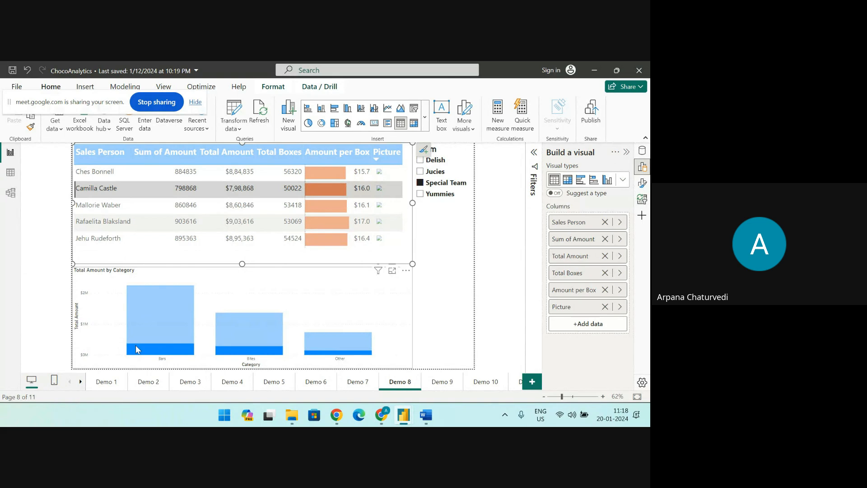
mouse_move(138, 349)
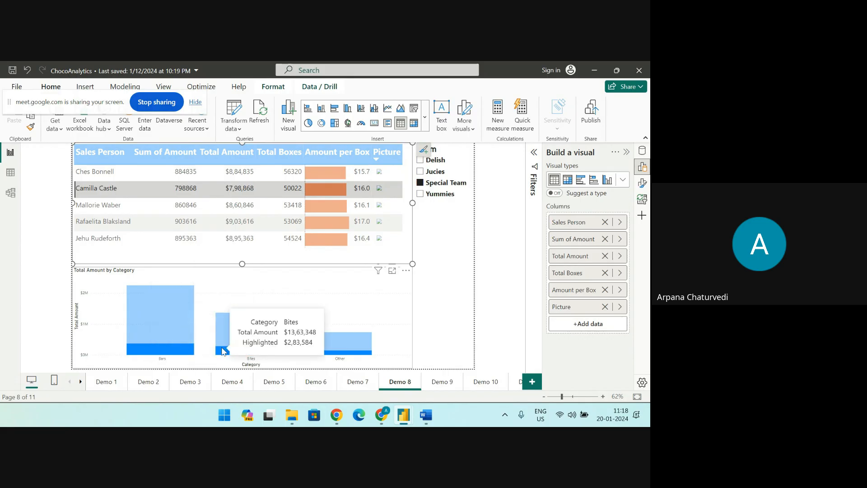
left_click(314, 205)
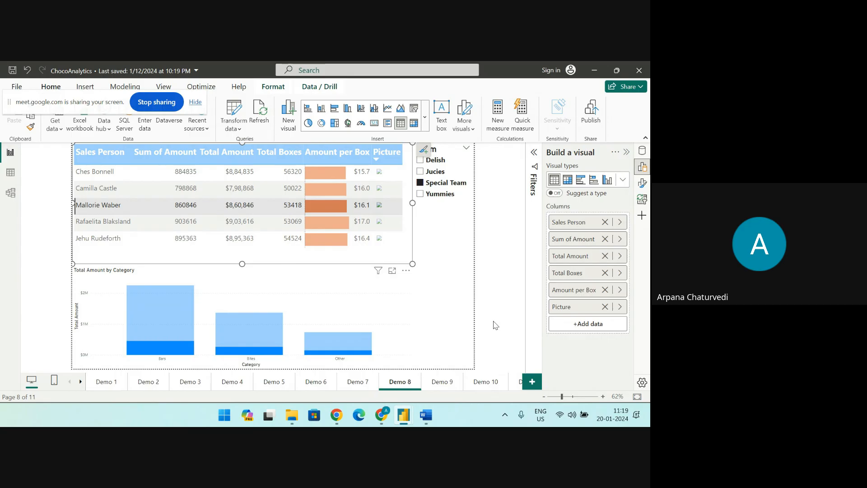
Filter the page to the Delish team and cross-highlight the category chart with the table's first sales person
left_click(420, 160)
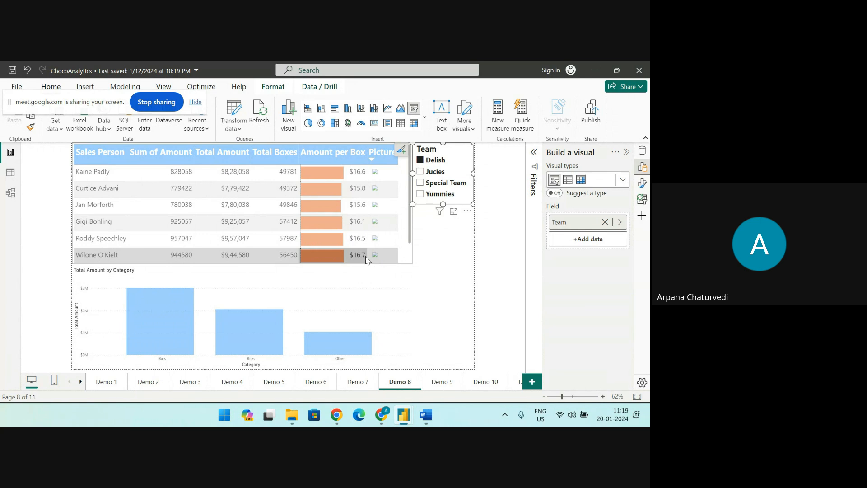
left_click(97, 170)
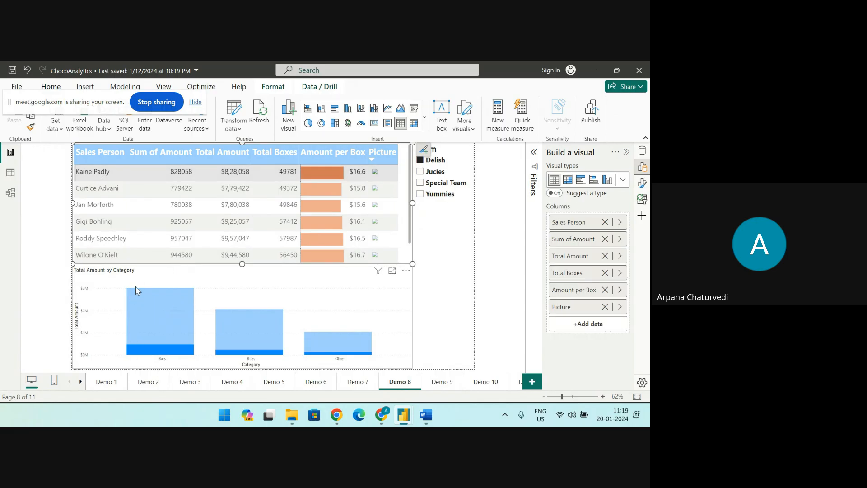
mouse_move(135, 294)
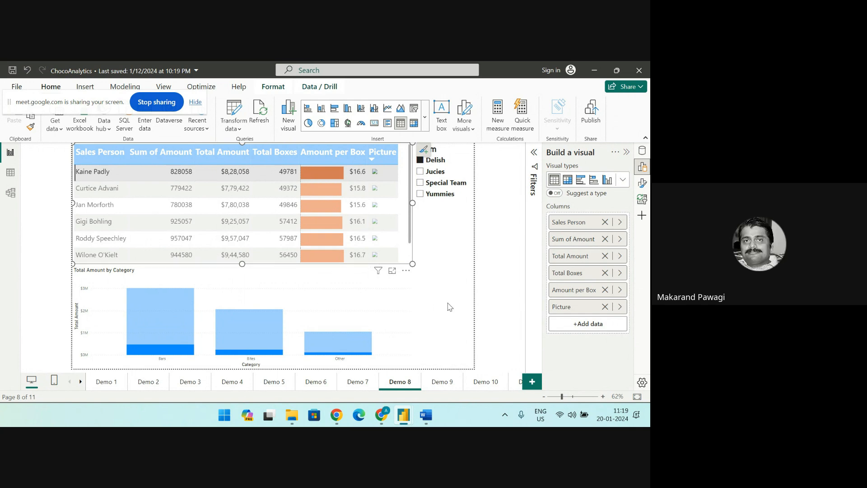
Narrow the Total Amount by Category chart to about half its width to free space beside it
left_click(244, 274)
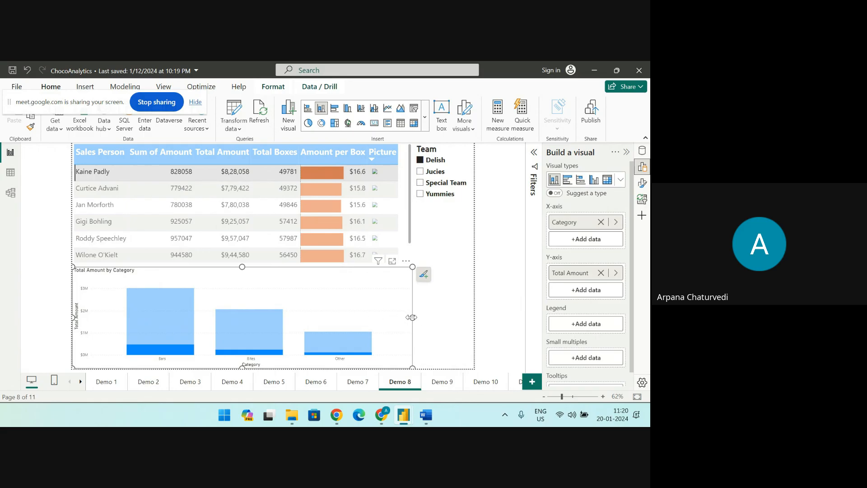
left_click_drag(412, 318, 234, 329)
left_click(458, 248)
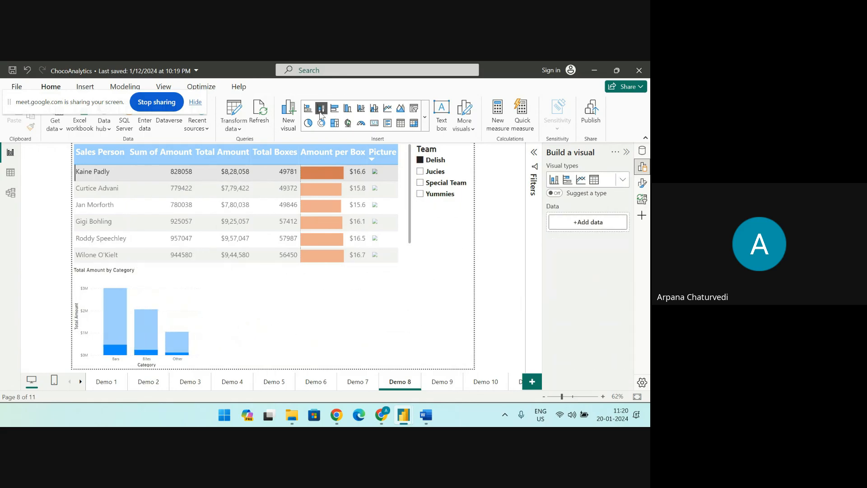
Insert a stacked column chart with products Category on the X-axis and sales Amount on the Y-axis, and reposition it beside the existing chart
left_click(320, 109)
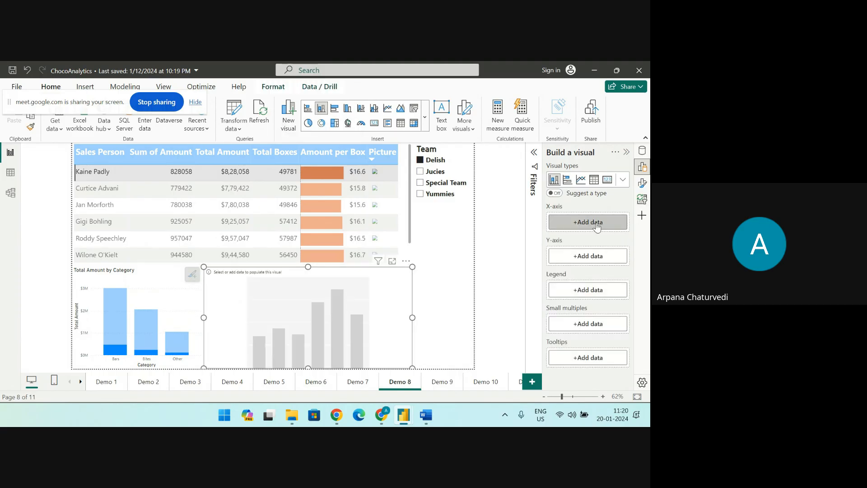
left_click(596, 224)
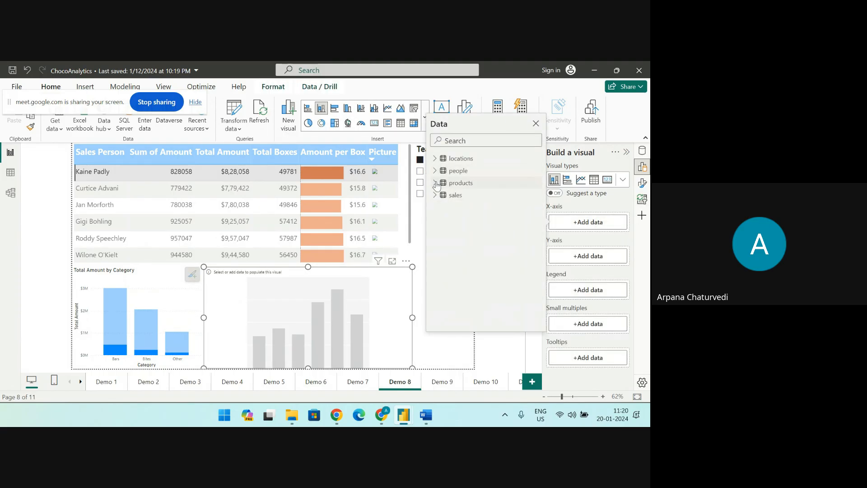
left_click(435, 183)
left_click(451, 196)
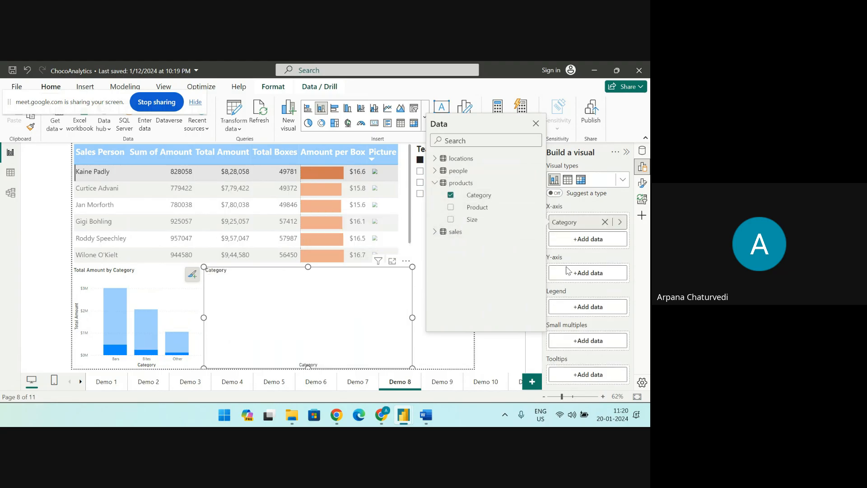
left_click(569, 271)
left_click(435, 247)
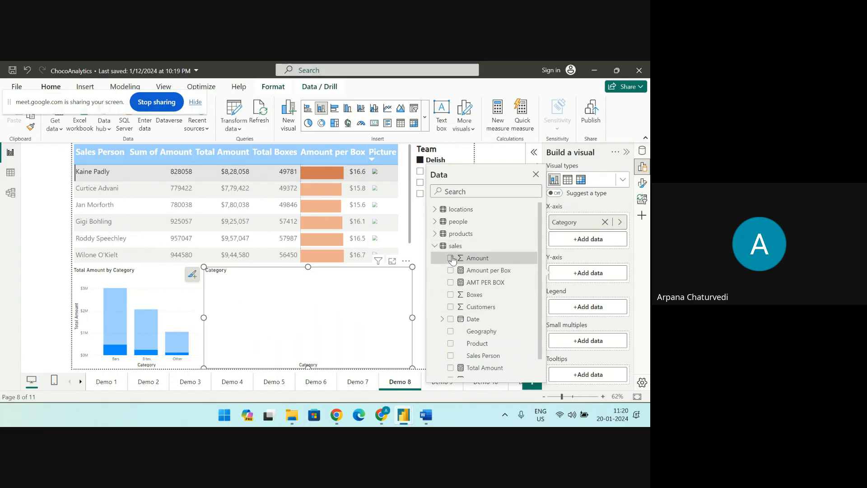
left_click(451, 258)
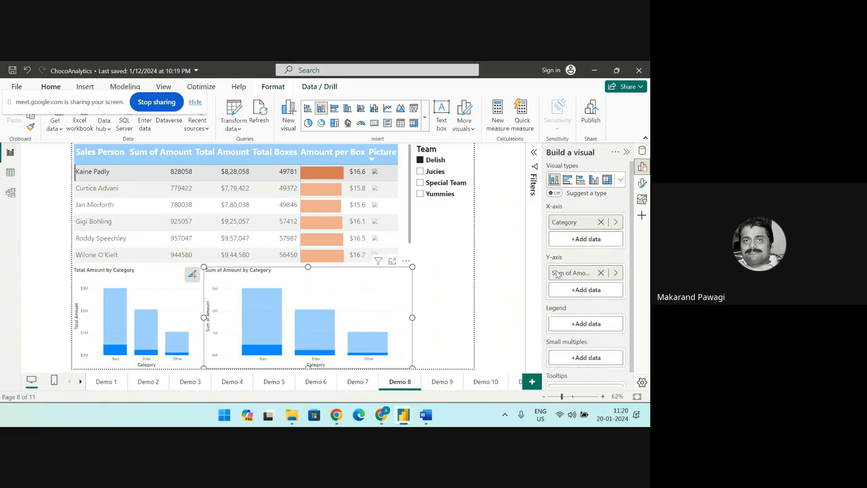
left_click_drag(381, 292, 436, 291)
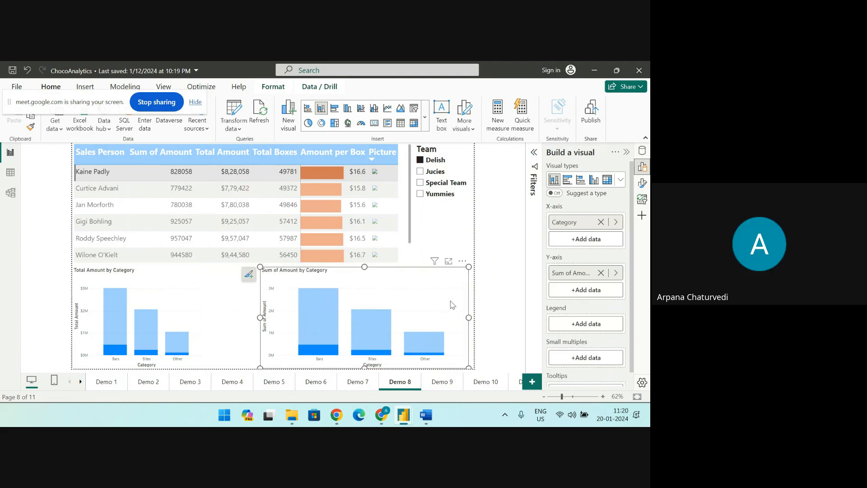
left_click_drag(449, 314, 371, 315)
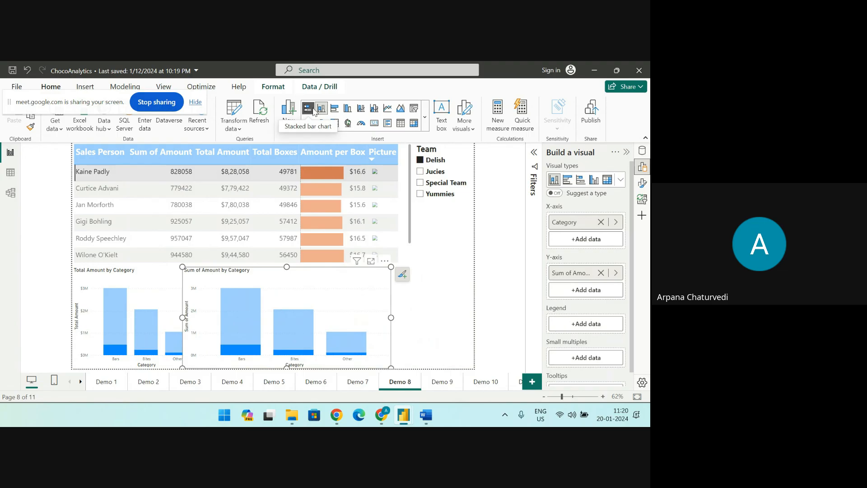
Examine the full gallery of visual types, from bar and column charts to AI visuals
left_click(425, 119)
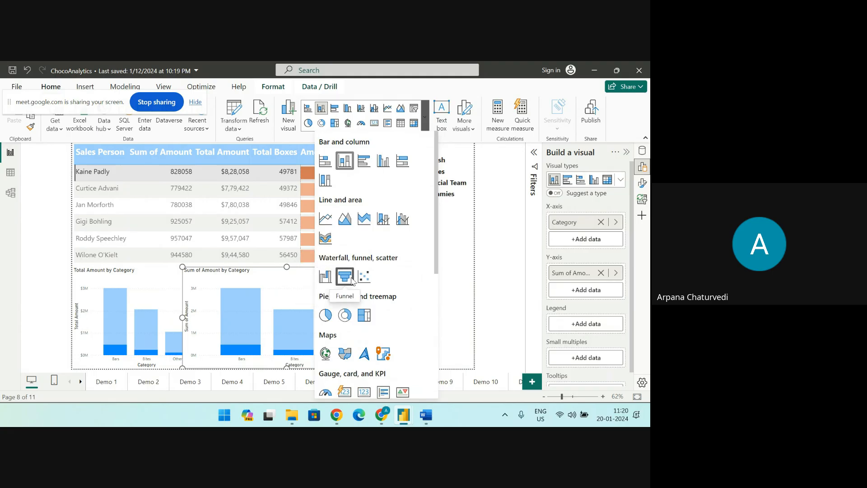
scroll(359, 293, "down", 3)
scroll(357, 289, "down", 3)
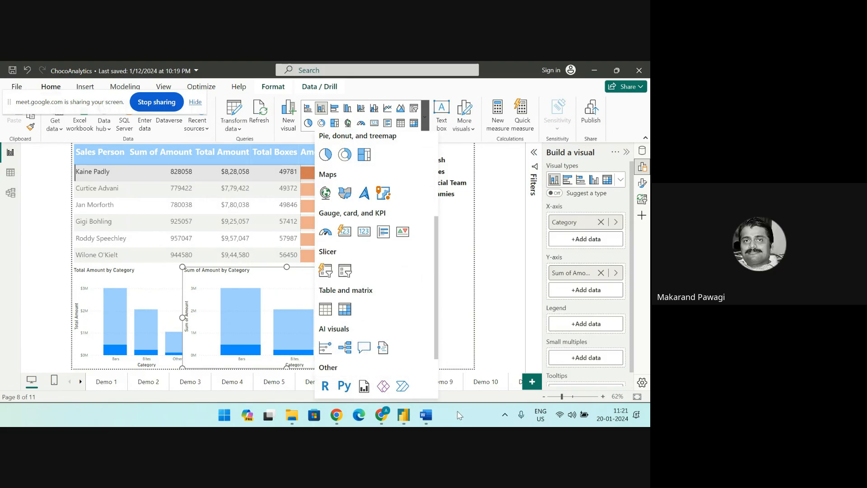
left_click(390, 91)
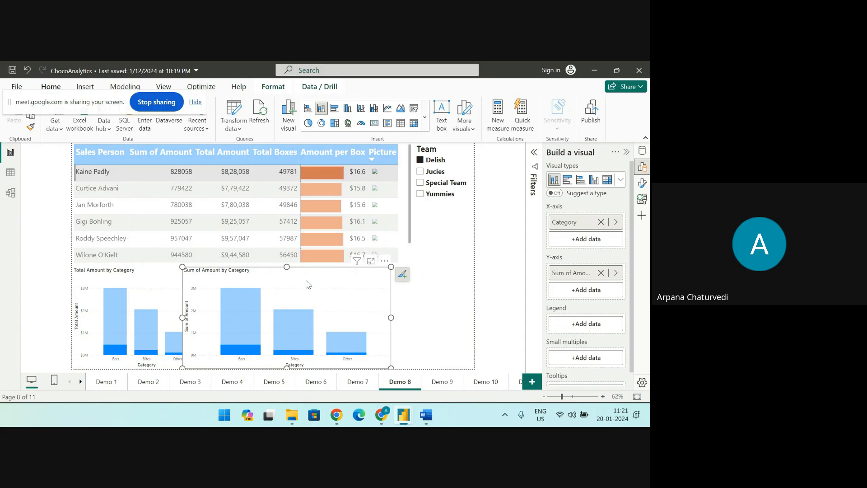
Move the Sum of Amount by Category chart clear of the neighbouring chart and remove it from the page
left_click_drag(310, 284, 369, 284)
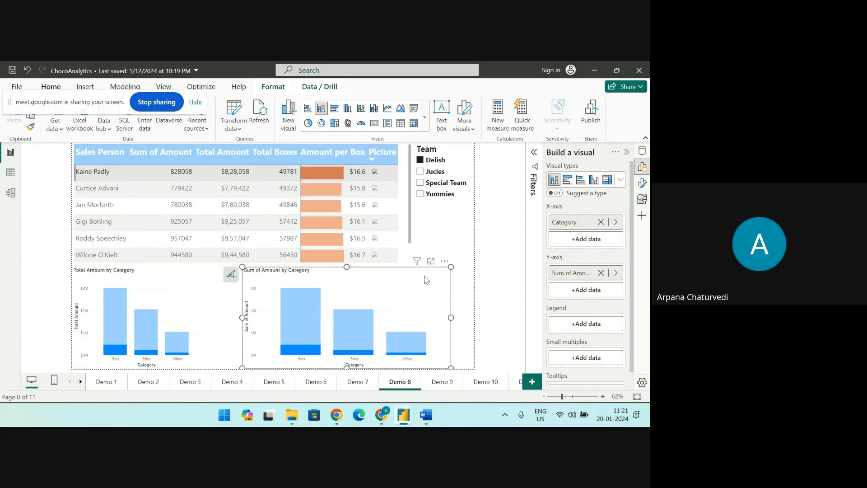
left_click(445, 263)
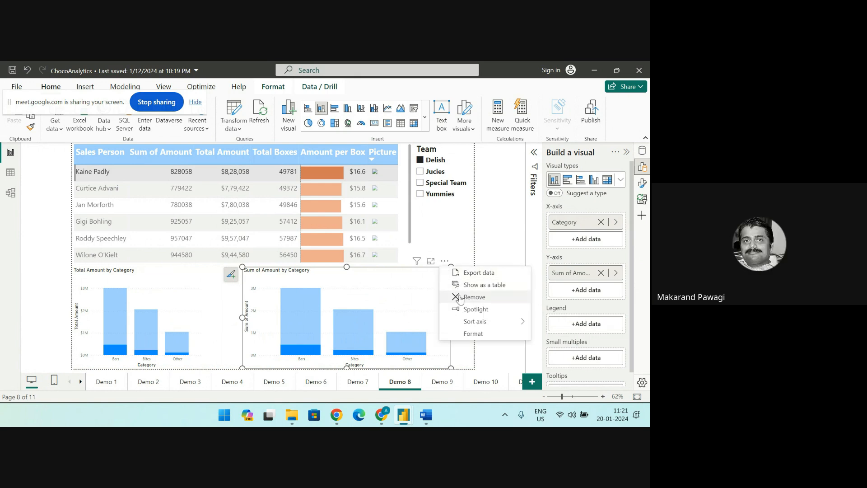
left_click(461, 297)
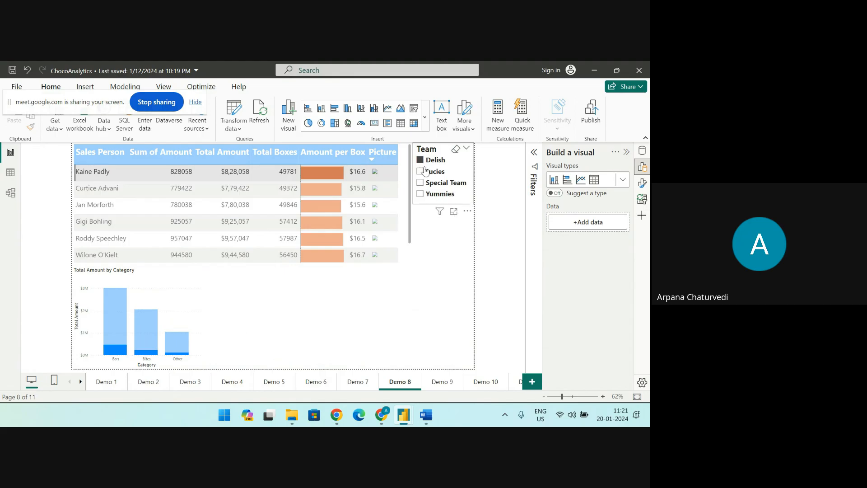
Toggle the Delish team filter off and on in the Team slicer, and filter the page to Special Team
left_click(421, 163)
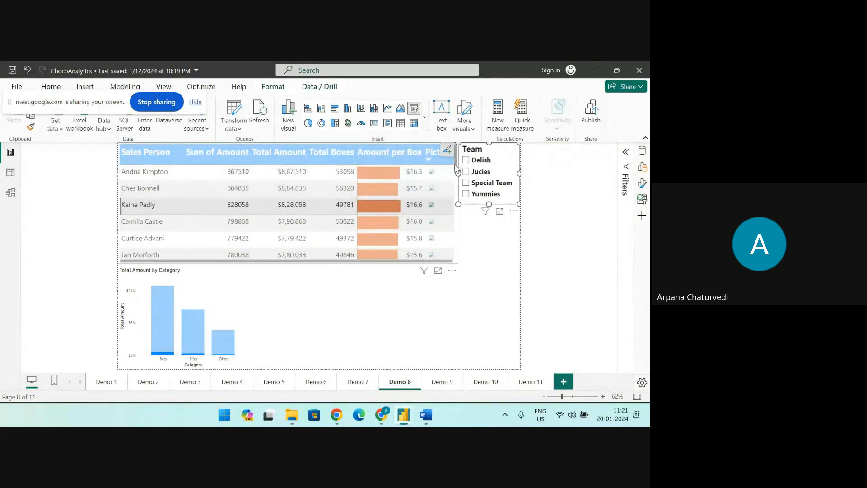
scroll(447, 240, "down", 5)
left_click_drag(451, 258, 443, 171)
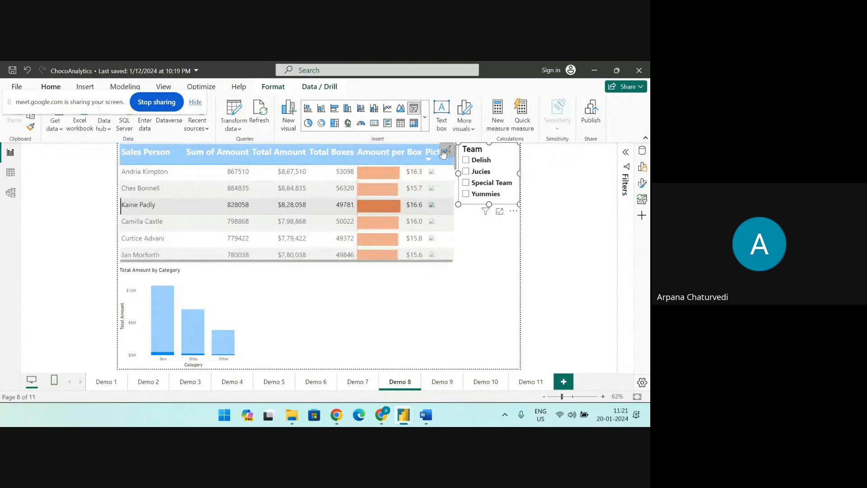
left_click(467, 161)
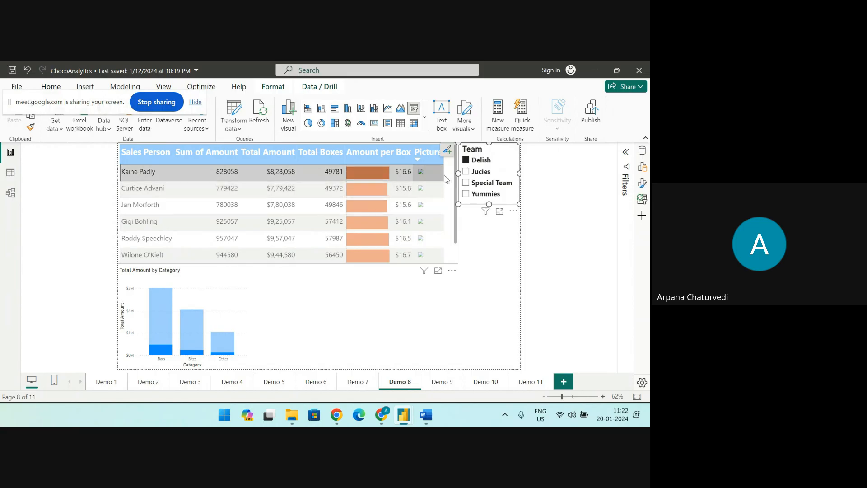
left_click(465, 183)
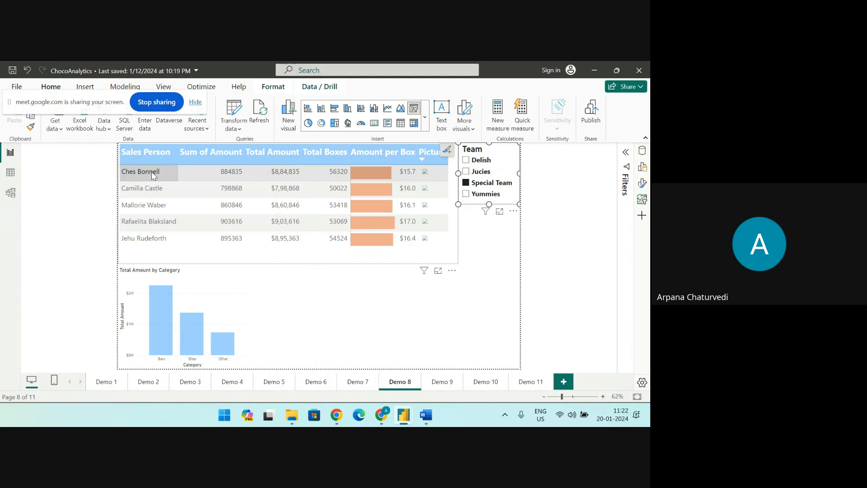
Move the Total Amount by Category chart toward the page centre and enlarge it, mainly in width
left_click(182, 273)
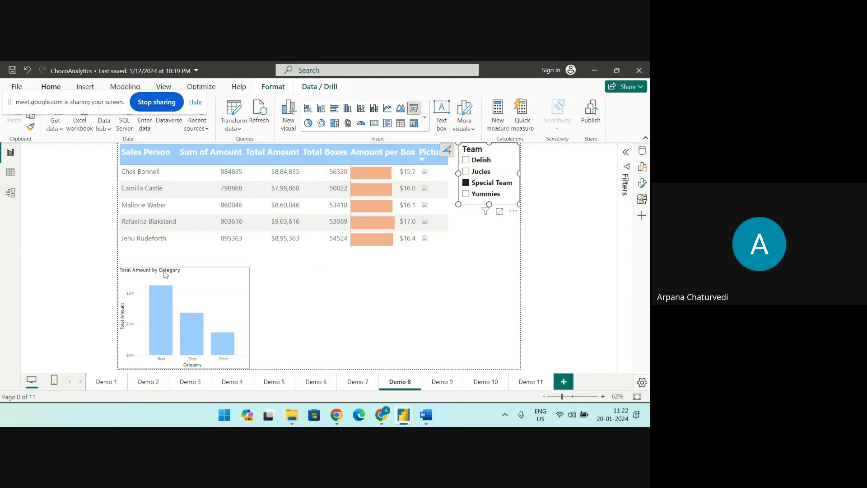
left_click_drag(182, 274, 231, 273)
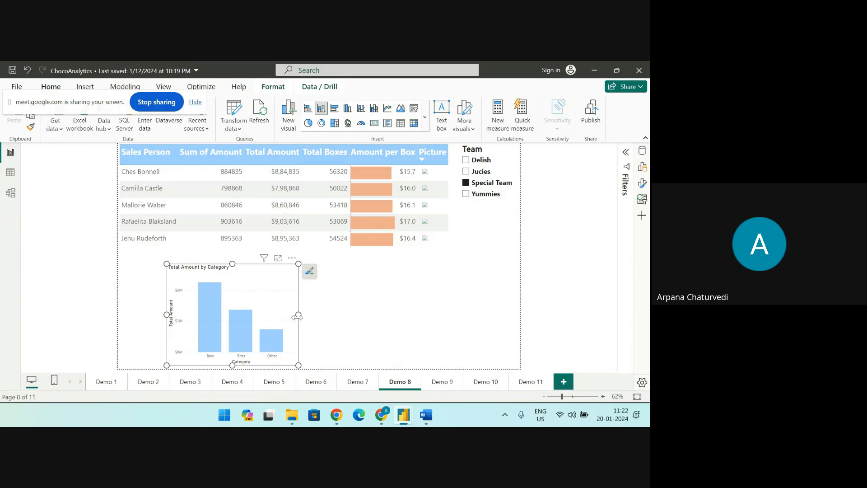
left_click_drag(298, 316, 386, 327)
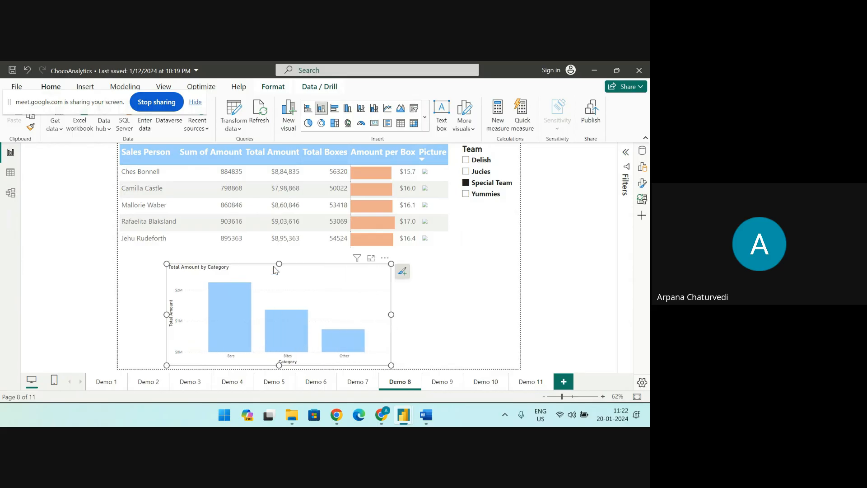
left_click_drag(279, 262, 276, 258)
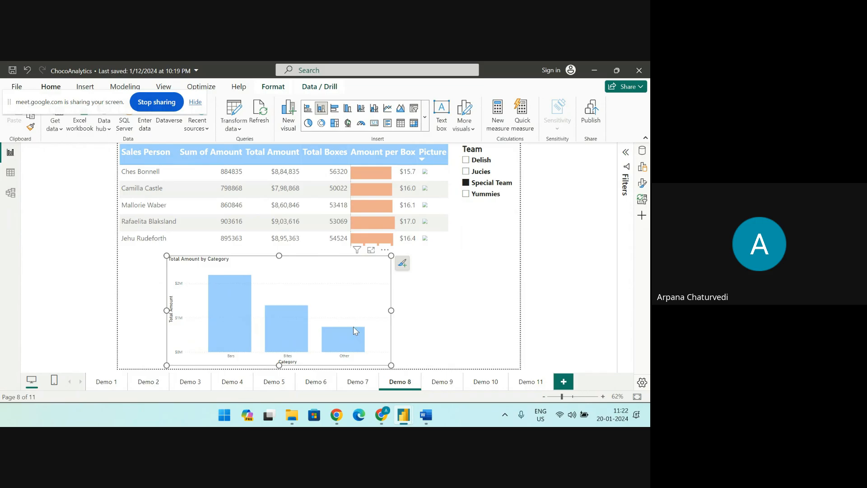
left_click(384, 415)
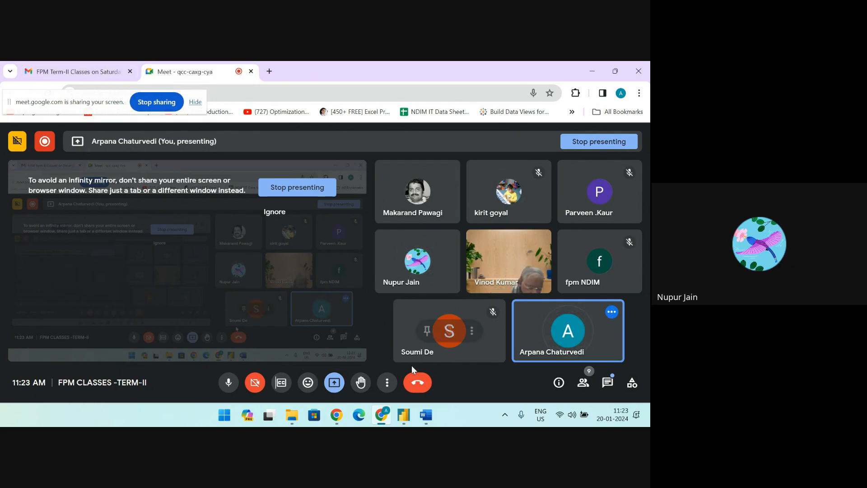
mouse_move(405, 421)
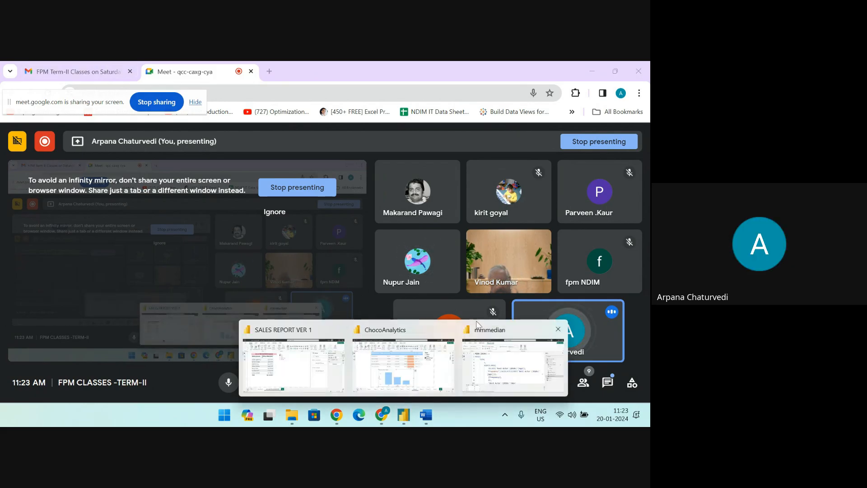
left_click(402, 361)
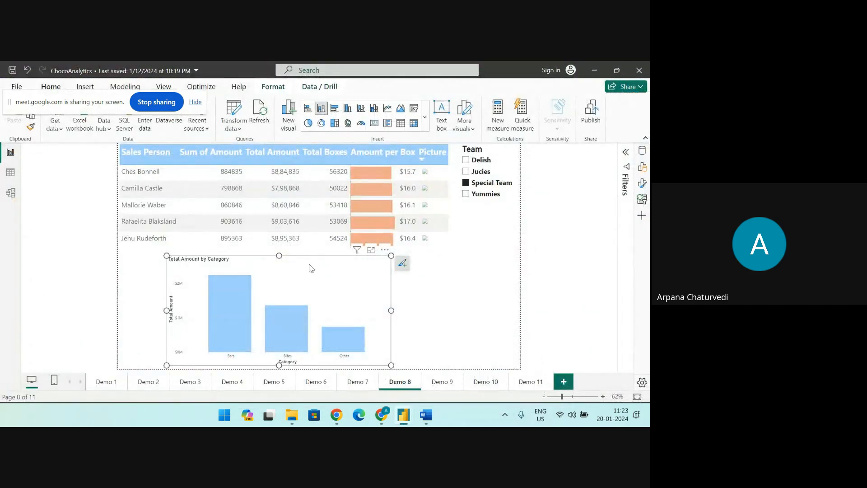
Cross-highlight the category chart with the table's first sales person and inspect the total and highlighted amounts for Bars
left_click(476, 308)
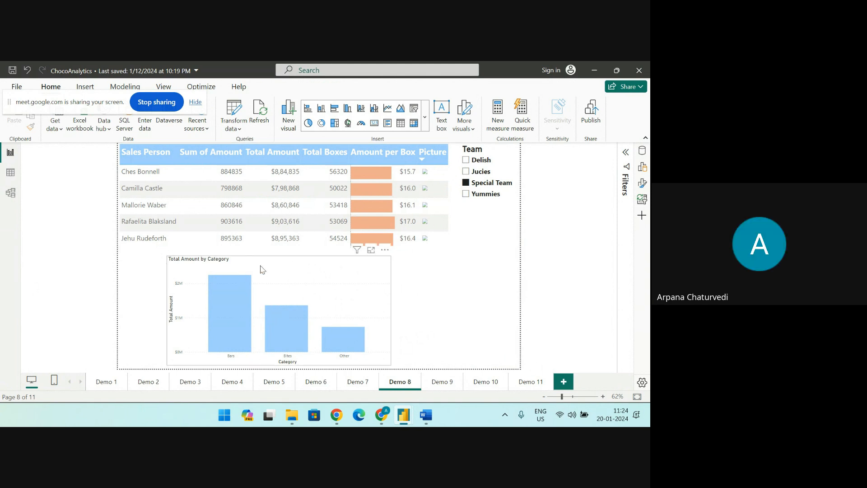
left_click(154, 172)
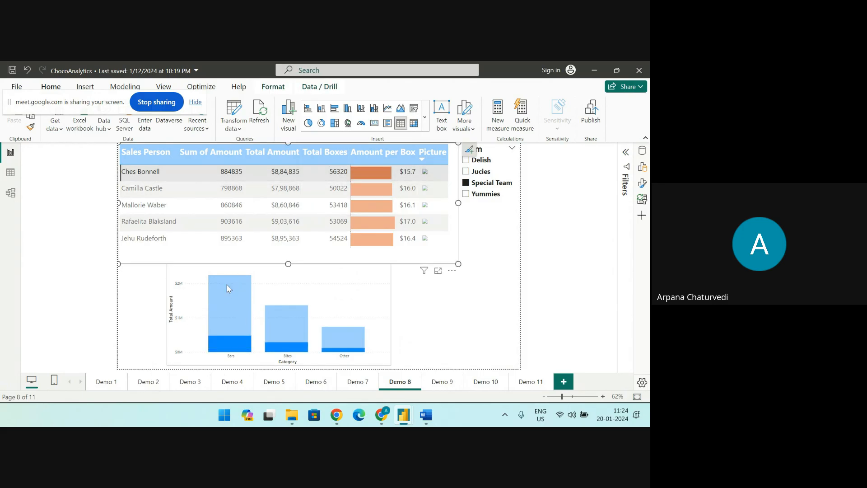
mouse_move(234, 303)
mouse_move(228, 334)
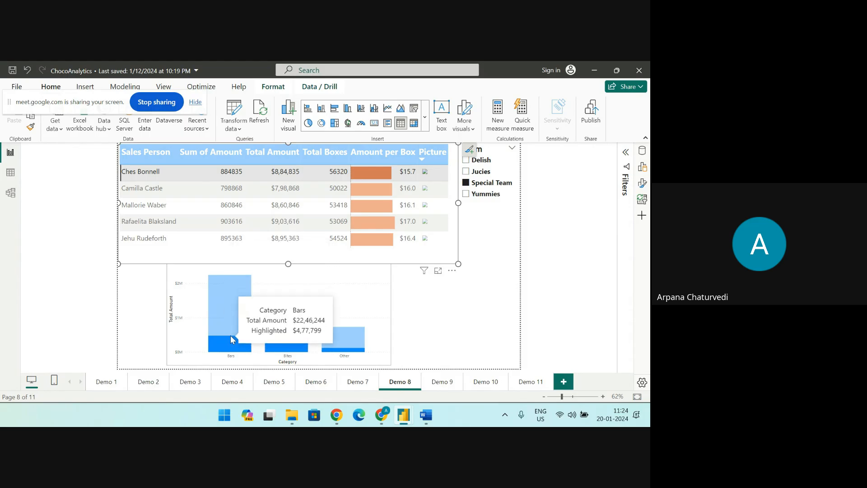
Open the Demo 9 page and select the table's first sales person to see how both charts respond
left_click(441, 384)
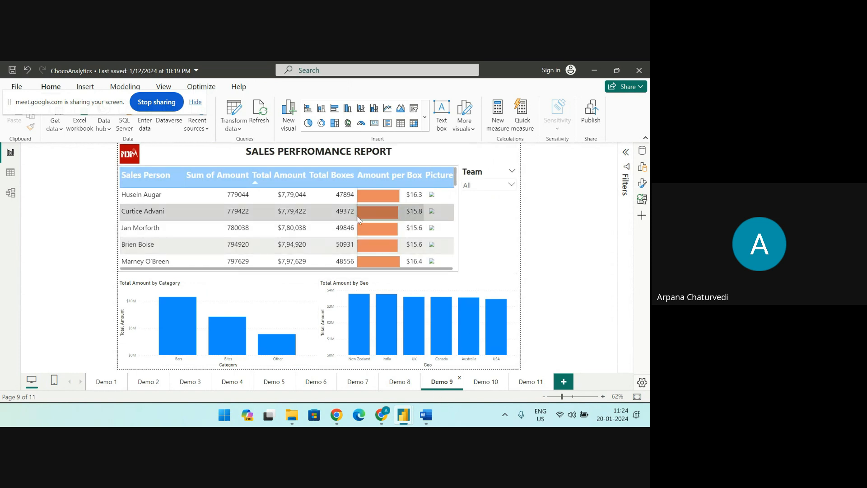
left_click(161, 195)
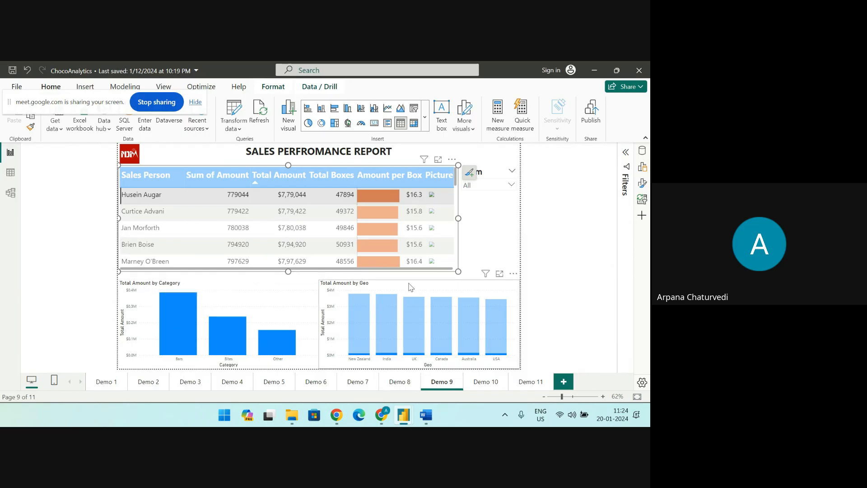
Narrow the Total Amount by Geo chart to about half its width and widen the Total Amount by Category chart
left_click(435, 288)
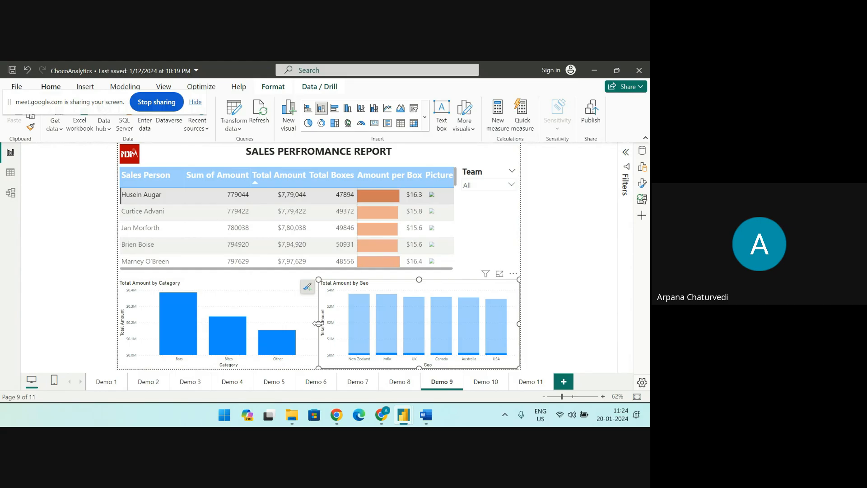
left_click_drag(319, 323, 413, 324)
mouse_move(257, 301)
left_mouse_down()
mouse_move(273, 292)
mouse_move(247, 298)
left_mouse_up()
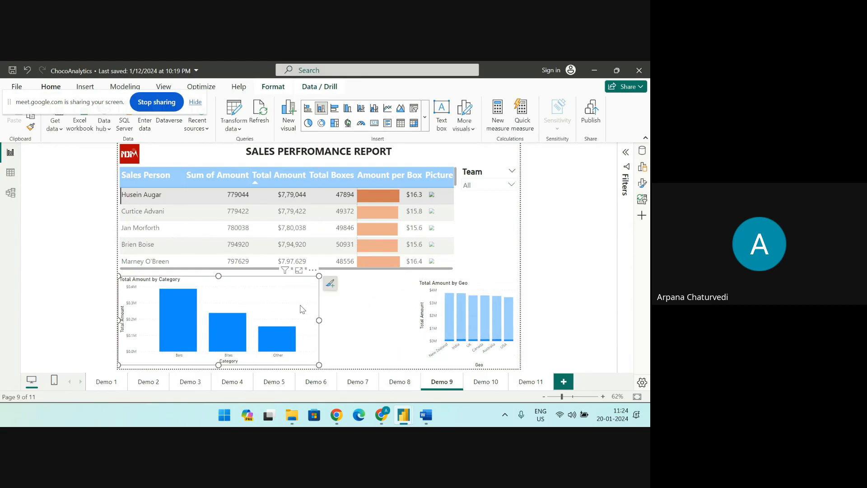
left_click_drag(320, 322, 353, 321)
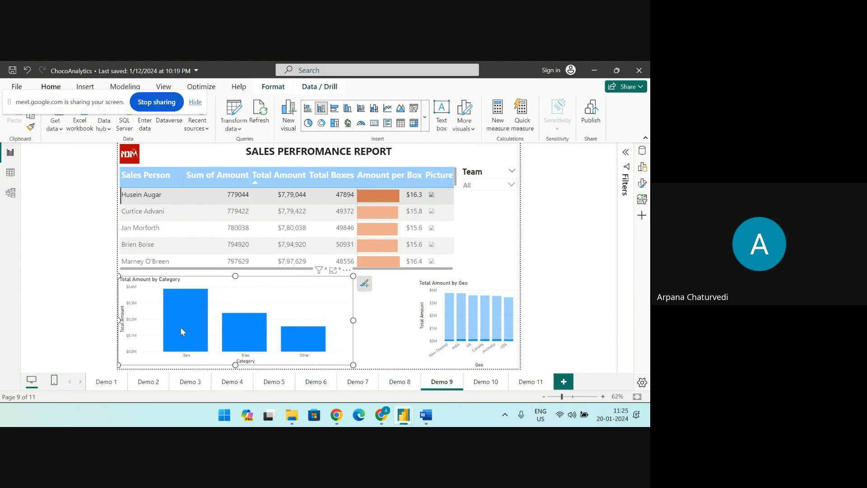
Filter the category chart by the second, third and fifth sales persons in turn, and sort the table by Sum of Amount descending
left_click(150, 215)
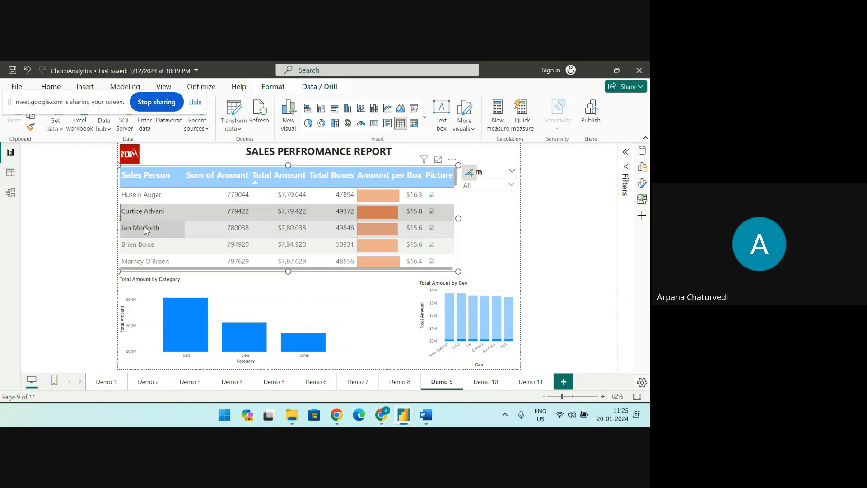
left_click(144, 225)
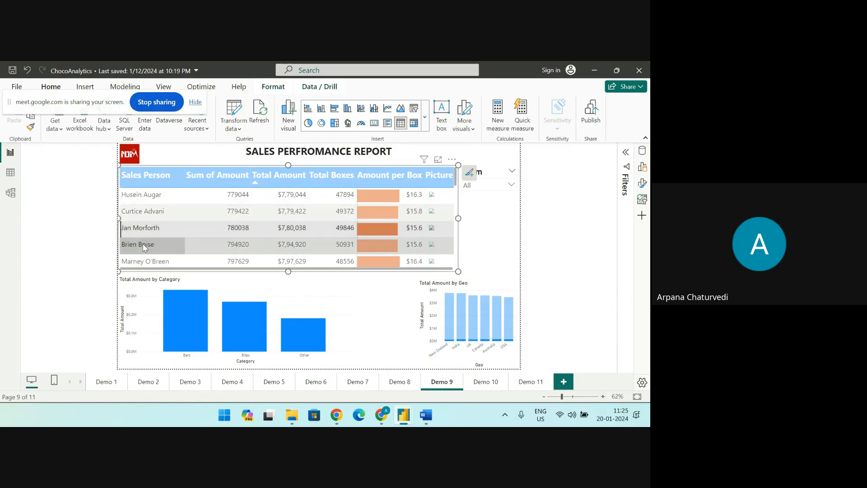
left_click(142, 256)
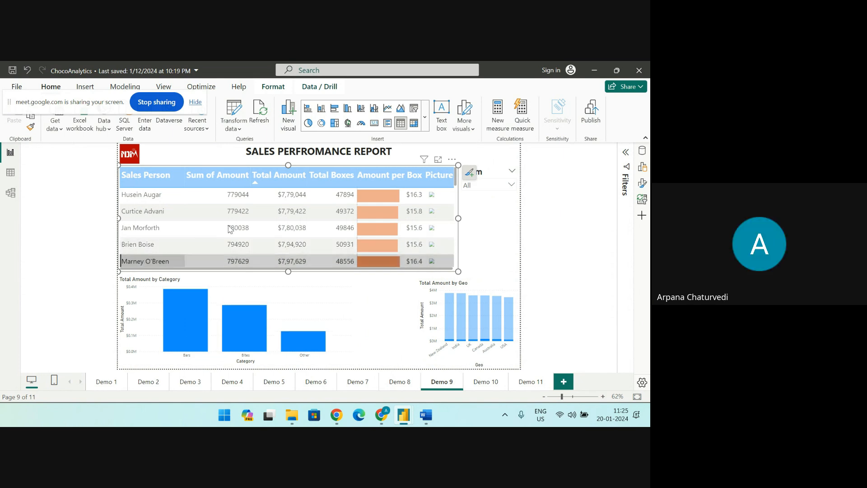
left_click(221, 172)
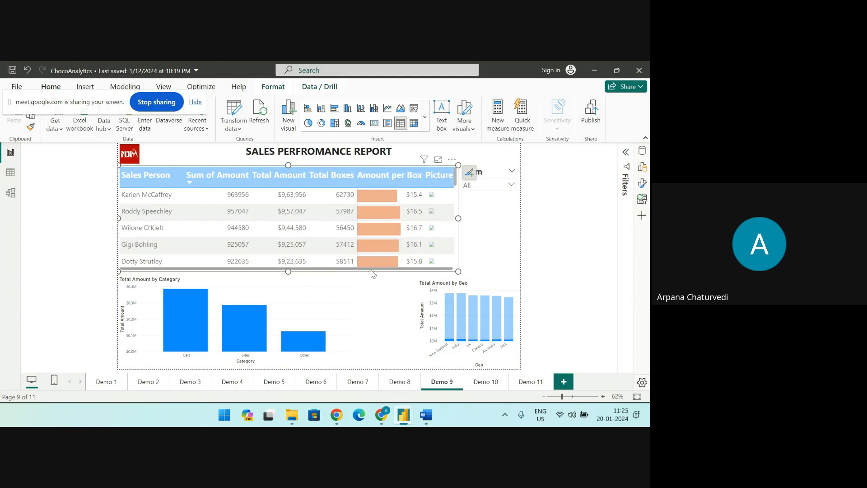
Make the sales person table slightly smaller and remove the Total Amount by Geo chart
left_click_drag(459, 271, 428, 262)
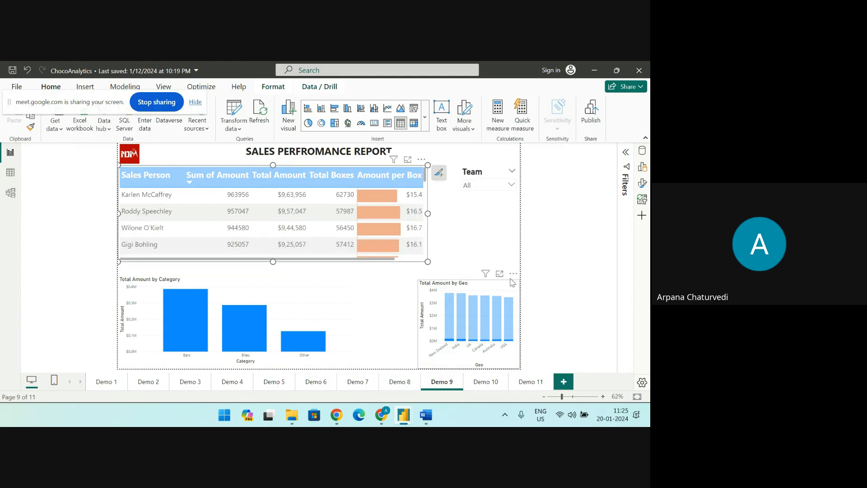
left_click(514, 275)
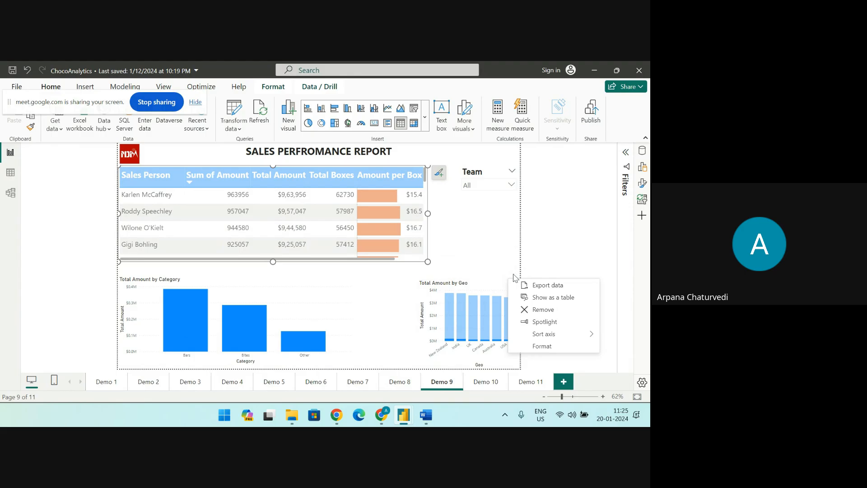
left_click(535, 309)
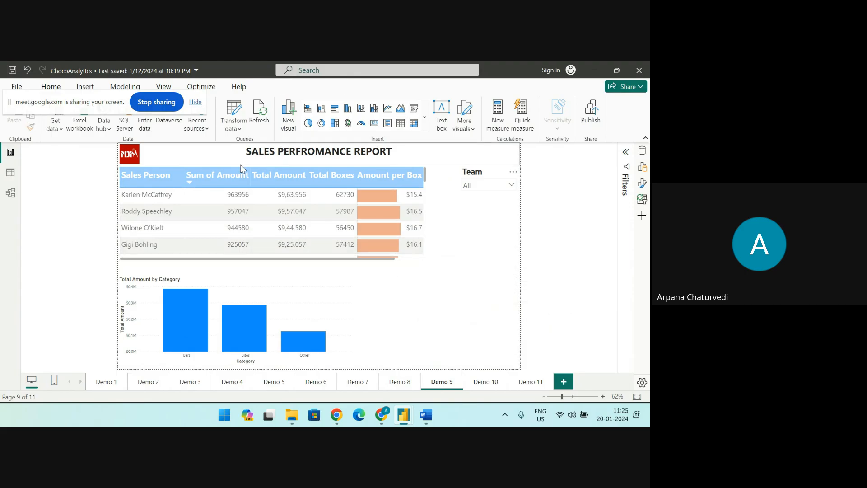
Sort the sales person table by Sum of Amount ascending and view the teams offered by the Team slicer
left_click(241, 180)
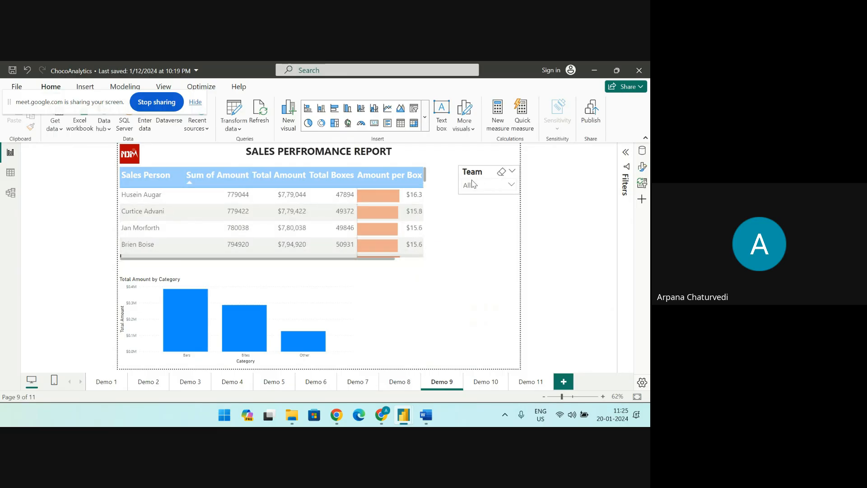
left_click(511, 185)
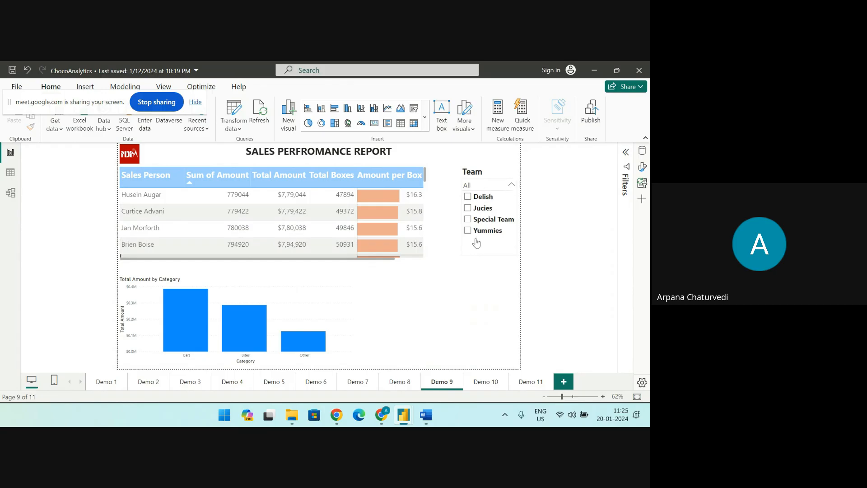
left_click(448, 271)
Move the Total Amount by Category chart up toward the table and enlarge it slightly to the page's lower edge
left_click_drag(252, 283, 260, 277)
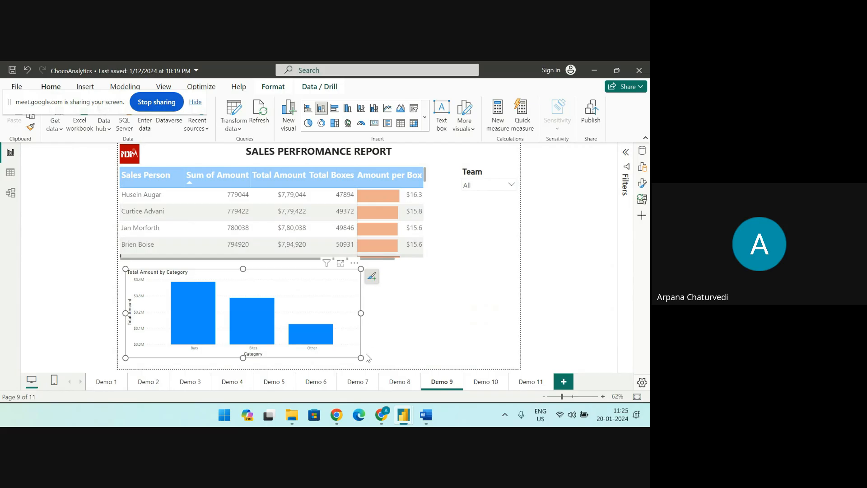
left_click_drag(360, 358, 372, 368)
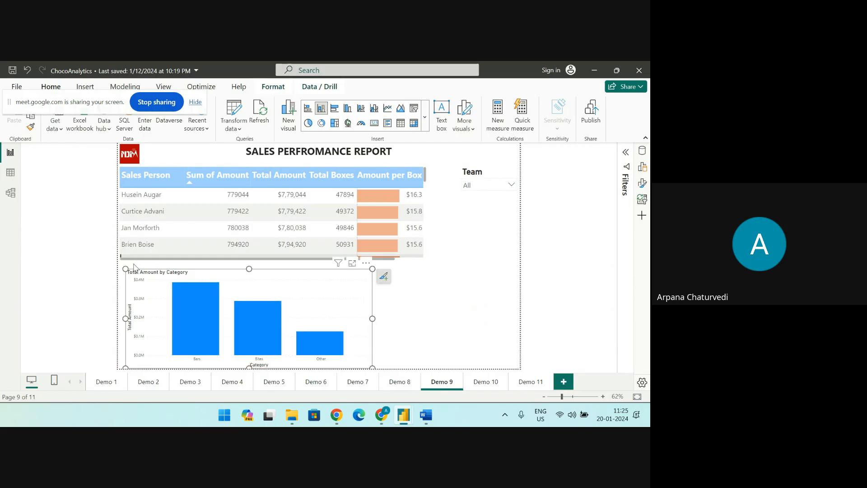
left_click_drag(125, 268, 122, 265)
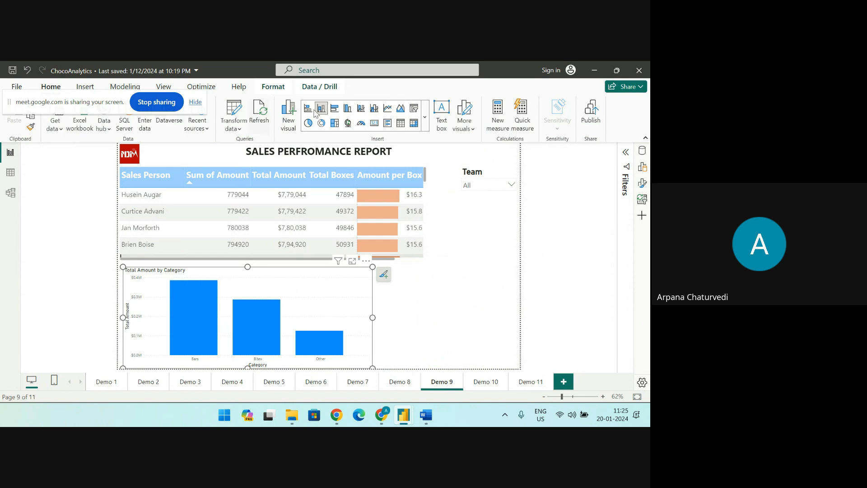
Turn on interaction editing for the Total Amount by Category chart, moving the screen-sharing bar out of the way
left_click(278, 89)
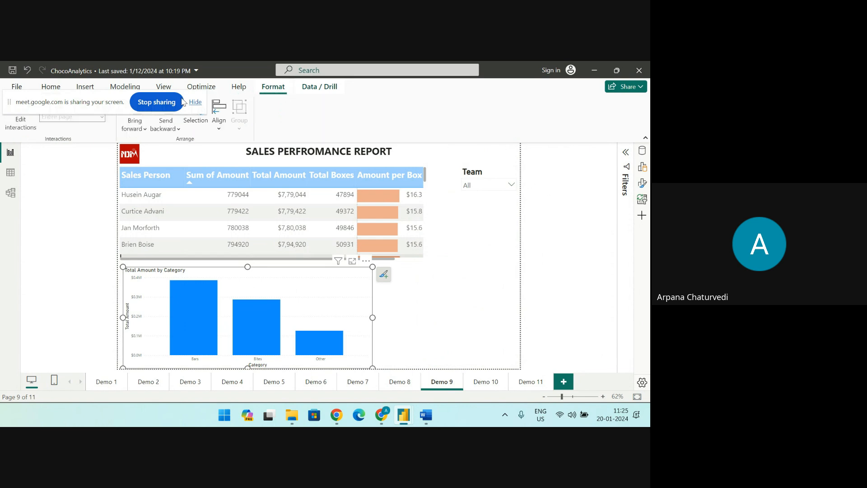
left_click_drag(146, 99, 516, 349)
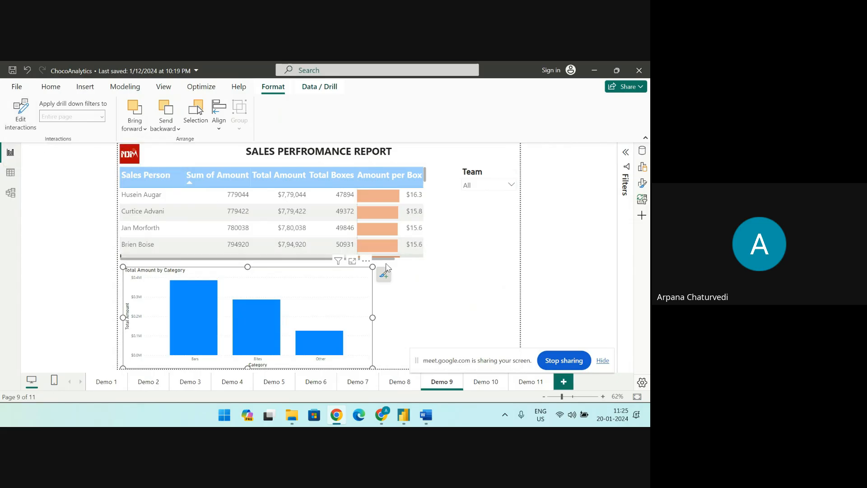
left_click(21, 122)
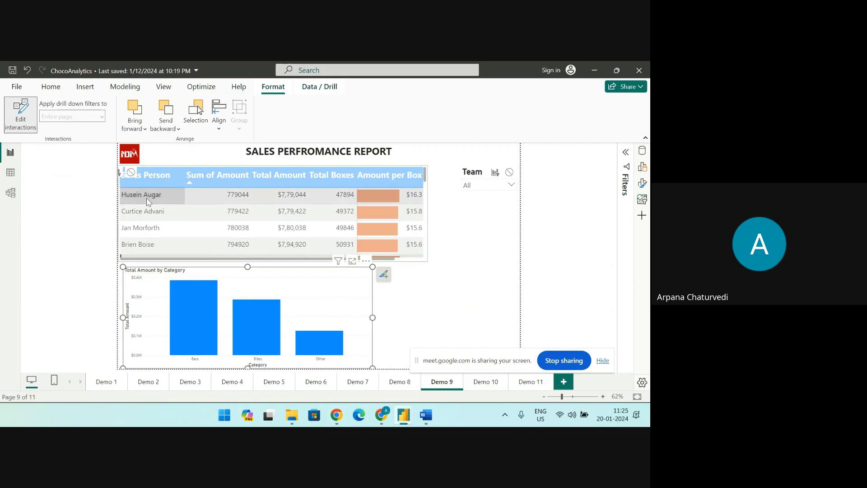
Sort the sales person table by Total Amount descending and filter the category chart by the second sales person
left_click(129, 176)
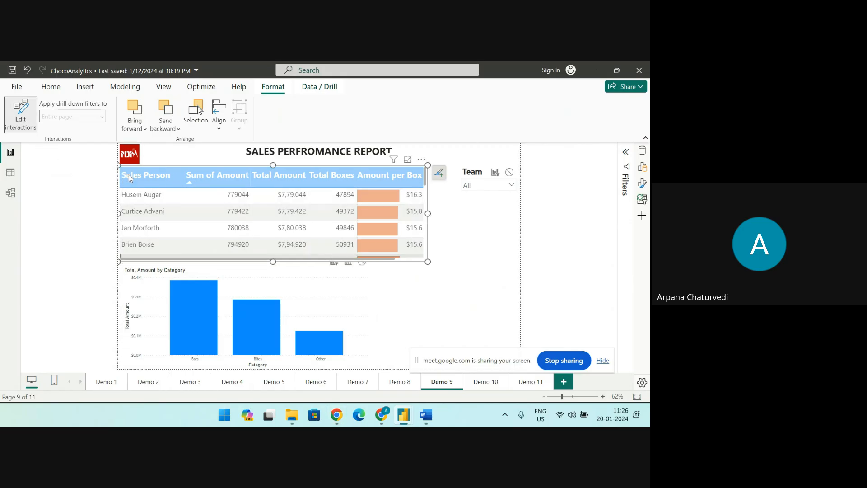
left_click(305, 178)
left_click_drag(315, 207, 314, 199)
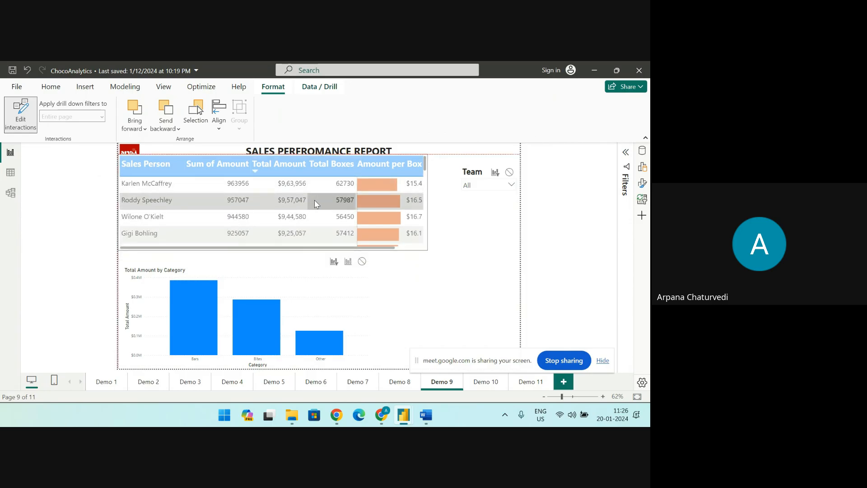
left_click(314, 200)
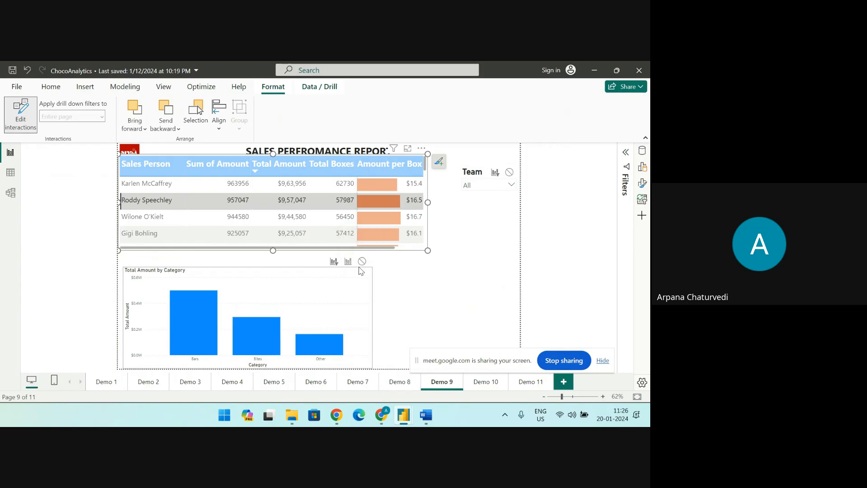
Stop sharing the screen in the meeting
mouse_move(424, 412)
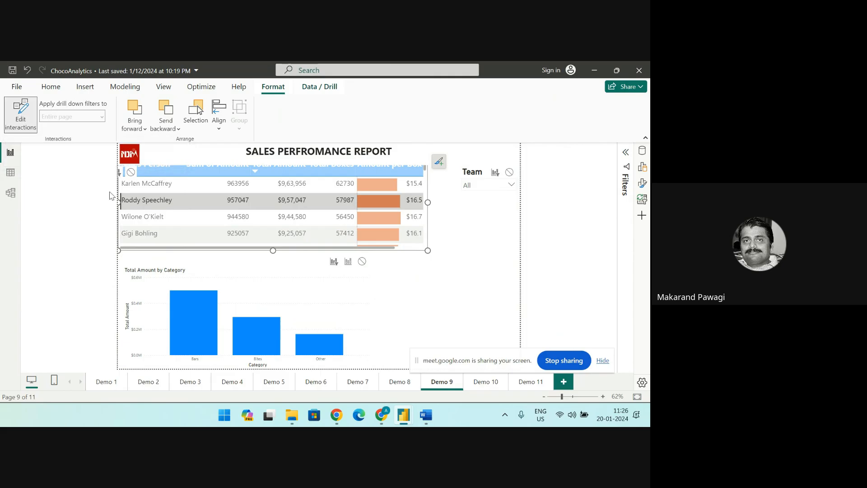
mouse_move(260, 340)
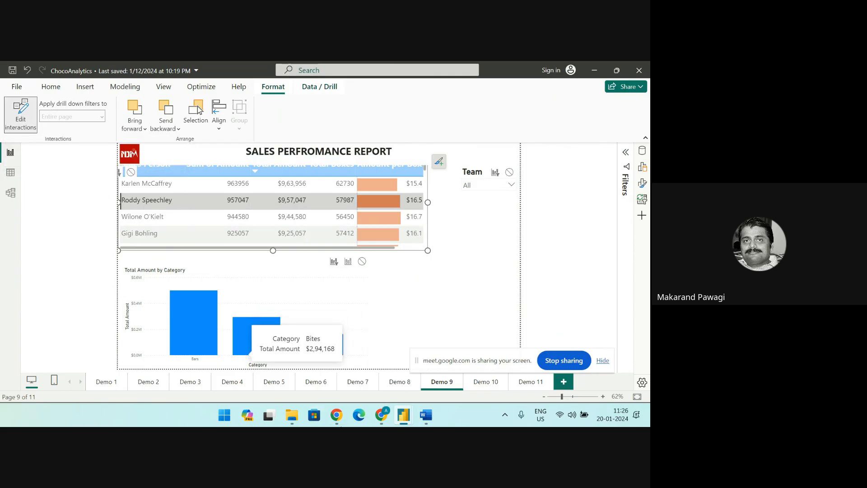
left_click(560, 362)
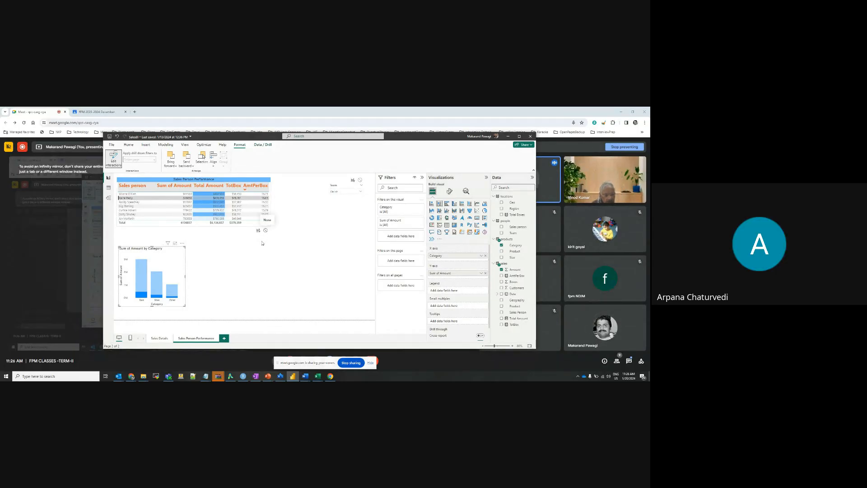
Set the table's interaction with the Sum of Amount by Category chart to Filter and select the first, second, fifth and sixth sales persons in turn
mouse_move(266, 233)
left_mouse_down()
mouse_move(261, 257)
mouse_move(264, 233)
left_mouse_up()
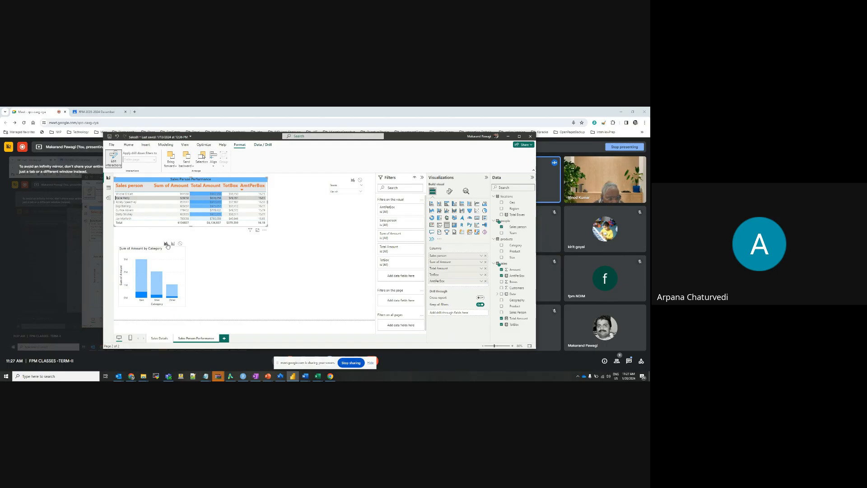
left_click(166, 244)
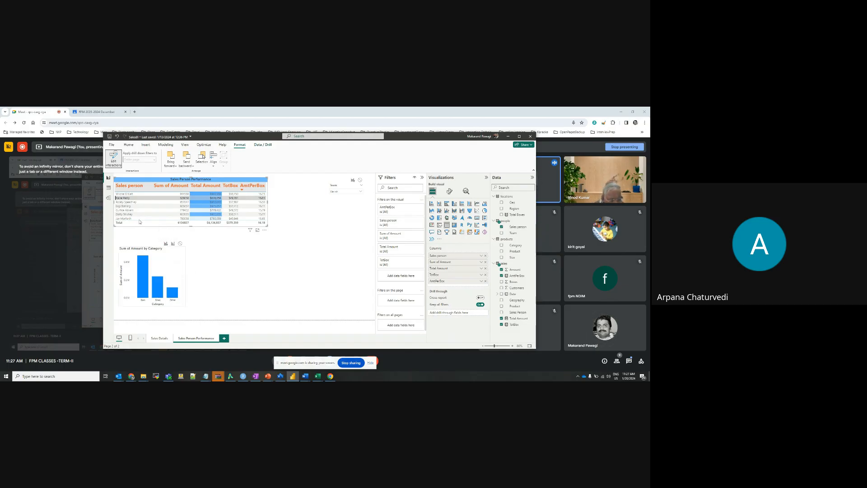
left_click(125, 194)
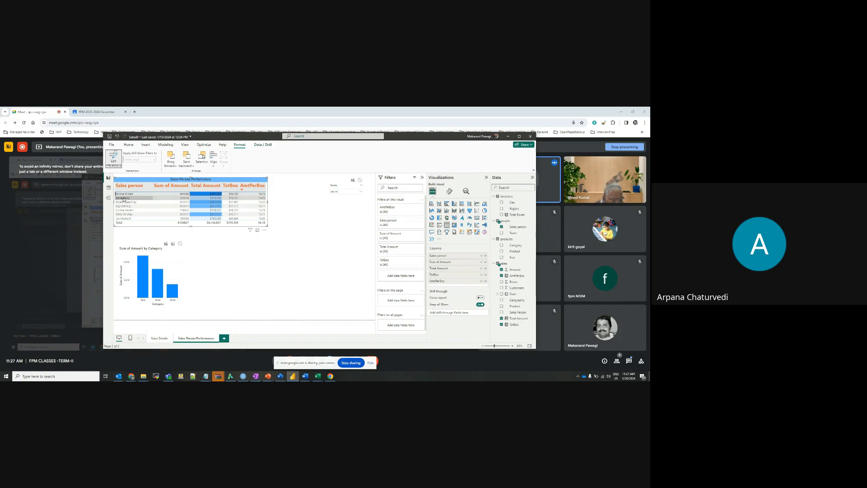
left_click(123, 199)
left_click(126, 211)
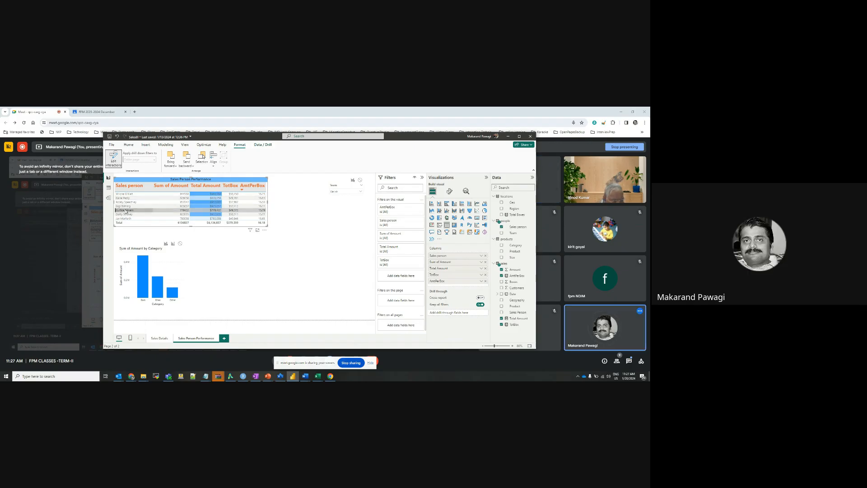
left_click(125, 214)
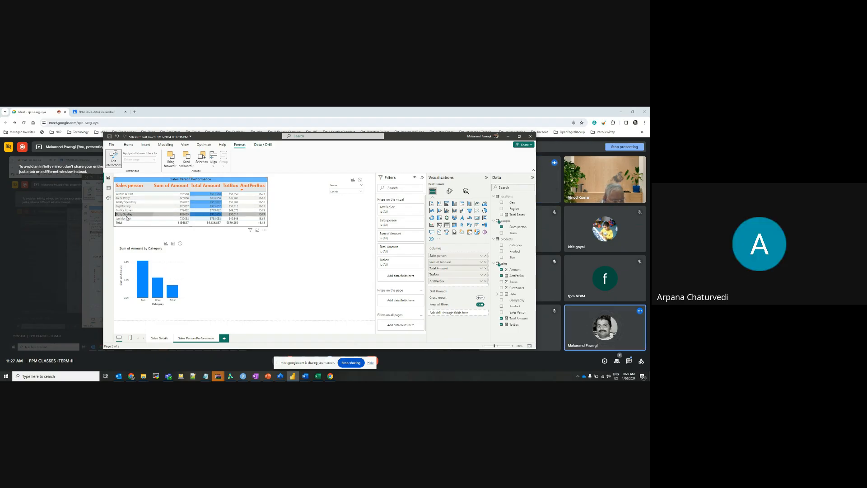
Switch the table's interaction with the category chart to Highlight, to None, and back to Highlight
left_click(172, 244)
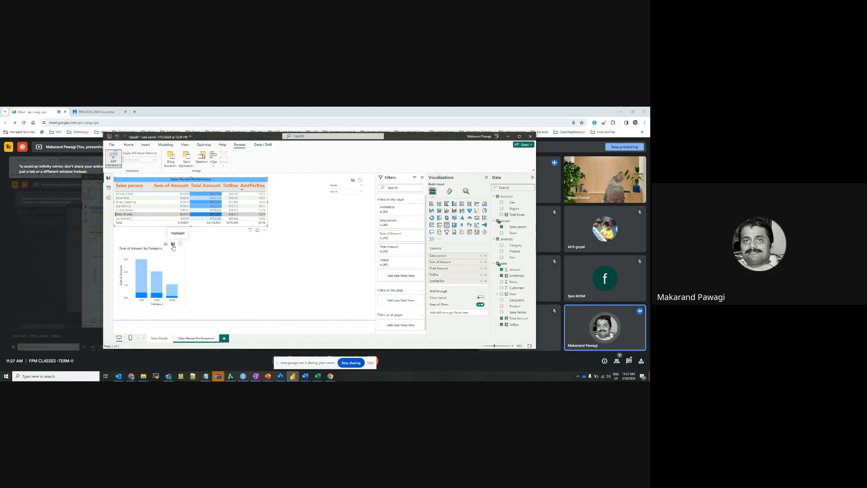
left_click(179, 244)
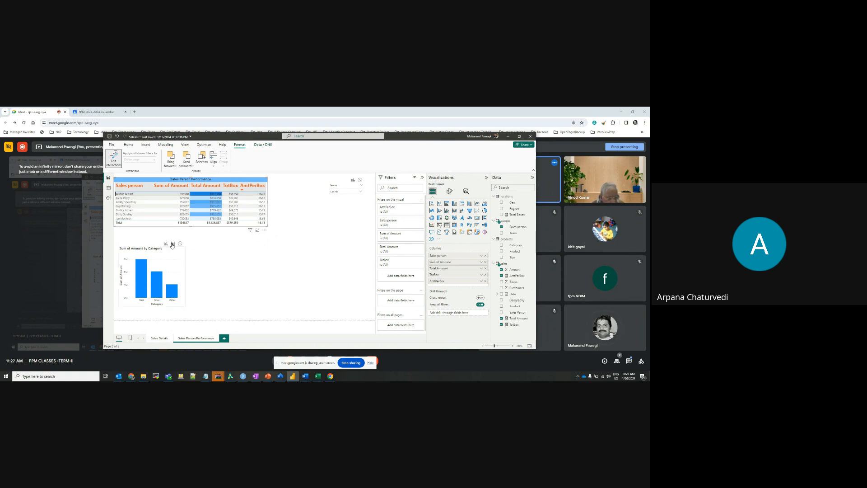
left_click(173, 244)
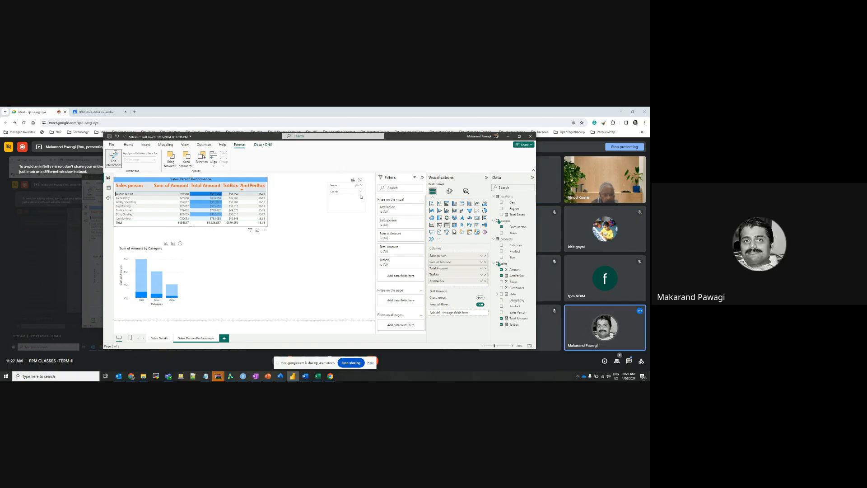
Examine the Team slicer and the teams offered in its list
left_click(361, 194)
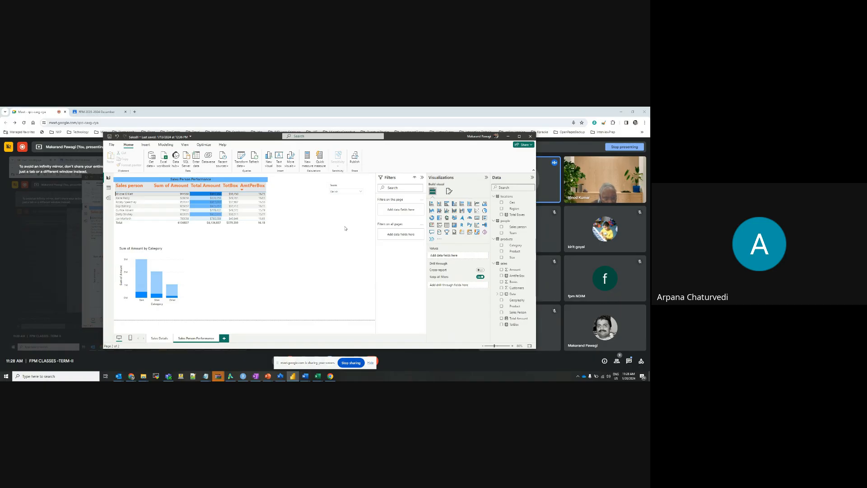
left_click(345, 185)
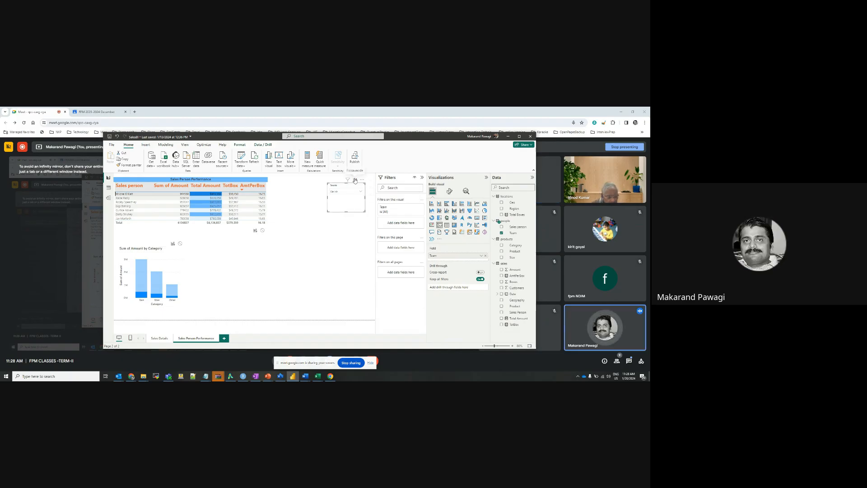
left_click(300, 267)
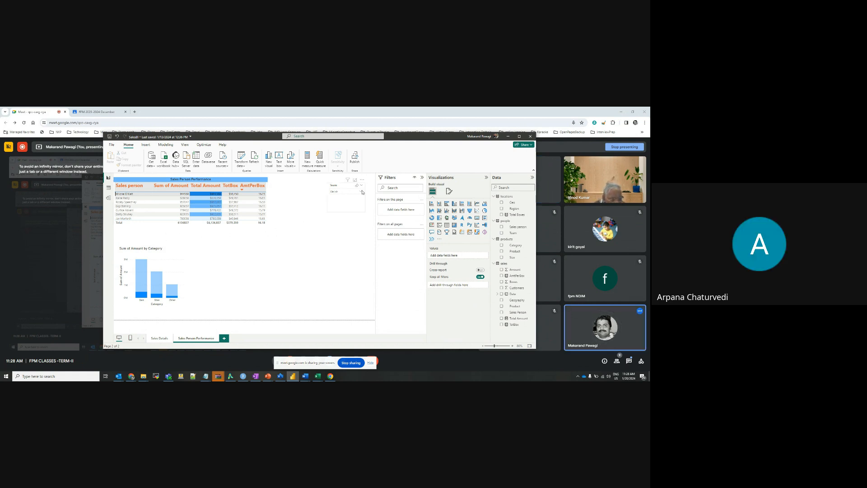
left_click(361, 192)
left_click(360, 256)
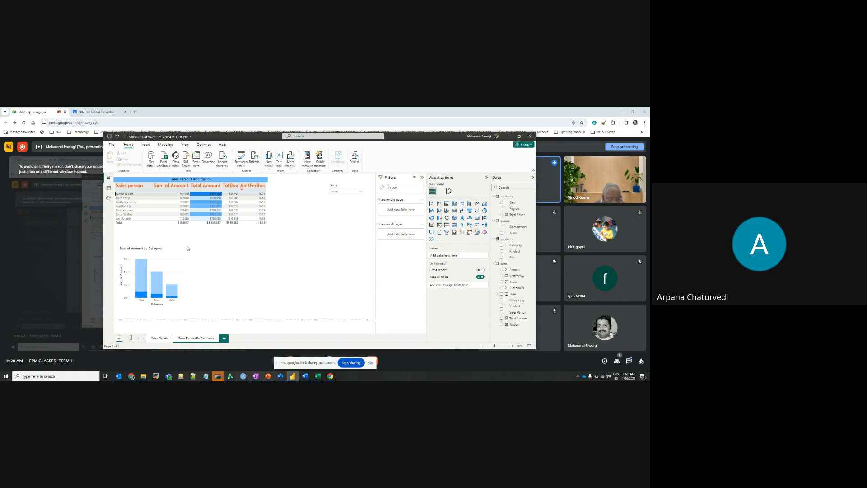
left_click(360, 192)
left_click(323, 253)
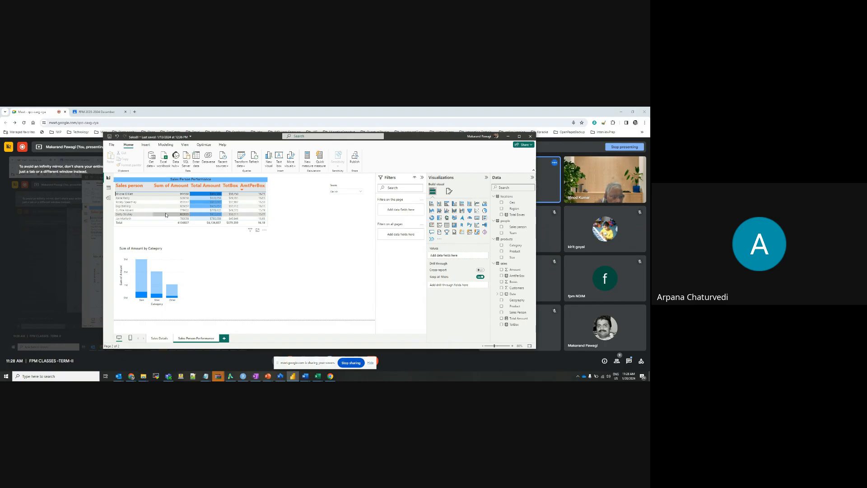
Select the sixth sales person in the table and slice the report by Special Team, Jucies and Delish in turn
left_click(140, 233)
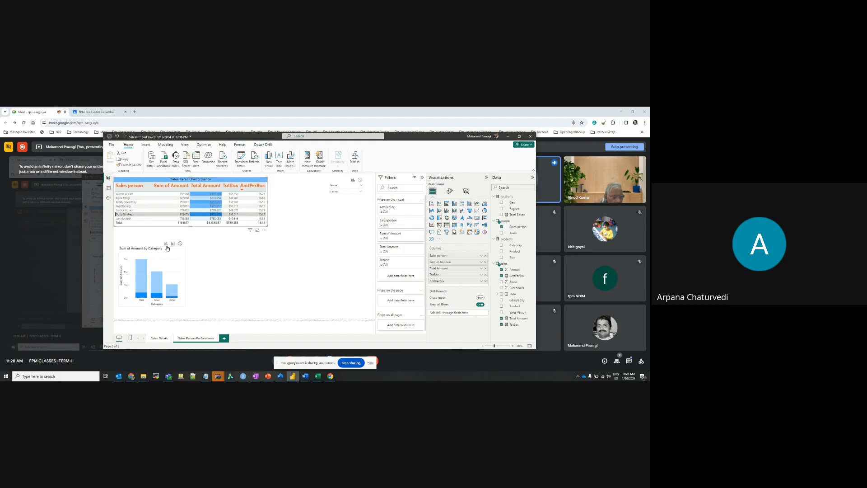
left_click(360, 192)
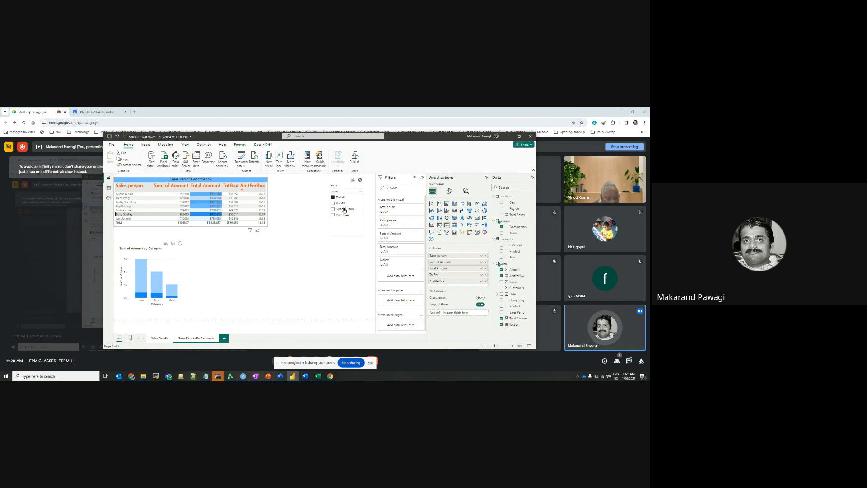
left_click(344, 209)
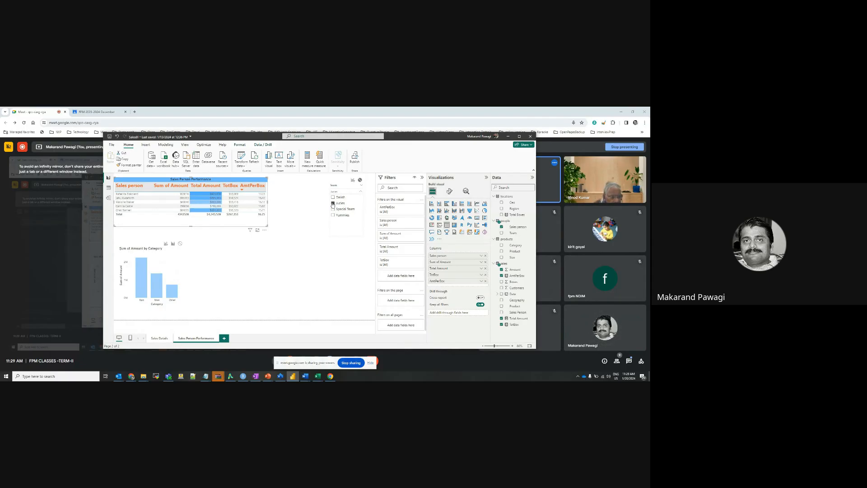
left_click(333, 204)
left_click(333, 198)
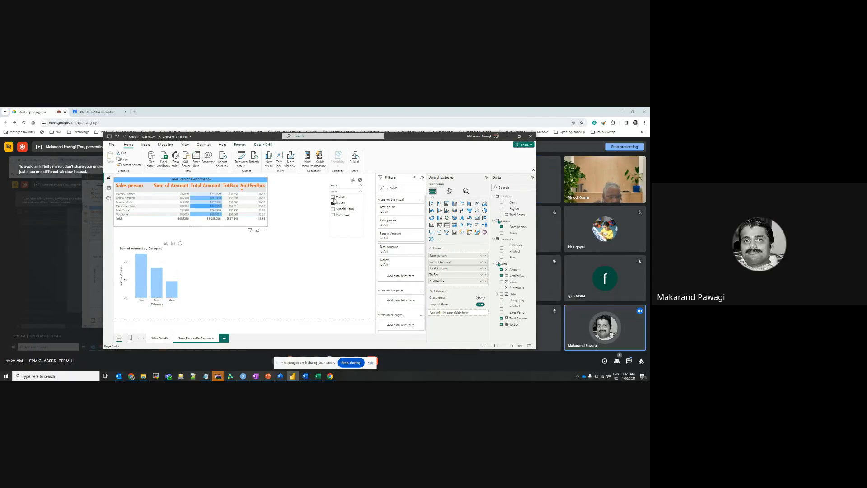
left_click(360, 181)
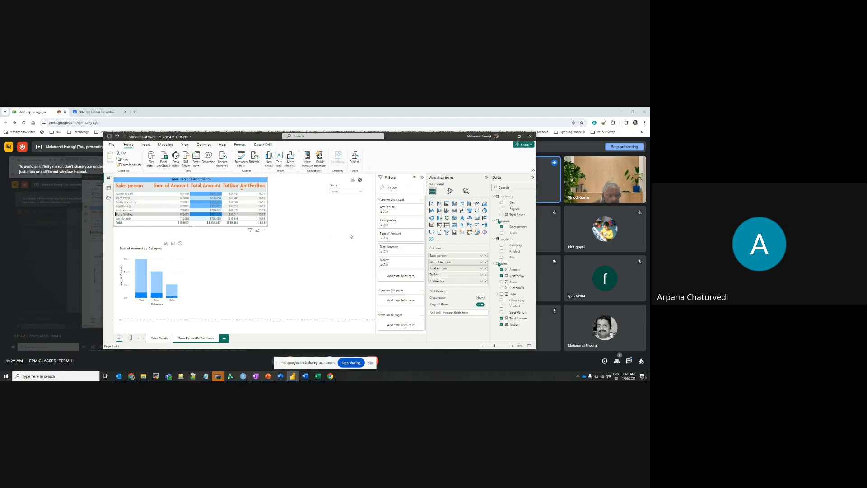
left_click(361, 193)
left_click(342, 187)
left_click(342, 185)
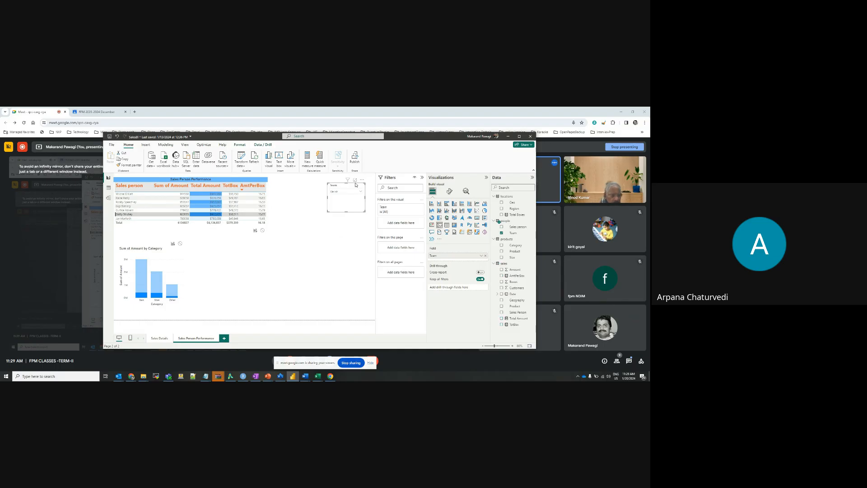
left_click(350, 229)
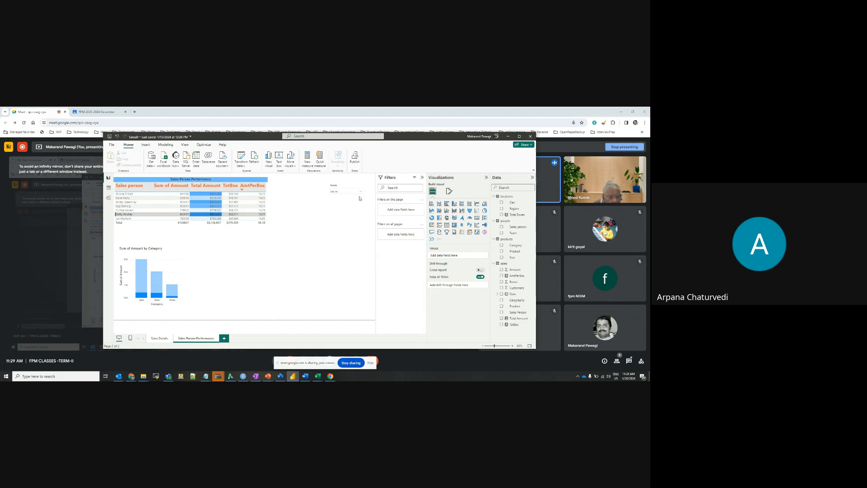
left_click(352, 195)
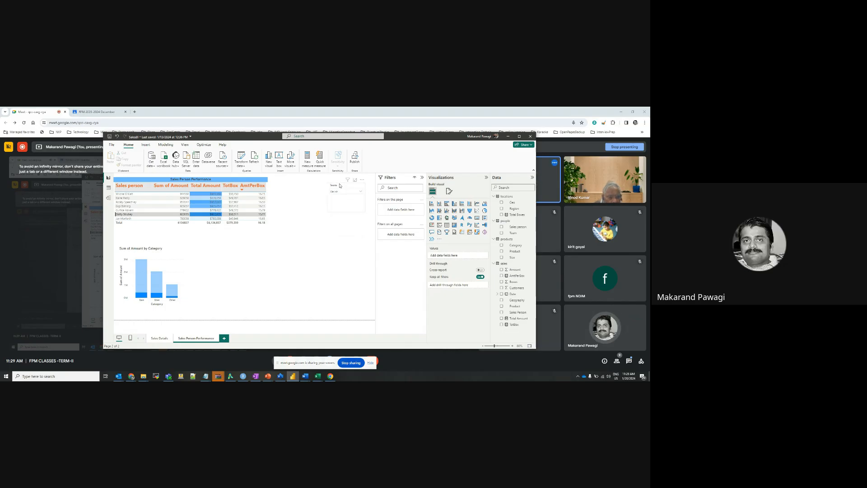
Change the Team slicer's style to Vertical list in its slicer settings
left_click(342, 186)
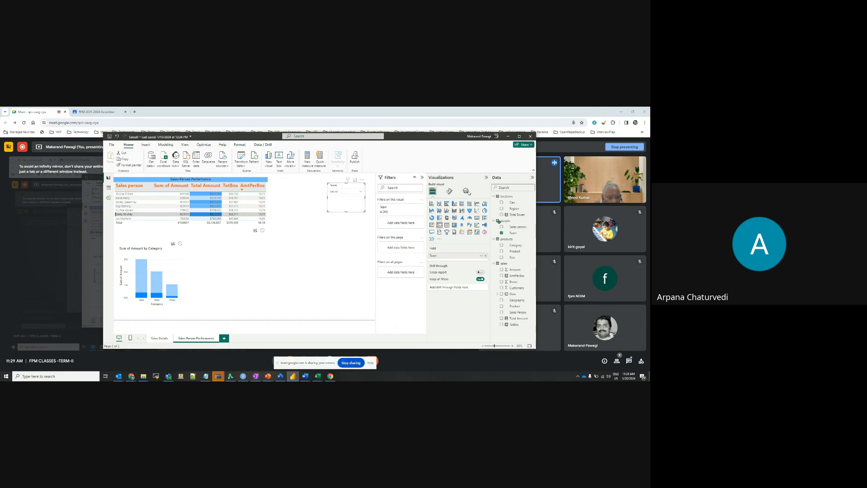
left_click(449, 191)
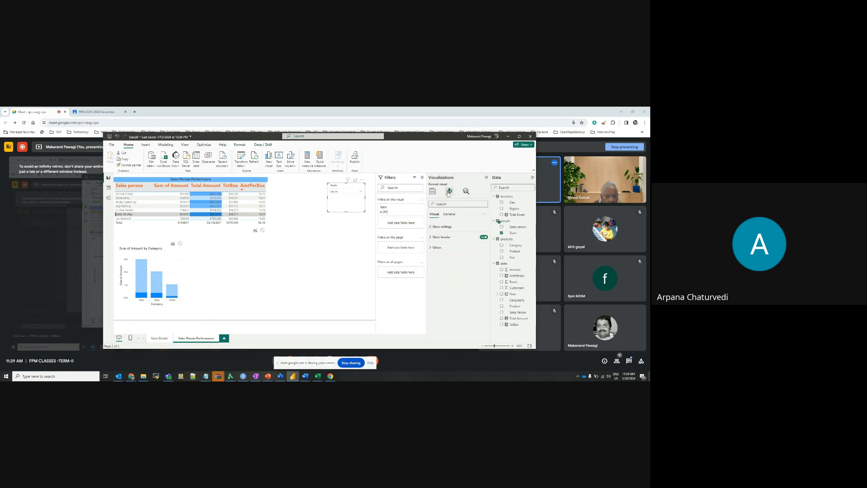
left_click(461, 227)
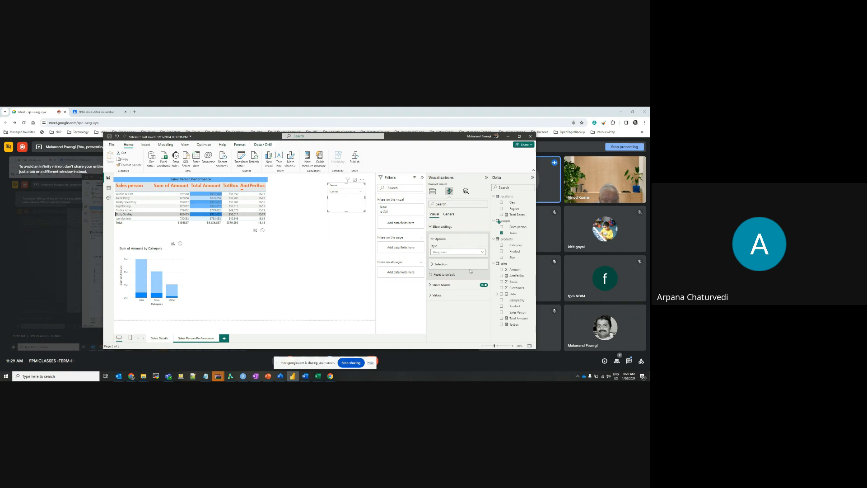
left_click(445, 253)
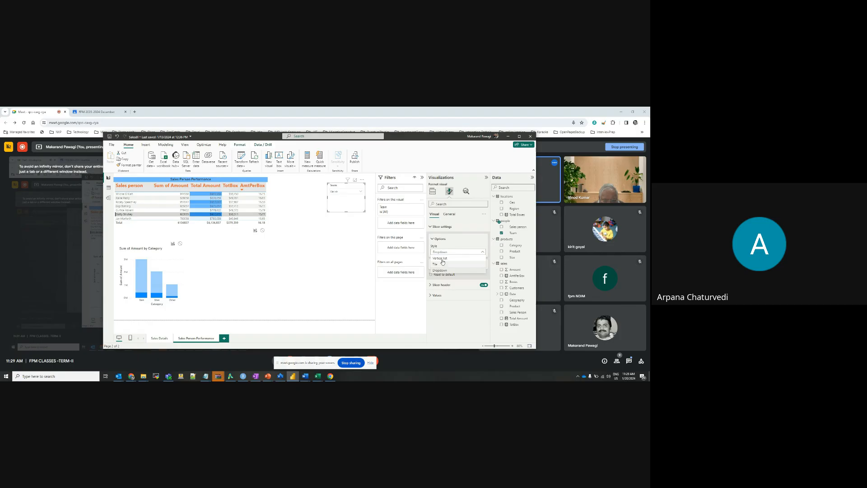
left_click(444, 259)
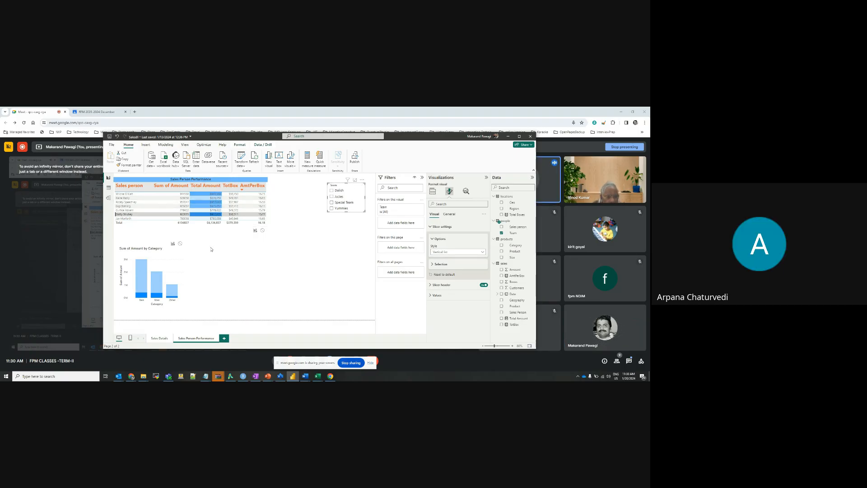
Clear the Delish selection in the Team slicer so the report covers all teams
left_click(338, 256)
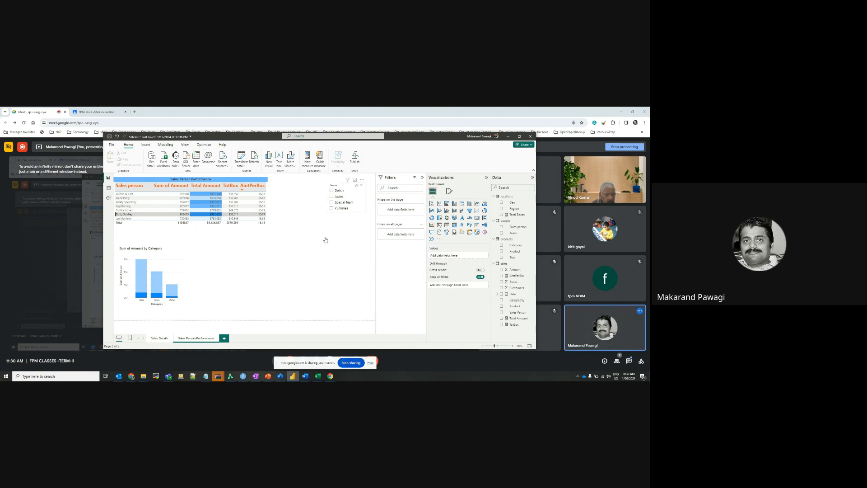
left_click(333, 192)
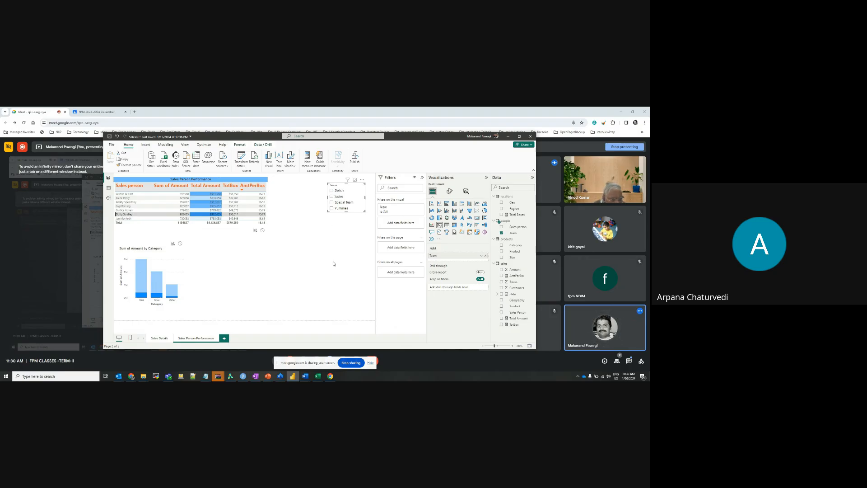
left_click(332, 191)
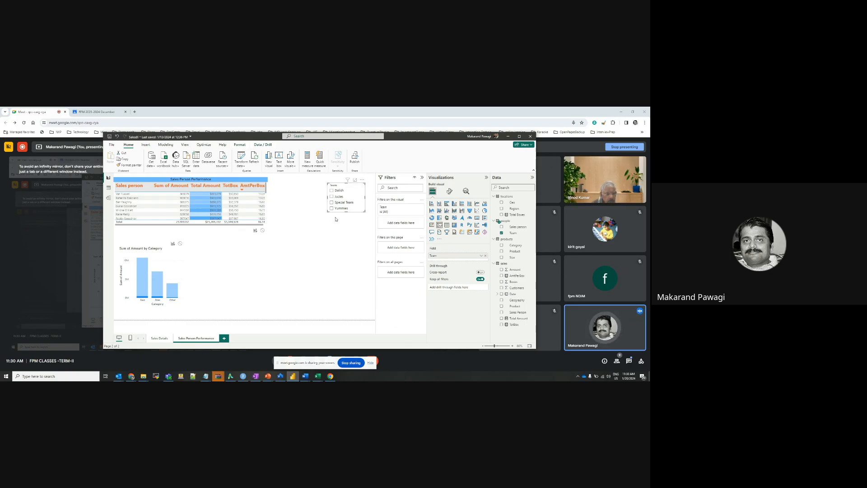
Change the Team slicer's style to Dropdown in its slicer settings
left_click(450, 192)
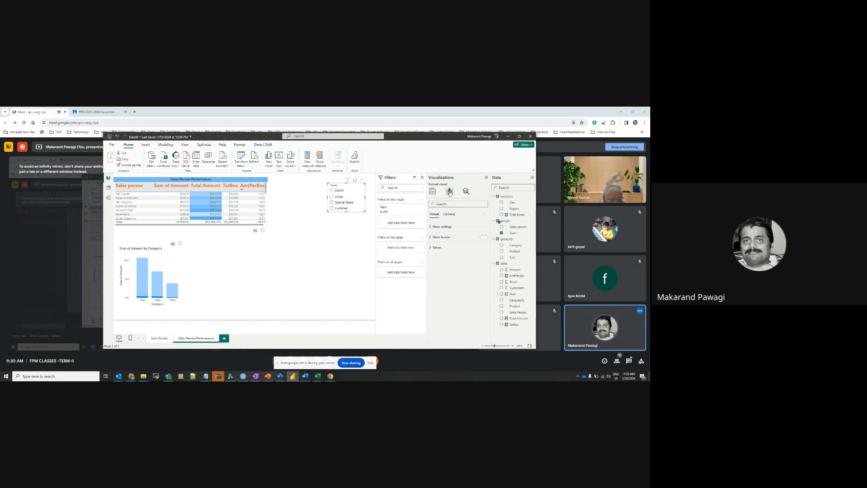
left_click(458, 228)
left_click(457, 252)
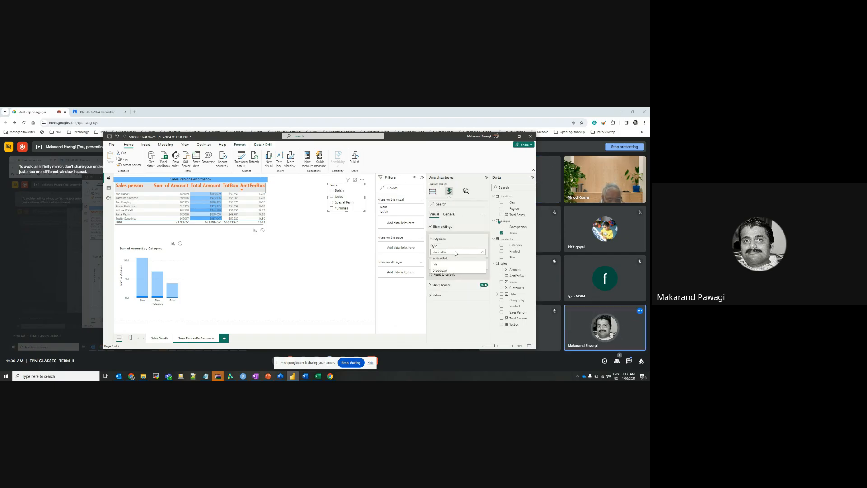
left_click(447, 271)
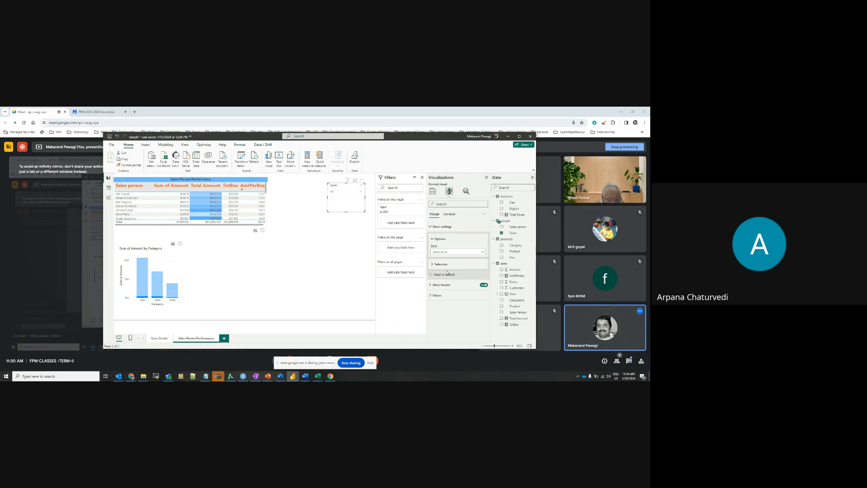
left_click(333, 269)
Slice the report by Delish using the Team dropdown and clear that team selection again
left_click(361, 192)
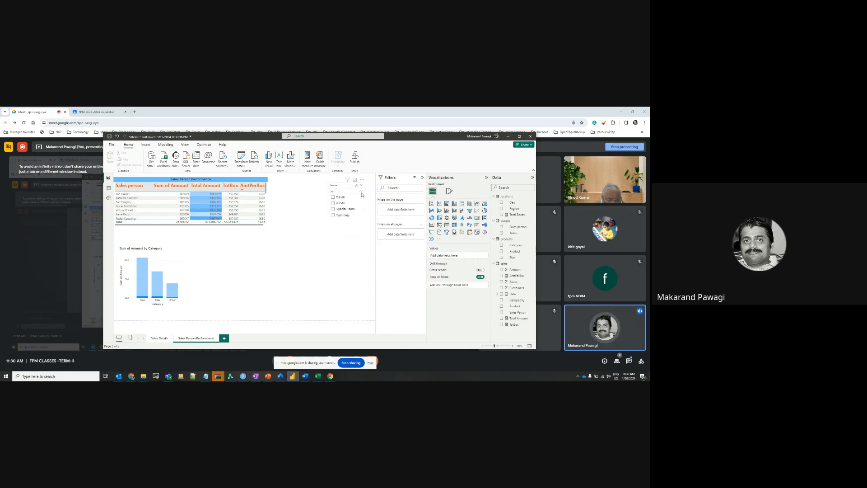
left_click(334, 197)
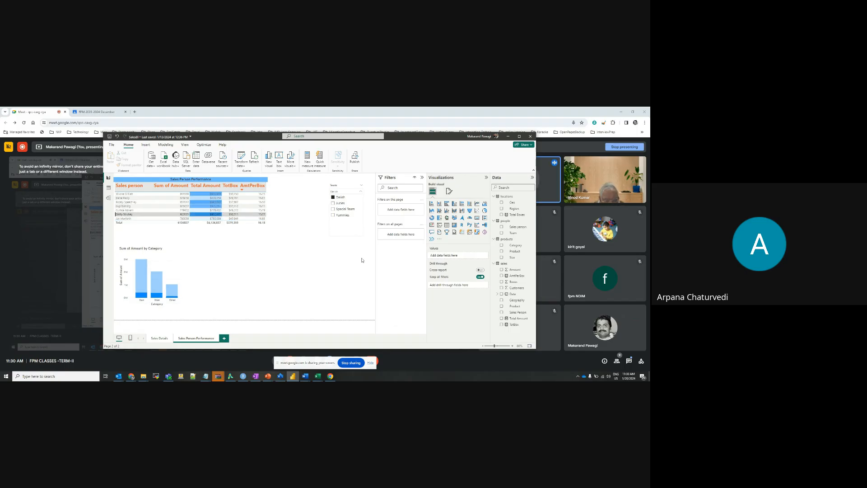
left_click(347, 193)
left_click(346, 194)
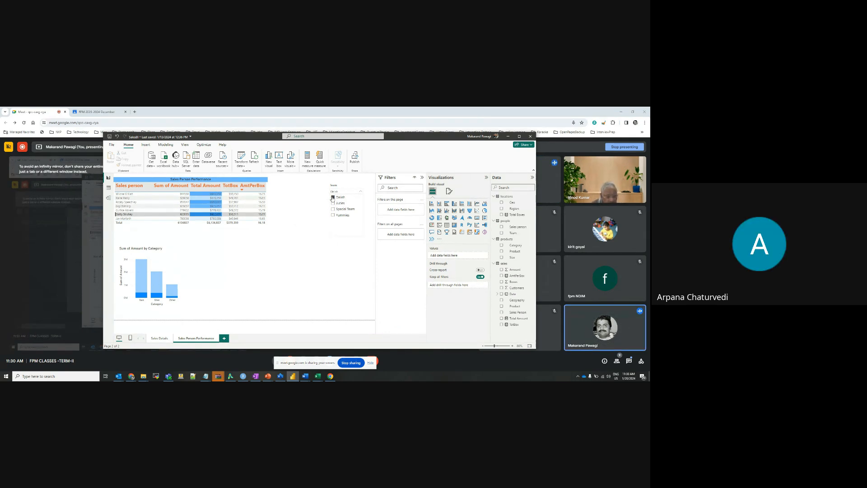
left_click(333, 198)
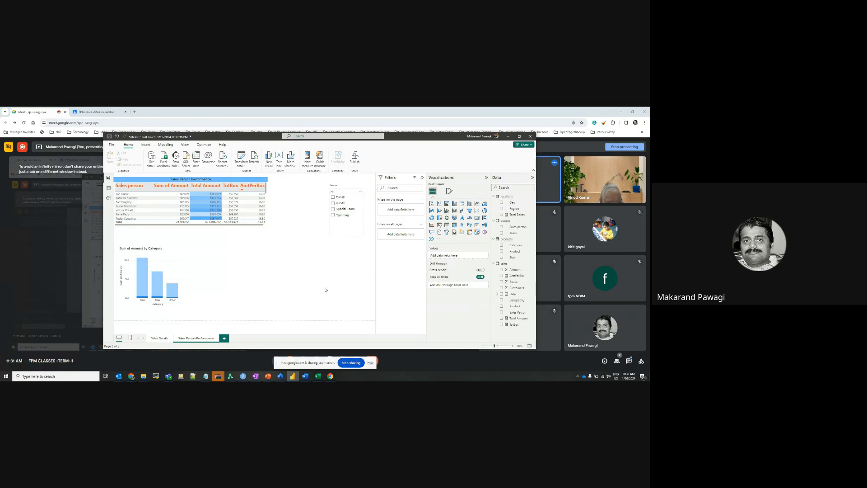
Set the Team slicer's style back to Vertical list
left_click(344, 186)
left_click(339, 184)
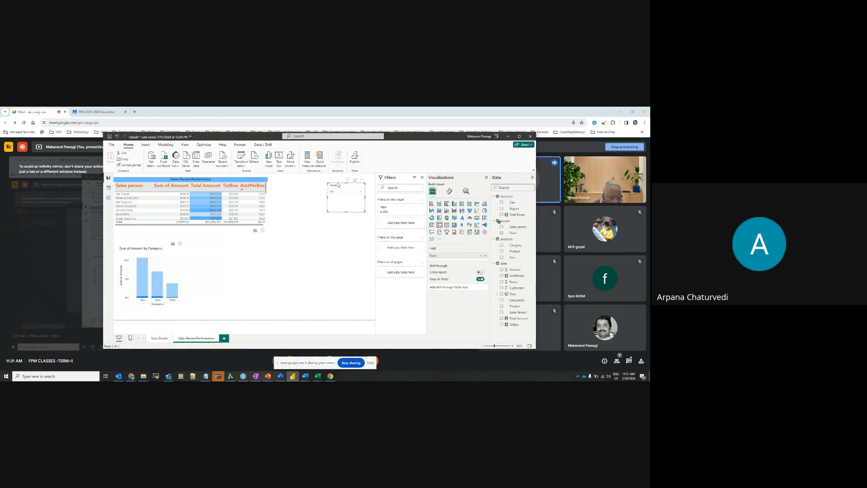
left_click(450, 191)
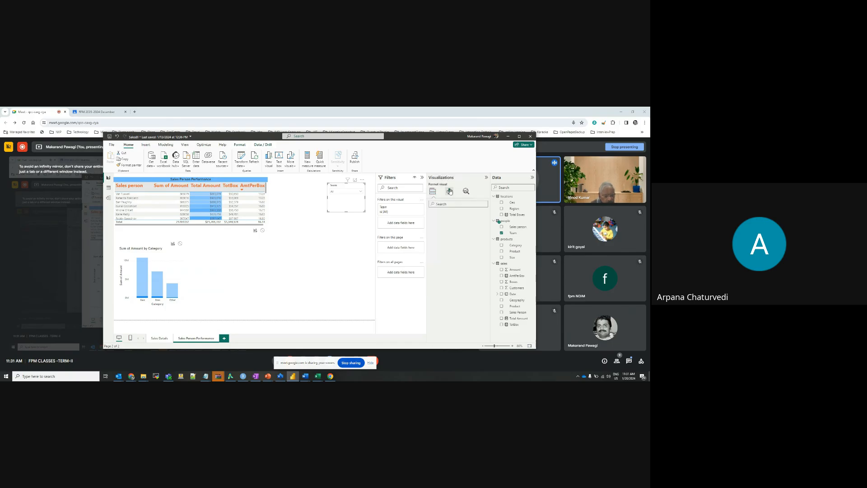
left_click(451, 227)
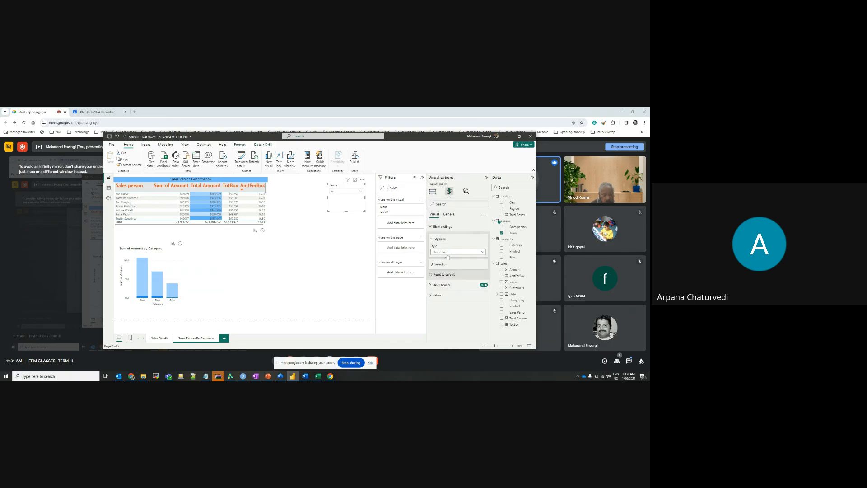
left_click(449, 253)
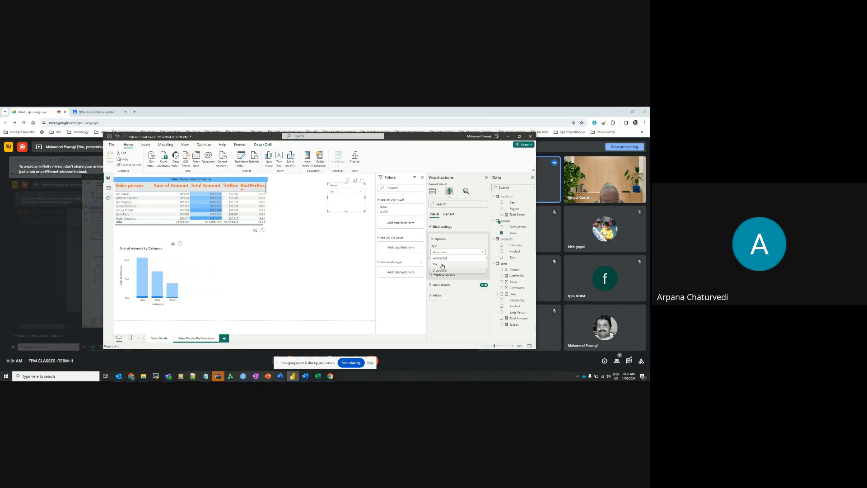
left_click(441, 259)
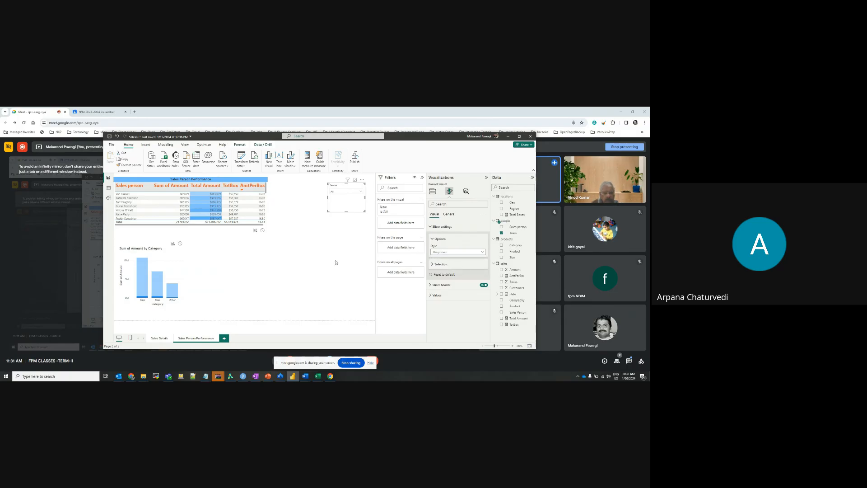
left_click(334, 268)
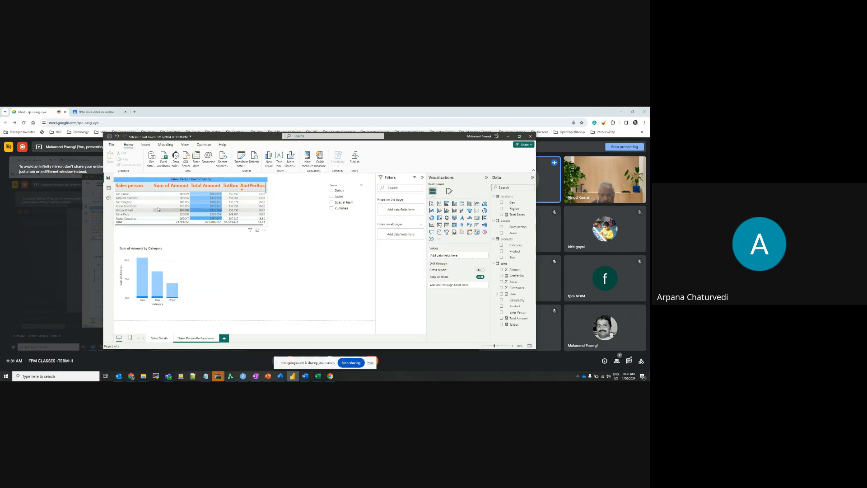
Select the second sales person in the table and slice the report by Delish and Jucies in turn
left_click(128, 198)
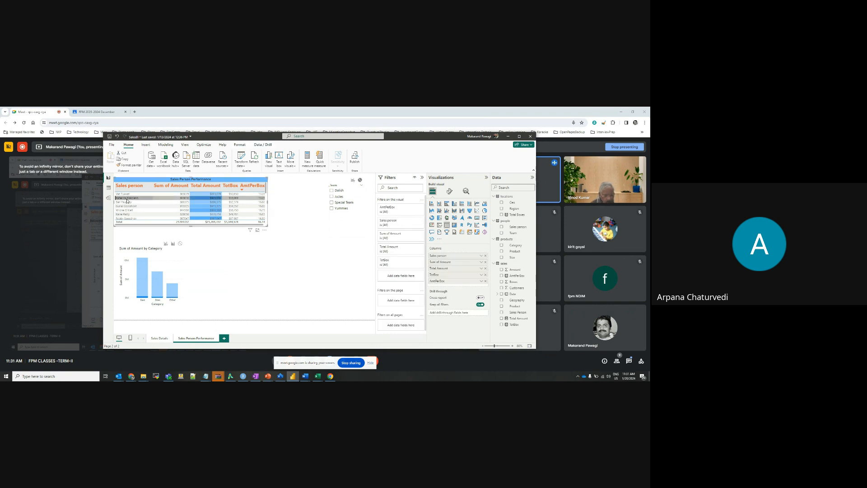
left_click(332, 192)
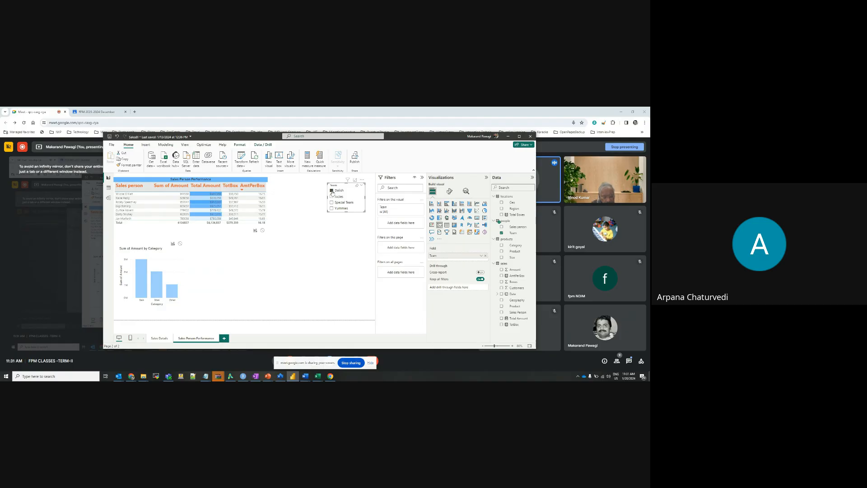
left_click(332, 198)
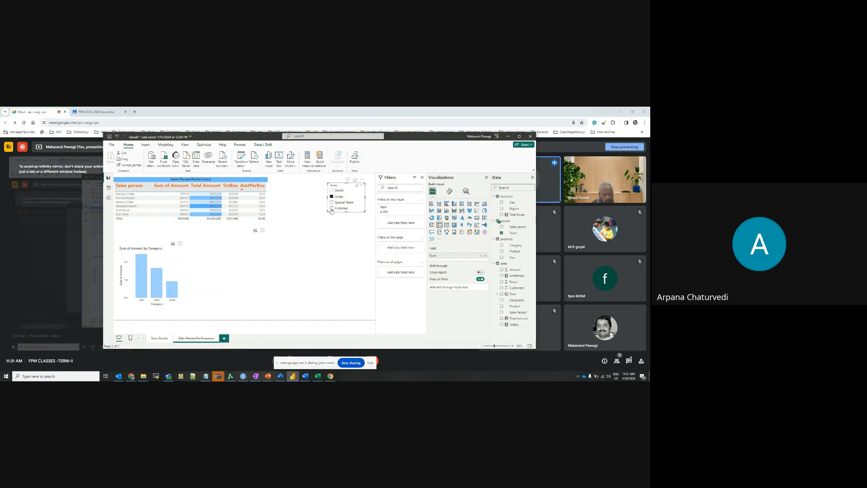
Slice the report by Yummies, highlight the fourth sales person's share in the category chart, and clear the team selection
left_click(332, 208)
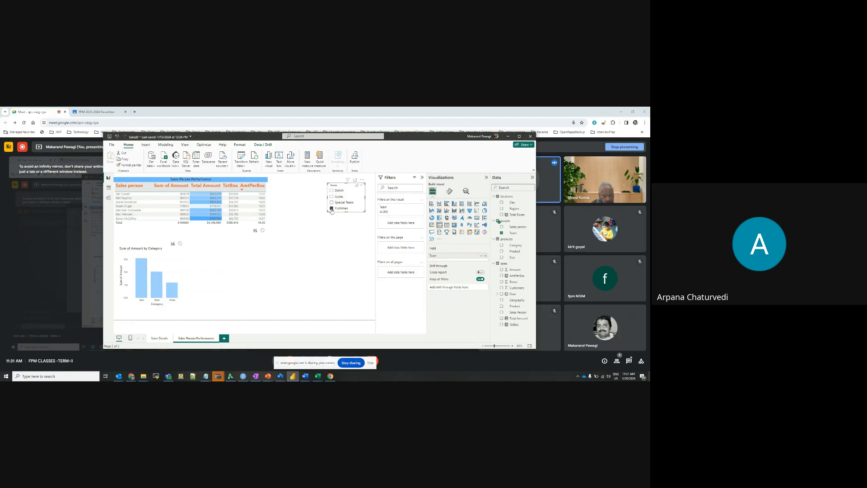
left_click(131, 207)
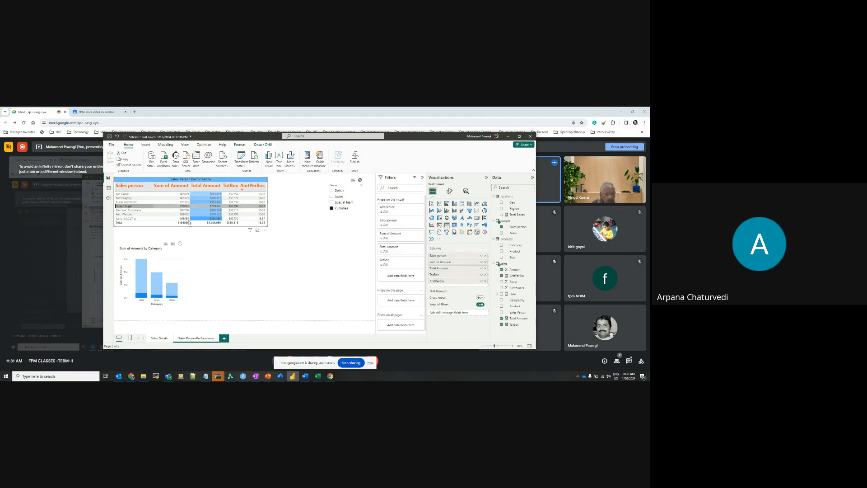
left_click(332, 208)
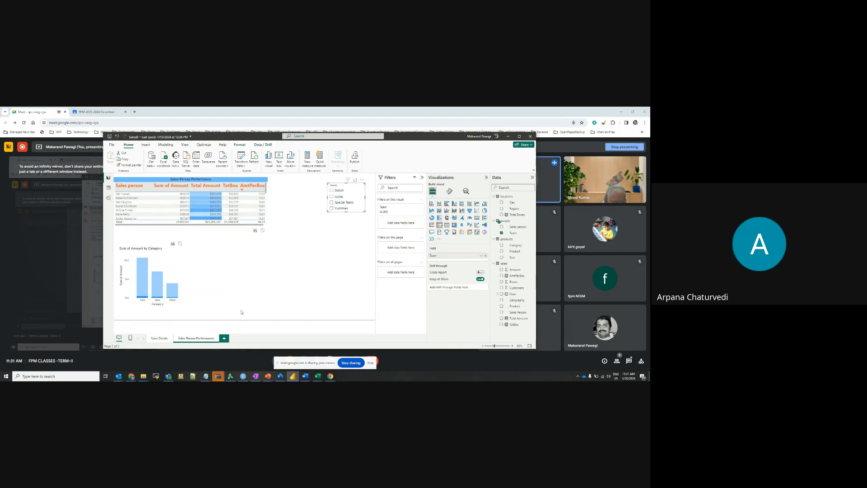
Stop sharing the screen in the Google Meet call
left_click(351, 364)
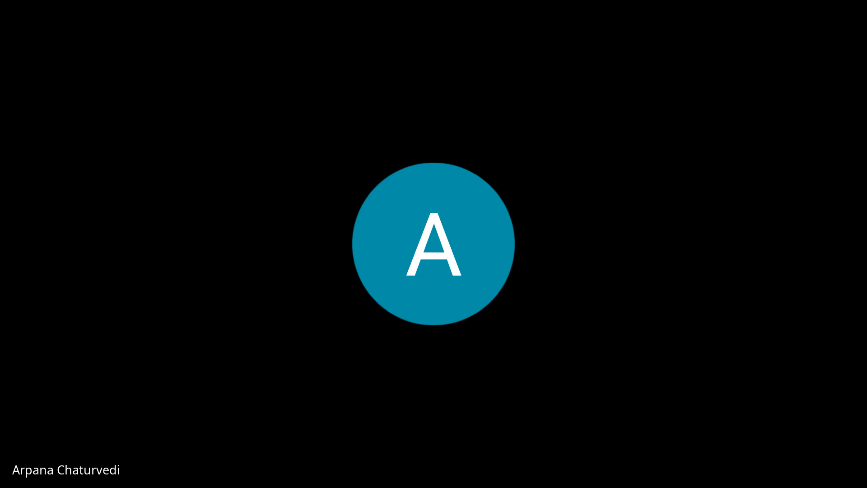
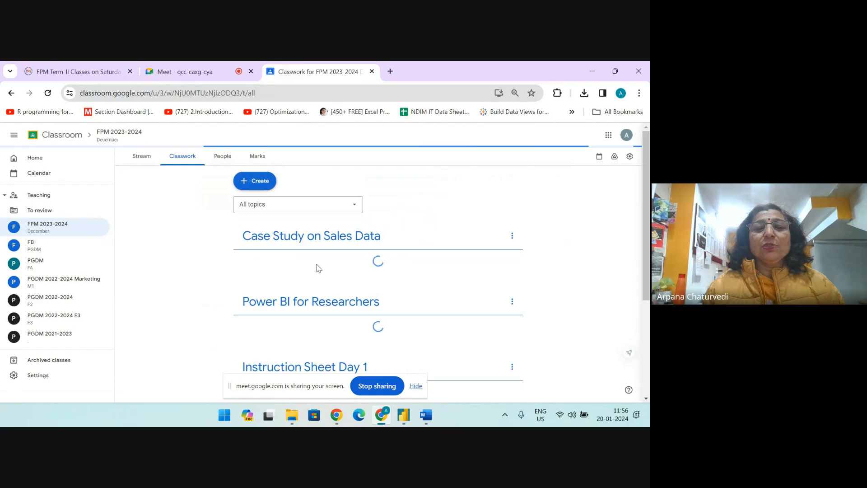
Expand the Establish Connection- Data Modelling assignment in the FPM 2023-2024 classwork, moving the screen-sharing bar out of the way
scroll(354, 308, "down", 2)
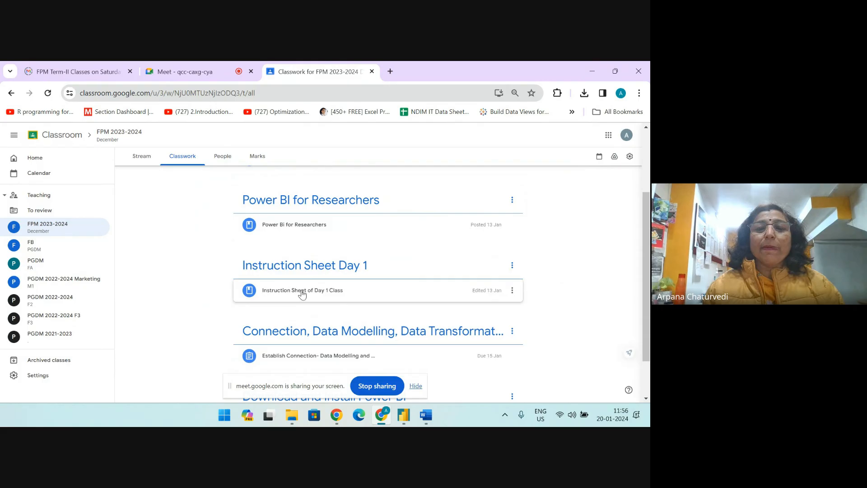
scroll(302, 294, "down", 1)
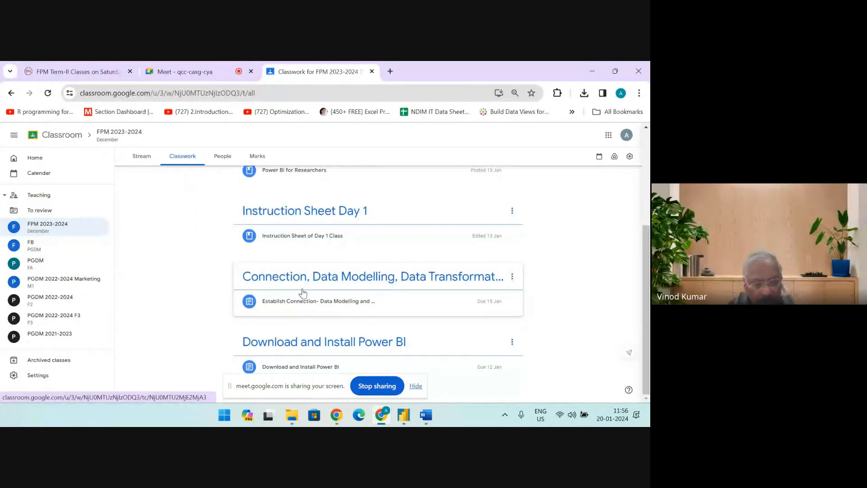
left_click_drag(321, 385, 50, 127)
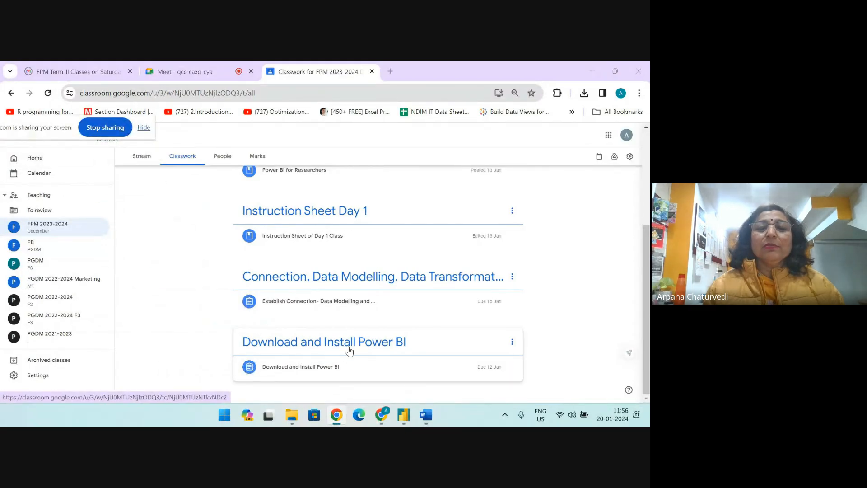
left_click(328, 303)
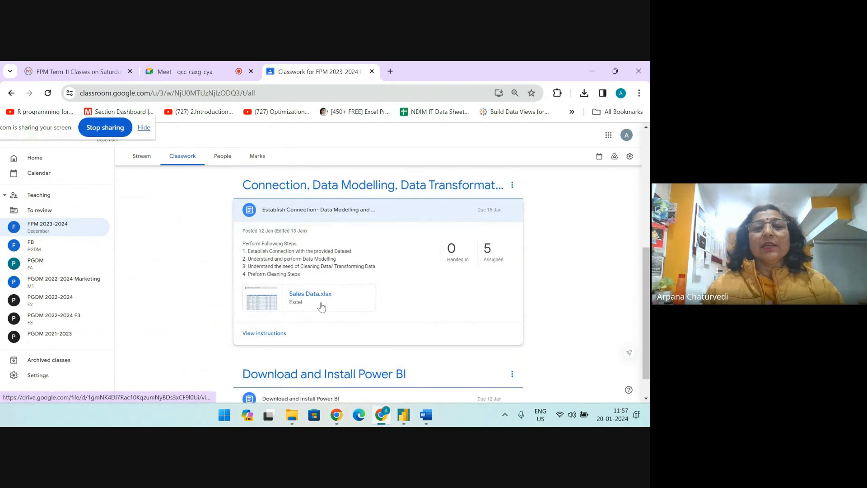
Move the Establish Connection assignment into the Instruction Sheet Day 1 topic
scroll(335, 300, "up", 3)
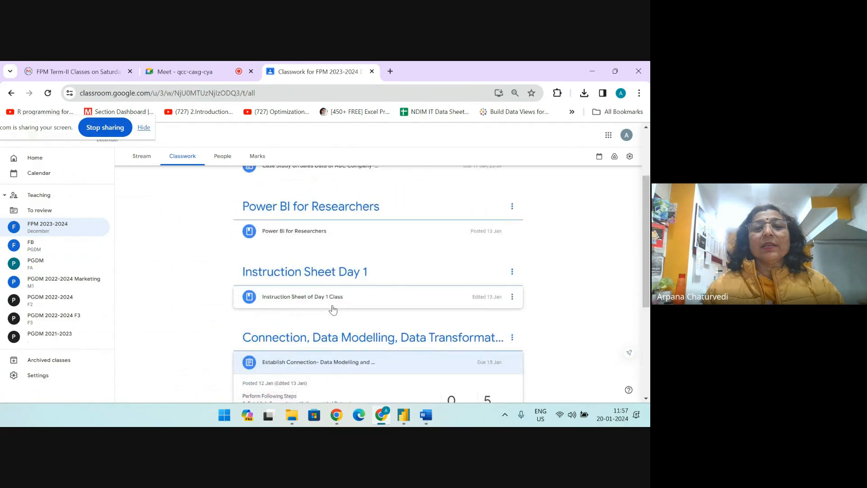
scroll(320, 289, "down", 3)
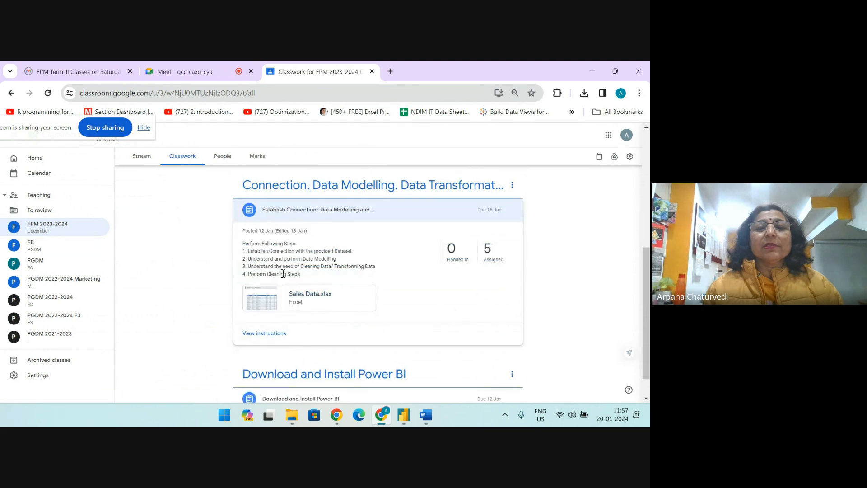
left_click_drag(244, 252, 260, 268)
Expand the Instruction Sheet of Day 1 Class material and open its attached Sales Data PDF
scroll(298, 316, "down", 3)
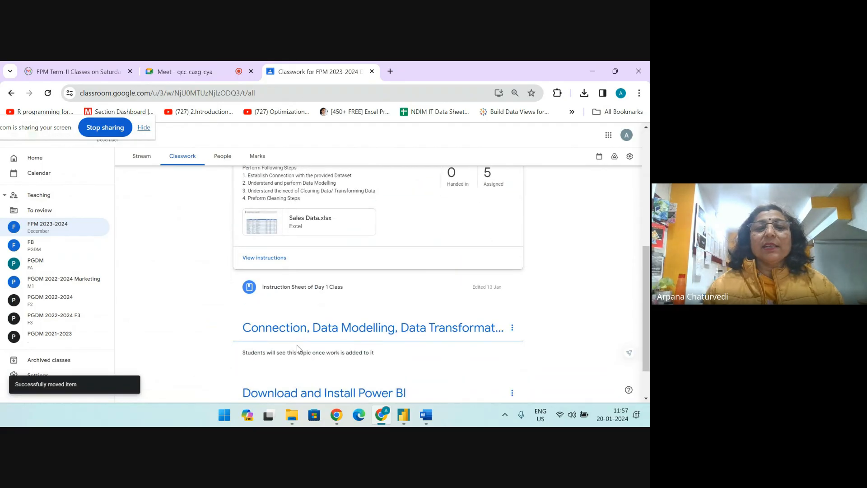
left_click(280, 291)
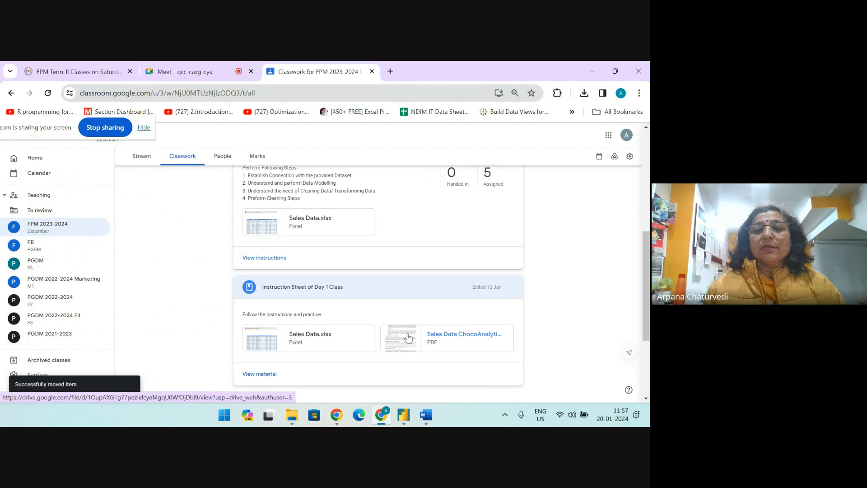
left_click(407, 337)
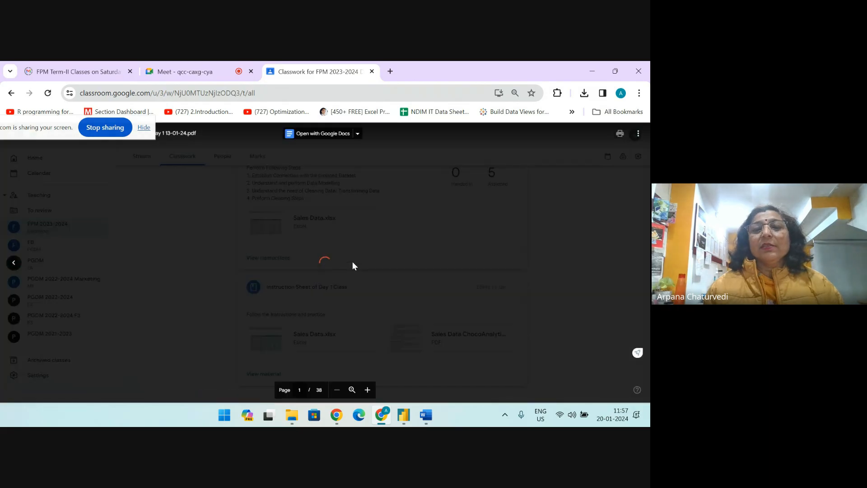
Review the instruction sheet's Power BI interface overview and its section on loading data
scroll(348, 265, "down", 1)
scroll(348, 265, "down", 15)
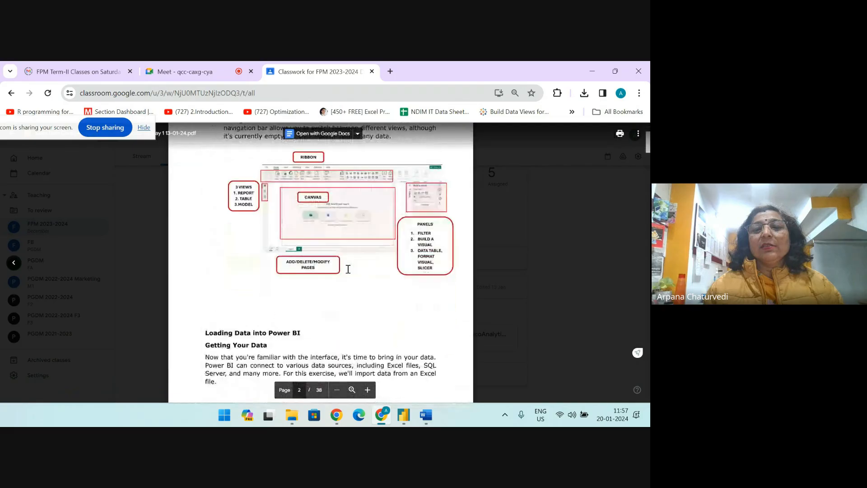
scroll(348, 269, "down", 1)
scroll(357, 246, "up", 2)
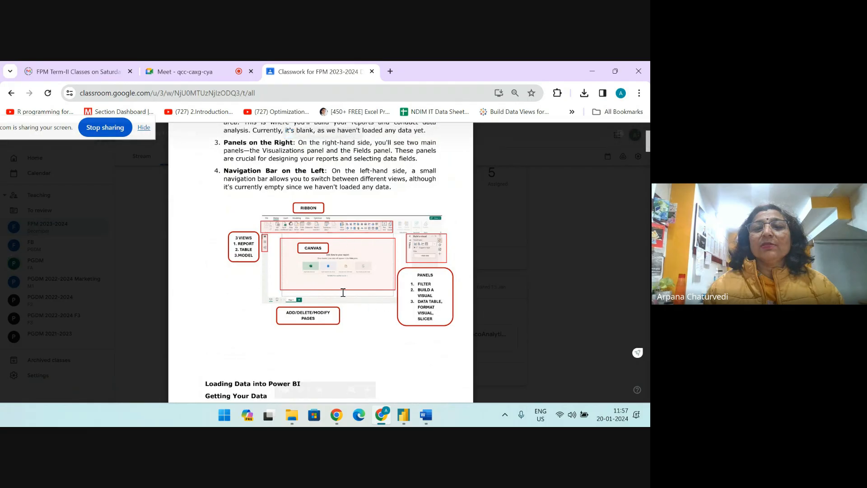
scroll(308, 294, "down", 2)
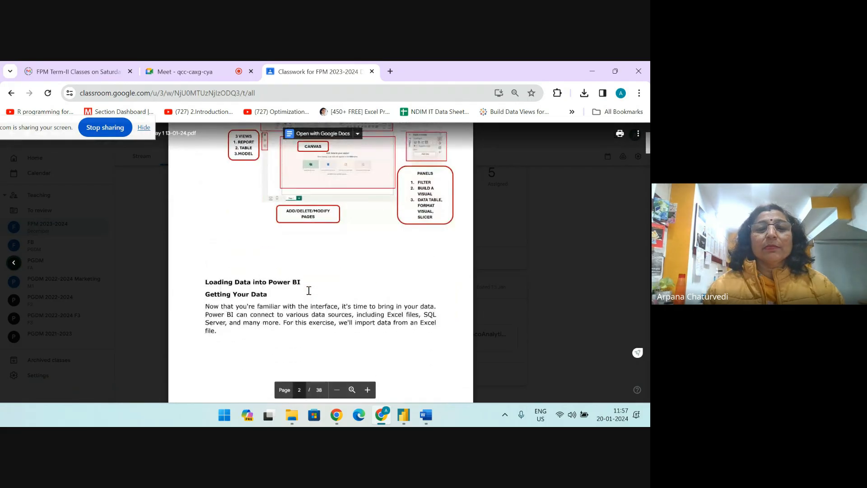
scroll(309, 292, "down", 7)
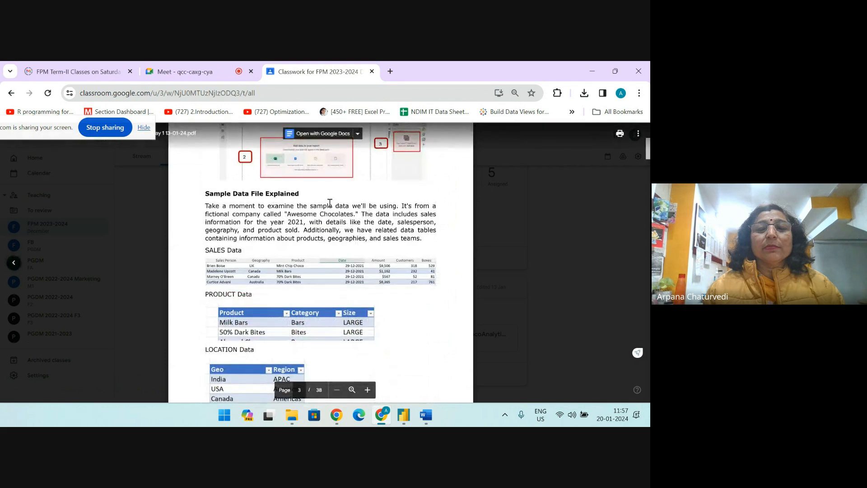
scroll(328, 216, "up", 4)
scroll(299, 287, "down", 2)
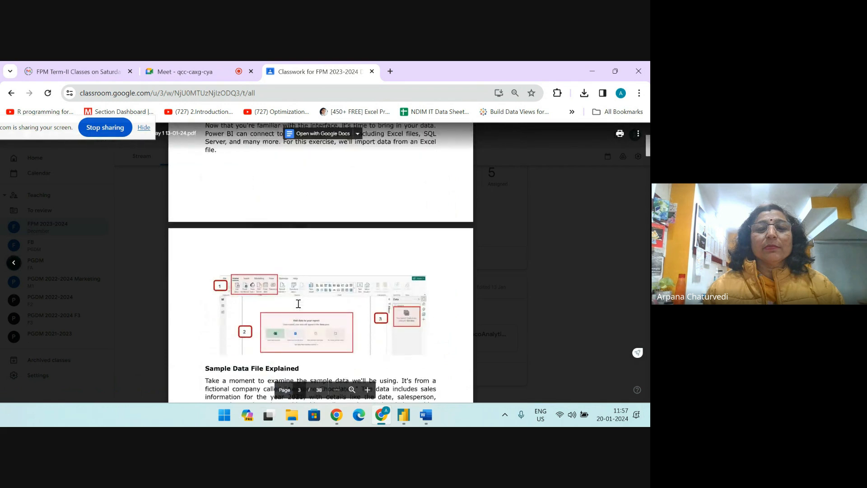
Examine the sample sales, product, location and people tables in the instruction sheet
scroll(391, 274, "down", 3)
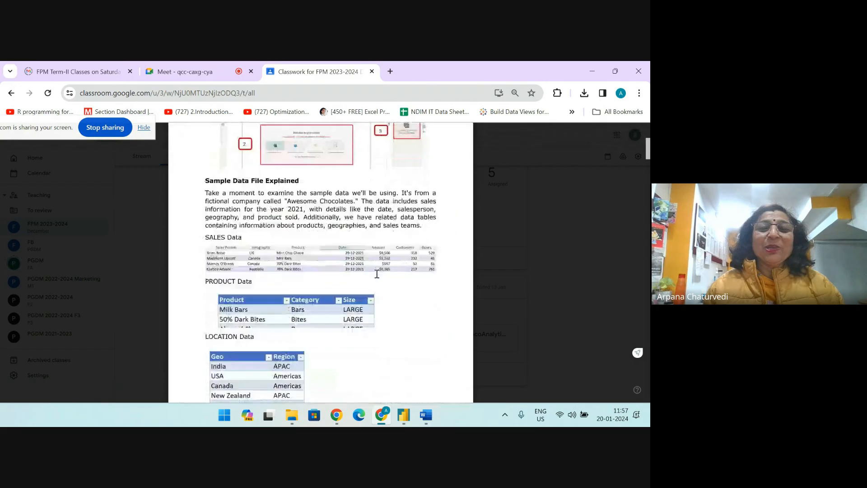
scroll(266, 226, "down", 2)
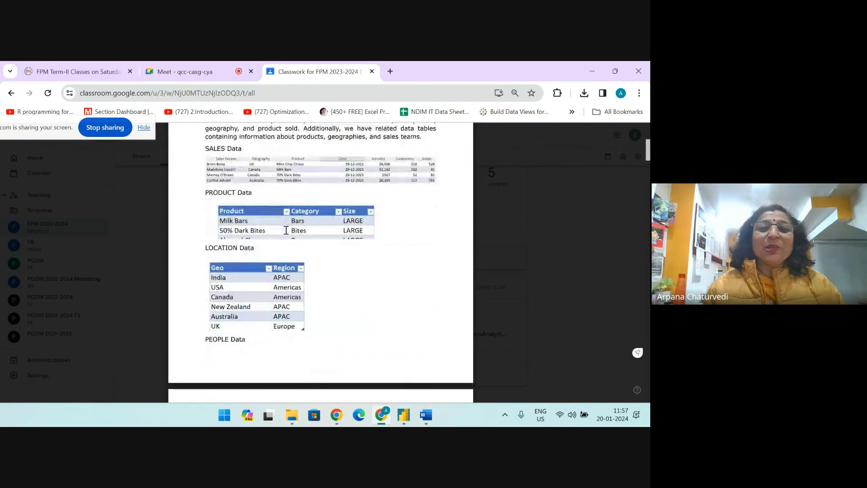
scroll(247, 218, "down", 3)
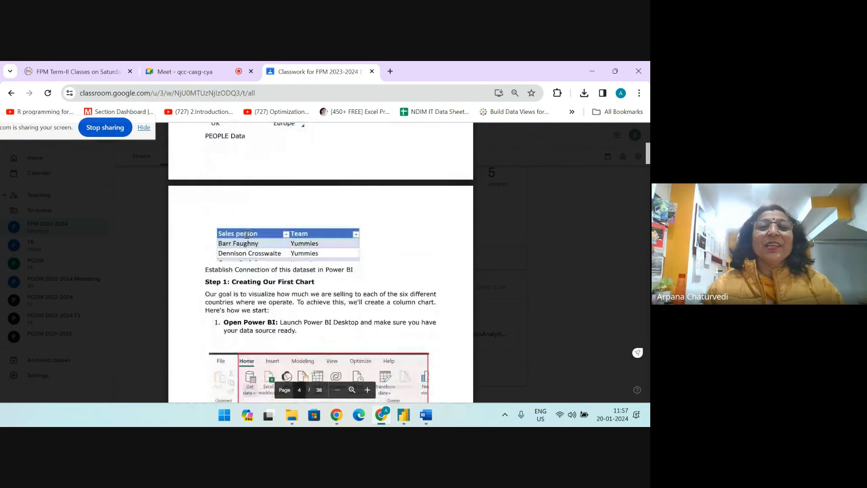
scroll(310, 262, "up", 3)
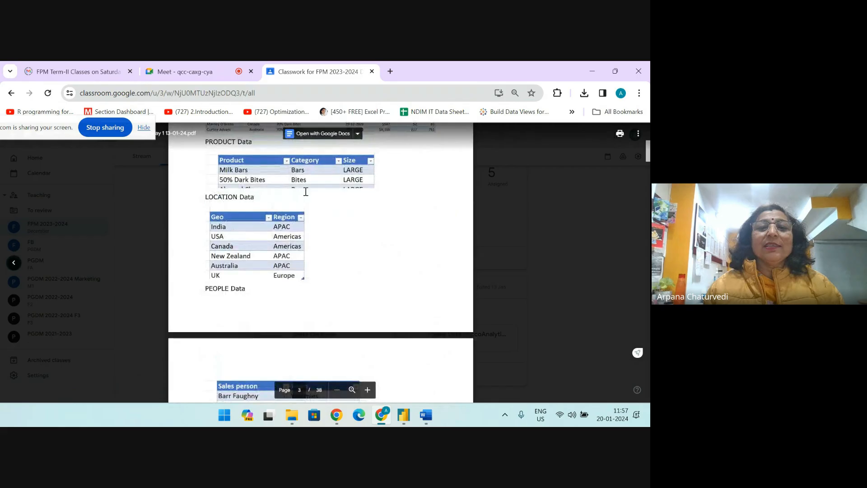
scroll(297, 184, "down", 5)
scroll(270, 222, "up", 2)
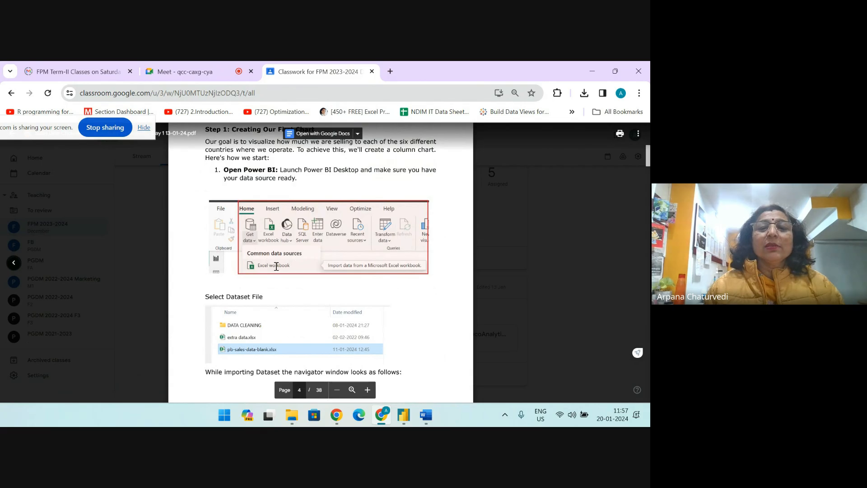
Review the instruction sheet's pages on dataset import, data model relationships and the first column chart by geography
scroll(272, 300, "down", 6)
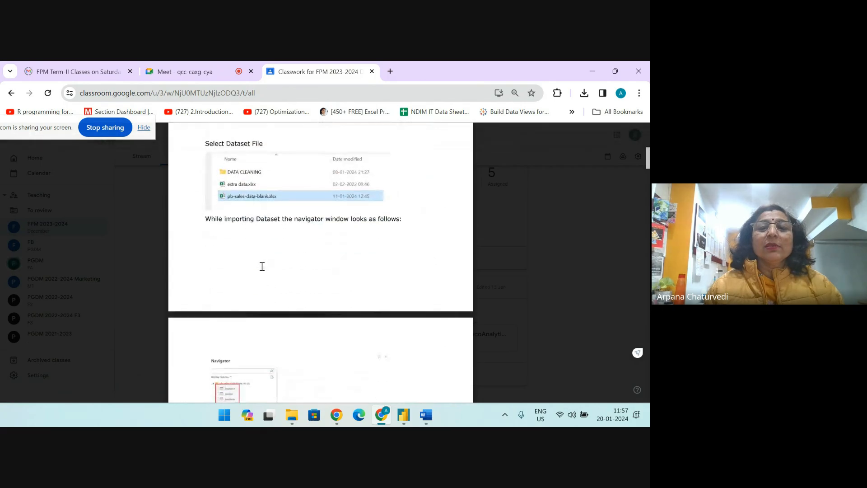
scroll(262, 269, "down", 15)
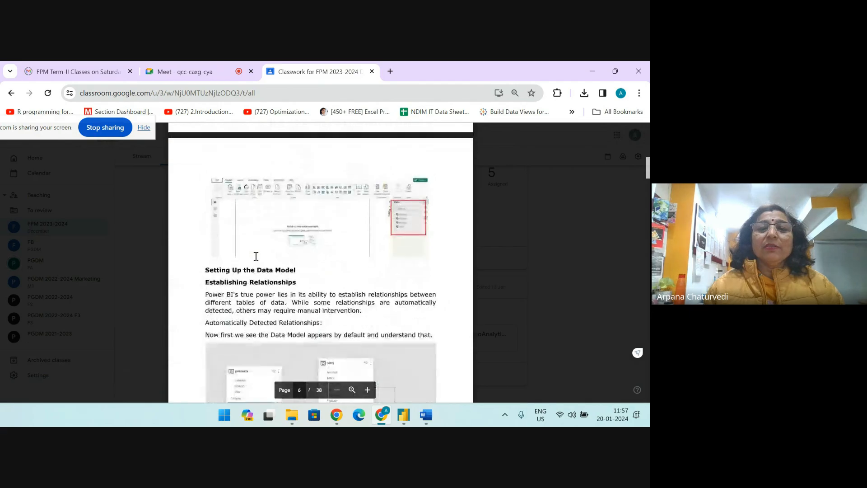
scroll(255, 256, "down", 18)
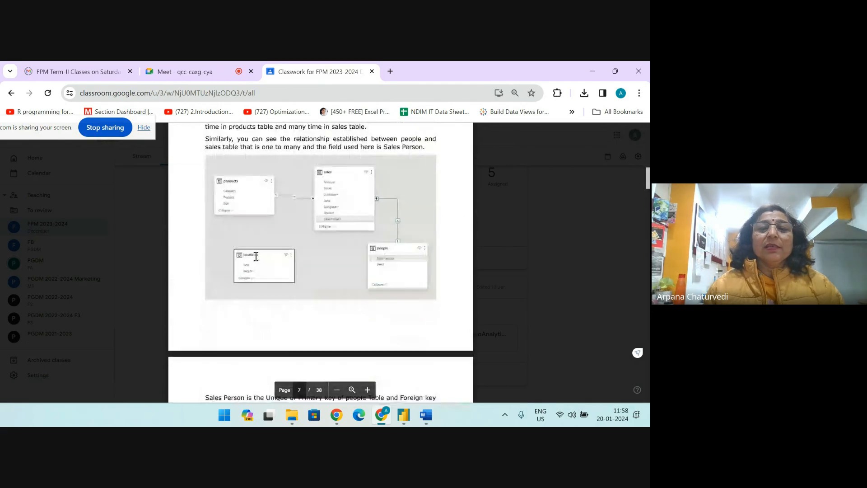
scroll(256, 256, "down", 18)
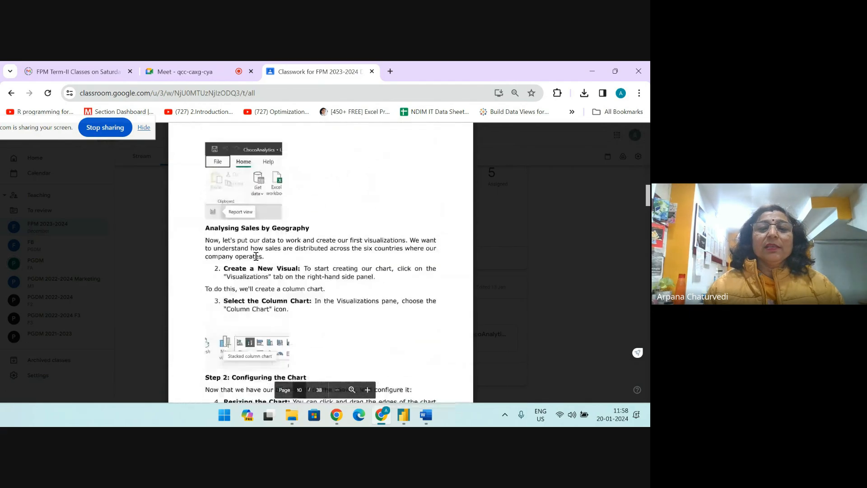
scroll(256, 256, "down", 18)
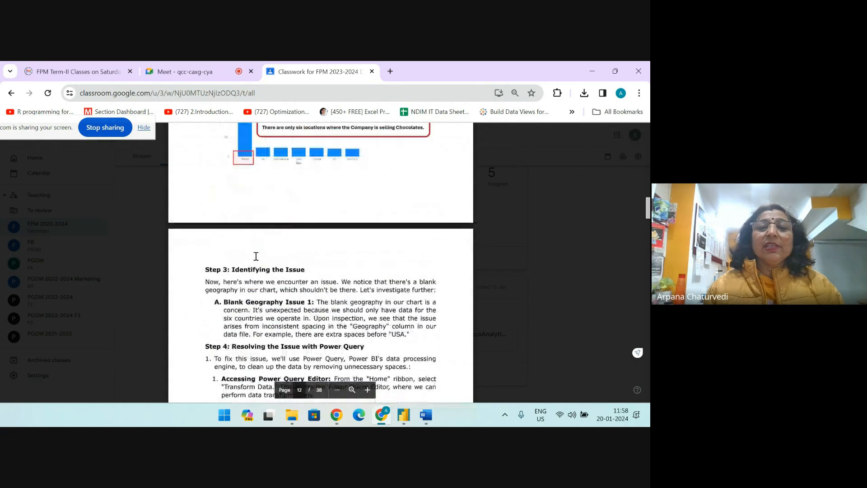
scroll(272, 193, "up", 2)
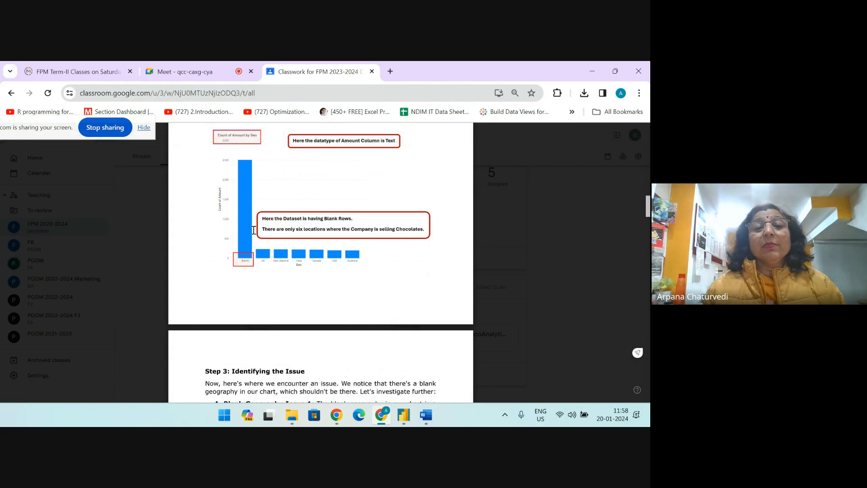
scroll(246, 237, "up", 3)
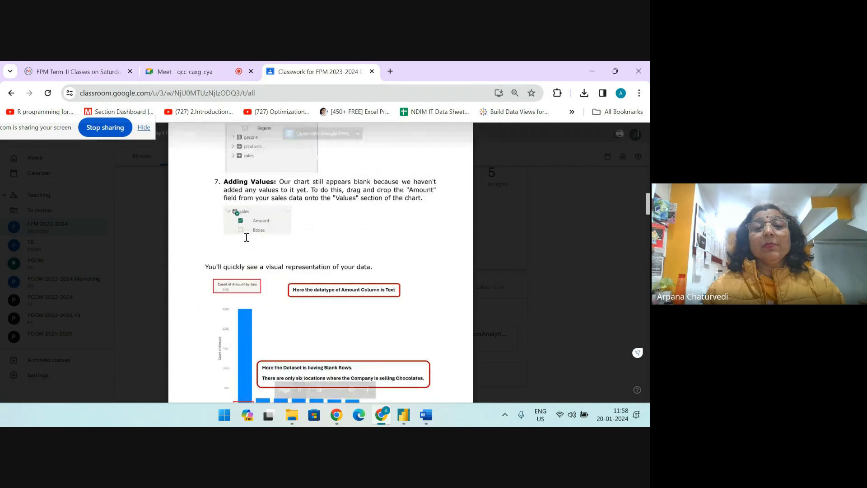
scroll(271, 226, "down", 2)
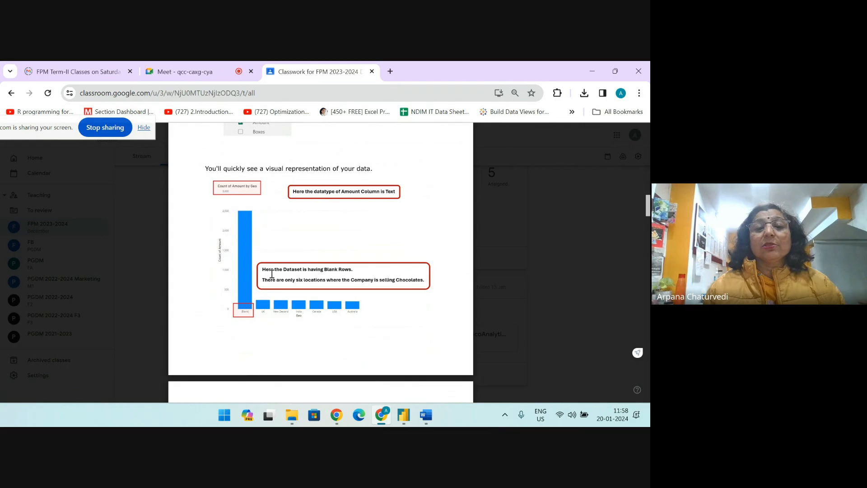
Read the instruction sheet's Power Query fixes for extra spaces in Geography and the Amount column's datatype mismatch
scroll(272, 274, "down", 8)
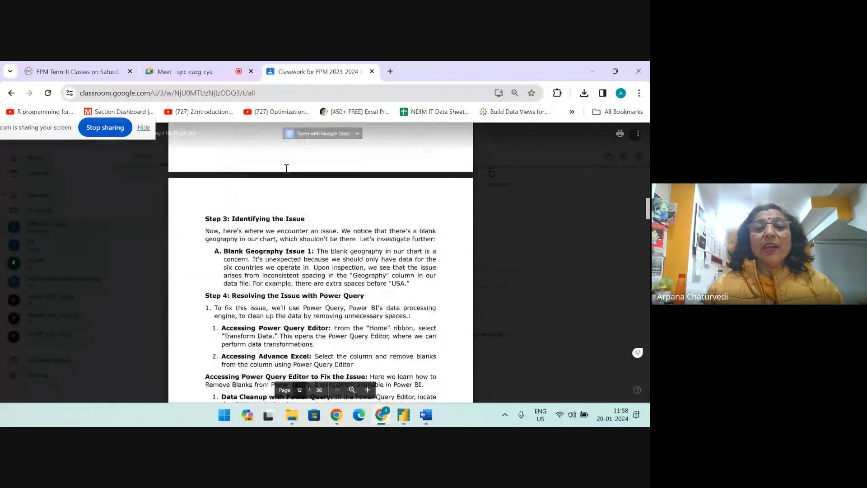
scroll(280, 195, "down", 15)
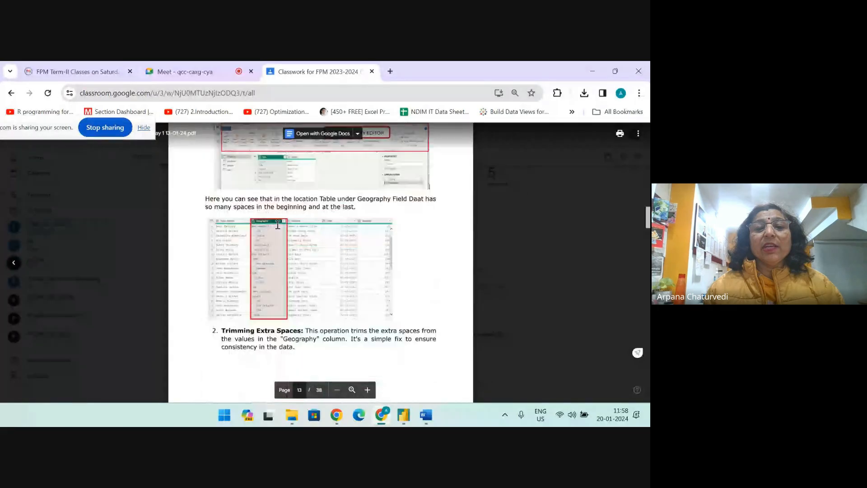
scroll(276, 236, "up", 4)
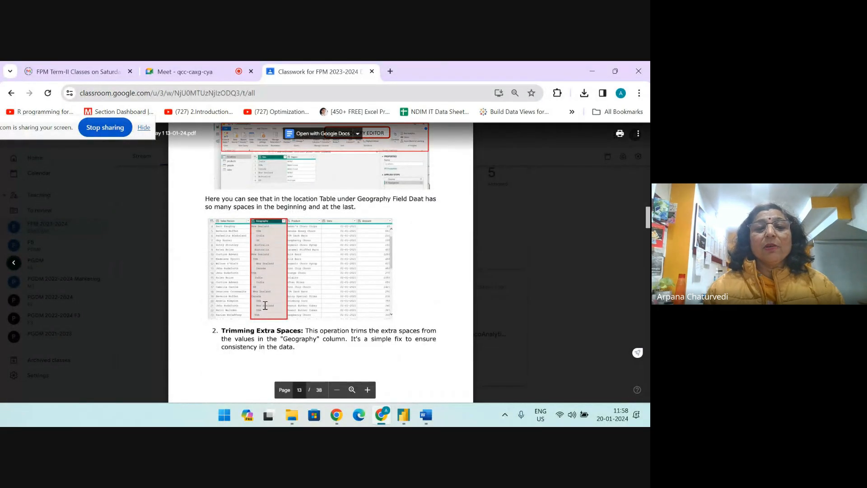
scroll(268, 279, "down", 7)
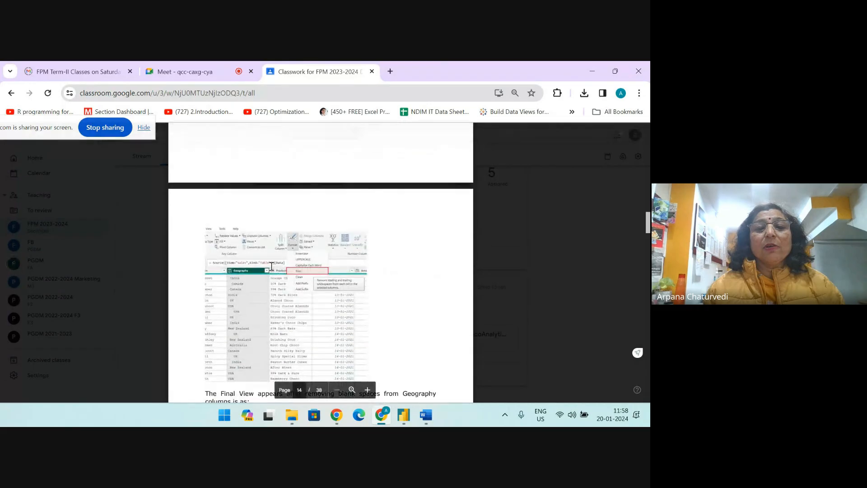
scroll(305, 271, "down", 5)
scroll(270, 204, "down", 6)
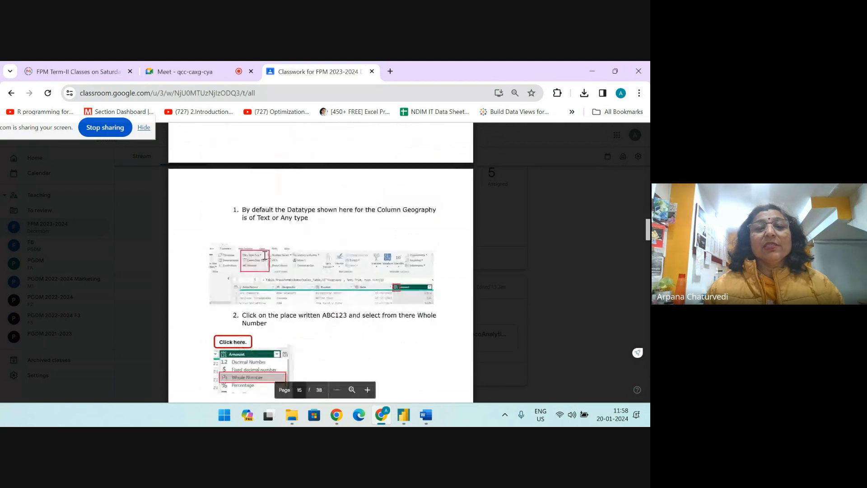
scroll(284, 254, "up", 7)
scroll(253, 294, "down", 6)
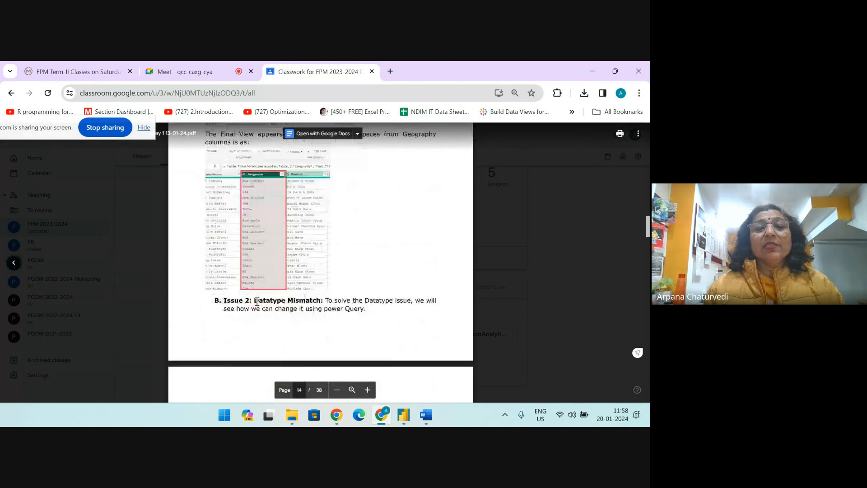
scroll(255, 289, "down", 3)
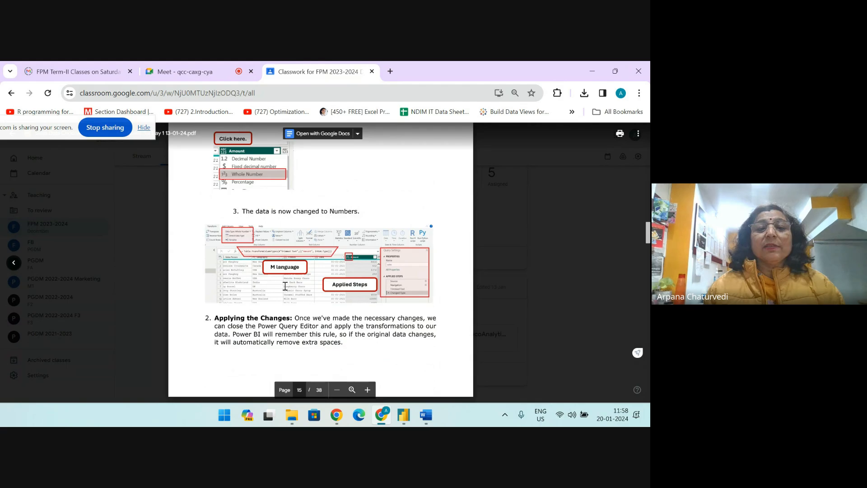
Skim ahead in the instruction sheet to the Dynamic and Powerful Reporting and Insights Gained sections on page 22
scroll(267, 278, "down", 7)
scroll(287, 291, "down", 3)
scroll(287, 290, "down", 10)
scroll(287, 290, "down", 10)
scroll(280, 293, "down", 20)
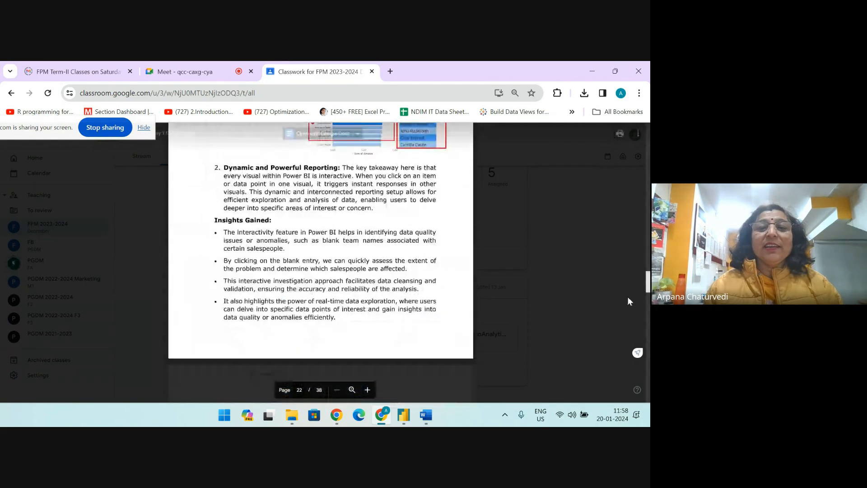
Skim the instruction sheet's remaining pages on measures, table formatting and hiding the total row through page 38, and stop screen sharing
left_click_drag(648, 286, 649, 322)
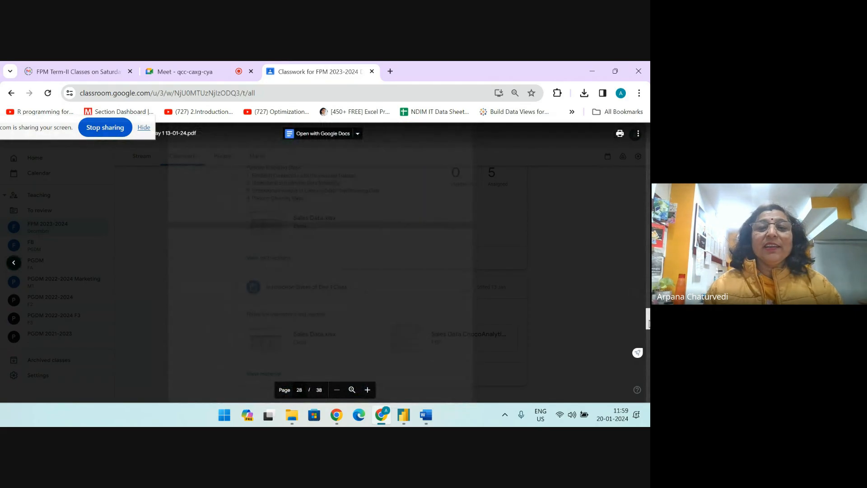
scroll(364, 293, "up", 5)
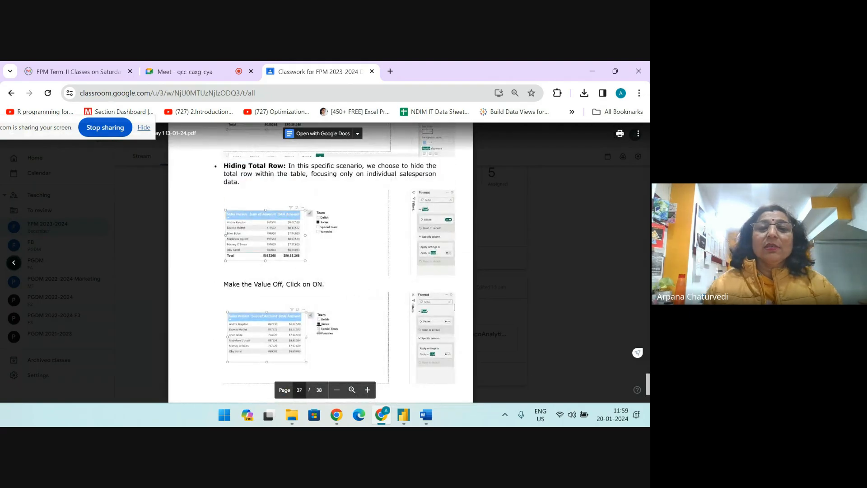
scroll(339, 315, "down", 5)
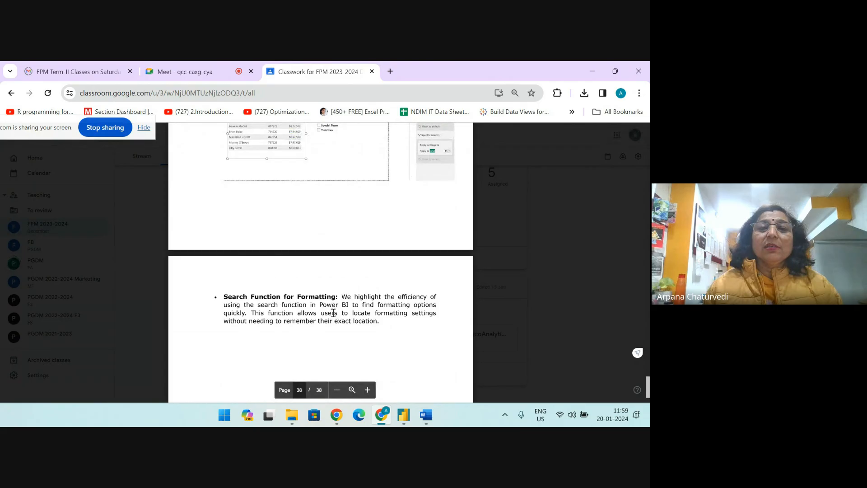
scroll(333, 312, "up", 15)
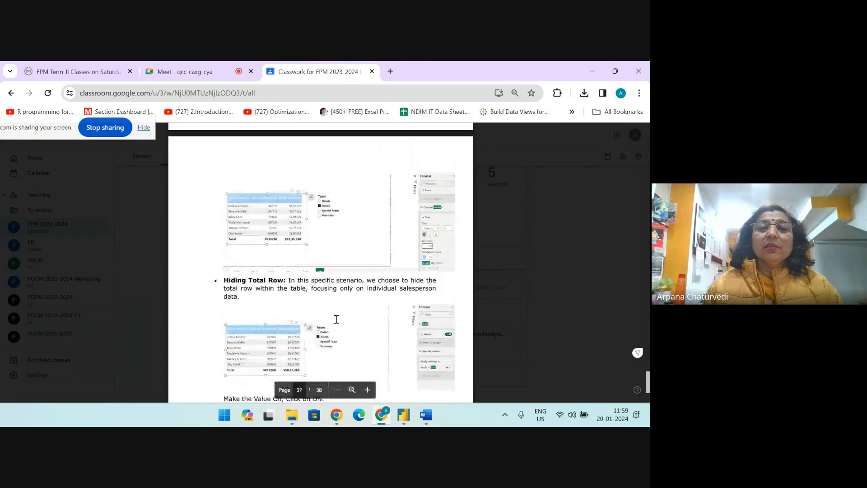
scroll(333, 312, "up", 20)
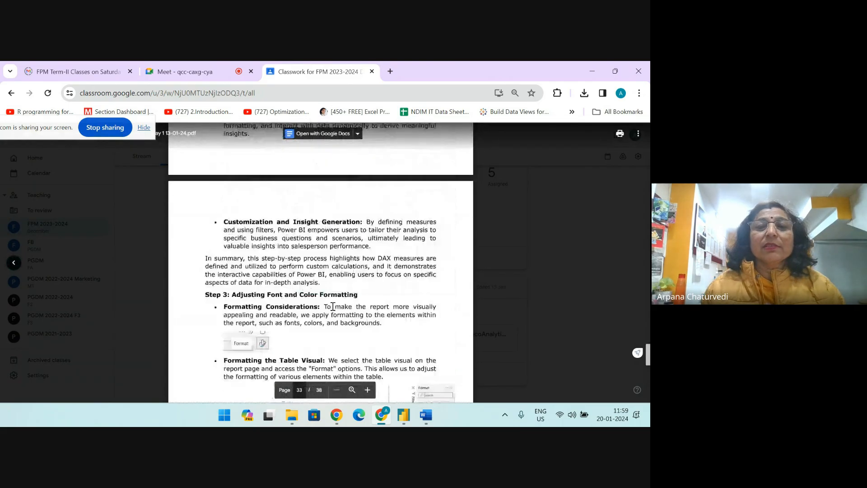
scroll(328, 303, "up", 20)
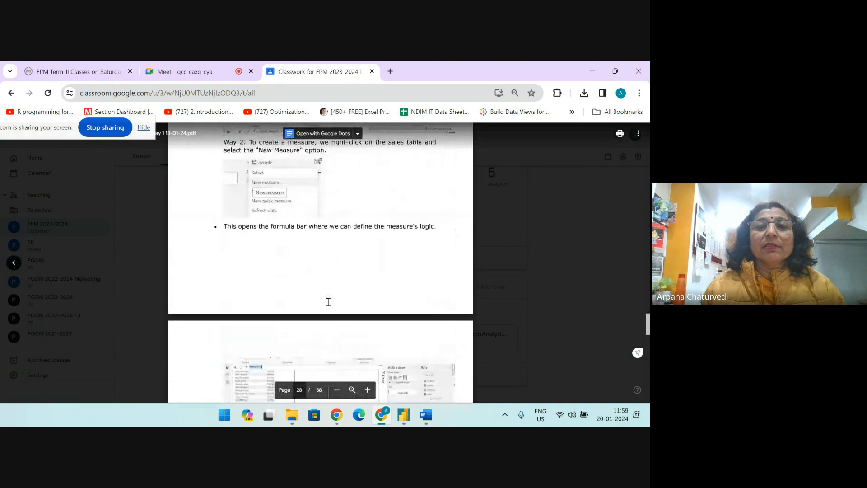
scroll(329, 302, "up", 10)
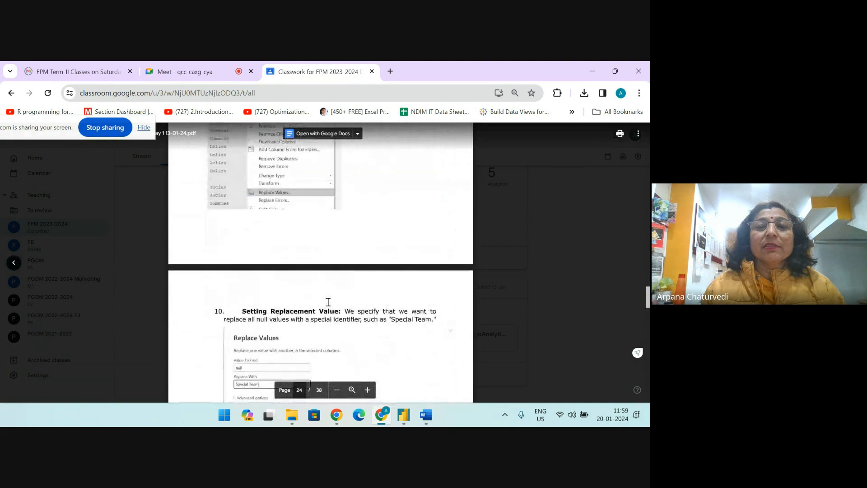
left_click(109, 128)
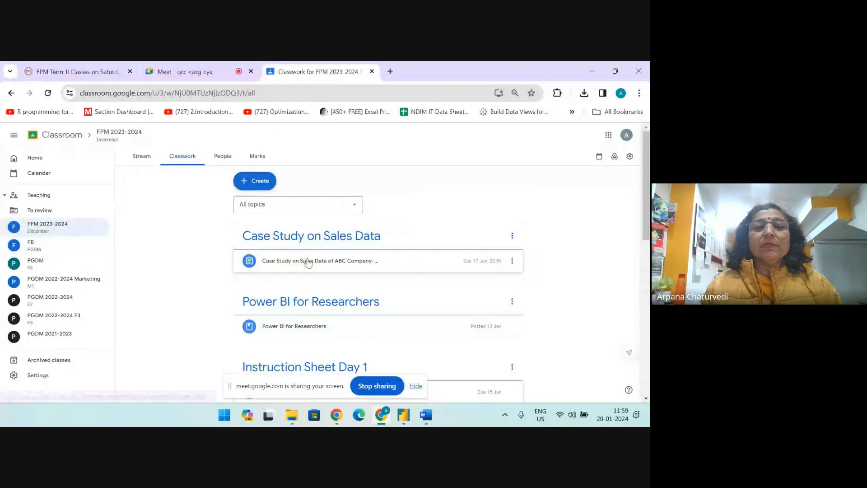
Open Case Study Introduction.pdf from the Case Study on Sales Data assignment, review its Process and Significance sections, and close it
left_click(308, 261)
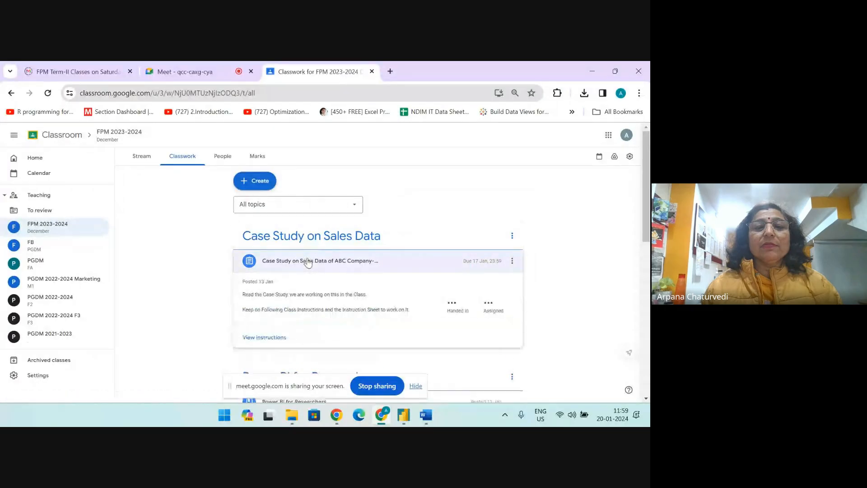
left_click(272, 293)
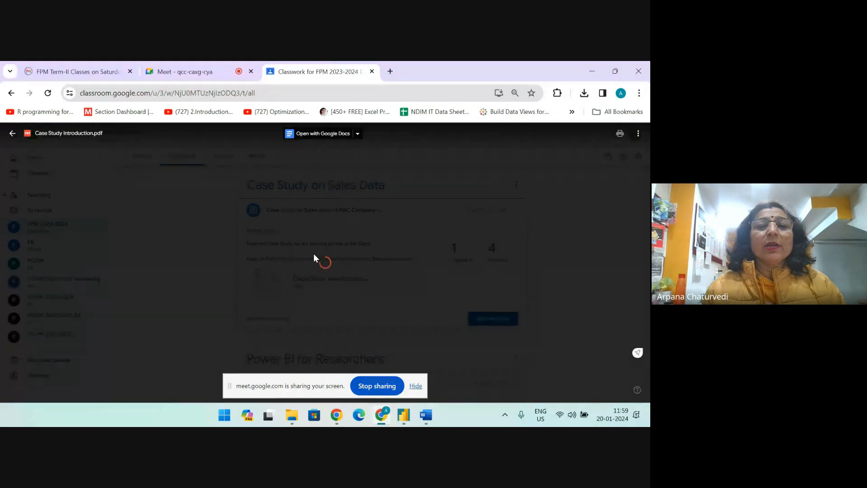
scroll(314, 255, "down", 10)
scroll(314, 255, "down", 5)
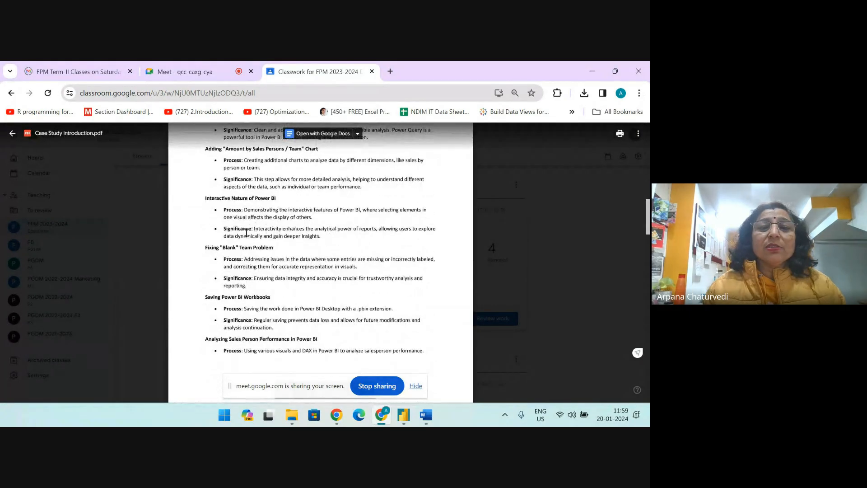
scroll(336, 218, "down", 12)
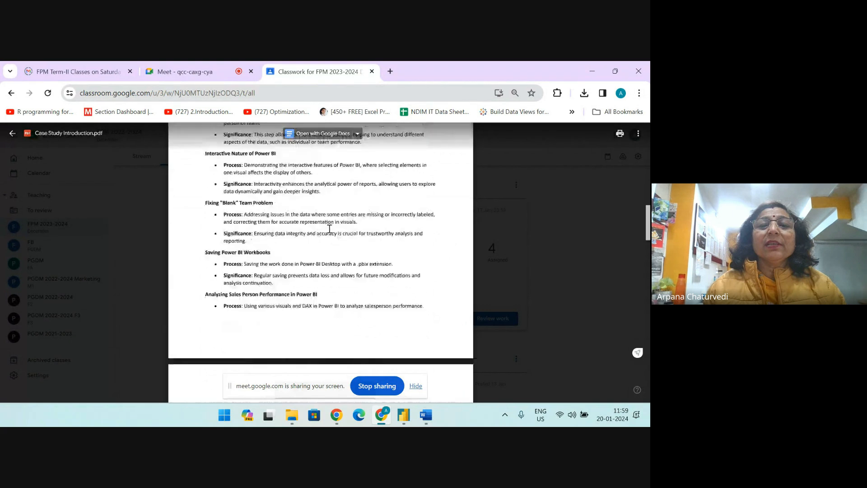
scroll(235, 238, "down", 15)
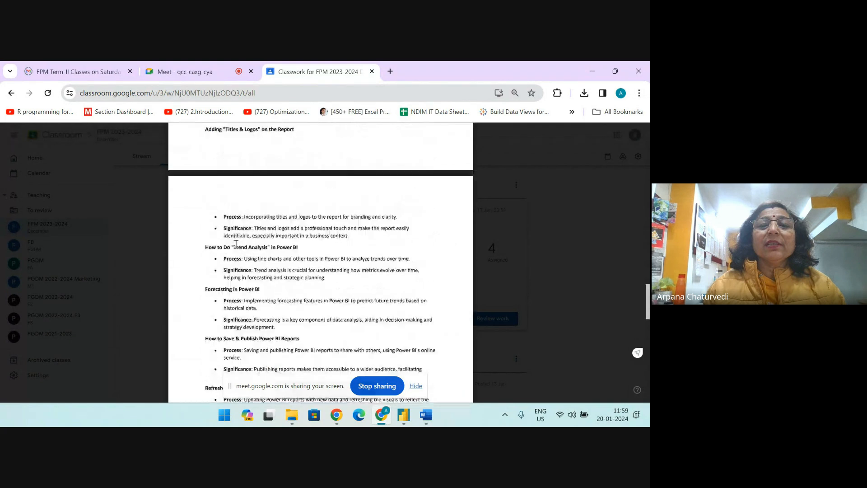
scroll(235, 244, "up", 10)
scroll(235, 243, "up", 15)
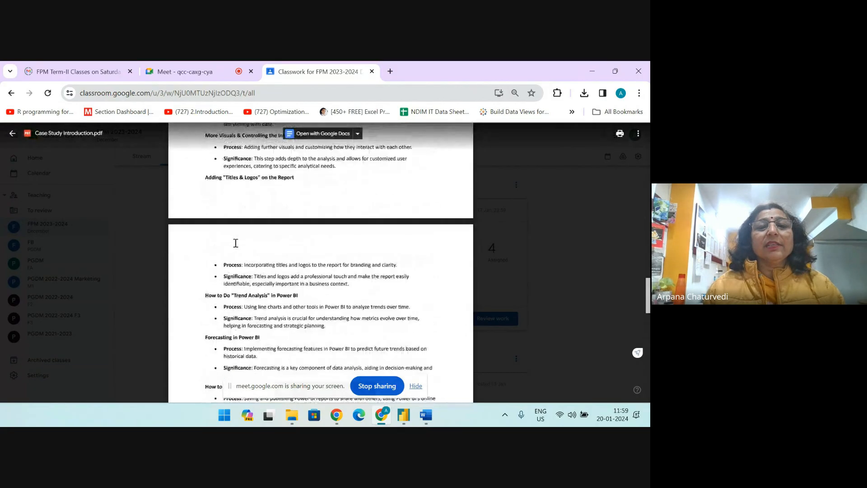
scroll(236, 243, "up", 5)
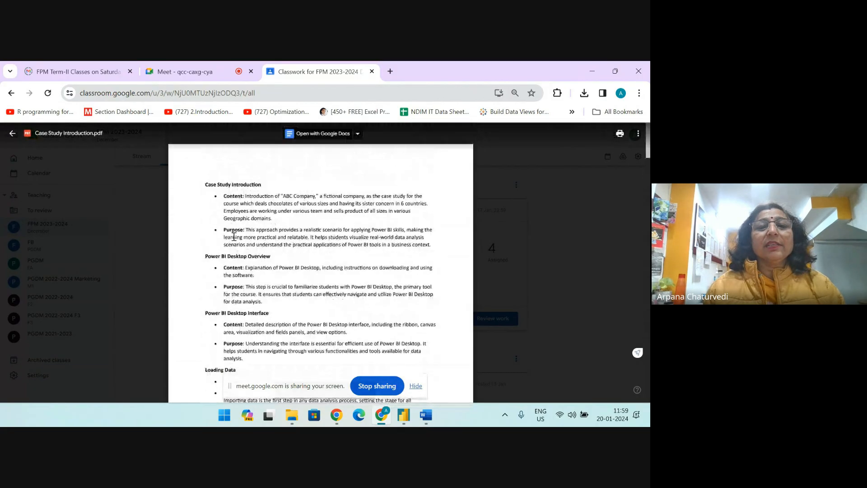
left_click(12, 134)
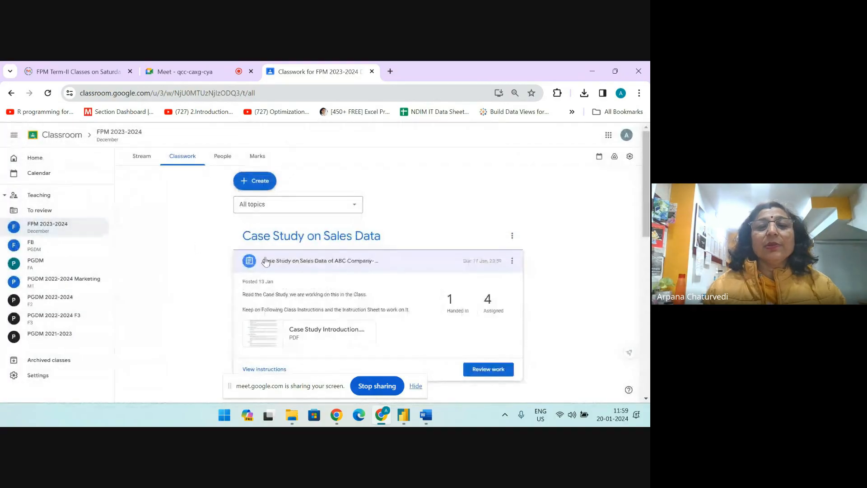
Open the Power BI for Research Scholars PDF from the Power BI for Researchers material, skim its ten numbered points, and close it
scroll(311, 329, "down", 5)
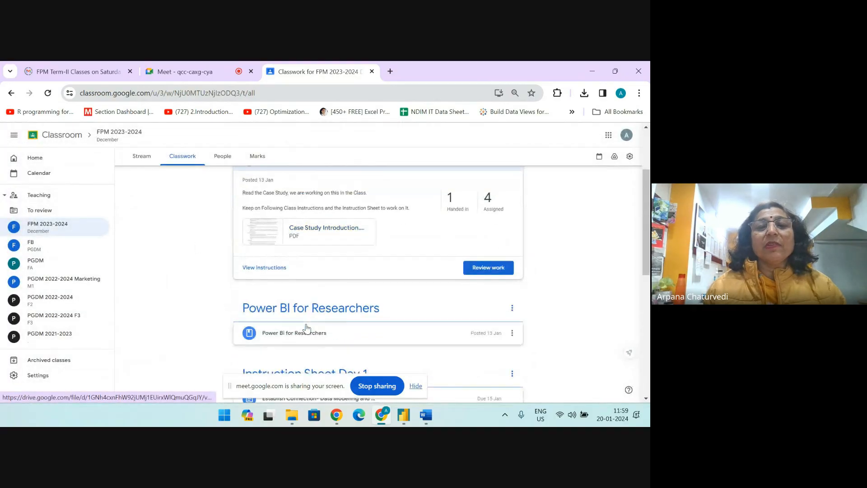
scroll(296, 243, "up", 3)
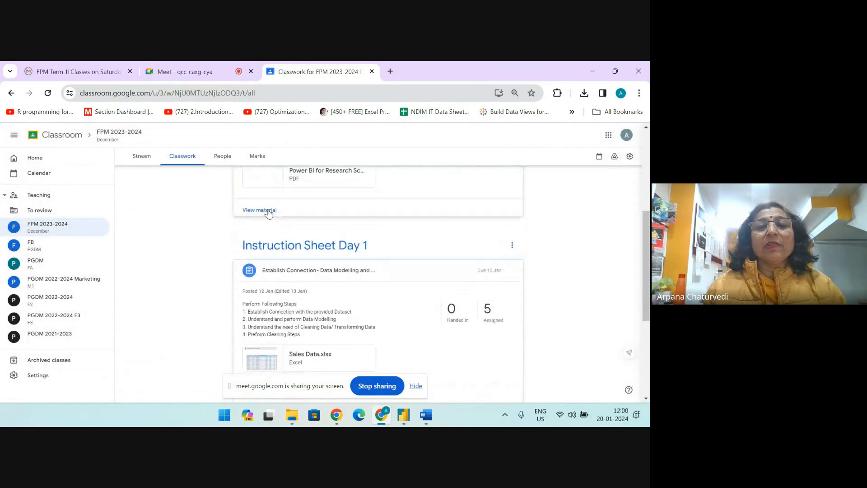
left_click(265, 277)
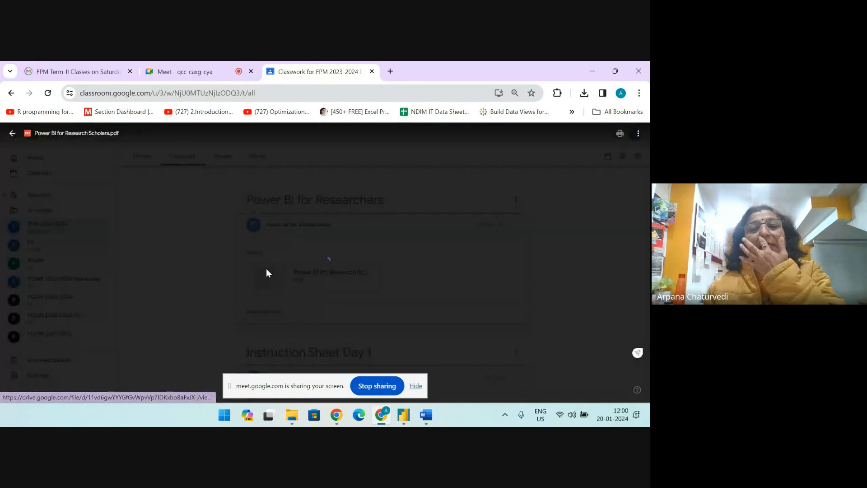
scroll(263, 264, "down", 10)
scroll(263, 265, "down", 3)
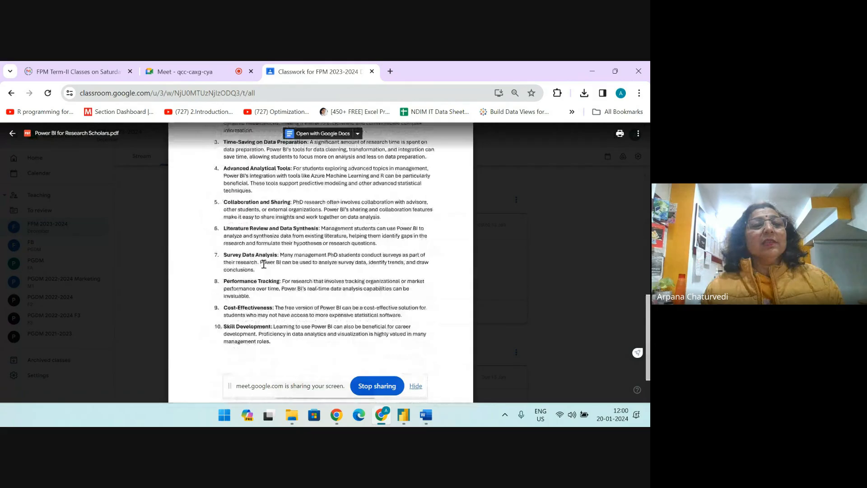
scroll(264, 264, "down", 2)
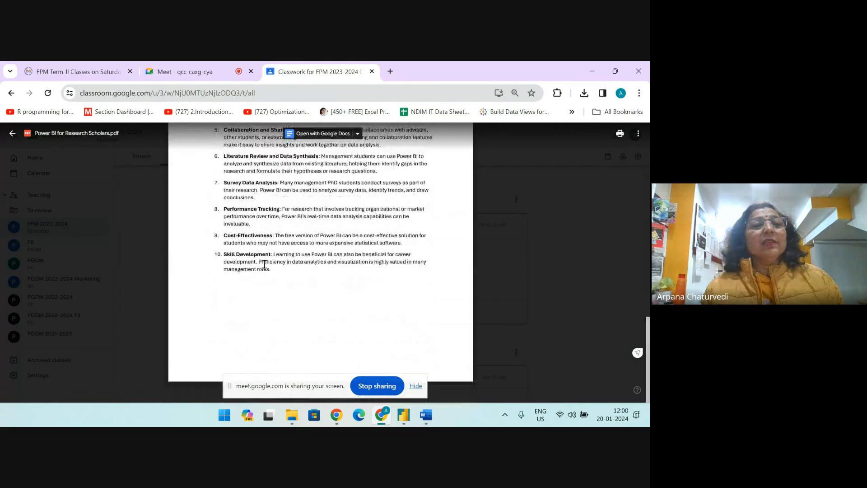
left_click(12, 133)
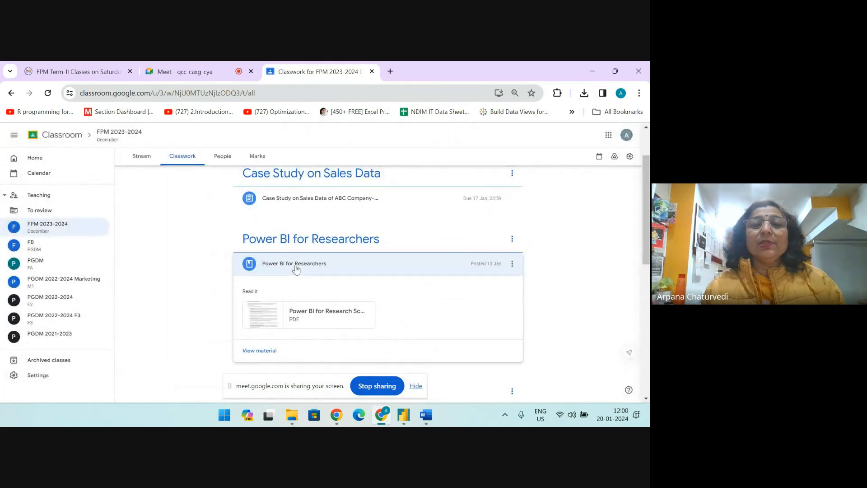
Look over the Classwork topics down to Instruction Sheet Day 1 and return to the Google Meet call
scroll(296, 269, "up", 2)
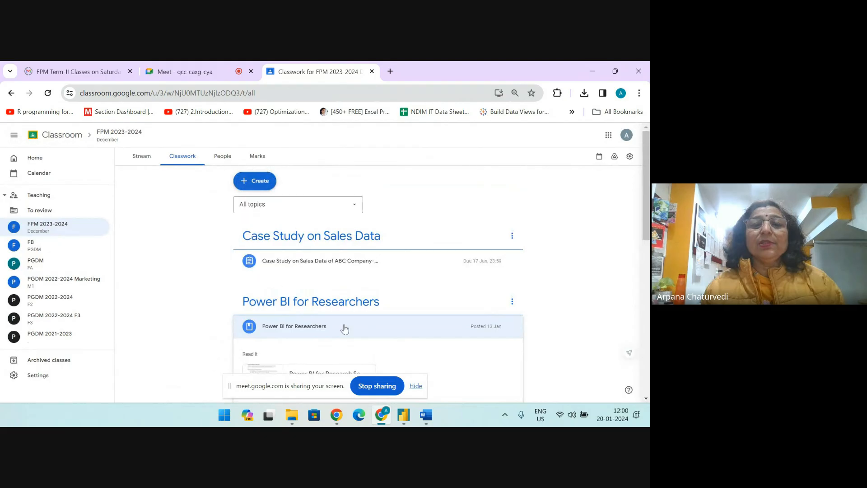
scroll(286, 285, "down", 5)
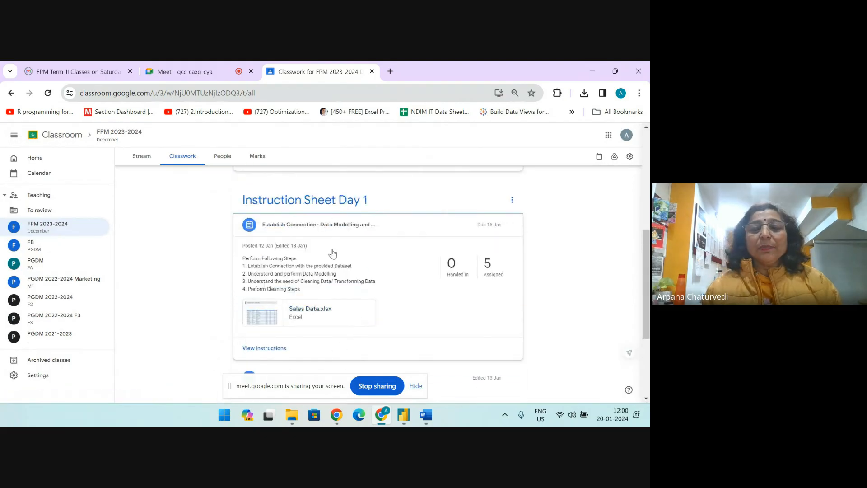
scroll(334, 244, "up", 5)
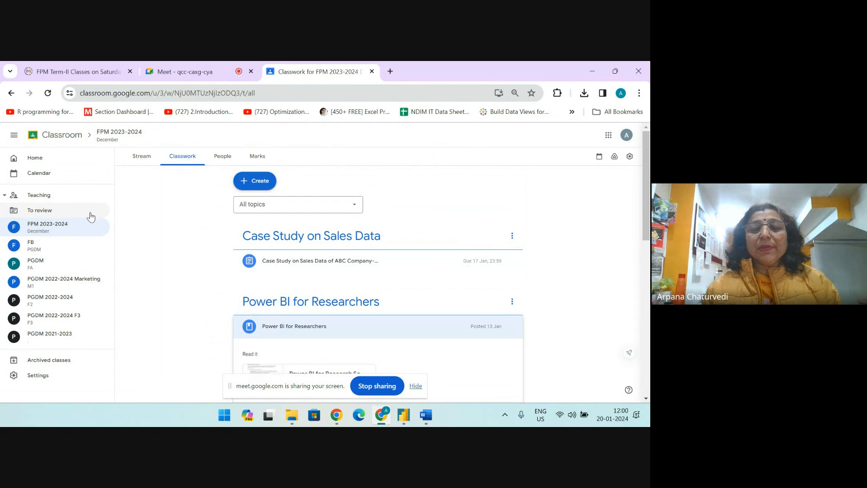
left_click(188, 71)
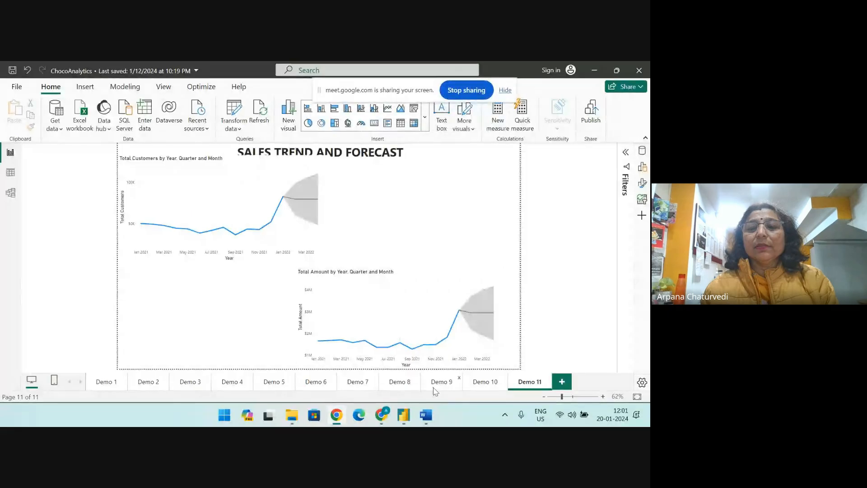
In Power BI Desktop, view the Demo 9 page, switch to Demo 10 and insert a blank line chart there
left_click(437, 384)
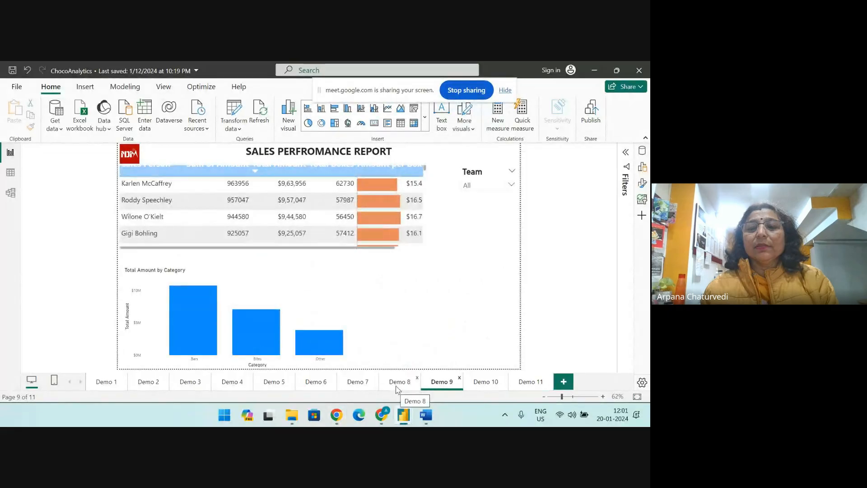
left_click(489, 383)
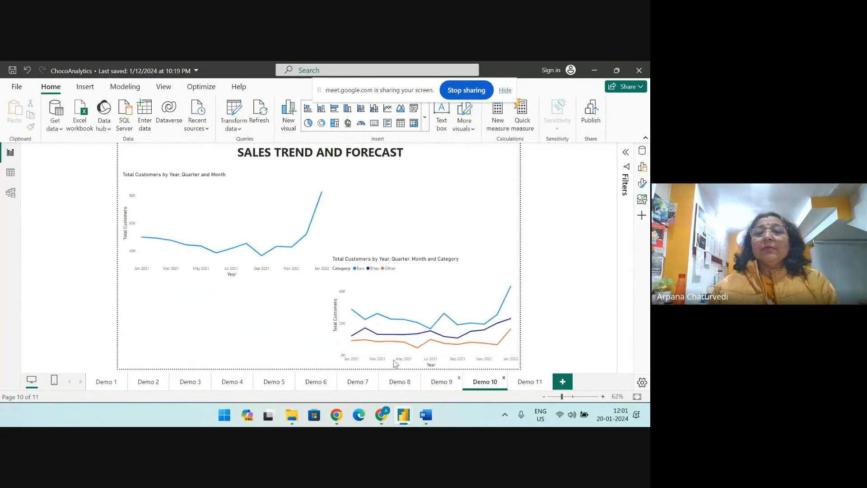
mouse_move(426, 415)
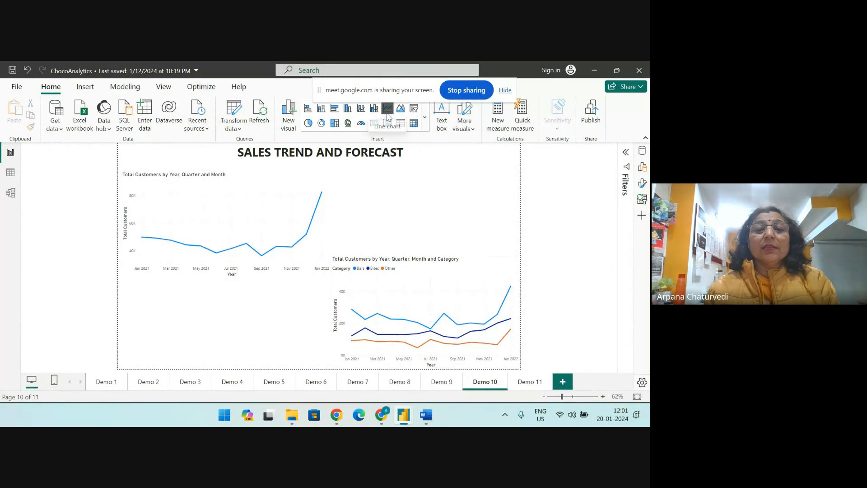
left_click(387, 109)
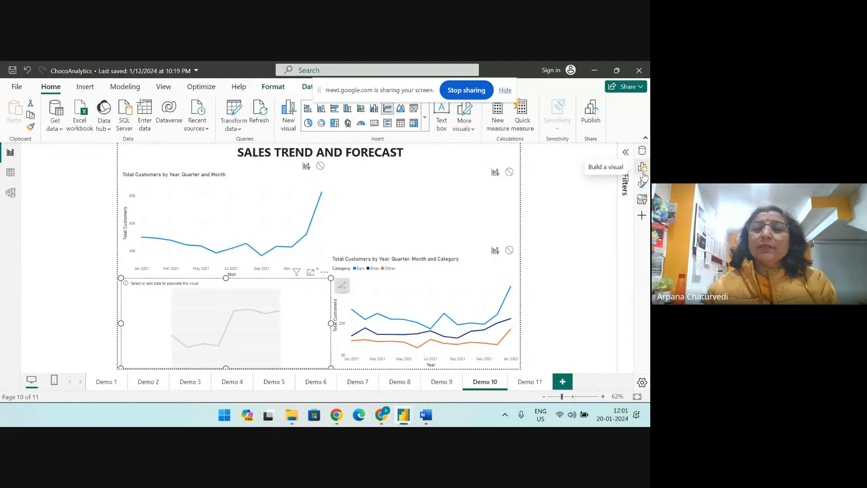
Add the Date field from the sales table to the Y-axis of the blank line chart
left_click(642, 170)
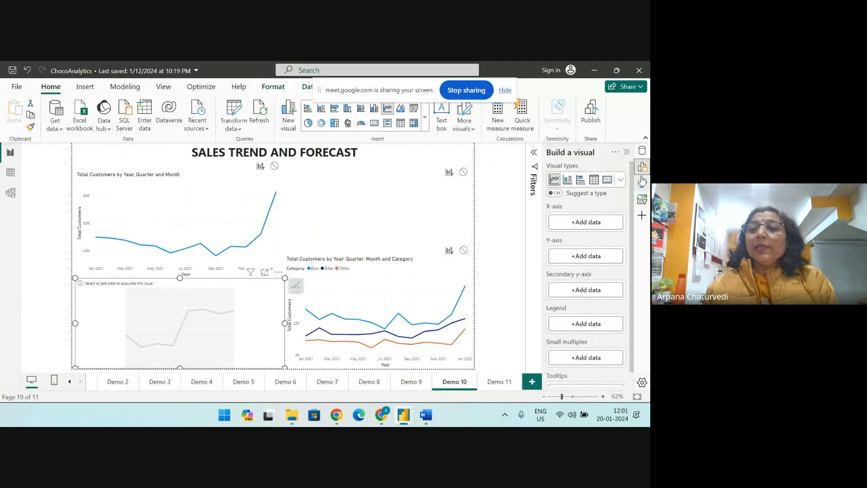
left_click(573, 256)
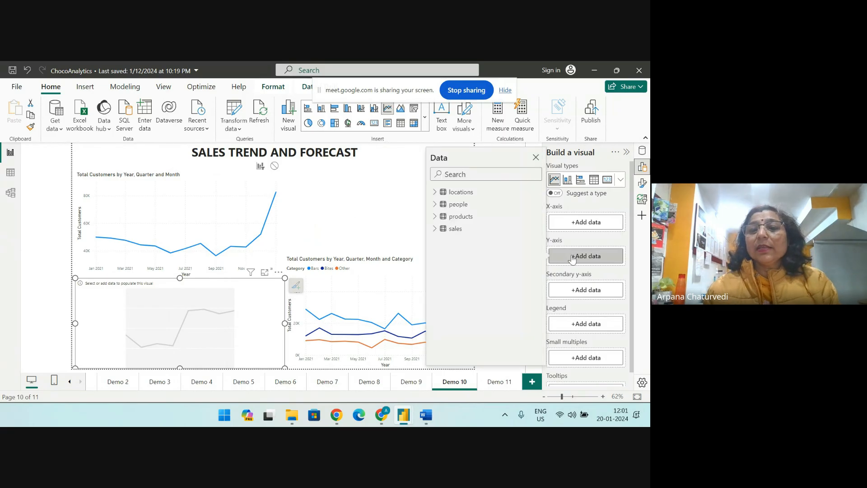
left_click(435, 229)
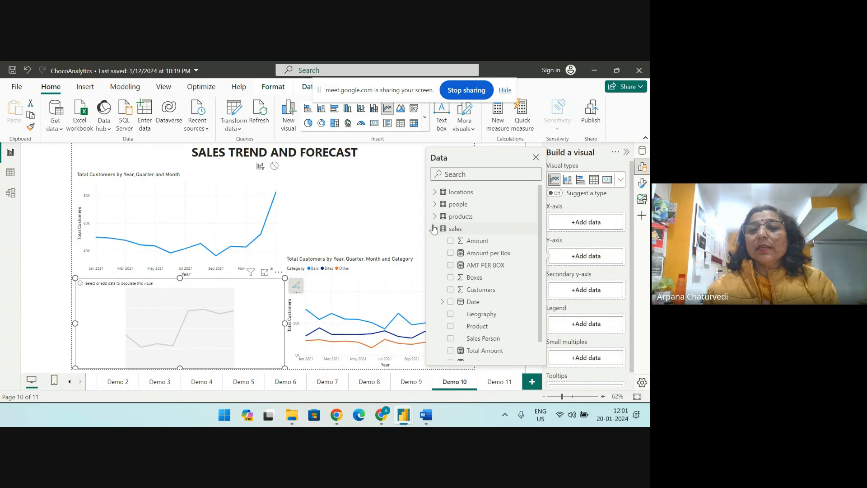
left_click(450, 302)
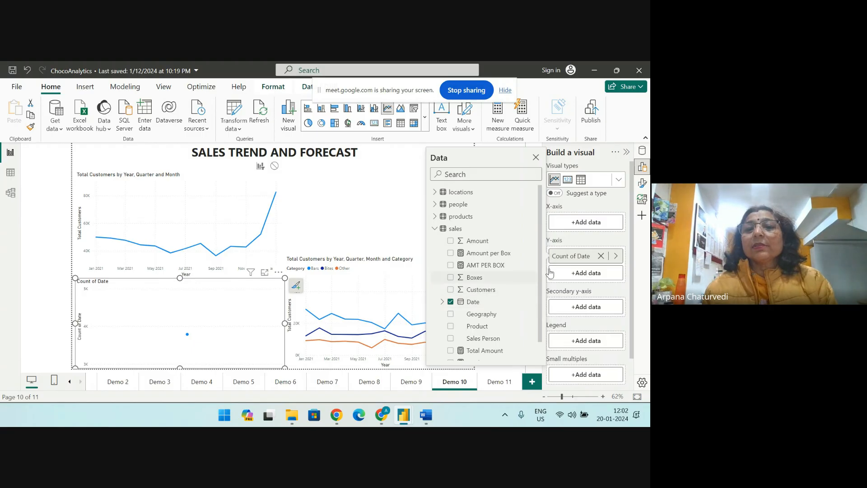
Add the Customers field from the sales table to the X-axis of the new line chart
left_click(583, 223)
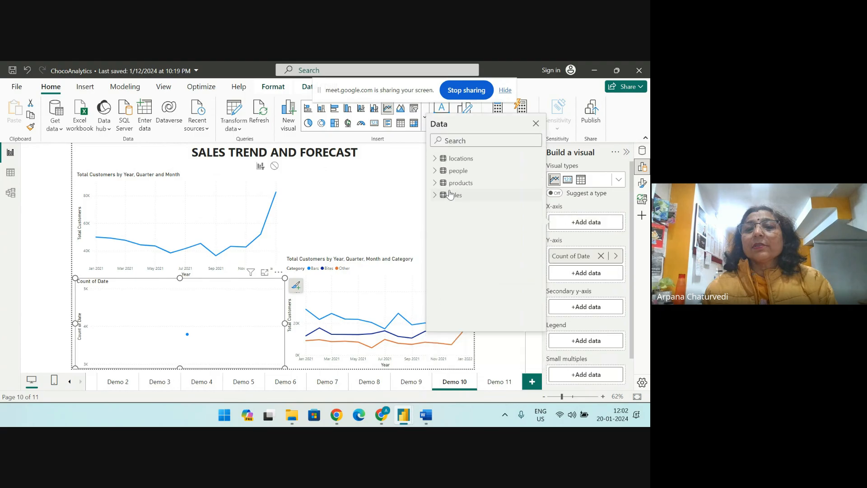
left_click(435, 183)
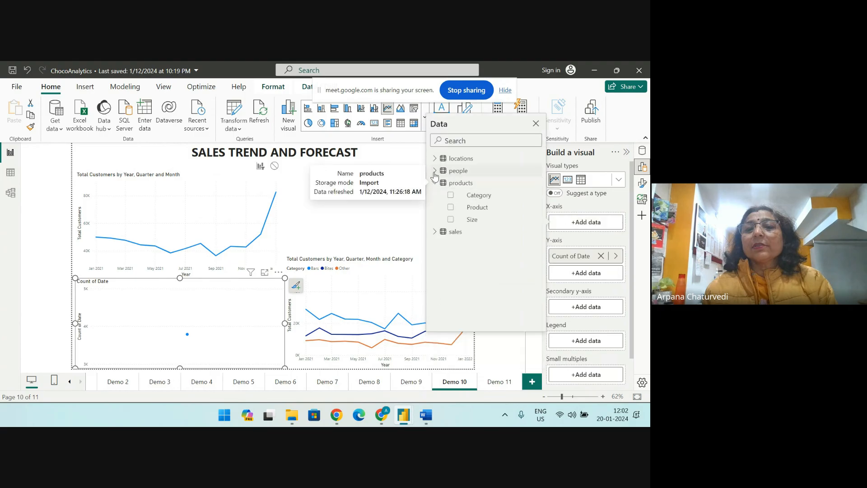
left_click(435, 171)
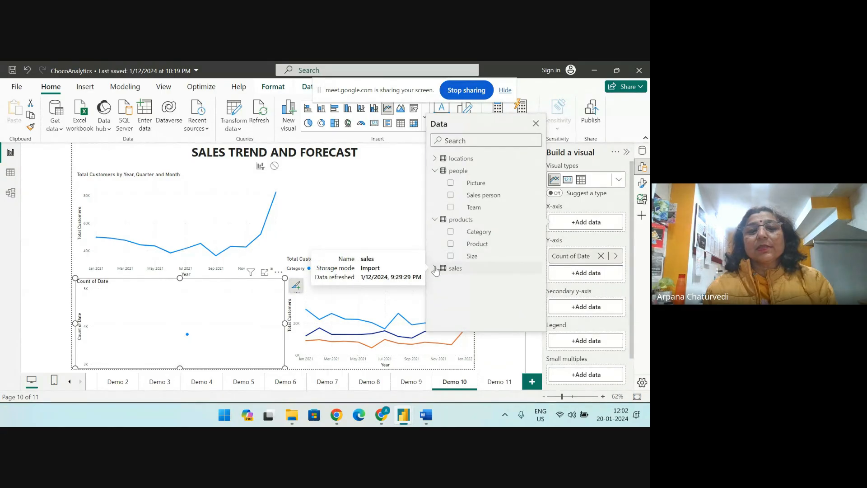
left_click(435, 270)
scroll(452, 283, "down", 1)
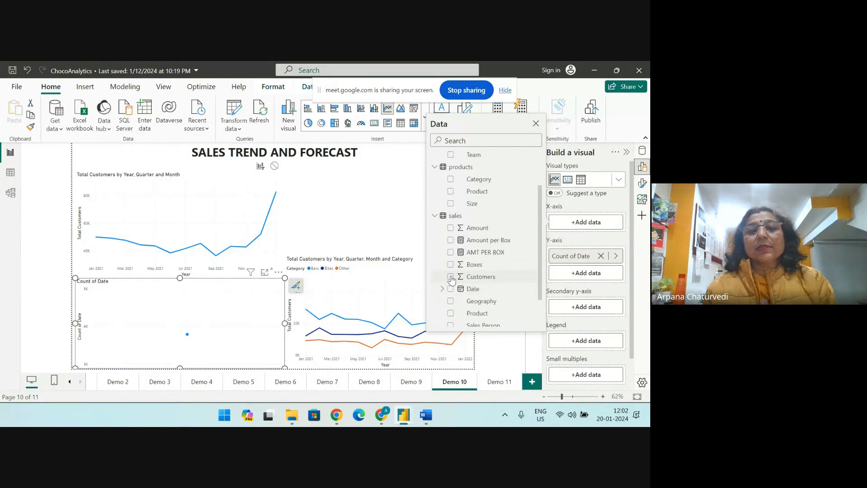
left_click(451, 277)
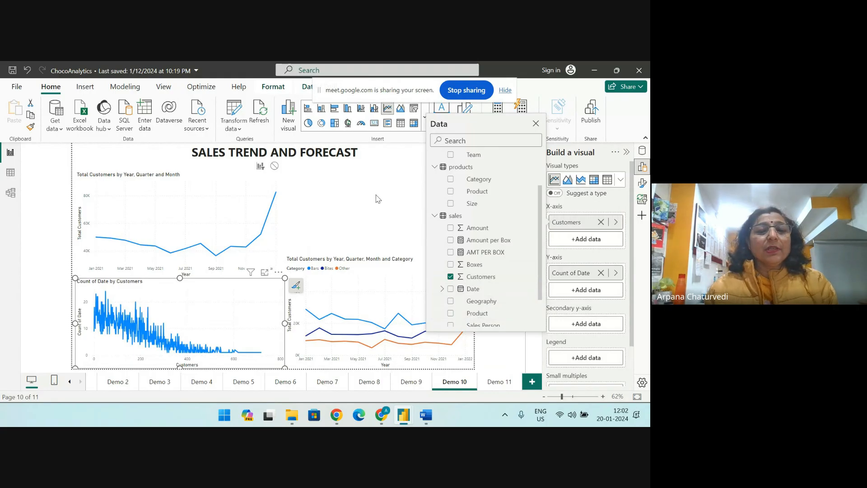
left_click(535, 124)
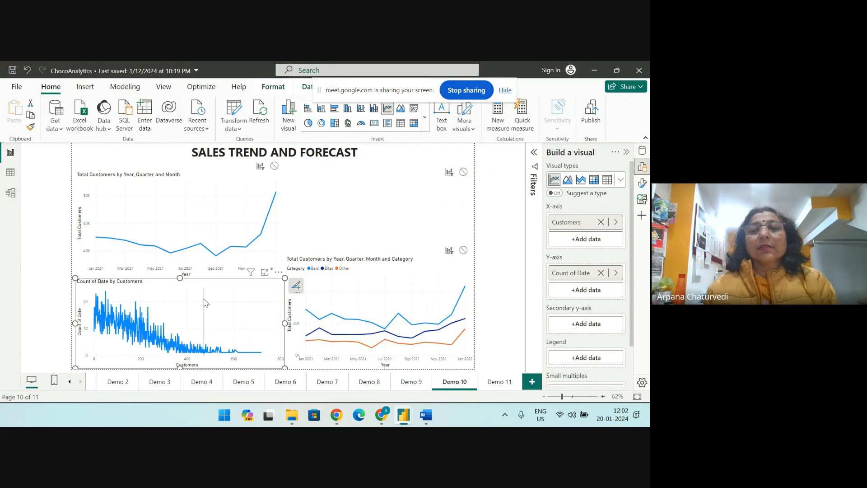
Remove Customers and Count of Date from the new chart's axes and check which fields the Total Customers chart above it uses
left_click(600, 222)
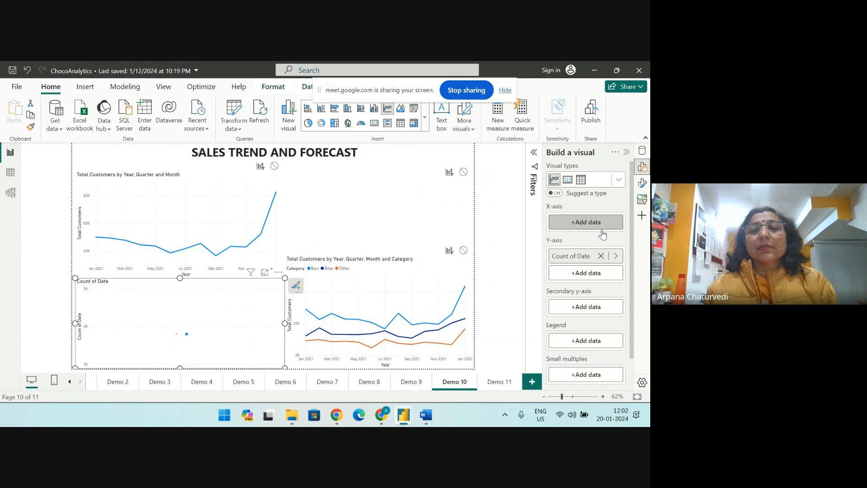
left_click(601, 256)
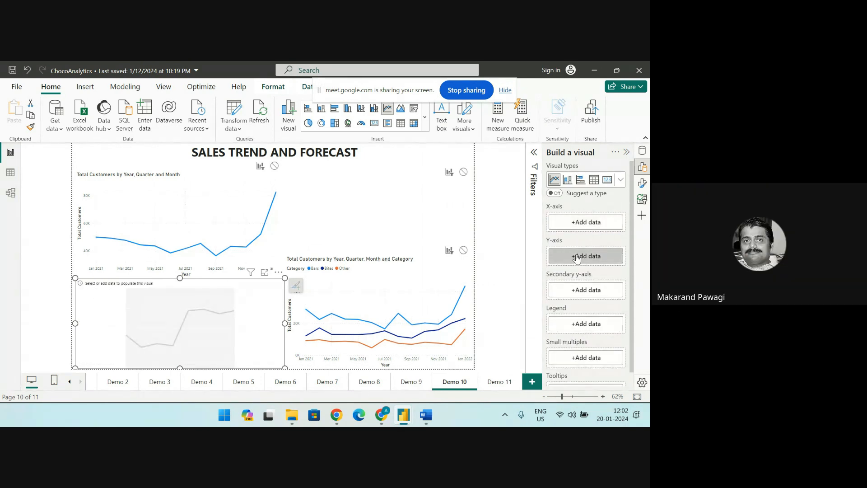
left_click(216, 190)
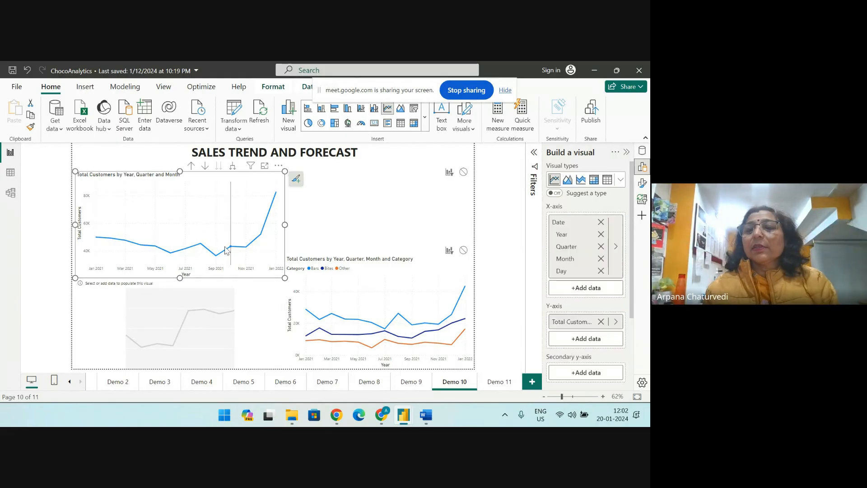
left_click(248, 294)
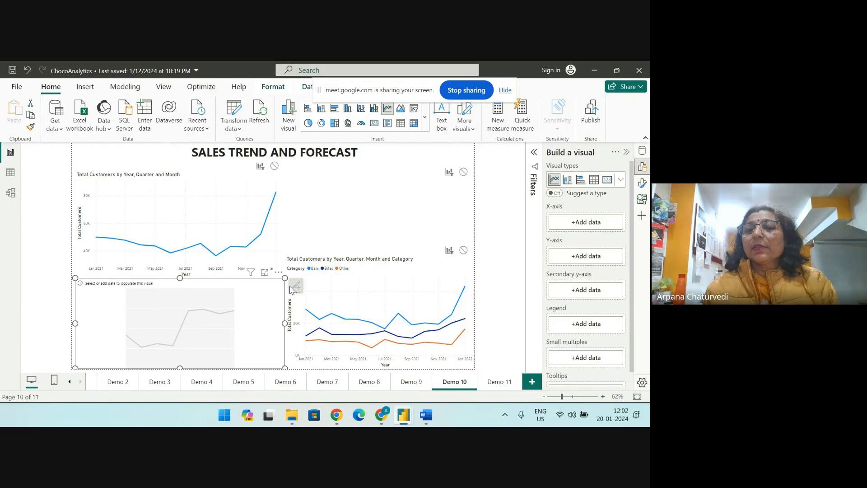
Put the sales table's Date field on the X-axis of the emptied line chart
left_click(559, 226)
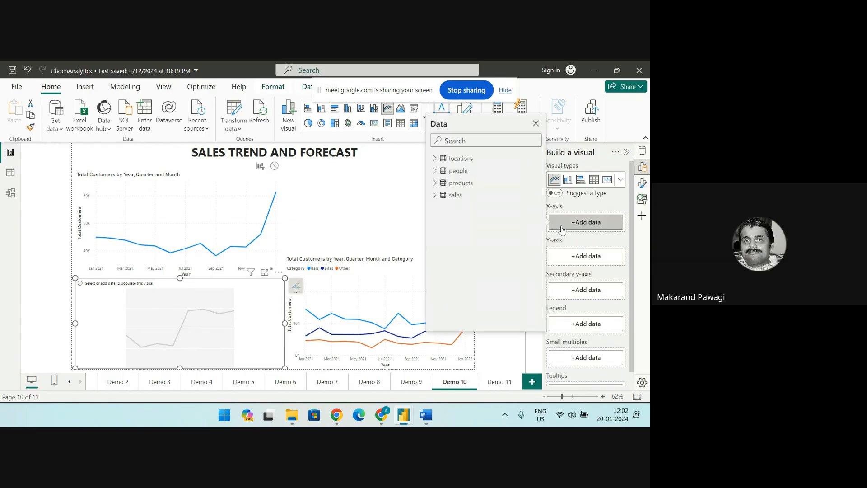
left_click(435, 196)
left_click(450, 268)
left_click(398, 227)
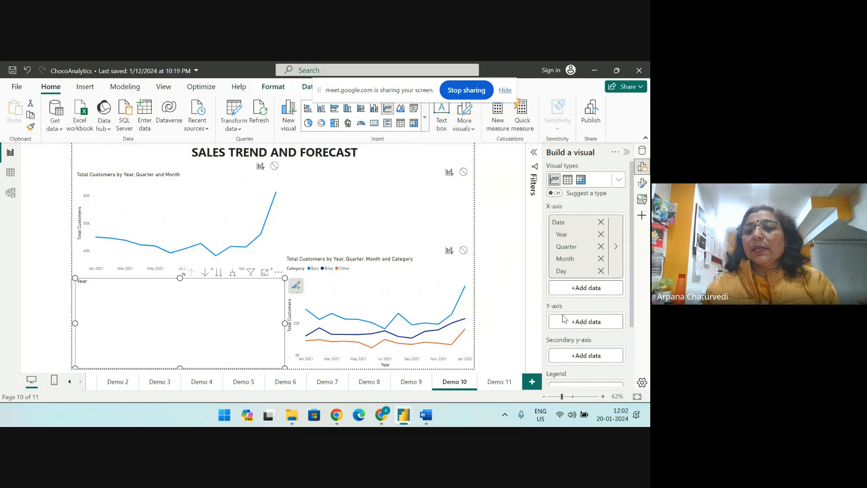
Put the sales table's Customers field on the Y-axis of the new line chart
left_click(586, 321)
left_click(435, 197)
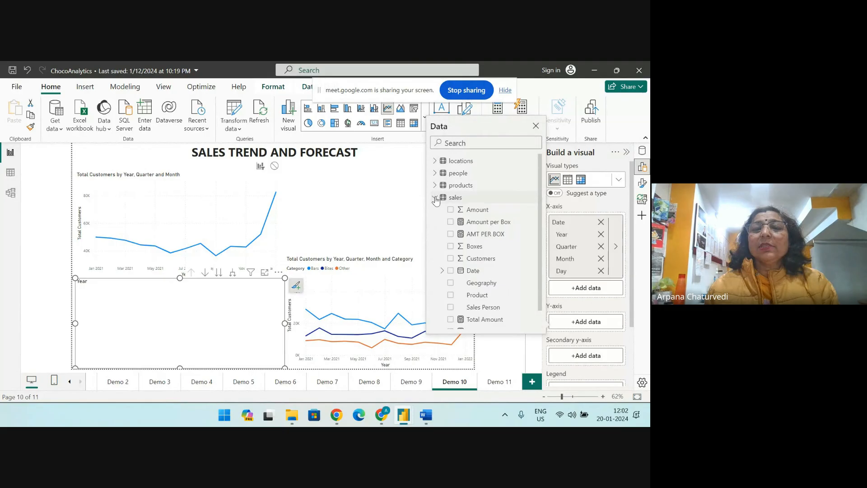
left_click(450, 259)
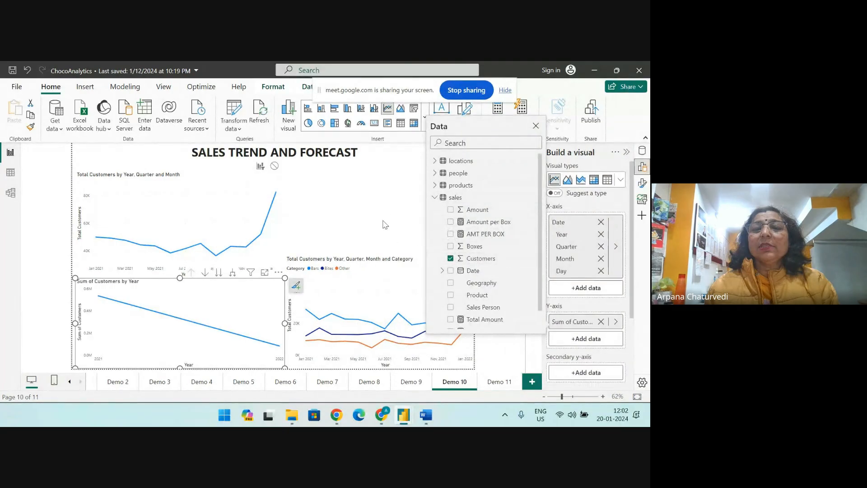
left_click(415, 164)
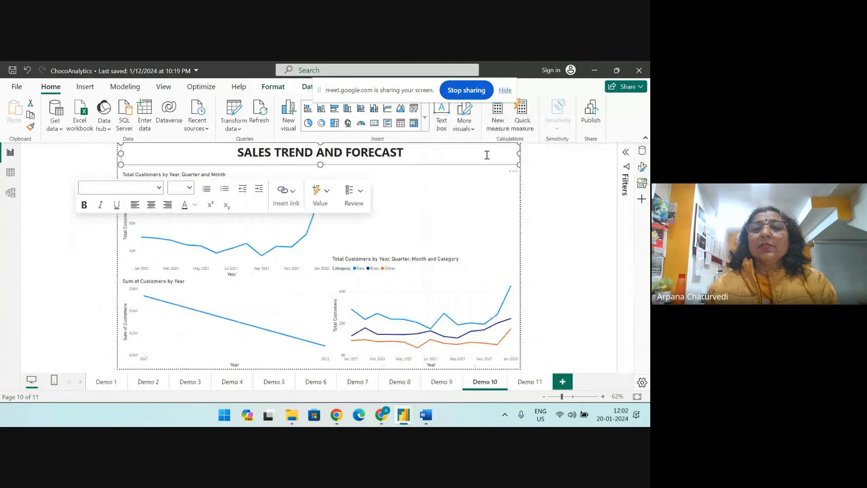
Nudge the Total Customers by Year, Quarter and Month chart slightly up and left, and select the Sum of Customers chart below it
left_click(296, 290)
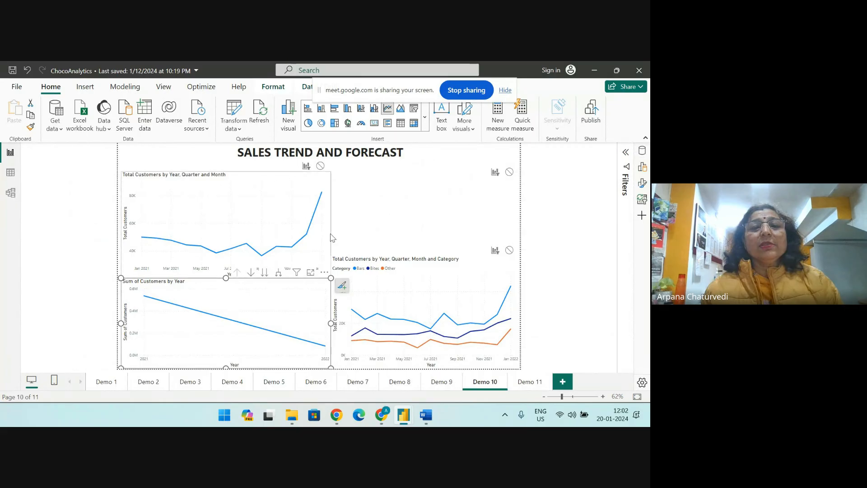
left_click(251, 184)
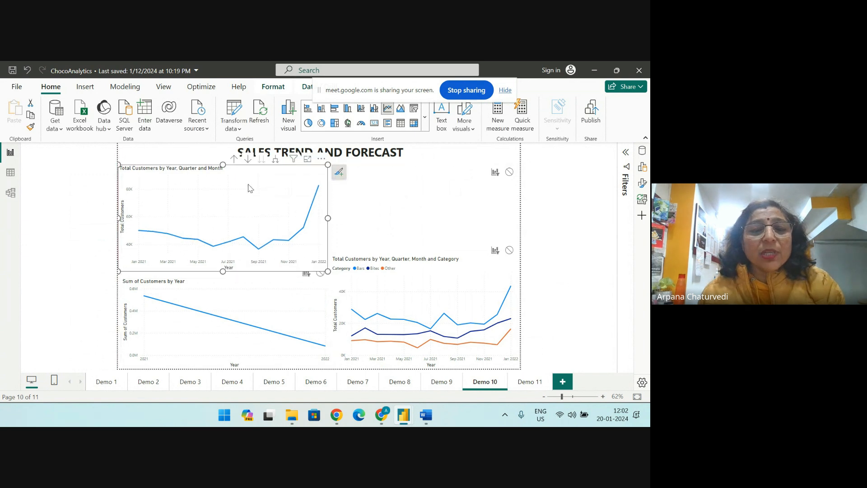
left_click(202, 293)
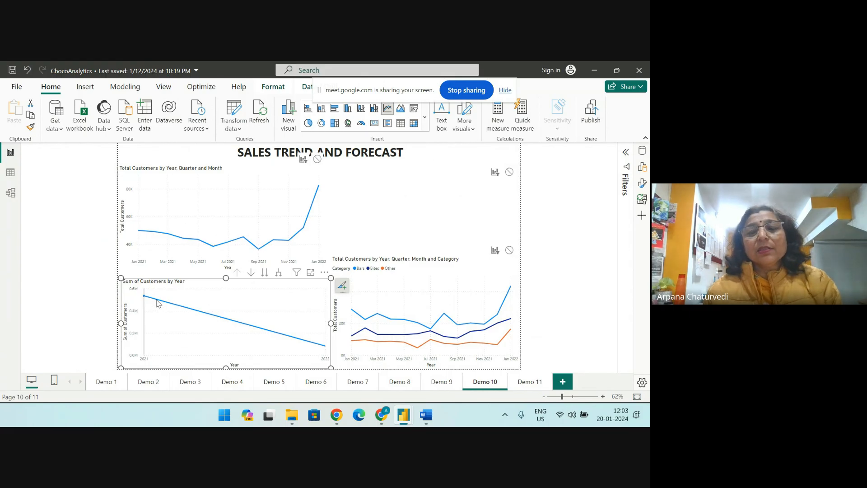
mouse_move(320, 350)
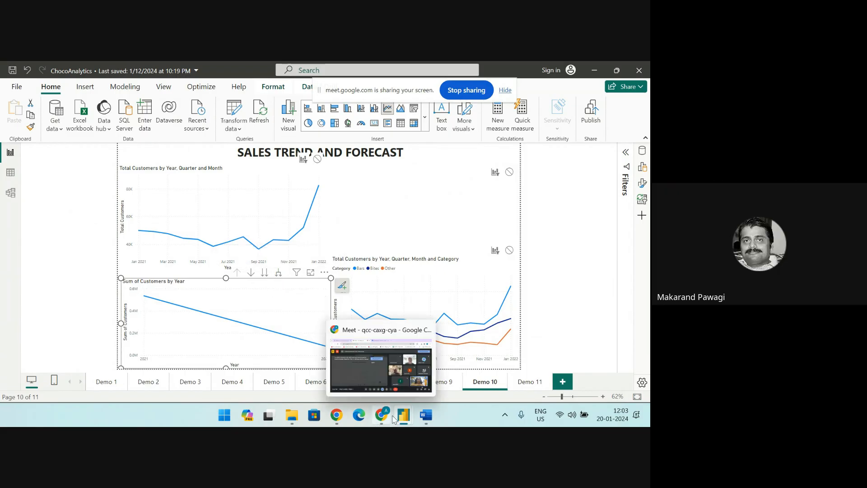
Turn off the camera in the Google Meet call and return to the ChocoAnalytics report in Power BI Desktop
left_click(387, 362)
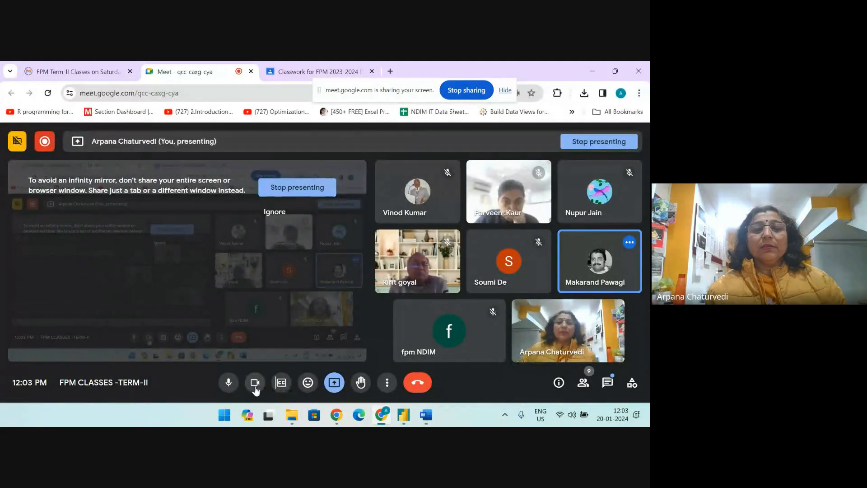
mouse_move(401, 421)
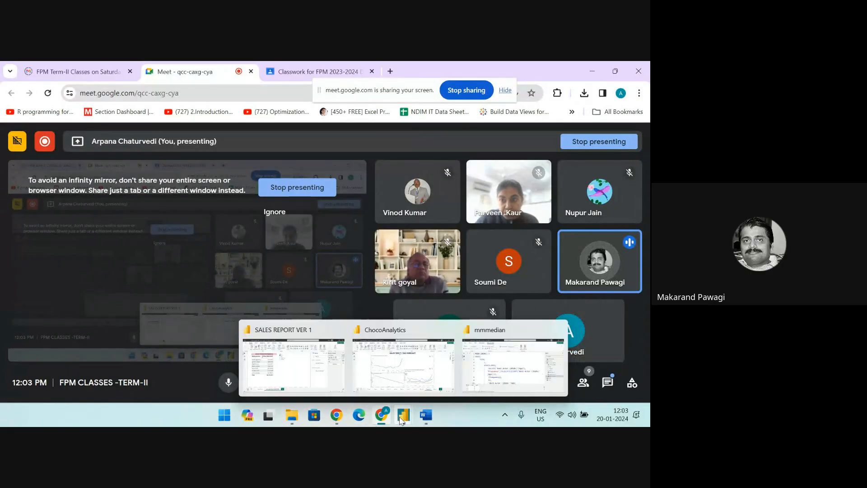
left_click(329, 335)
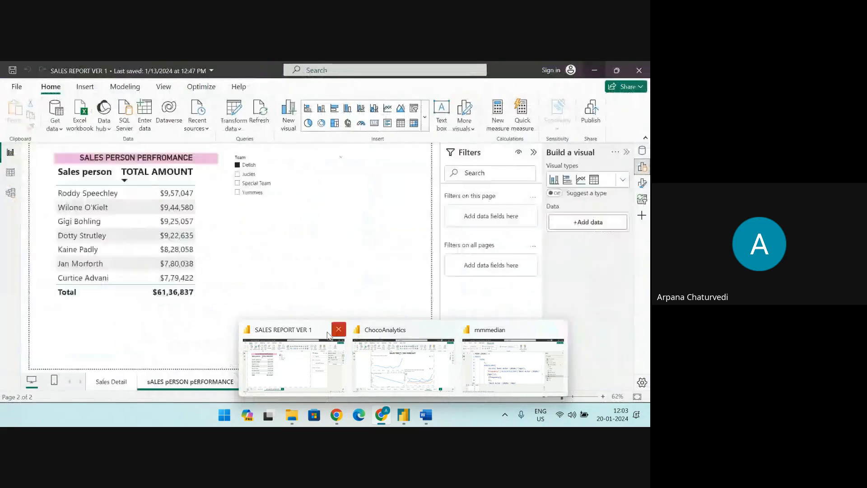
left_click(403, 364)
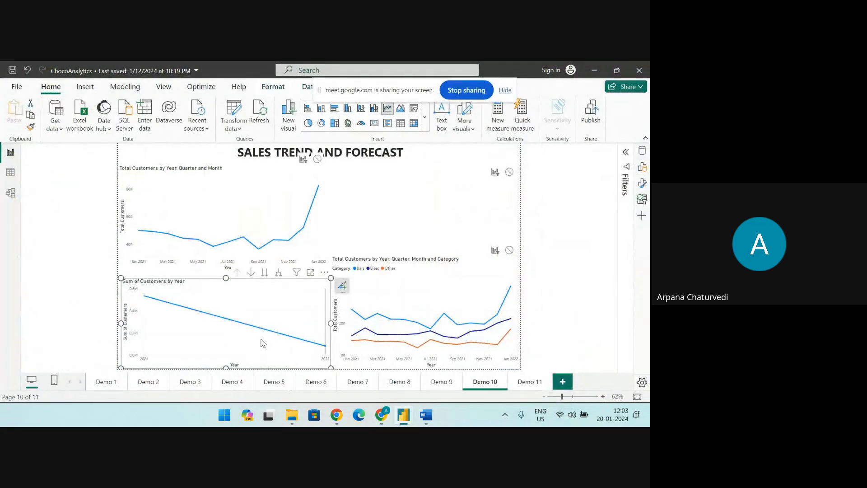
Expand the Sum of Customers chart's date hierarchy through quarter, month and day, and drill back up to the month level
mouse_move(263, 344)
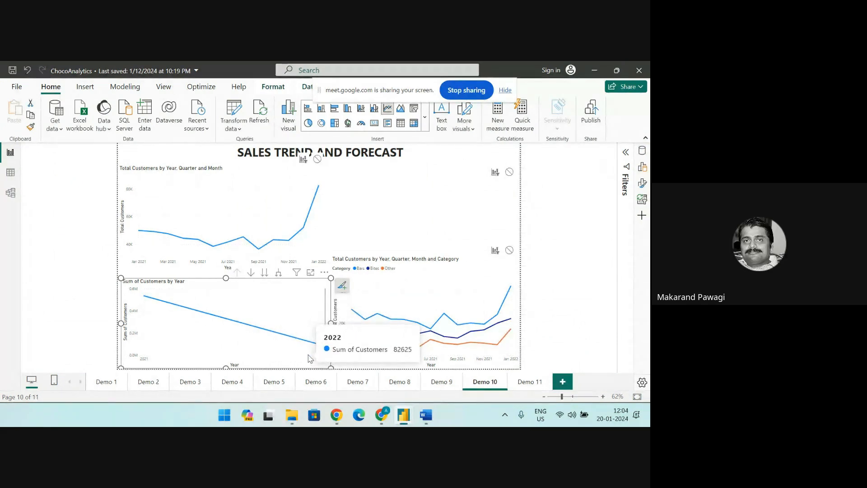
left_click(278, 276)
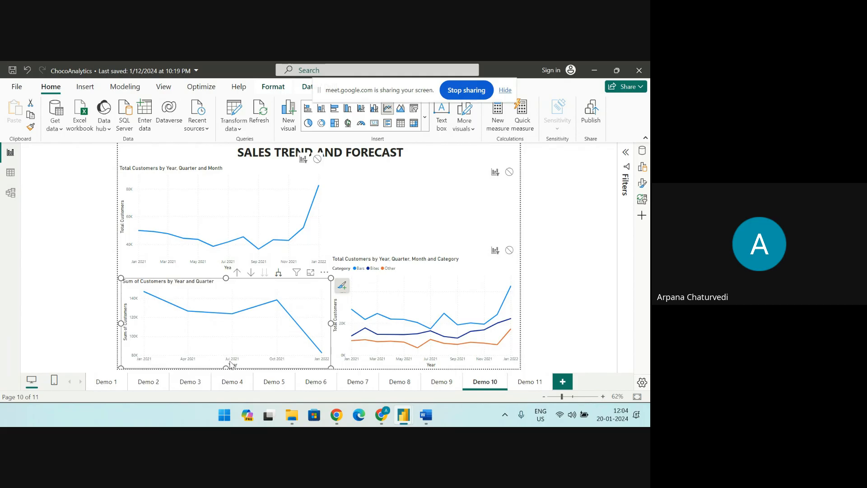
left_click(279, 273)
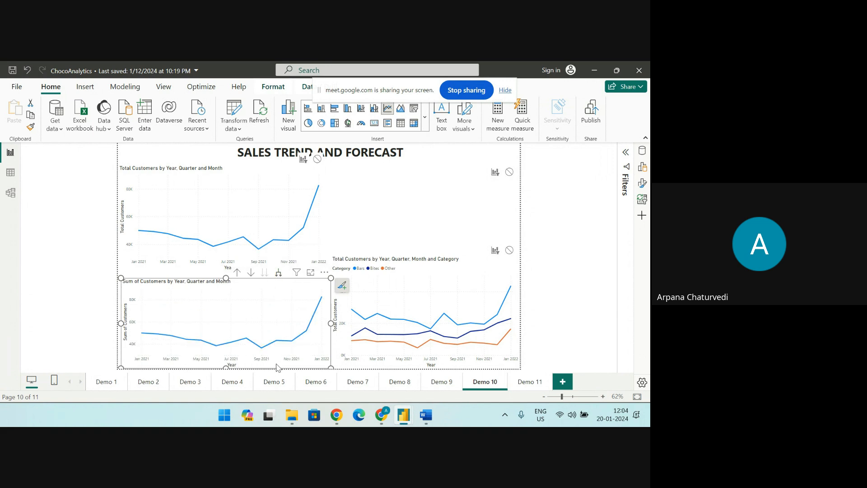
left_click(278, 272)
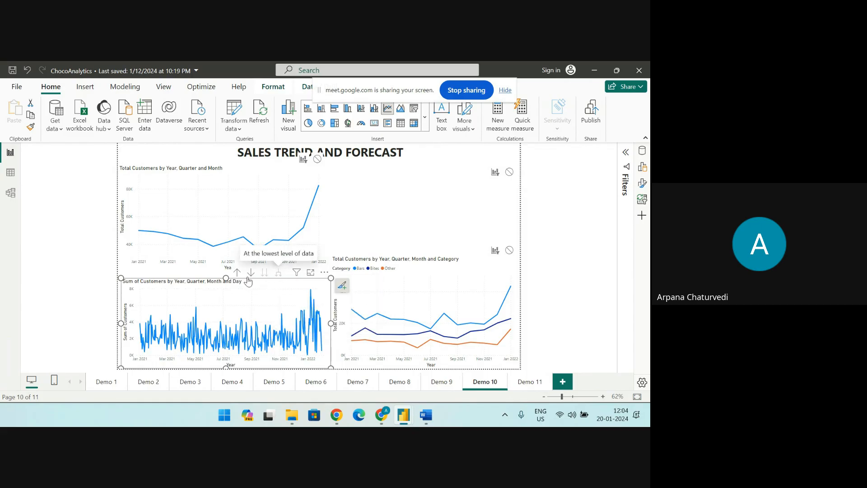
left_click(237, 274)
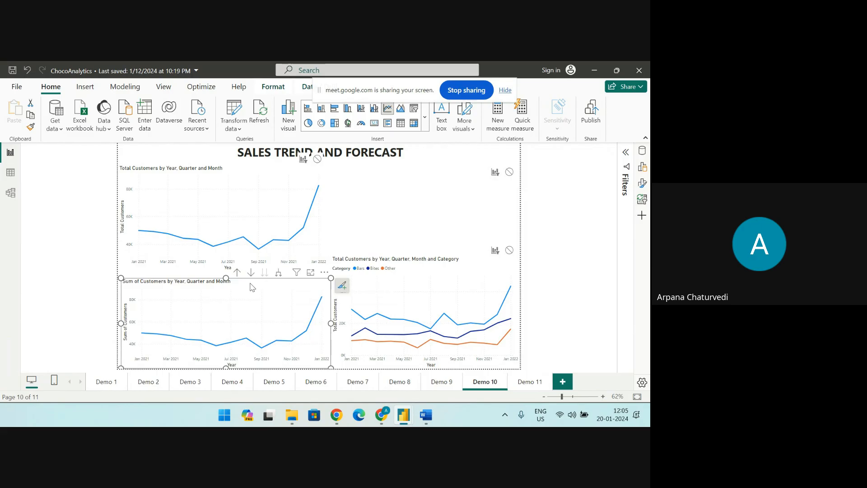
Inspect the Date Hierarchy field settings on the Sum of Customers chart's X-axis, then close them without changes
left_click(643, 167)
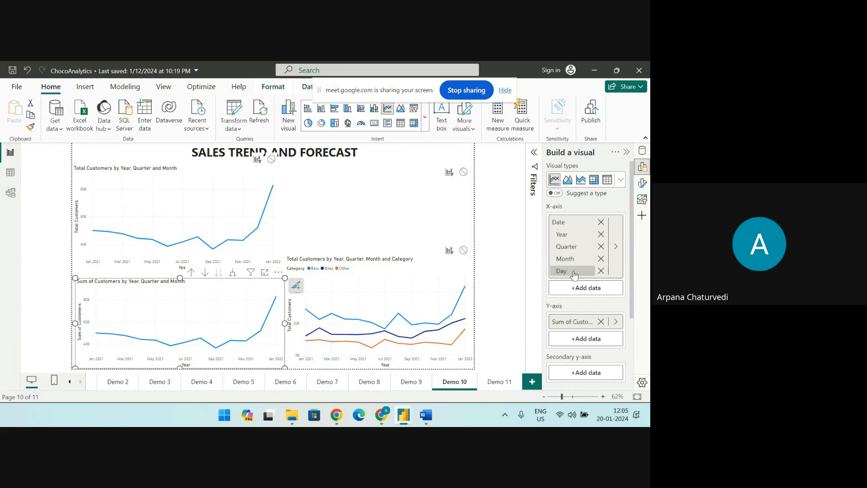
left_click(615, 247)
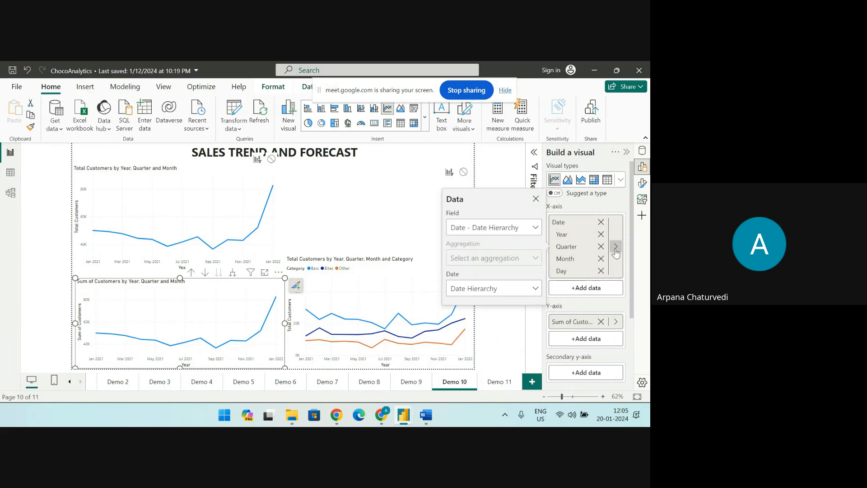
left_click(537, 229)
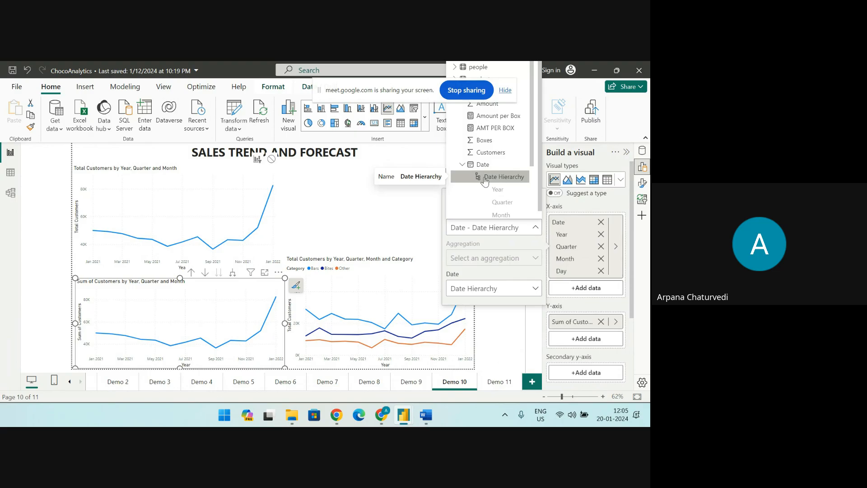
scroll(496, 199, "down", 2)
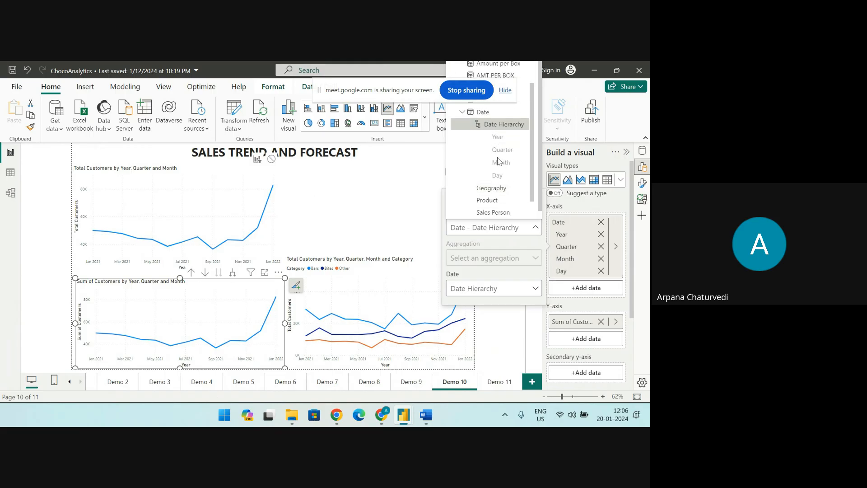
left_click(461, 113)
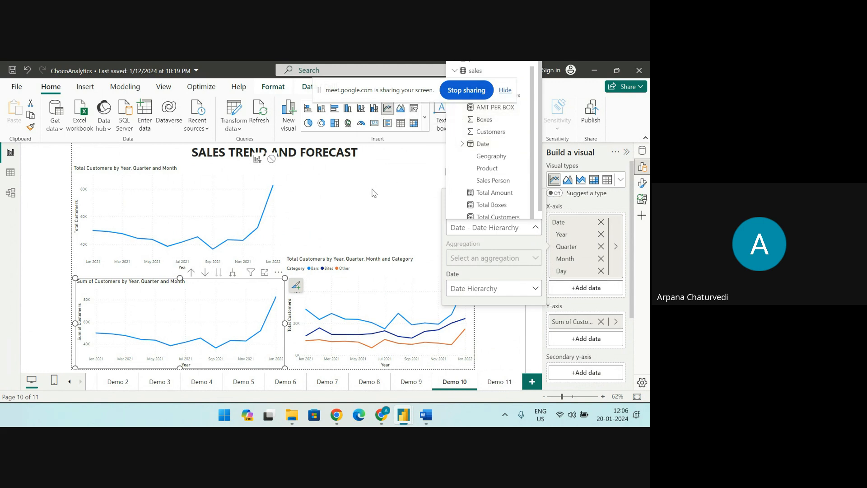
left_click(391, 175)
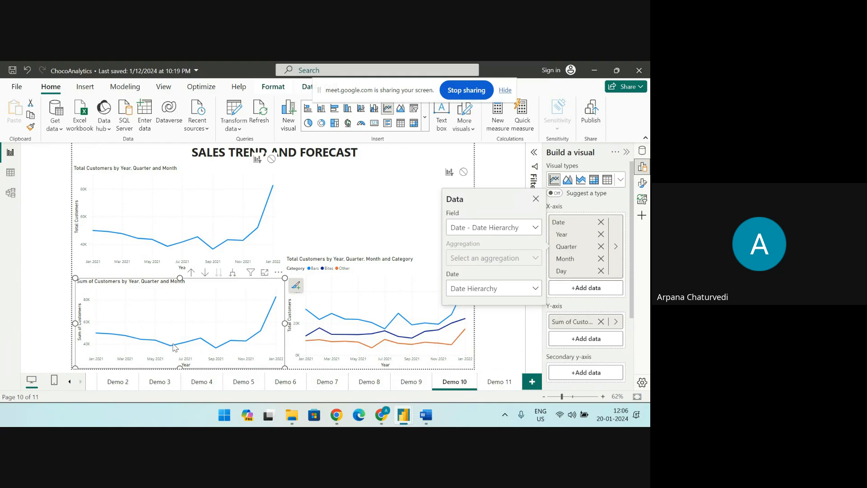
left_click(193, 287)
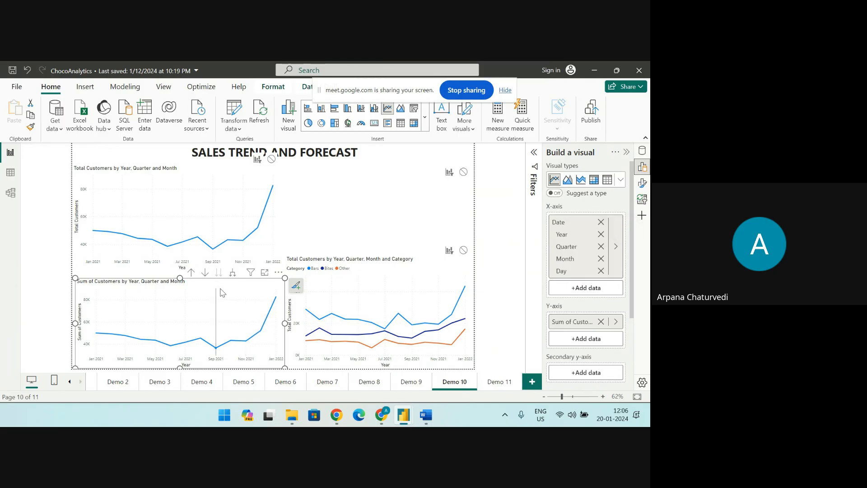
Add the products table's Category field as the legend of the Sum of Customers chart
scroll(597, 346, "down", 3)
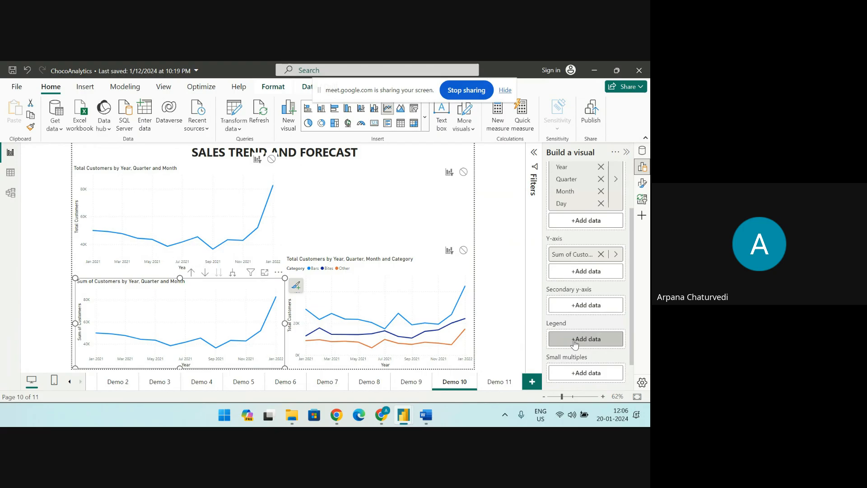
left_click(574, 343)
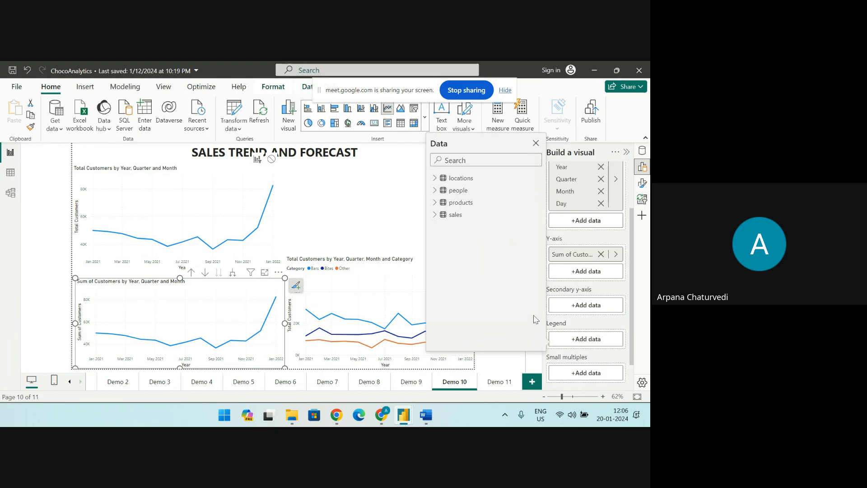
left_click(435, 204)
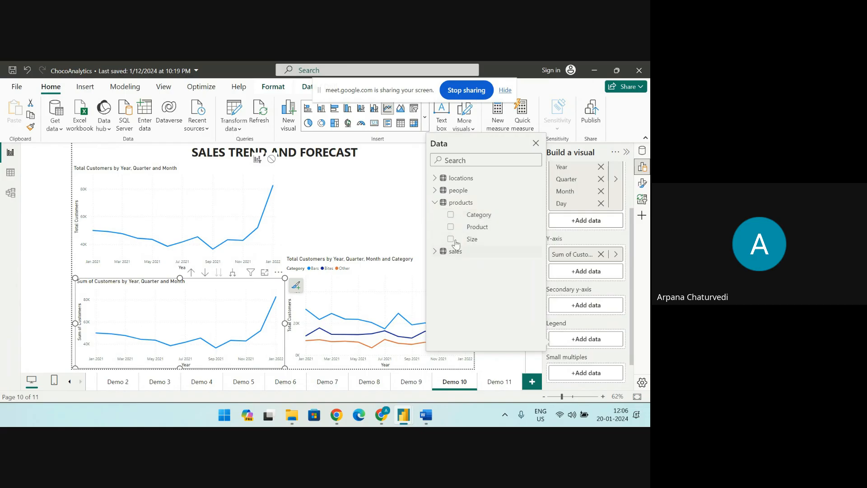
left_click(451, 214)
left_click(373, 208)
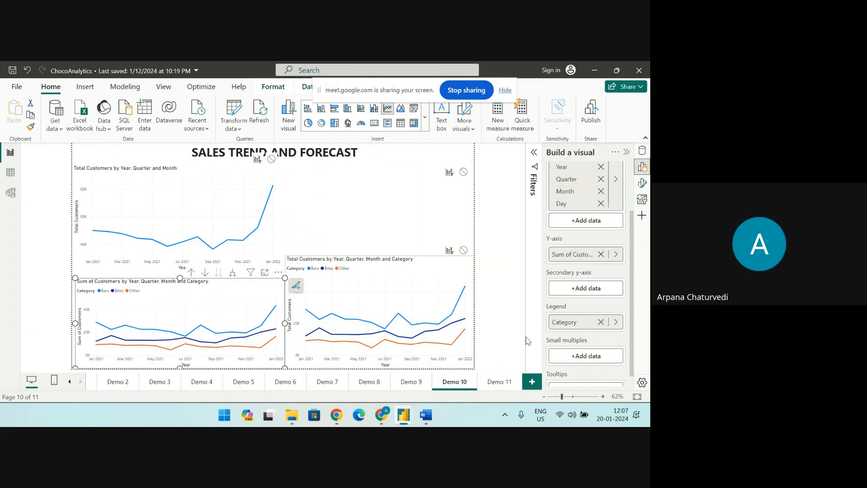
Review the Sum of Customers chart's field setup and examine monthly values on both customer charts, including the split by category
scroll(602, 239, "up", 3)
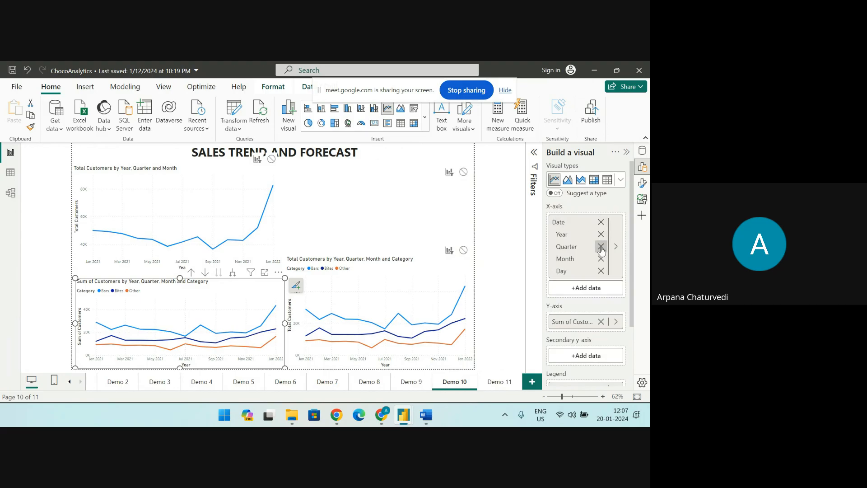
scroll(573, 309, "down", 3)
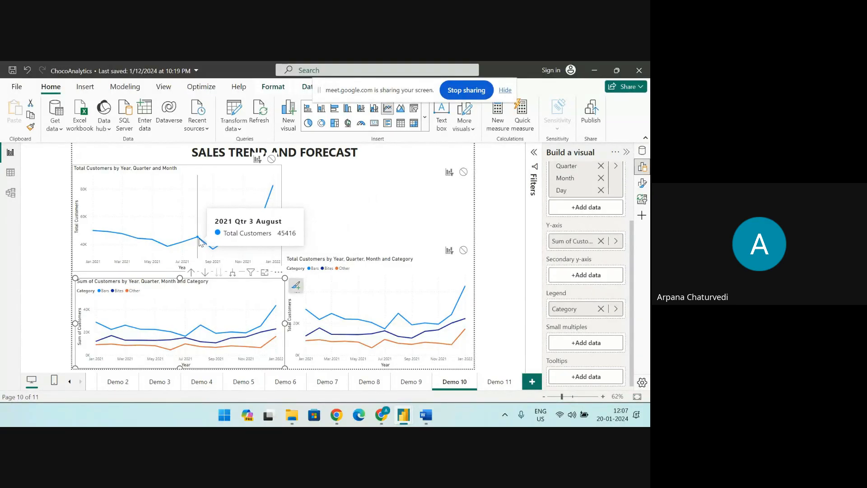
mouse_move(198, 243)
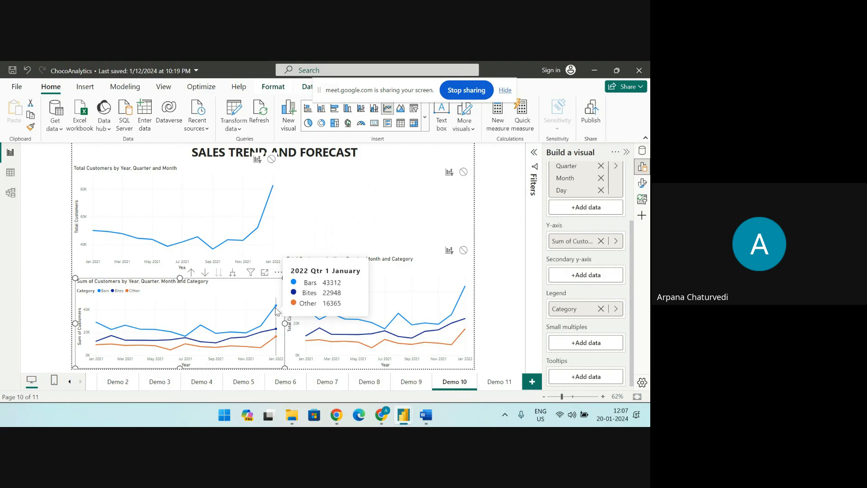
mouse_move(278, 309)
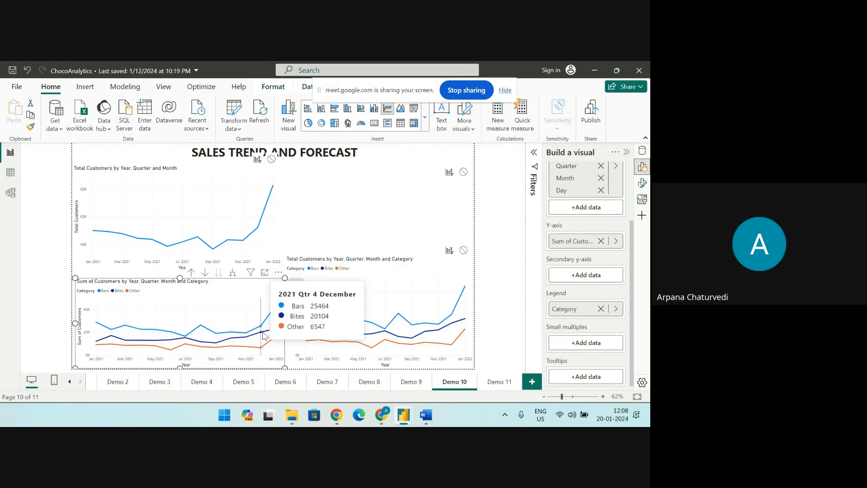
mouse_move(263, 336)
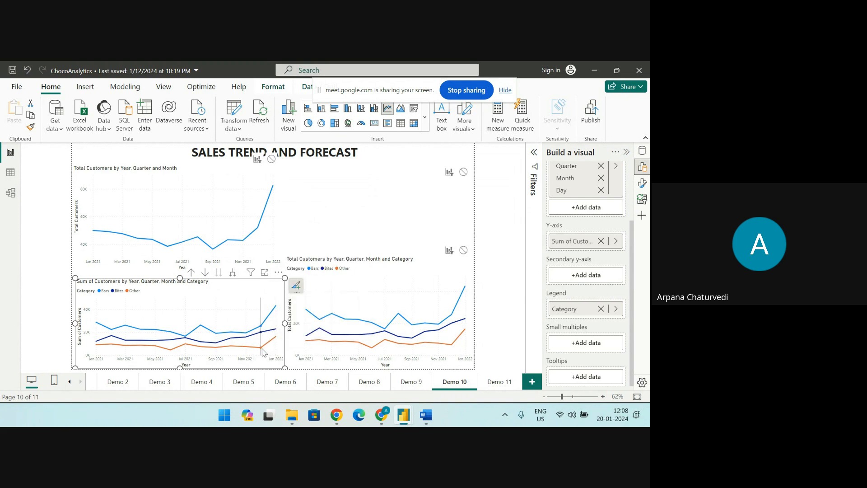
mouse_move(263, 352)
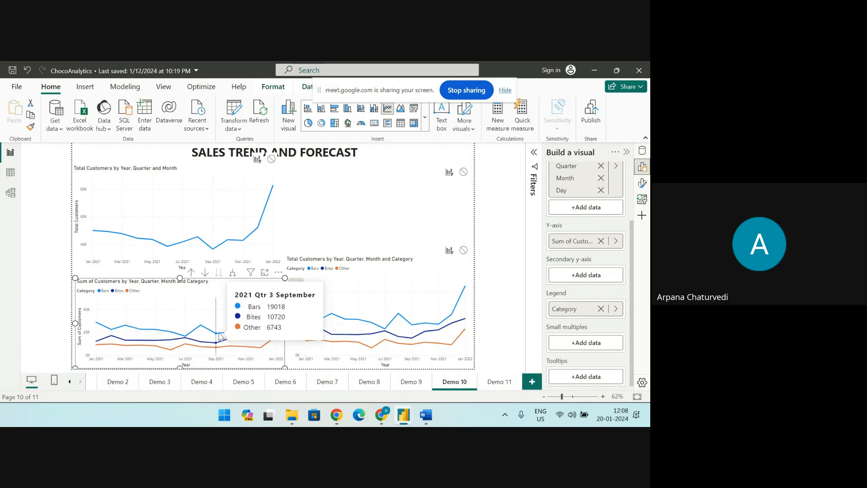
mouse_move(219, 336)
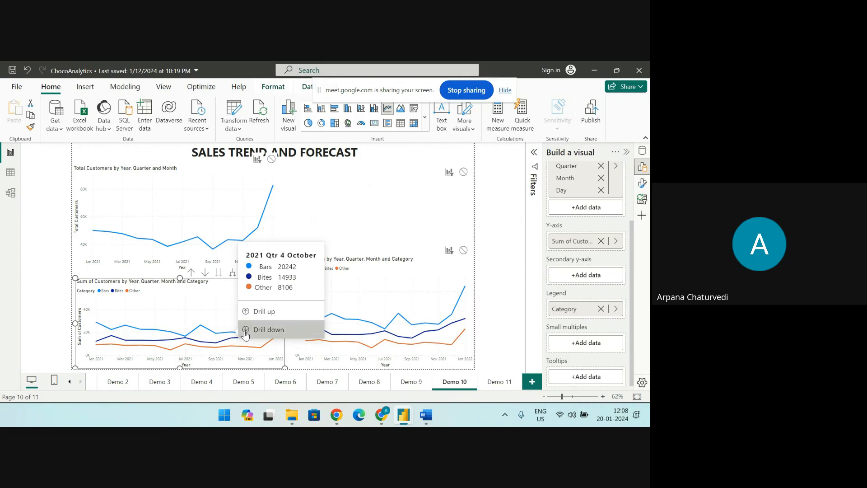
Drill down into October 2021's days in the Sum of Customers chart and drill back up to the month level
left_click(246, 334)
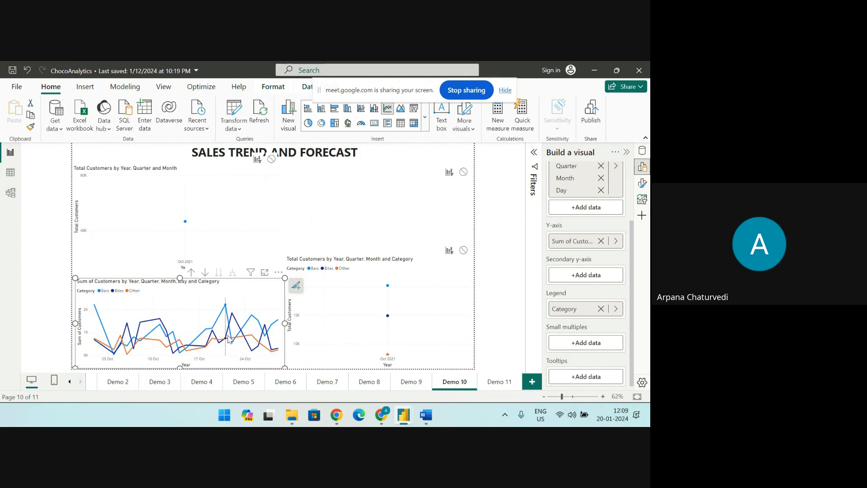
mouse_move(217, 342)
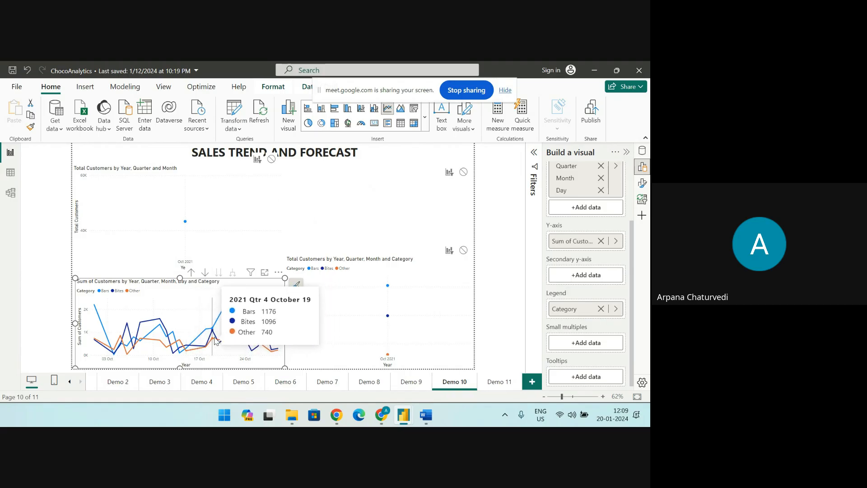
left_click(191, 274)
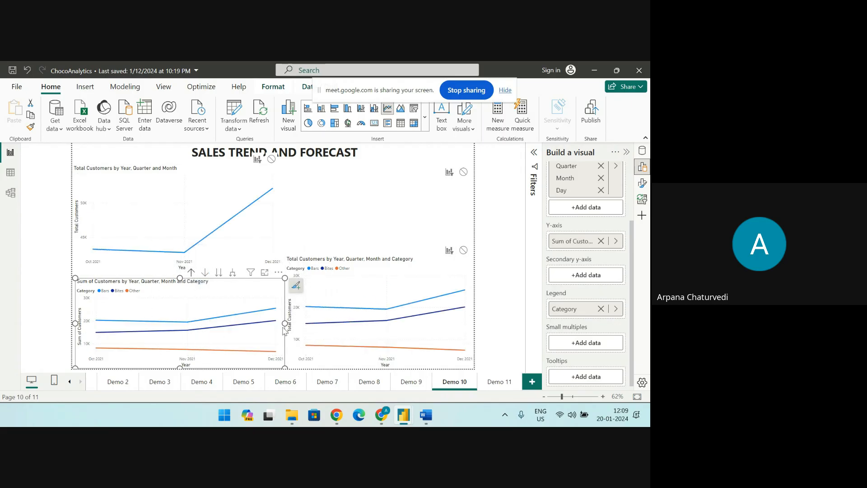
mouse_move(221, 356)
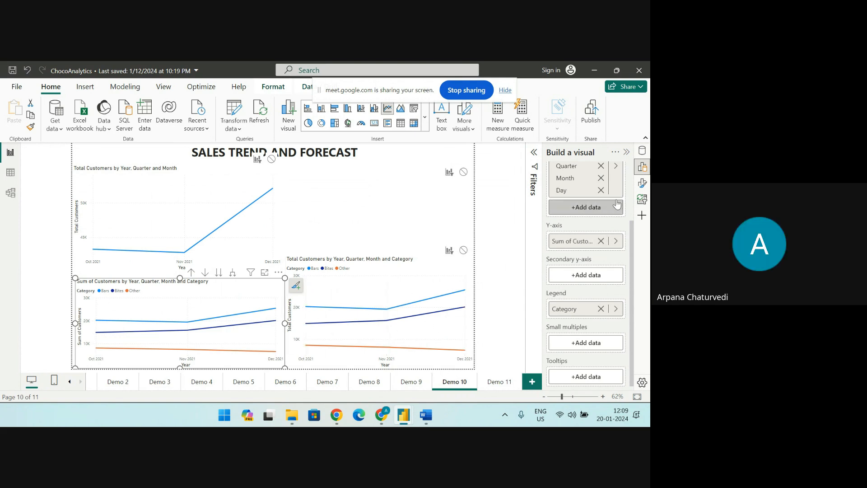
Compare the formatting options of the Sum of Customers chart on Demo 10 with those of the Total Customers forecast chart on Demo 11
left_click(642, 183)
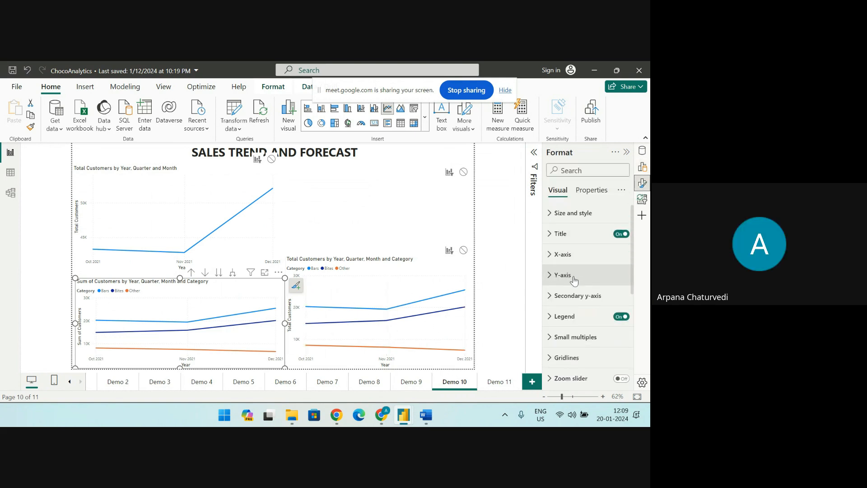
scroll(572, 340, "down", 5)
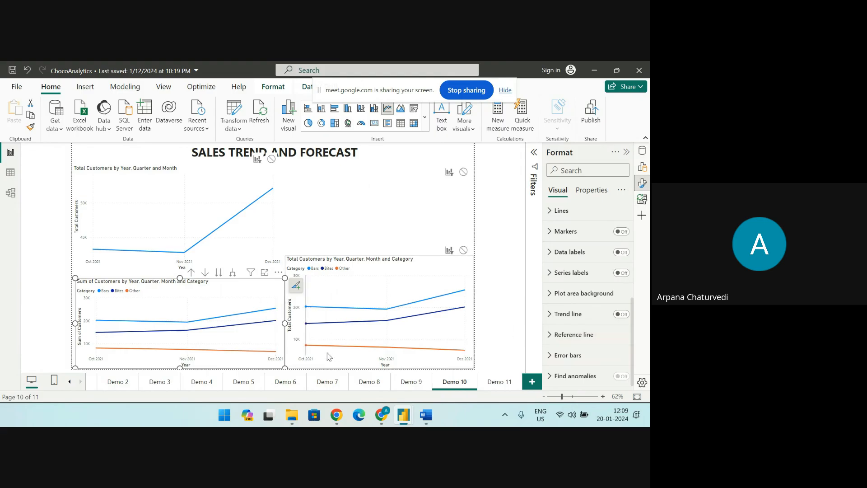
left_click(497, 382)
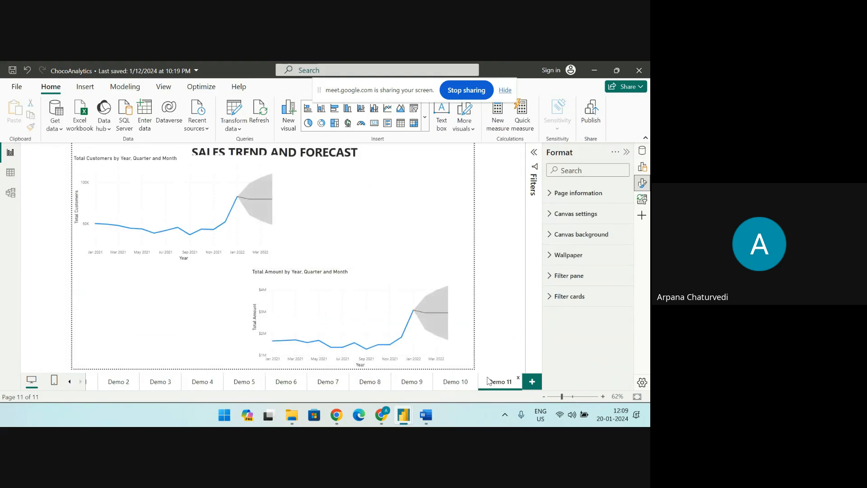
left_click(173, 165)
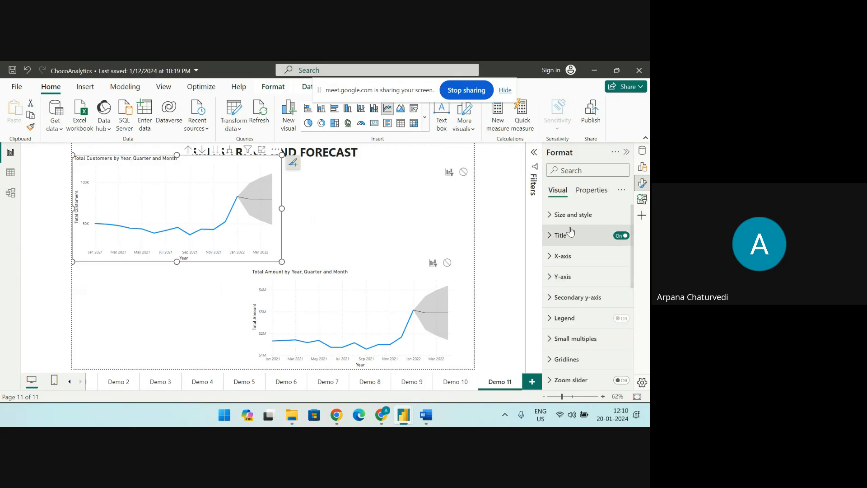
scroll(573, 293, "down", 5)
scroll(573, 330, "down", 2)
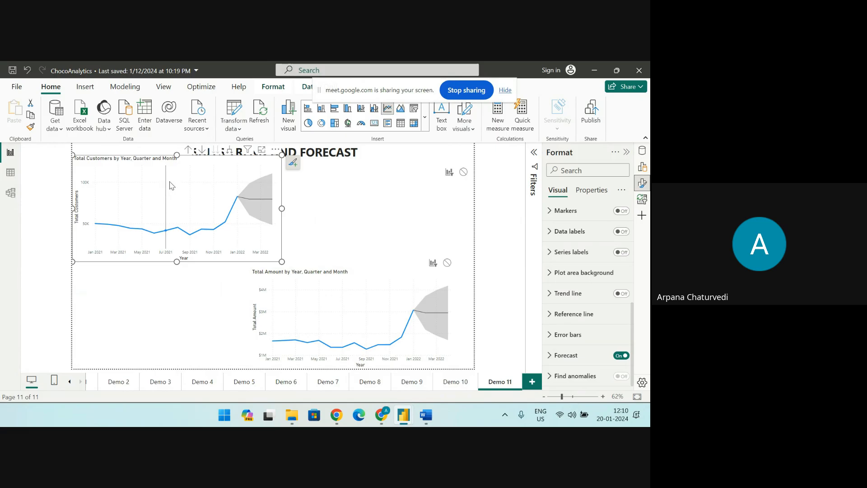
mouse_move(170, 185)
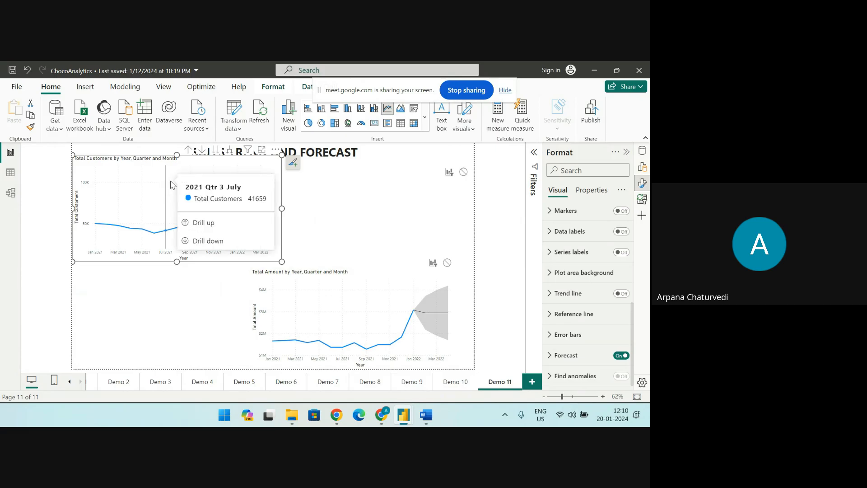
left_click(455, 382)
left_click(493, 386)
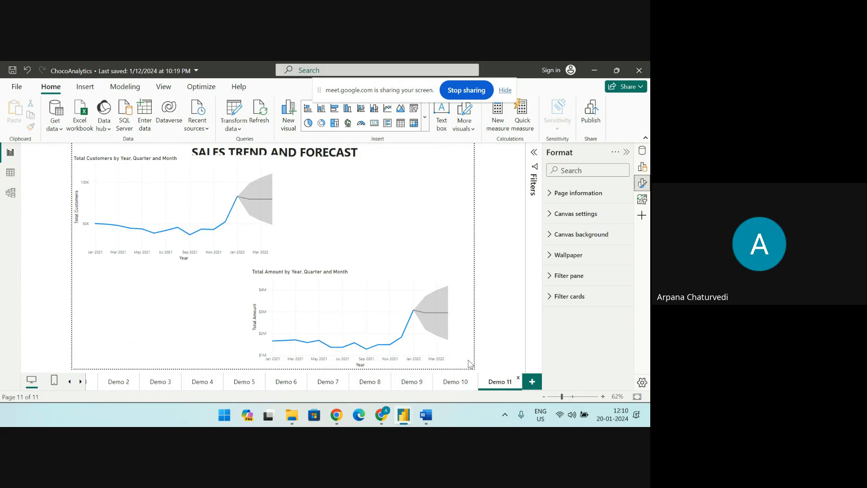
Show the Forecast options of the Total Customers chart on Demo 11, and stop sharing the screen in the Google Meet call
left_click(230, 173)
scroll(571, 375, "down", 3)
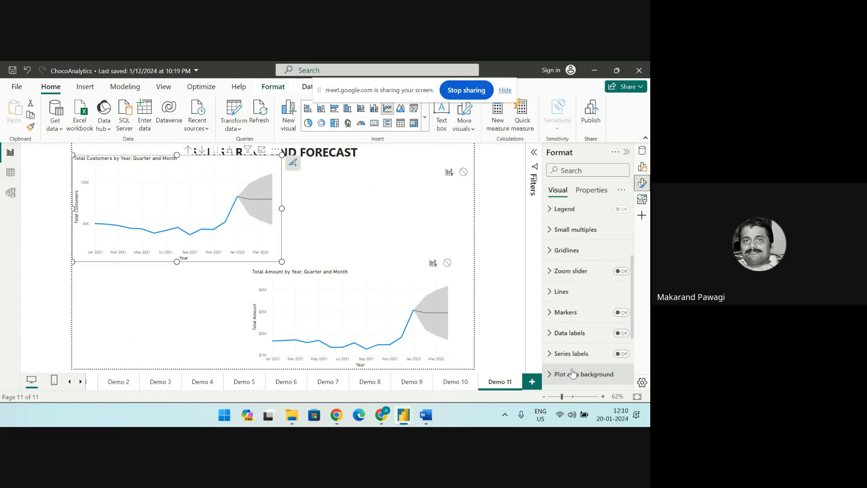
scroll(571, 378, "down", 2)
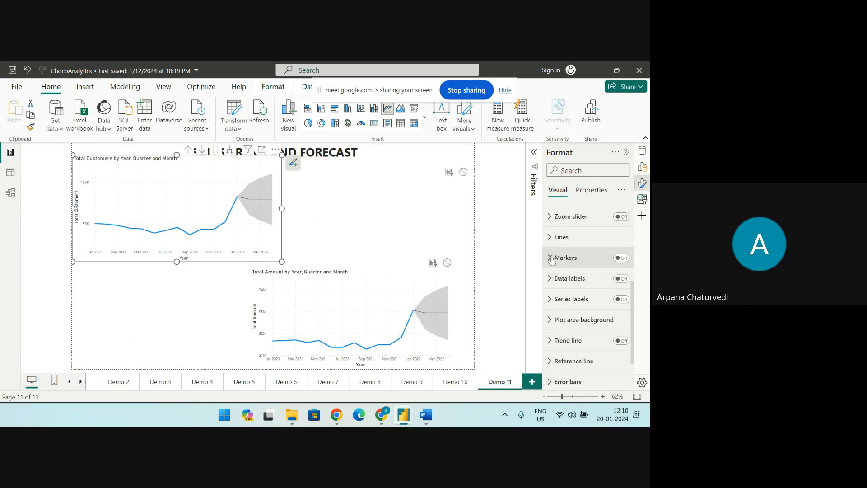
scroll(546, 271, "down", 2)
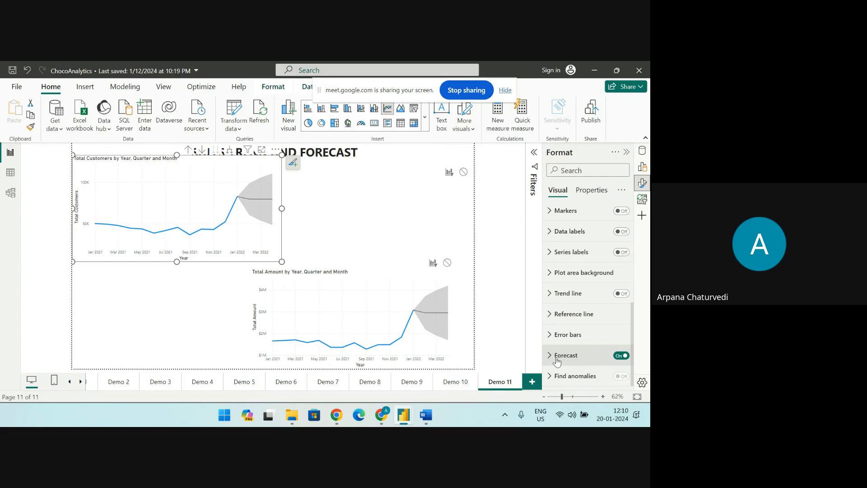
left_click(550, 357)
scroll(551, 359, "down", 3)
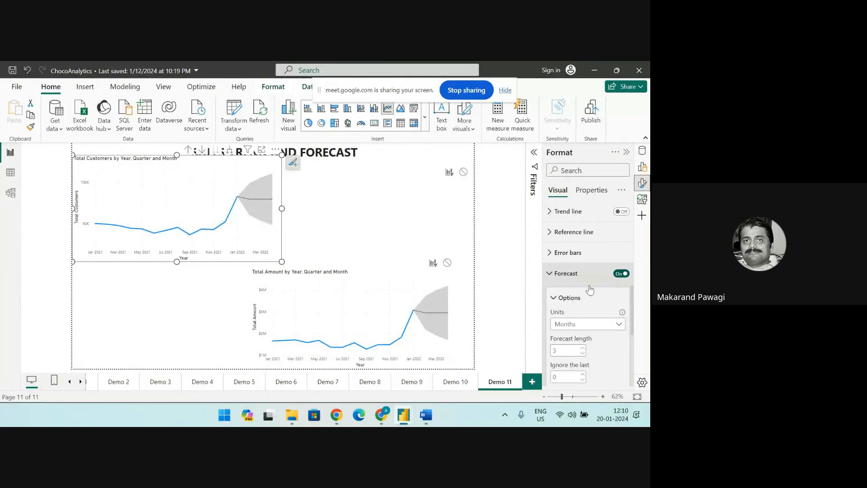
left_click(461, 90)
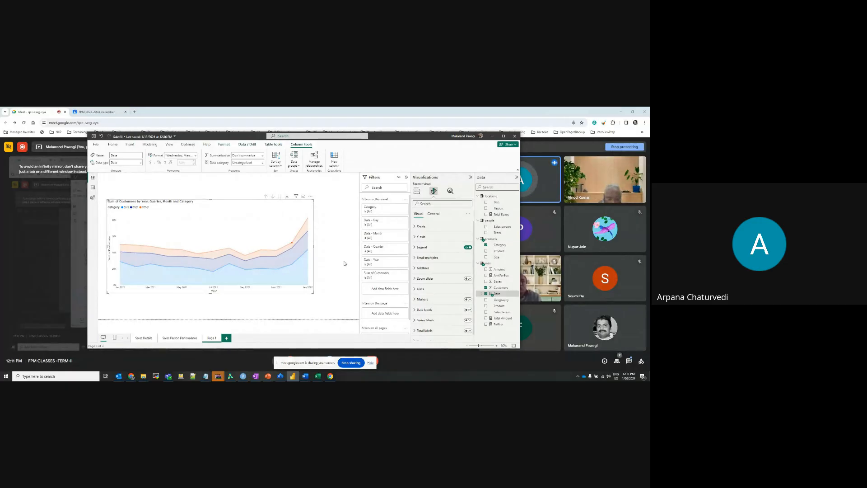
Add a new page to the Power BI report and insert an empty line chart on it
left_click(227, 339)
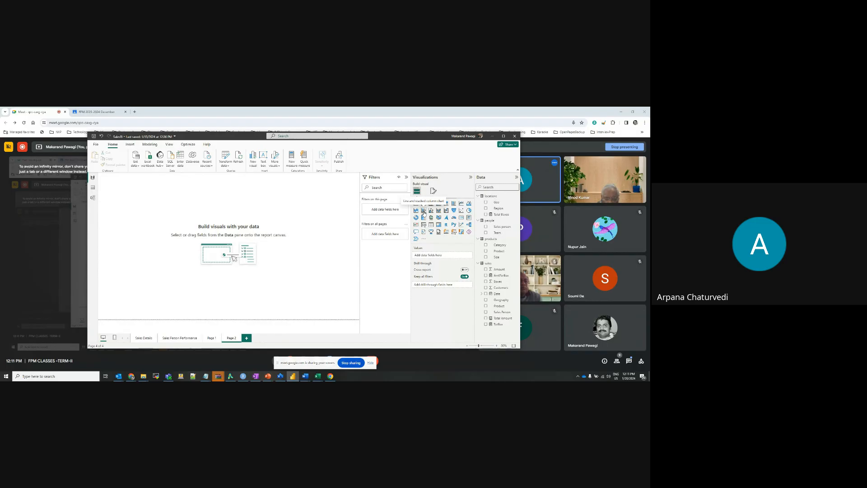
left_click(462, 205)
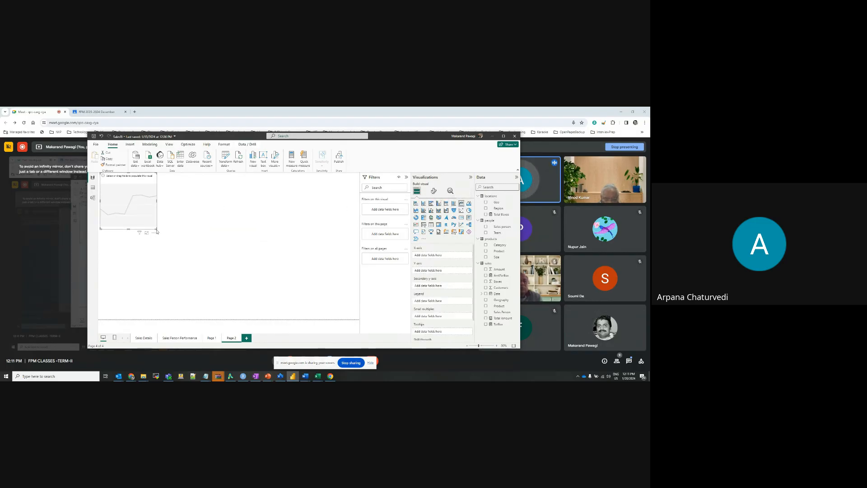
Enlarge the empty line chart, plot Customers on the Y-axis against Date on the X-axis, and move the chart lower on the page
left_click_drag(156, 227, 298, 271)
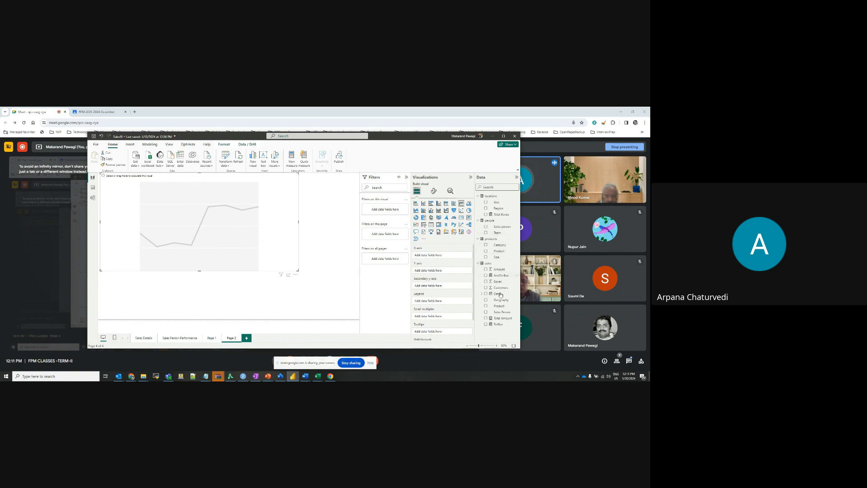
left_click_drag(499, 296, 450, 258)
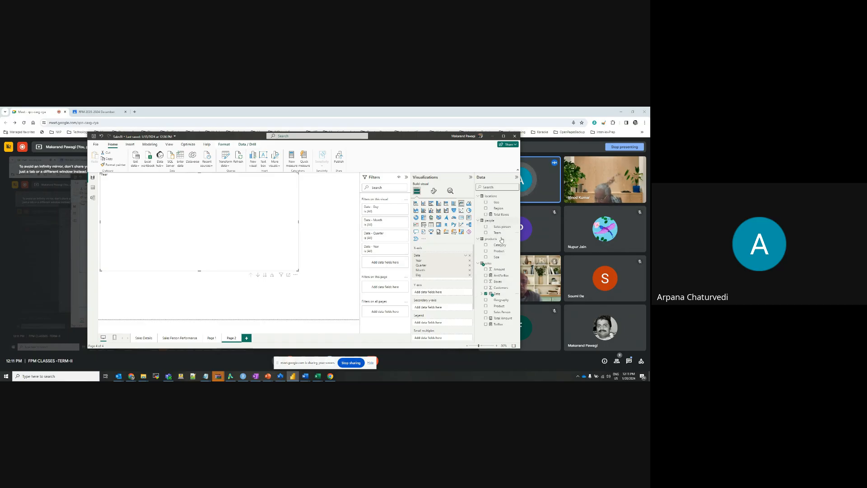
left_click_drag(500, 288, 442, 295)
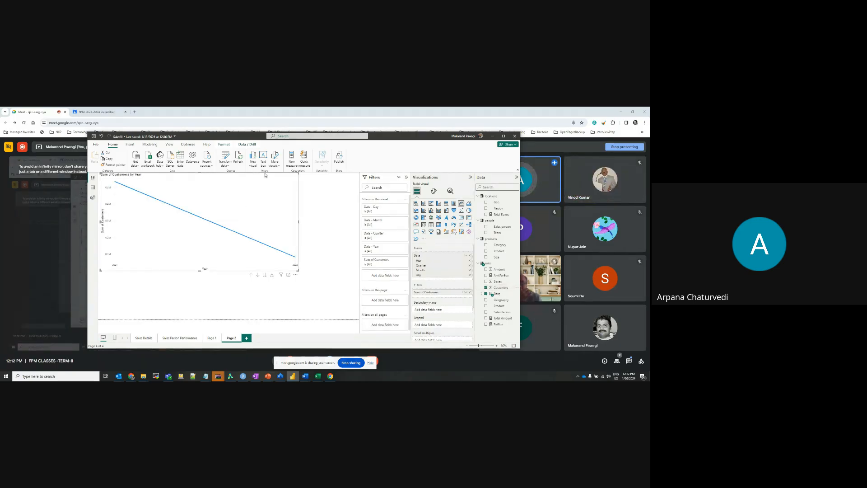
left_click_drag(267, 174, 279, 208)
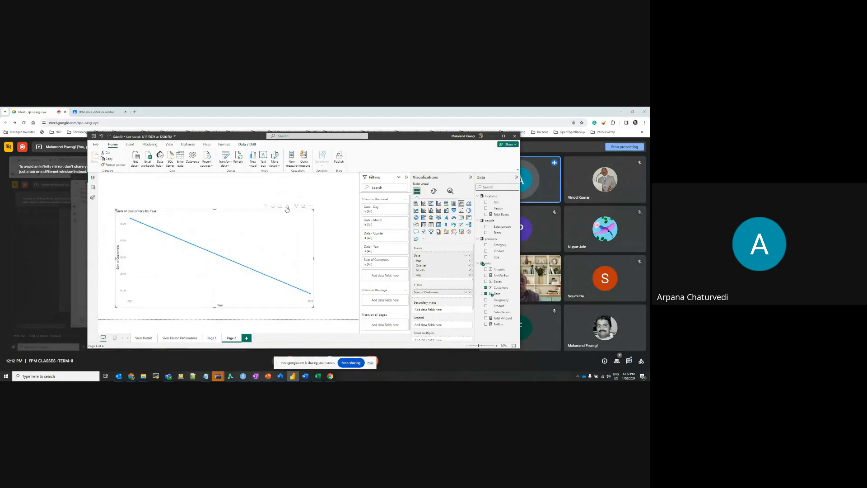
Turn on drill-down mode and expand the Sum of Customers chart's date hierarchy from year through quarter to month level
left_click(287, 208)
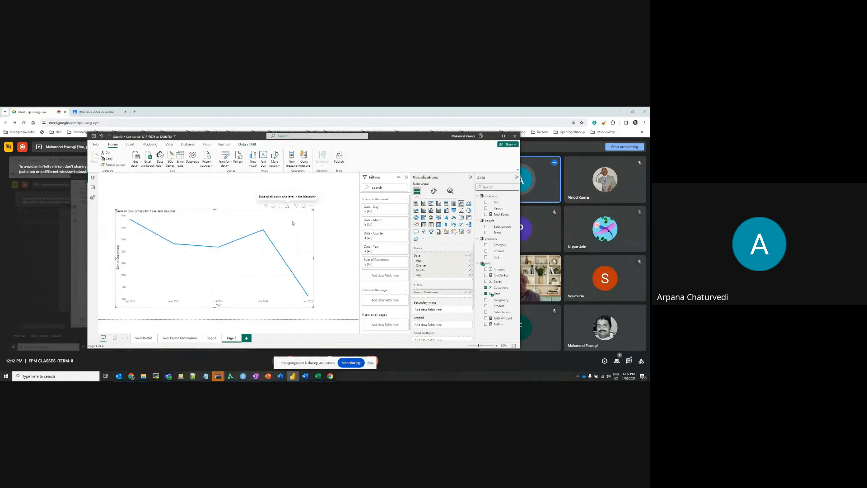
left_click(266, 207)
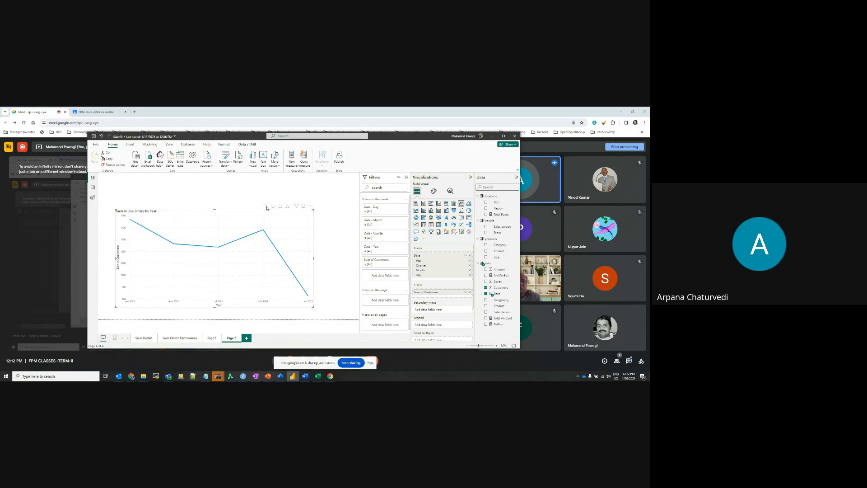
left_click(273, 206)
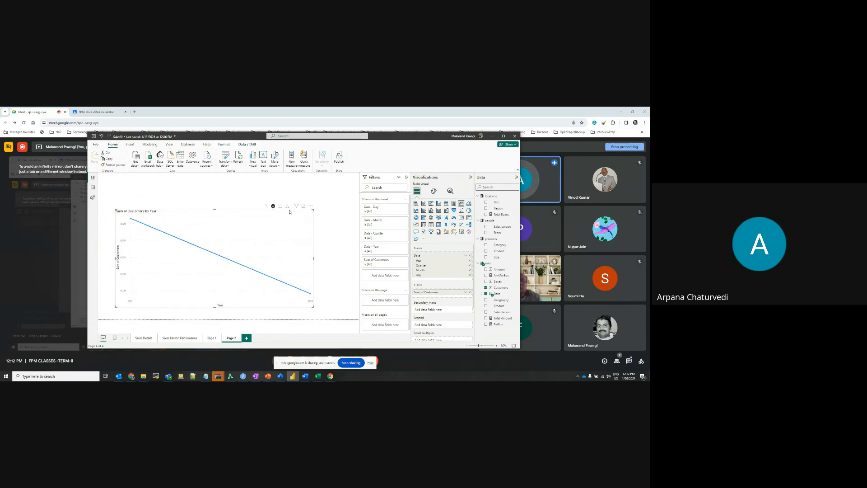
left_click(287, 207)
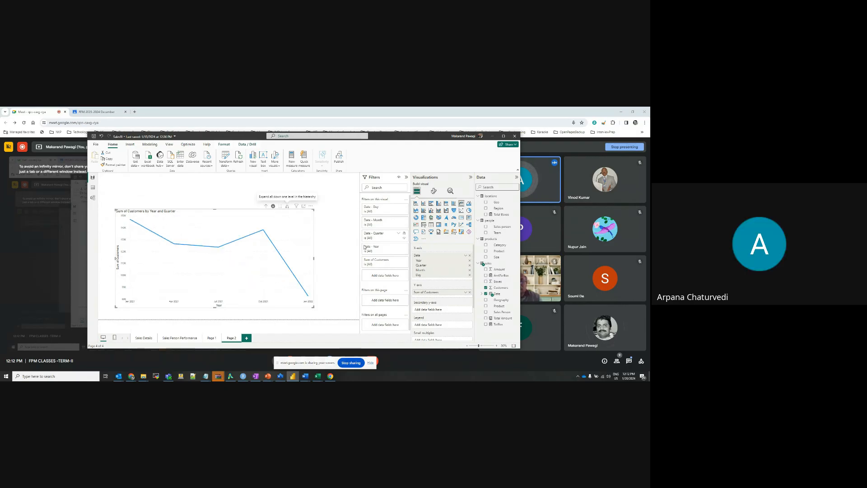
left_click(287, 208)
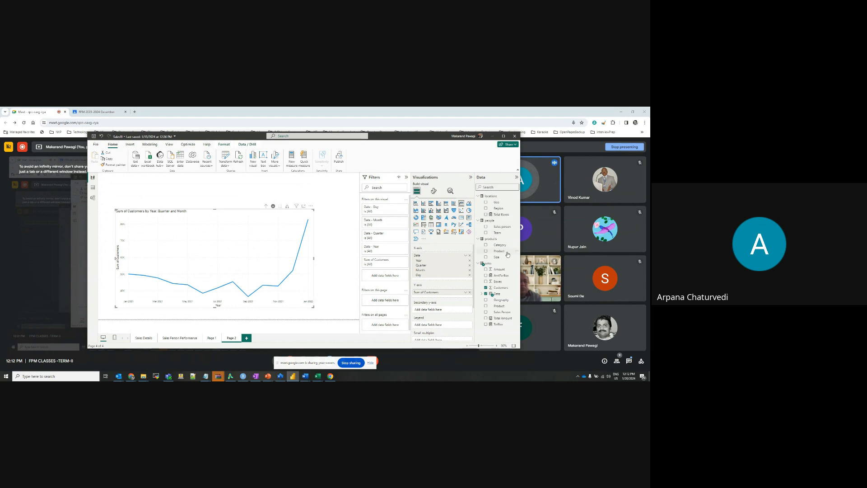
Look through the chart's Visual and General formatting options, including the background settings under Effects
left_click(432, 191)
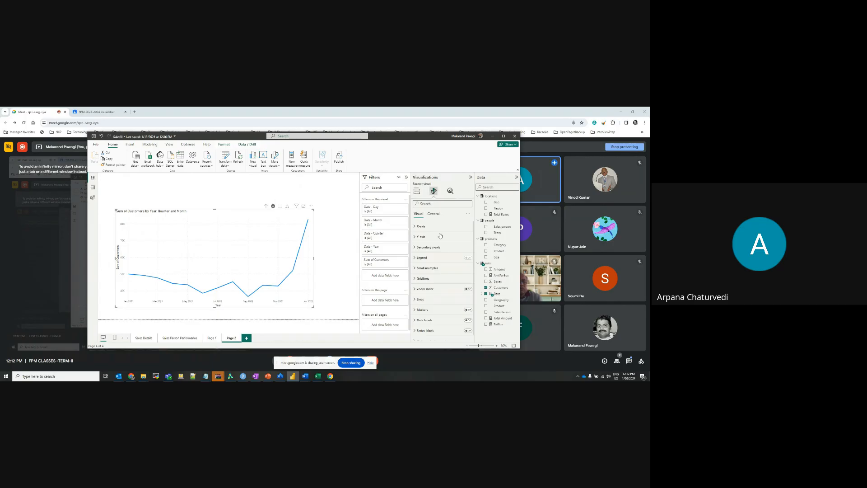
scroll(452, 321, "down", 1)
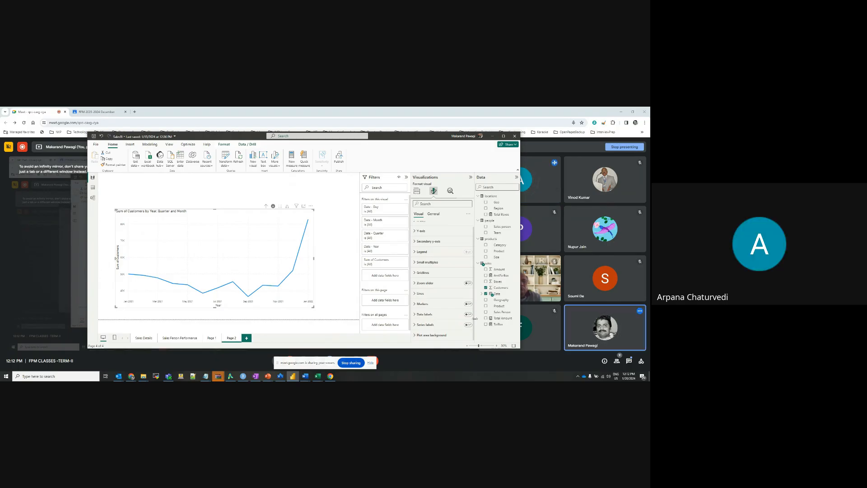
scroll(473, 268, "up", 1)
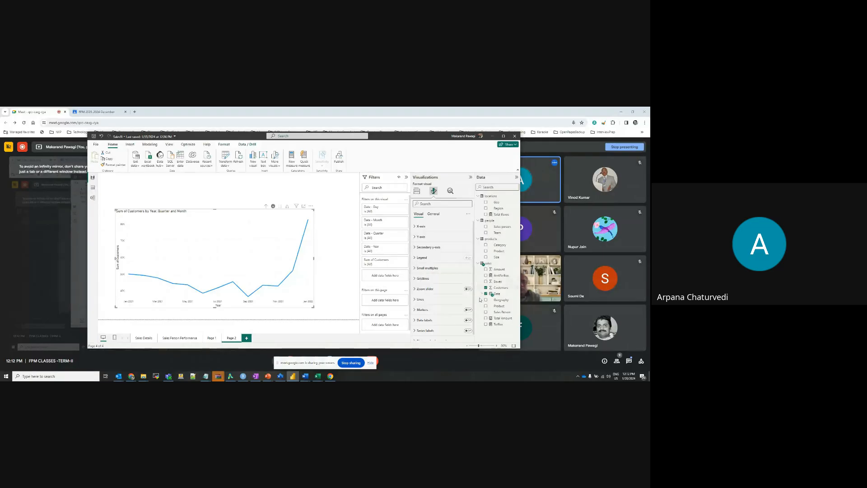
scroll(472, 307, "down", 1)
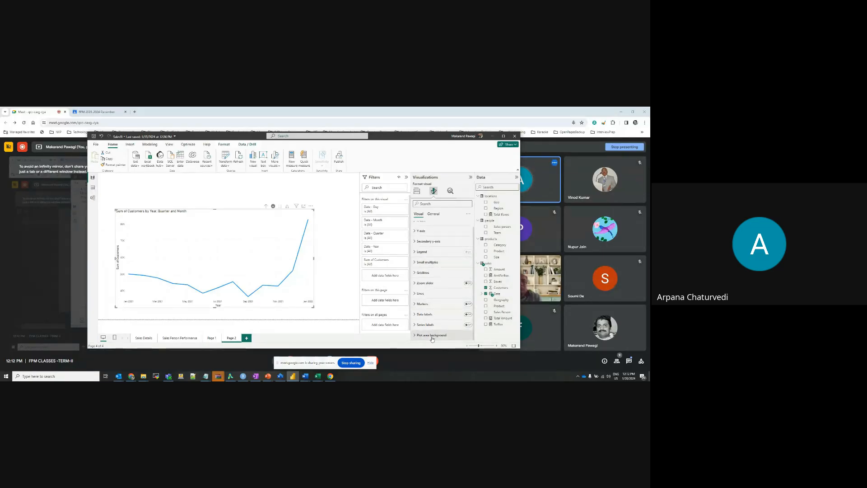
left_click(434, 215)
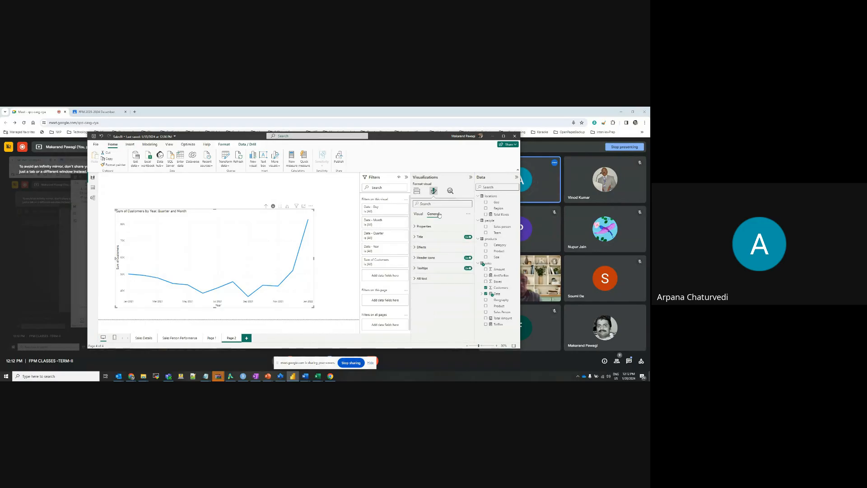
left_click(426, 248)
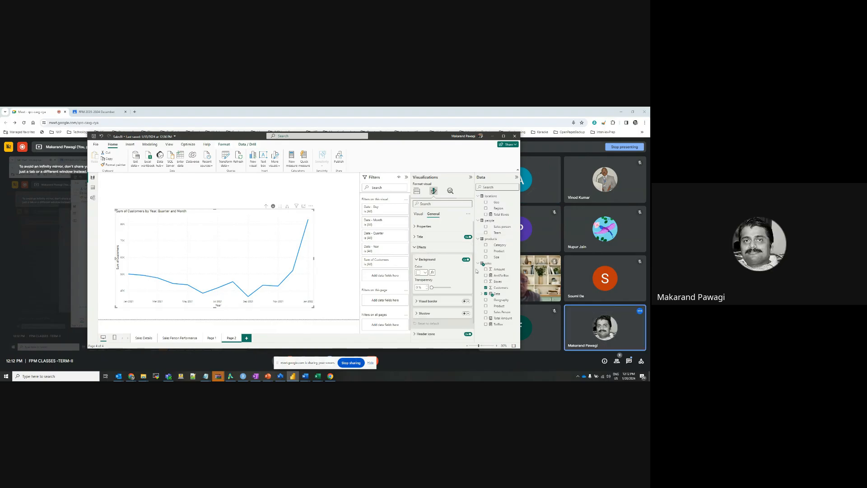
scroll(470, 280, "down", 1)
scroll(468, 296, "up", 1)
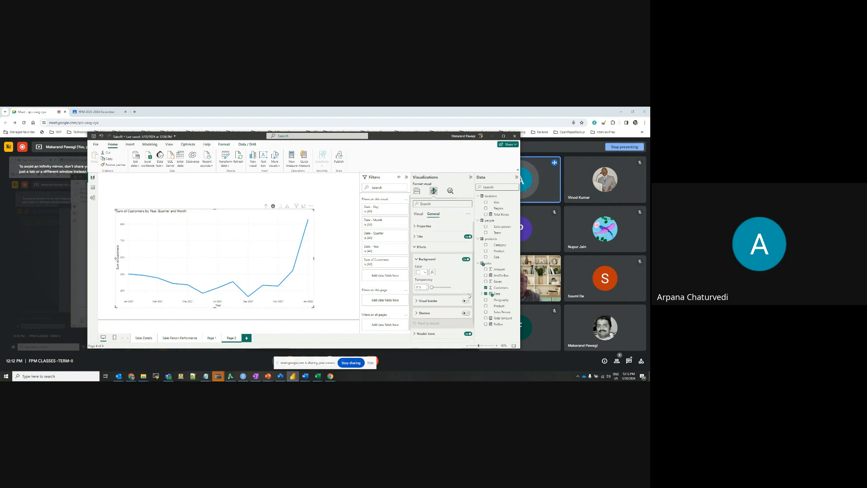
left_click(423, 248)
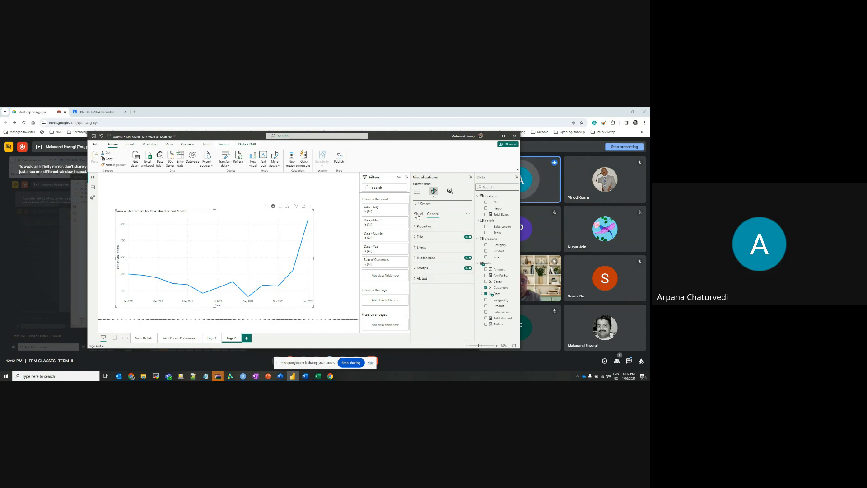
left_click(418, 213)
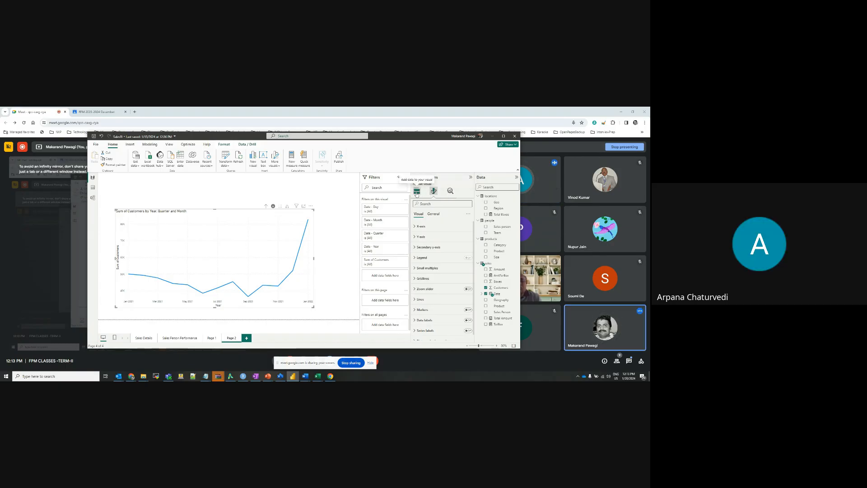
Enable the Forecast analytics option for the Sum of Customers chart
left_click(450, 192)
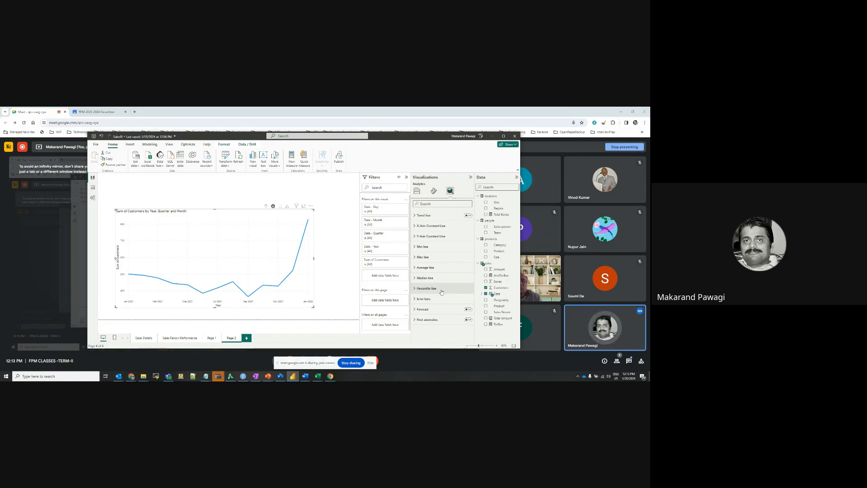
left_click(427, 310)
scroll(442, 301, "down", 2)
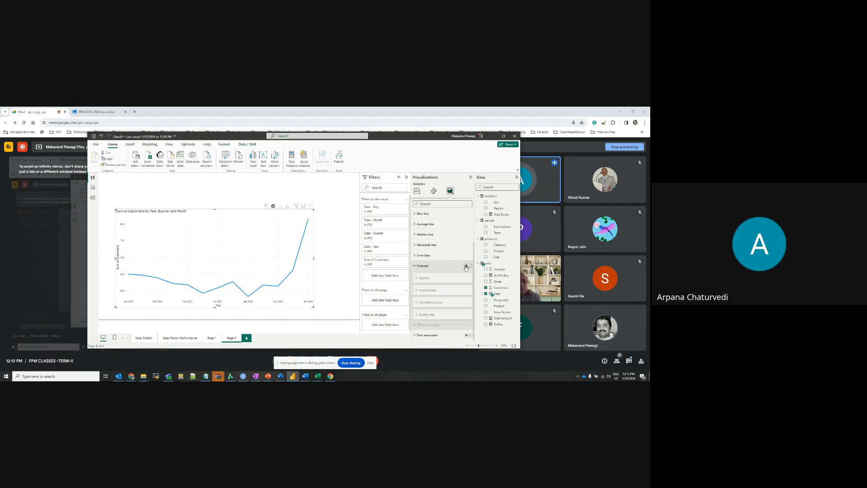
left_click(468, 266)
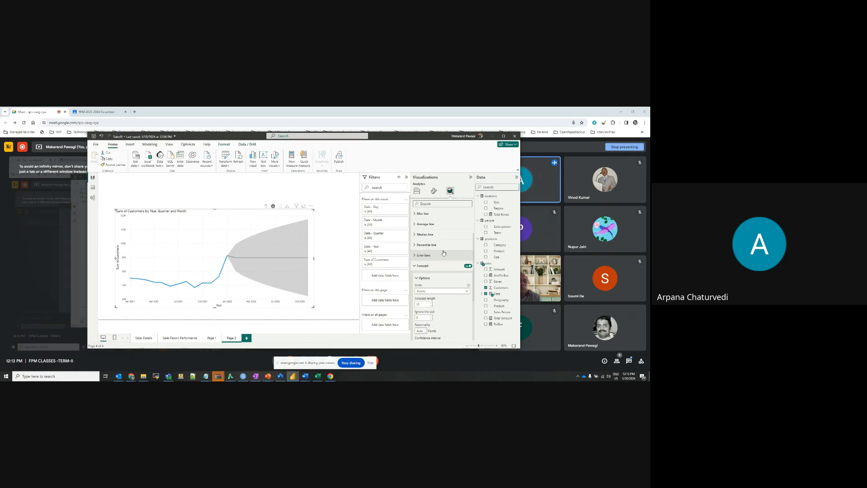
Set the forecast units to Months, shorten the forecast length to 3 and apply the settings
left_click(466, 292)
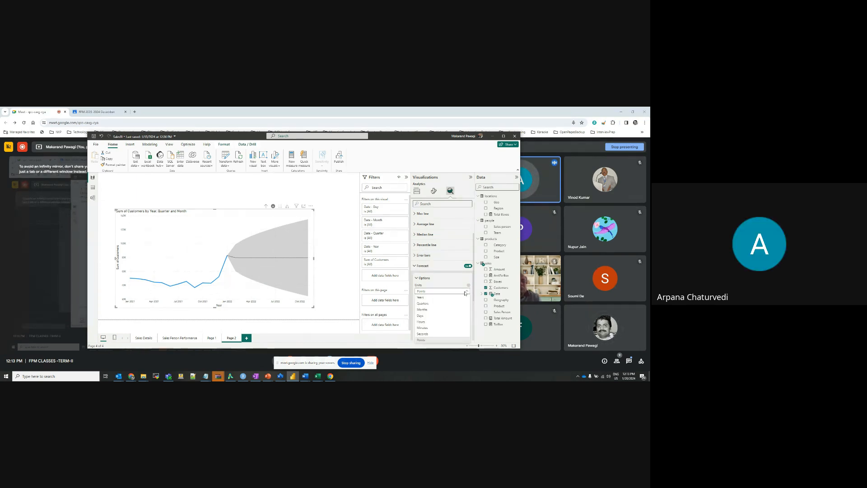
left_click(423, 309)
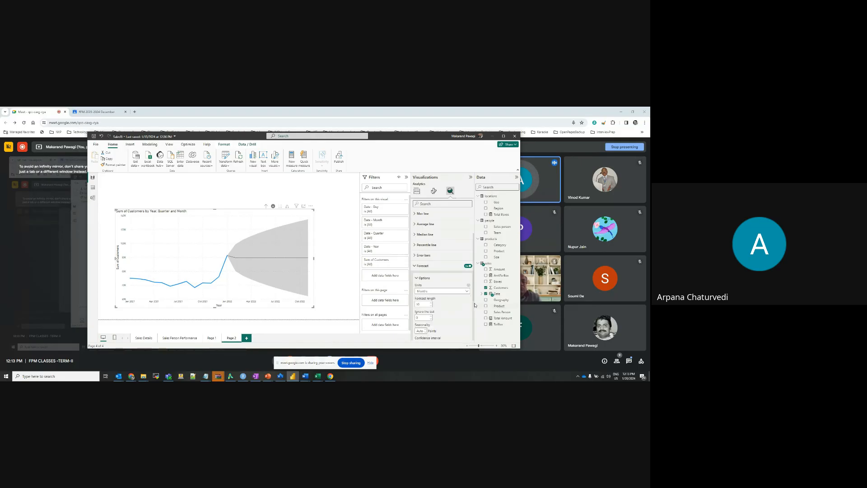
scroll(458, 306, "down", 1)
scroll(458, 306, "down", 2)
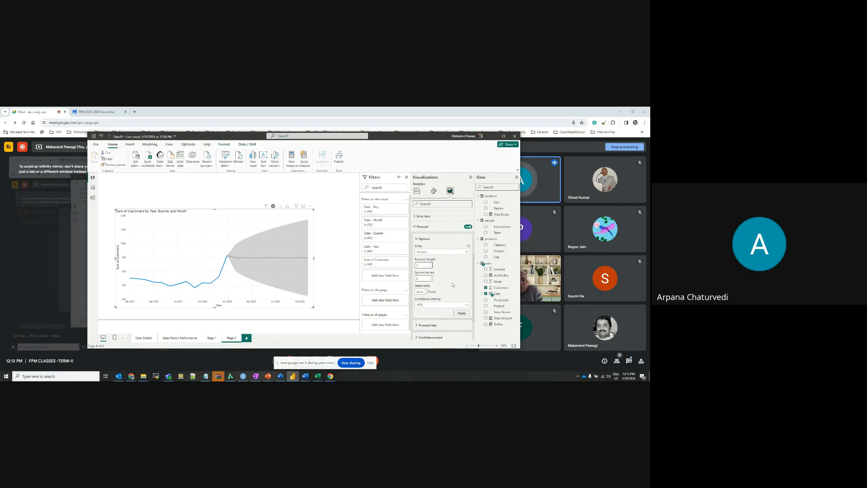
left_click(468, 312)
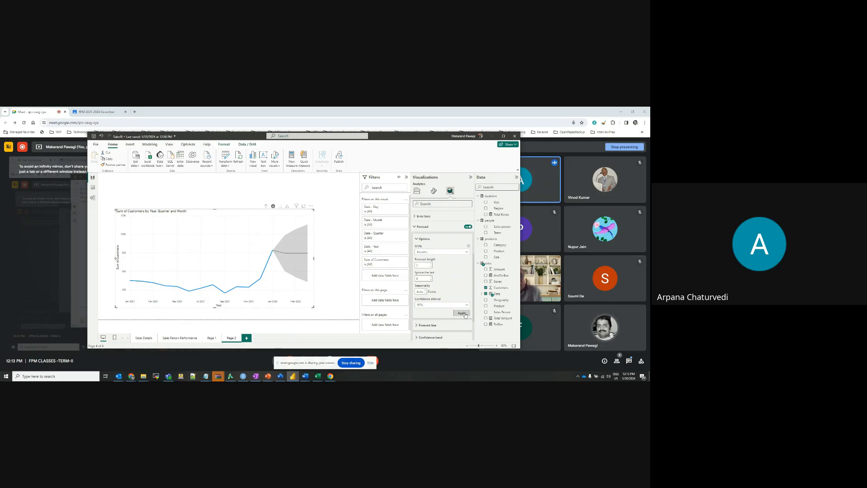
Adjust the forecast length to 4 months, apply it, and inspect the forecast points on the chart
left_click(432, 265)
left_click(431, 265)
left_click(432, 265)
left_click(431, 265)
left_click(431, 265)
left_click(431, 264)
left_click(467, 314)
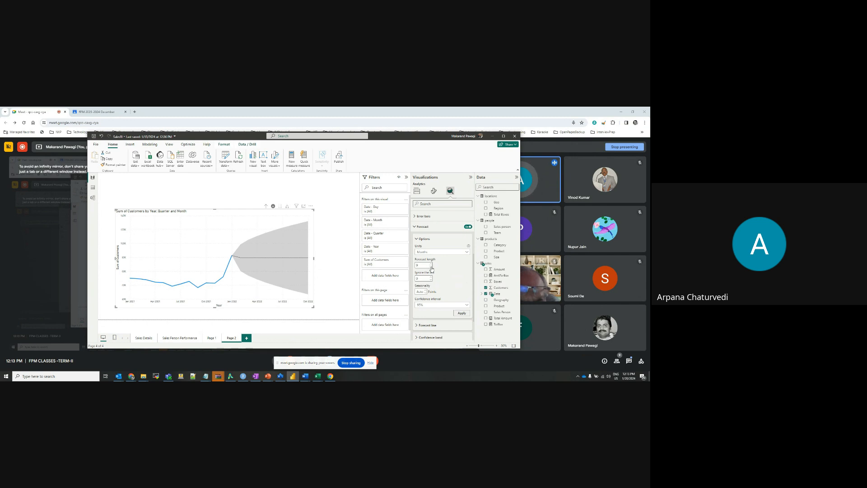
left_click(462, 314)
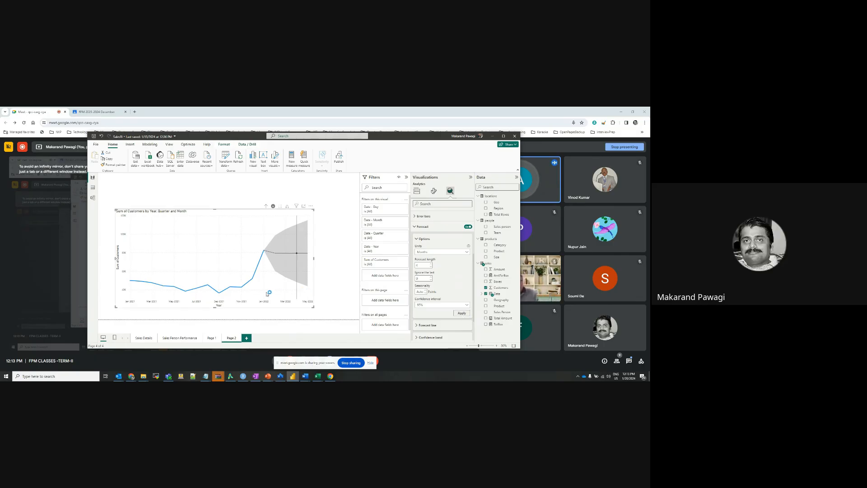
mouse_move(262, 256)
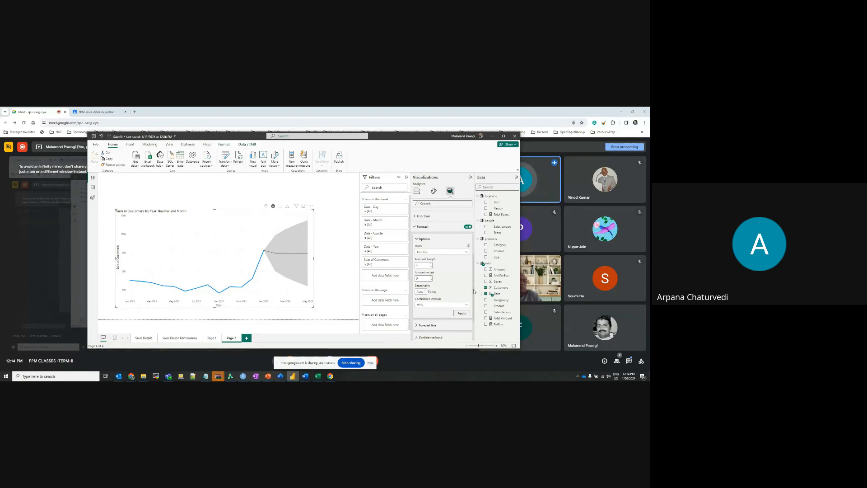
mouse_move(290, 255)
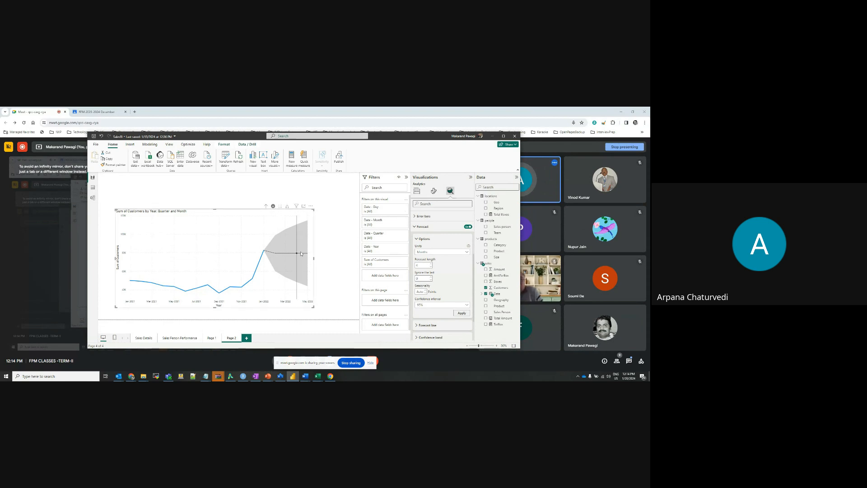
Format the Sum of Customers chart's forecast line with an orange color and the Dashed style
scroll(455, 284, "down", 1)
scroll(455, 284, "up", 2)
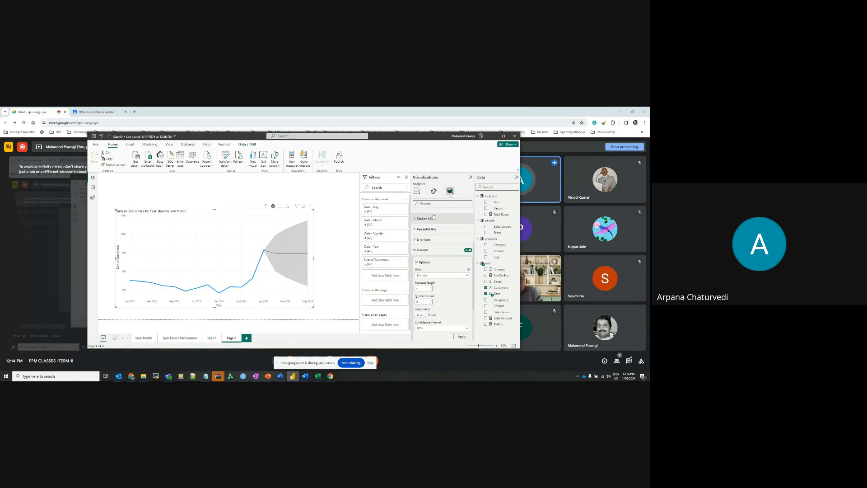
scroll(448, 254, "down", 2)
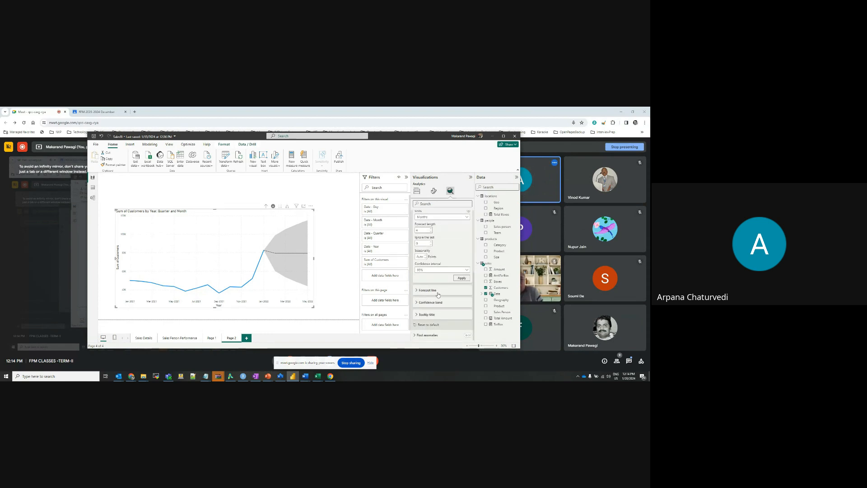
left_click(438, 294)
scroll(456, 303, "down", 1)
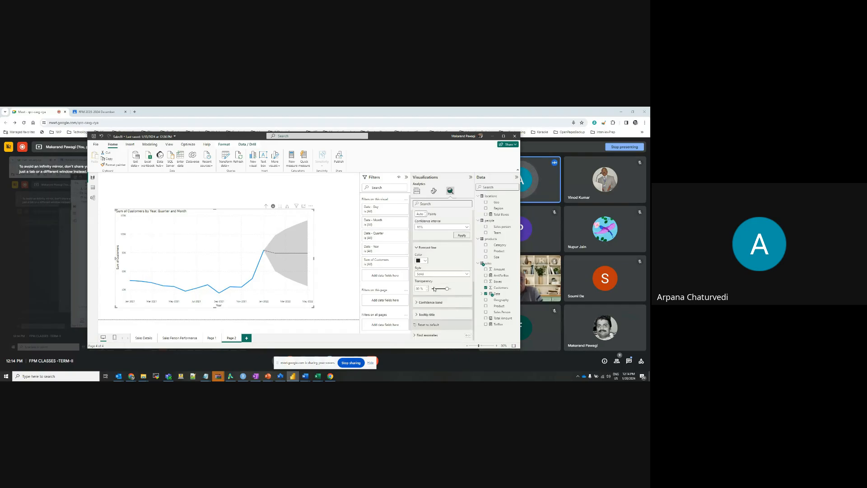
left_click(425, 261)
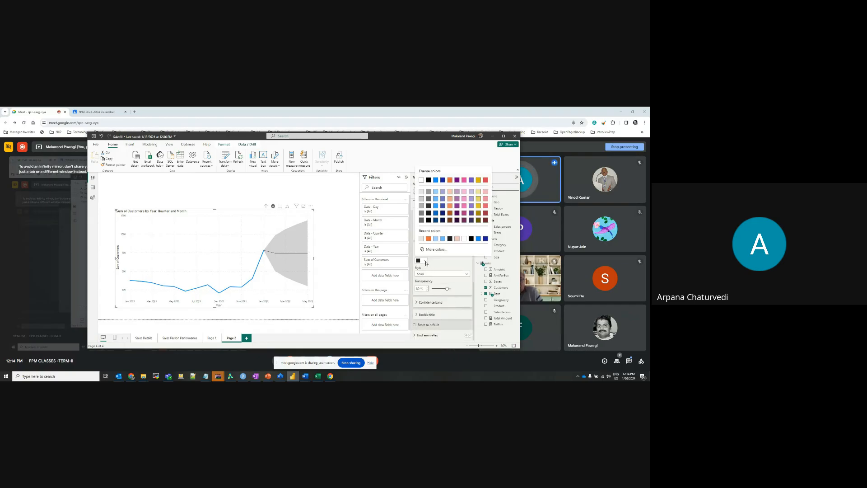
left_click(450, 181)
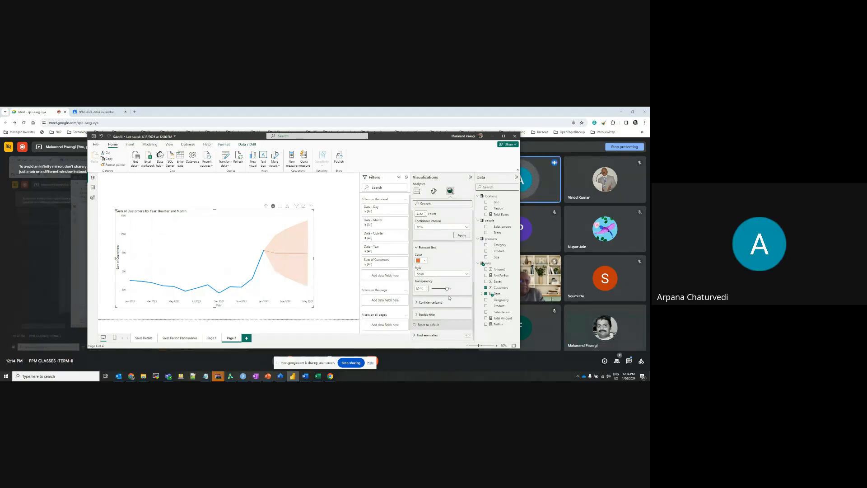
left_click(449, 274)
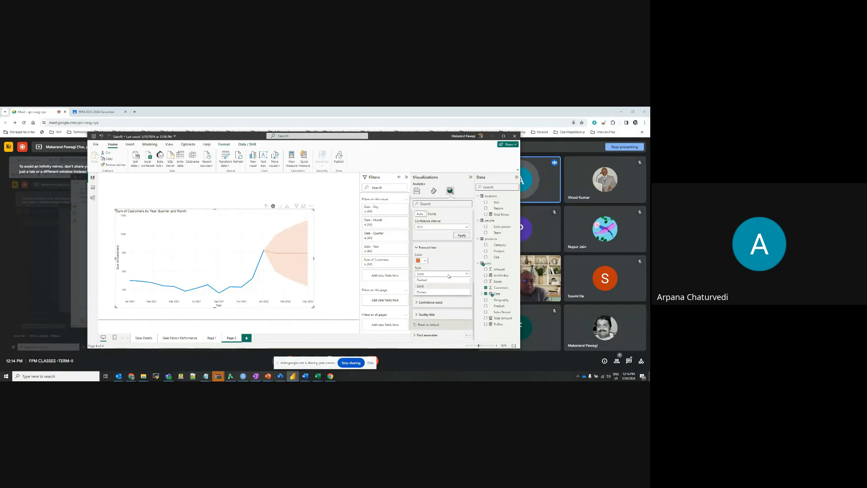
left_click(422, 280)
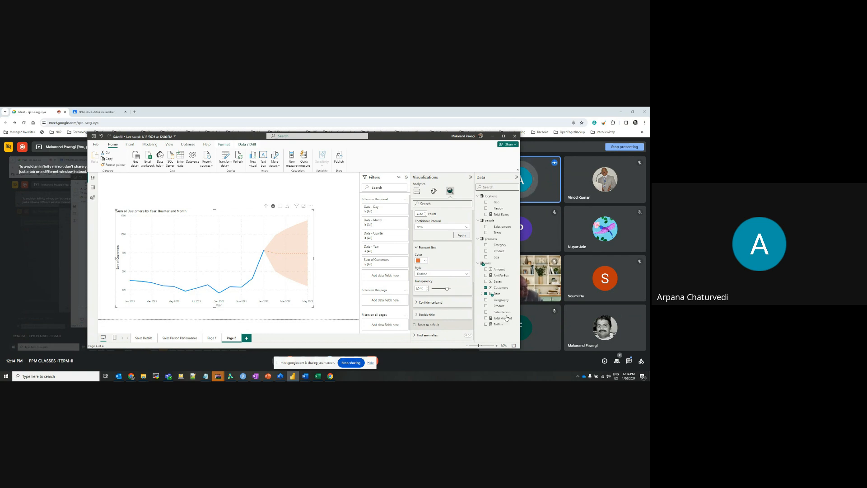
Split the customer line chart by product Category by adding that field as the legend
left_click(417, 192)
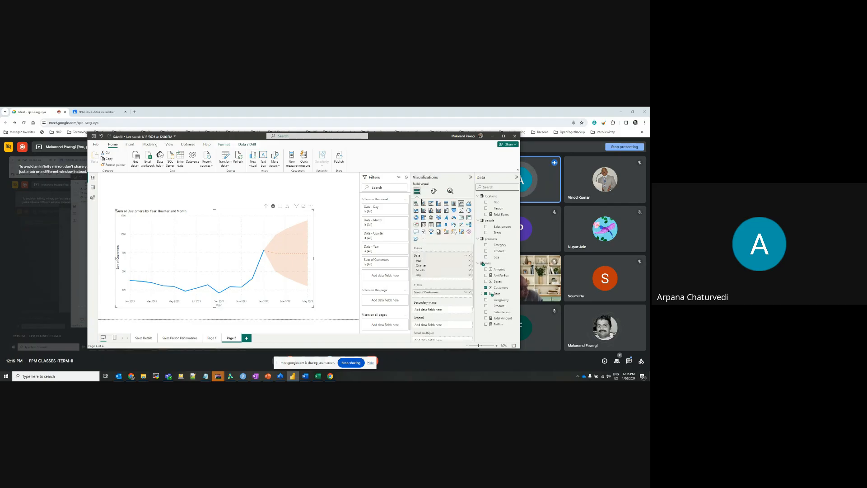
scroll(446, 285, "down", 3)
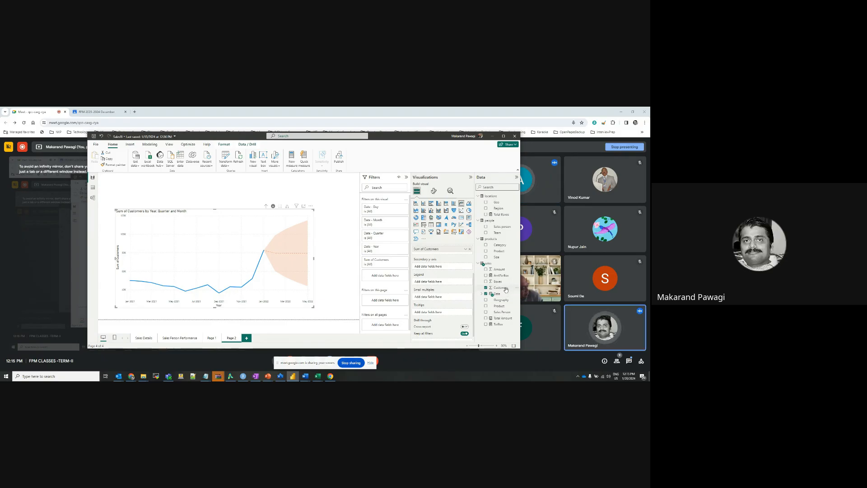
left_click_drag(500, 244, 450, 281)
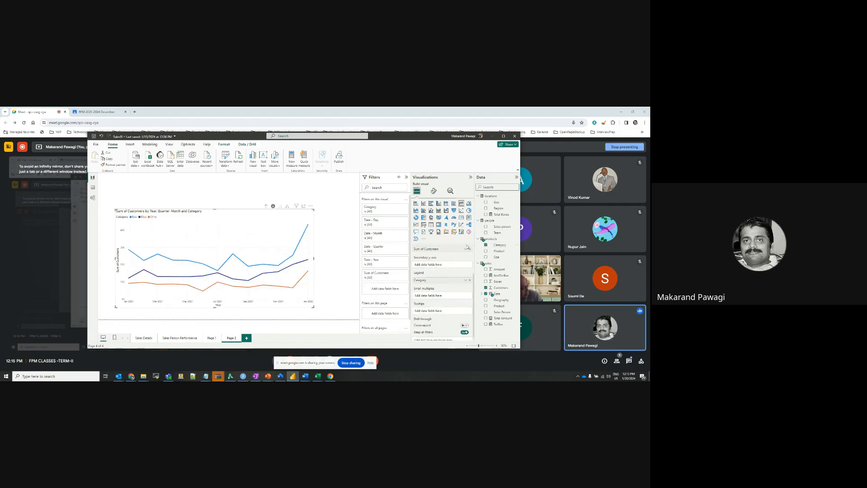
Look through the category line chart's analytics and format options for a forecast setting, including the Median line section
left_click(450, 191)
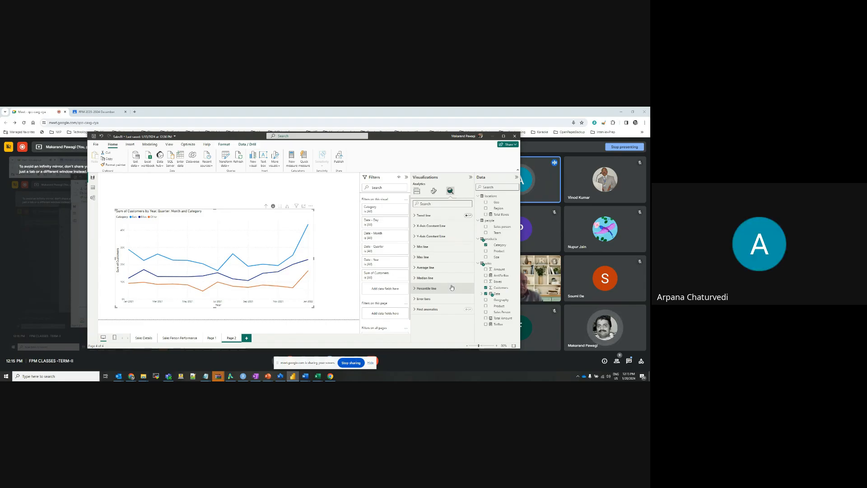
left_click(435, 193)
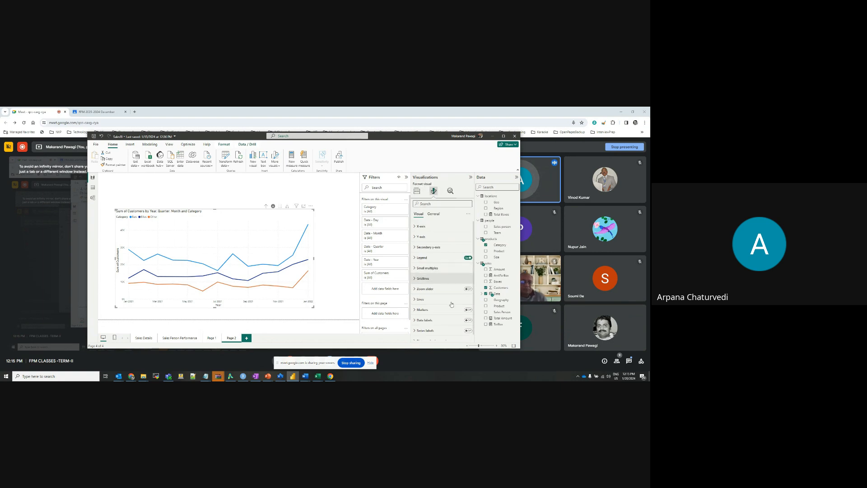
scroll(451, 305, "down", 2)
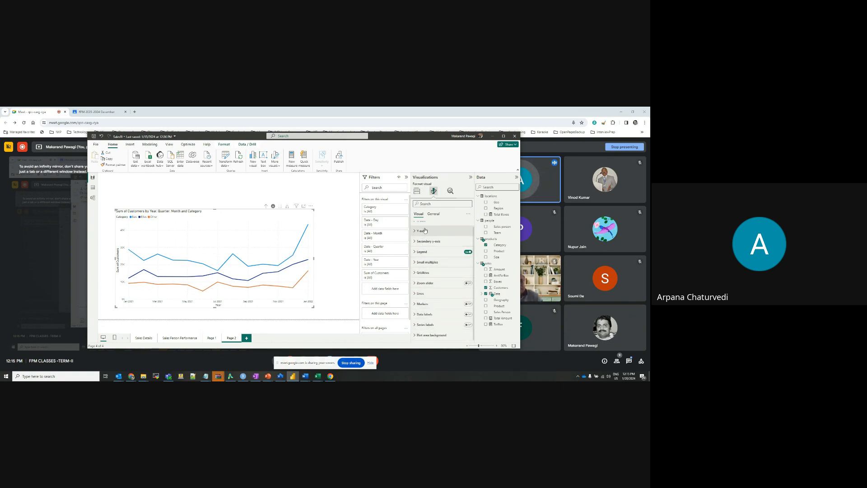
left_click(450, 190)
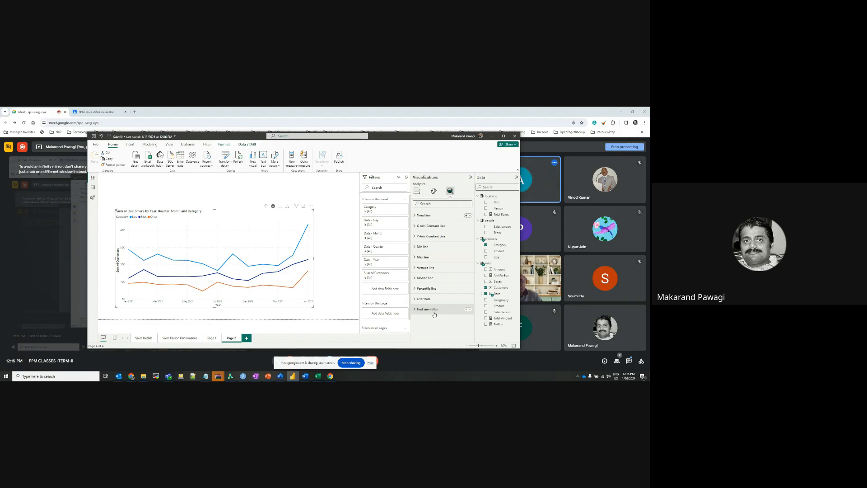
left_click(431, 204)
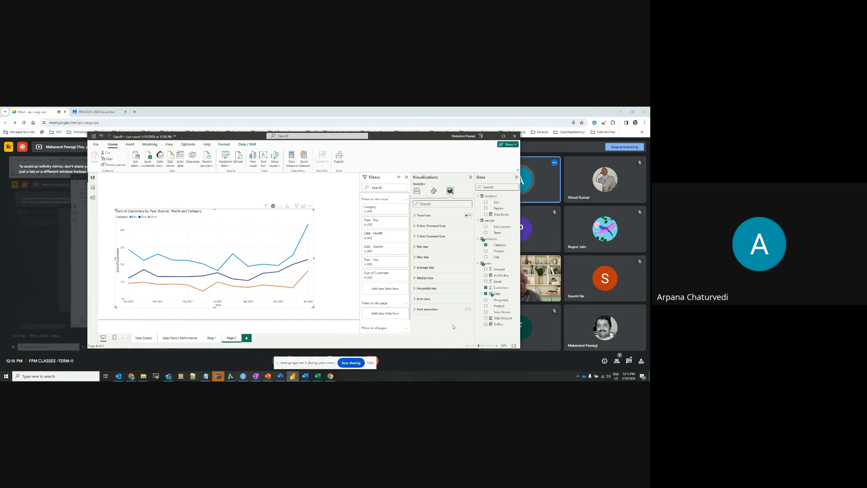
left_click(441, 280)
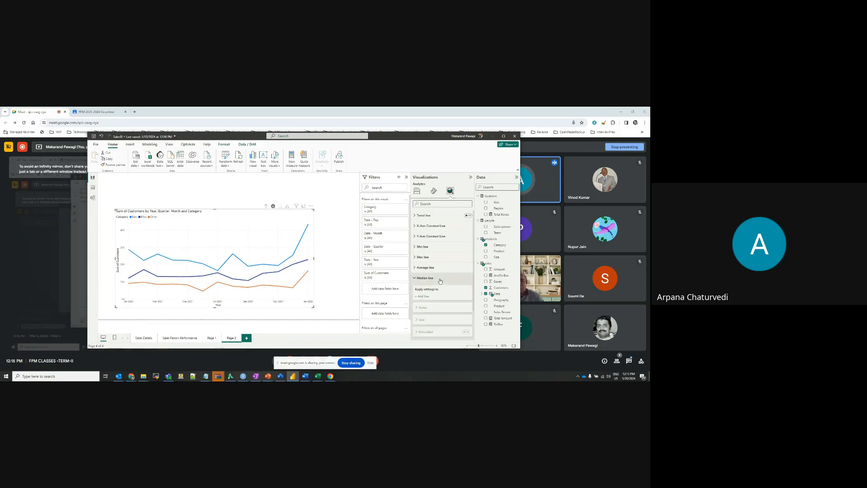
left_click(437, 279)
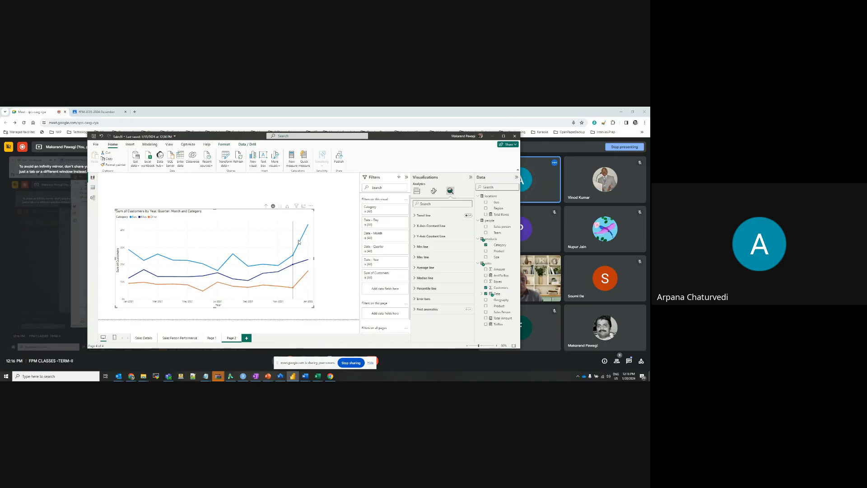
Return to the chart's build settings and stop presenting the screen in the meeting
mouse_move(304, 238)
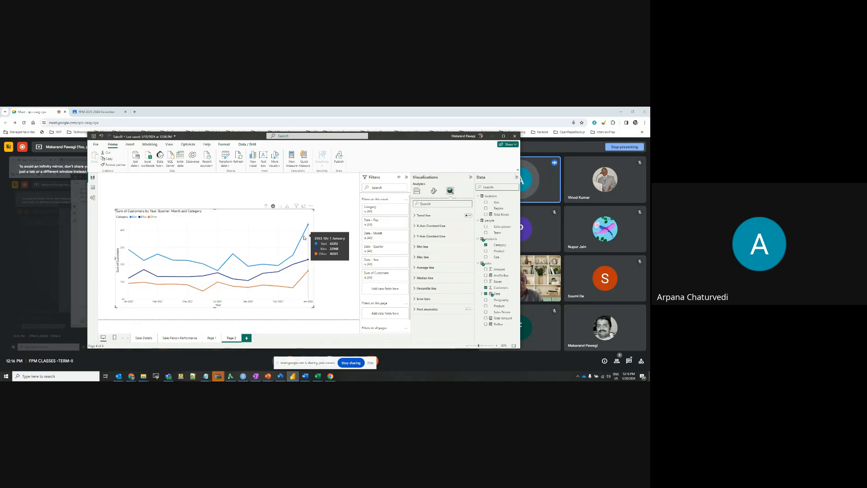
left_click(418, 191)
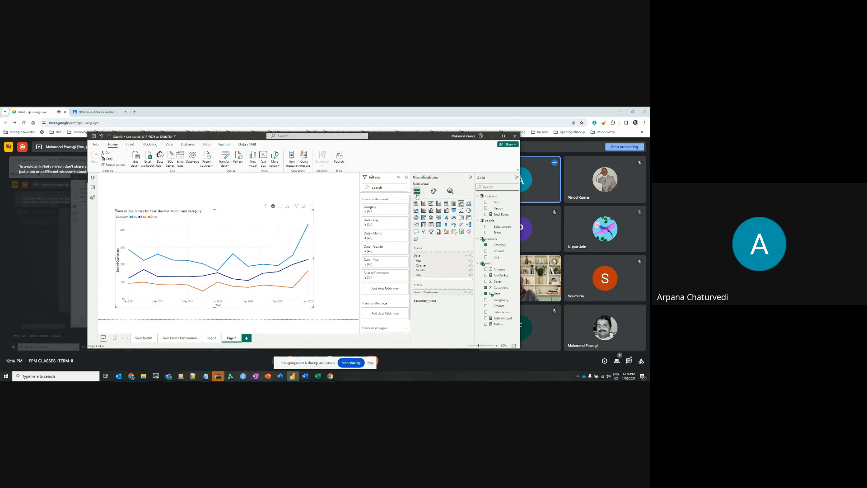
left_click(351, 364)
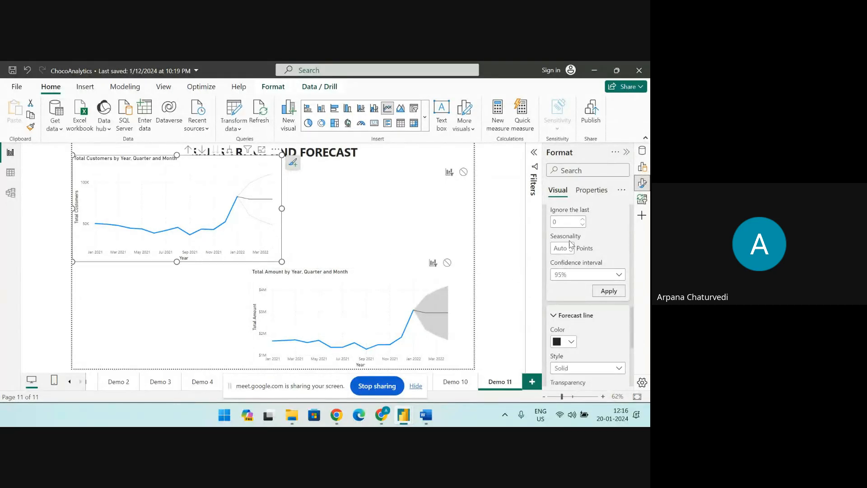
Try a forecast length of 4 months for the Total Customers chart and inspect its forecast points
scroll(569, 238, "up", 2)
left_click_drag(571, 249, 544, 249)
type("4")
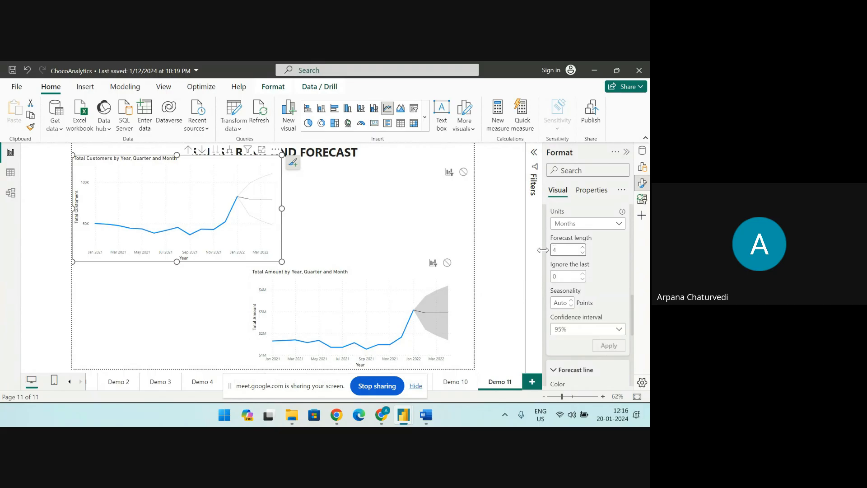
left_click(421, 230)
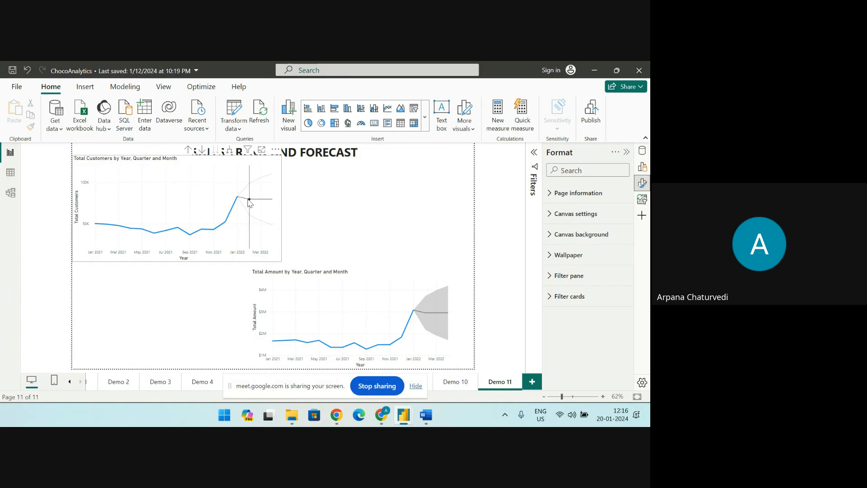
mouse_move(269, 203)
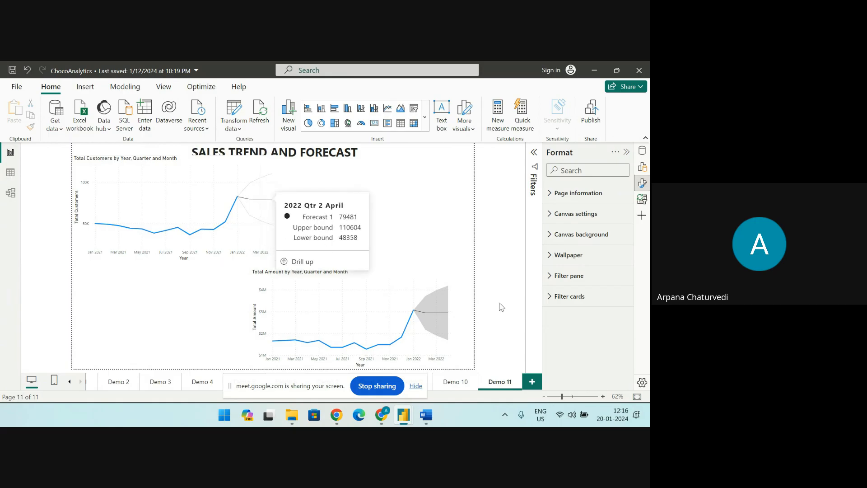
Review the Total Customers chart's forecast options, forecast line and confidence band styles, keeping the band style as Line
left_click(211, 167)
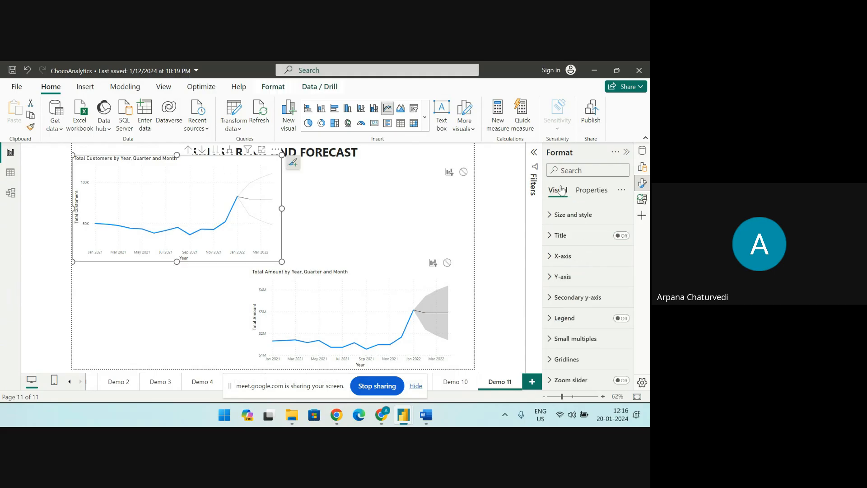
scroll(599, 291, "down", 5)
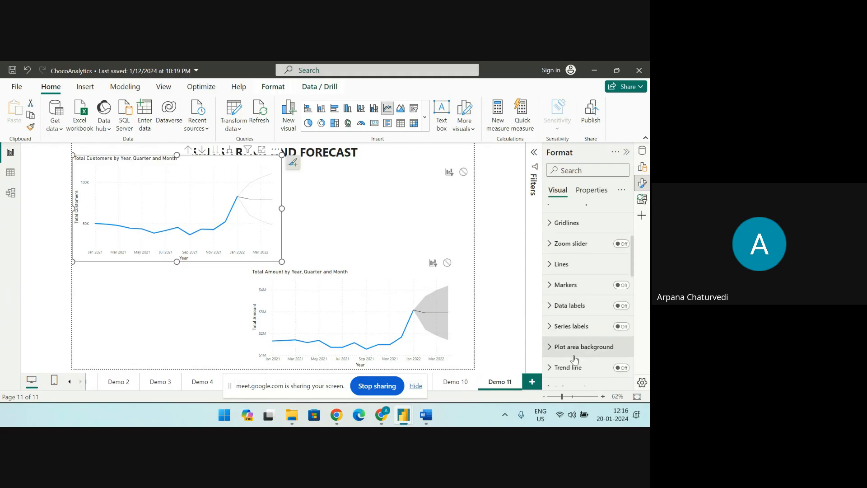
scroll(567, 353, "down", 5)
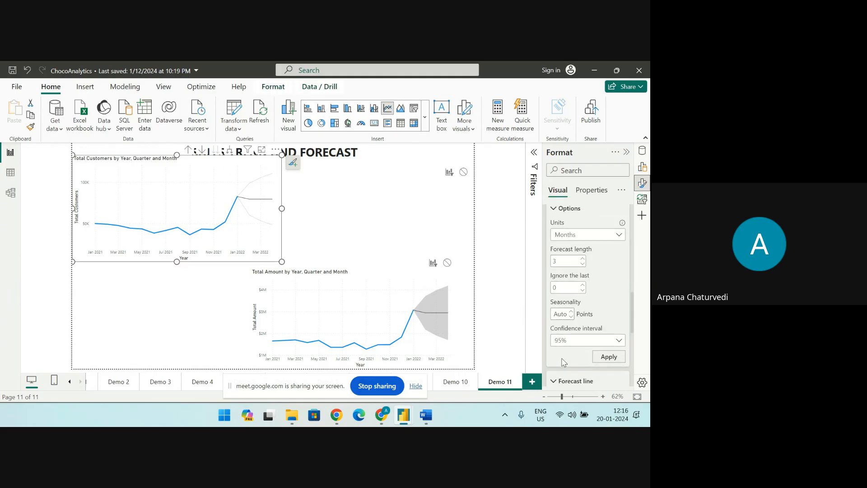
scroll(567, 334, "down", 4)
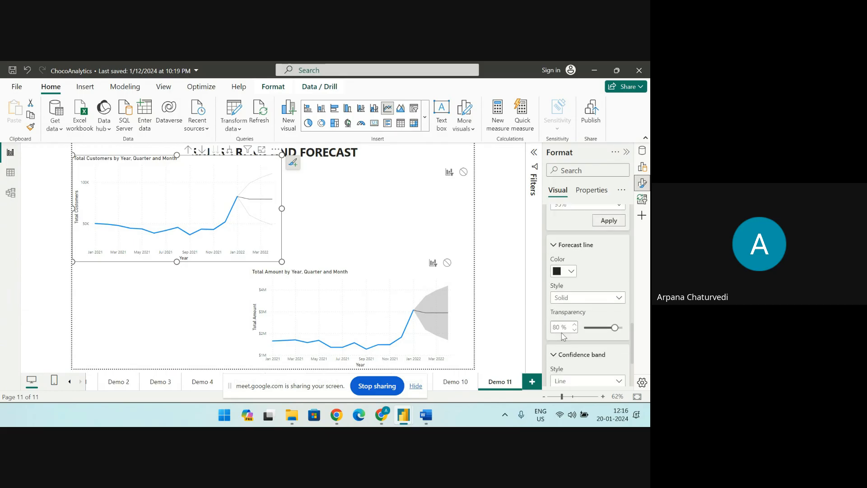
scroll(569, 323, "down", 2)
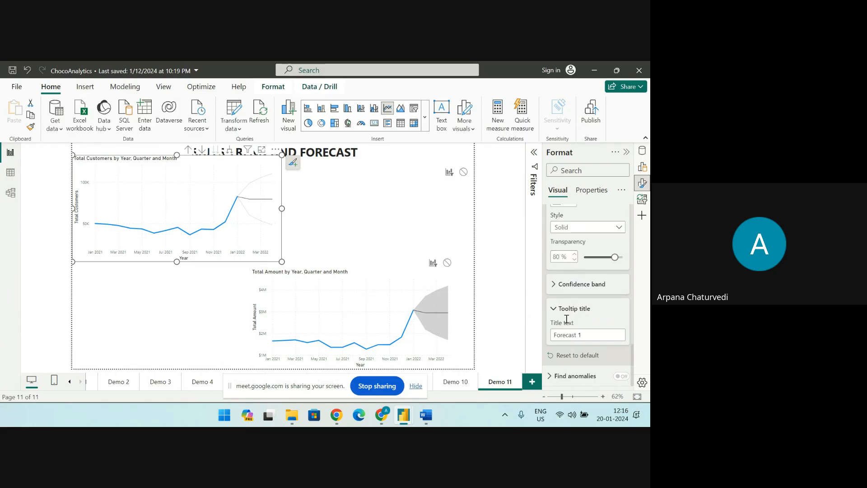
scroll(562, 295, "up", 1)
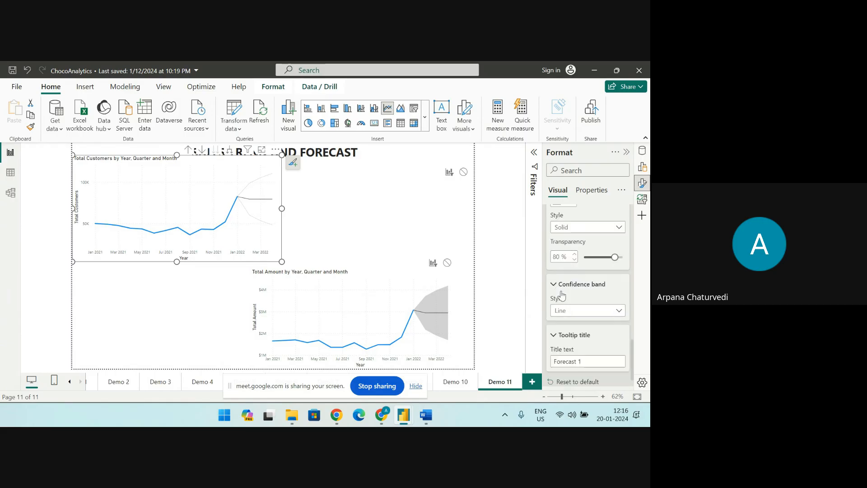
left_click(619, 313)
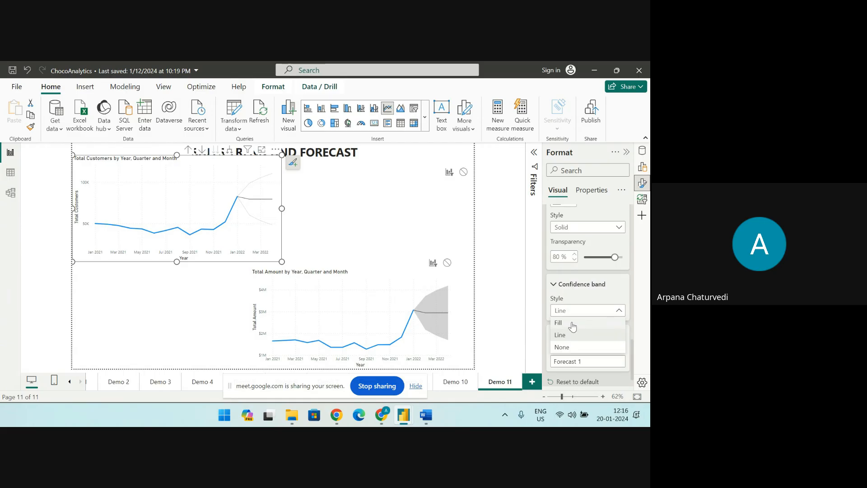
left_click(572, 339)
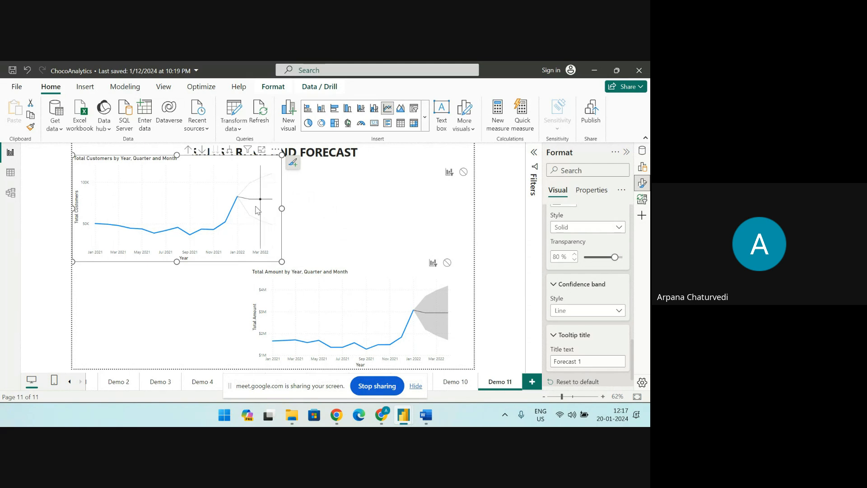
Move the Total Customers chart down slightly so it clears the SALES TREND AND FORECAST title
mouse_move(268, 228)
mouse_move(271, 178)
left_click_drag(193, 162, 196, 179)
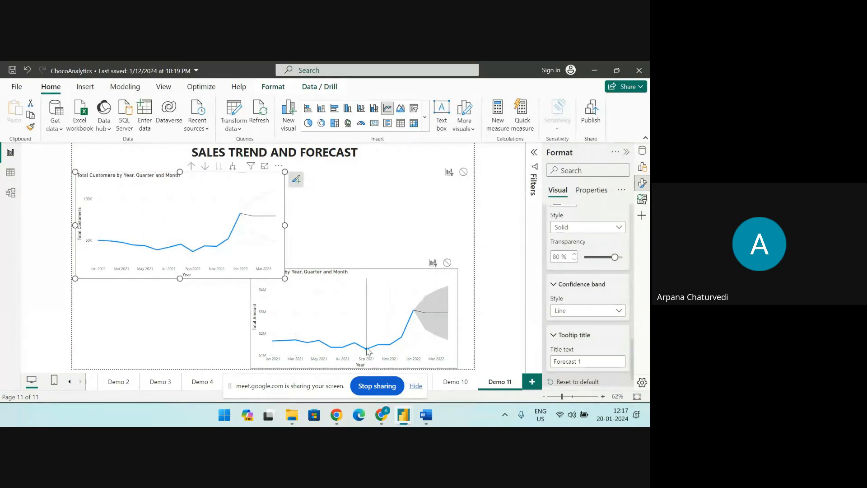
Switch the Total Customers forecast's confidence band style to Fill and back to Line
left_click(618, 310)
left_click(570, 326)
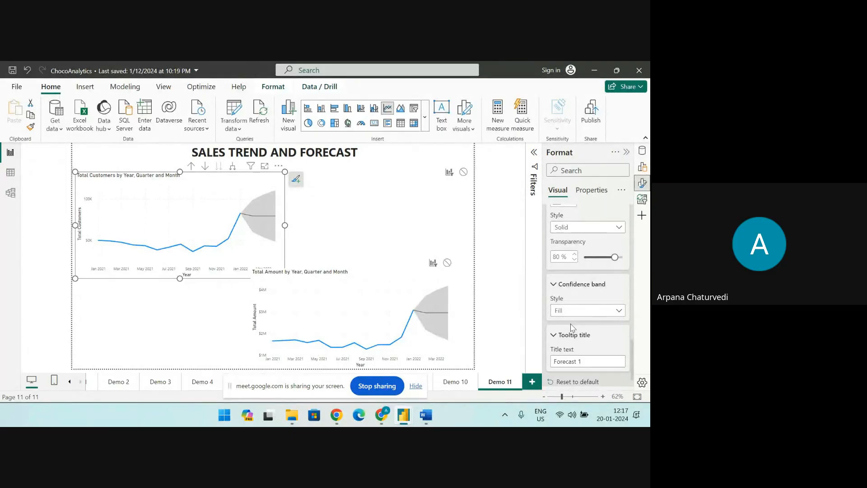
left_click(610, 314)
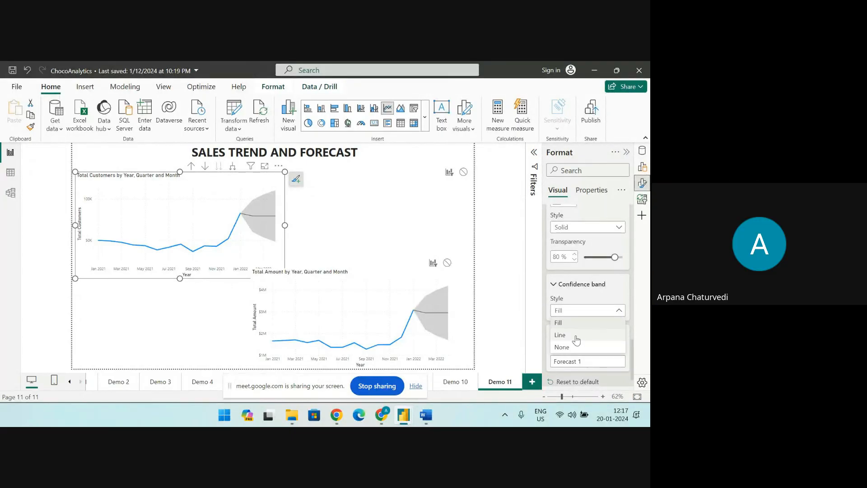
left_click(576, 338)
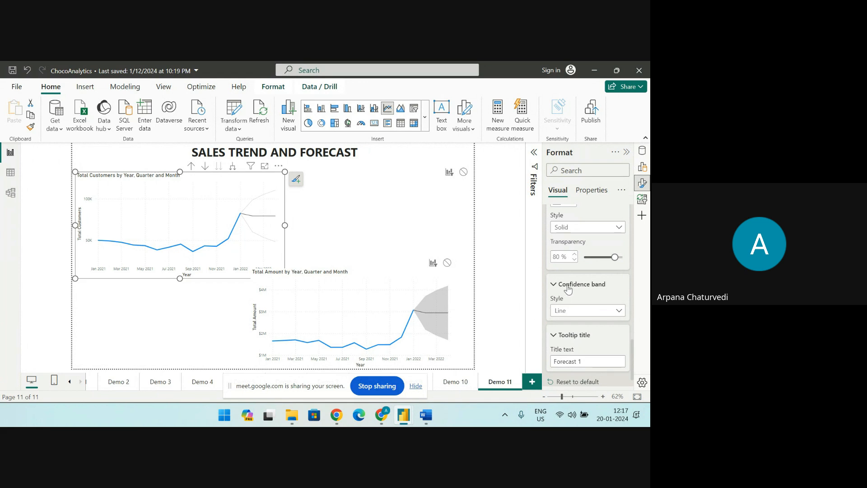
Review the Total Customers chart's forecast length, ignored points, seasonality and confidence interval settings
scroll(566, 293, "up", 3)
scroll(560, 235, "up", 5)
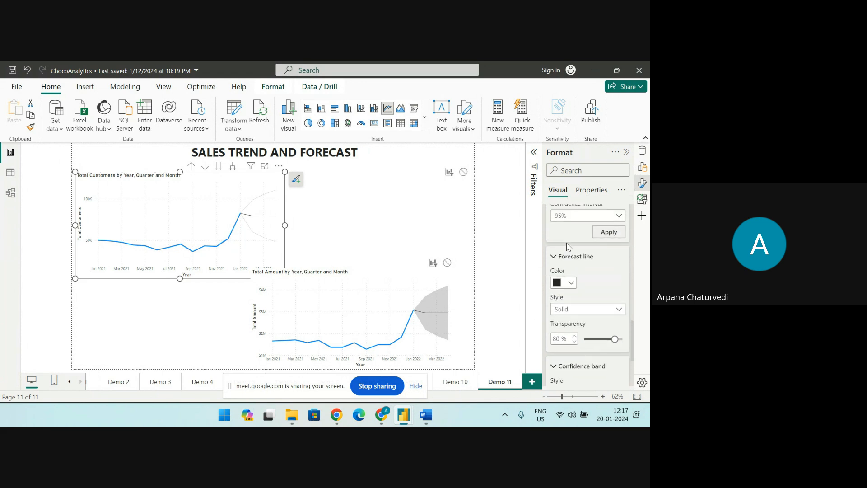
left_click(583, 216)
left_click(583, 216)
left_click(583, 215)
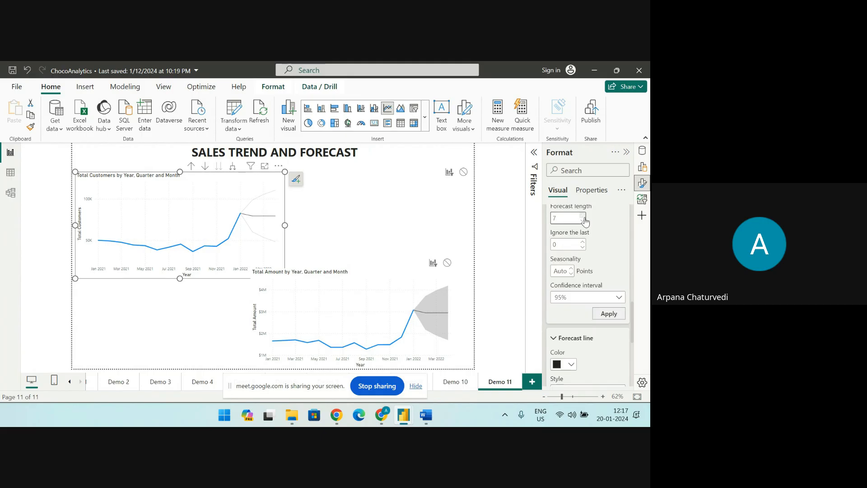
left_click(496, 222)
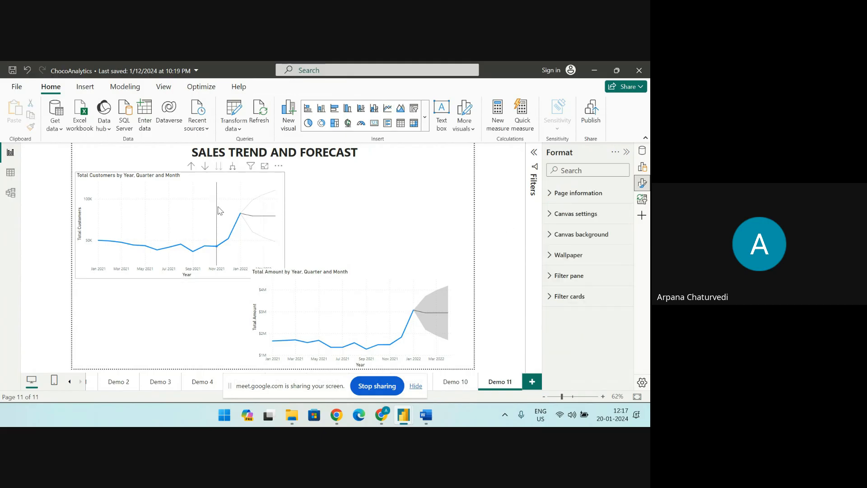
left_click(226, 187)
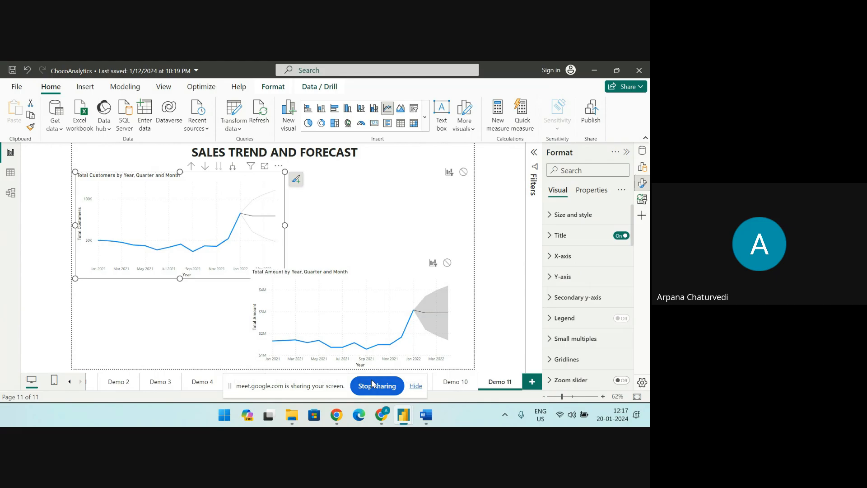
On the Demo 10 page, take the Sum of Customers by category chart to the next hierarchy level and return to Demo 11
left_click(454, 382)
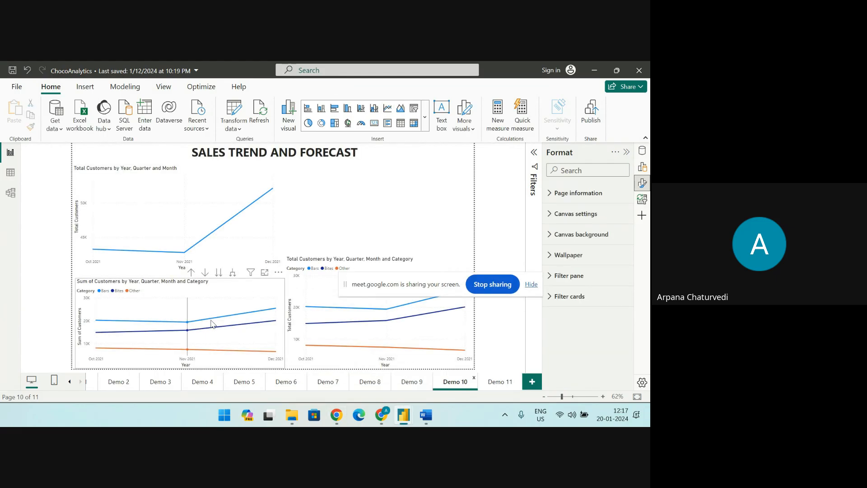
left_click(218, 273)
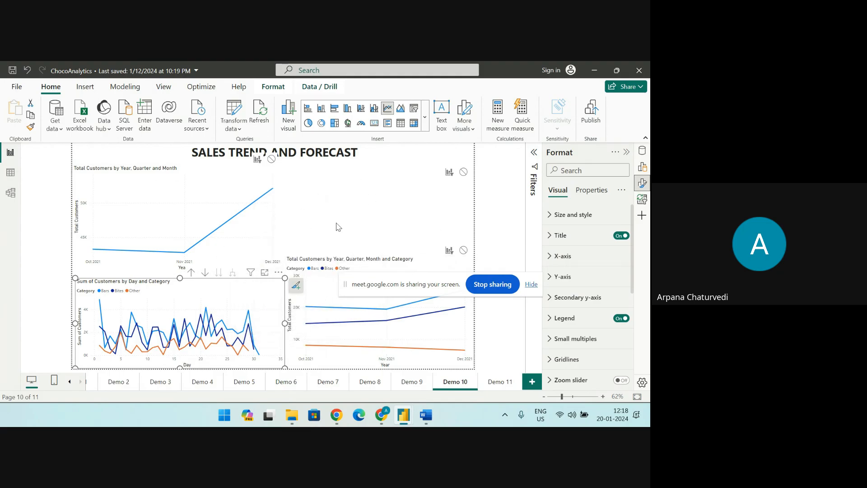
left_click(499, 382)
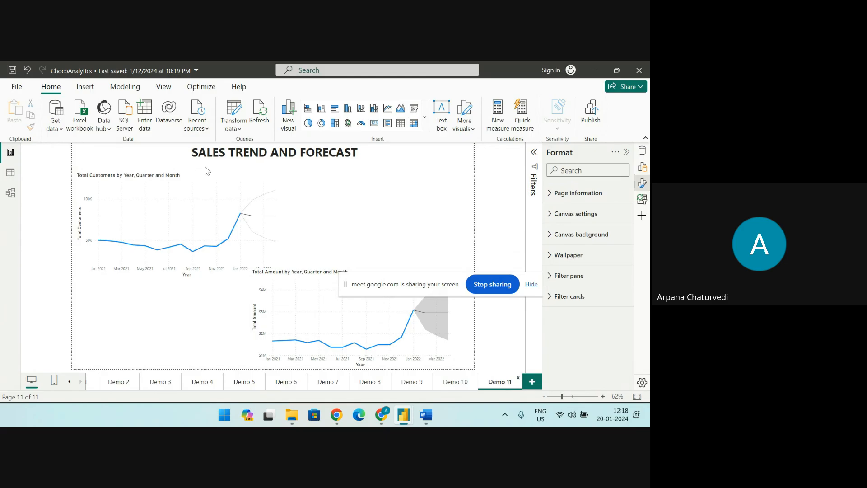
Check the font, size and alignment of the SALES TREND AND FORECAST title text on Demo 11
left_click(341, 162)
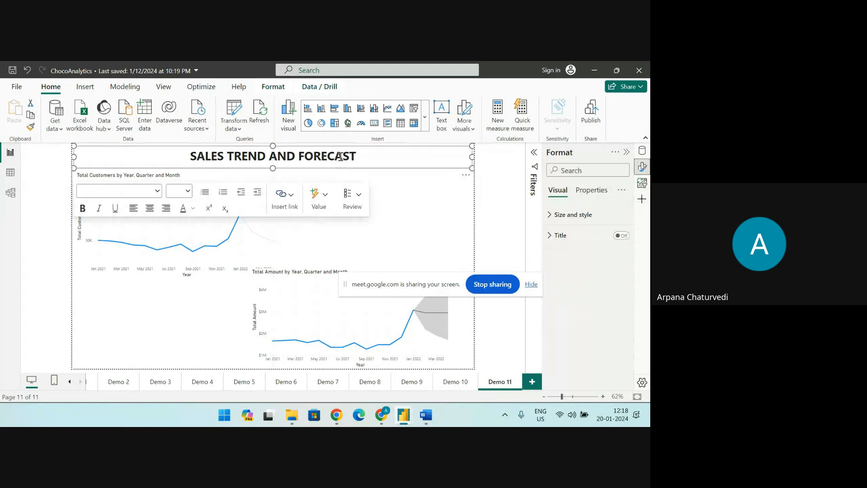
left_click_drag(317, 149, 319, 144)
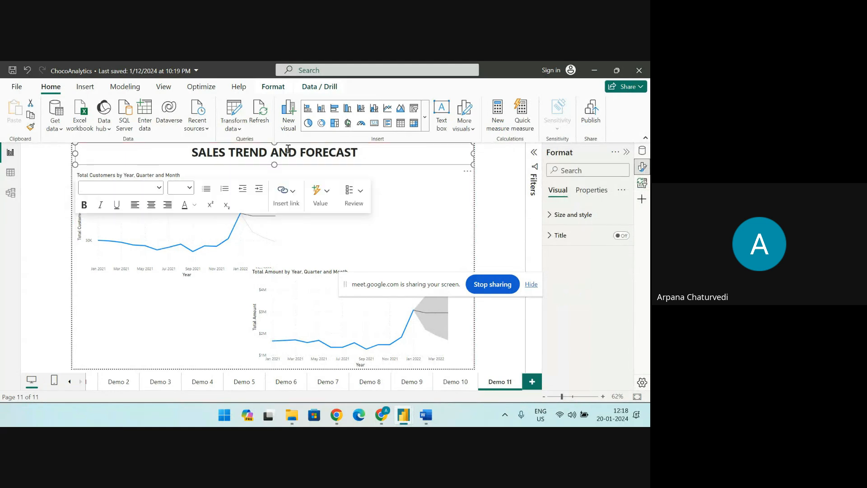
left_click_drag(192, 152, 363, 153)
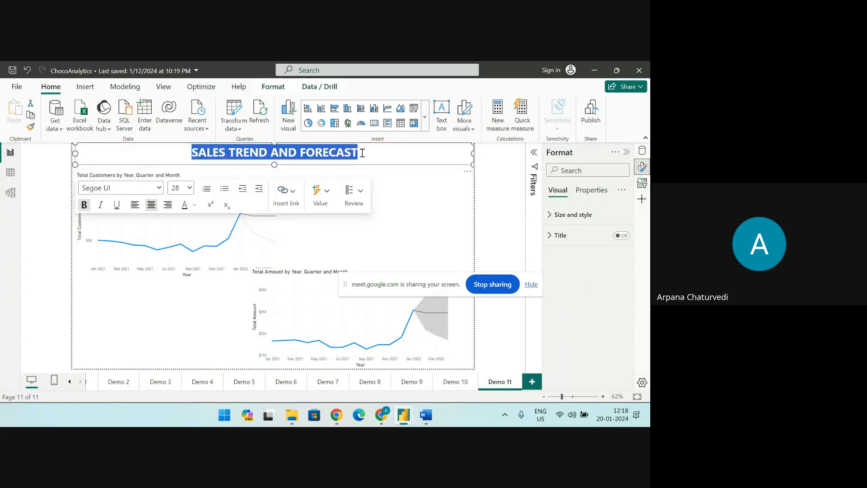
left_click(401, 194)
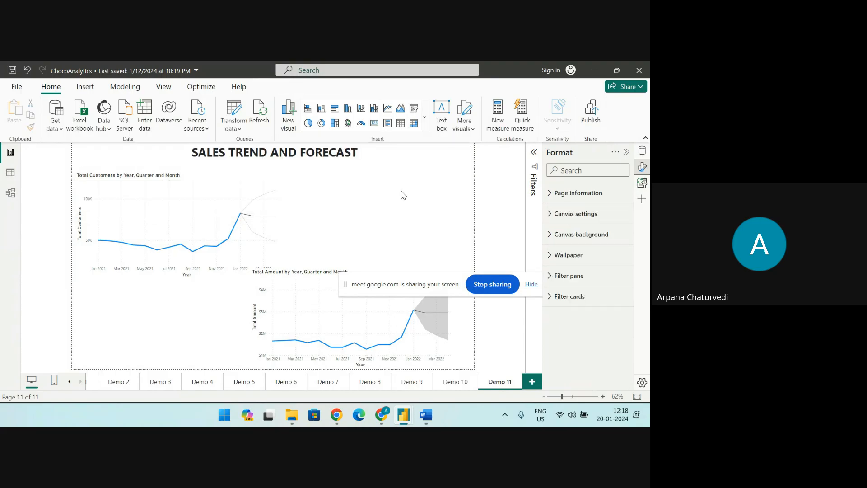
Add a text box to the Demo 7 page reading "SALES PERSON DETAILS BY TOTAL AMOUNT, BOXES SOLD AND UNIT PRICE OF PER BOX"
left_click(328, 382)
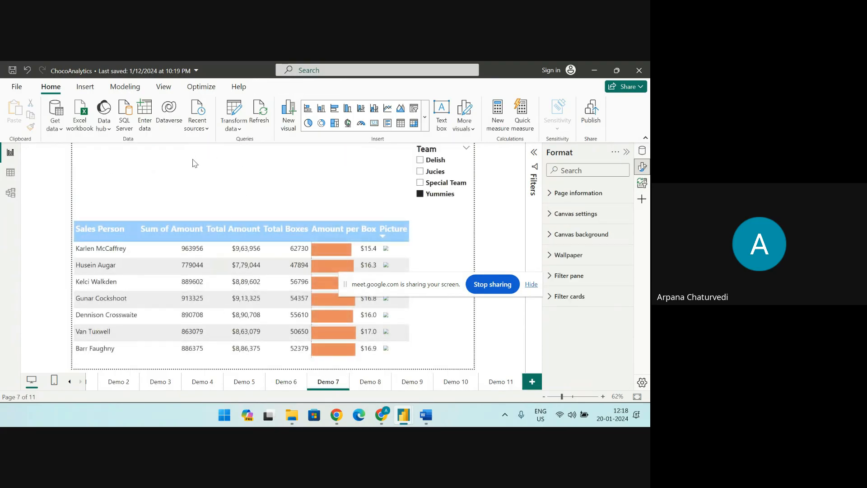
left_click(443, 115)
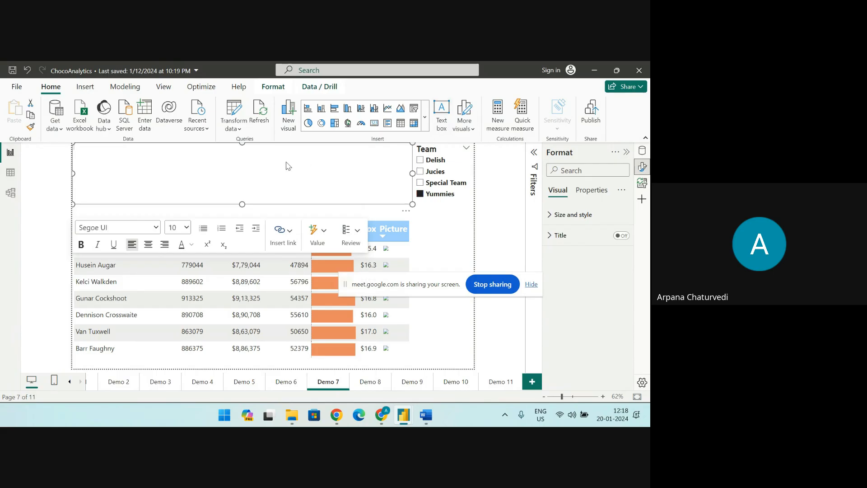
type("SAL")
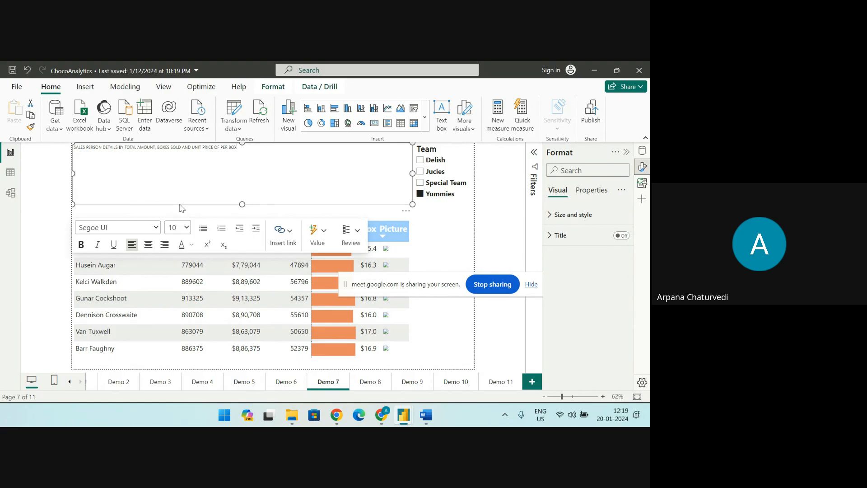
Format the sales person heading text at size 20, centred and bold
left_click_drag(246, 146, 67, 148)
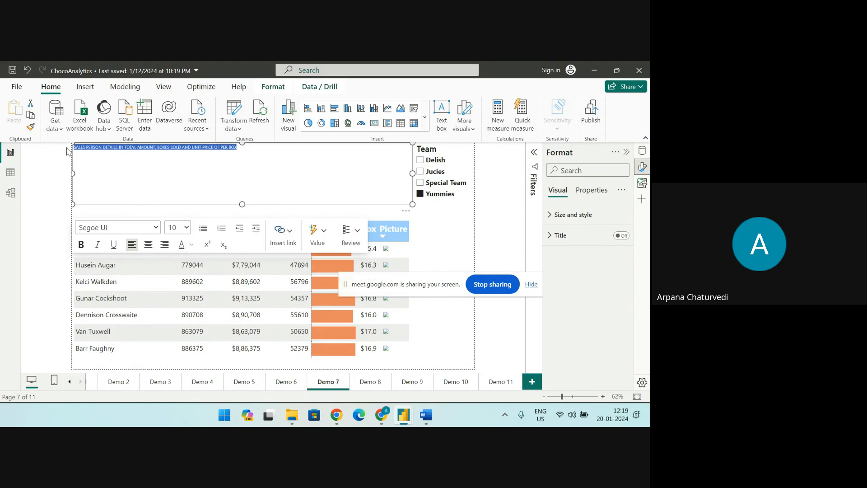
left_click(186, 228)
left_click(177, 319)
left_click(148, 244)
left_click(82, 245)
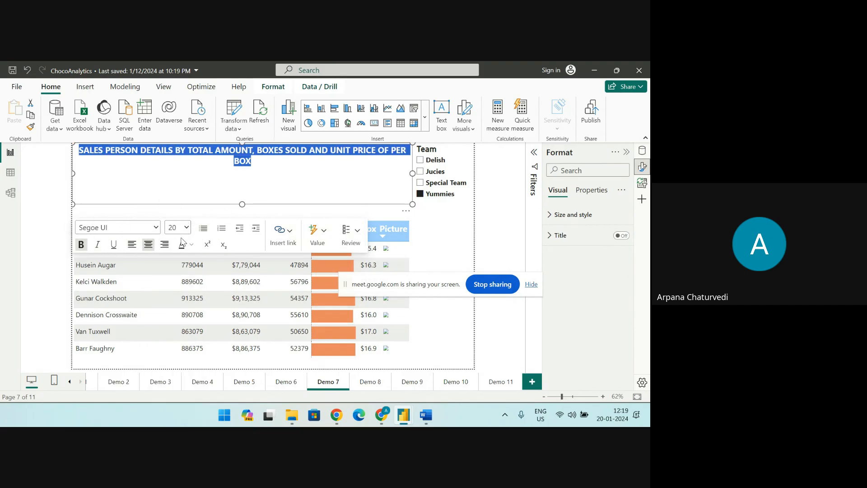
Change the sales person heading's font colour to the darkest shade of the dark blue theme colour
left_click(156, 228)
left_click(156, 227)
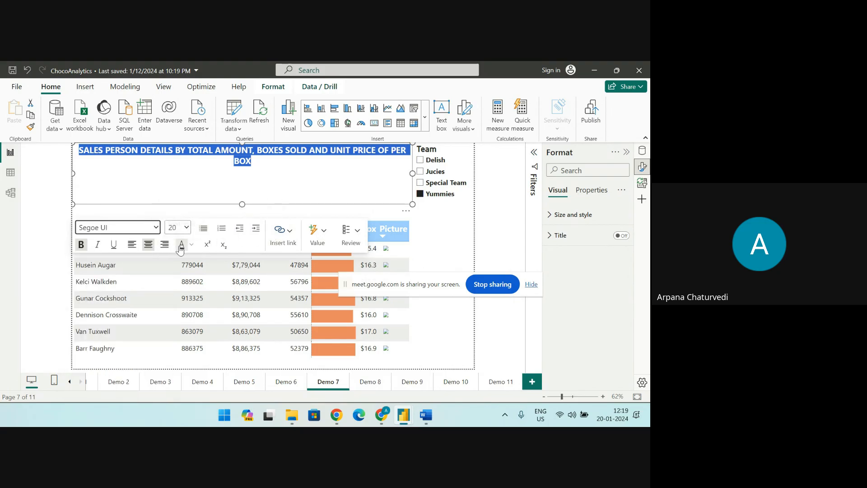
left_click(192, 246)
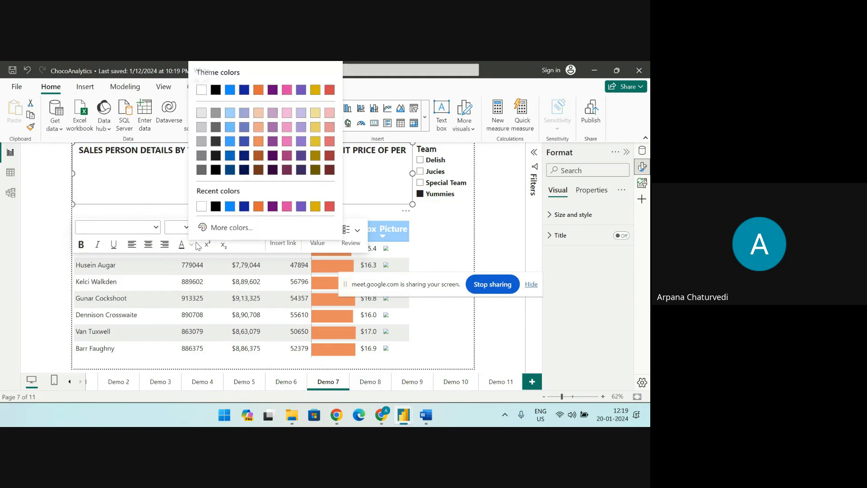
left_click(243, 172)
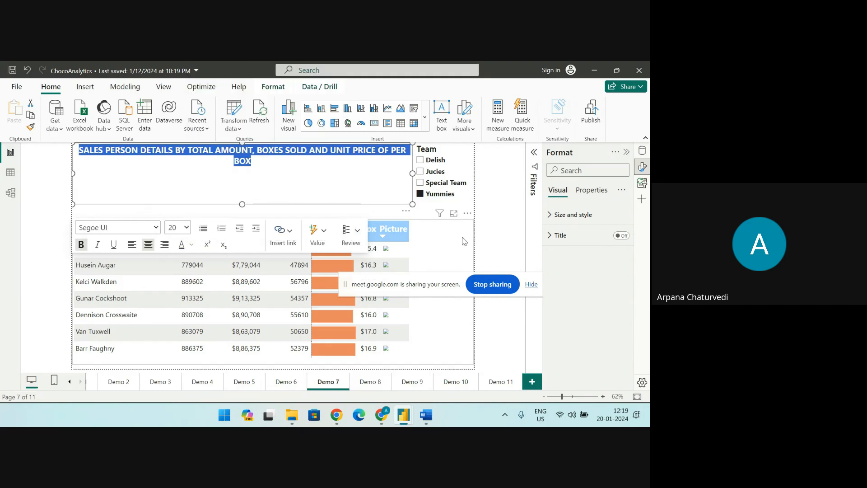
left_click(482, 234)
left_click(375, 167)
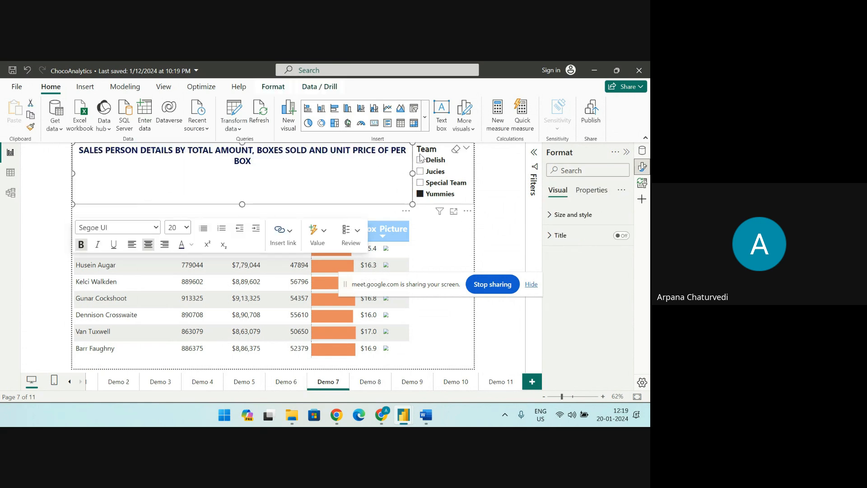
Move the Team slicer down beside the table and resize the heading's text box to the full page width and one line high
left_click_drag(421, 158, 420, 241)
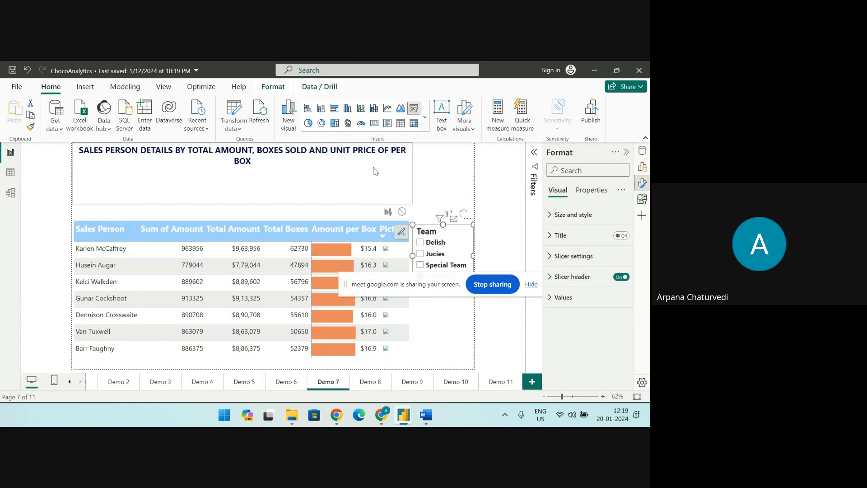
left_click(378, 166)
left_click_drag(412, 173, 473, 174)
left_click_drag(273, 204, 279, 162)
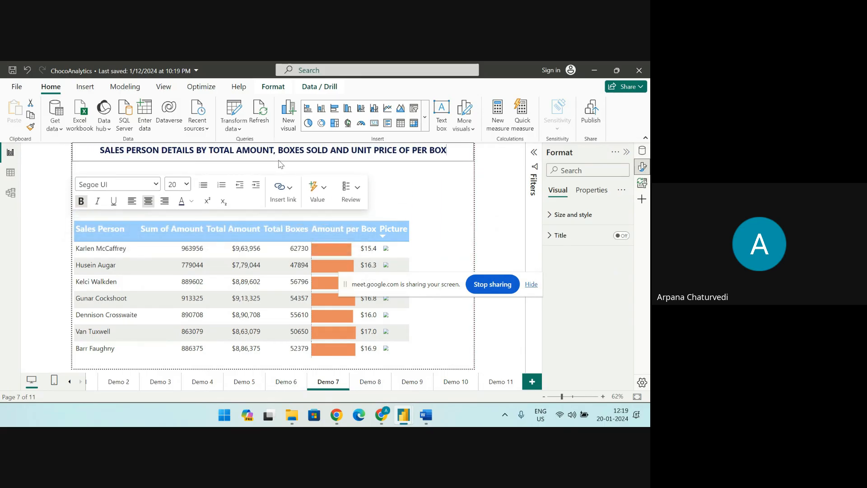
left_click(508, 207)
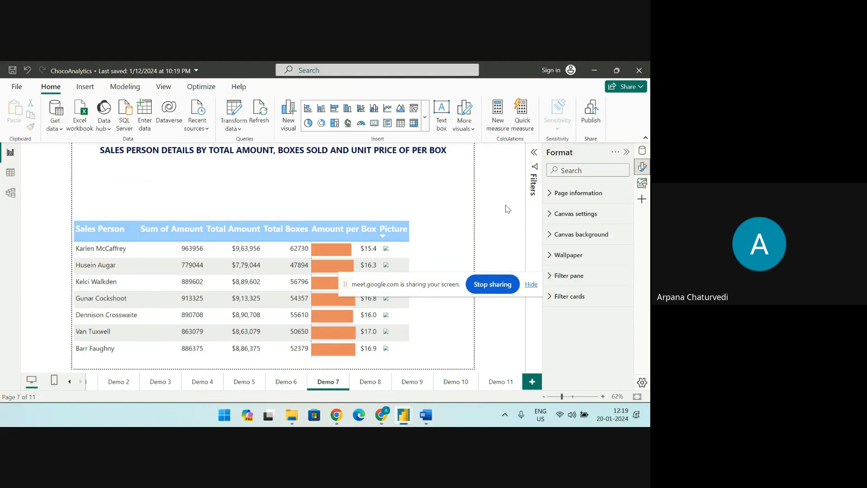
Start inserting an image on the Demo 7 page and browse to the POWER BI PRESENTAIONS folder
left_click(303, 157)
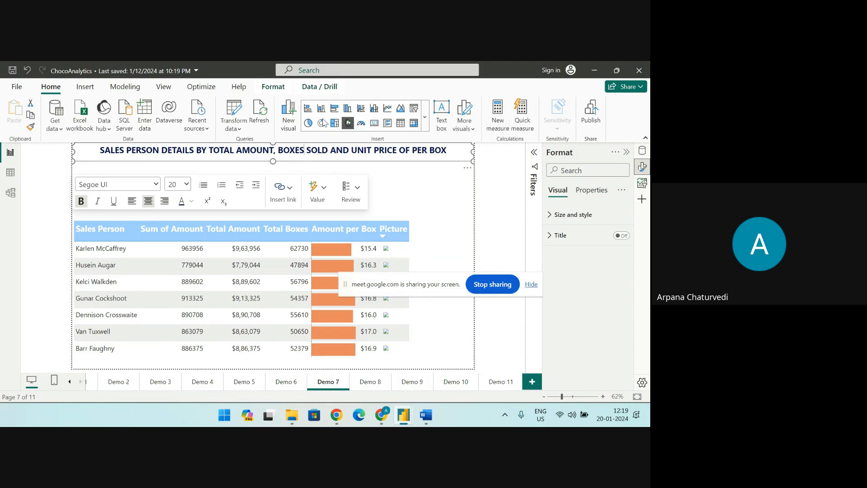
left_click(88, 89)
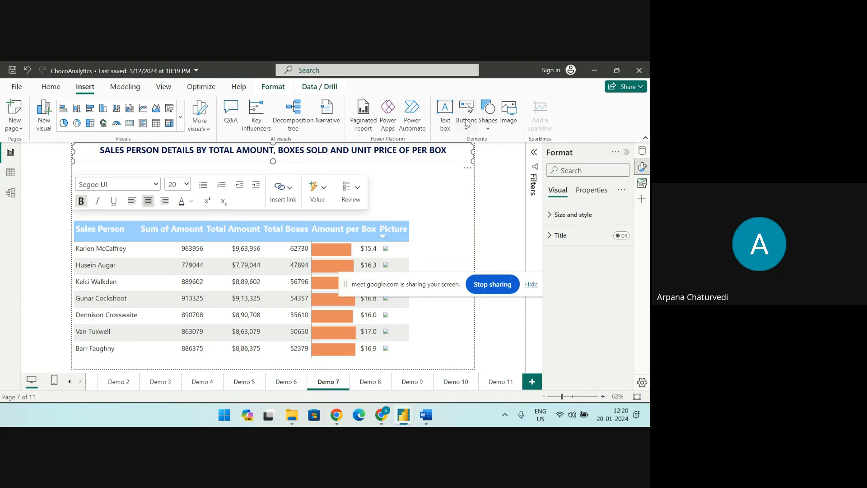
left_click(510, 114)
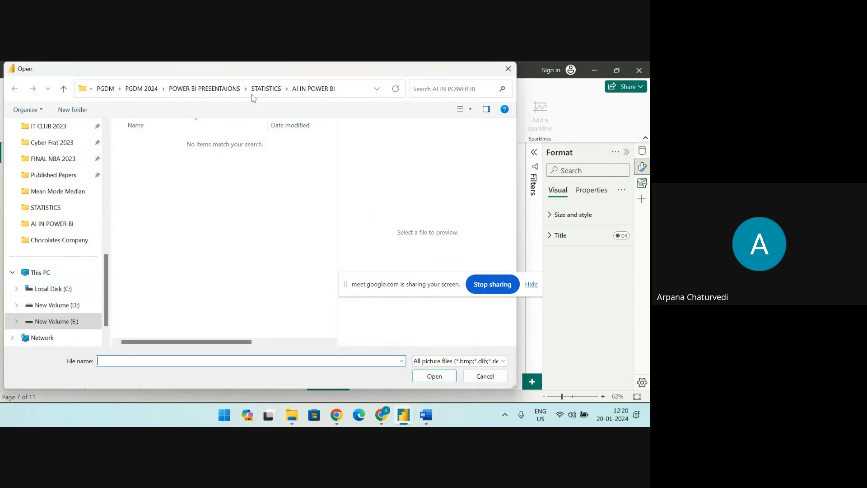
left_click(266, 89)
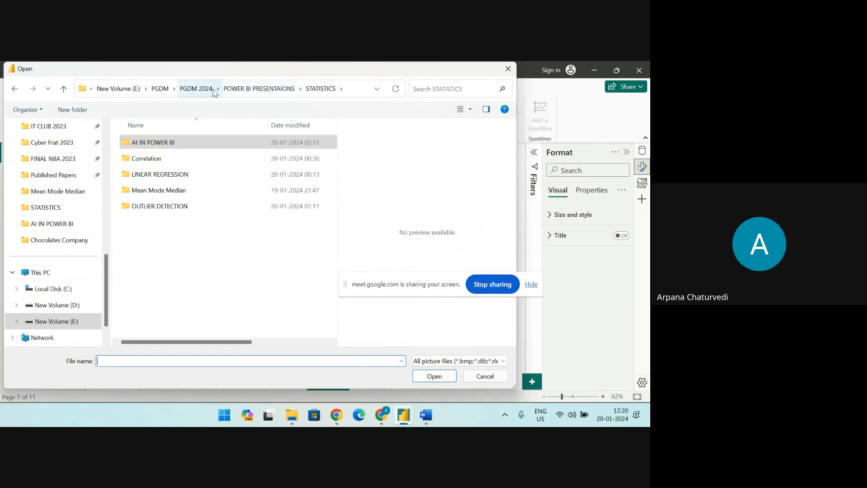
left_click(246, 89)
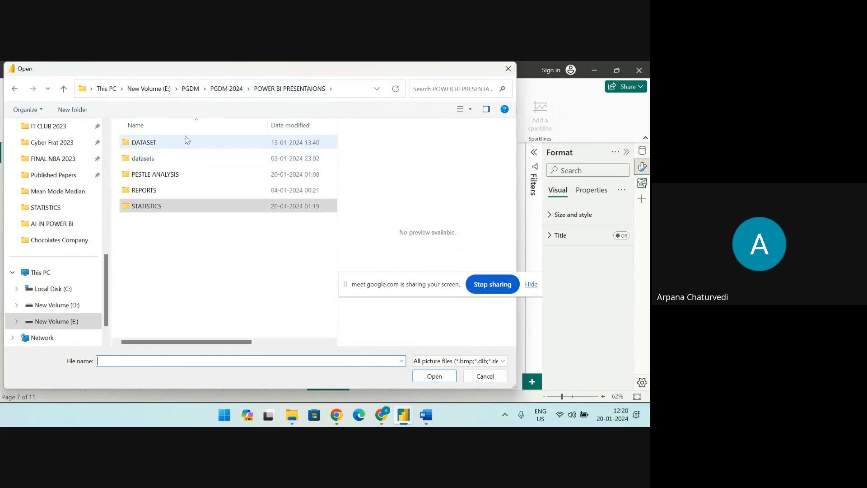
left_click(227, 89)
double_click(173, 176)
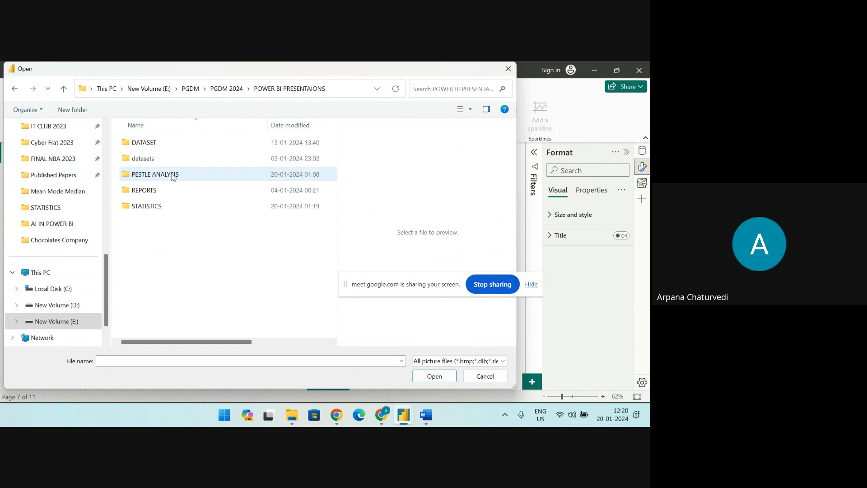
Look through the DATASET, datasets and REPORTS folders in POWER BI PRESENTAIONS for an image file to insert
double_click(155, 144)
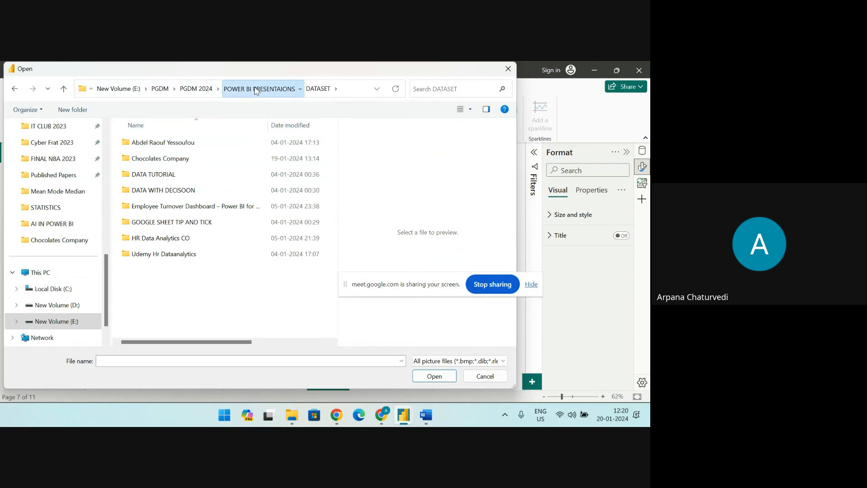
left_click(258, 89)
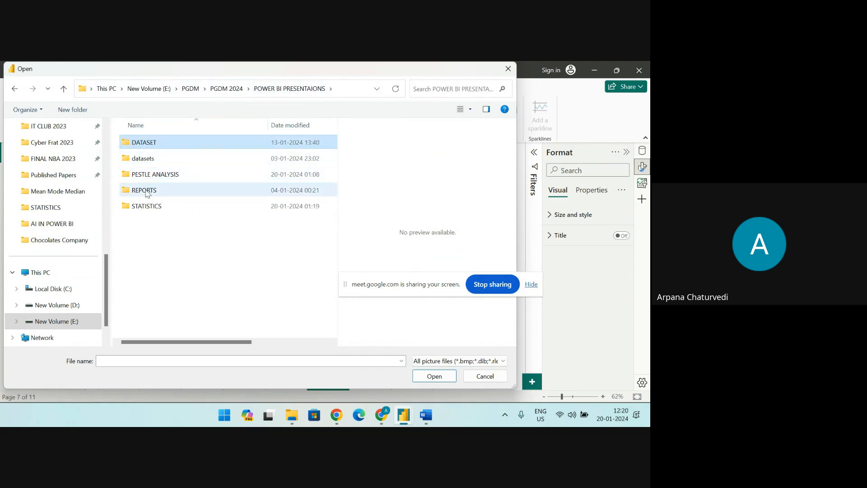
double_click(149, 162)
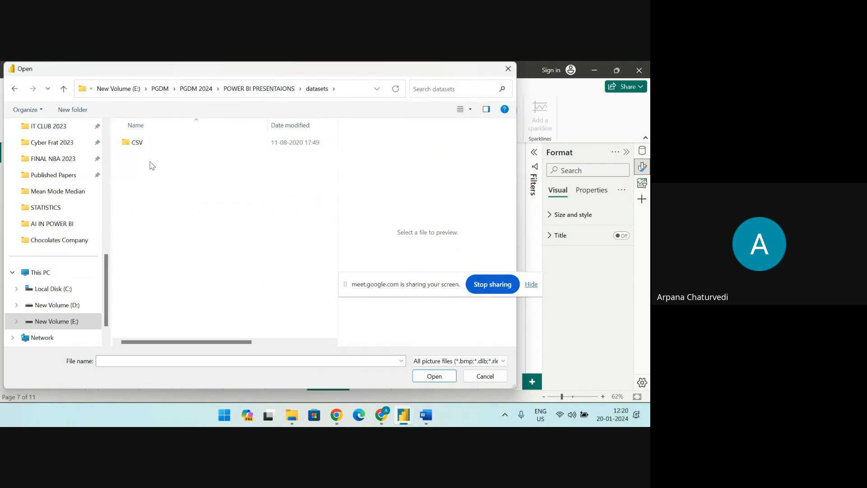
left_click(280, 90)
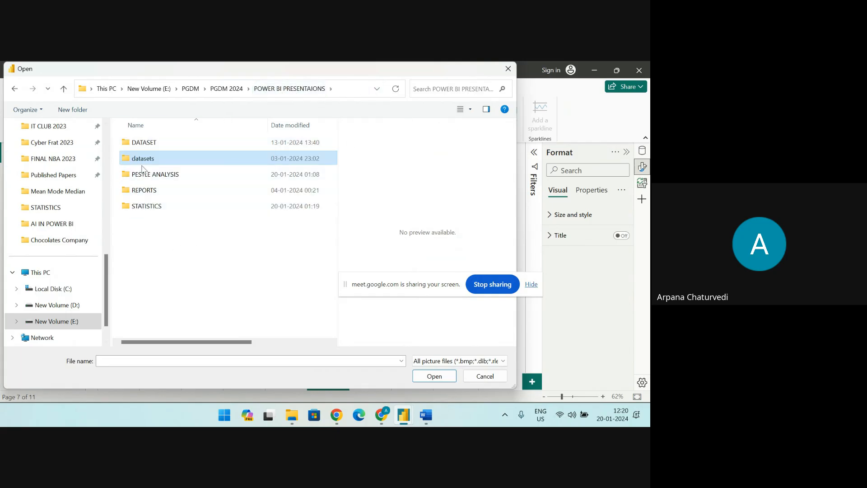
double_click(144, 190)
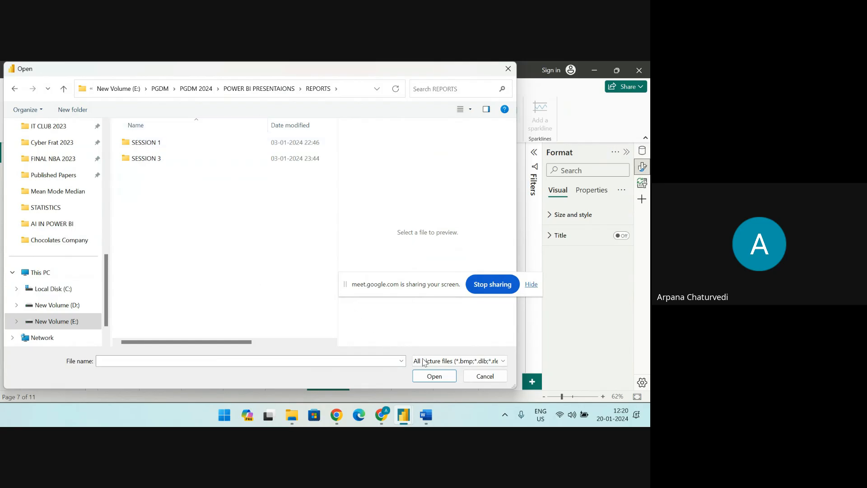
left_click(258, 89)
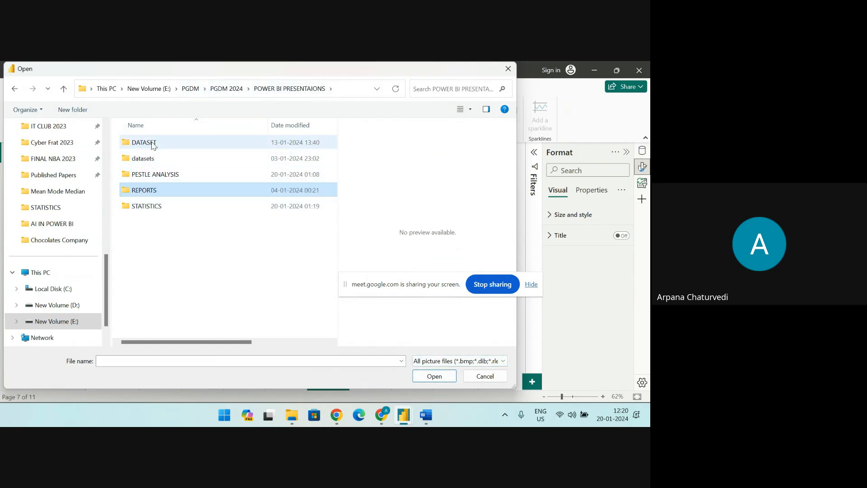
left_click(220, 91)
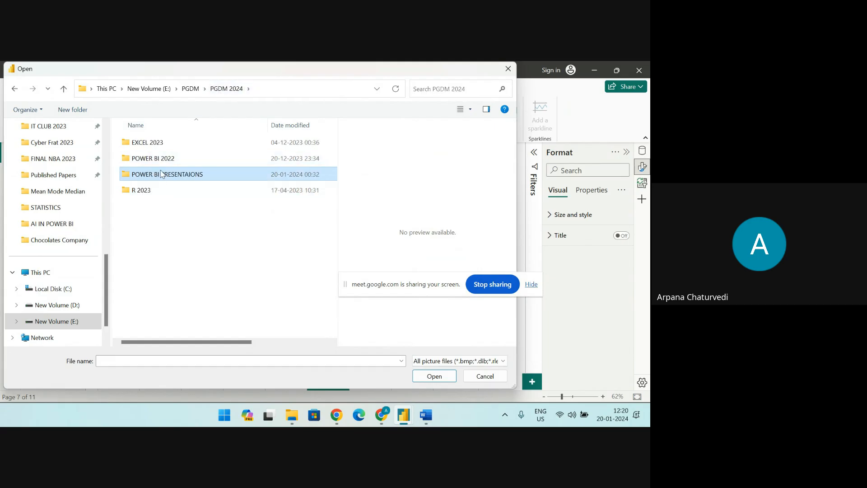
double_click(159, 177)
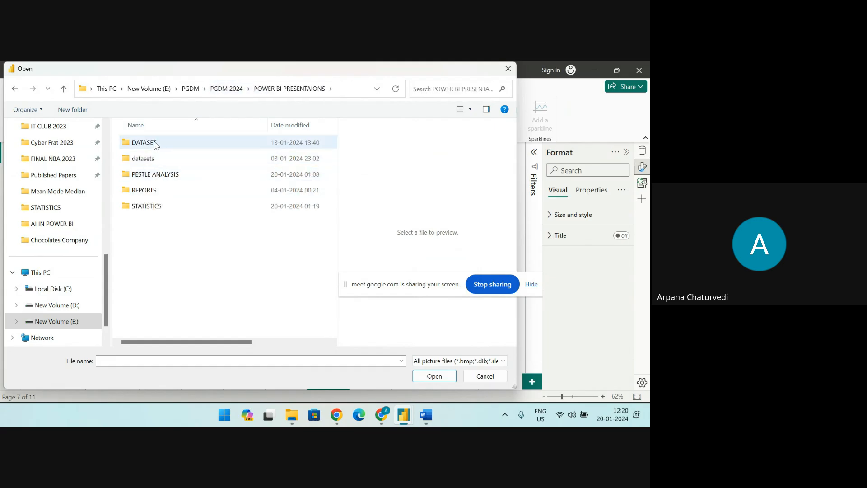
Insert the image ndim logo.png from the Chocolates Company folder inside DATASET into the Demo 7 page
double_click(155, 143)
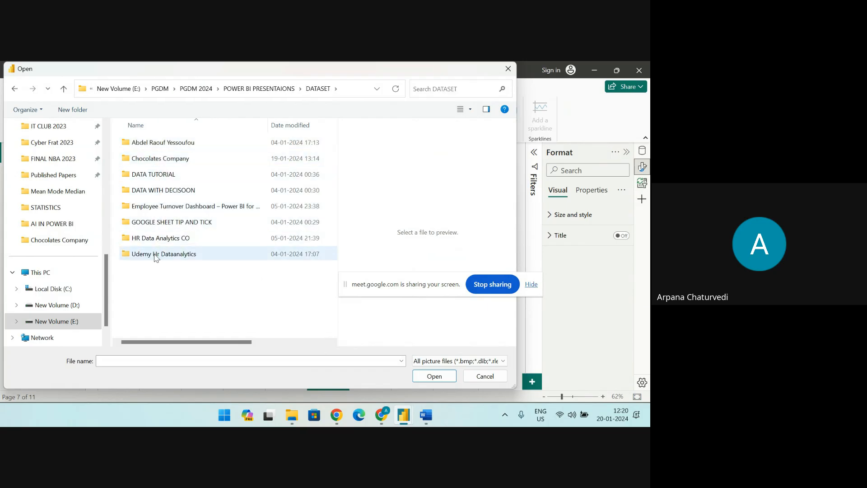
double_click(150, 159)
left_click(149, 224)
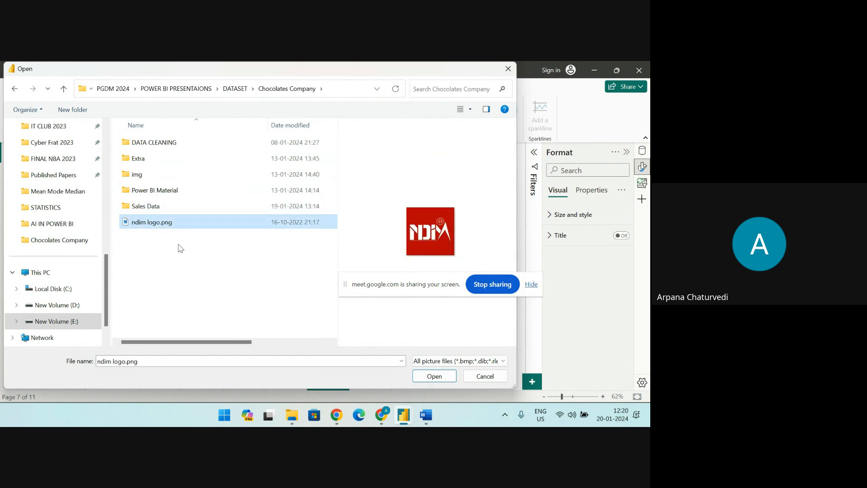
left_click(433, 376)
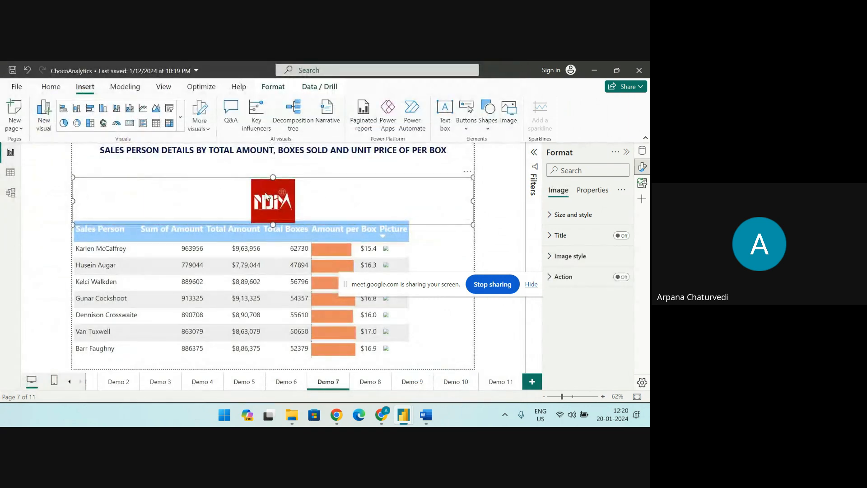
Move the NDIM logo up to the heading line and shrink it to a small square just left of the heading text
left_click_drag(264, 202, 128, 183)
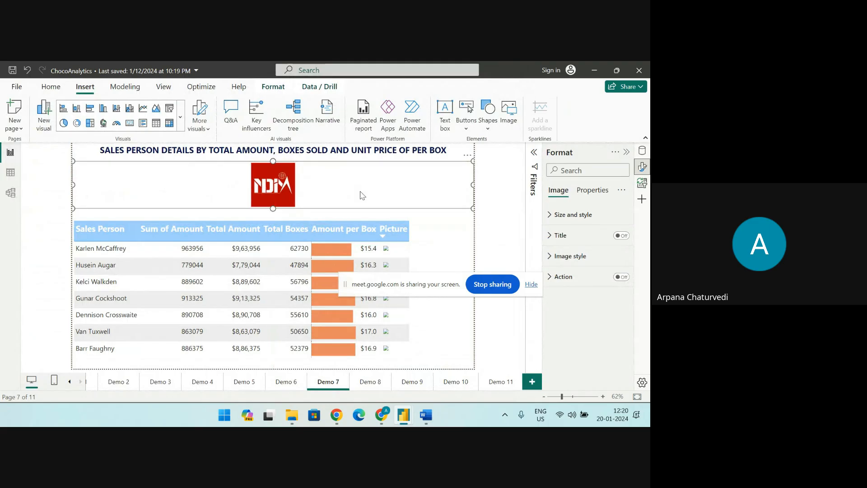
left_click_drag(470, 185, 88, 159)
left_click(210, 183)
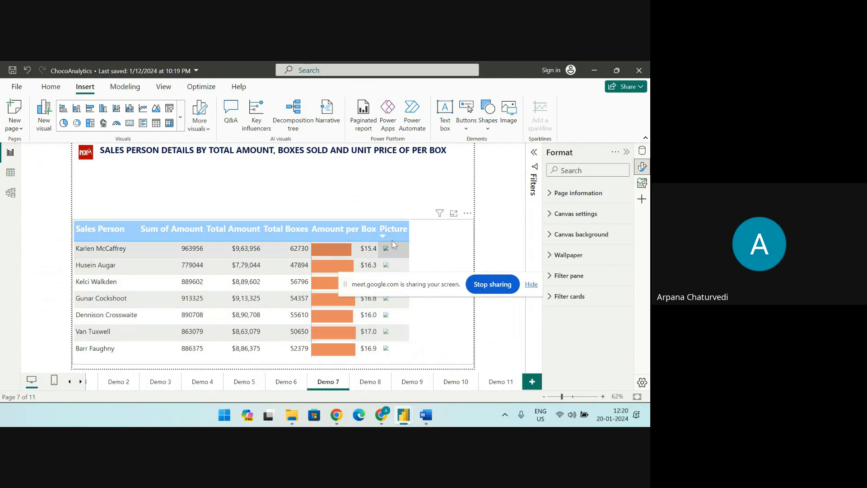
Switch to the Google Meet call in Chrome and stop presenting the screen
left_click(382, 414)
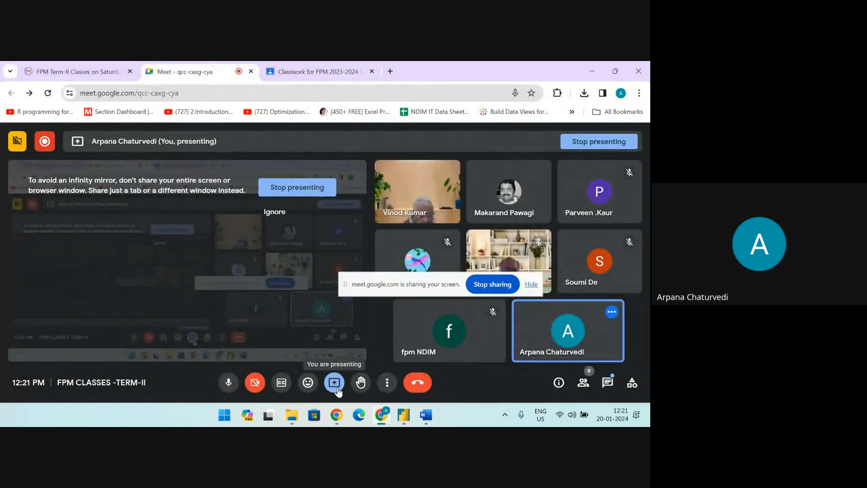
left_click(303, 193)
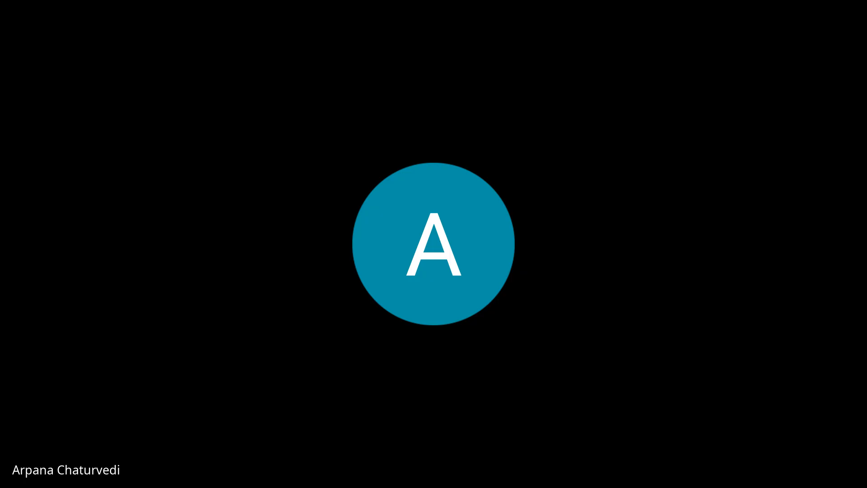
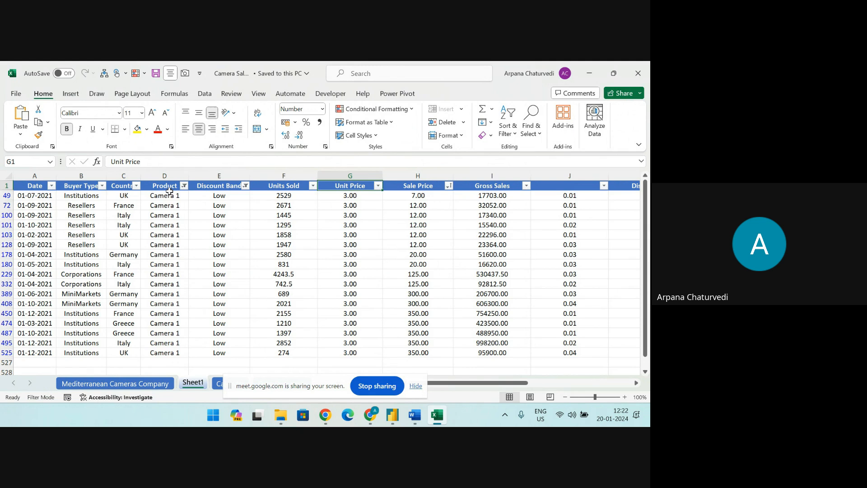
Examine the filtered Camera 1 sales rows in Sheet1 across the columns from Date to Profit
scroll(161, 297, "down", 7)
scroll(163, 289, "up", 8)
scroll(498, 375, "right", 5)
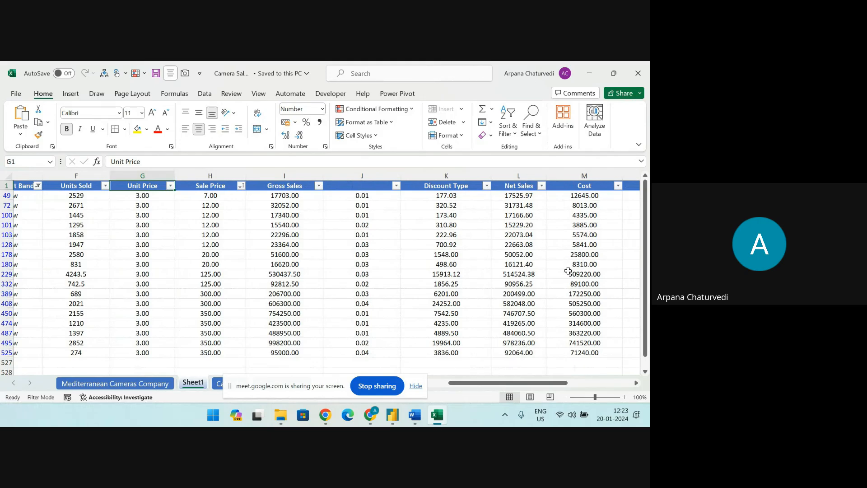
left_click_drag(531, 383, 569, 388)
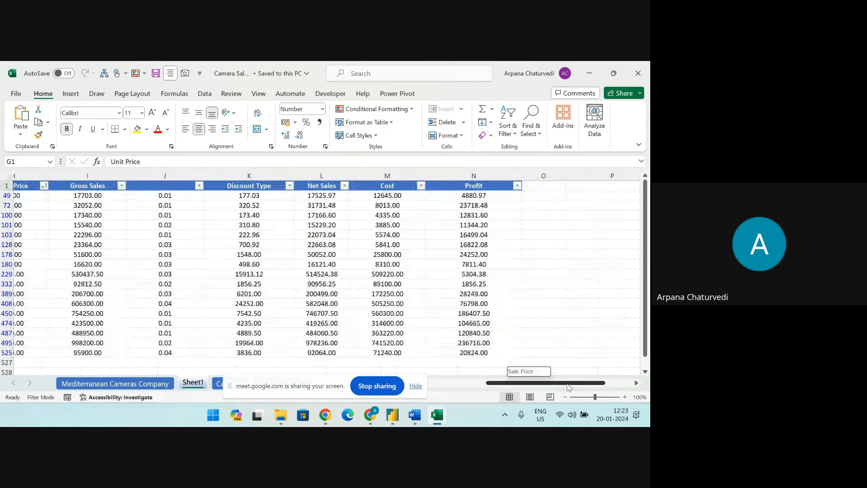
left_click_drag(499, 383, 440, 383)
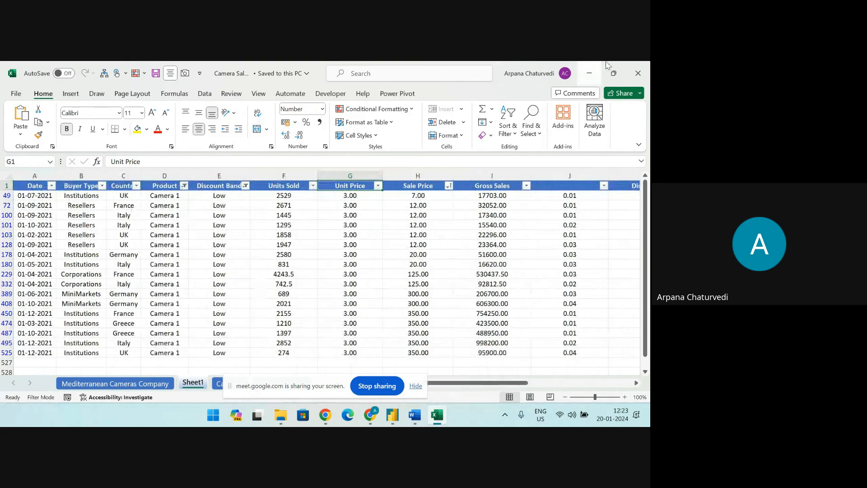
Close the Camera Sales workbook and switch to Page 1 of the AIVIS report in Power BI
left_click(637, 73)
mouse_move(402, 415)
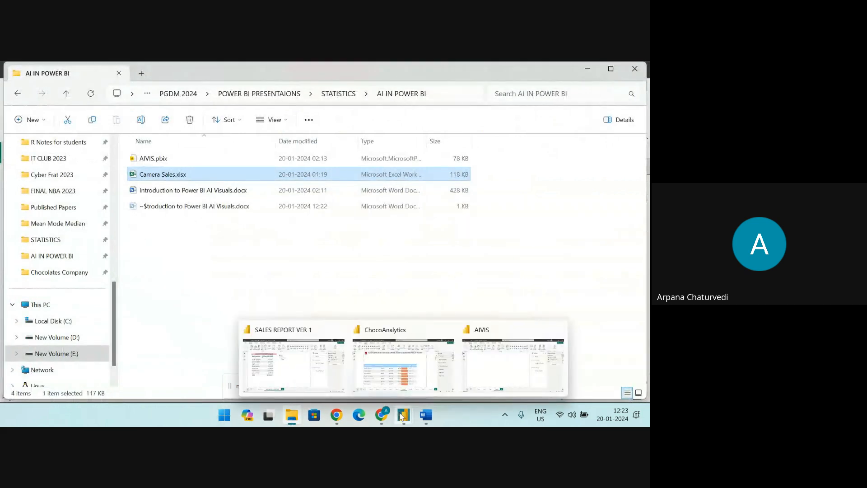
left_click(494, 335)
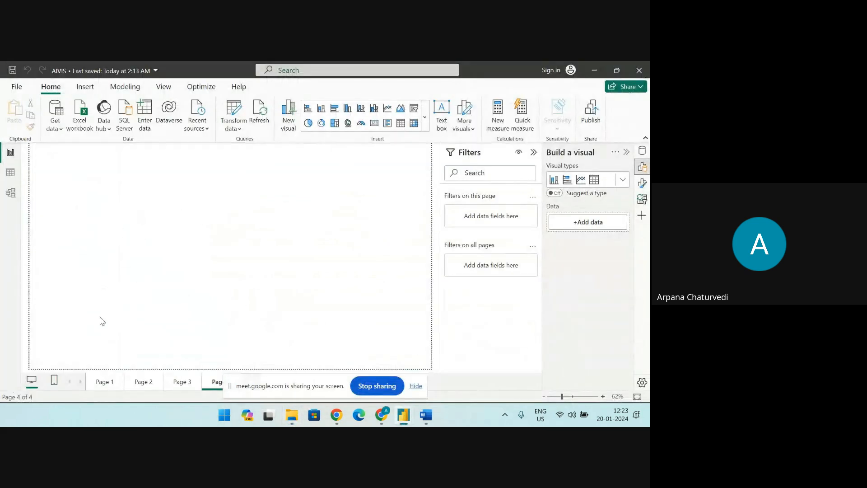
left_click(104, 383)
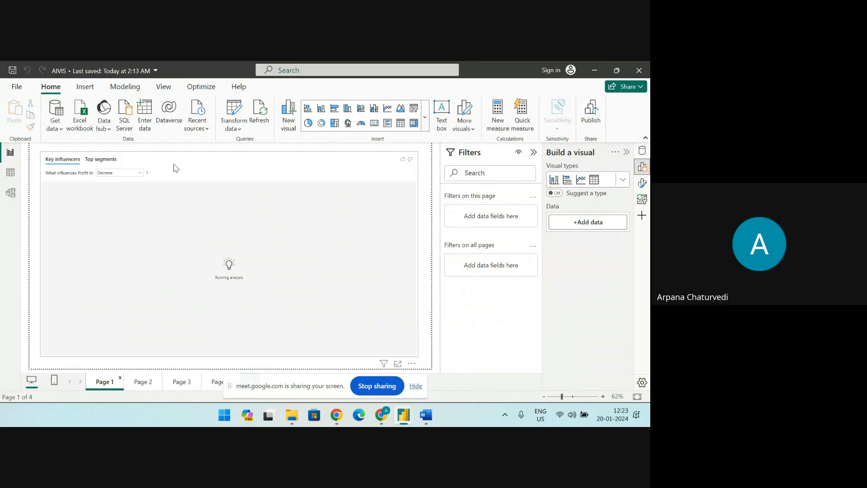
Shrink the Key influencers visual on Page 1 so it occupies only the lower-left part of the report canvas
left_click(409, 157)
left_click_drag(230, 152, 228, 242)
left_click_drag(419, 300, 181, 297)
left_click_drag(121, 240, 117, 243)
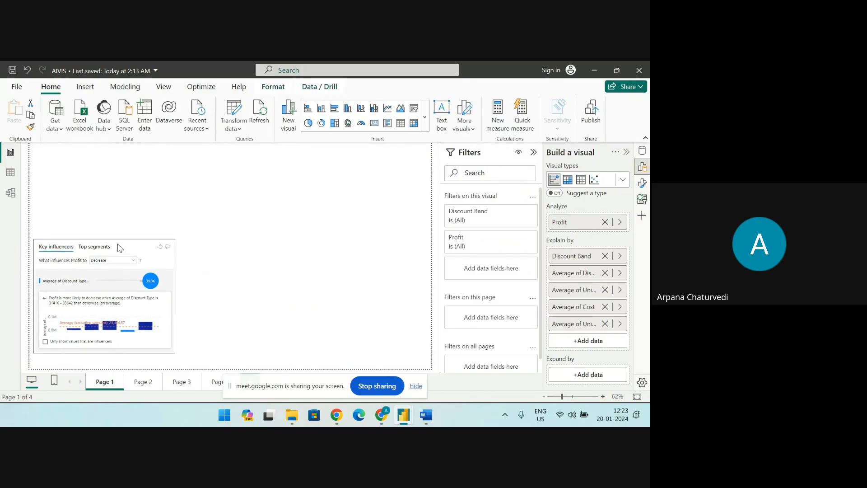
Insert a second, empty Key influencers visual from the AI visuals and place it in the upper-right area of the page
left_click(428, 124)
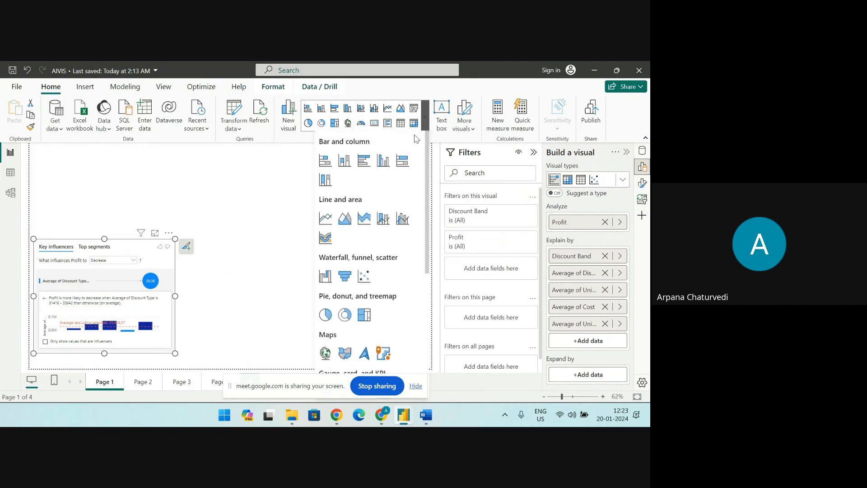
scroll(344, 284, "down", 5)
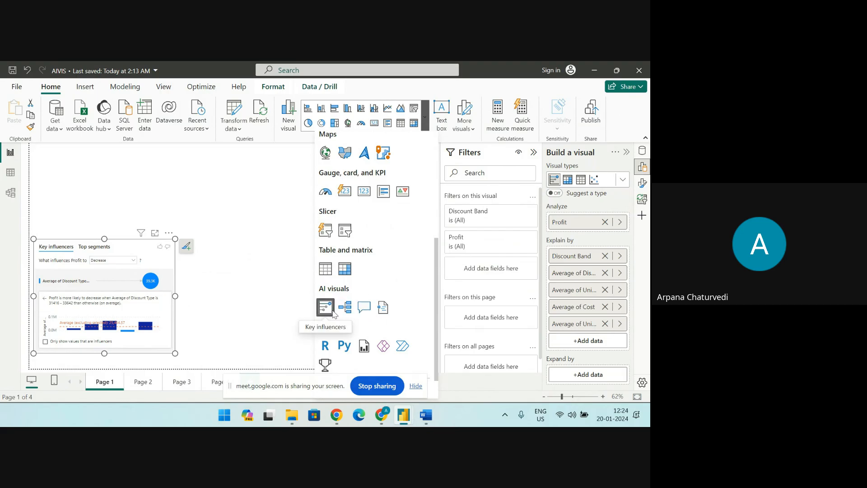
left_click(312, 301)
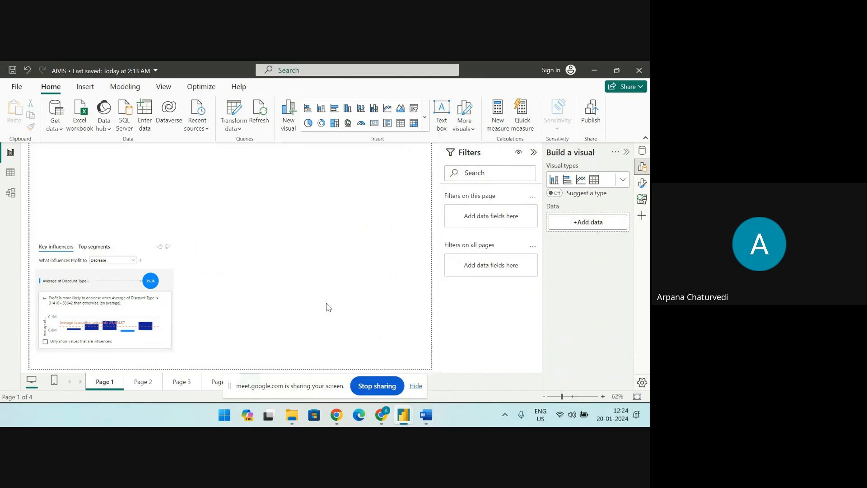
left_click(425, 129)
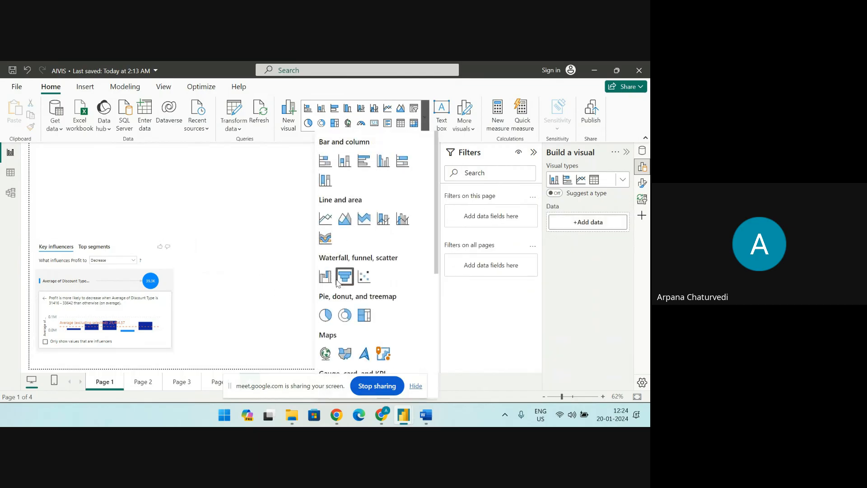
scroll(328, 337, "down", 3)
scroll(327, 337, "down", 2)
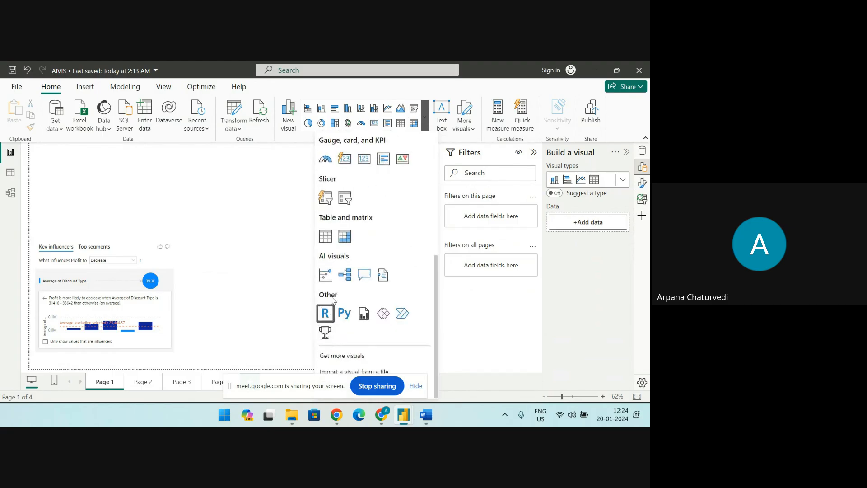
left_click(328, 280)
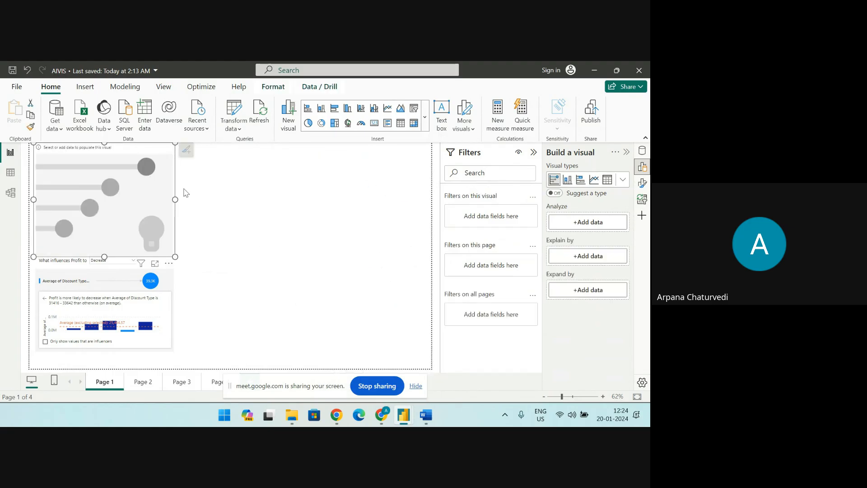
left_click_drag(128, 177, 315, 199)
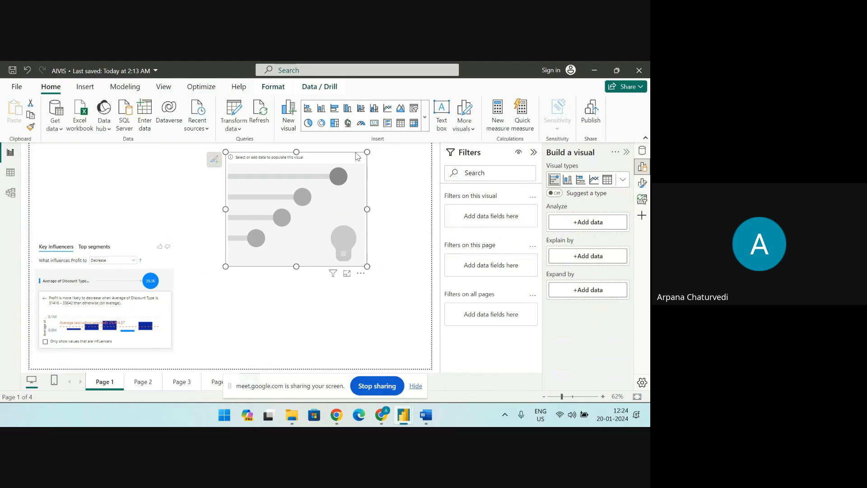
Remove the empty Key influencers visual and enlarge the existing profit one to fill most of the page
left_click(361, 273)
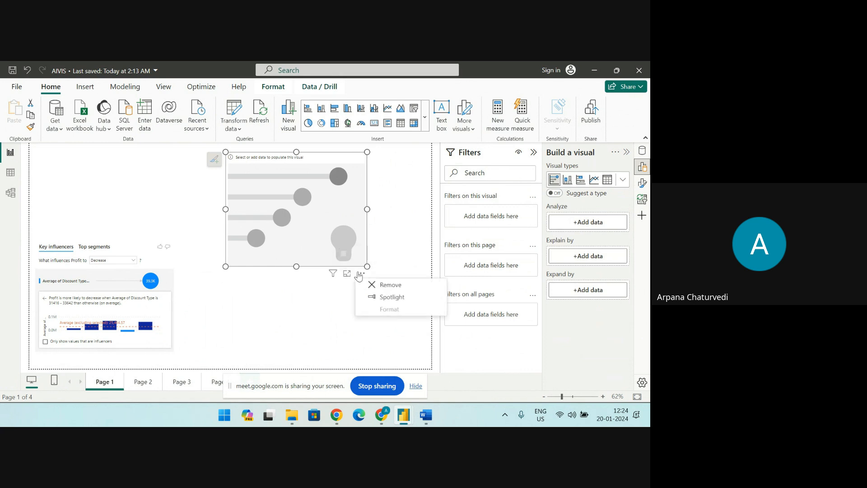
left_click(375, 284)
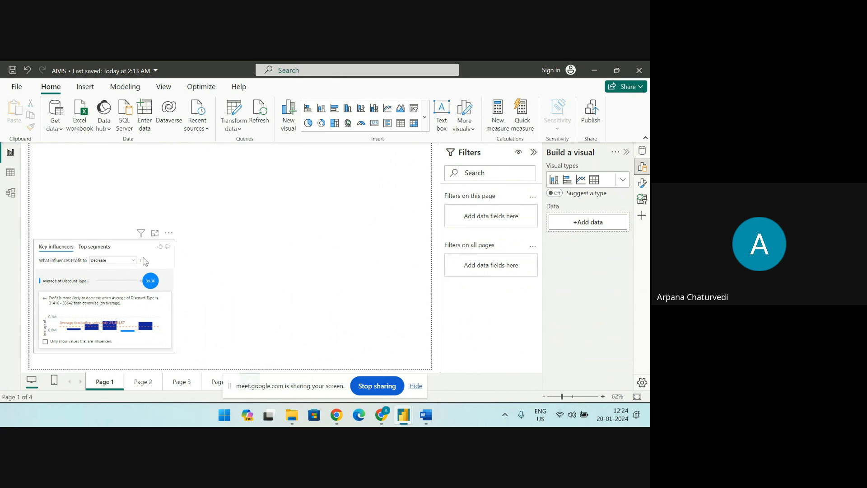
left_click_drag(142, 247, 187, 159)
left_click_drag(231, 266, 421, 357)
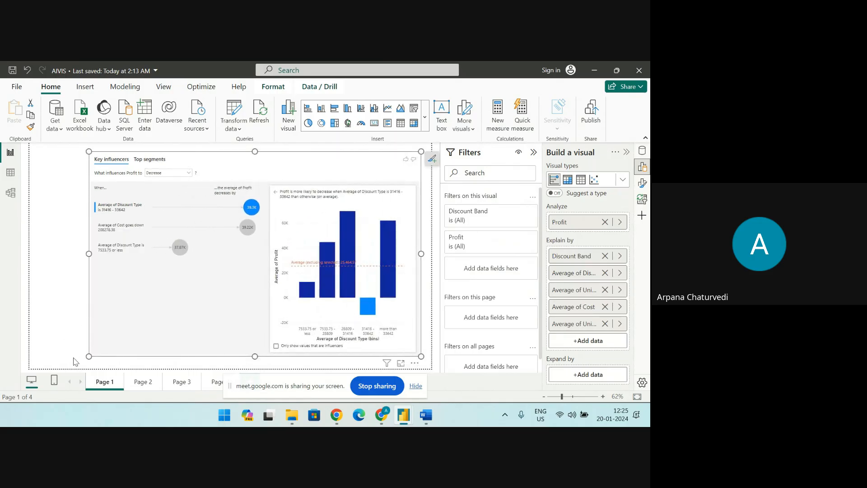
left_click_drag(89, 357, 35, 358)
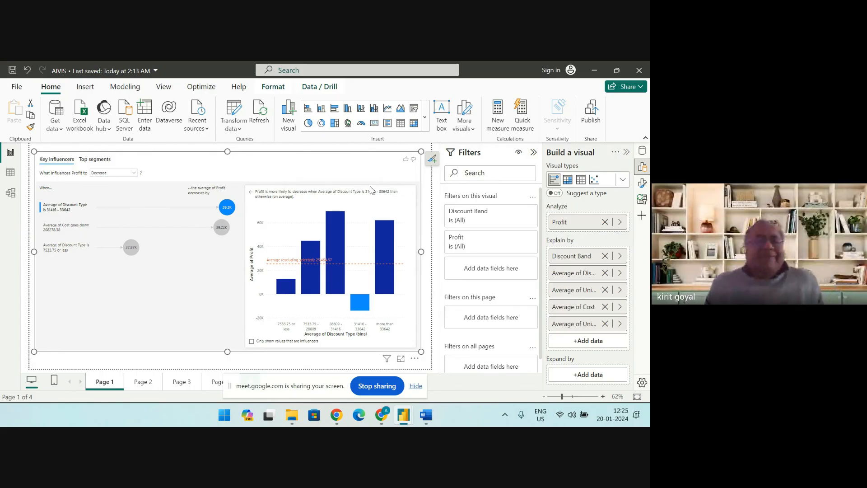
Switch to Google Classroom in Chrome and start a new material in the FPM 2023-2024 classwork
mouse_move(386, 418)
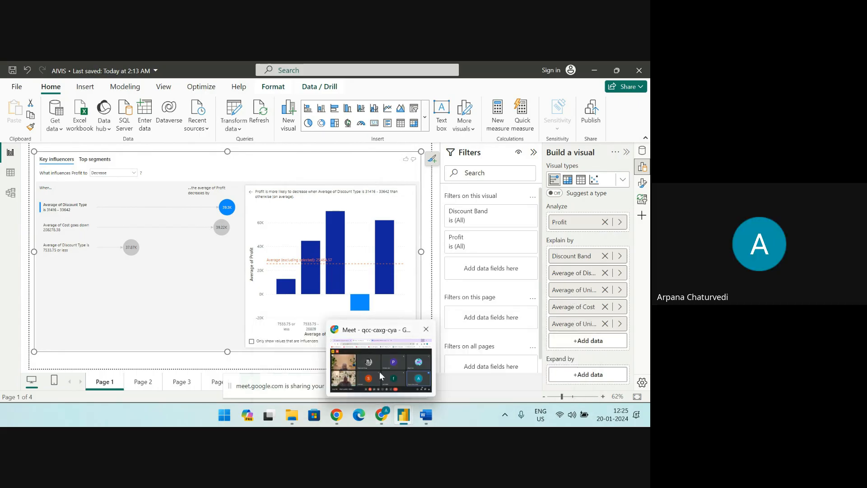
left_click(375, 333)
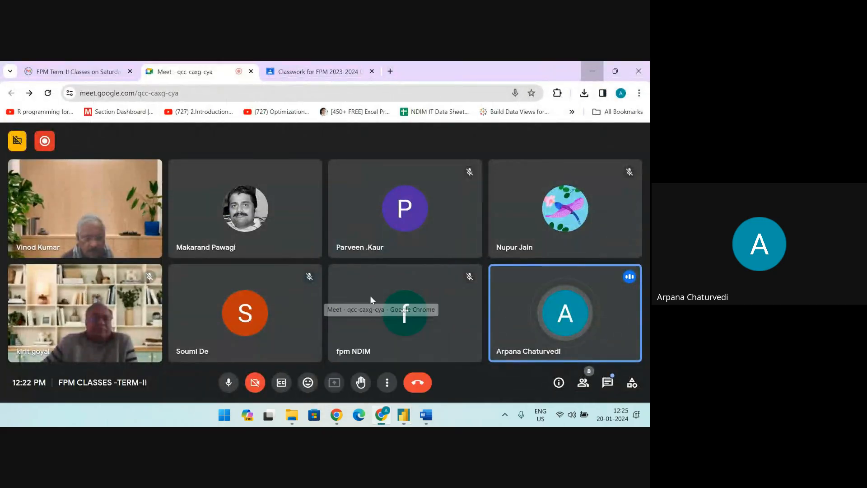
left_click(324, 73)
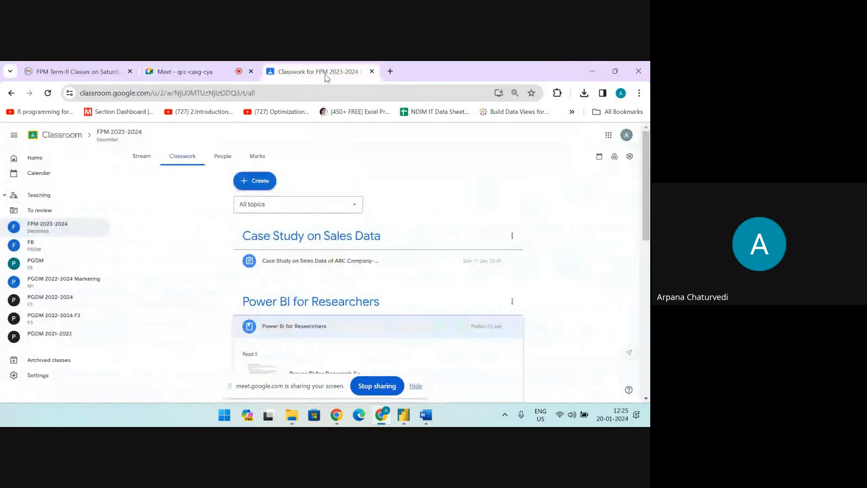
left_click(257, 182)
left_click(264, 207)
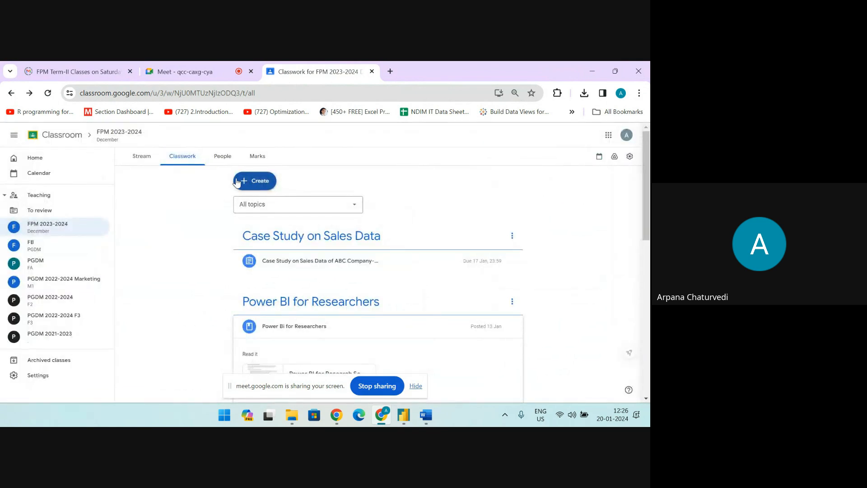
left_click(255, 180)
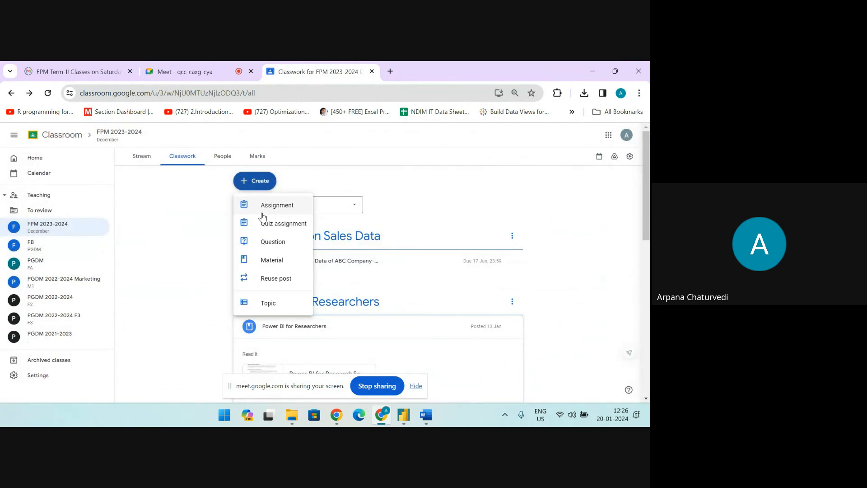
left_click(266, 260)
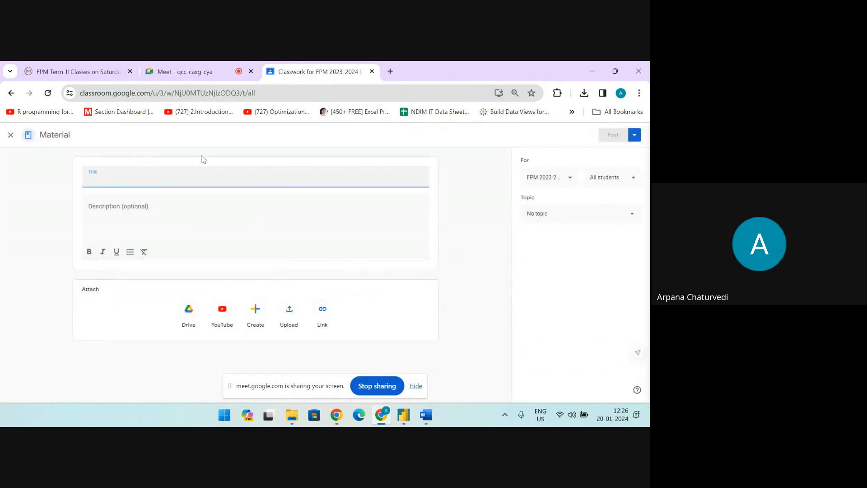
Title the material "AI VISUALS" and enter the description "TRY ALL 4 VISUALS"
type("ai visual")
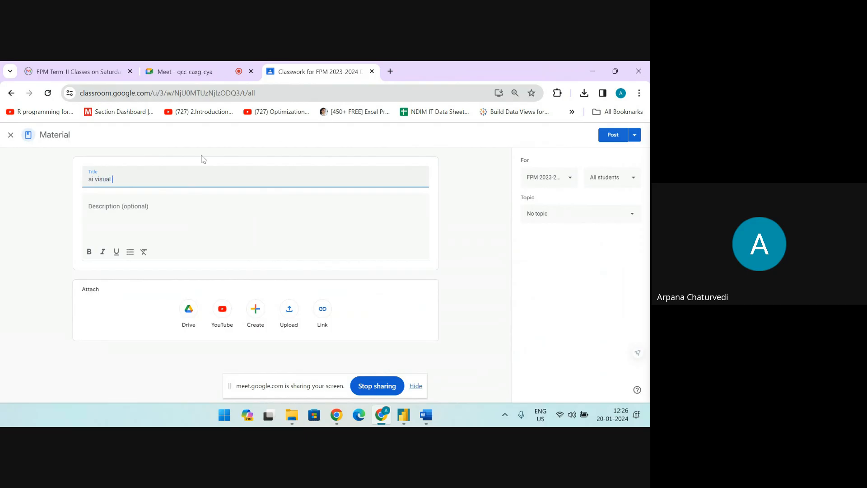
key("BackSpace")
key("BackSpace")
key("BackSpace")
key("BackSpace")
key("BackSpace")
key("BackSpace")
key("BackSpace")
key("BackSpace")
key("BackSpace")
type("A")
left_click(190, 202)
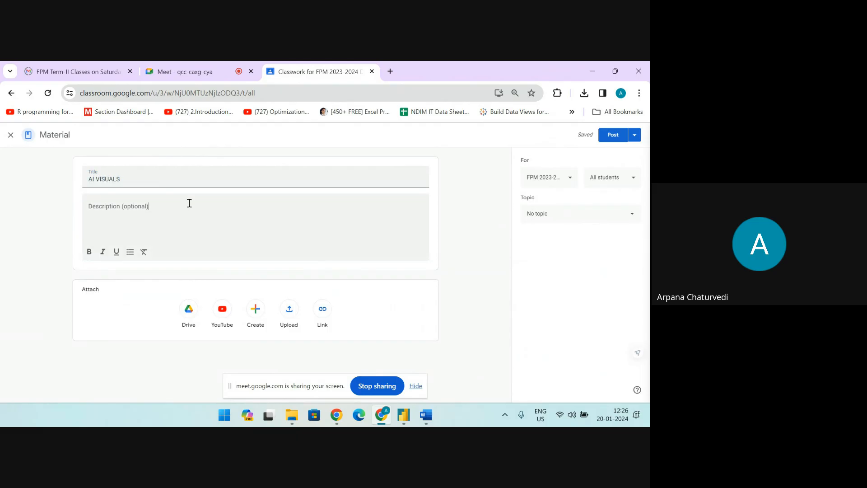
left_click(187, 207)
type("TRY")
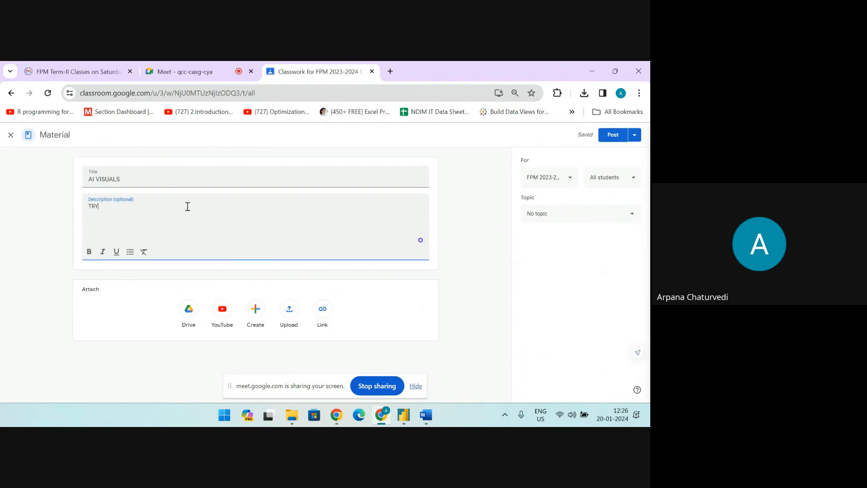
type(" ALL 4 VISUALS")
Upload Camera Sales.xlsx from the STATISTICS > AI IN POWER BI folder as the material's attachment
left_click(291, 319)
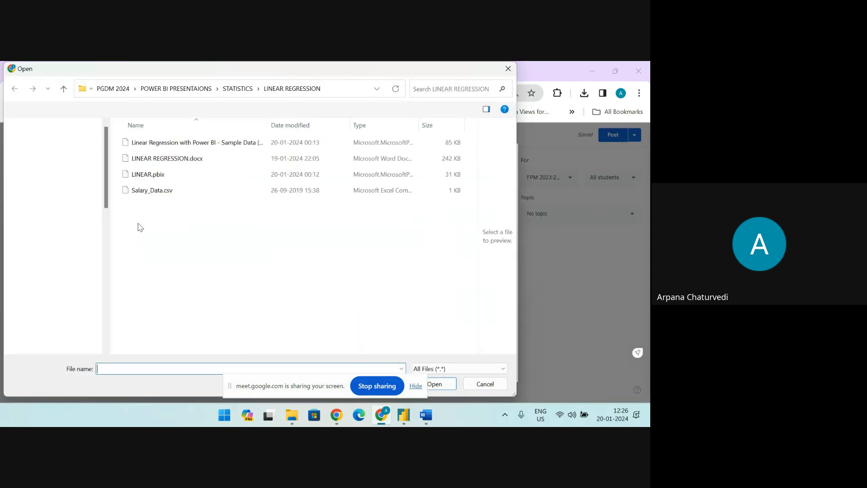
left_click(224, 94)
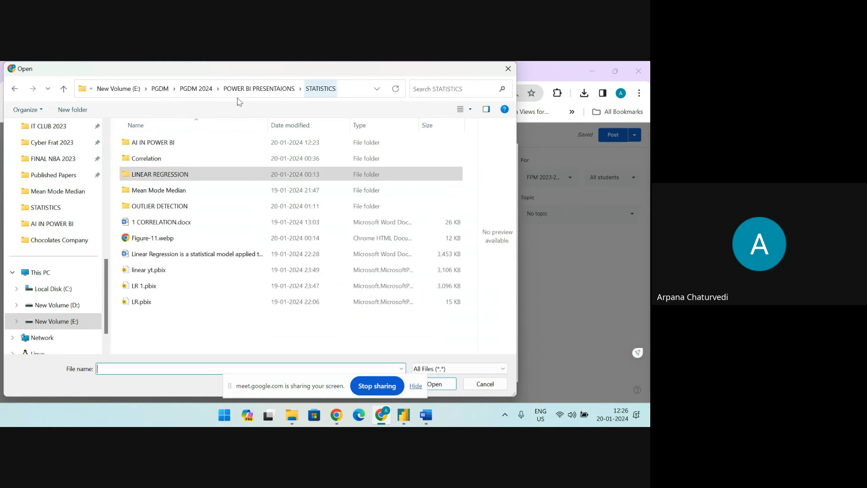
double_click(178, 142)
left_click(175, 160)
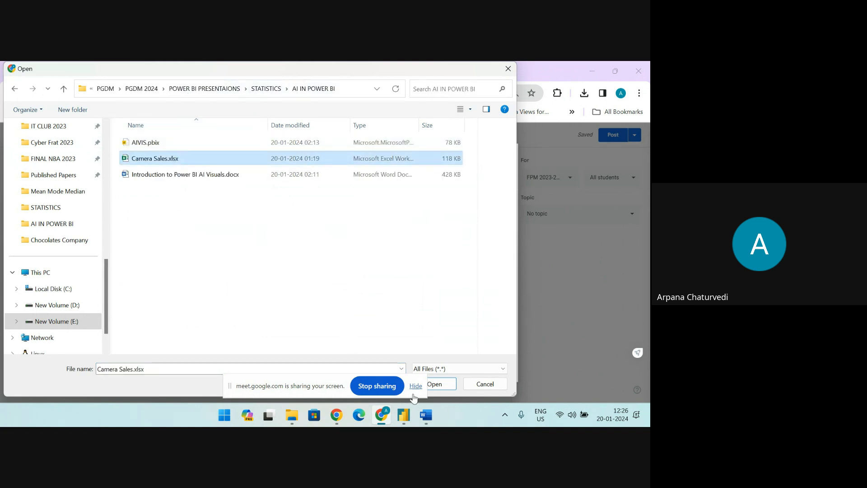
left_click(435, 384)
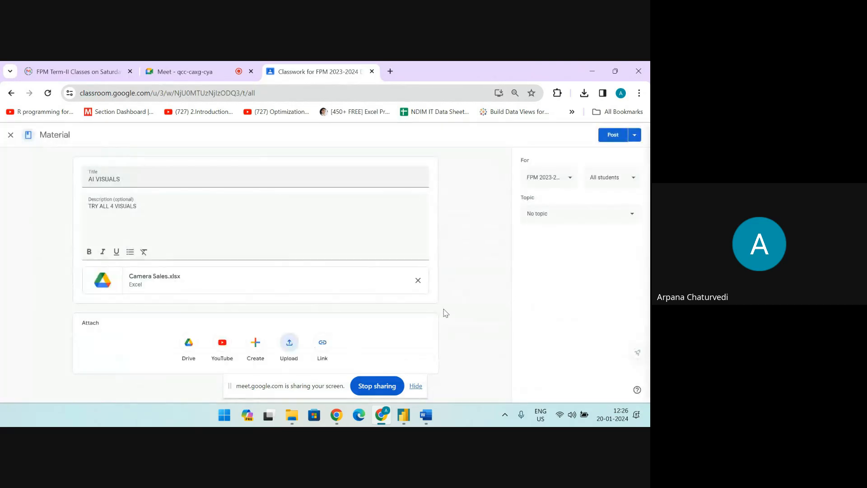
Assign the material to a new topic named "AI VISUALS" and post it to the class
left_click(554, 217)
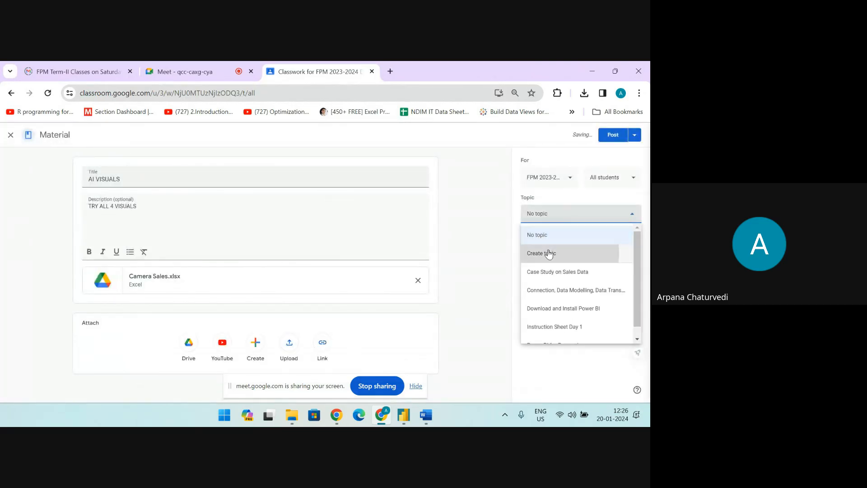
left_click(544, 254)
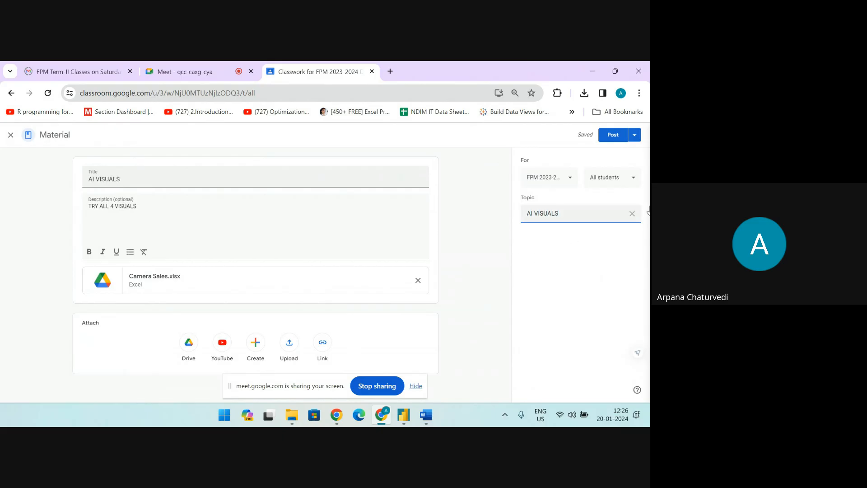
left_click(613, 135)
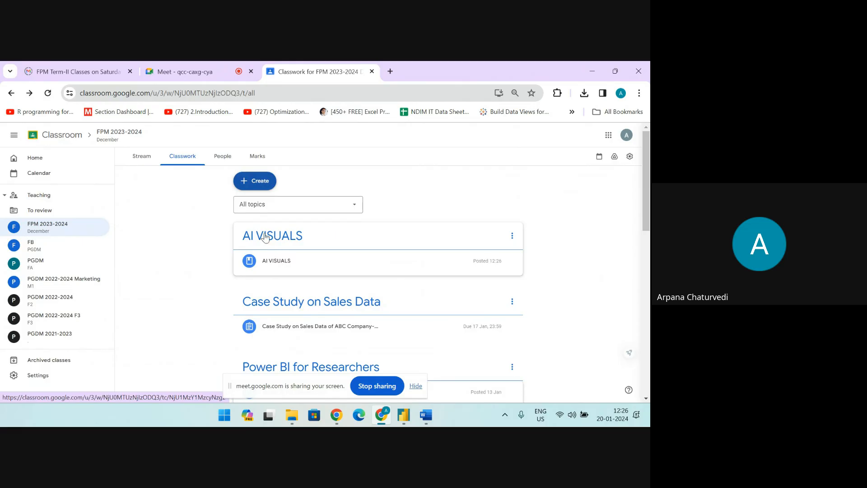
left_click(275, 265)
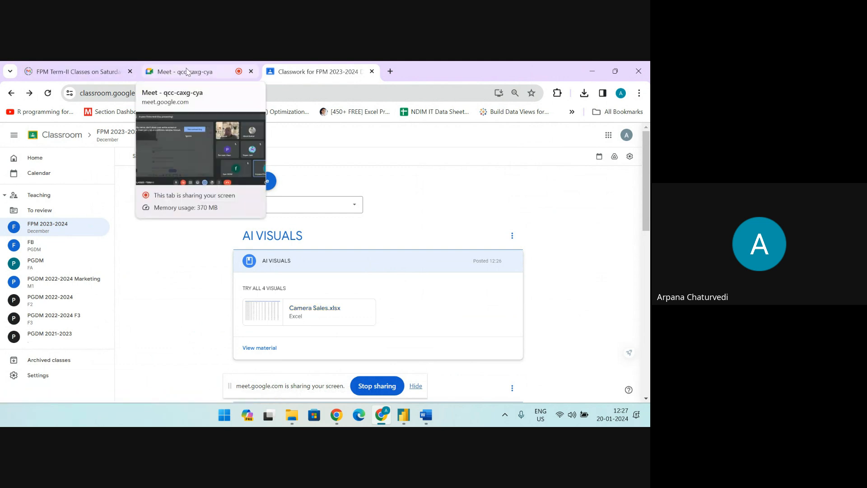
left_click(390, 72)
mouse_move(403, 414)
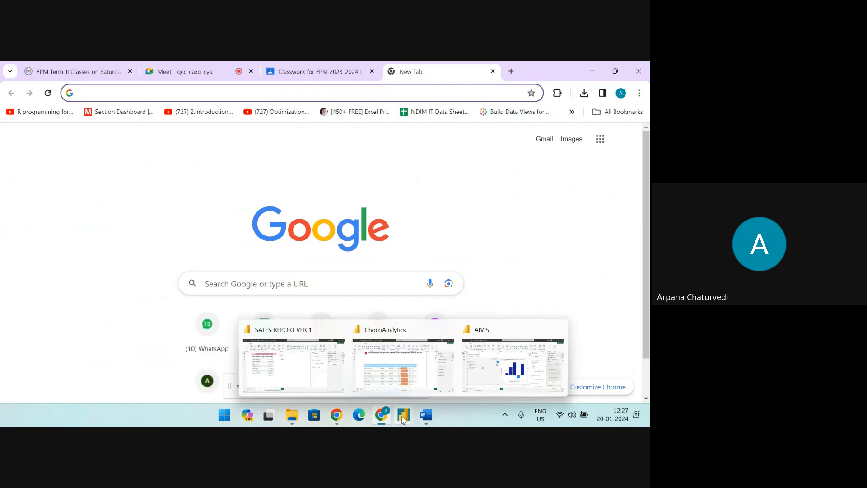
left_click(406, 334)
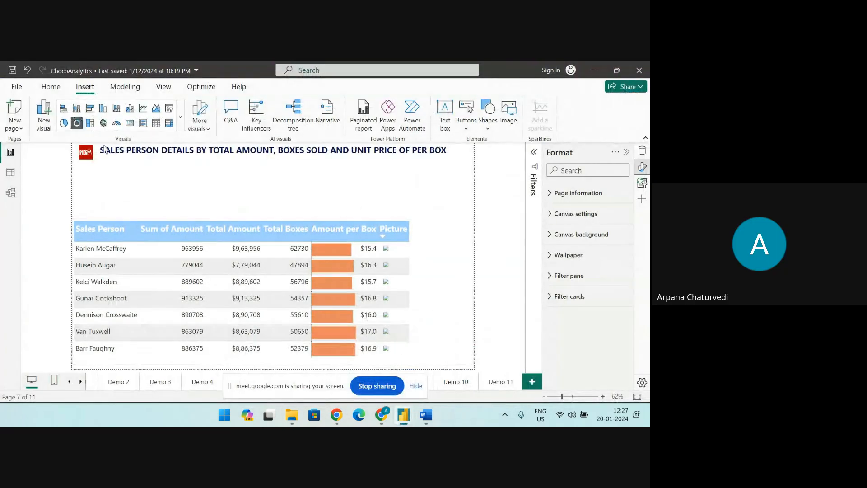
left_click(17, 87)
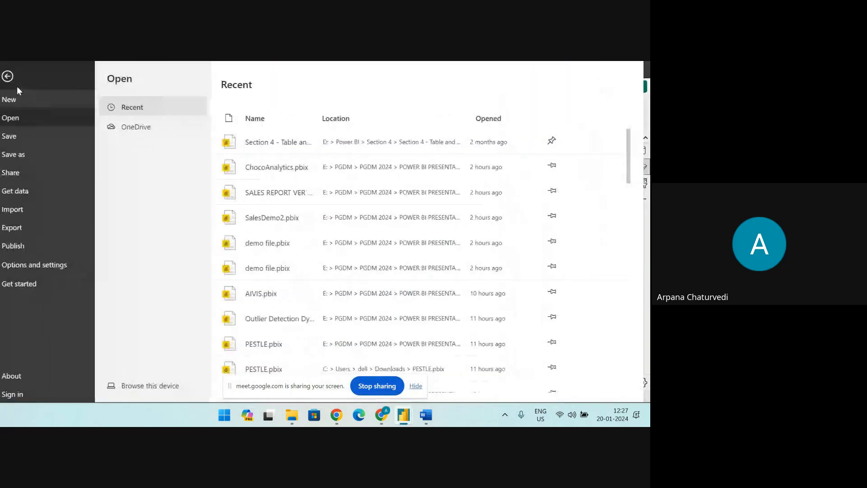
left_click(14, 76)
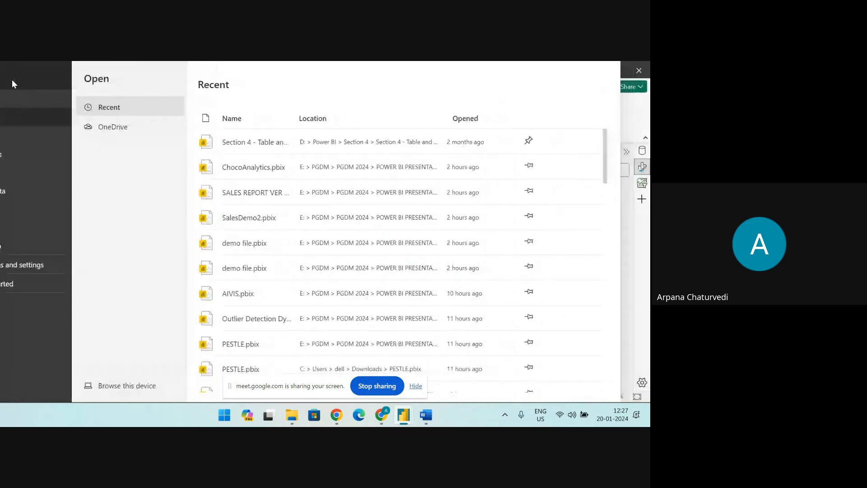
left_click(291, 414)
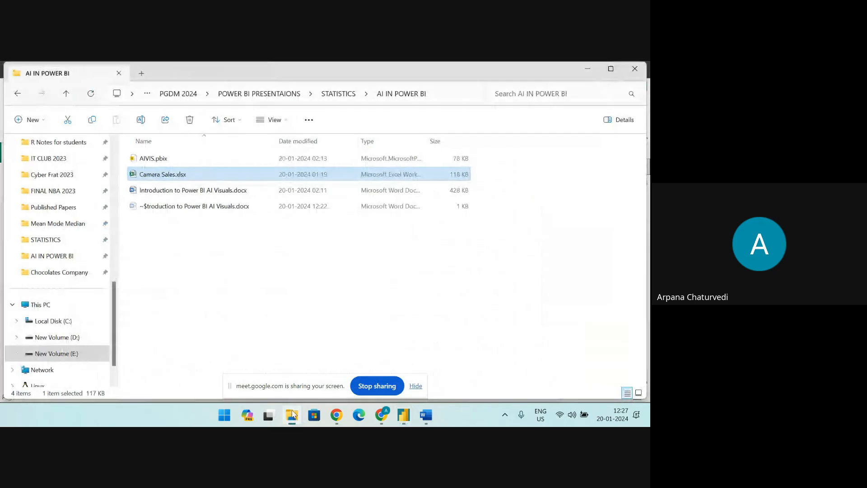
left_click(347, 95)
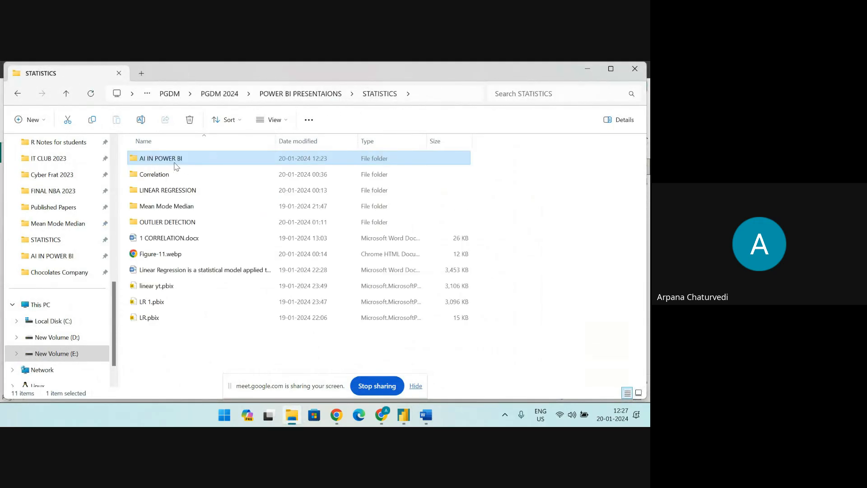
double_click(175, 161)
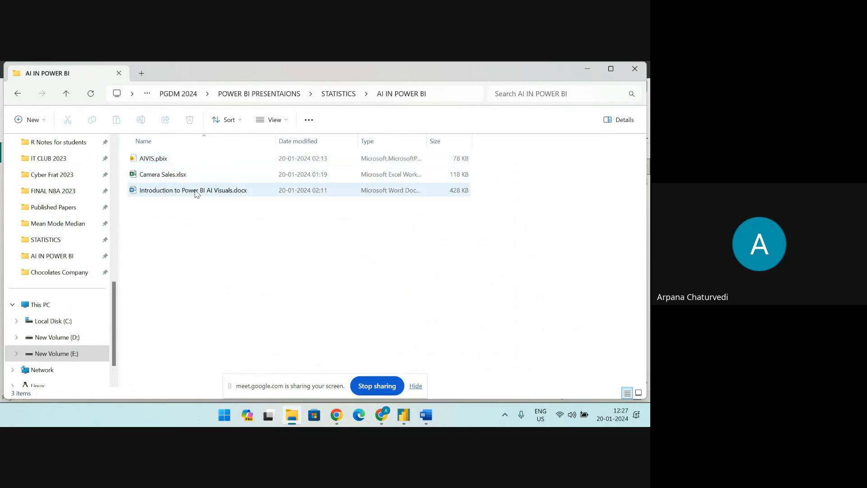
left_click(327, 92)
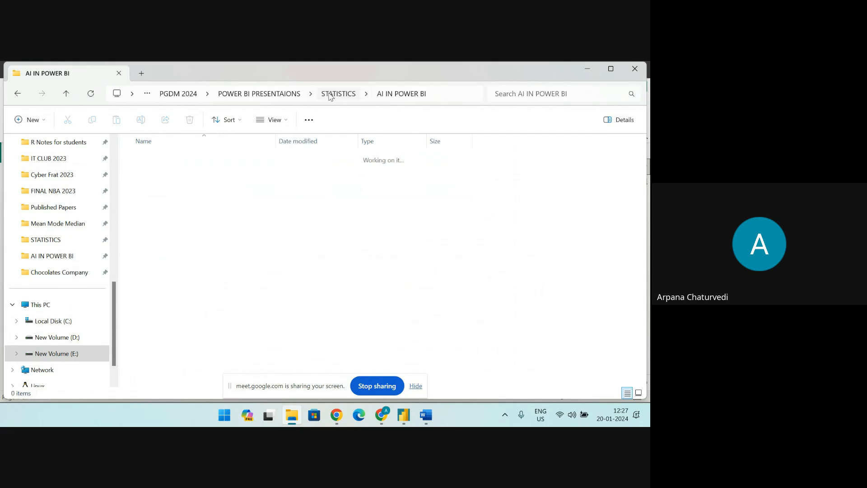
Close the SALES REPORT VER 1 and ChocoAnalytics reports in Power BI Desktop without saving their changes
mouse_move(407, 421)
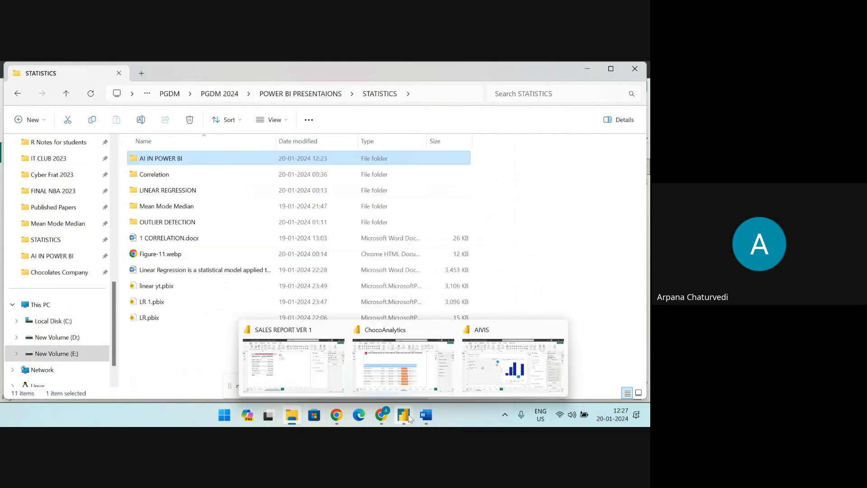
left_click(285, 334)
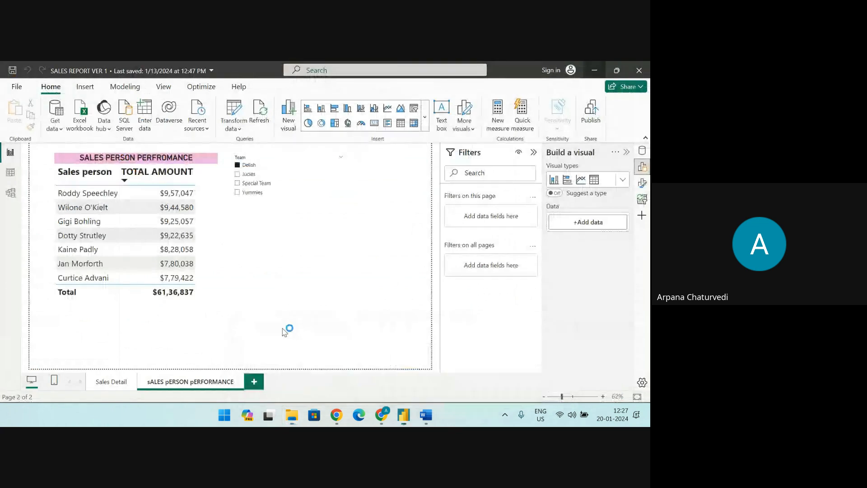
left_click(639, 70)
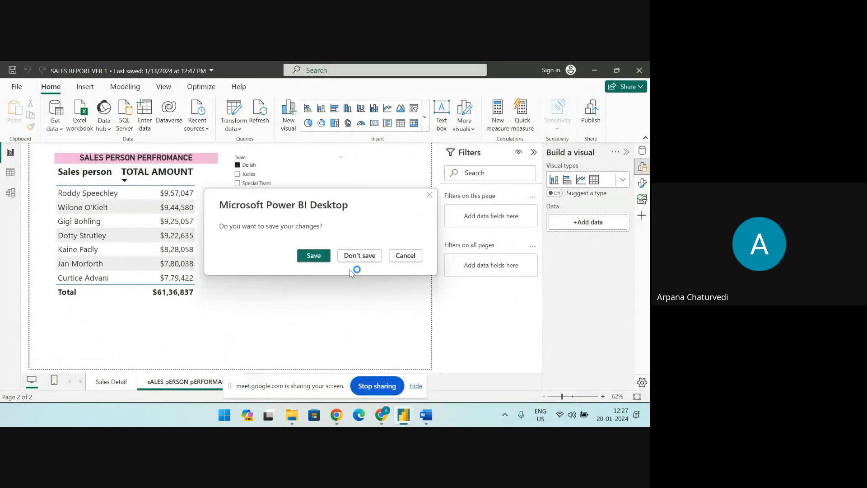
left_click(359, 255)
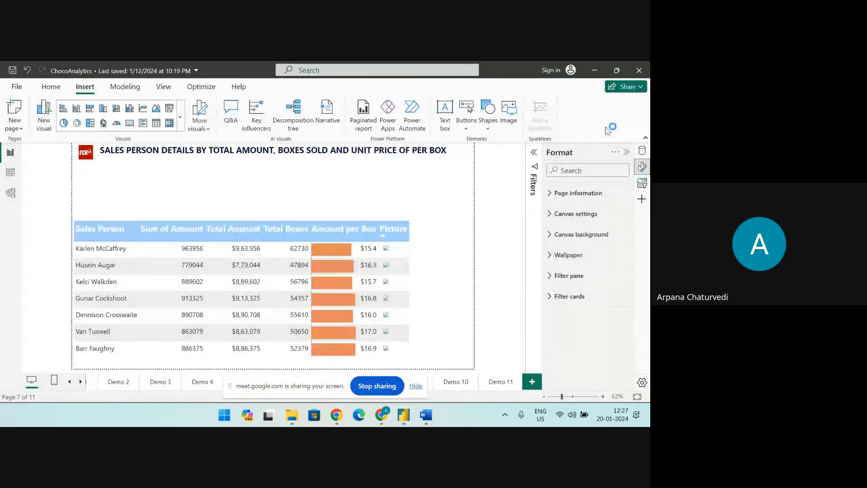
left_click(639, 70)
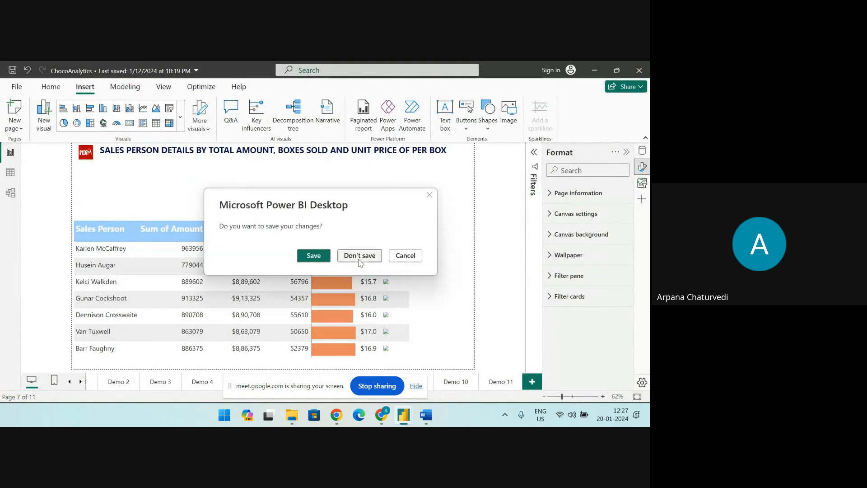
left_click(360, 258)
Switch to the AIVIS report, create a new blank report from it, dismiss the start screen and show the report's data fields
mouse_move(407, 418)
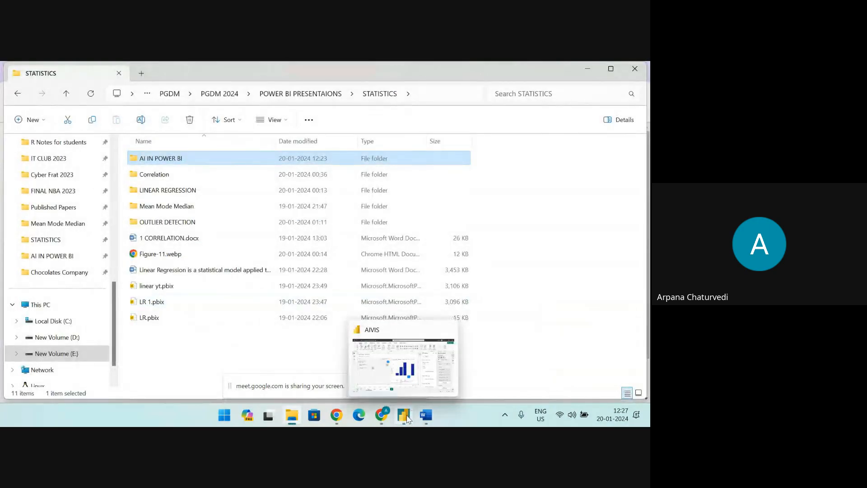
left_click(399, 333)
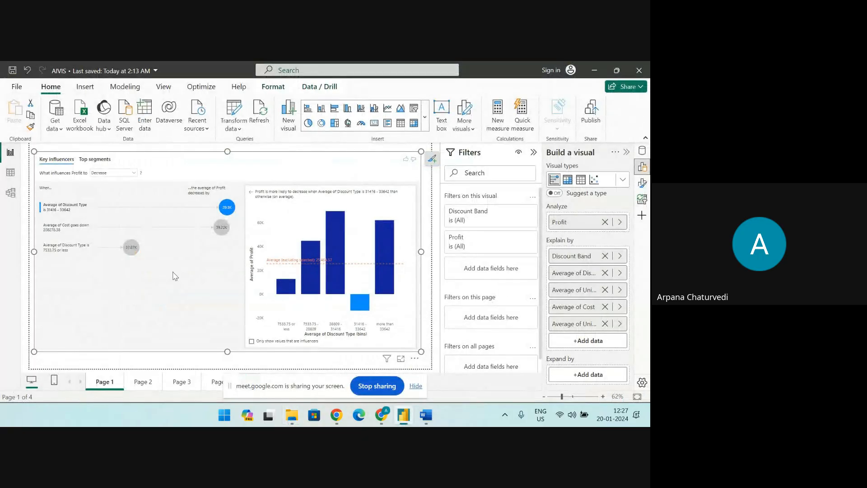
left_click(19, 92)
left_click(18, 101)
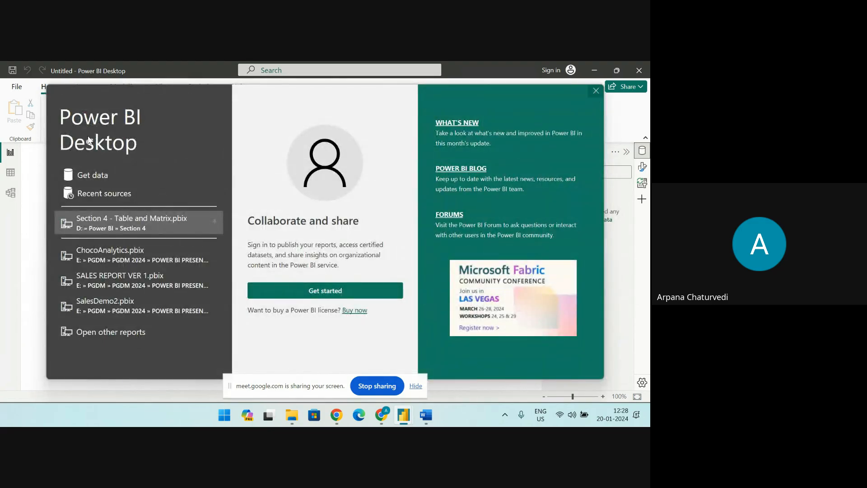
left_click(596, 91)
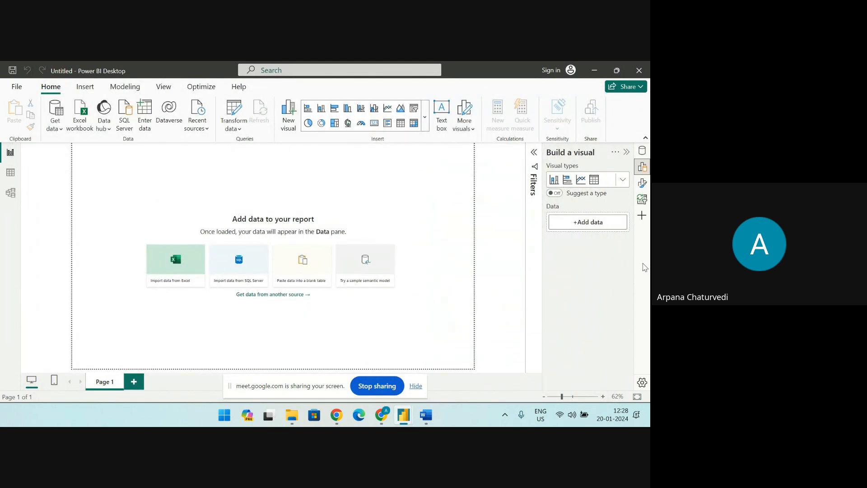
left_click(642, 150)
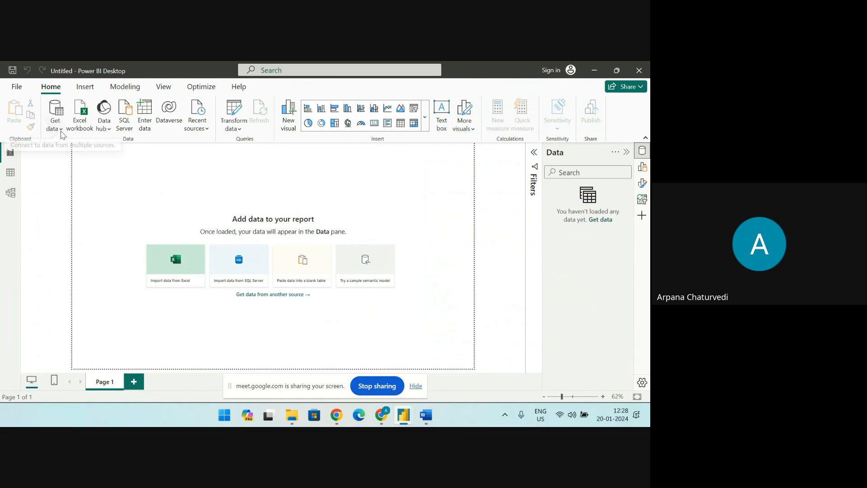
Connect to the Excel workbook Camera Sales.xlsx in POWER BI PRESENTAIONS > STATISTICS > AI IN POWER BI as the report's data source
left_click(52, 126)
left_click(68, 164)
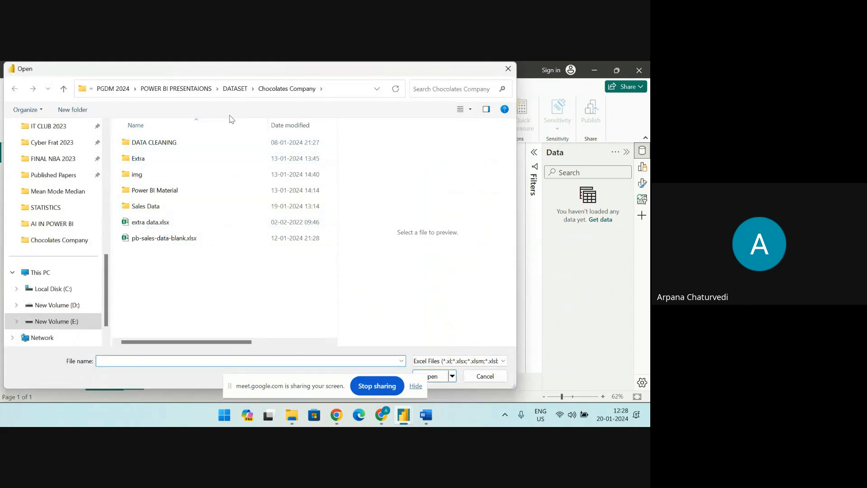
left_click(235, 88)
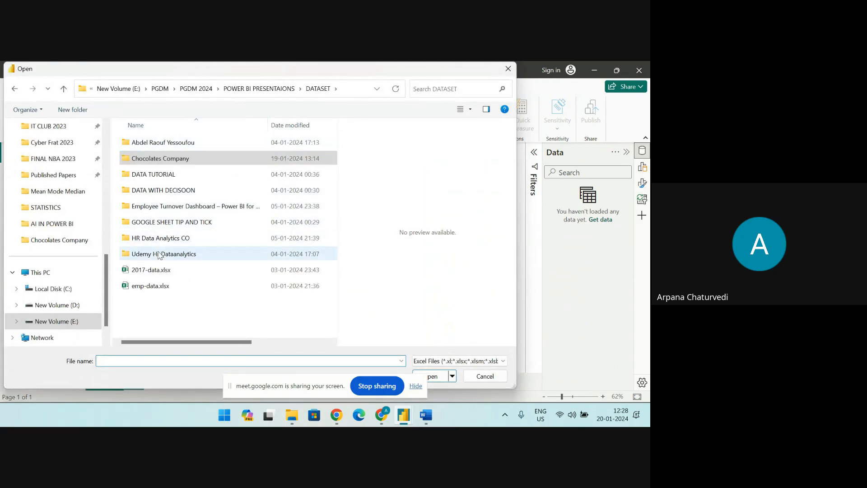
left_click(253, 88)
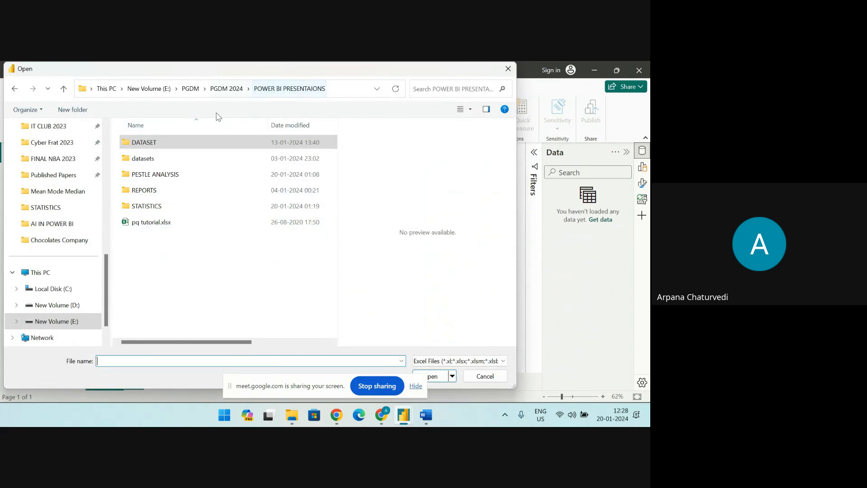
double_click(147, 206)
left_click(155, 148)
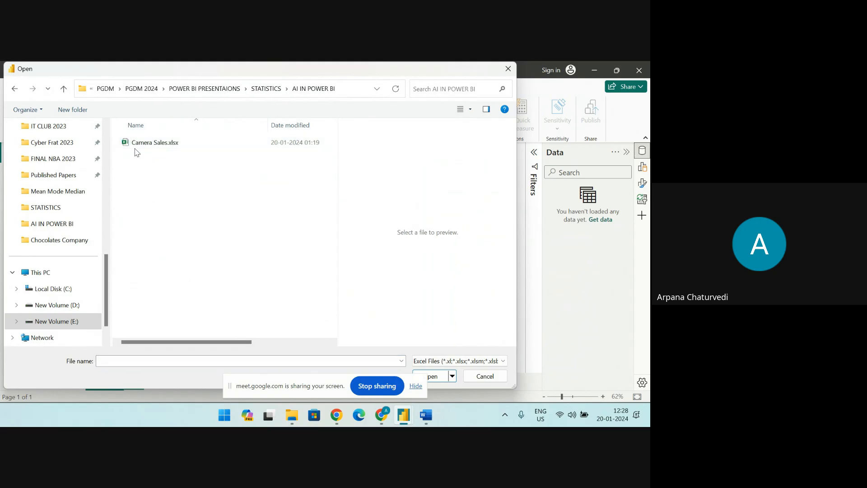
left_click(444, 376)
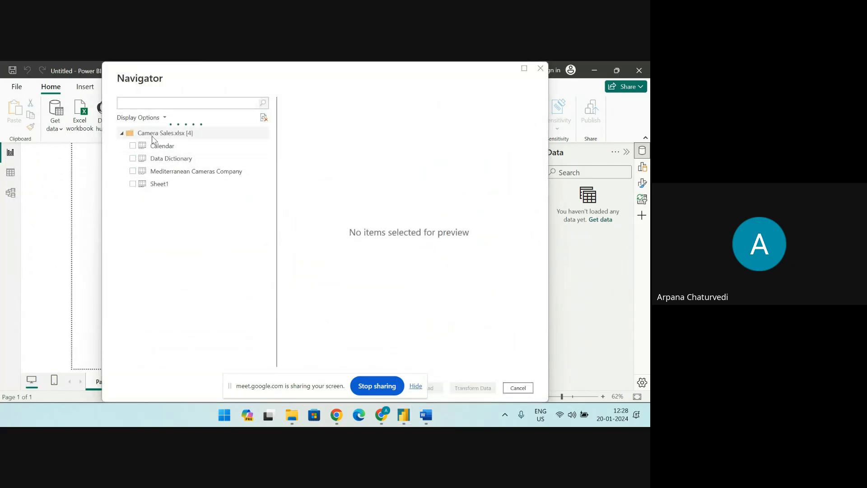
Open the Mediterranean Cameras Company sheet for transformation in Power Query Editor and use its first row as headers
left_click(133, 171)
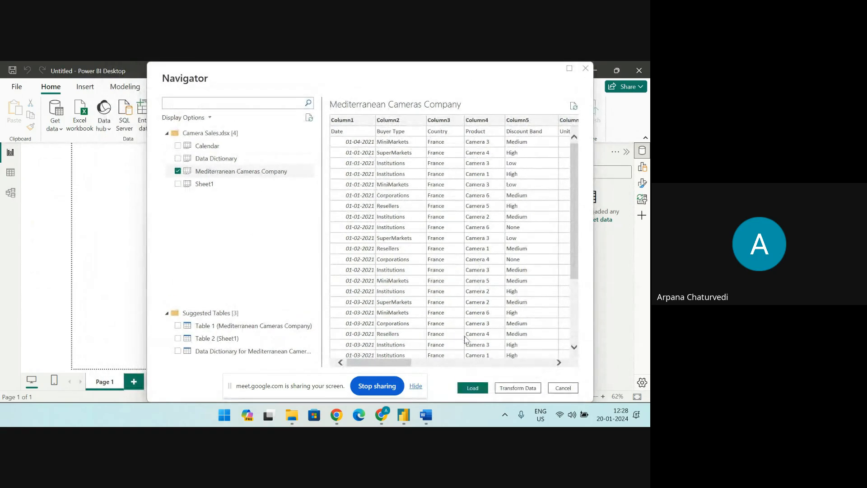
left_click(518, 388)
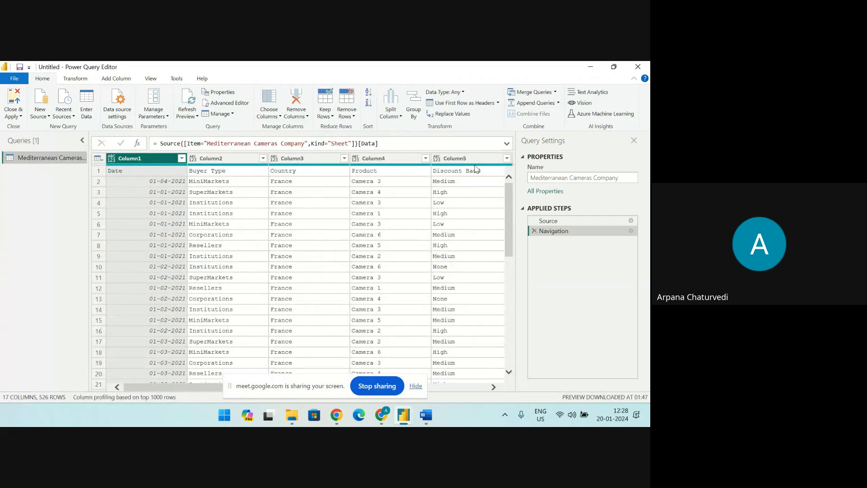
left_click(108, 172)
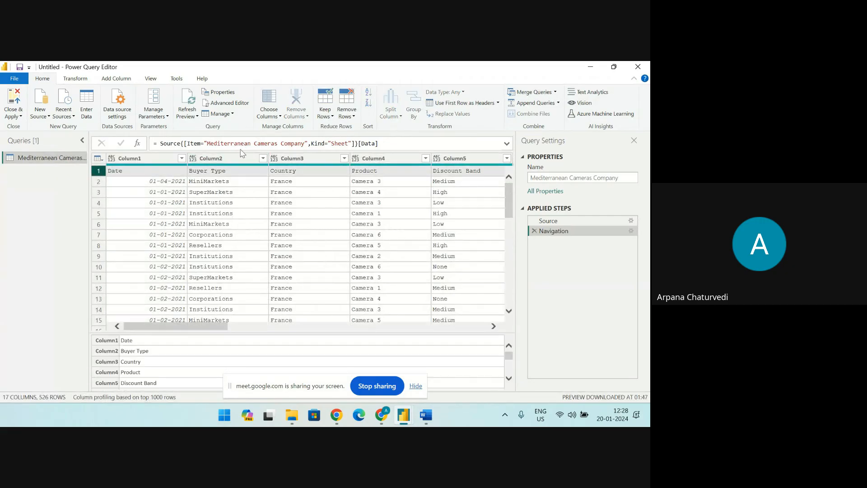
left_click(473, 107)
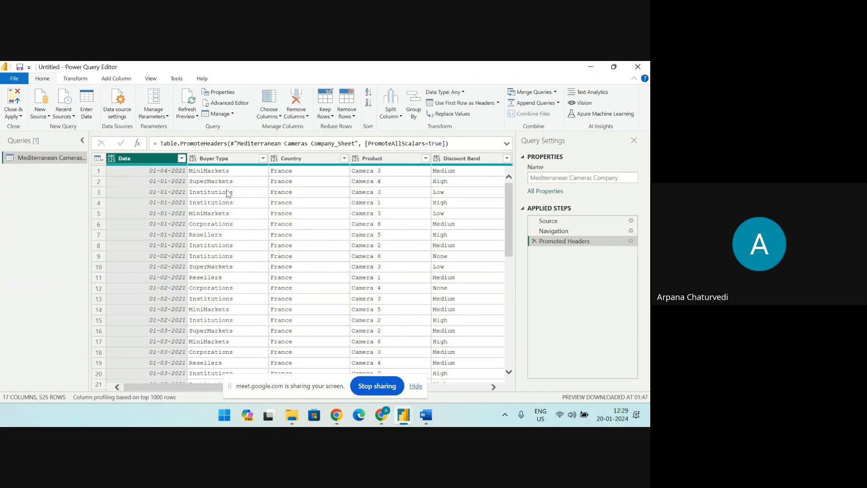
Set the data type of the Date column to Date and of the Units Sold column to Decimal Number
left_click(111, 158)
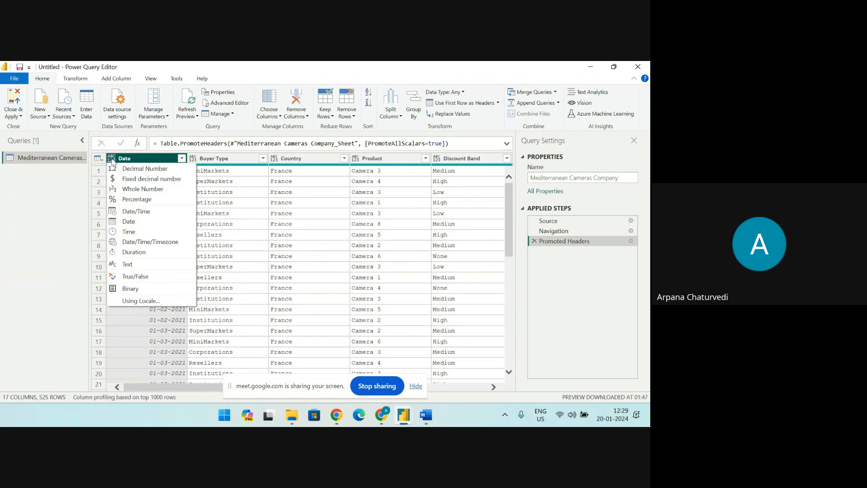
left_click(128, 221)
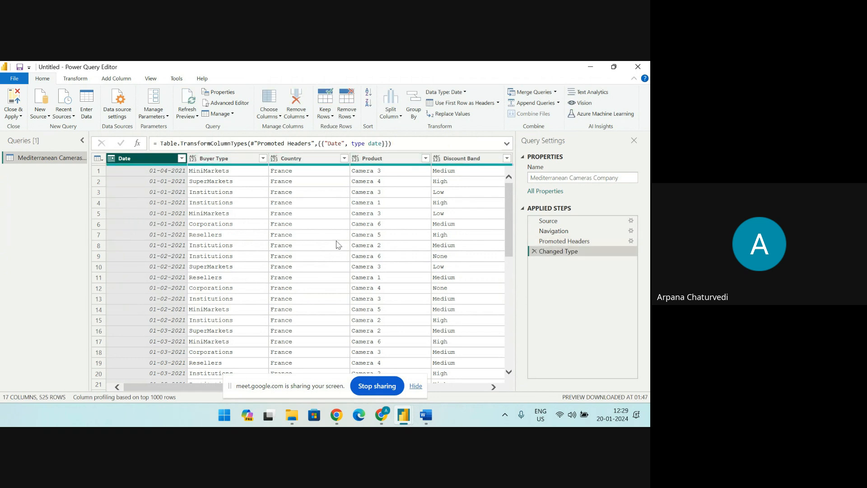
left_click_drag(194, 387, 271, 390)
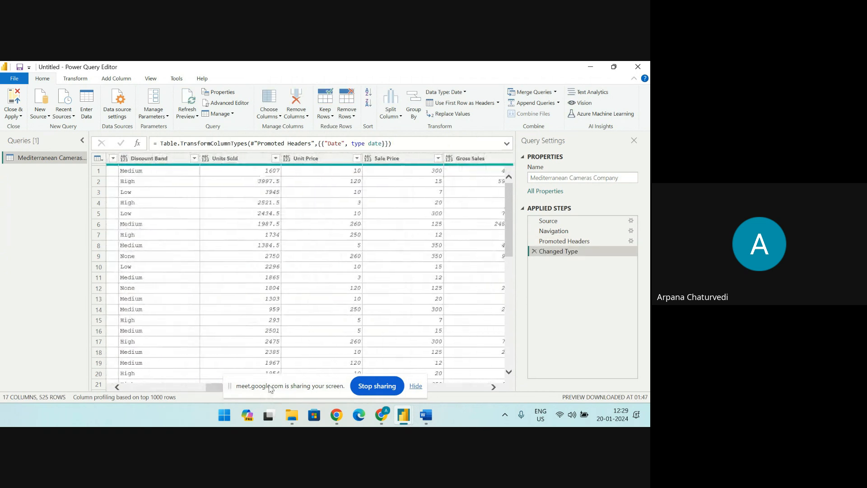
left_click(207, 159)
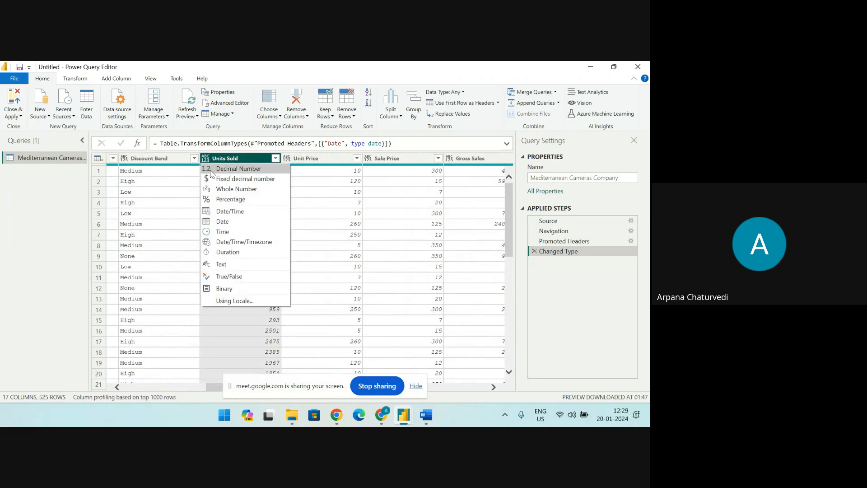
left_click(212, 171)
Set the data type of the Unit Price and Sale Price columns to Whole Number
left_click(287, 161)
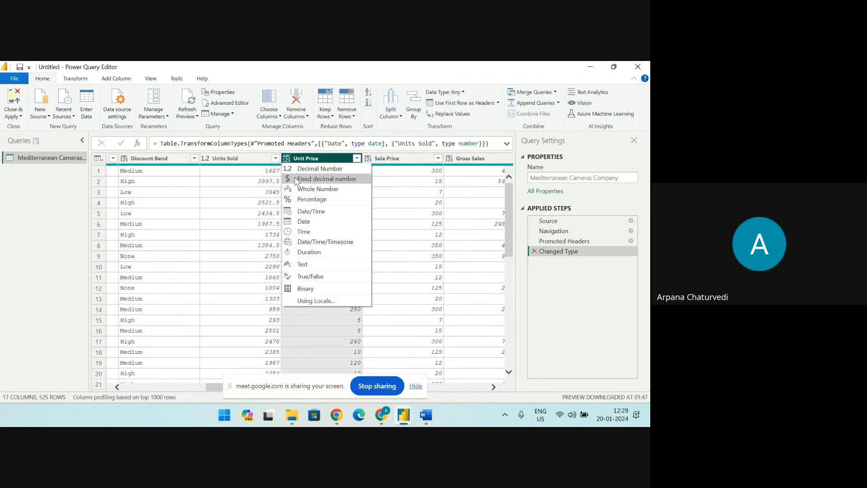
left_click(300, 192)
left_click(369, 160)
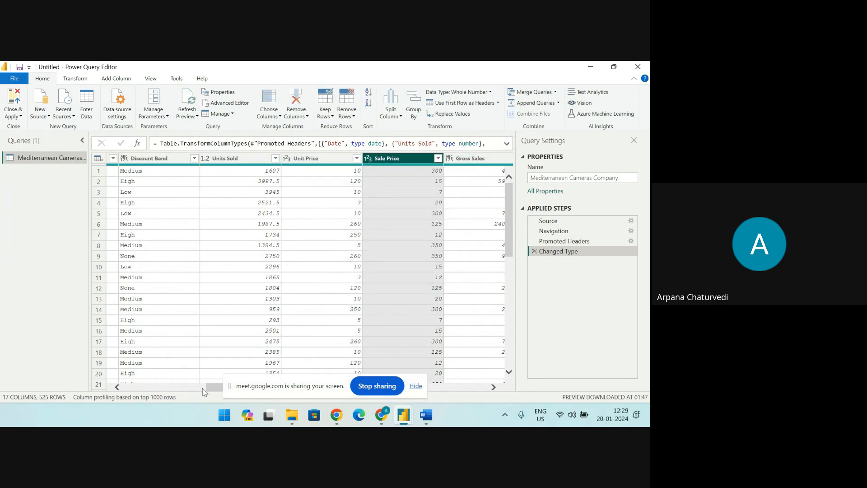
Set the data type of the Gross Sales column to Decimal Number
left_click_drag(207, 389, 250, 387)
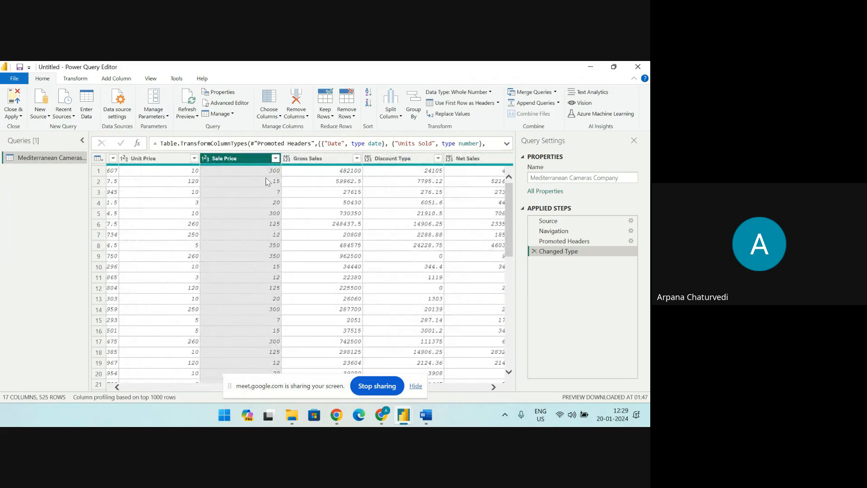
left_click(286, 159)
left_click(309, 171)
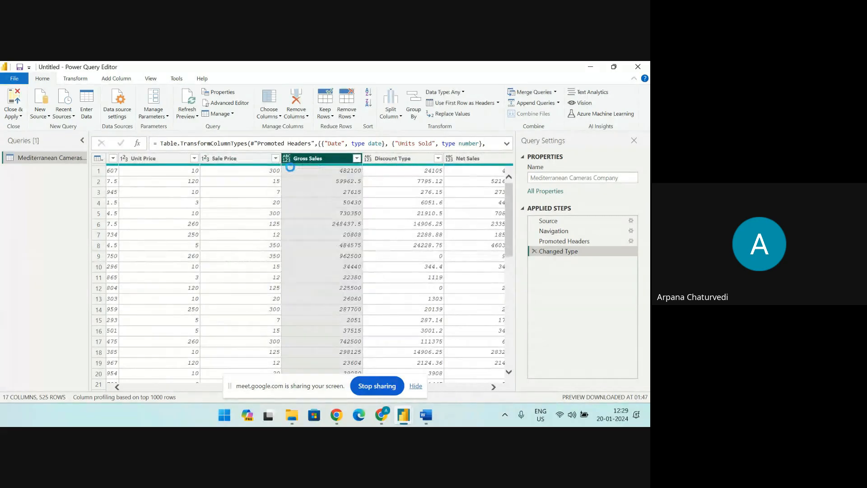
Set the data type of the Discount Type and Net Sales columns to Decimal Number
left_click(366, 162)
left_click(390, 171)
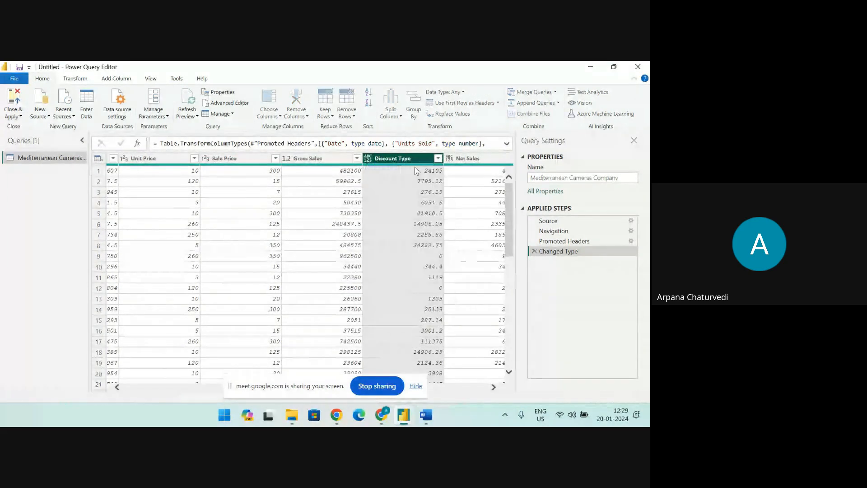
left_click(449, 159)
left_click(428, 159)
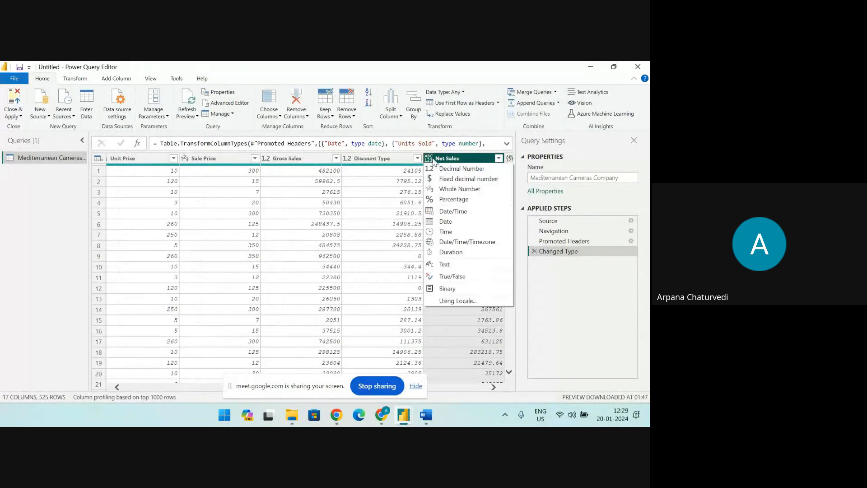
left_click(456, 169)
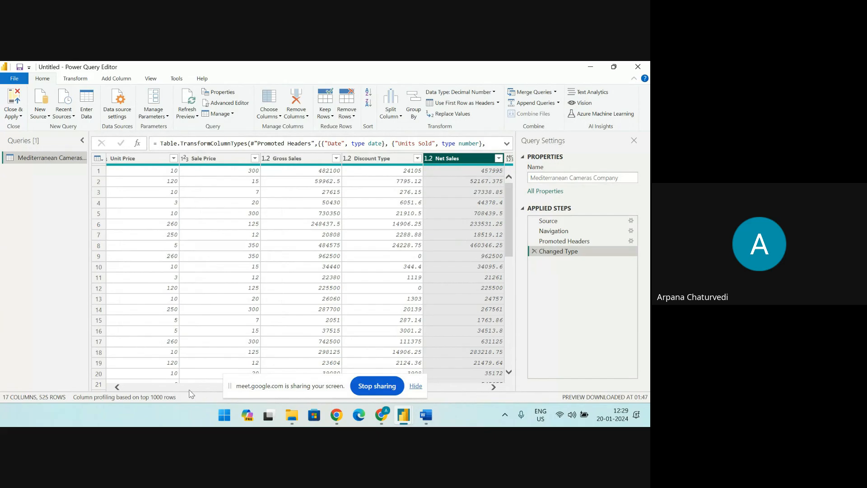
Set the data type of the Cost column to Whole Number and of the Profit column to Decimal Number
left_click(493, 387)
left_click(493, 387)
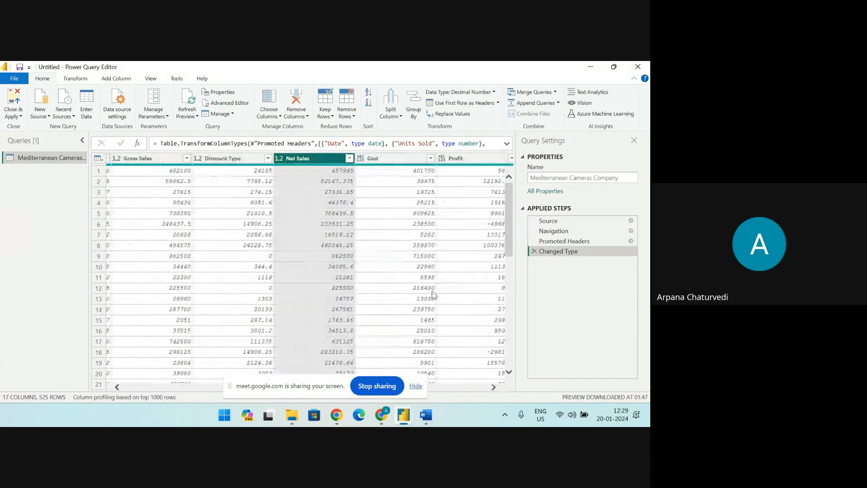
left_click(360, 159)
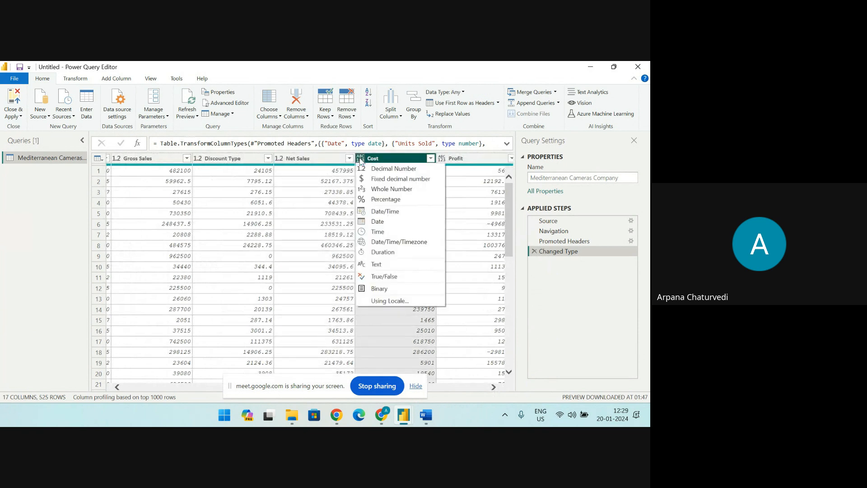
left_click(375, 188)
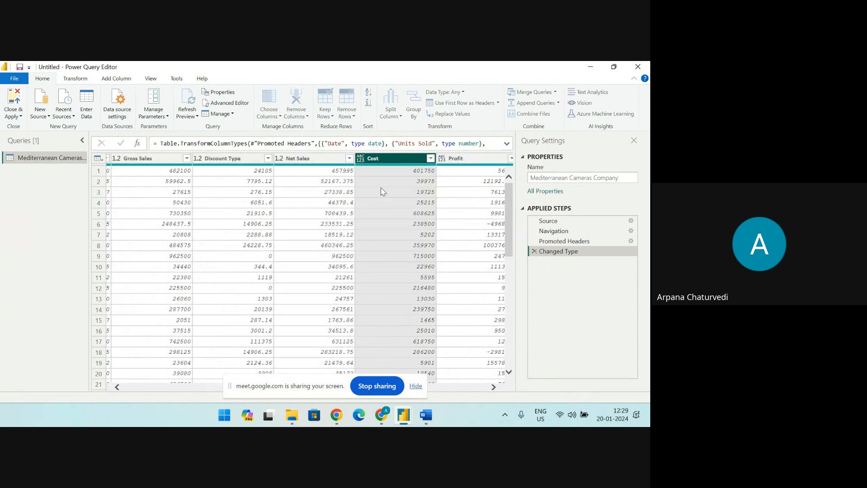
left_click(494, 387)
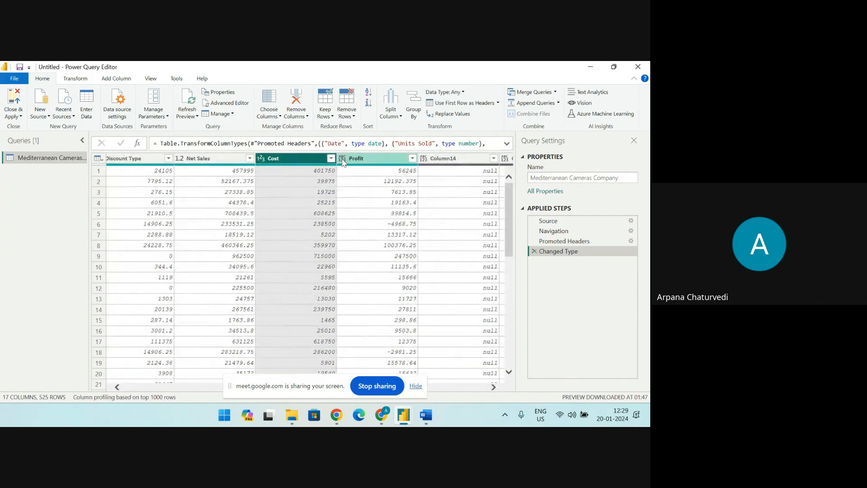
left_click(342, 158)
left_click(351, 169)
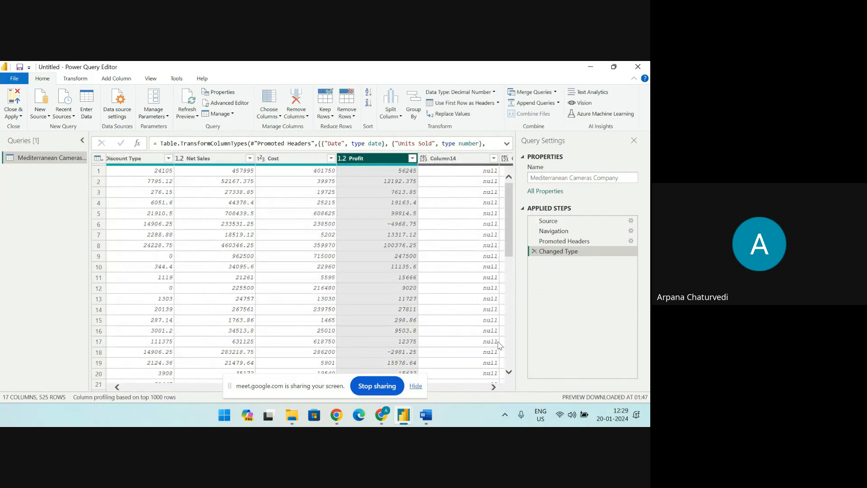
Remove the empty columns Column14, Column15, Column16 and Column17 from the query
left_click(494, 387)
left_click(493, 387)
left_click(493, 387)
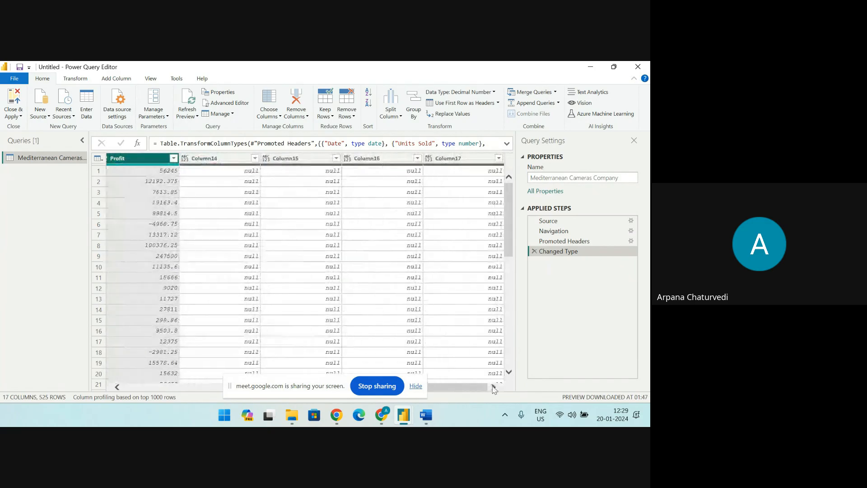
left_click(234, 161)
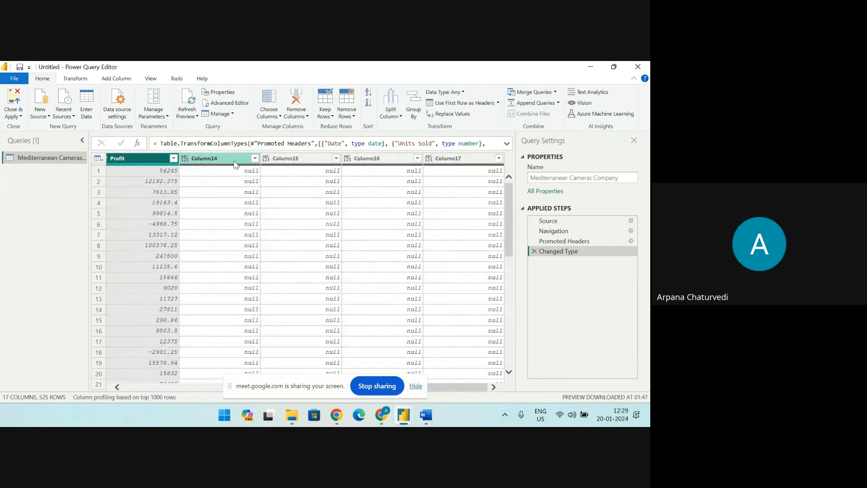
left_click(280, 160, "ctrl")
left_click(360, 161, "ctrl")
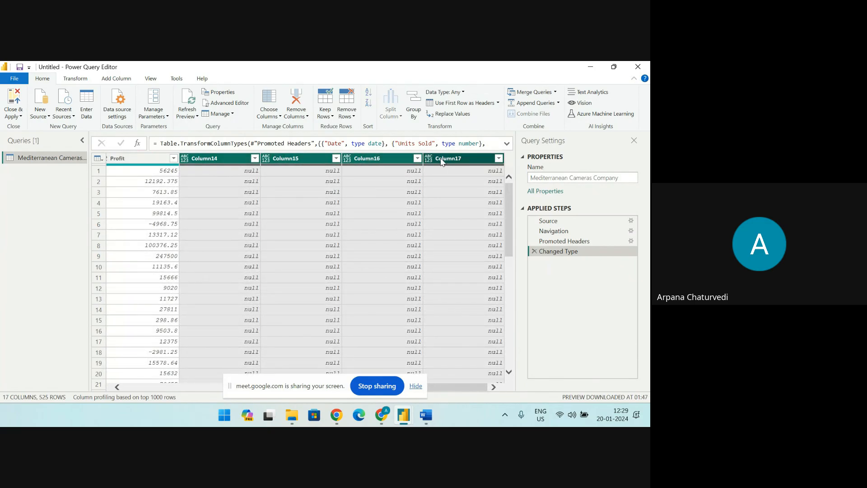
left_click(444, 162, "ctrl")
left_click(303, 116)
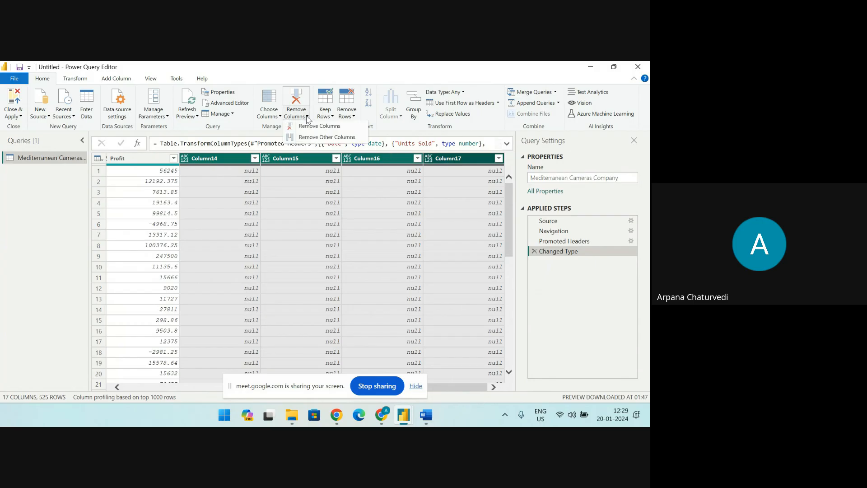
left_click(312, 127)
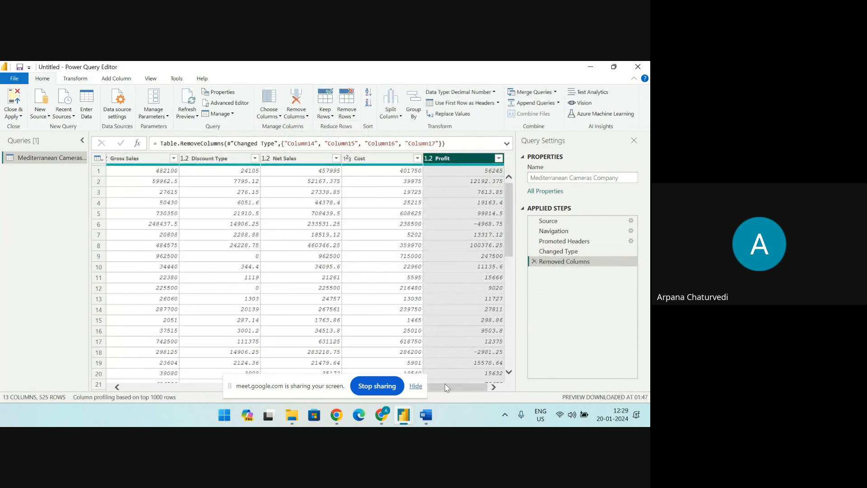
Search the Date column's filter values for NULL and BLANK, and leave the filter without applying it
left_click_drag(436, 390, 189, 389)
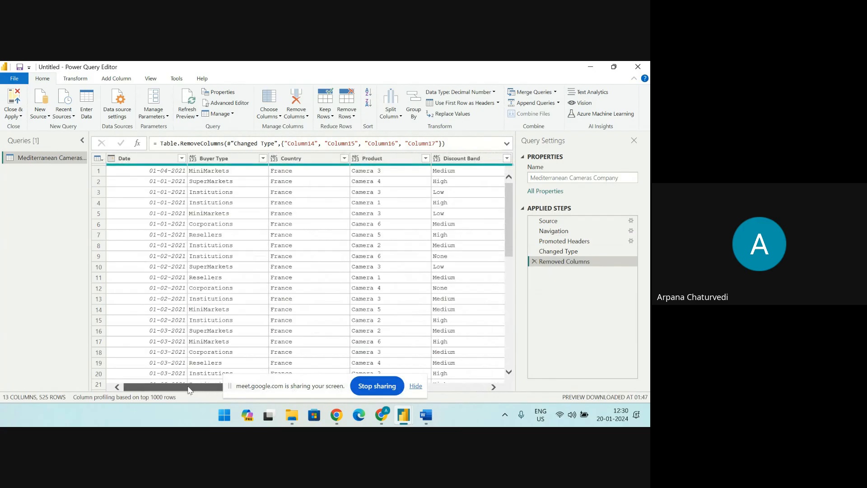
left_click(181, 158)
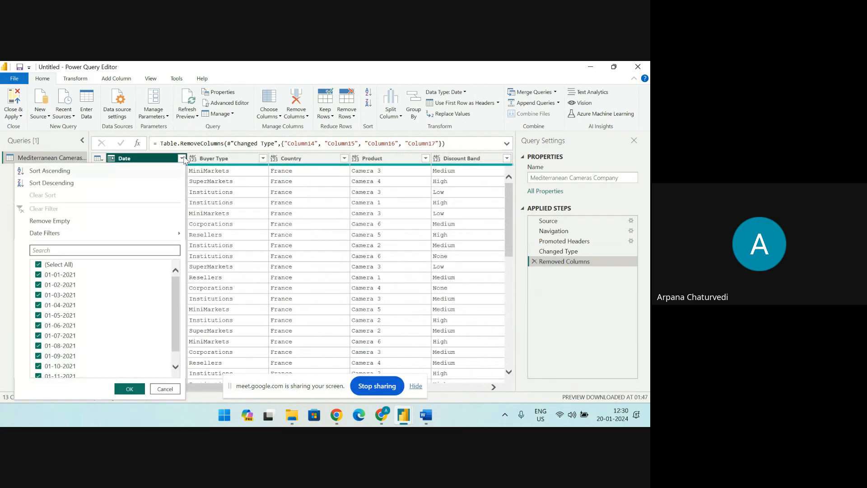
left_click(108, 252)
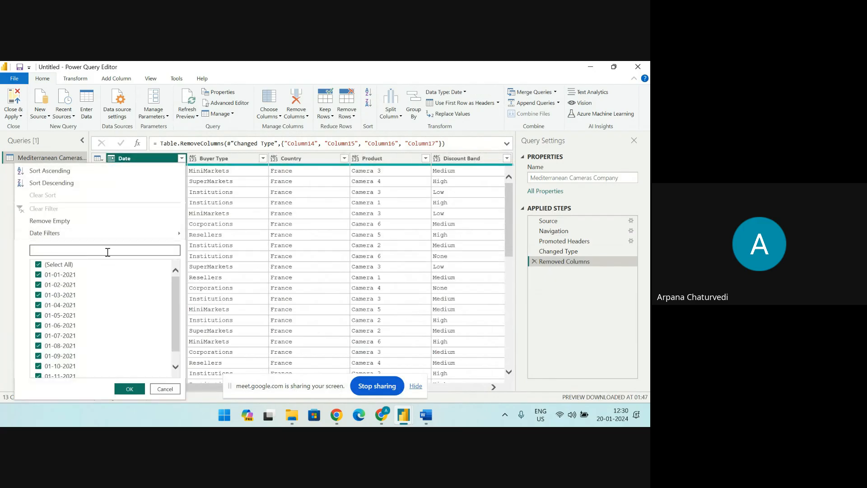
type("NULL")
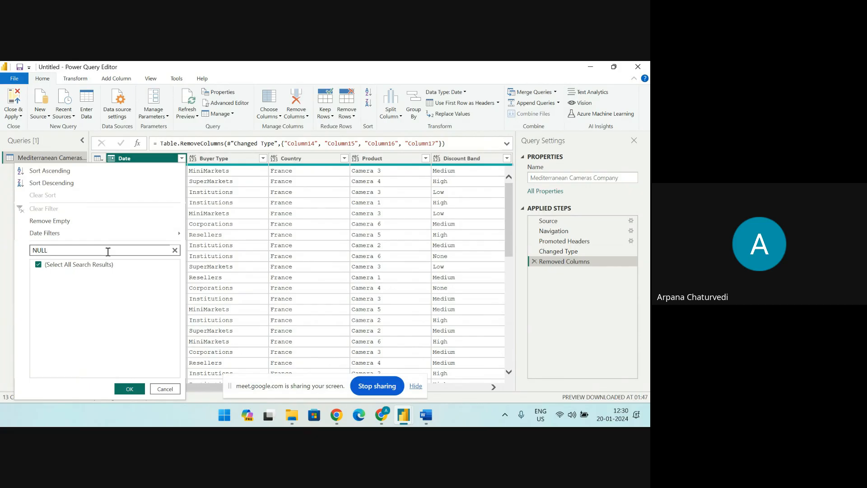
type("B")
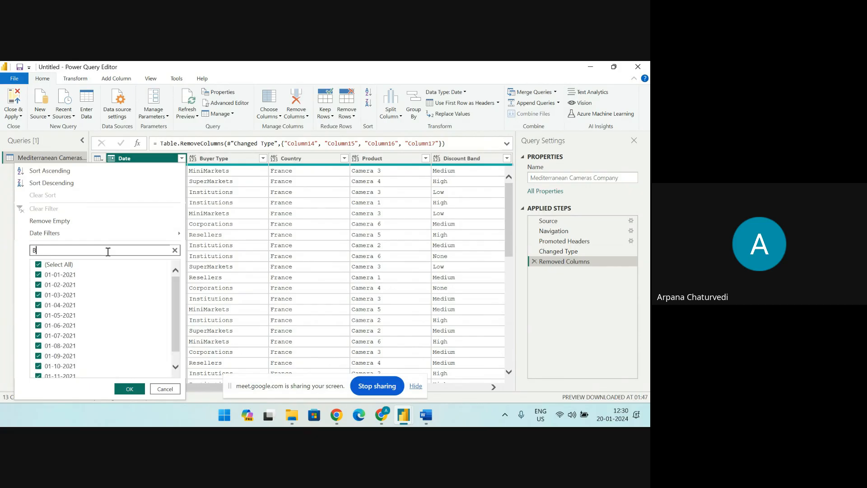
type("LANK")
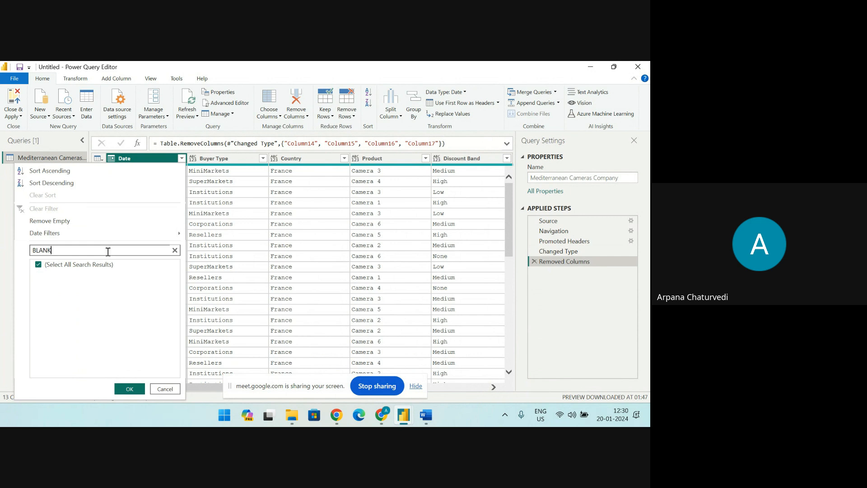
left_click(166, 389)
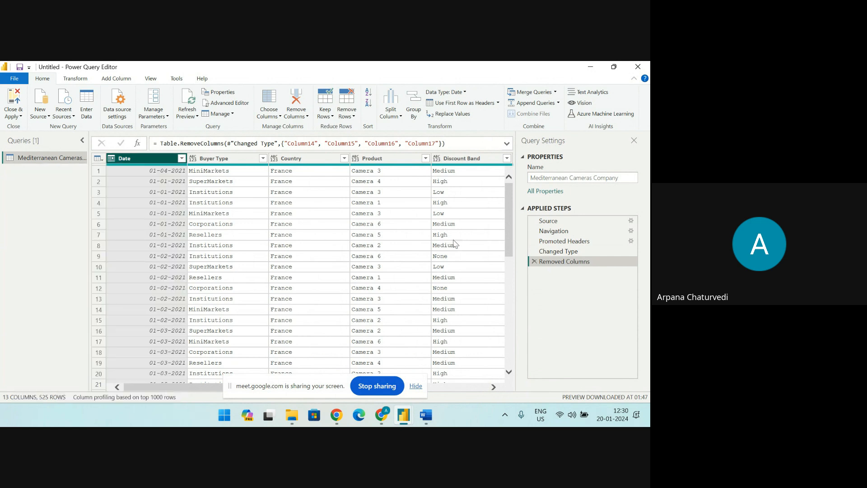
Close Power Query Editor and apply the query changes to the report
left_click_drag(216, 388, 202, 400)
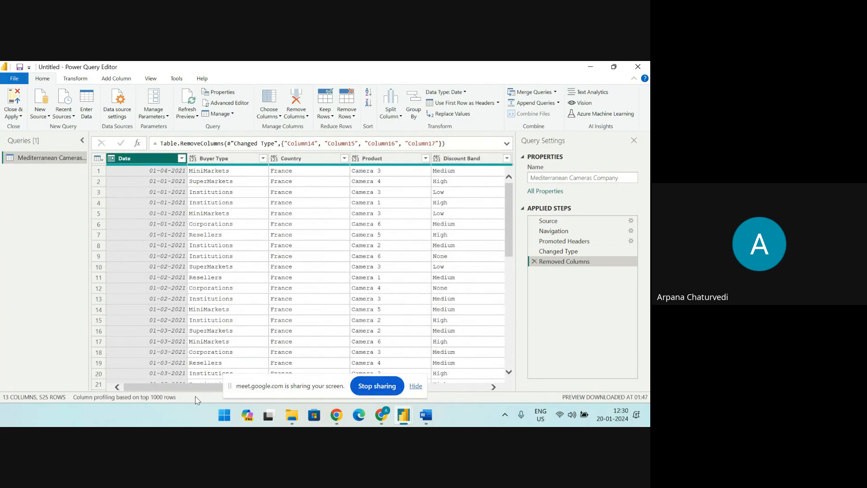
left_click(8, 107)
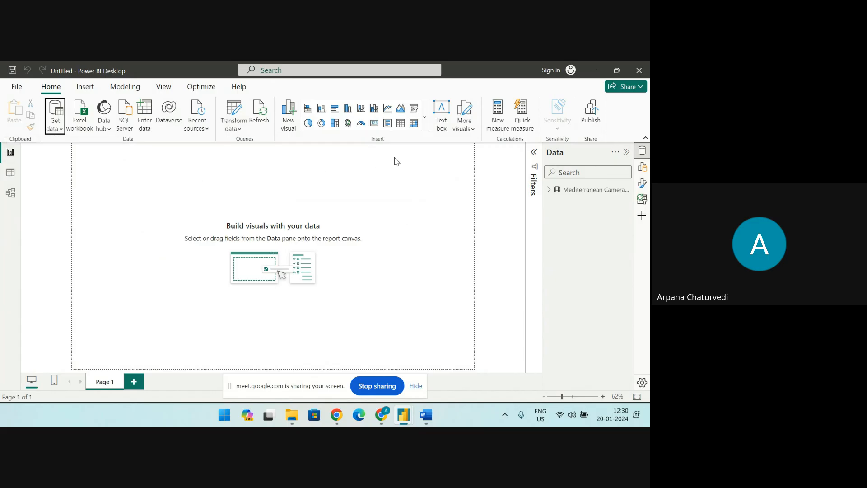
Insert a Key influencers AI visual on Page 1, enlarge it and move it slightly inward on the canvas
left_click(427, 121)
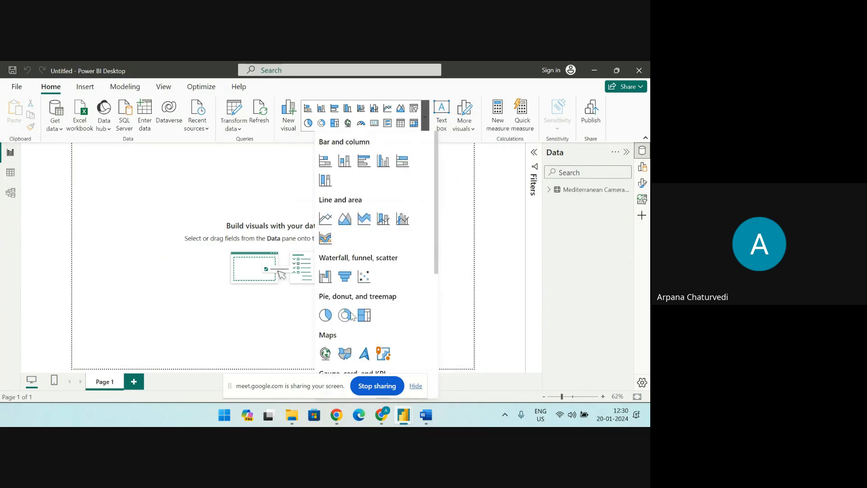
scroll(353, 316, "down", 3)
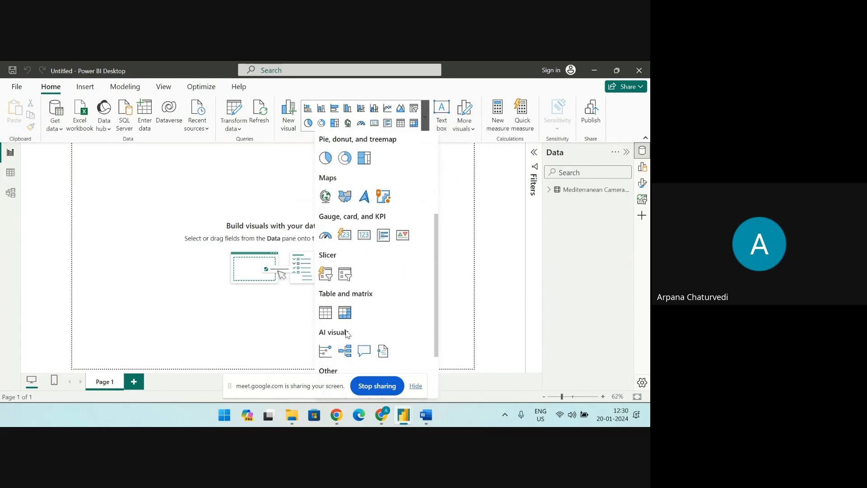
left_click(325, 354)
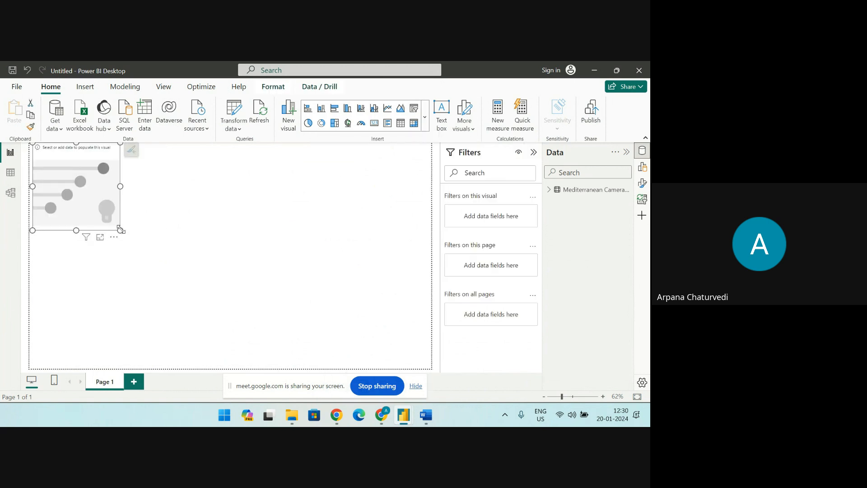
left_click_drag(121, 230, 273, 330)
left_click_drag(162, 216, 180, 219)
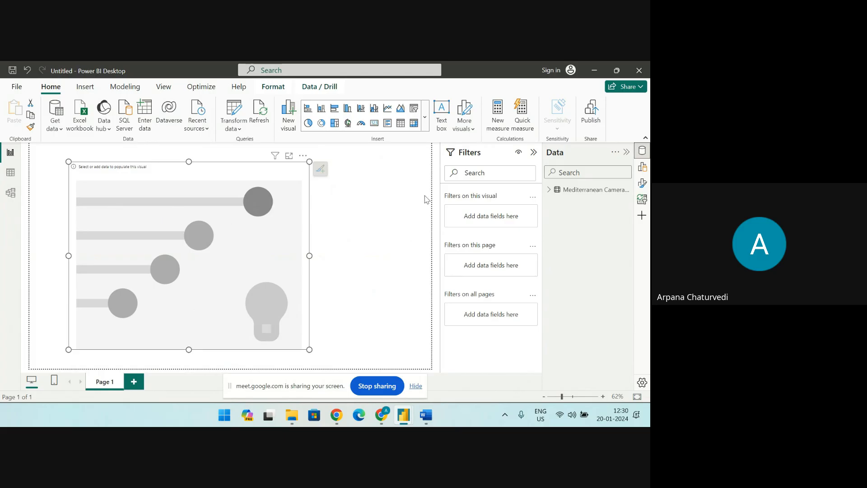
Set Profit as the Analyze field of the Key influencers visual
left_click(643, 170)
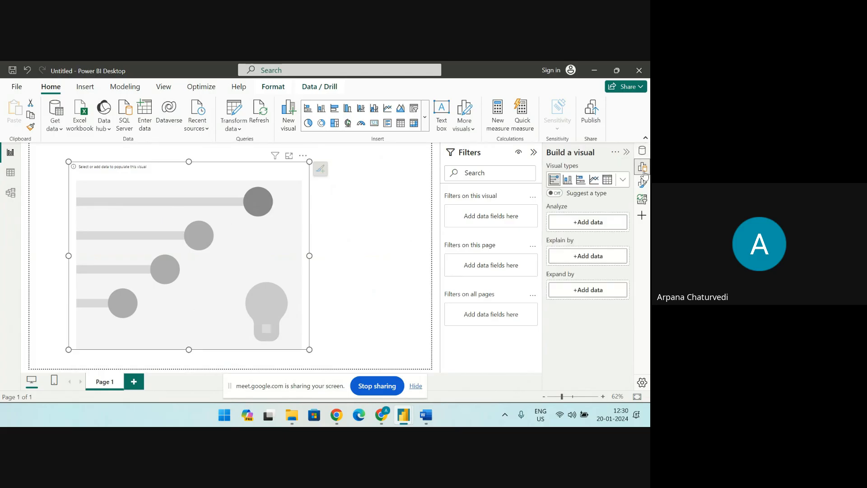
left_click(589, 223)
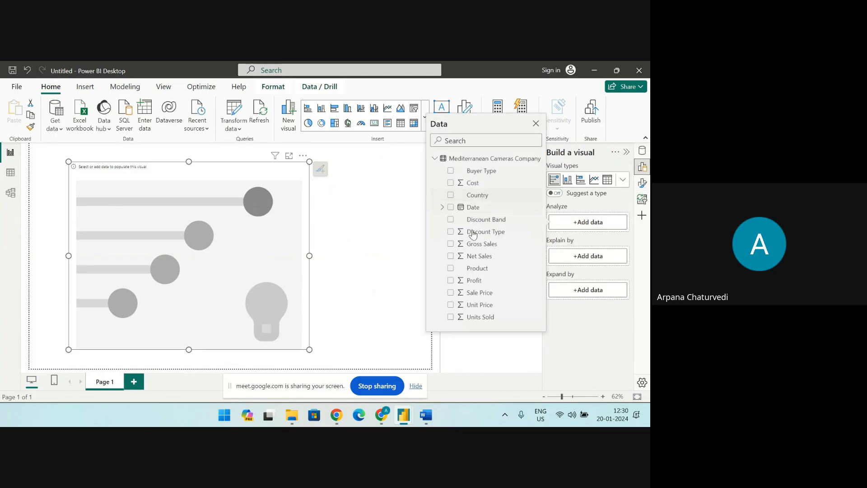
left_click(451, 280)
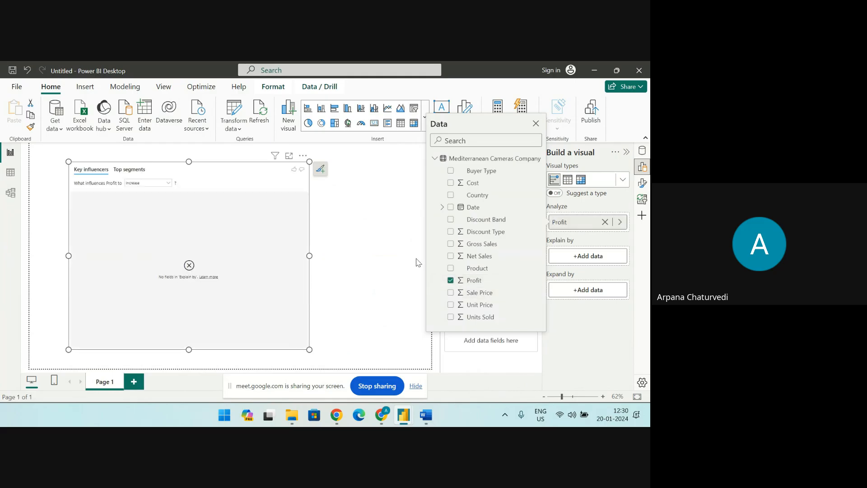
Add Discount Band, Sale Price, Unit Price, Units Sold and Cost as the Explain by fields of the Key influencers visual
left_click(557, 256)
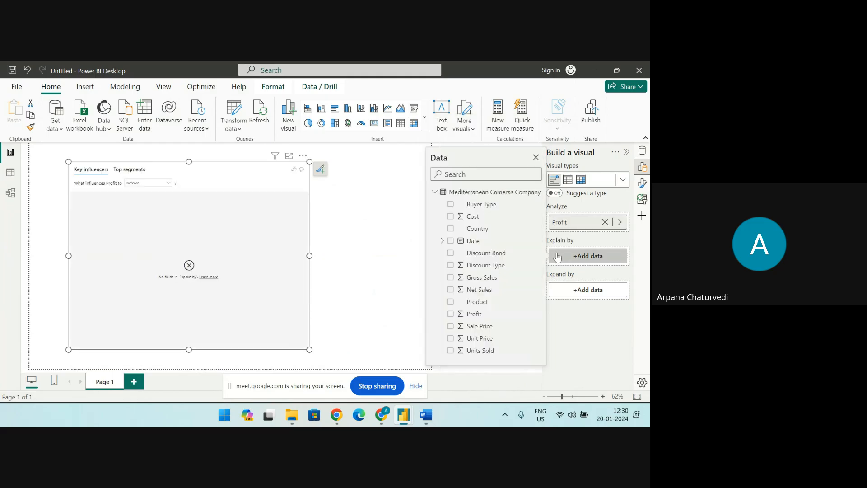
left_click(451, 253)
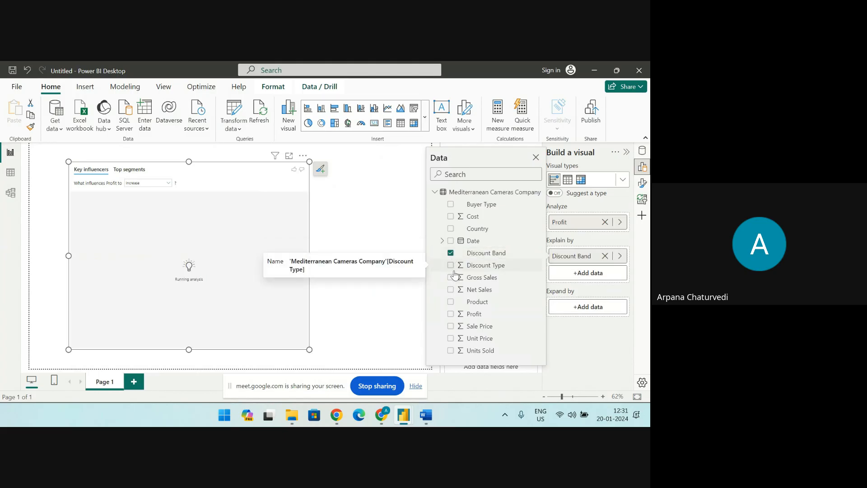
left_click(451, 267)
left_click(451, 271)
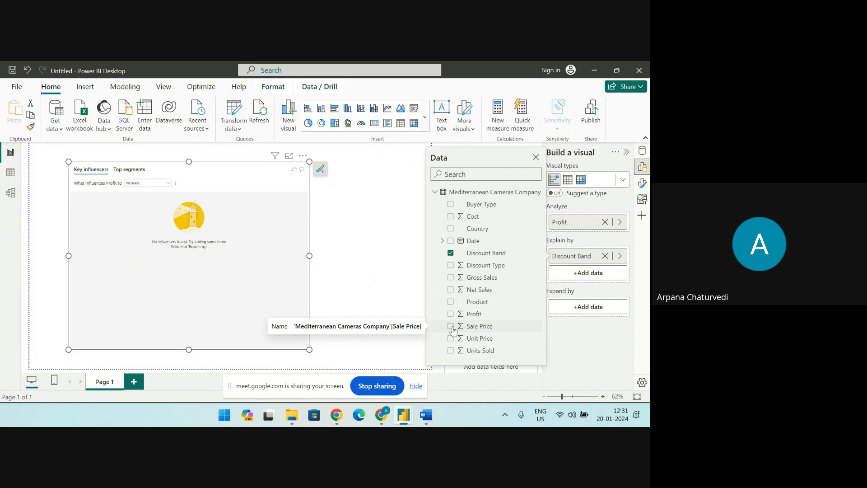
left_click(452, 327)
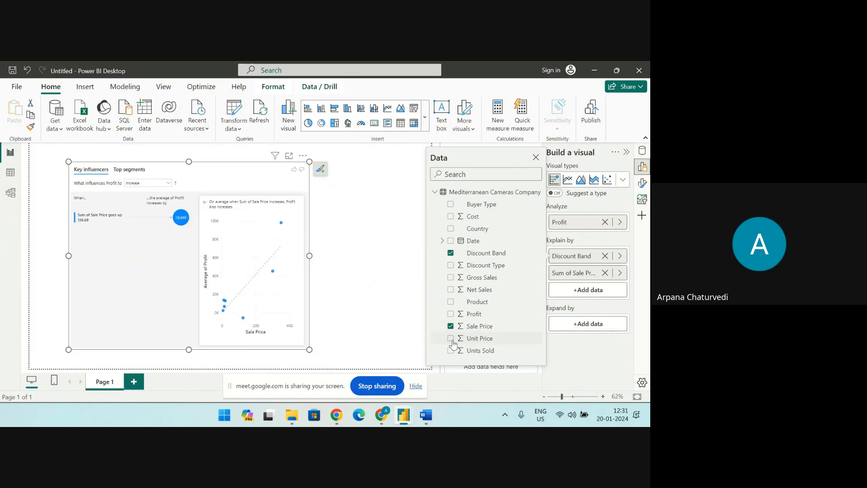
left_click(451, 338)
left_click(452, 351)
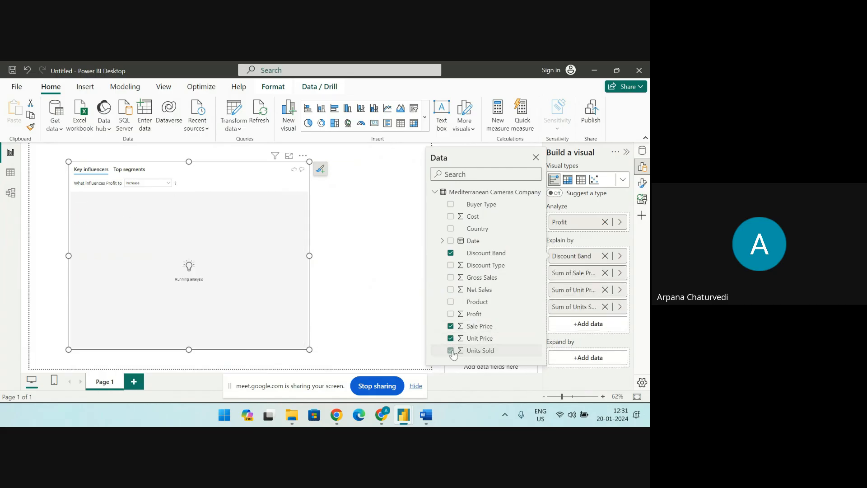
left_click(451, 217)
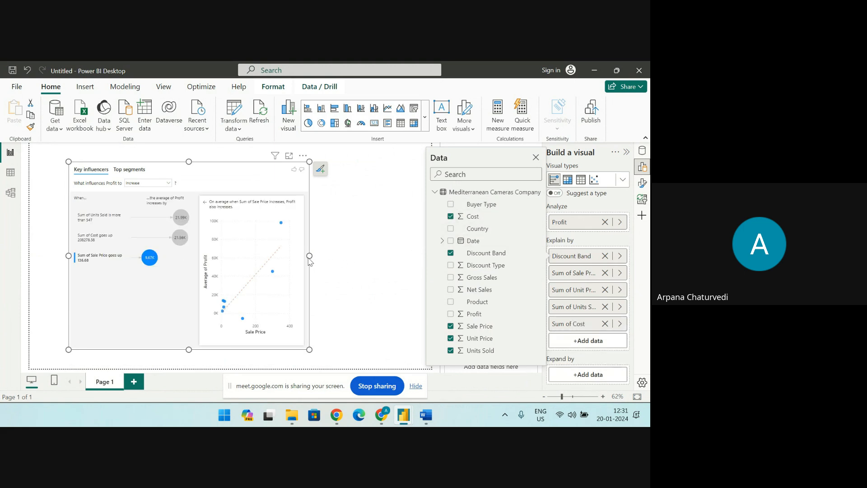
Widen the Key influencers visual on both sides so it nearly fills the width of the report page
left_click(335, 264)
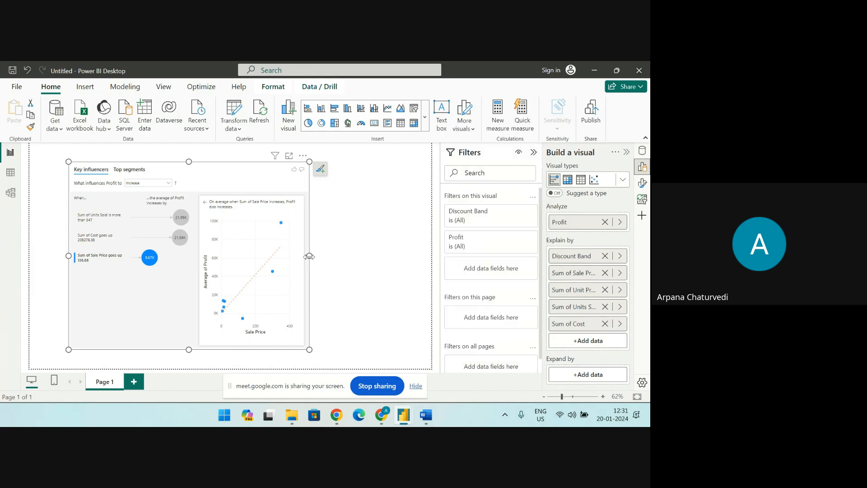
left_click_drag(309, 256, 401, 267)
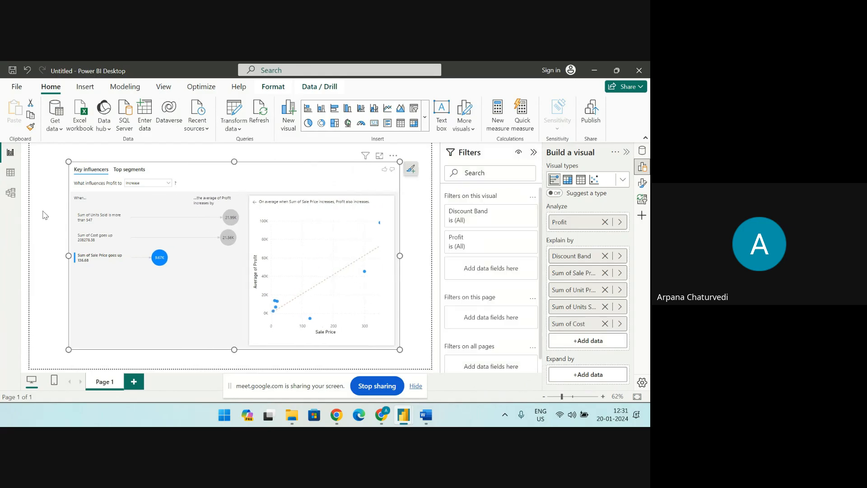
left_click_drag(68, 255, 40, 255)
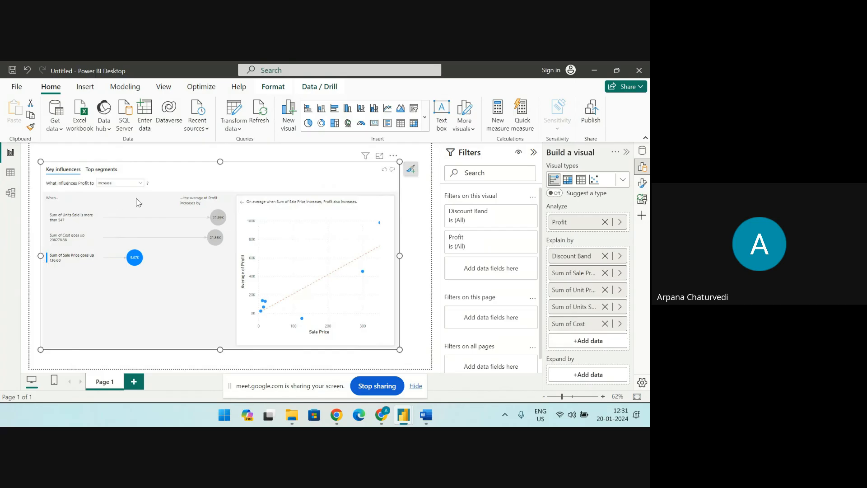
Set the Key influencers visual to show what influences Profit to Decrease and open it in focus mode
left_click(140, 184)
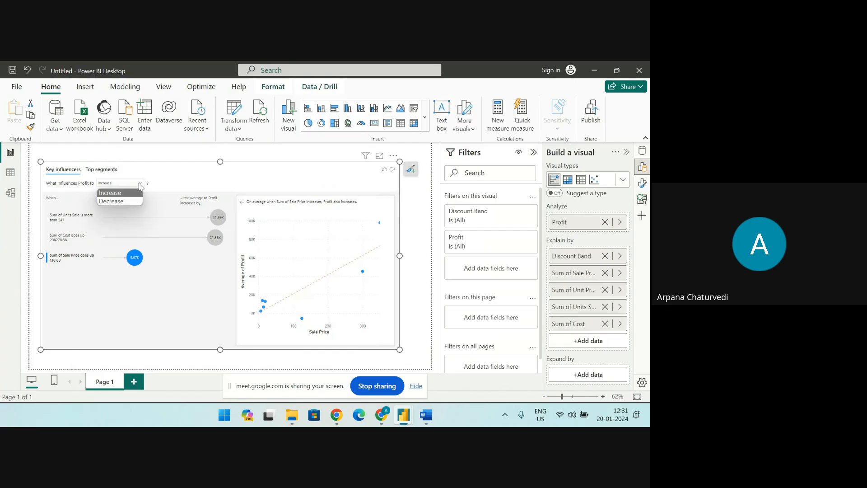
left_click(111, 201)
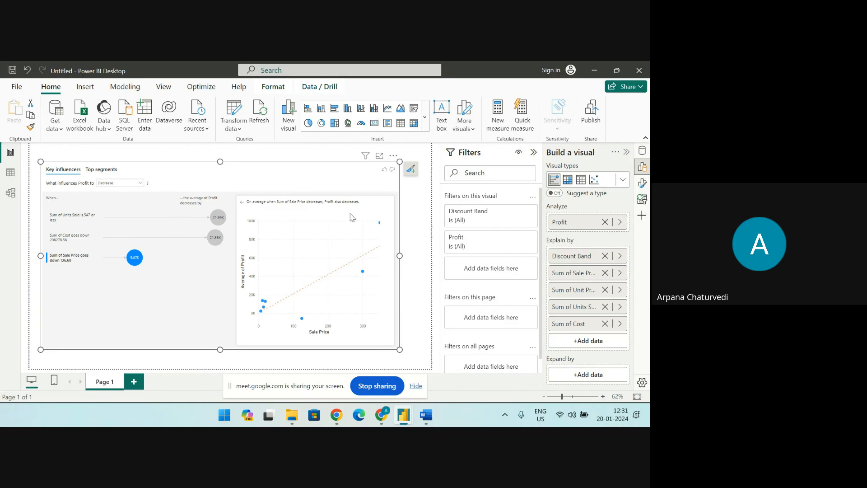
left_click(380, 155)
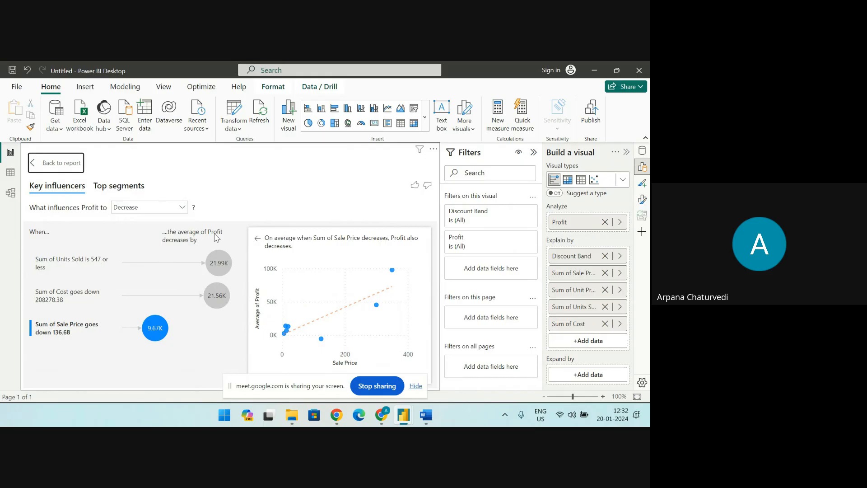
Switch the influence direction for Profit back to Increase in the enlarged visual
mouse_move(220, 269)
mouse_move(158, 334)
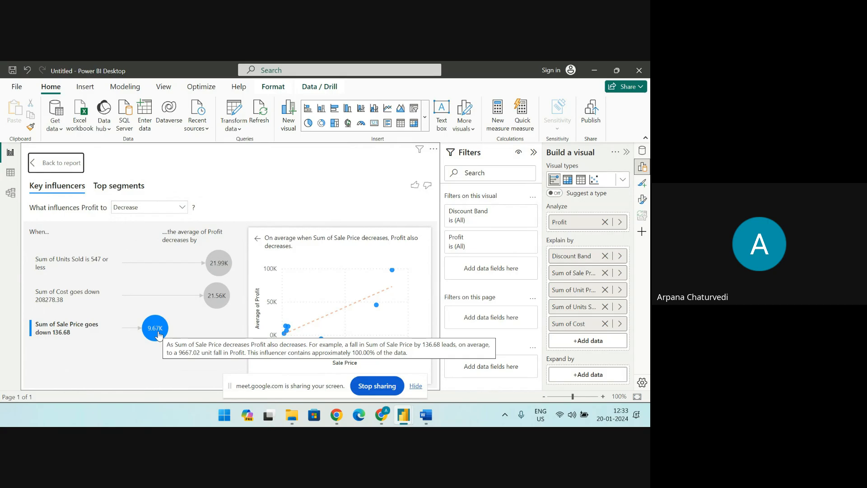
left_click(183, 207)
left_click(165, 220)
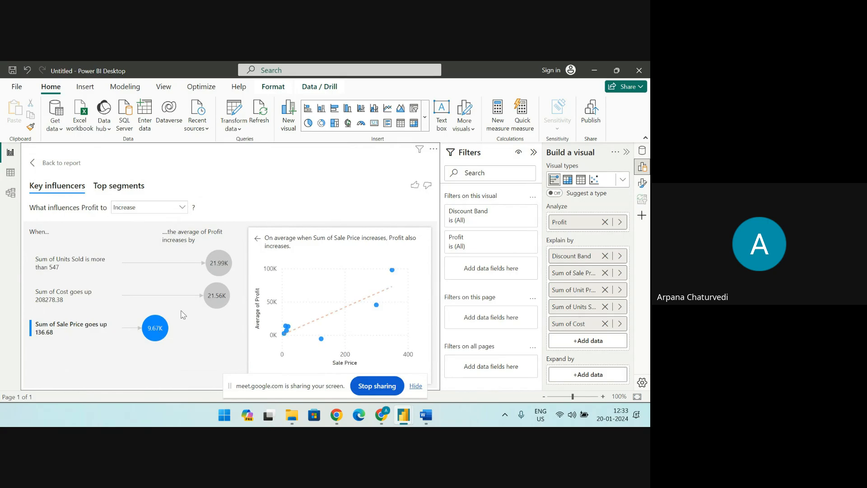
Show the visual's Top segments for Profit and move the screen-sharing bar clear of the Segment 1 figures
mouse_move(222, 265)
left_click(128, 189)
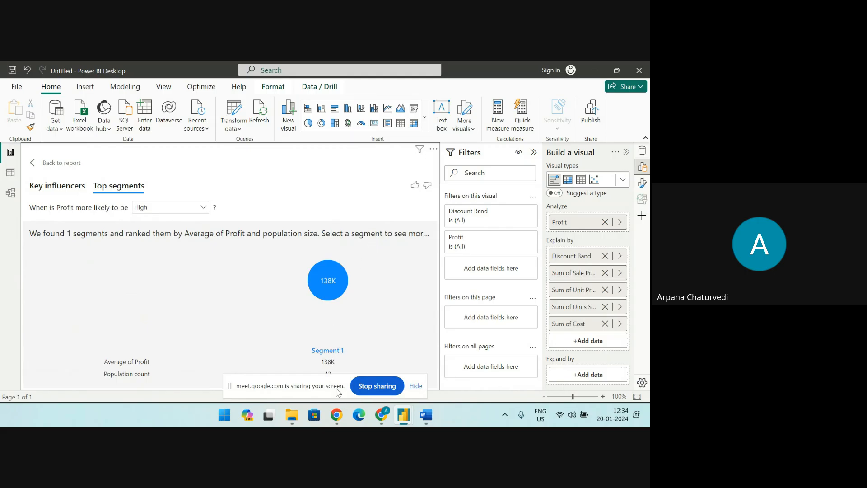
left_click_drag(344, 387, 346, 161)
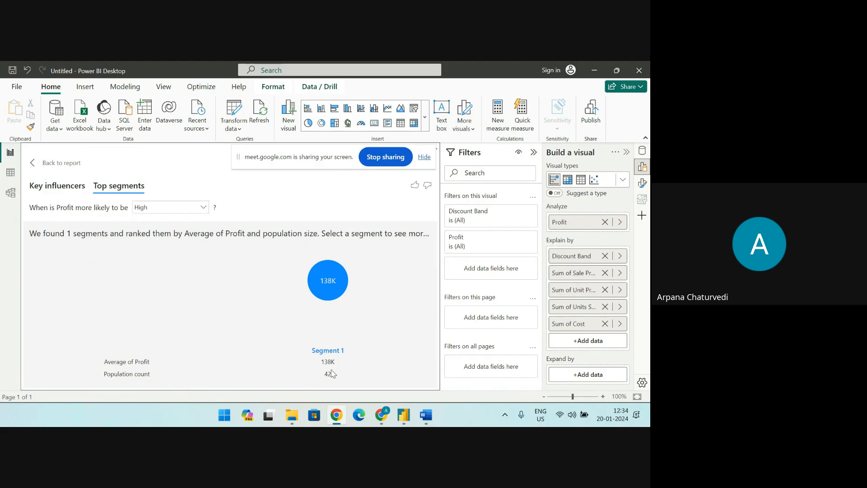
Move the screen-sharing bar below the report and stop sharing the screen in Google Meet
left_click_drag(319, 162, 368, 409)
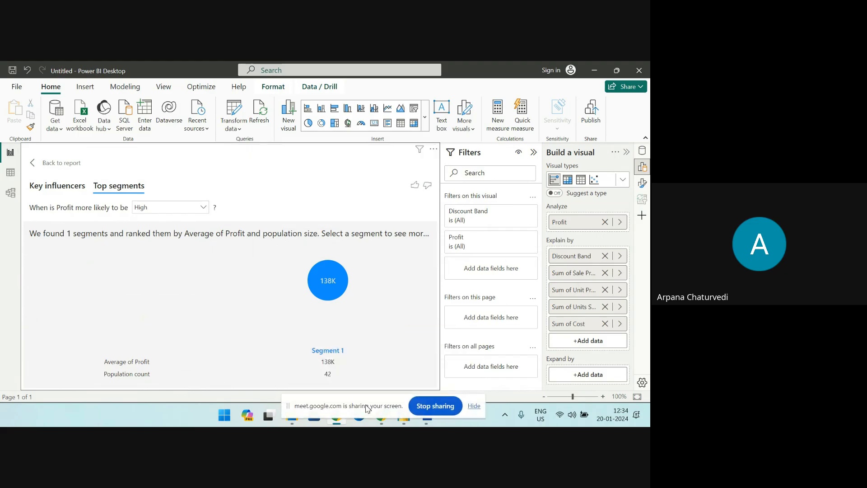
left_click(426, 408)
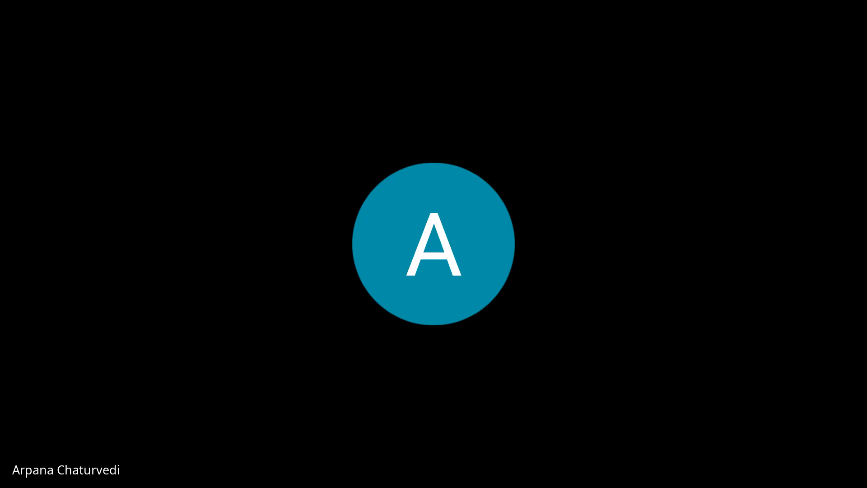
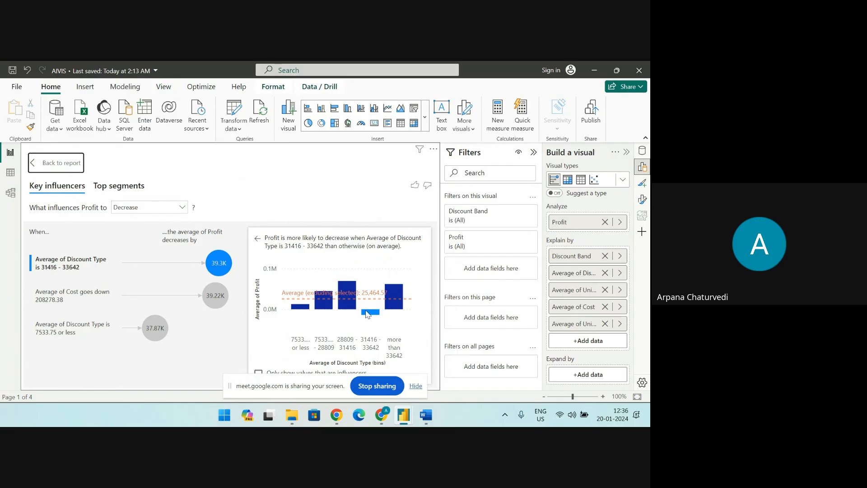
Return from the enlarged Key influencers visual to the report and shrink the decomposition tree on Page 2 to free space beneath it
mouse_move(367, 315)
left_click(37, 163)
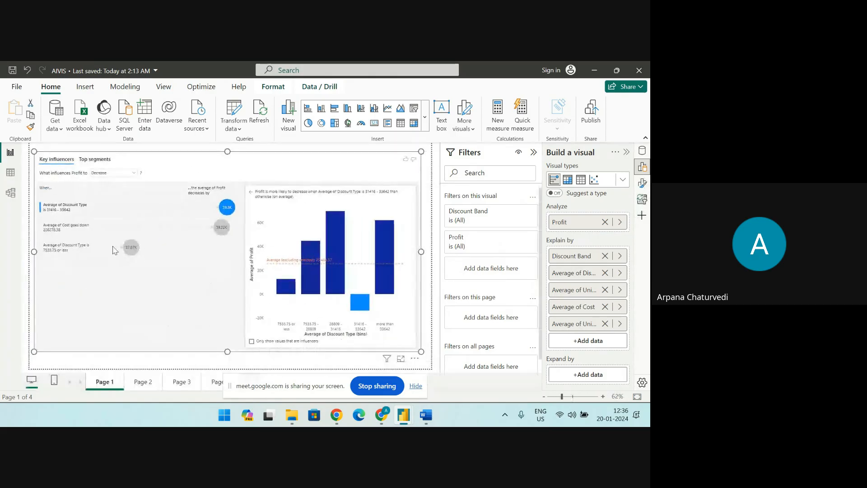
left_click(144, 381)
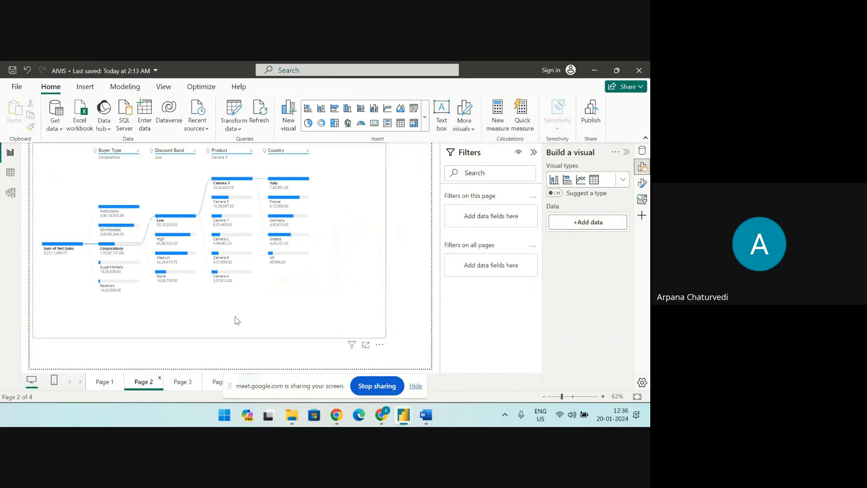
left_click(386, 338)
left_click_drag(386, 338, 374, 263)
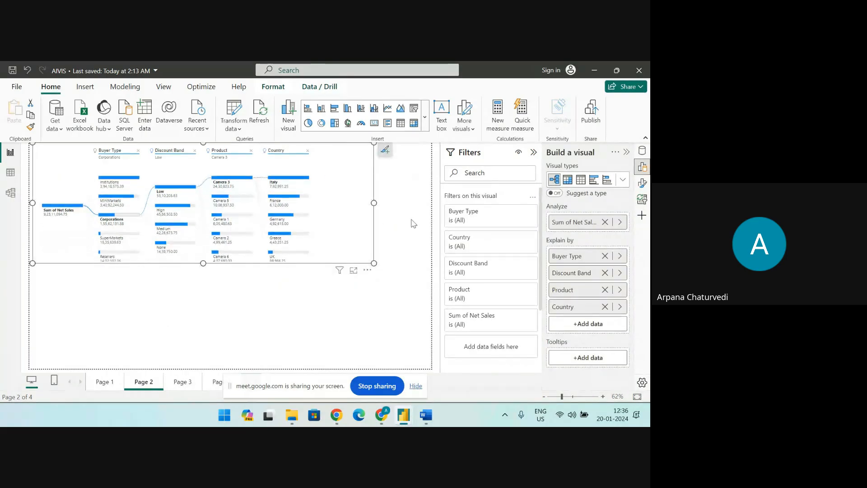
Insert a blank decomposition tree below the existing one on Page 2 and delete it
left_click(425, 118)
scroll(334, 307, "down", 5)
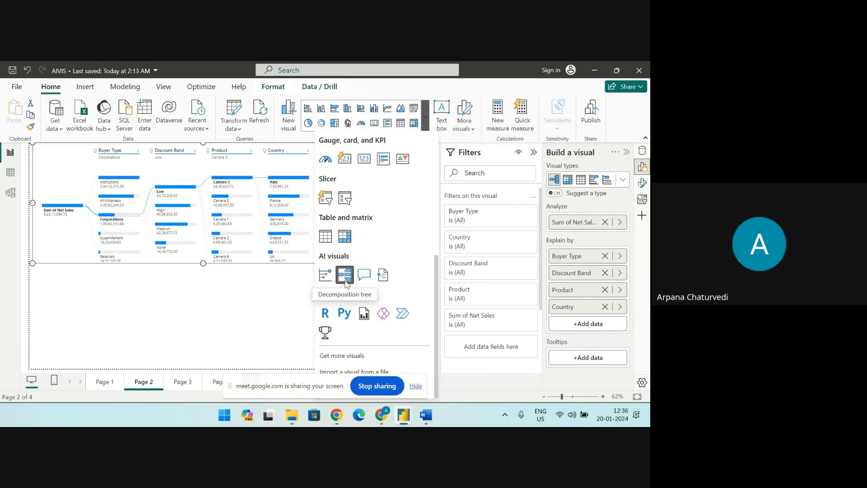
left_click(301, 287)
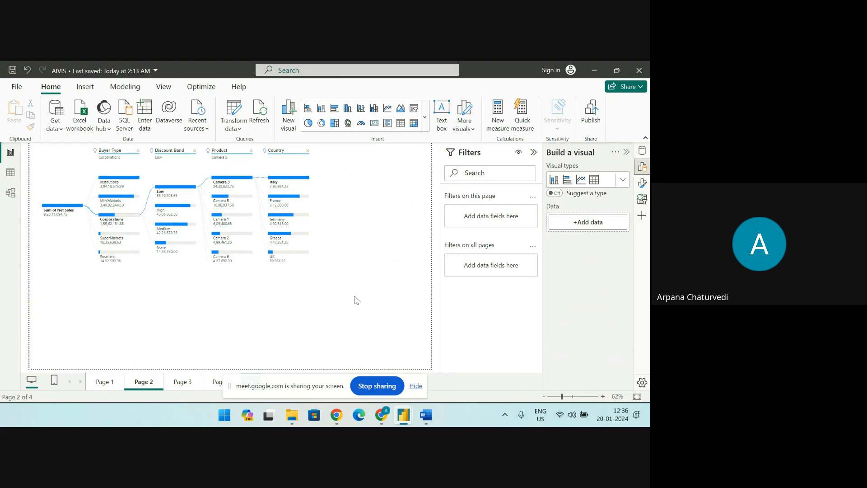
left_click(425, 118)
scroll(363, 315, "down", 4)
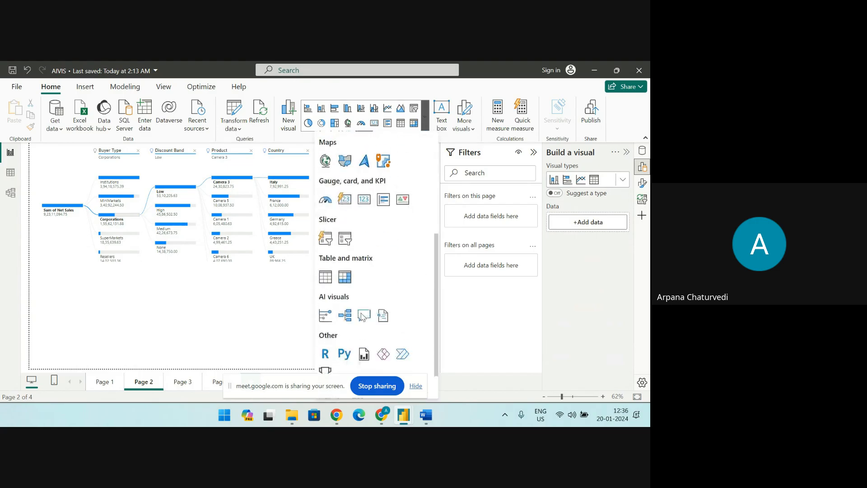
left_click(347, 308)
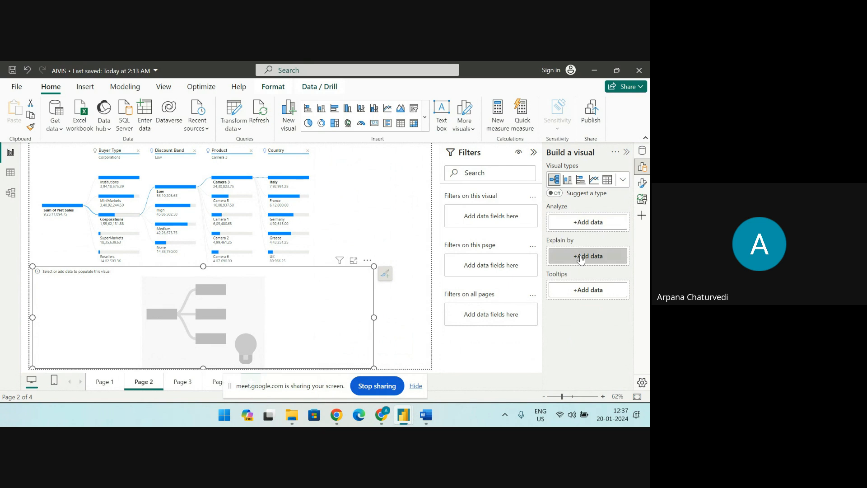
left_click(368, 260)
key("Delete")
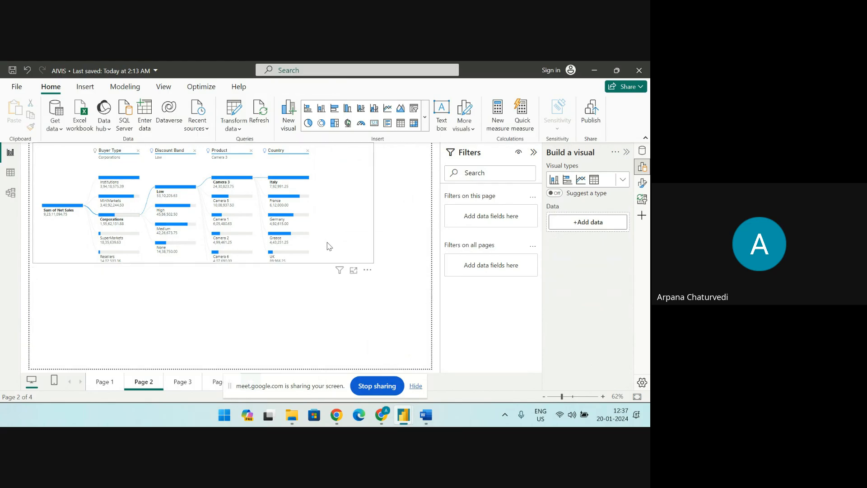
Open the Net Sales decomposition tree in focus mode and collapse the Filters pane
left_click(360, 270)
left_click(353, 270)
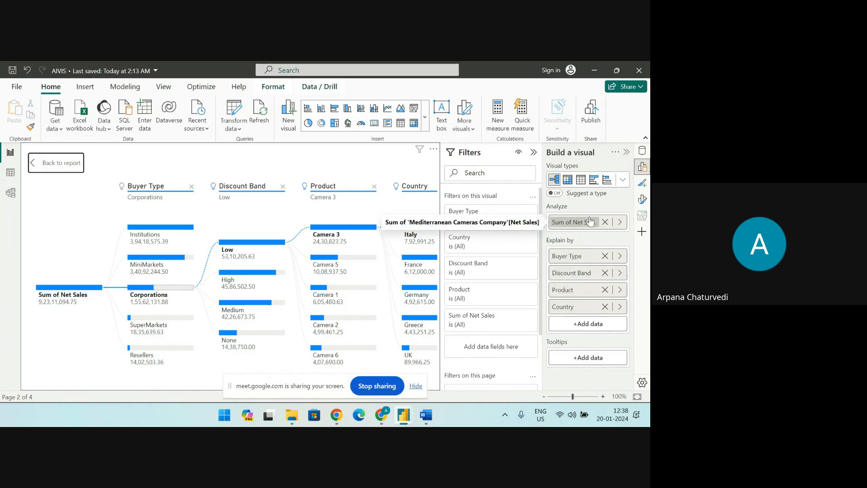
left_click(534, 153)
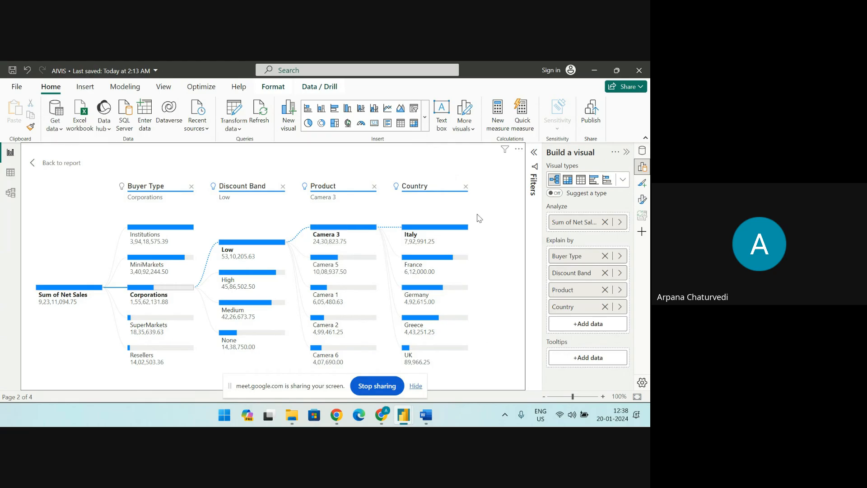
Remove the Country, Product, Discount Band and Buyer Type levels from the decomposition tree, leaving only Sum of Net Sales
left_click(466, 186)
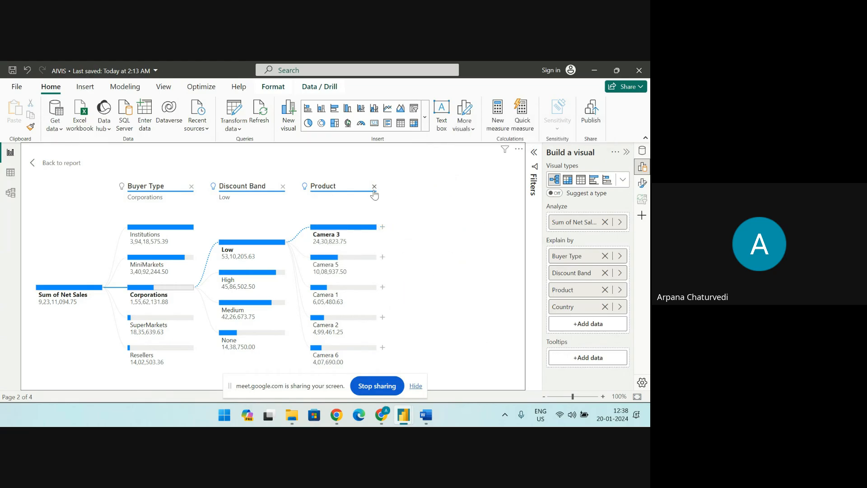
left_click(375, 186)
left_click(282, 186)
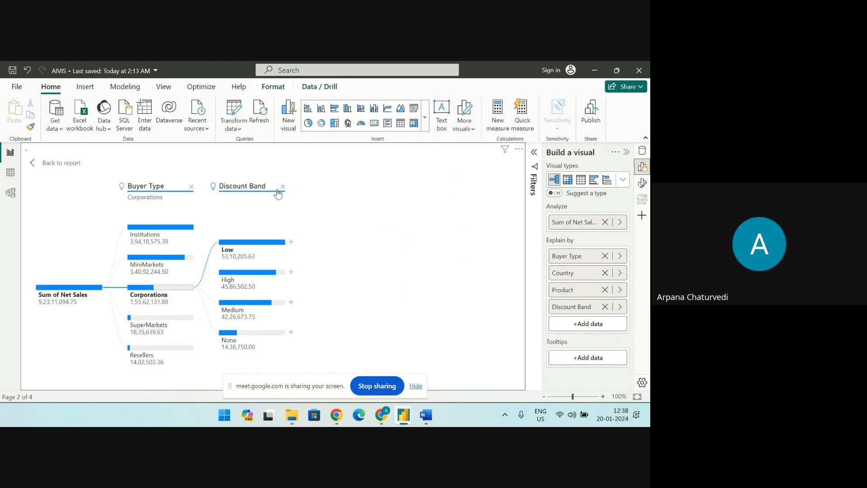
left_click(192, 187)
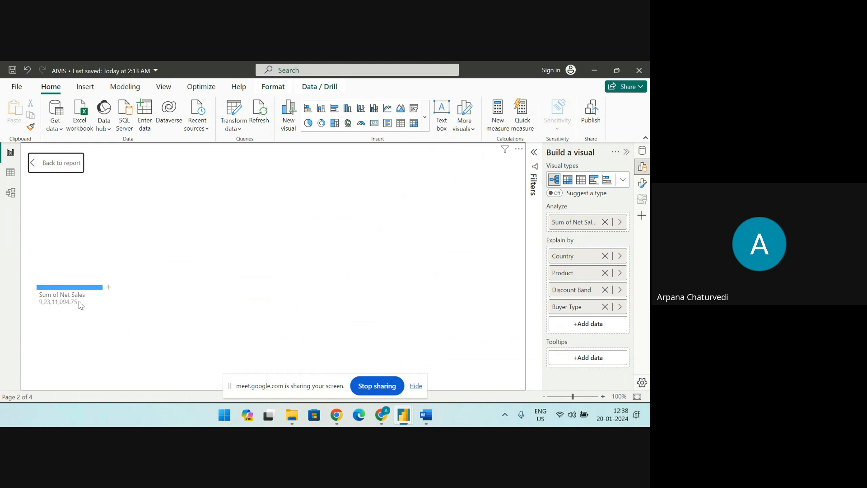
Split Sum of Net Sales by High value and expand the Institutions branch by High value
left_click(108, 287)
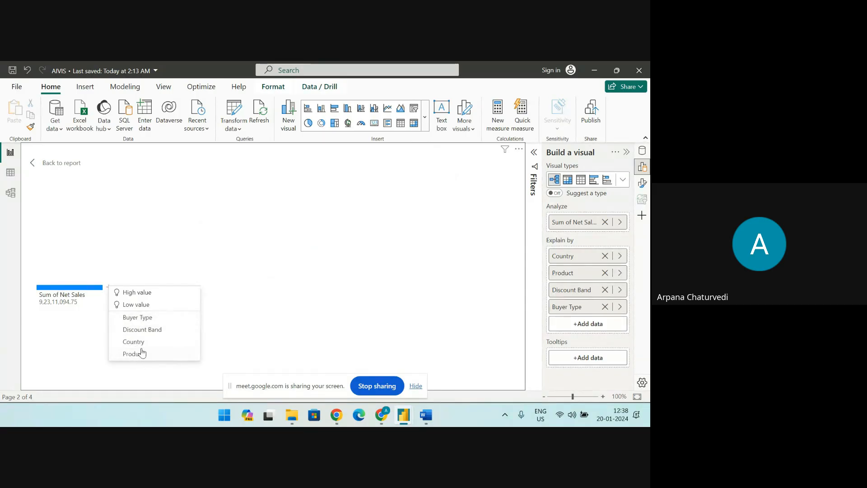
left_click(138, 297)
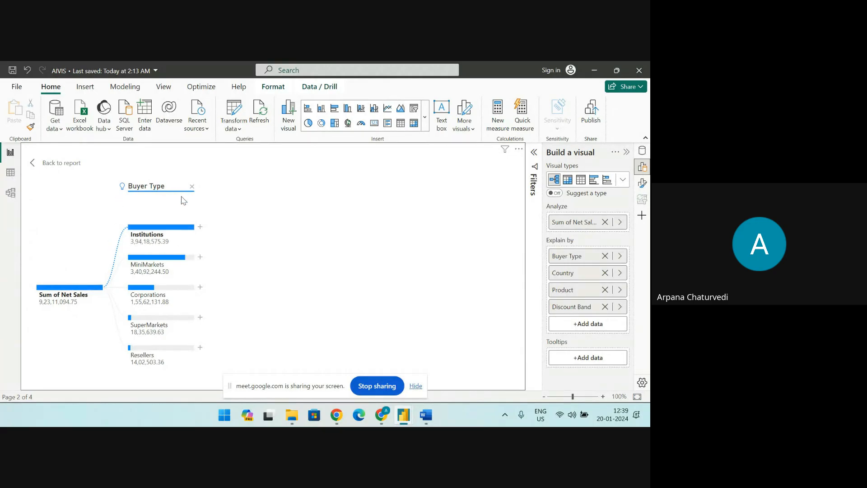
mouse_move(160, 241)
mouse_move(164, 329)
mouse_move(177, 271)
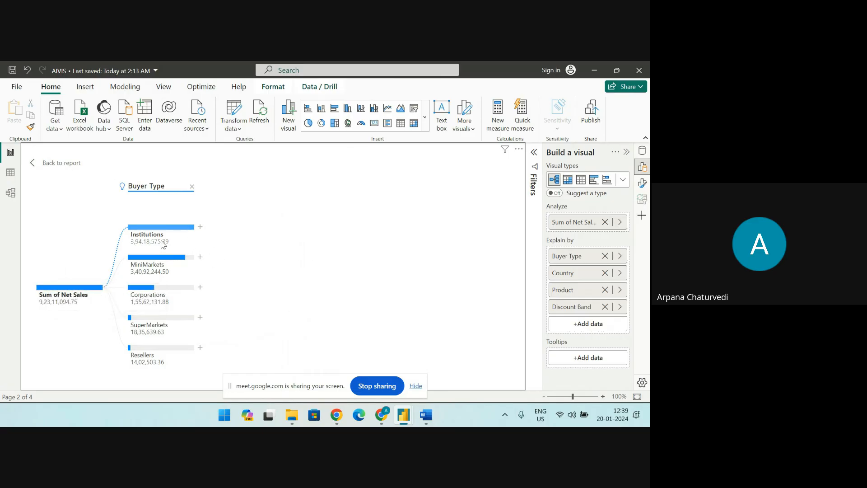
left_click(200, 228)
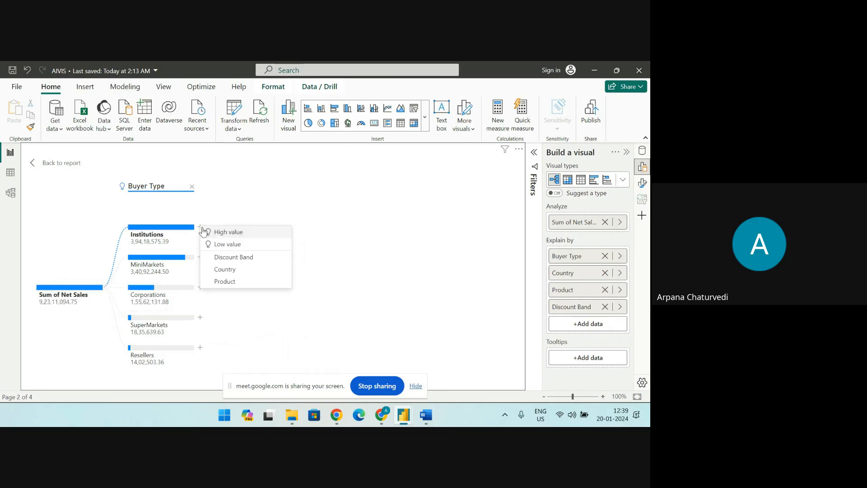
left_click(229, 233)
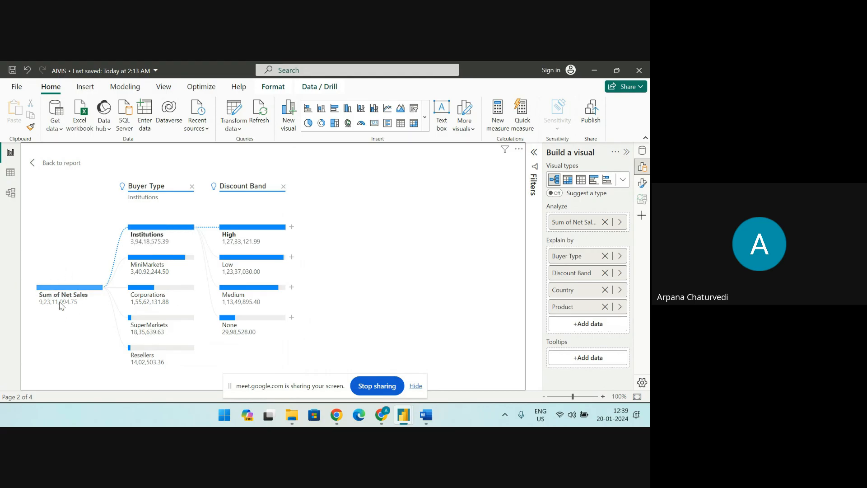
Expand the High discount band by High value and split its Italy branch by High value
mouse_move(285, 269)
mouse_move(69, 300)
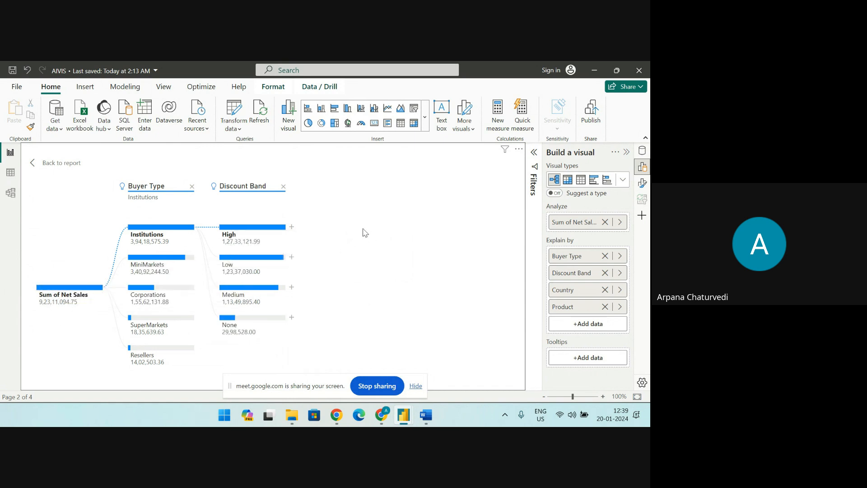
left_click(292, 227)
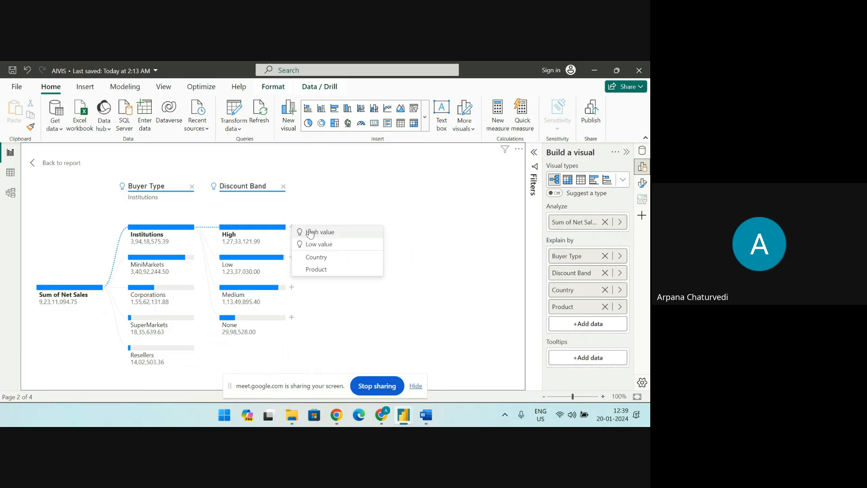
left_click(316, 257)
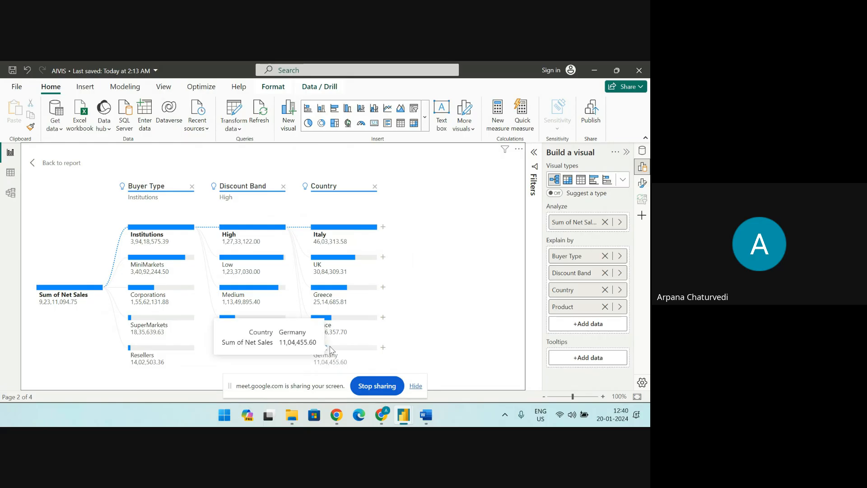
left_click(384, 231)
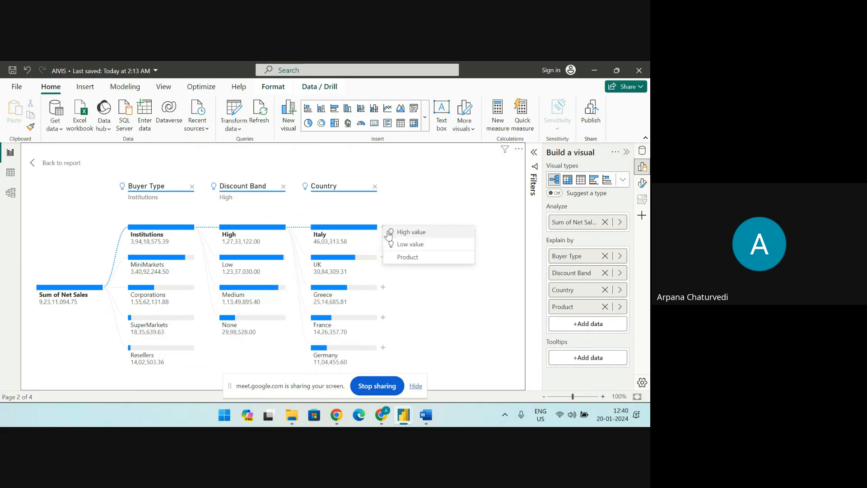
left_click(406, 233)
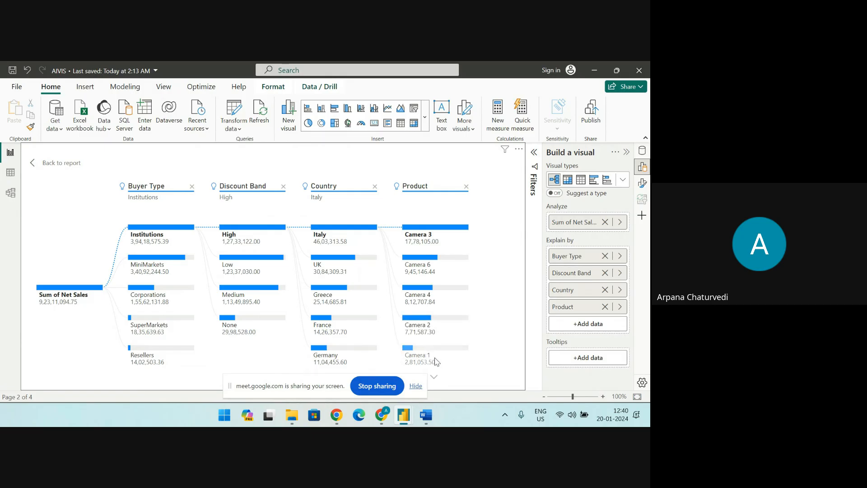
mouse_move(436, 362)
Return to the report and make the decomposition tree on Page 2 taller so all its branches fit
left_click(57, 163)
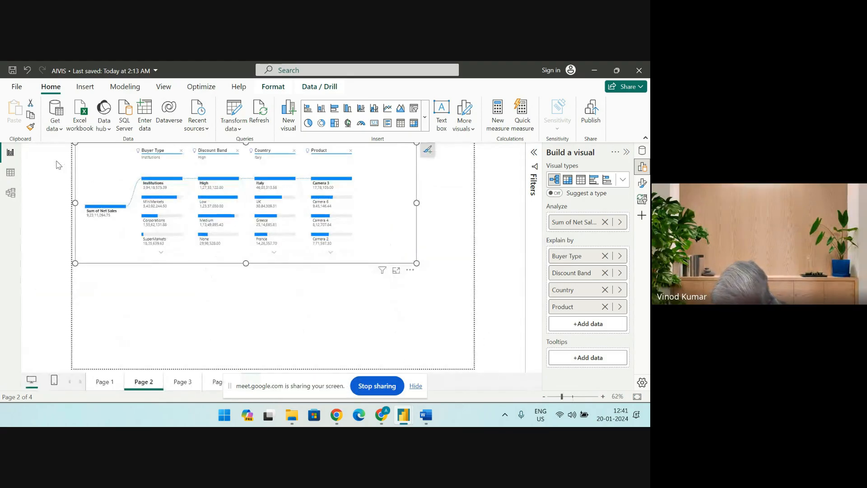
left_click_drag(417, 263, 399, 335)
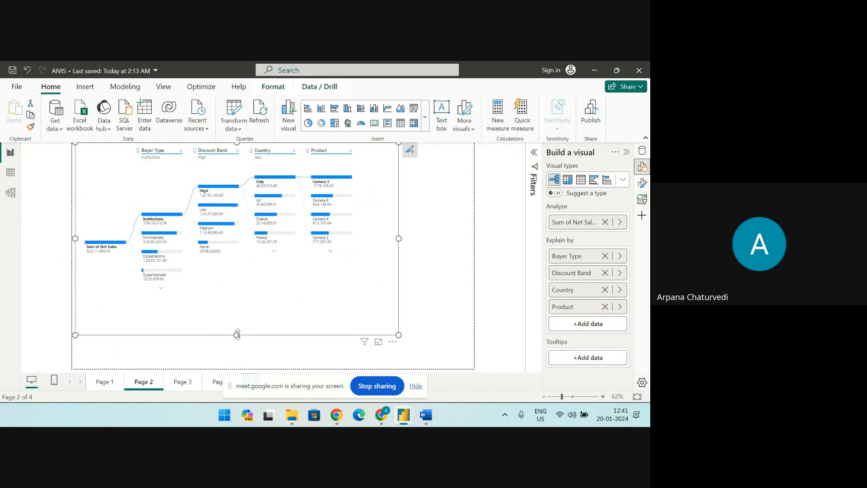
left_click_drag(238, 334, 238, 347)
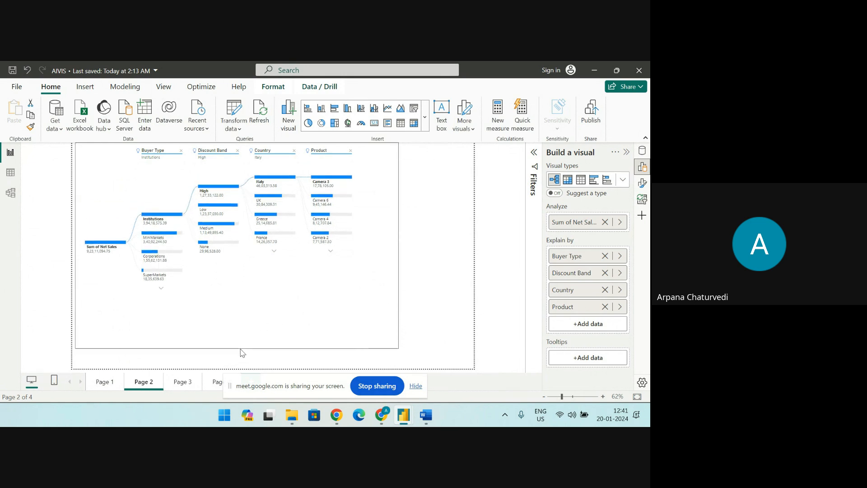
Go to Page 3 and move the existing Q&A visual under the Sum of Net Sales card
left_click(429, 124)
scroll(388, 289, "down", 5)
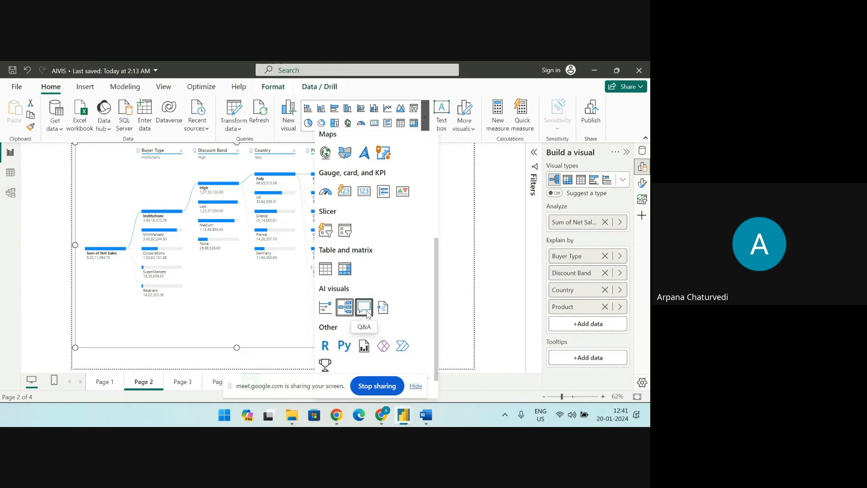
left_click(180, 382)
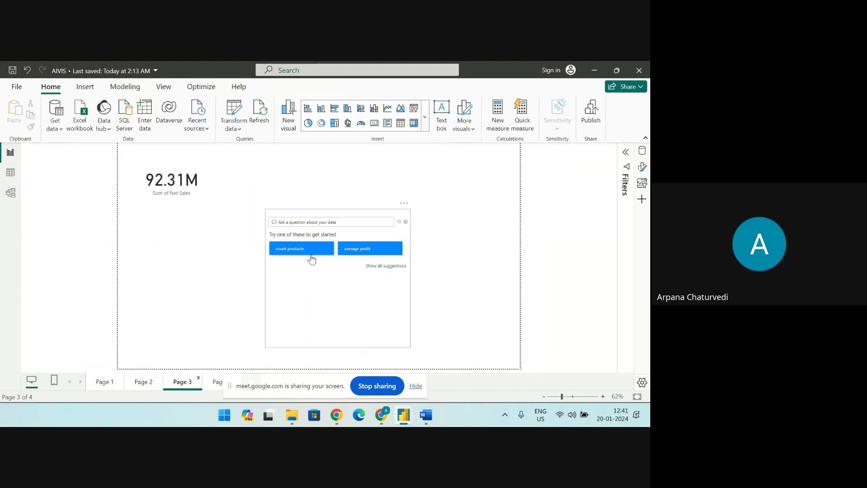
left_click_drag(302, 219, 208, 223)
left_click(386, 243)
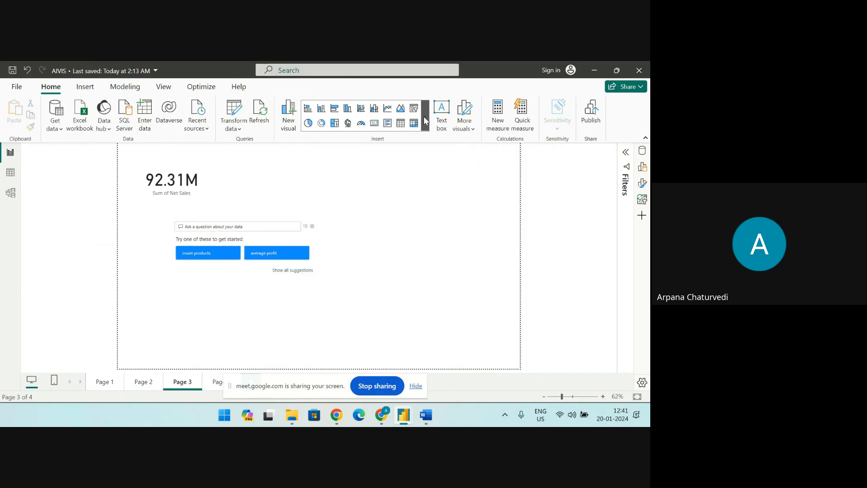
Insert a second Q&A visual beside the existing one on Page 3 and widen it toward that visual
left_click(424, 117)
scroll(364, 340, "down", 5)
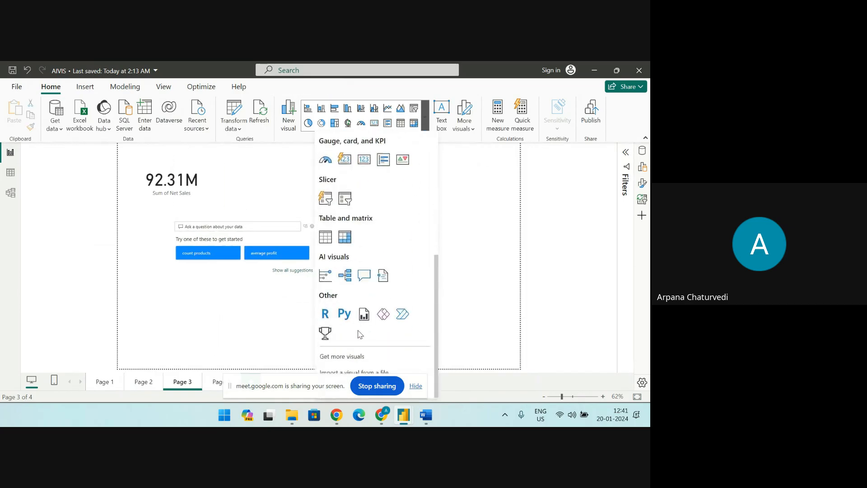
left_click(364, 277)
left_click_drag(147, 286, 512, 255)
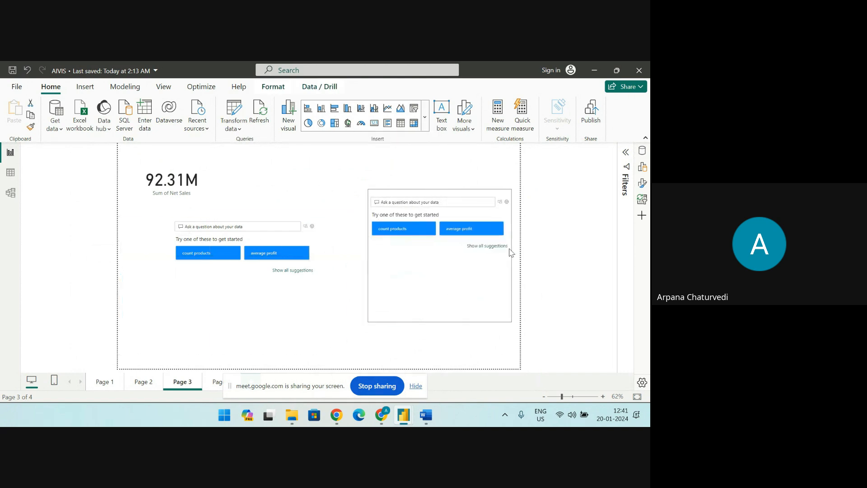
left_click_drag(368, 256, 329, 256)
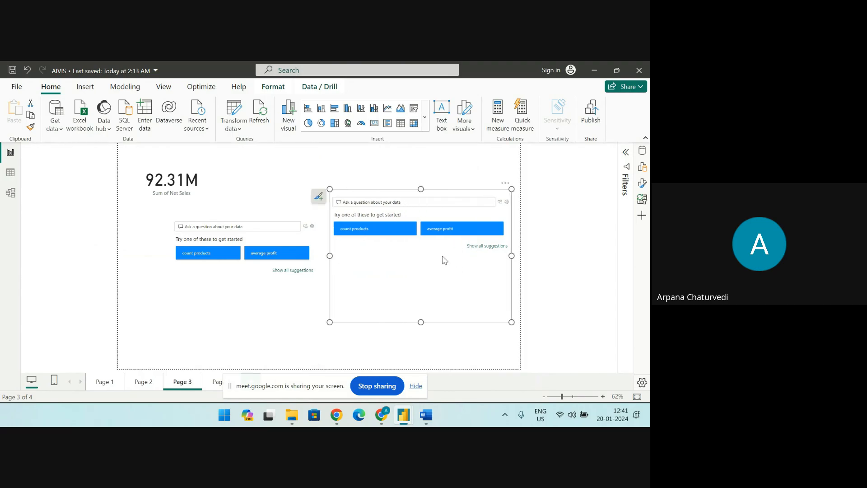
Ask "WHAT IS THE TOTAL SALES" in the new Q&A visual
left_click(368, 203)
type("WHAT IS THE TOTAL")
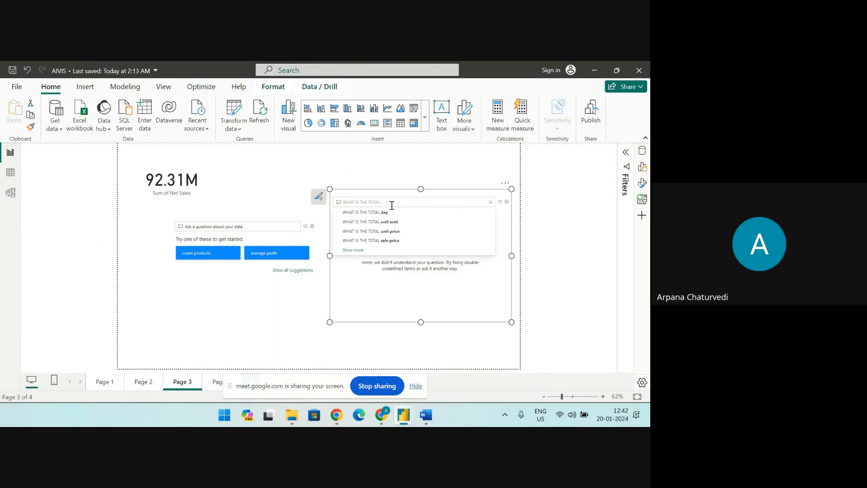
type("SALES")
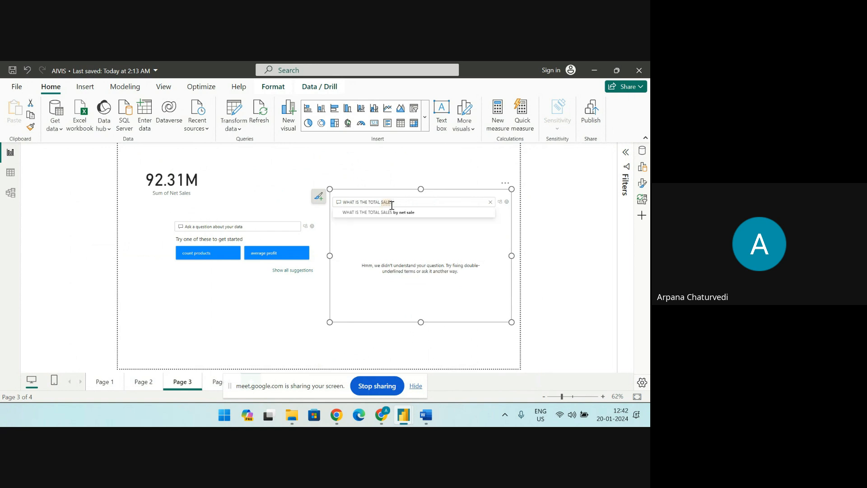
type(" D")
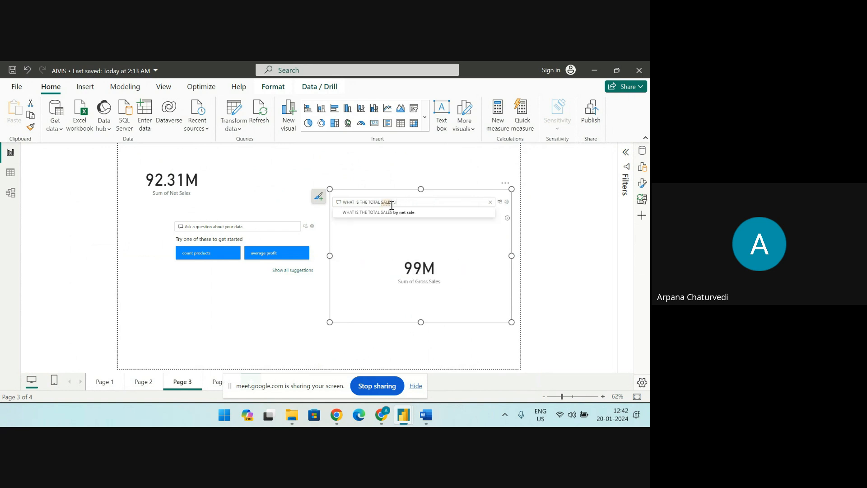
type("ONE ")
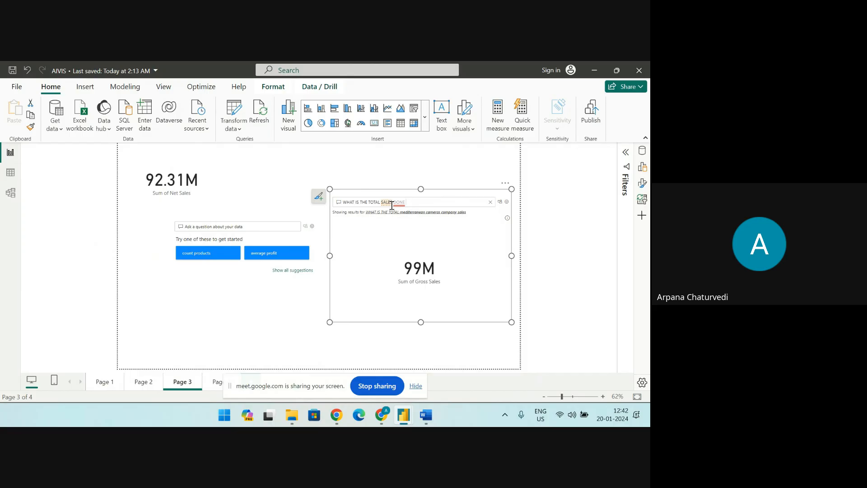
type("BY")
type(" IB")
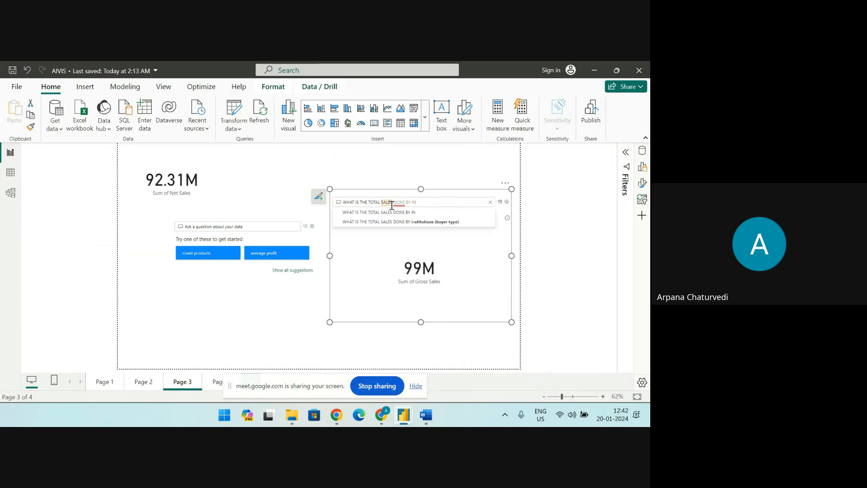
type("UYER")
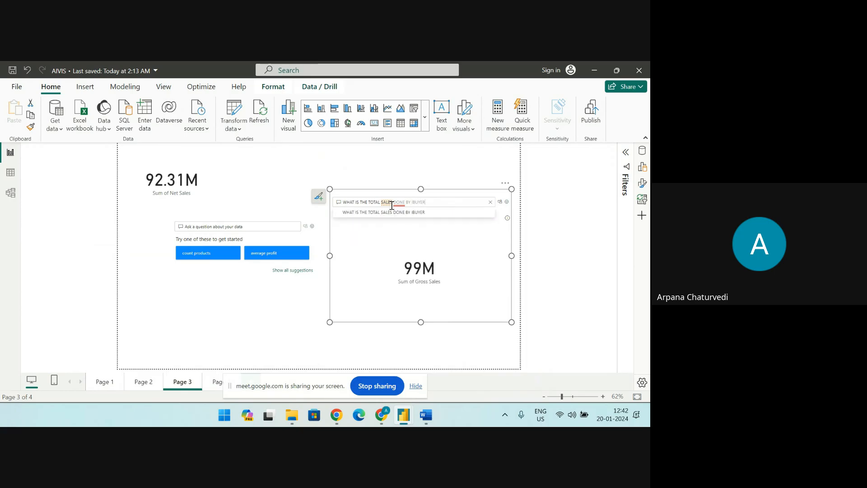
type(" TYPES")
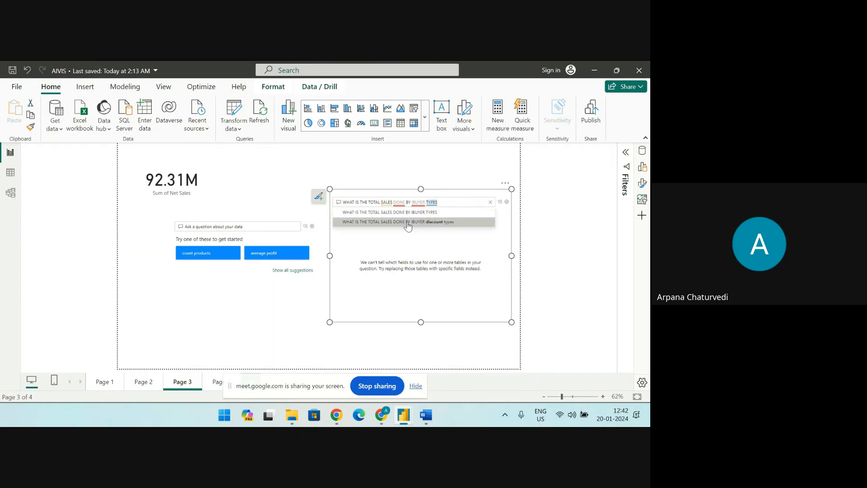
Extend the second Q&A visual's question with "DONE BY IBUYER" and choose the suggested ending "discount types"
left_click(408, 223)
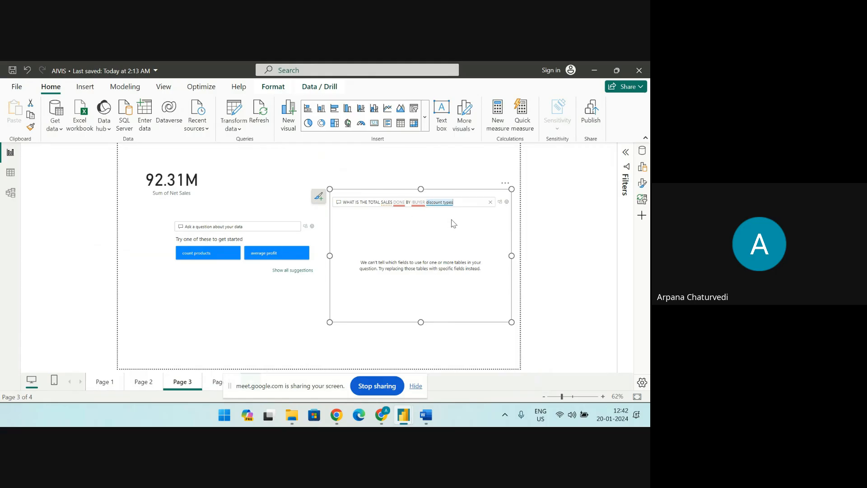
right_click(418, 199)
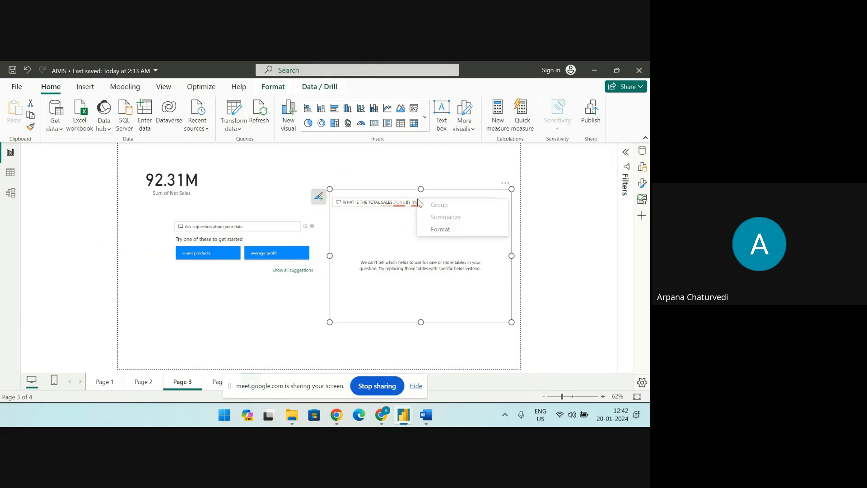
left_click(407, 217)
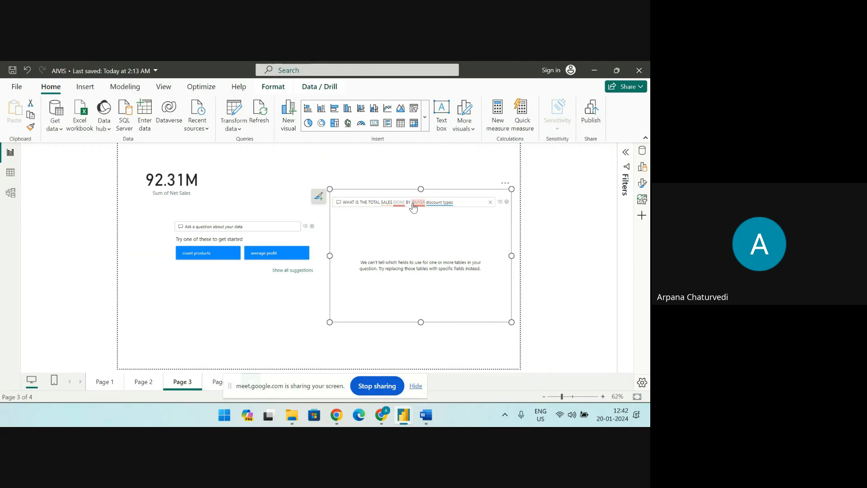
left_click(413, 204)
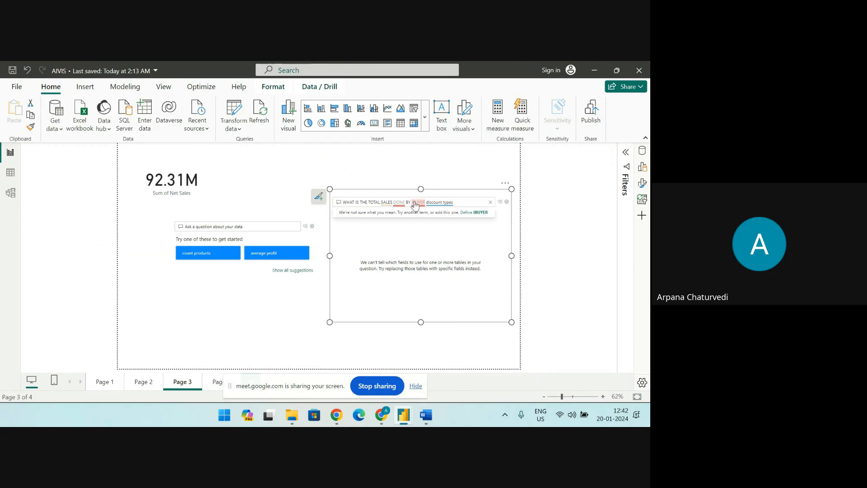
right_click(415, 205)
left_click(409, 218)
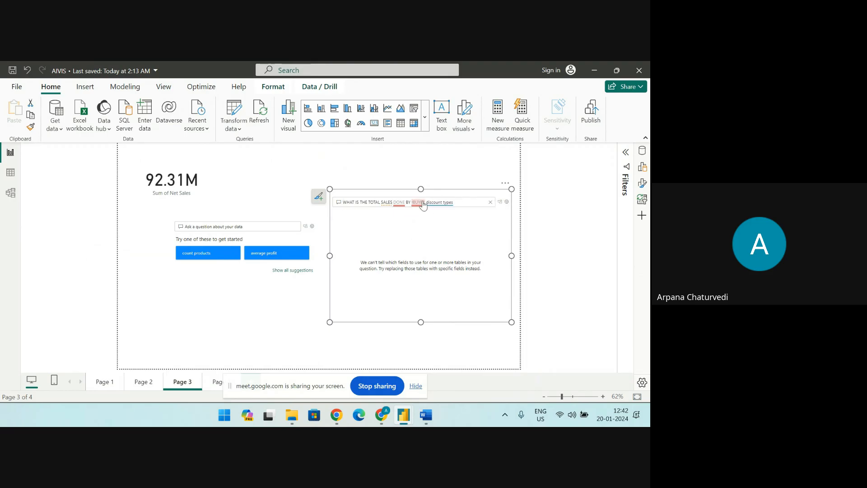
Correct the ending of the question so it reads "WHAT IS THE TOTAL SALES DONE BY buyer type"
left_click_drag(424, 203, 459, 202)
key("BackSpace")
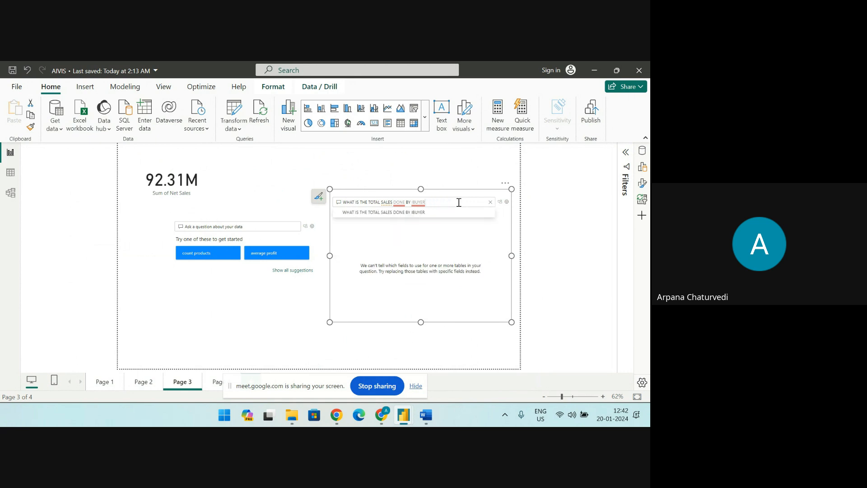
key("BackSpace")
key("BackSpace")
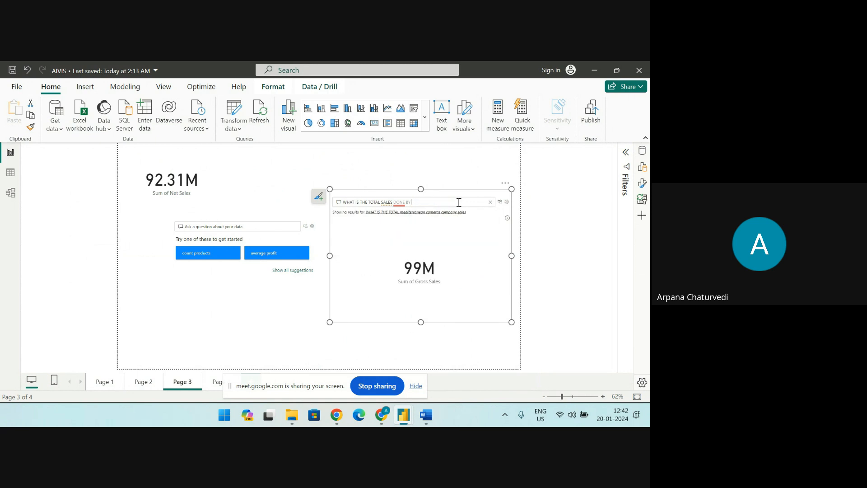
type("BU")
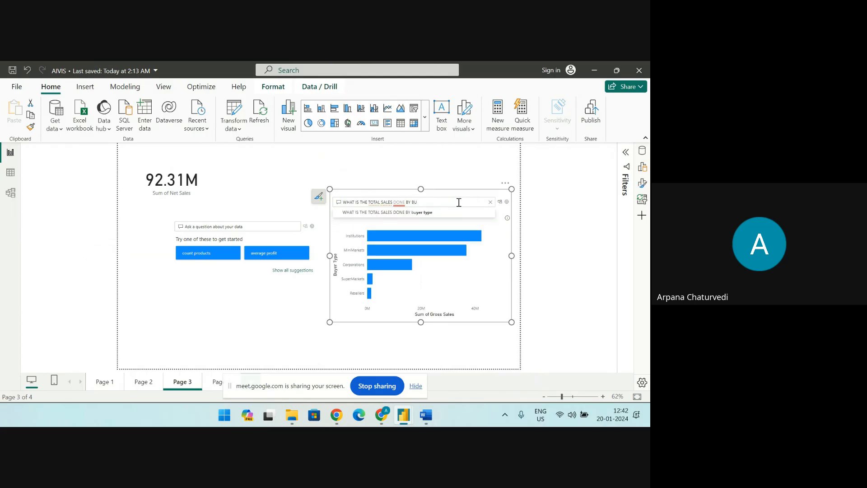
left_click(425, 213)
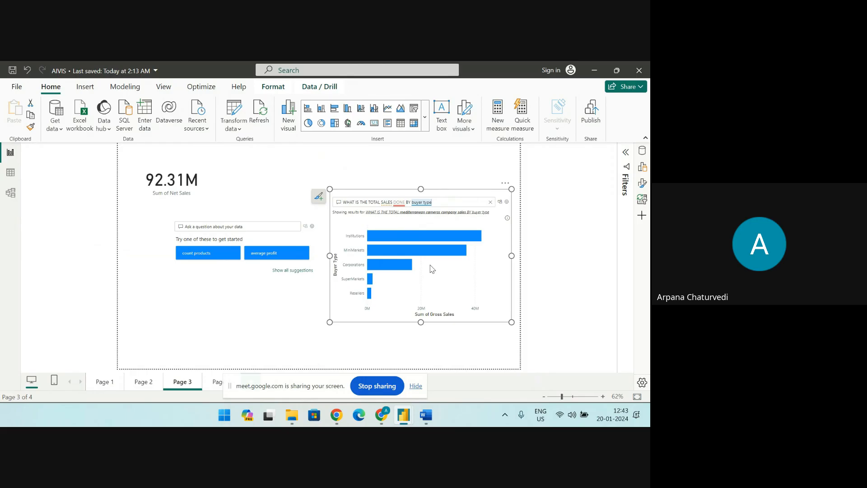
Convert the Q&A answer into a standard bar chart placed higher on Page 3 and copy that chart
left_click(501, 207)
left_click_drag(420, 198, 419, 160)
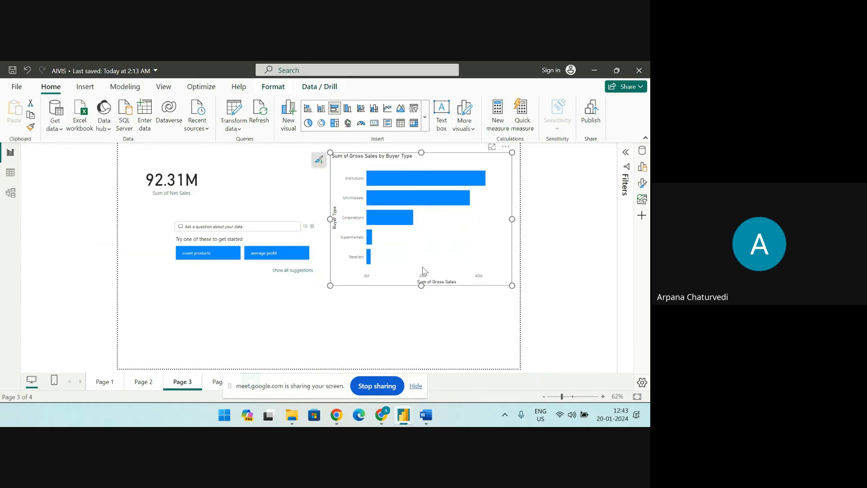
right_click(448, 222)
mouse_move(468, 276)
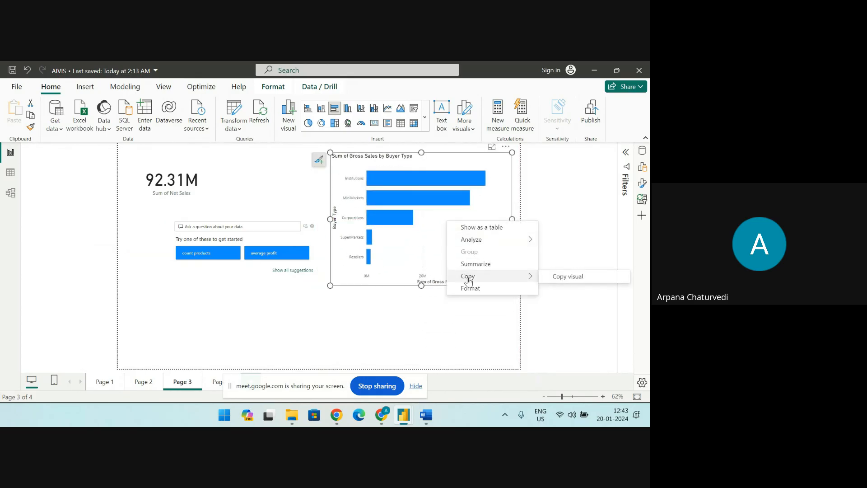
left_click(548, 284)
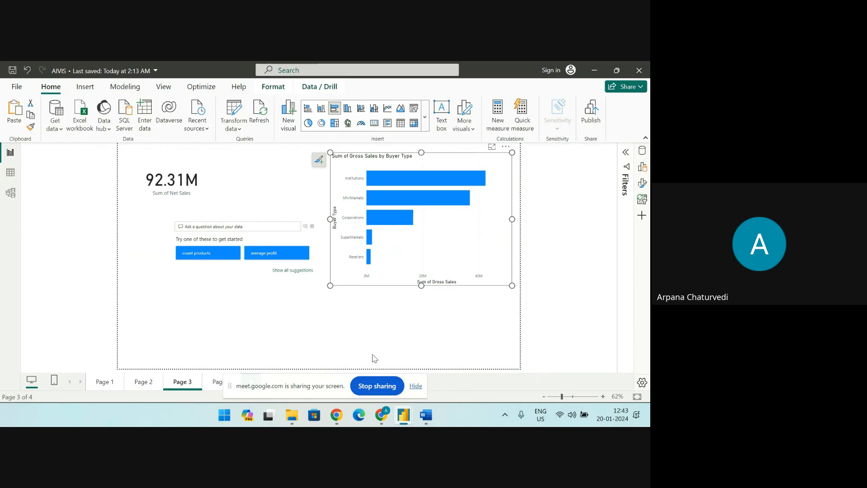
Add a new report page, Page 5, and paste the copied bar chart into the lower-right corner of its canvas
left_click_drag(338, 385, 181, 285)
left_click(253, 383)
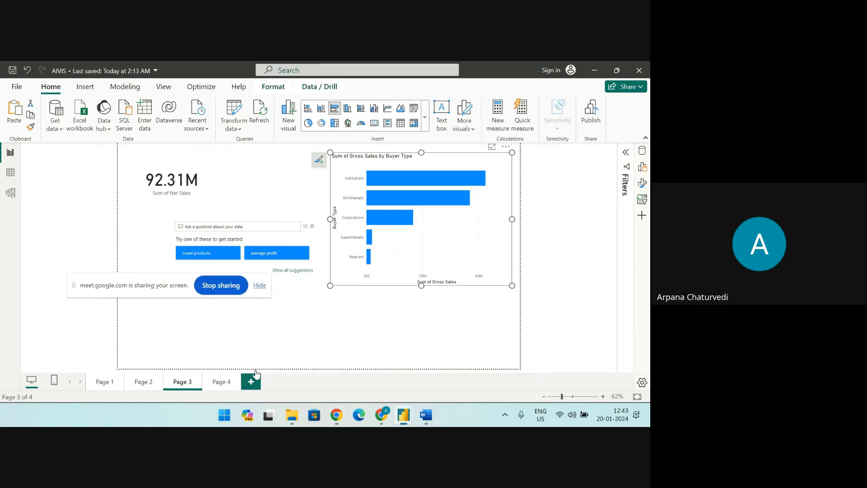
right_click(416, 298)
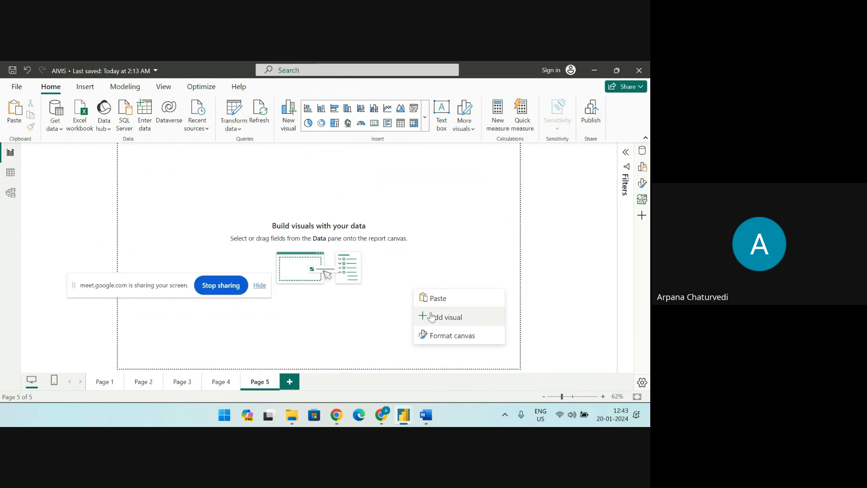
left_click(427, 299)
left_click_drag(415, 233, 422, 316)
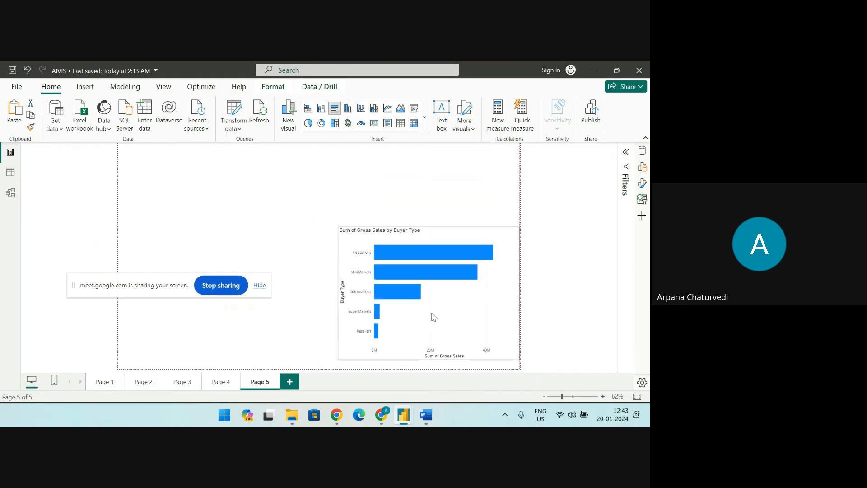
left_click(336, 240)
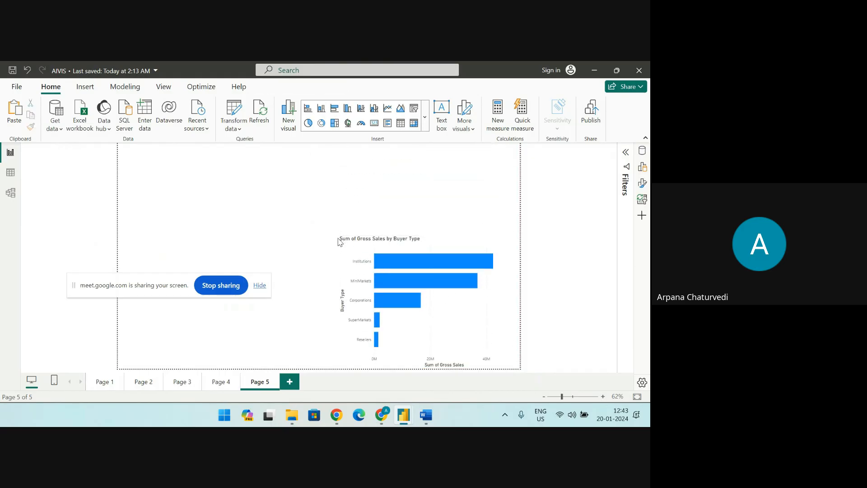
Return to Page 3 and remove the Sum of Gross Sales by Buyer Type chart there
left_click(196, 383)
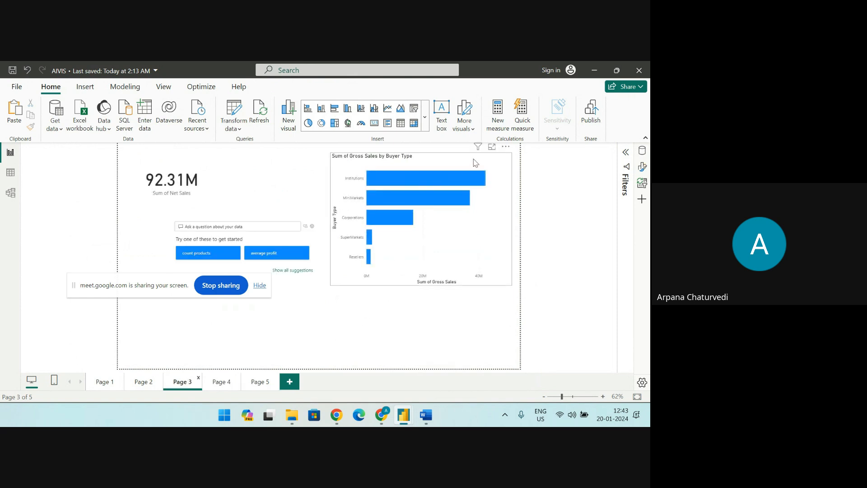
left_click(506, 147)
left_click(520, 181)
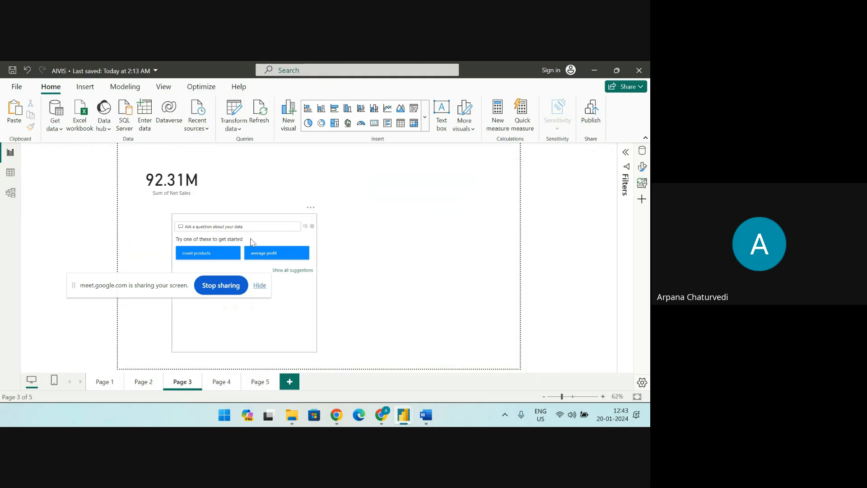
Move the remaining Q&A visual on Page 3 toward the middle of the canvas and widen it
left_click_drag(251, 223, 288, 195)
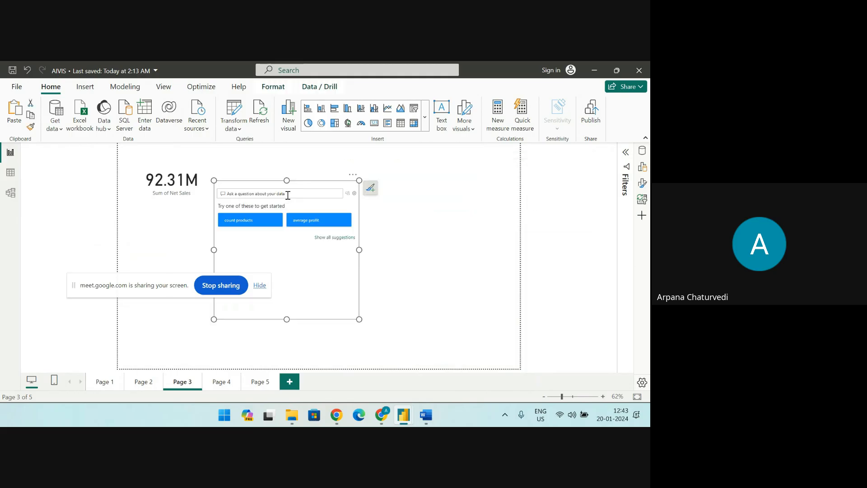
left_click_drag(359, 250, 466, 249)
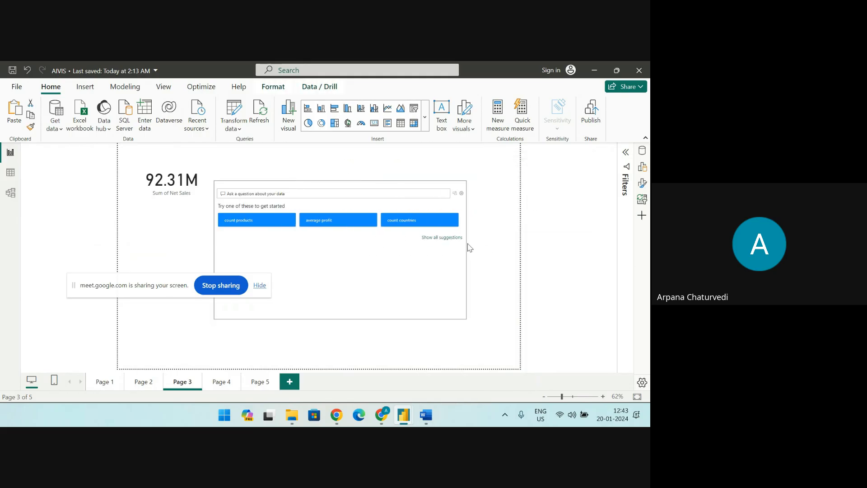
left_click_drag(317, 192, 344, 209)
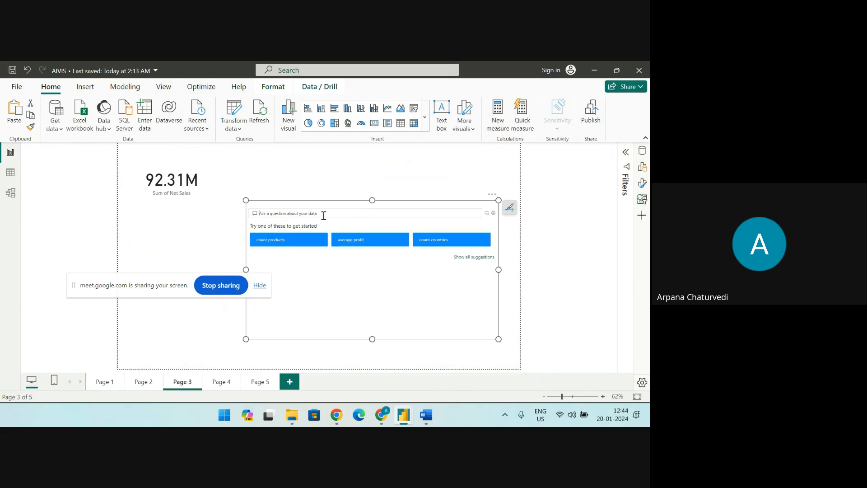
Ask "TOTAL net sale" in the Q&A visual, using the suggested completion
left_click(324, 215)
type("TOTA")
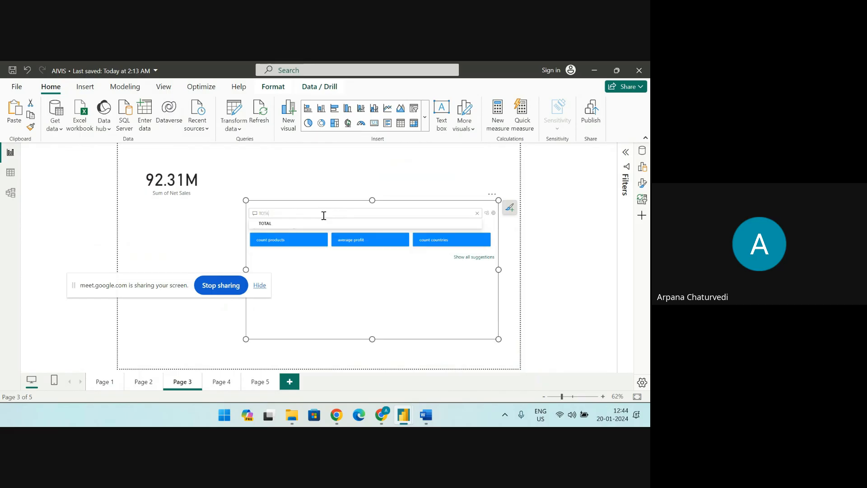
type("L")
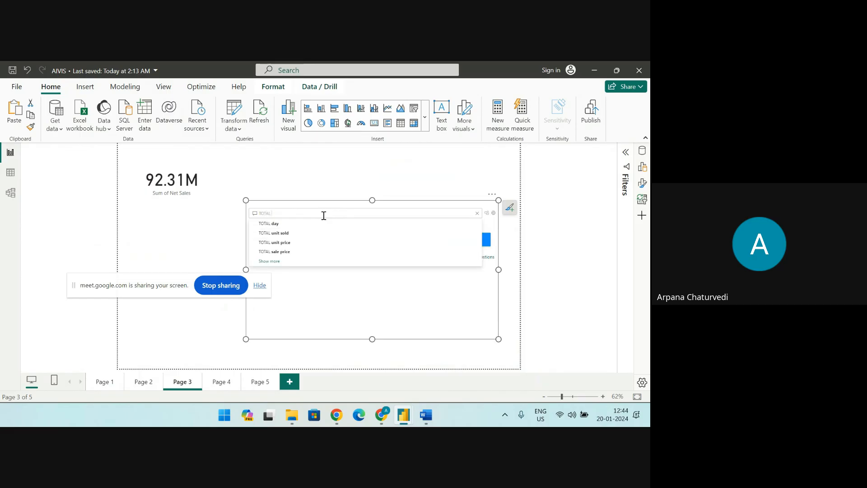
type(" NET")
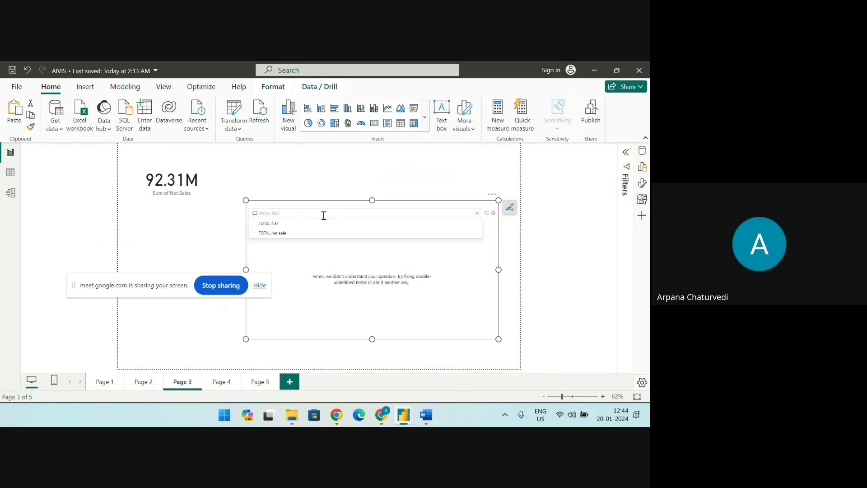
left_click(299, 233)
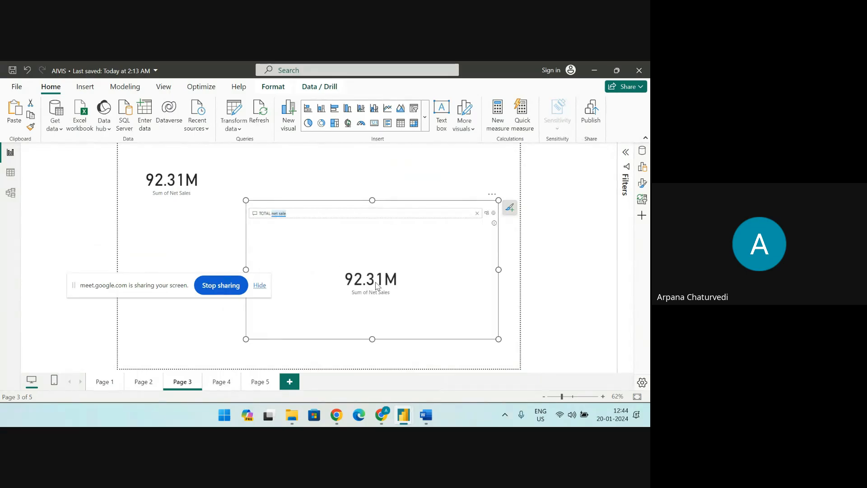
Convert the net sales answer into a standard card and shrink it beside the existing Sum of Net Sales card
left_click(493, 215)
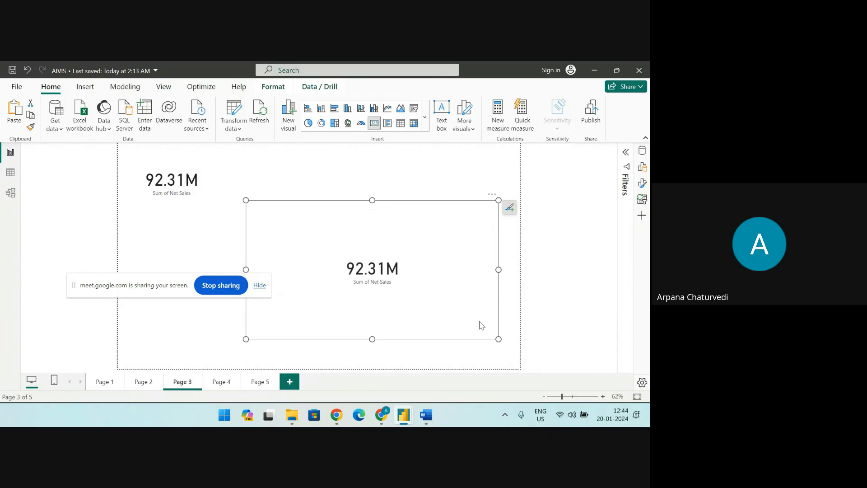
left_click_drag(499, 339, 307, 191)
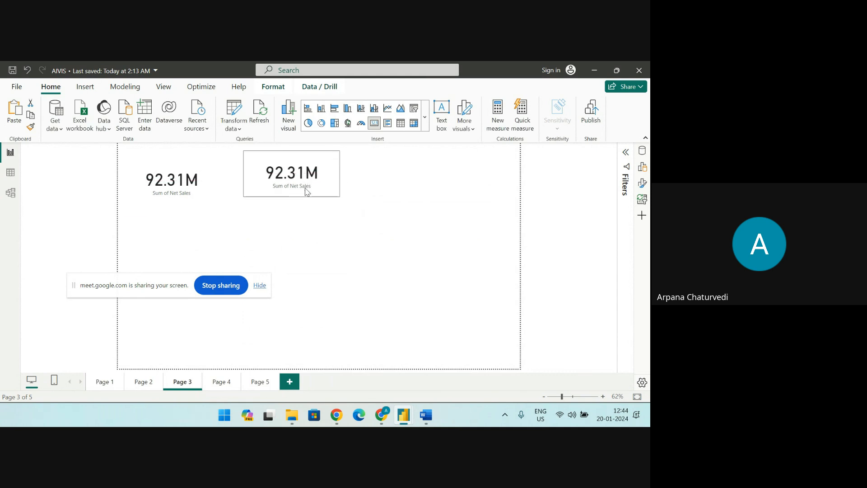
left_click(410, 289)
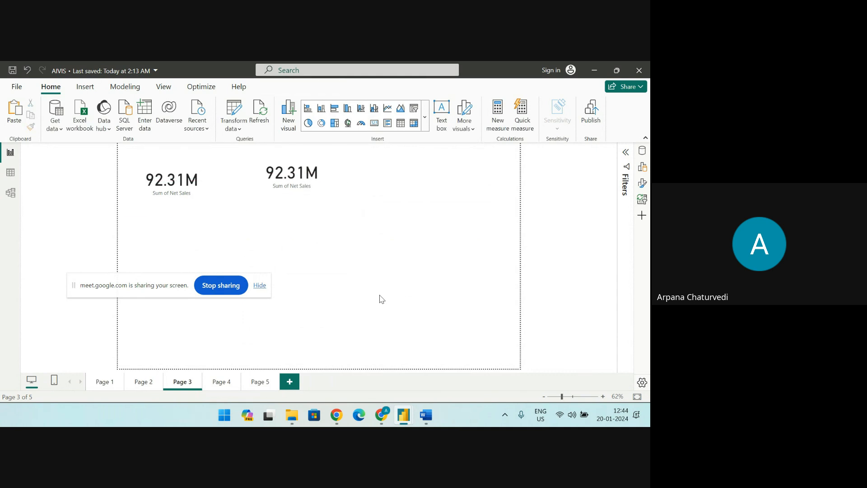
Shrink the original Sum of Net Sales card and align the new card directly next to it
left_click(176, 178)
left_click_drag(222, 218, 213, 194)
left_click_drag(289, 192, 316, 203)
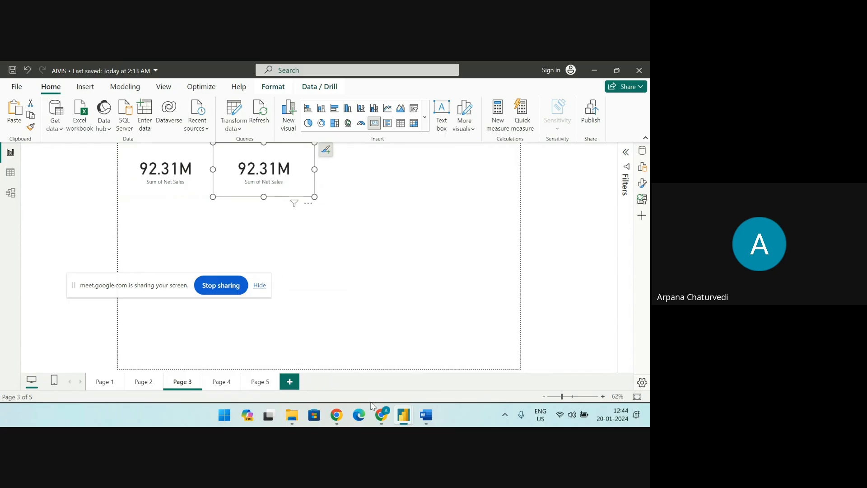
Switch to the Untitled Power BI Desktop window with the Key influencers visual
mouse_move(404, 414)
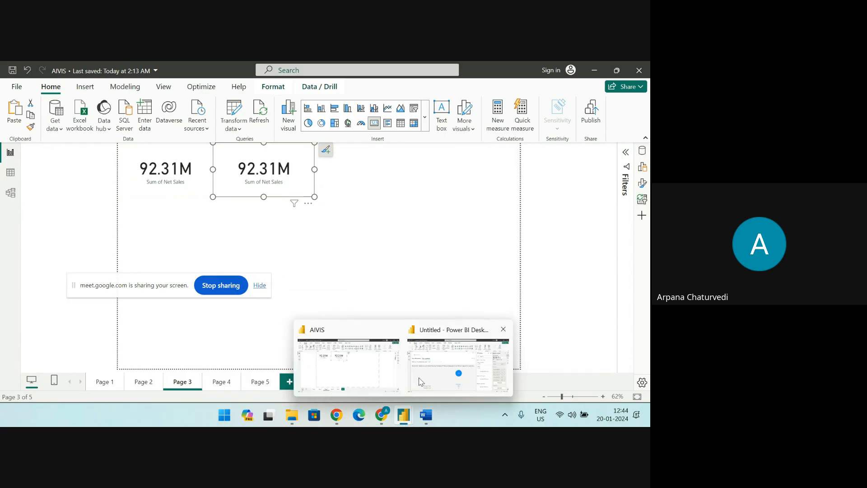
left_click(434, 343)
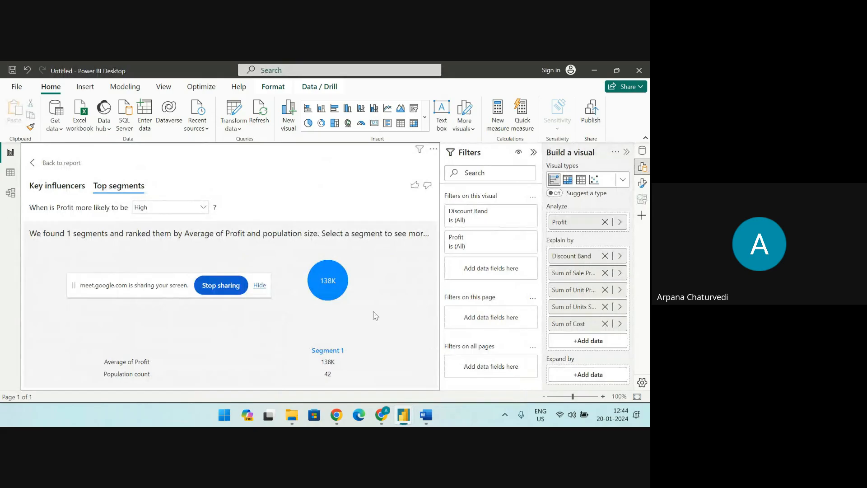
Open the recent file ChocoAnalytics.pbix and go to its Demo 9 report page
left_click(17, 87)
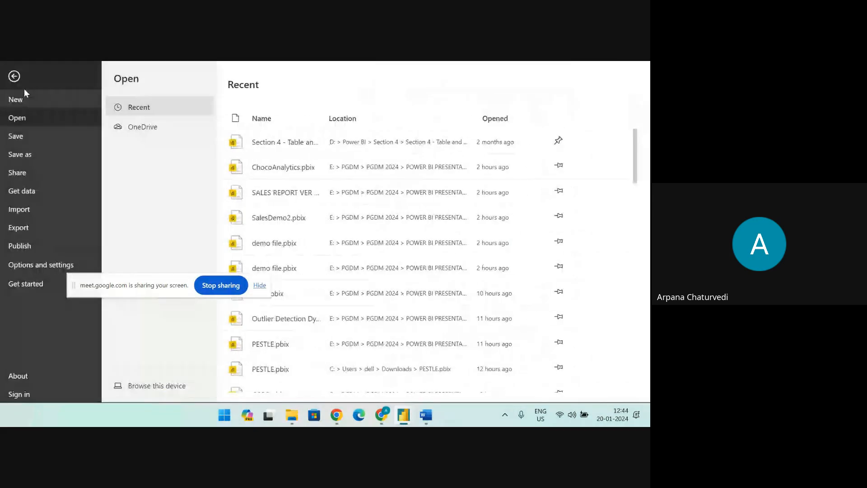
left_click(275, 167)
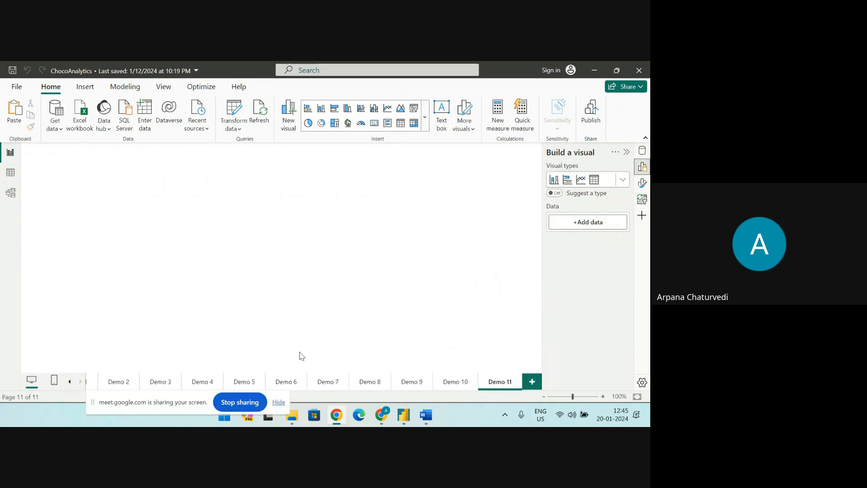
left_click(135, 383)
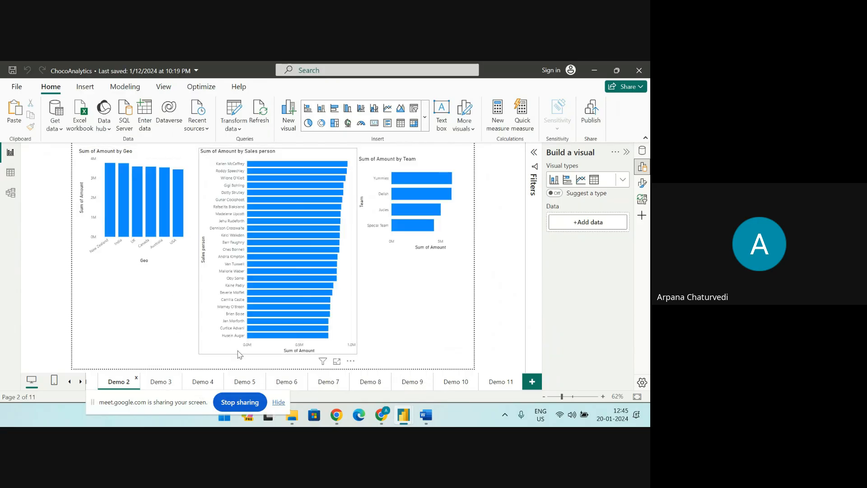
left_click(241, 383)
left_click(281, 383)
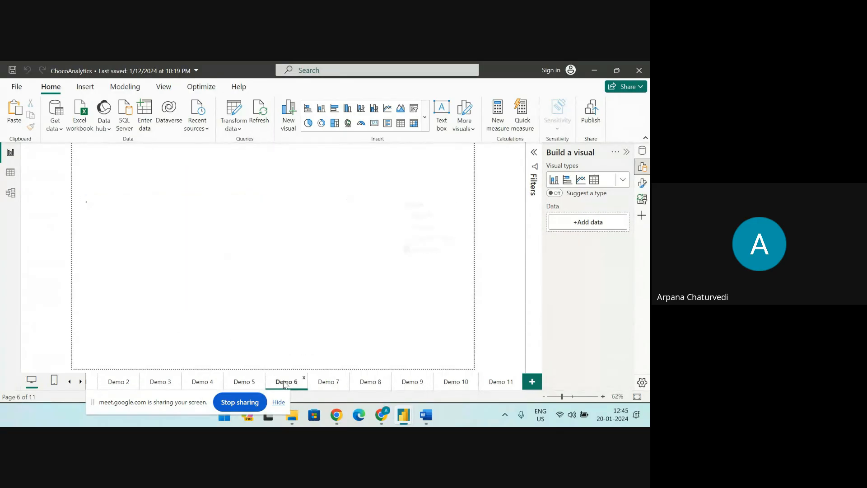
left_click(326, 383)
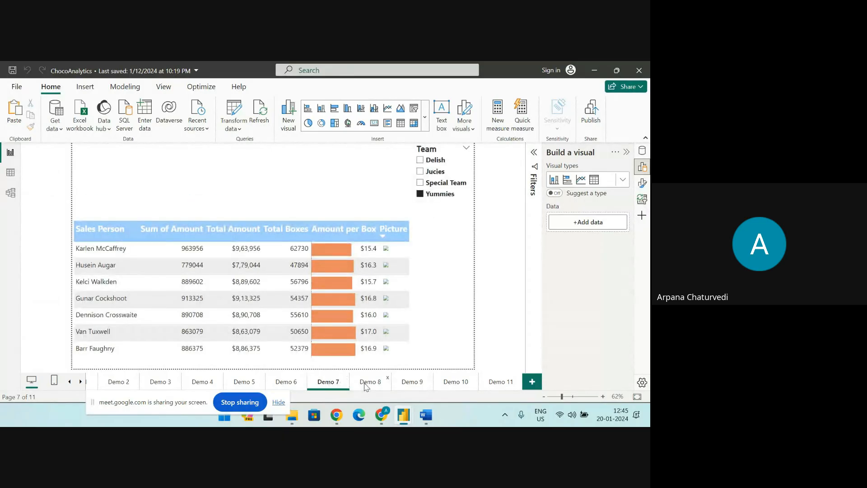
left_click(368, 383)
left_click(411, 382)
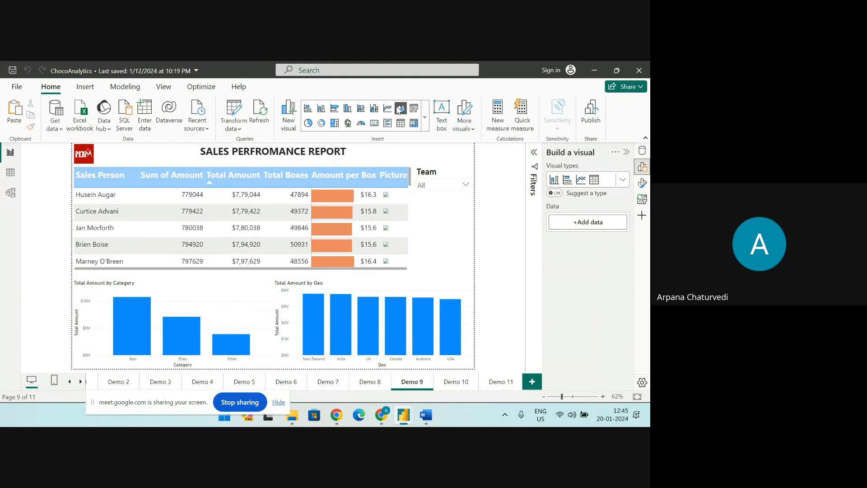
Add a Smart narrative visual to the sales report page and widen it across the full page width
left_click(425, 123)
scroll(383, 335, "down", 5)
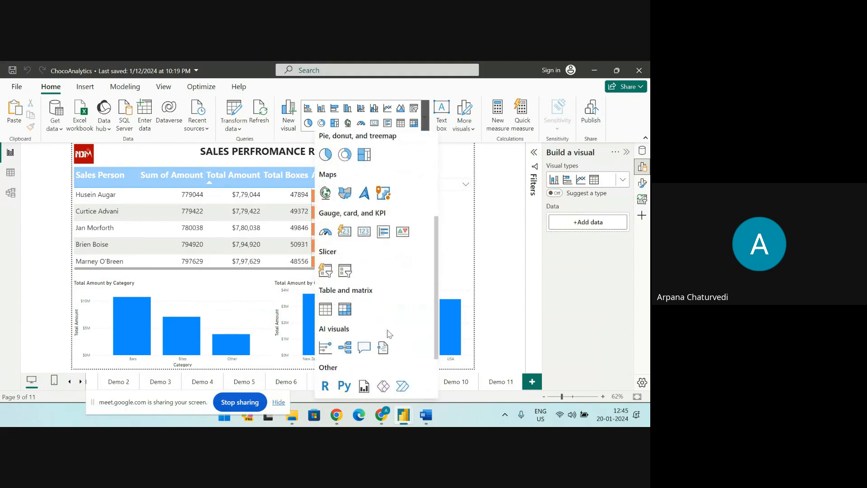
left_click(383, 347)
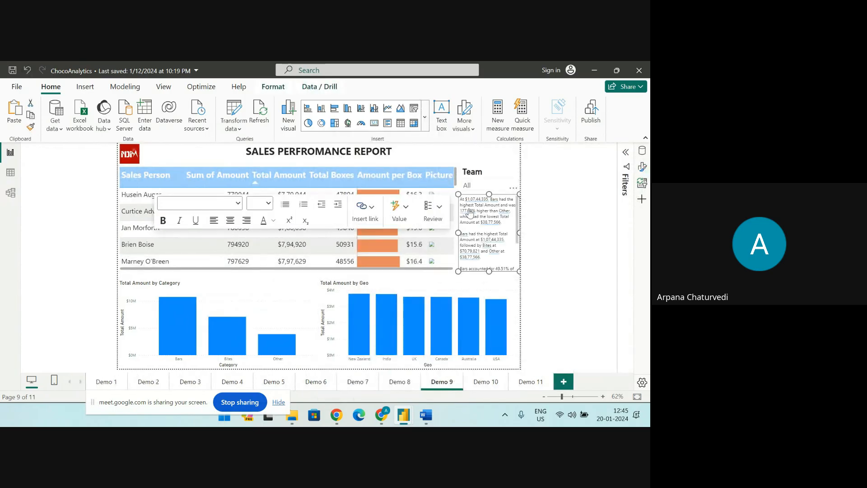
left_click_drag(458, 194, 96, 199)
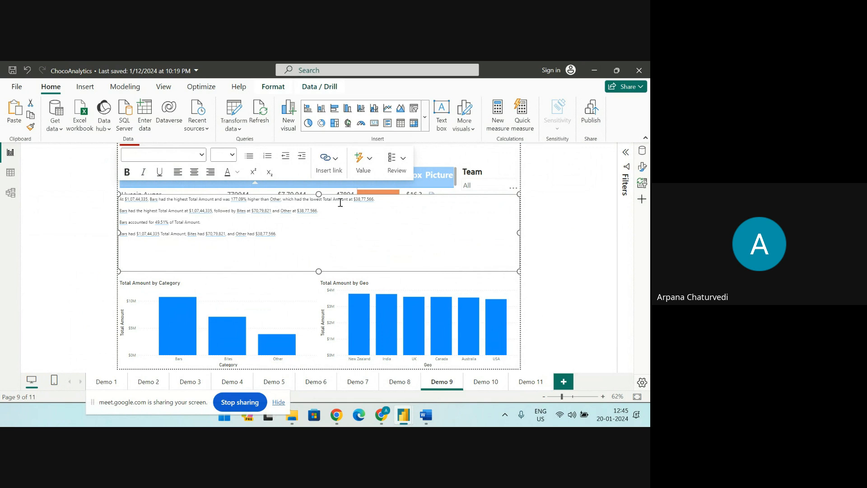
Try to select the whole narrative text and enlarge its font
left_click(282, 233)
left_click_drag(281, 234, 120, 233)
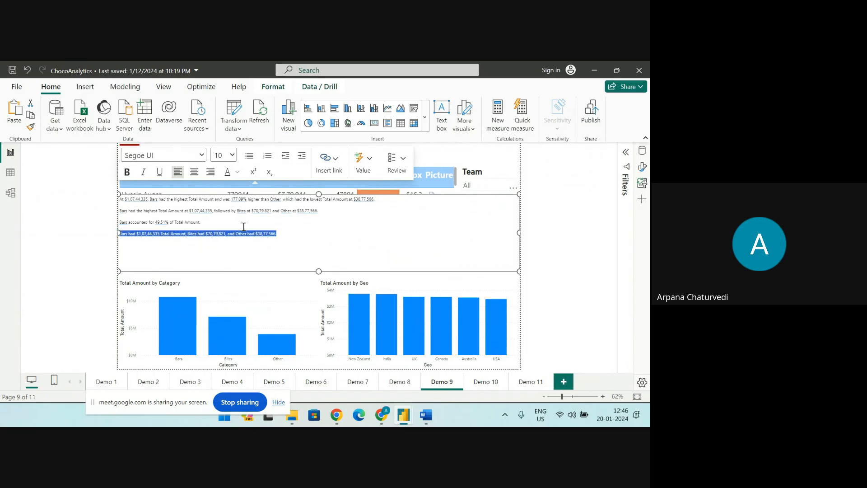
left_click(312, 244)
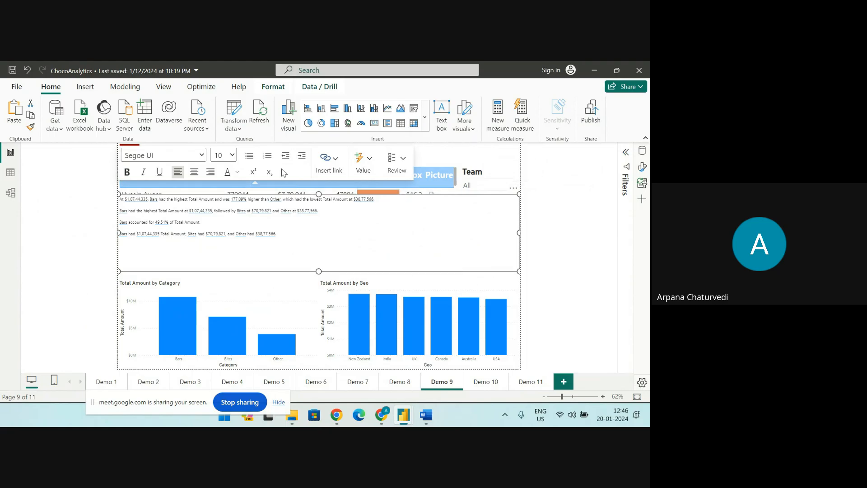
left_click_drag(282, 238, 118, 196)
left_click(328, 260)
left_click_drag(278, 234, 119, 234)
left_click(121, 200)
left_click(312, 272)
left_click(233, 158)
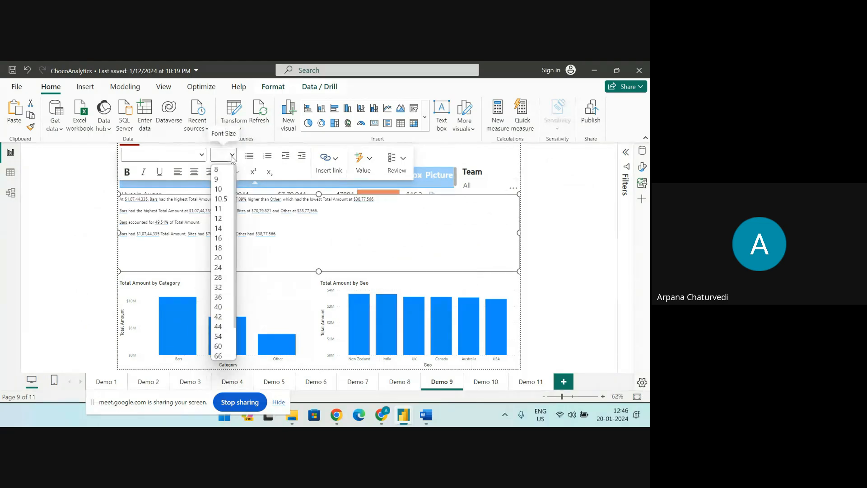
left_click(229, 284)
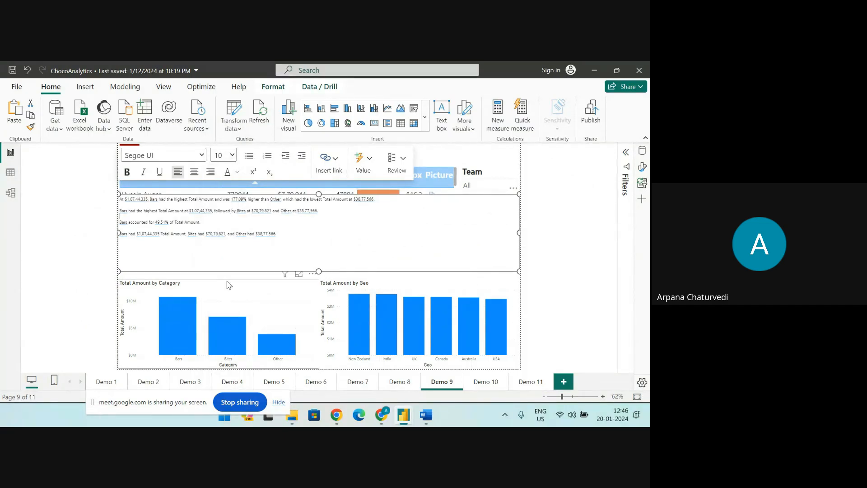
Set the narrative's font sizes to 24 for the last sentence, 28 for the third and 20 for the second
triple_click(277, 234)
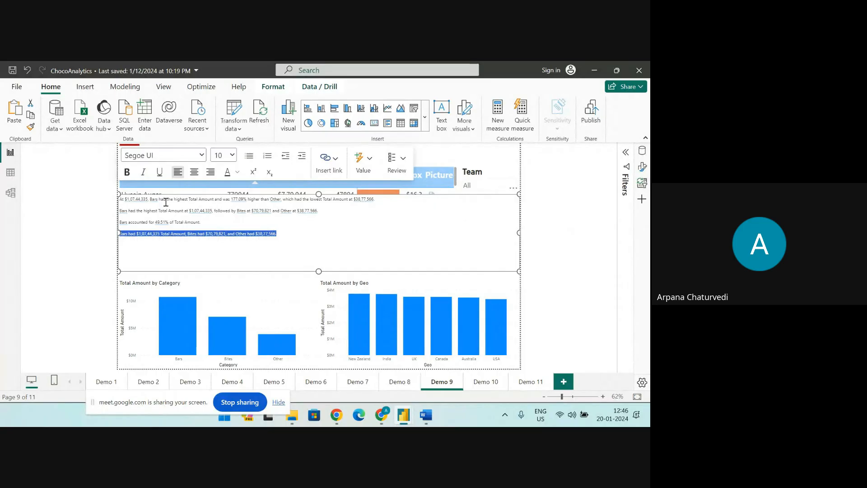
left_click(229, 158)
left_click(223, 267)
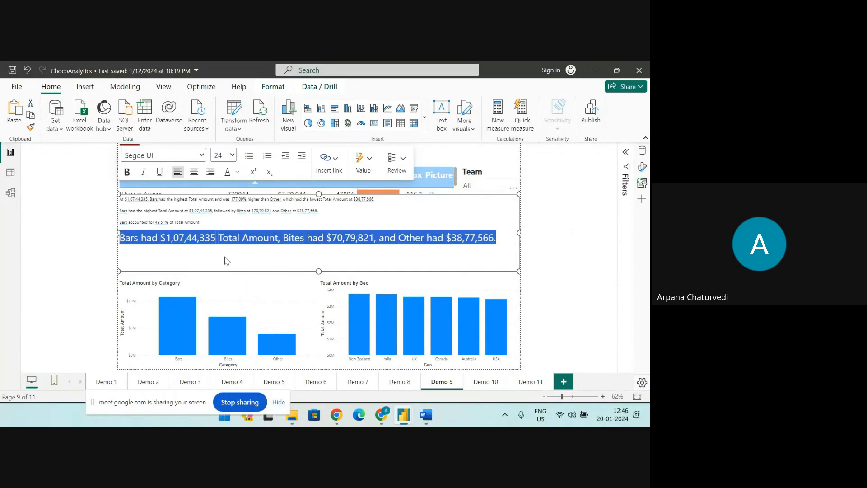
left_click_drag(207, 222, 119, 222)
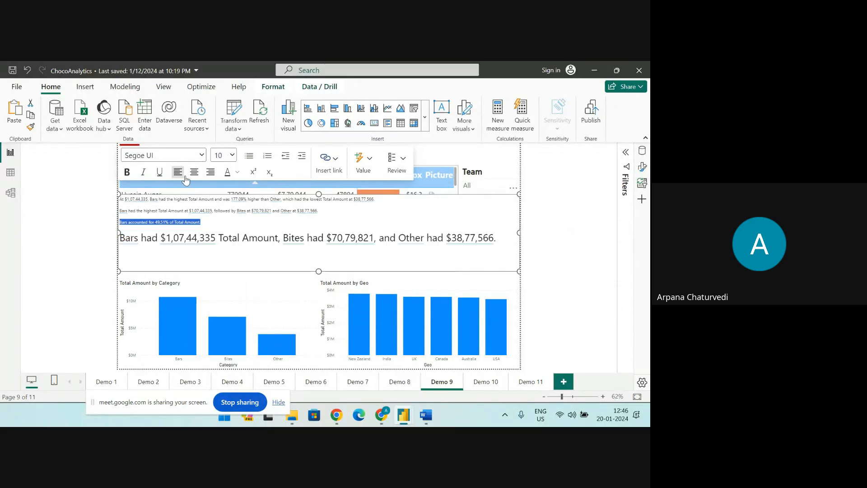
left_click(229, 155)
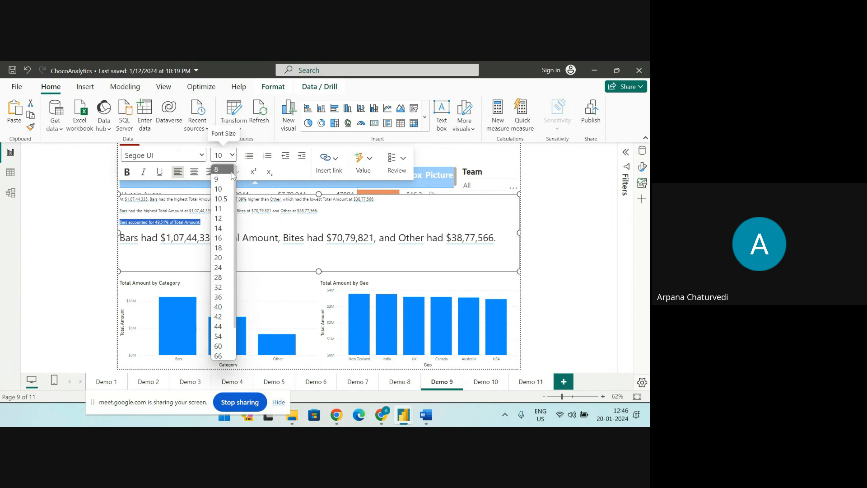
left_click(219, 276)
left_click_drag(328, 209, 119, 211)
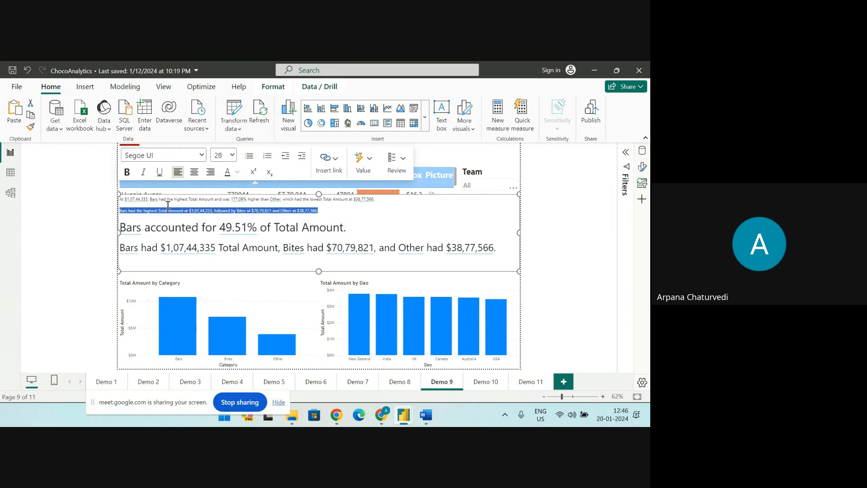
left_click(232, 156)
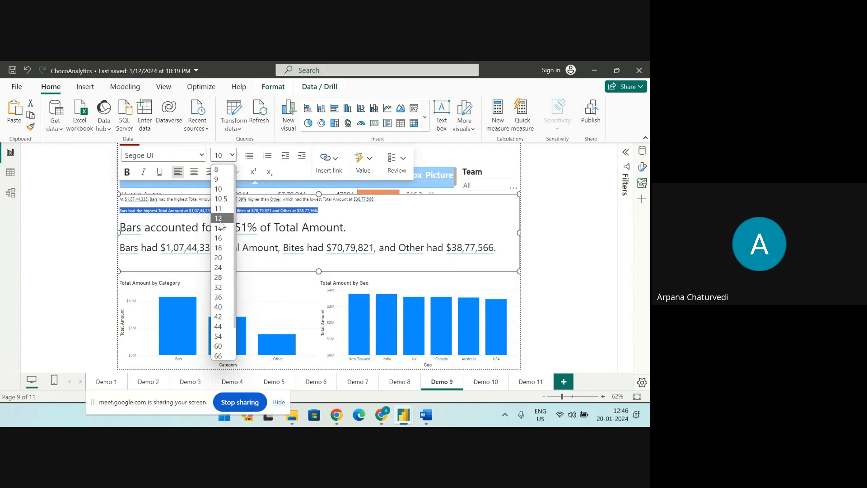
left_click(226, 253)
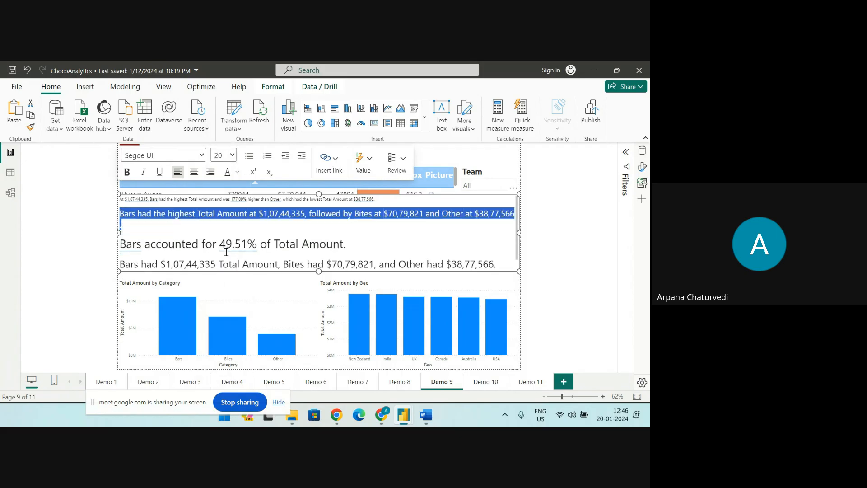
Set the narrative's first sentence to font size 24 and extend the visual downward over the charts
left_click(375, 203)
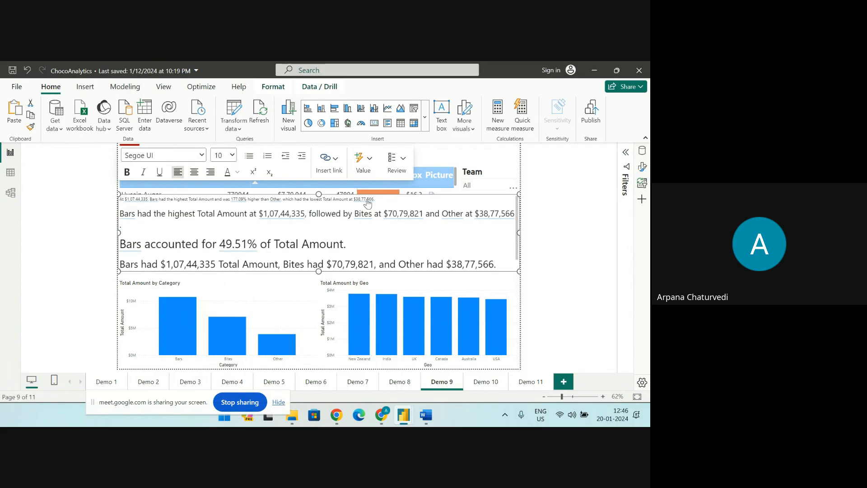
left_click_drag(375, 199, 120, 199)
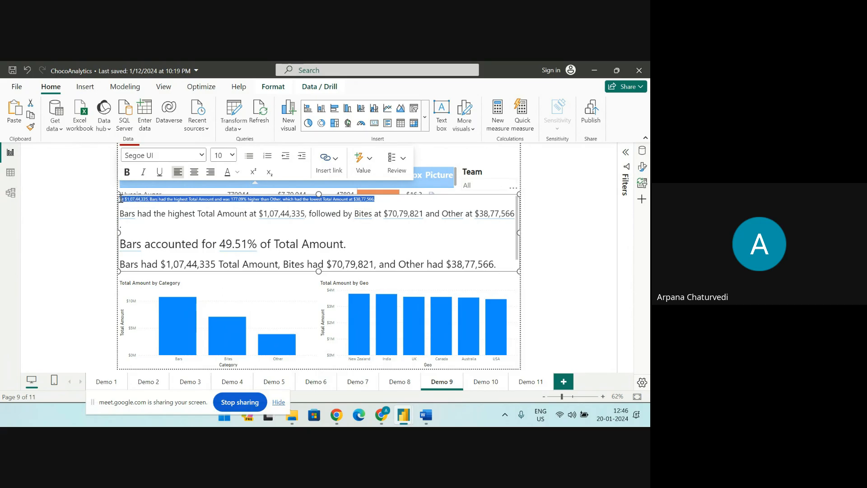
left_click(226, 155)
left_click(218, 267)
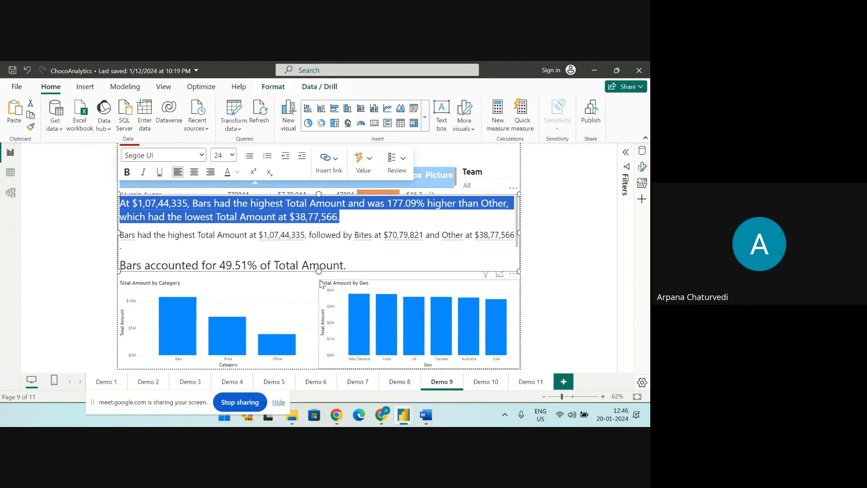
left_click_drag(319, 271, 320, 332)
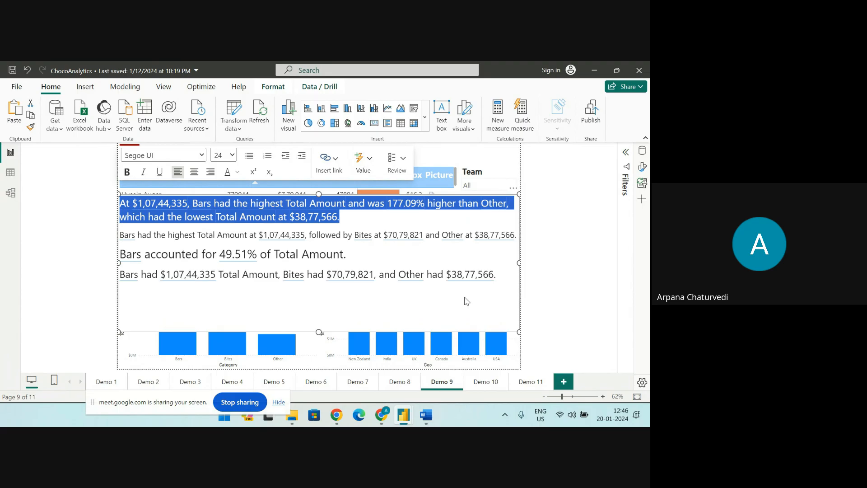
Inspect the definitions of the generated values for the Bites amount and the top category Bars, leaving both unchanged
left_click(356, 274)
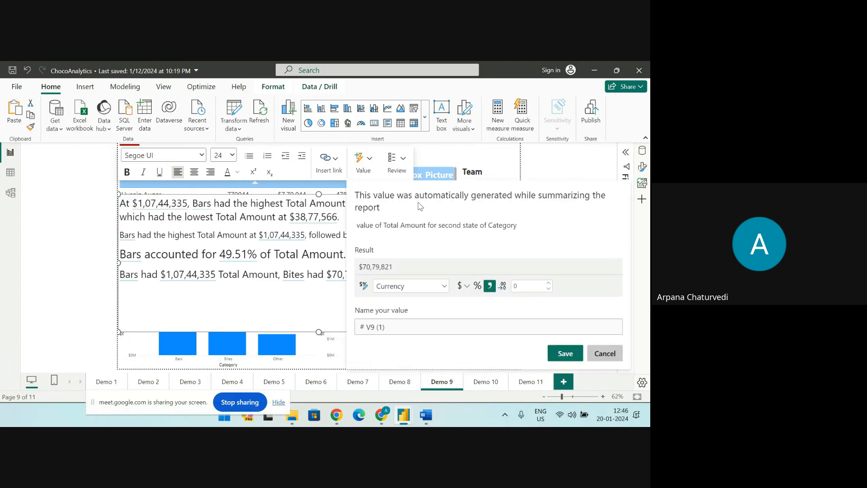
left_click(611, 359)
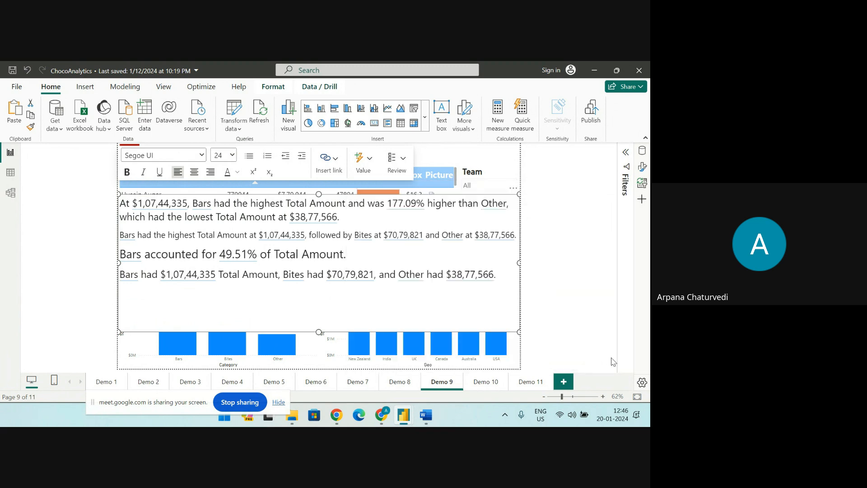
left_click(68, 210)
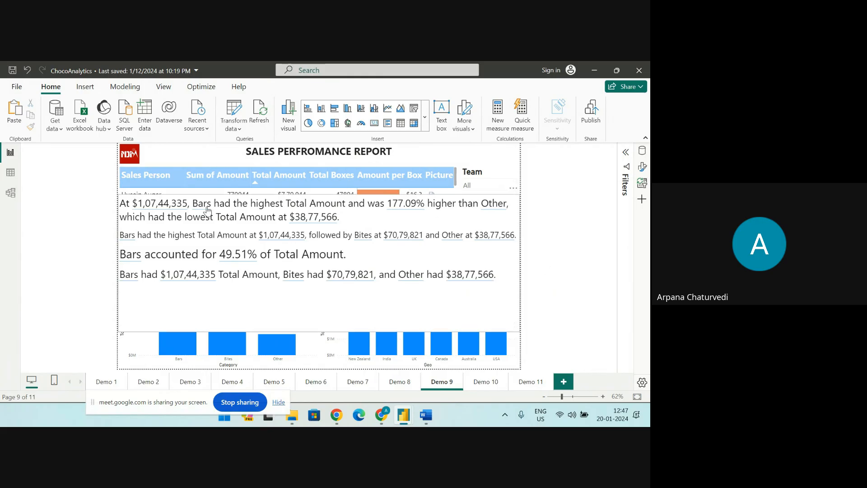
left_click_drag(203, 203, 206, 217)
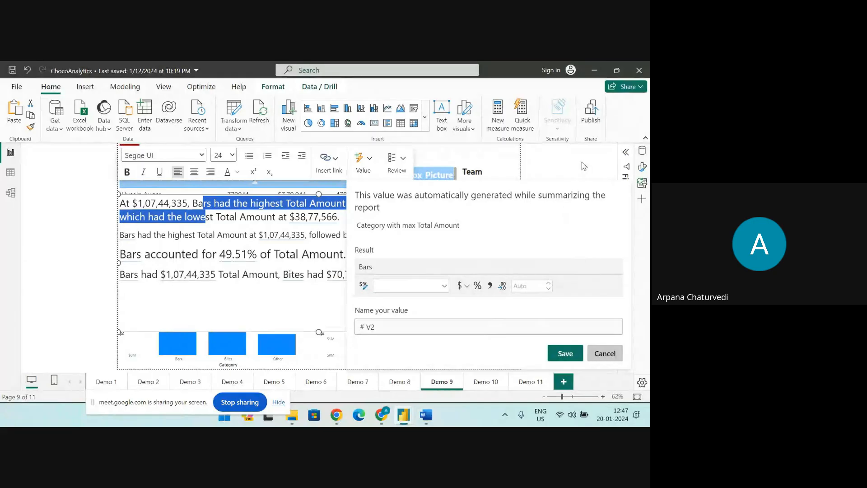
left_click(605, 354)
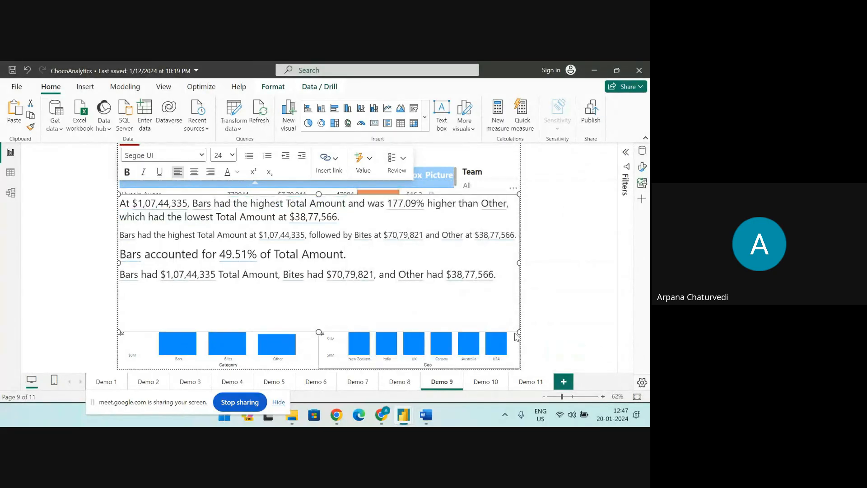
Shrink the narrative visual in width and height, and open its format settings
left_click_drag(513, 331, 438, 289)
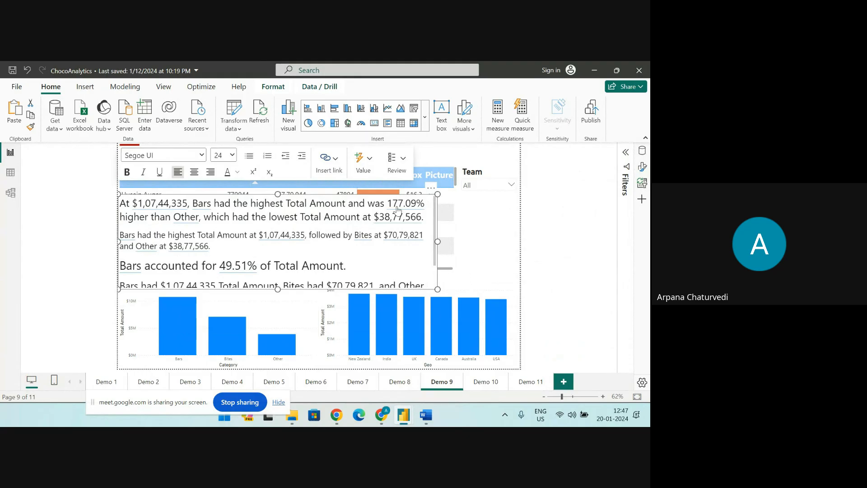
left_click(430, 187)
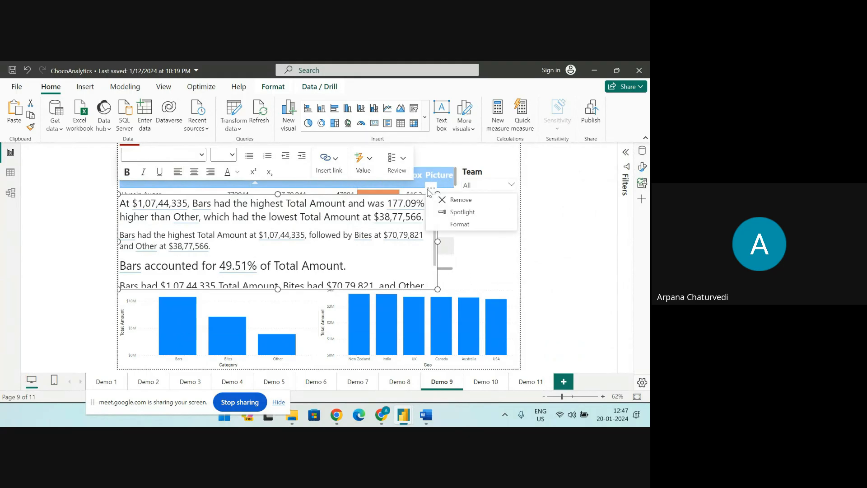
left_click(449, 223)
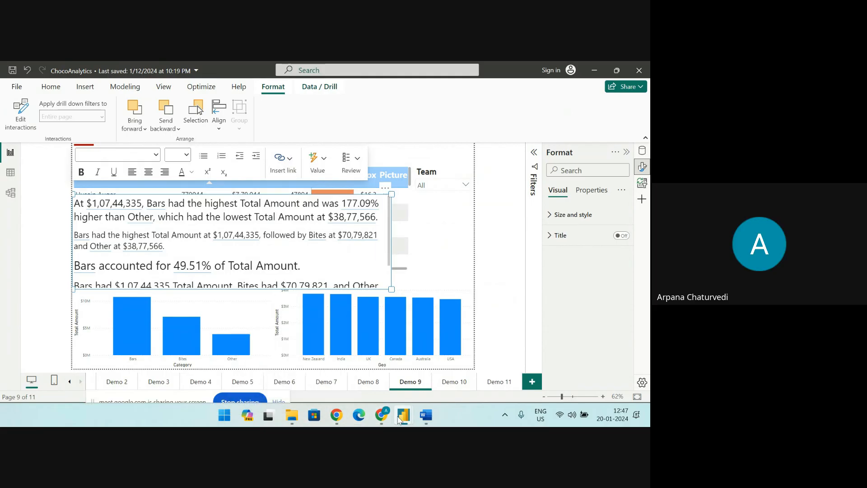
Switch to the AIVIS report window with the two Sum of Net Sales cards
mouse_move(405, 419)
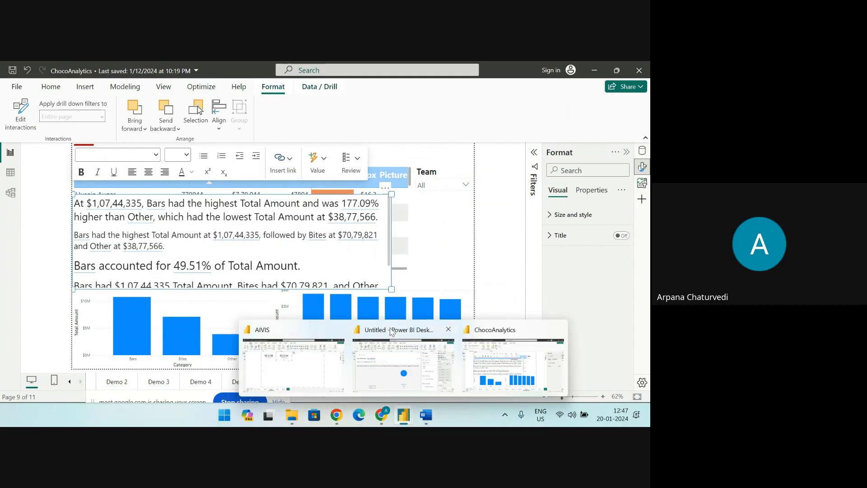
left_click(393, 331)
mouse_move(399, 418)
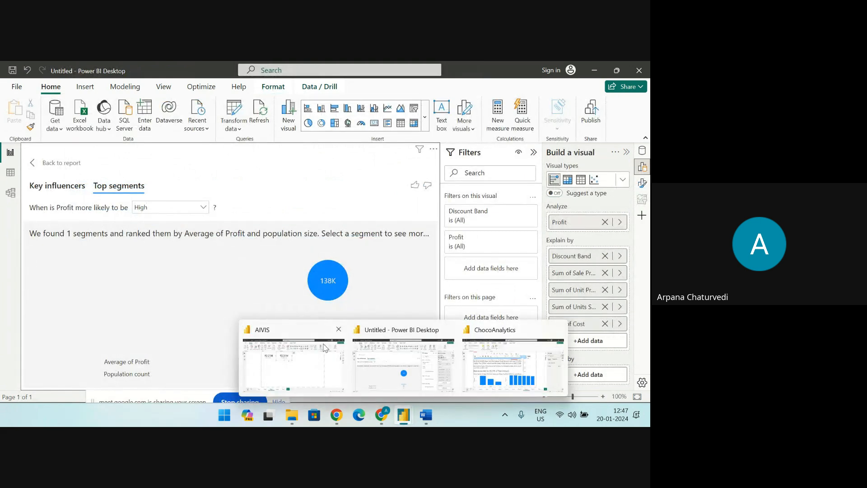
left_click(287, 335)
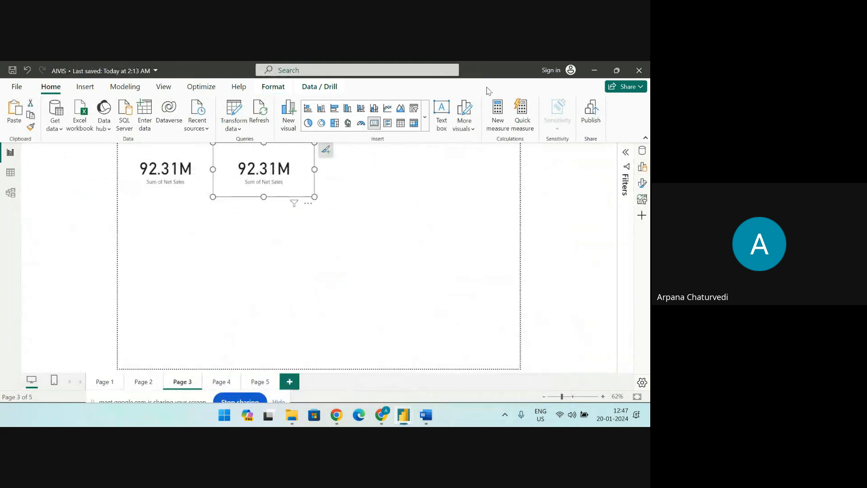
Examine the AI visuals group in the full gallery of visuals available for the report
left_click(425, 117)
scroll(399, 279, "down", 4)
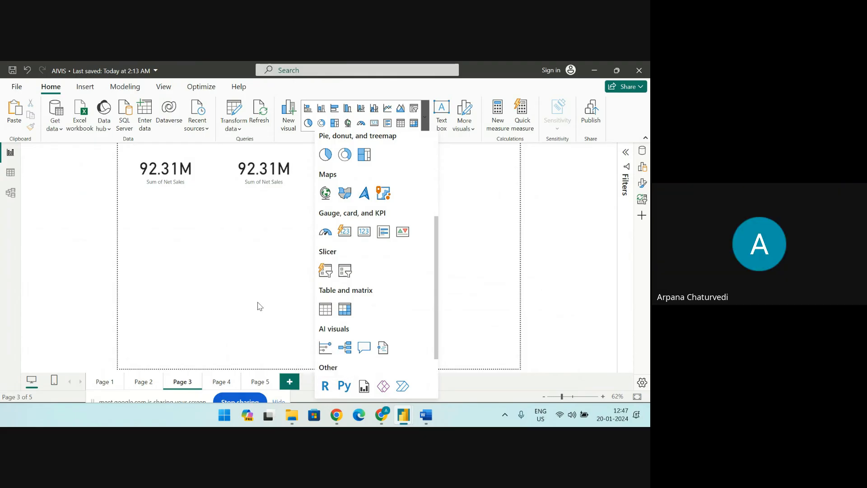
Check which Power BI Desktop version is installed, highlighting the version line, and close the product information
left_click(17, 87)
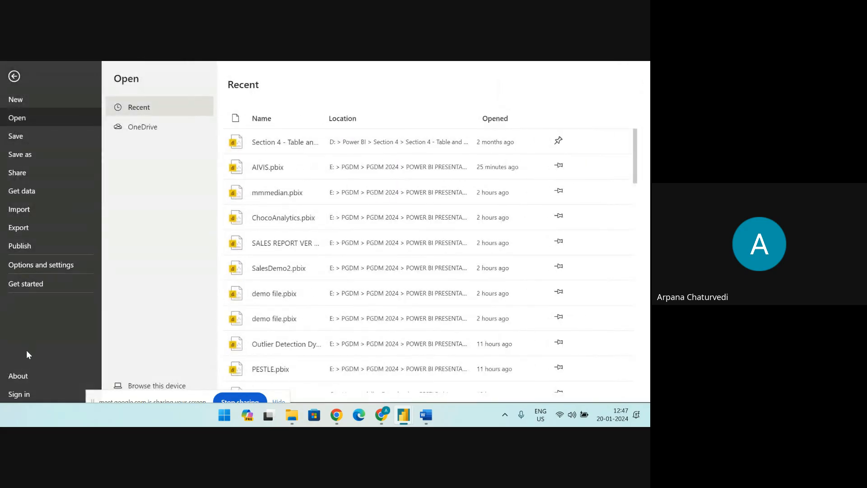
left_click(20, 376)
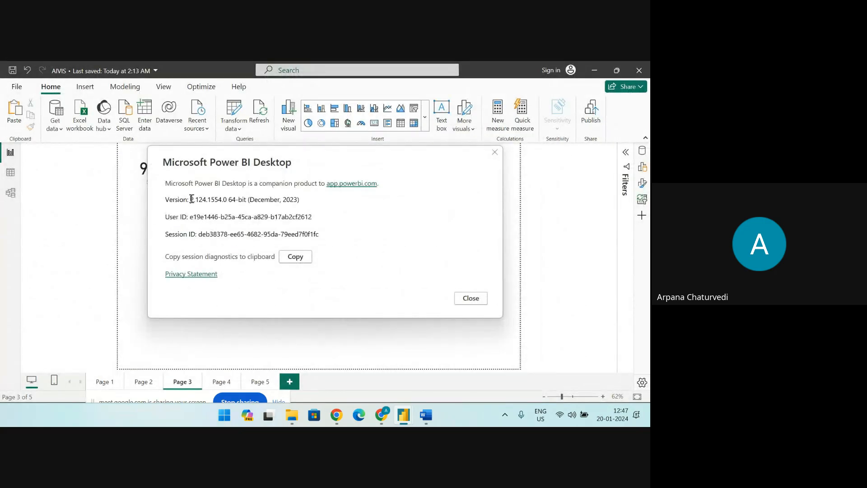
left_click_drag(192, 199, 213, 200)
left_click_drag(222, 201, 288, 203)
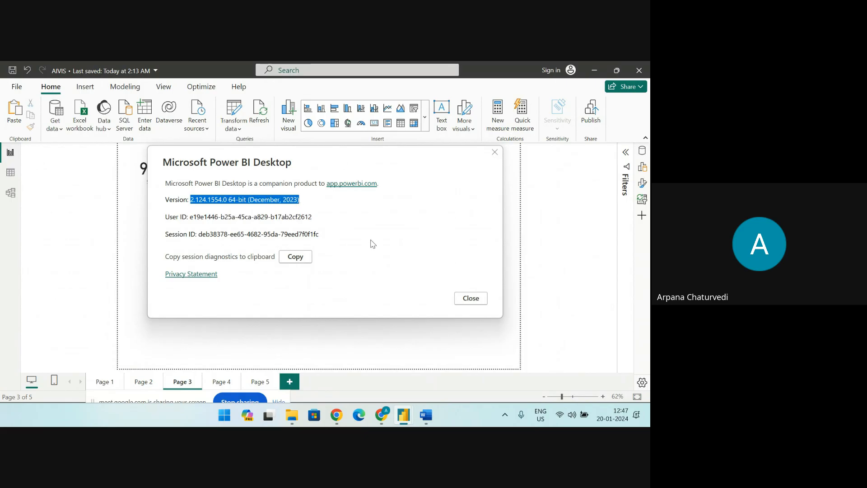
left_click(309, 207)
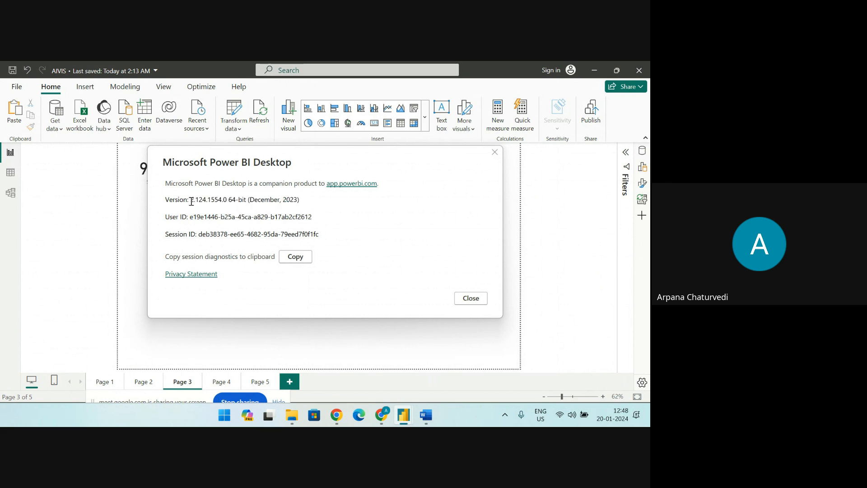
left_click_drag(191, 200, 299, 203)
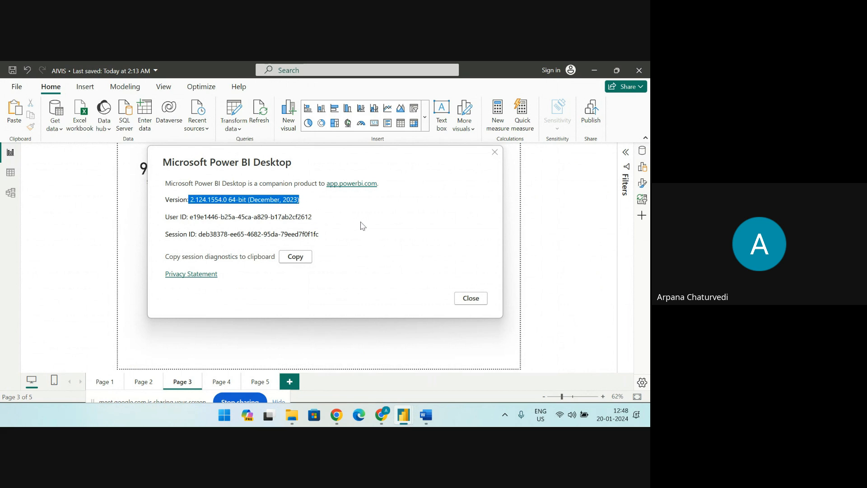
left_click(458, 299)
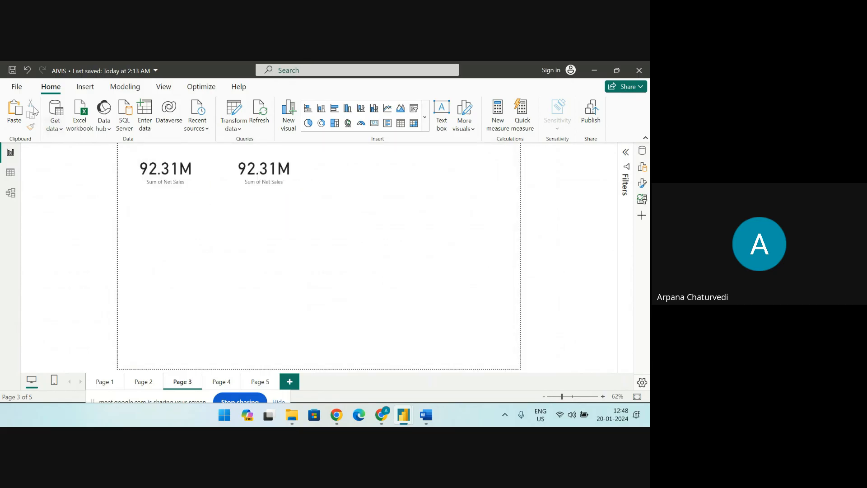
Bring up the report options and review the global Data Load settings, including the cache management options
left_click(14, 90)
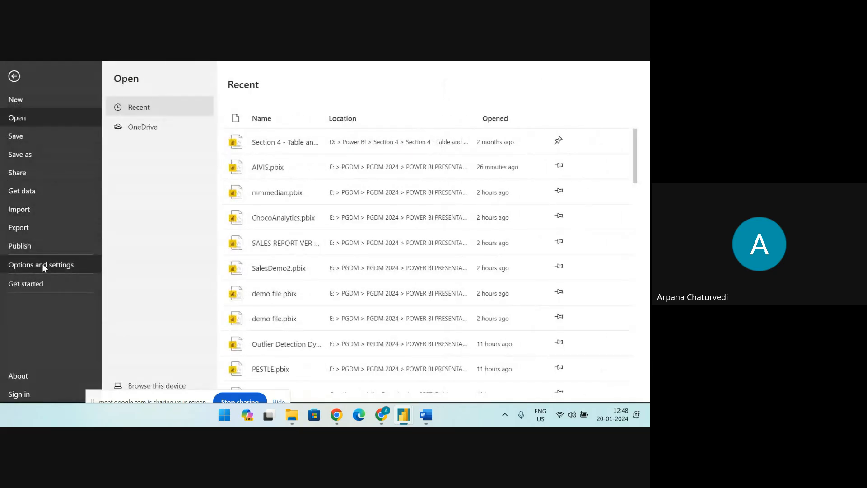
left_click(43, 265)
key("Escape")
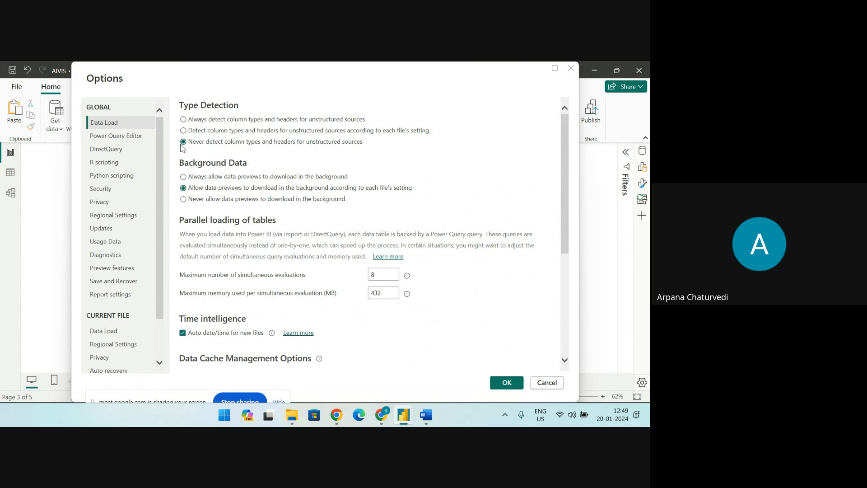
scroll(208, 185, "down", 3)
scroll(202, 156, "down", 2)
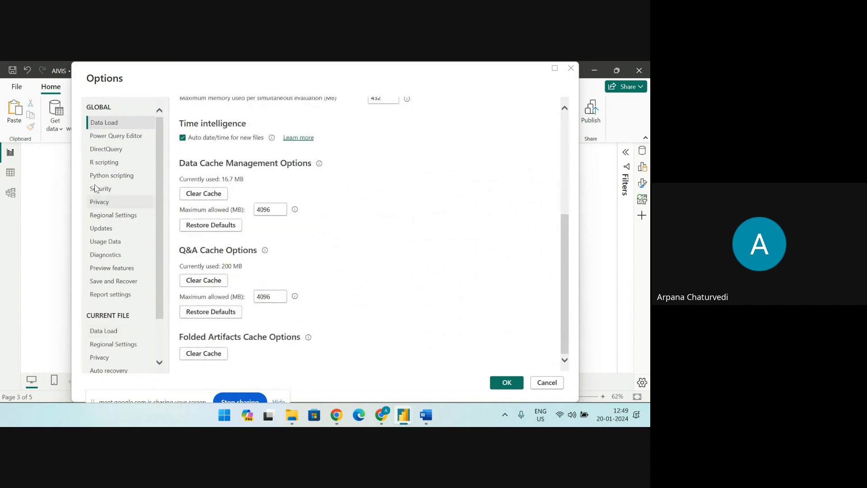
Review the global Regional Settings, Privacy and Security options
left_click(101, 220)
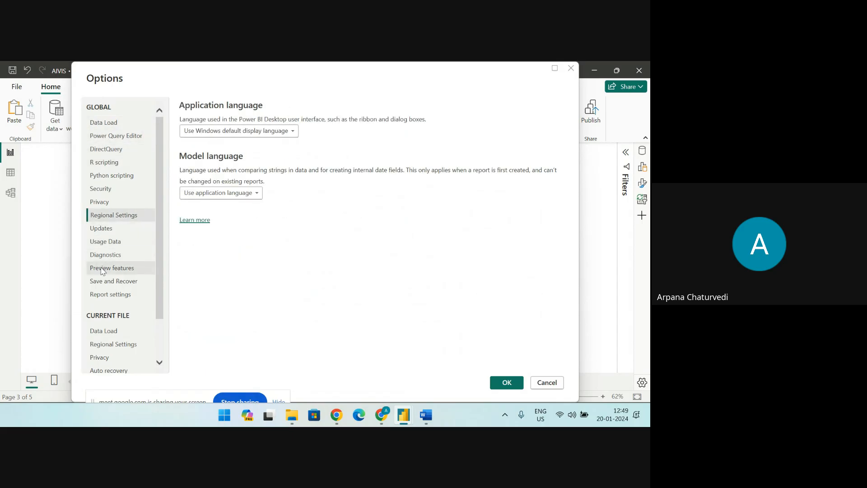
left_click(100, 201)
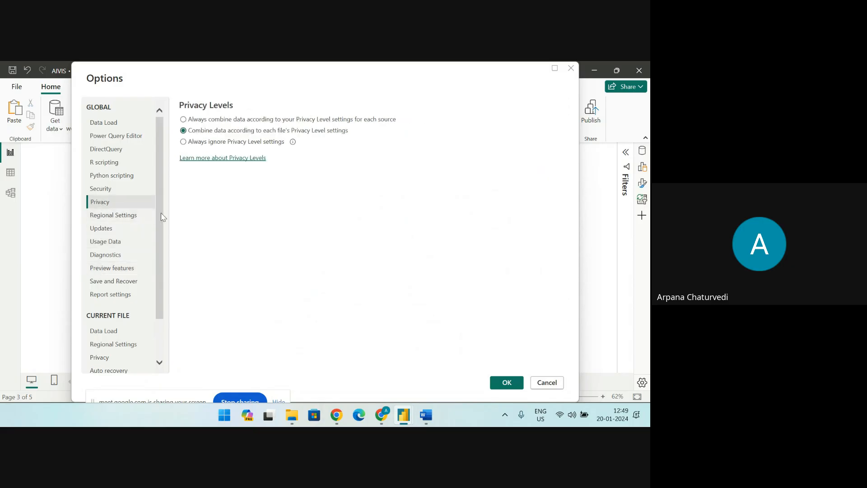
left_click(117, 193)
scroll(231, 298, "down", 3)
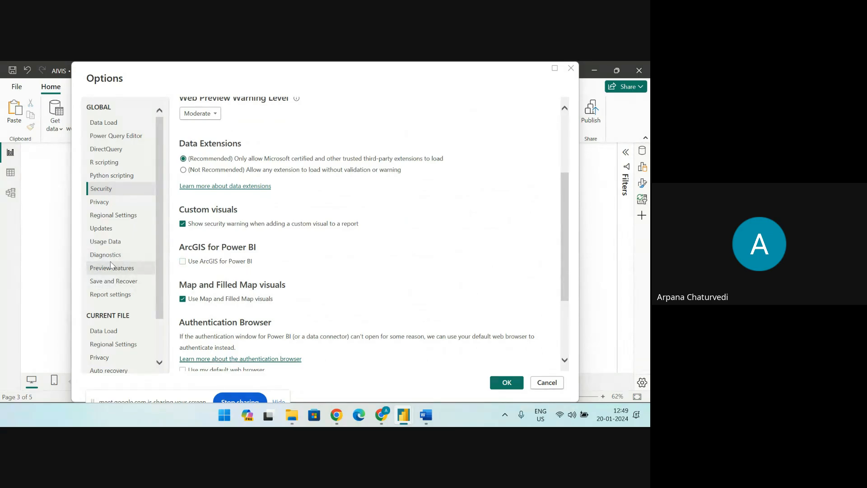
left_click(109, 215)
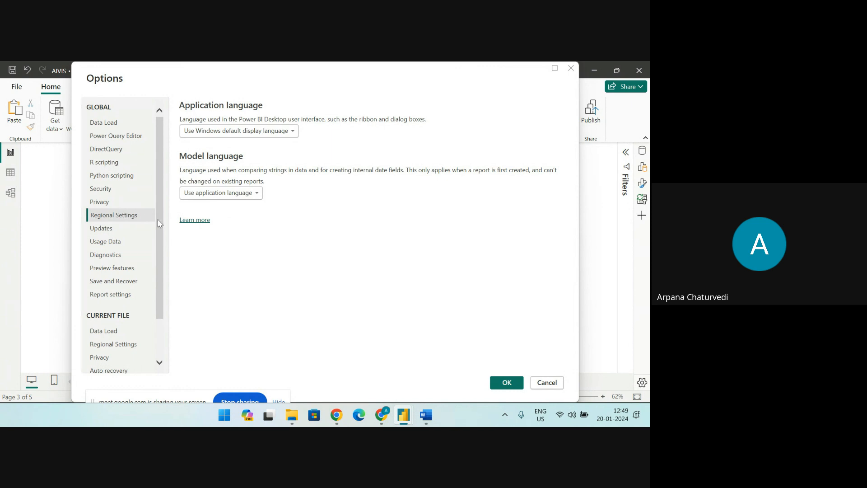
left_click_drag(156, 220, 156, 240)
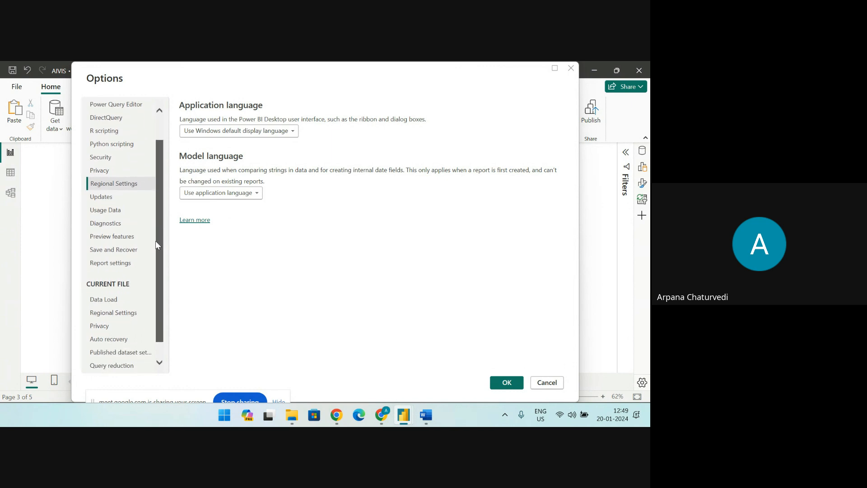
Review the list of Preview features and leave the options without applying changes
left_click(133, 241)
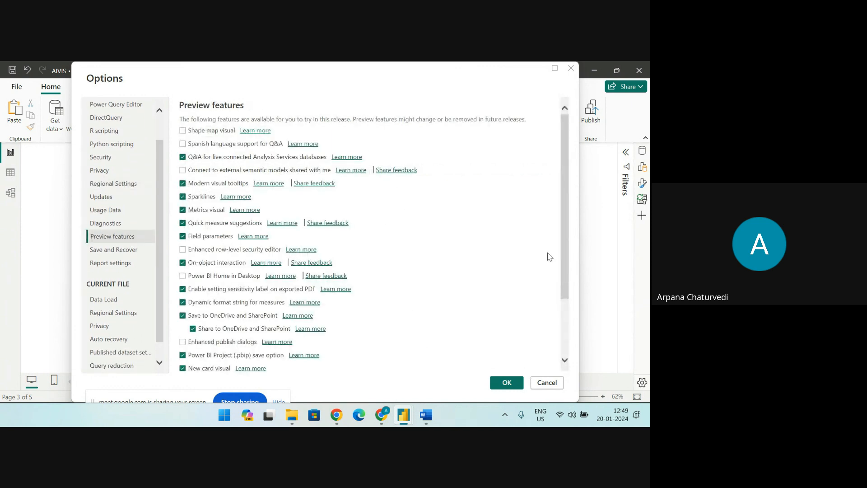
mouse_move(565, 247)
left_mouse_down()
mouse_move(572, 325)
mouse_move(568, 248)
left_mouse_up()
scroll(208, 316, "down", 3)
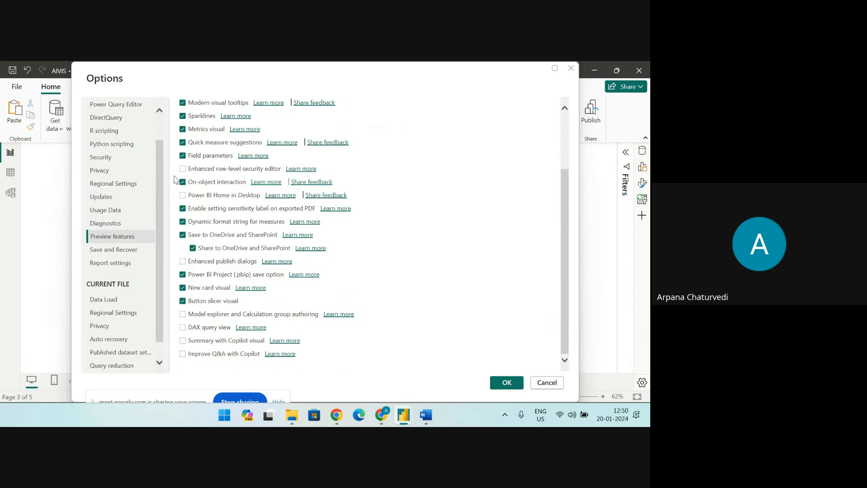
left_click(545, 383)
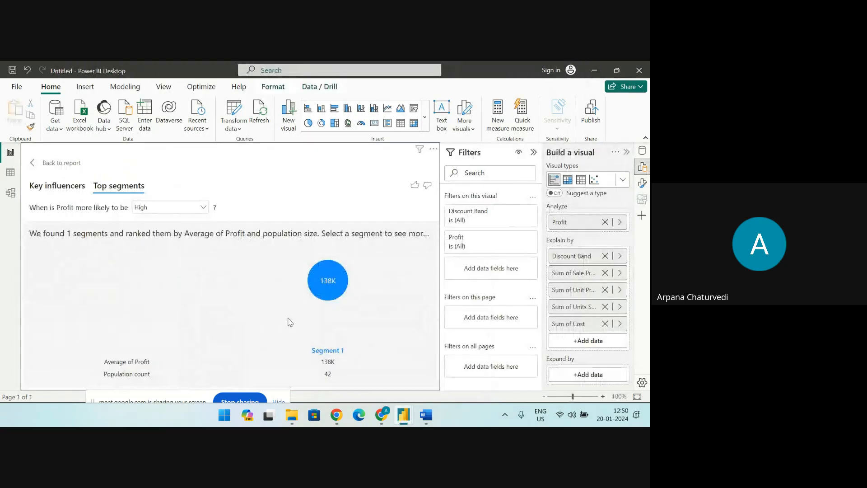
Convert the lower blank column chart to a Key influencers visual, ending each presenter's screen share
left_click(246, 402)
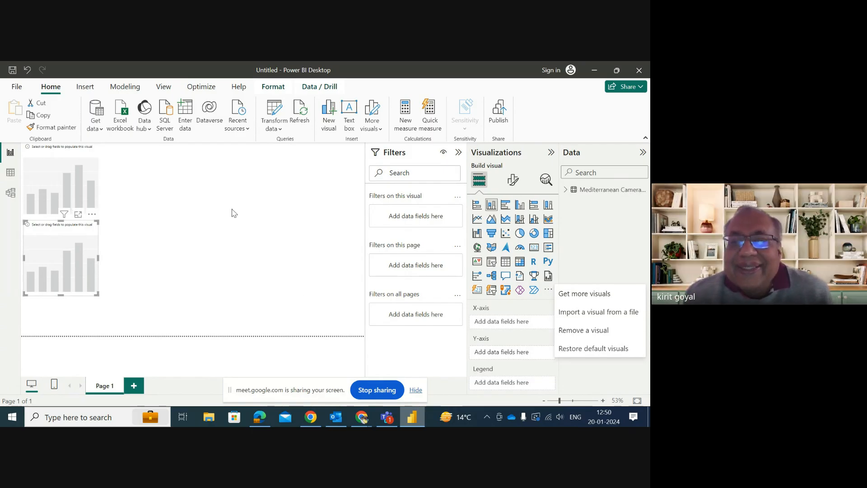
left_click(478, 280)
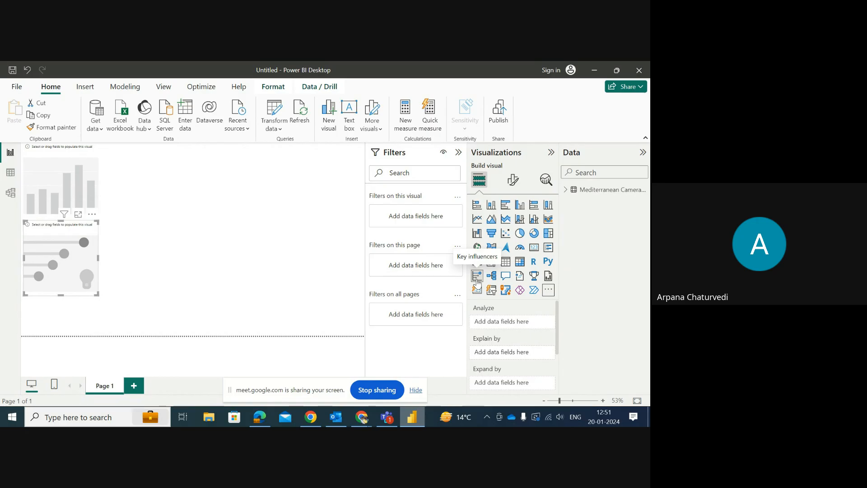
left_click(374, 396)
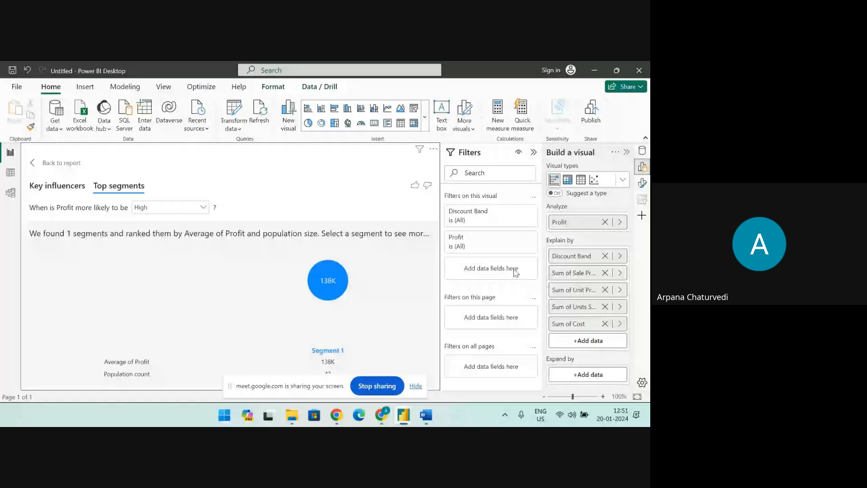
Expand the full set of visual types for the Profit key influencers visual
left_click(620, 182)
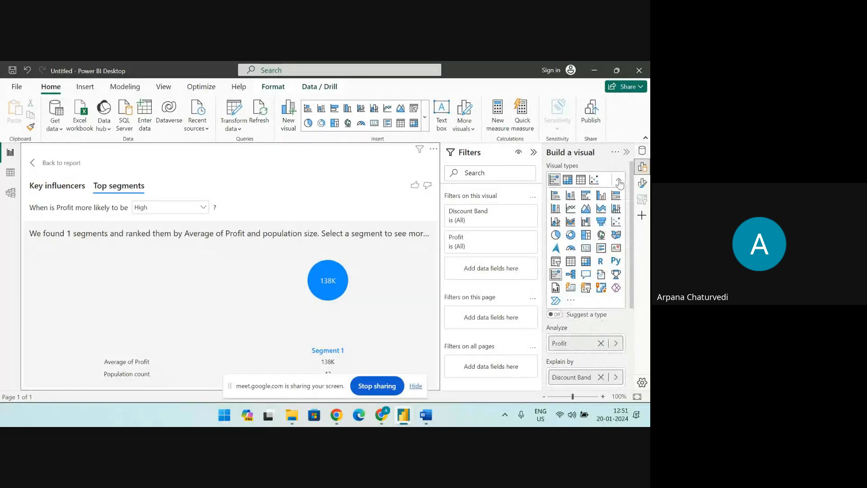
scroll(587, 226, "down", 2)
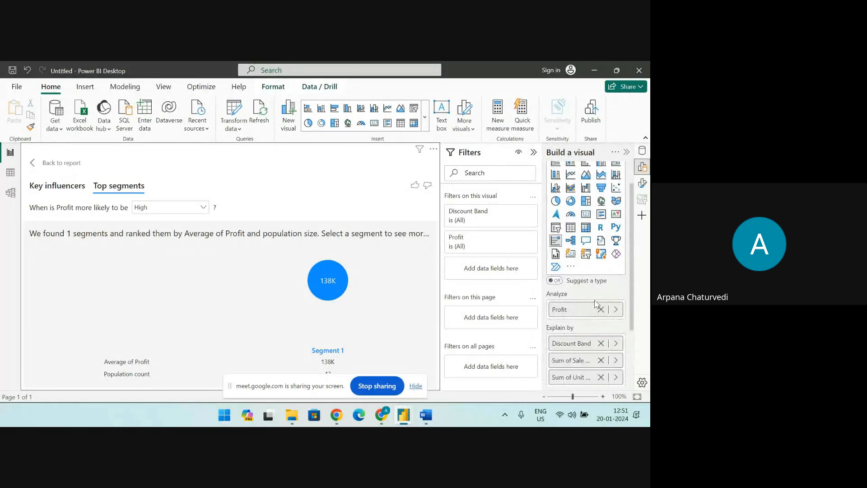
left_click(571, 269)
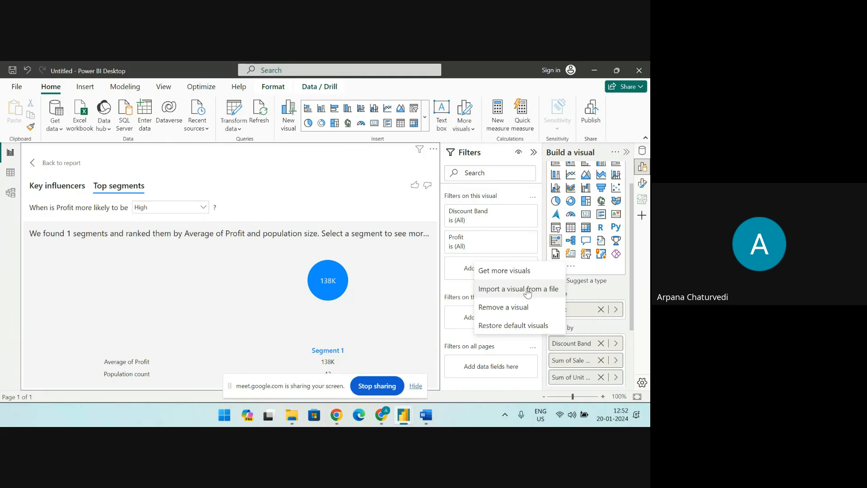
left_click(509, 273)
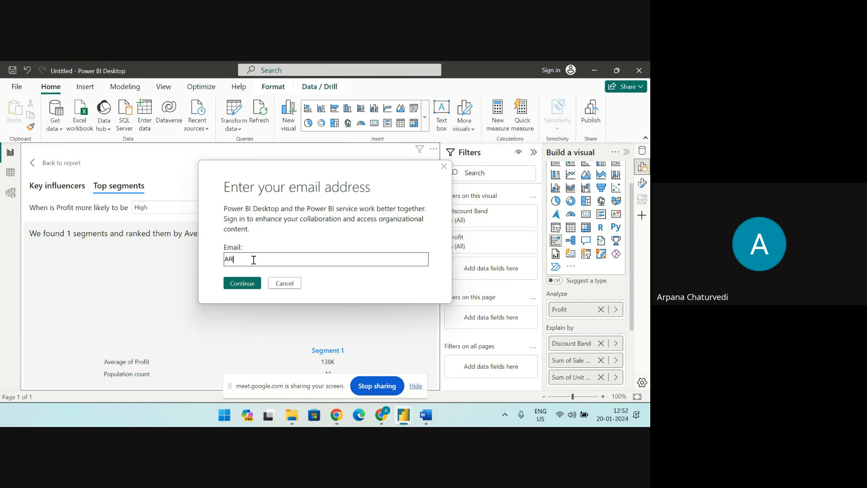
key("BackSpace")
key("BackSpace")
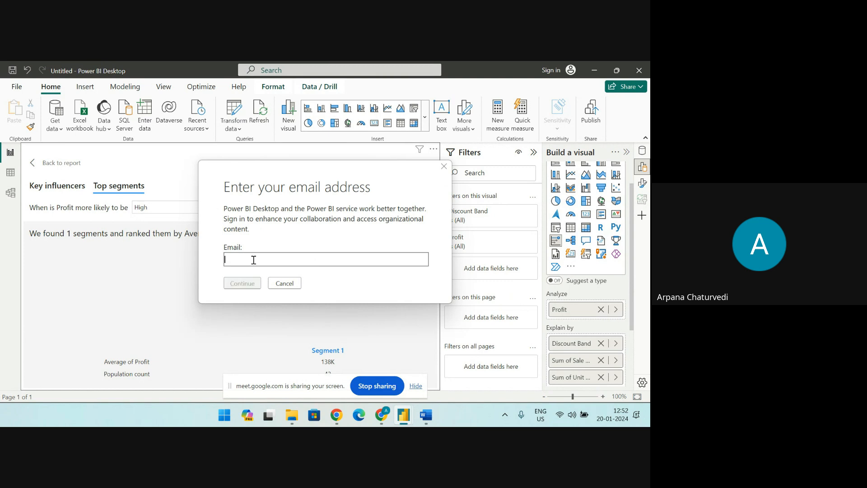
left_click(284, 283)
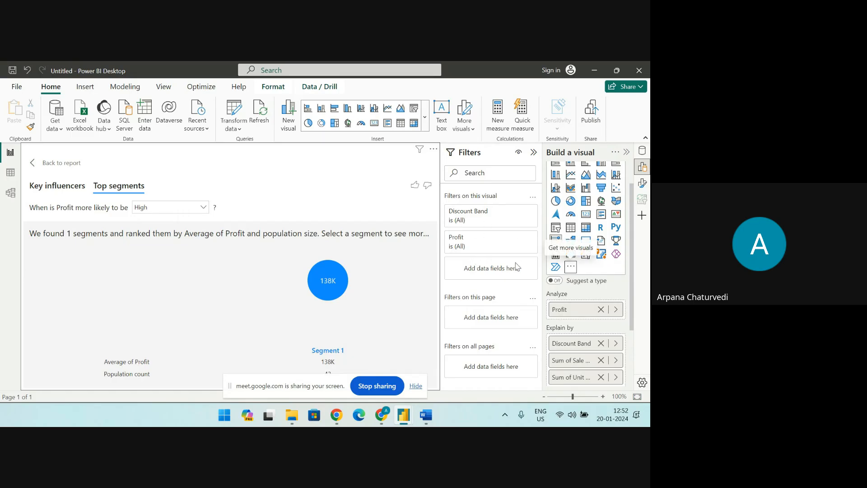
Request more visuals, enter the work e-mail address and sign in with the first listed Microsoft account
left_click(571, 266)
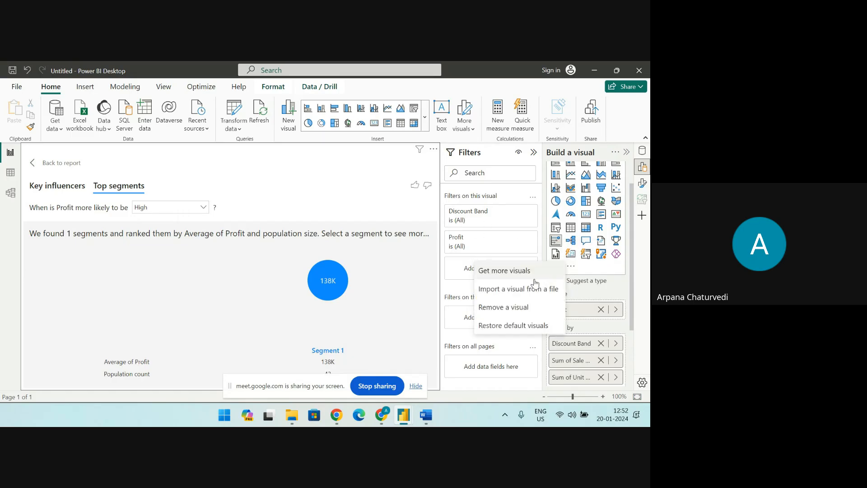
left_click(517, 272)
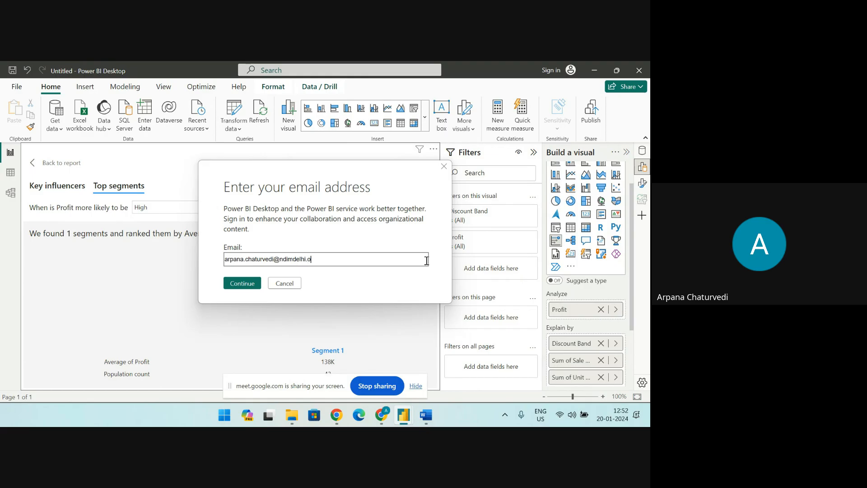
key("Return")
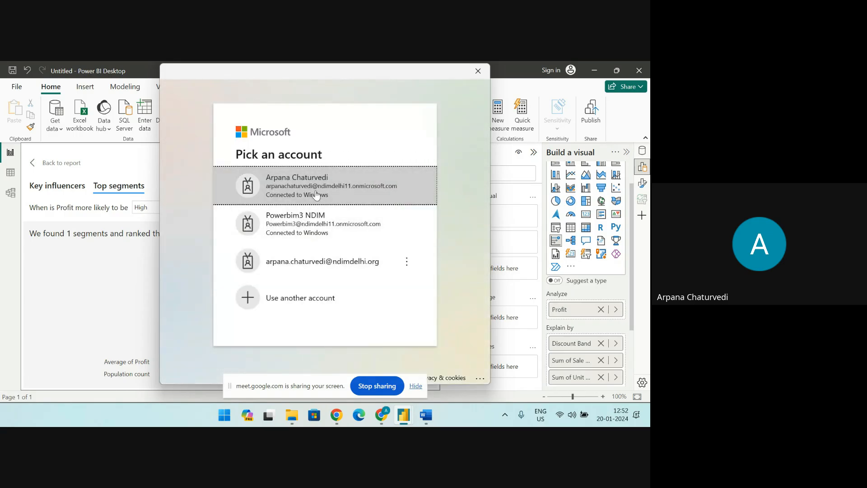
left_click(317, 195)
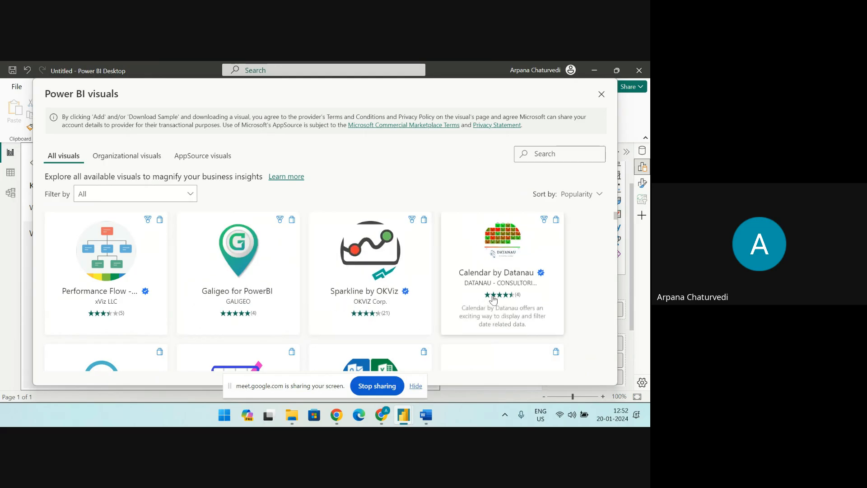
Browse the visuals offered under All visuals in popularity order, and end the screen share
scroll(492, 298, "down", 3)
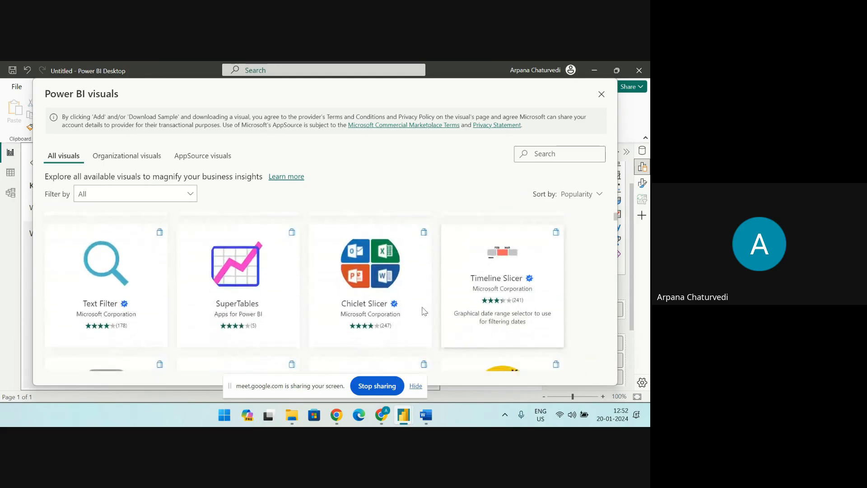
scroll(330, 356, "down", 2)
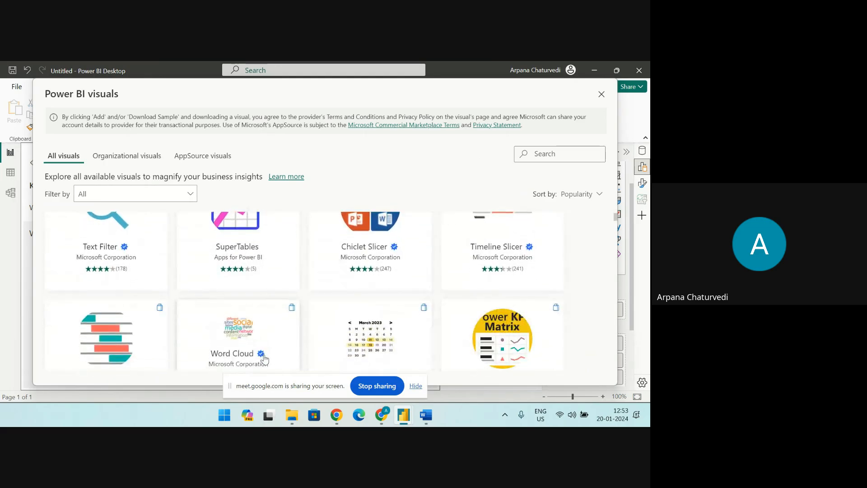
scroll(316, 339, "down", 1)
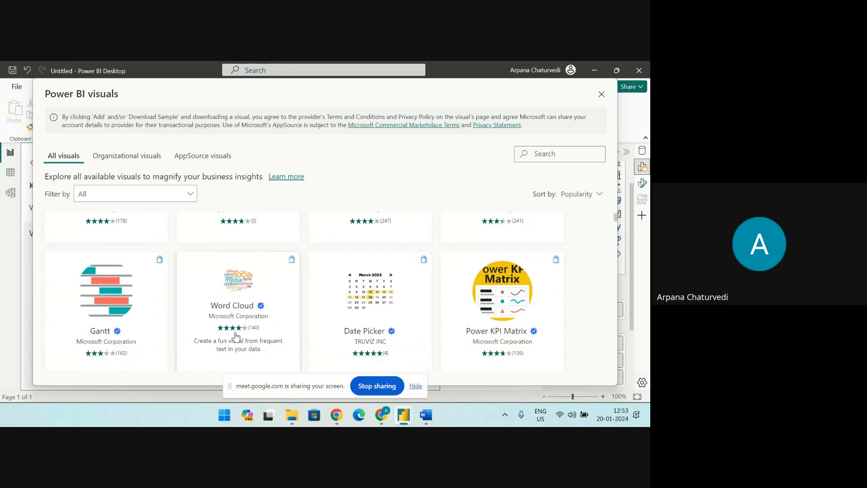
scroll(470, 343, "down", 2)
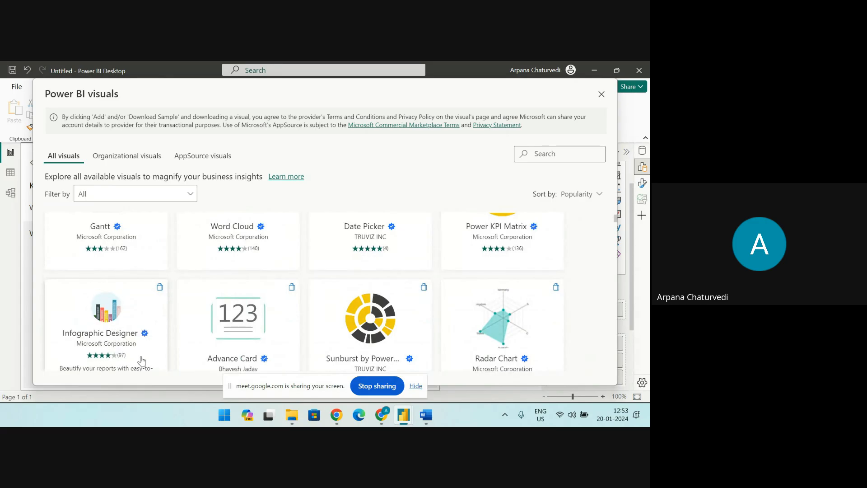
scroll(370, 316, "down", 1)
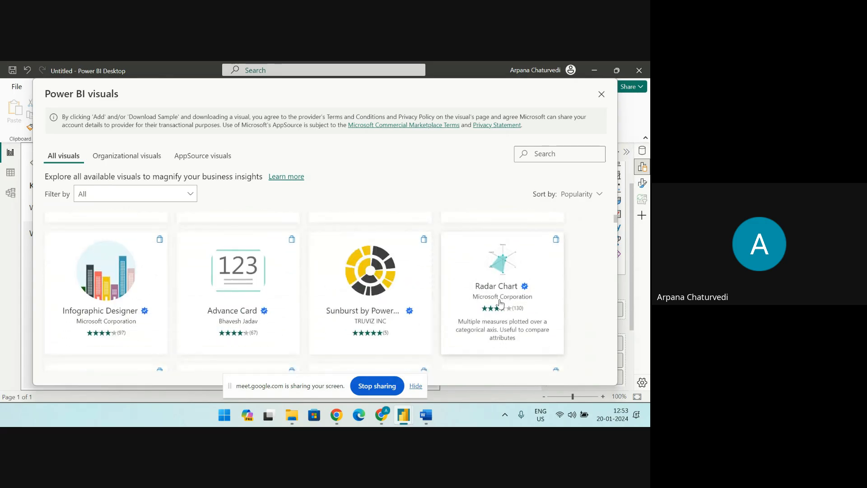
scroll(288, 334, "down", 2)
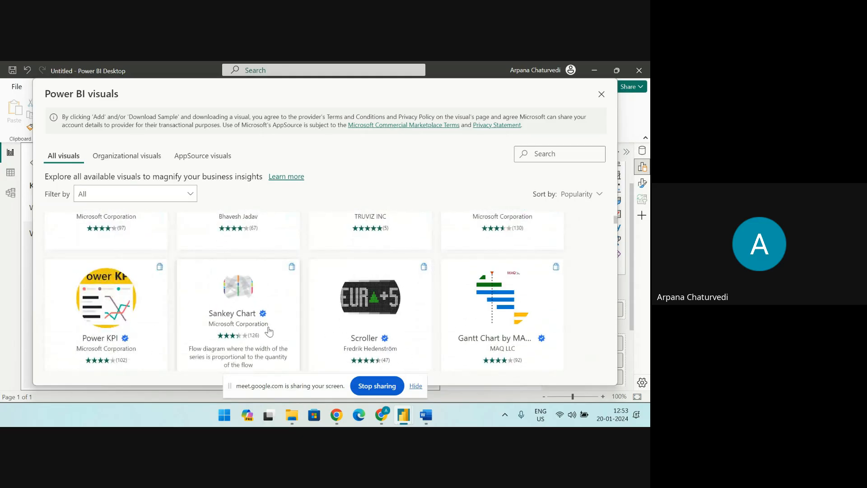
scroll(497, 329, "down", 2)
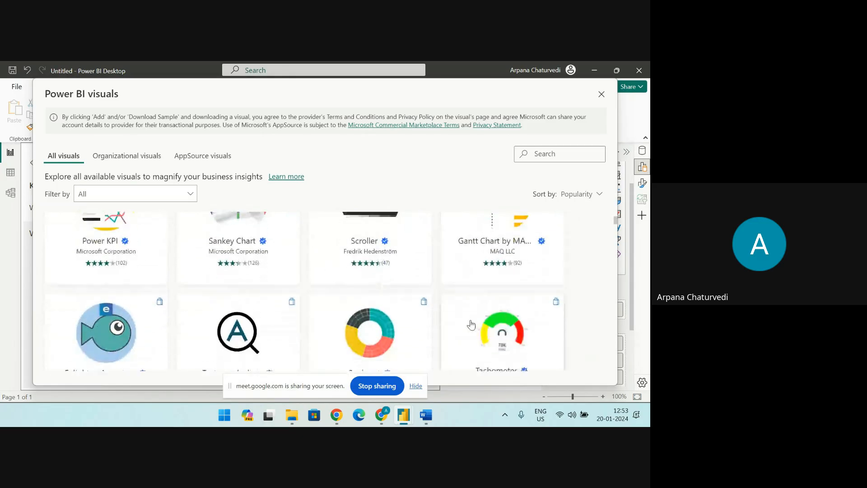
scroll(467, 325, "down", 2)
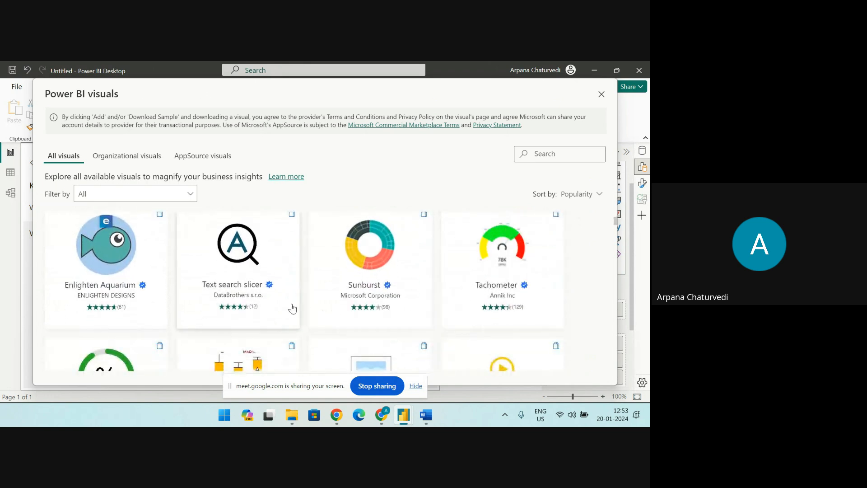
scroll(442, 289, "down", 3)
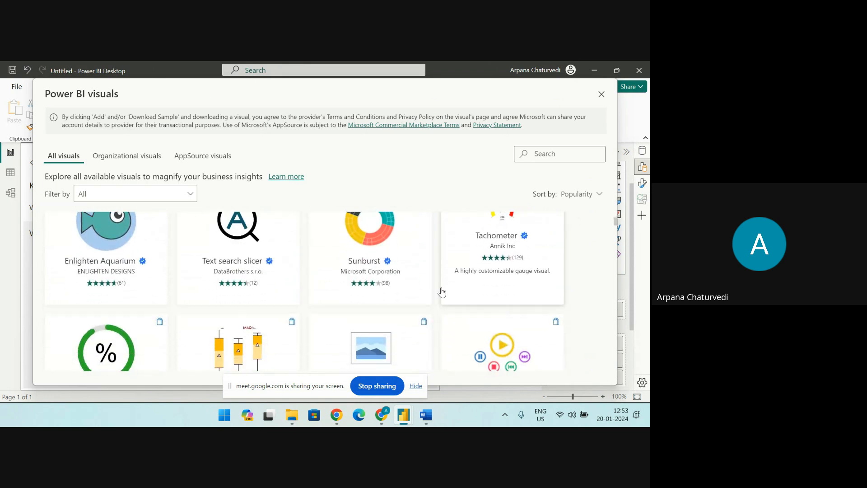
scroll(457, 313, "down", 2)
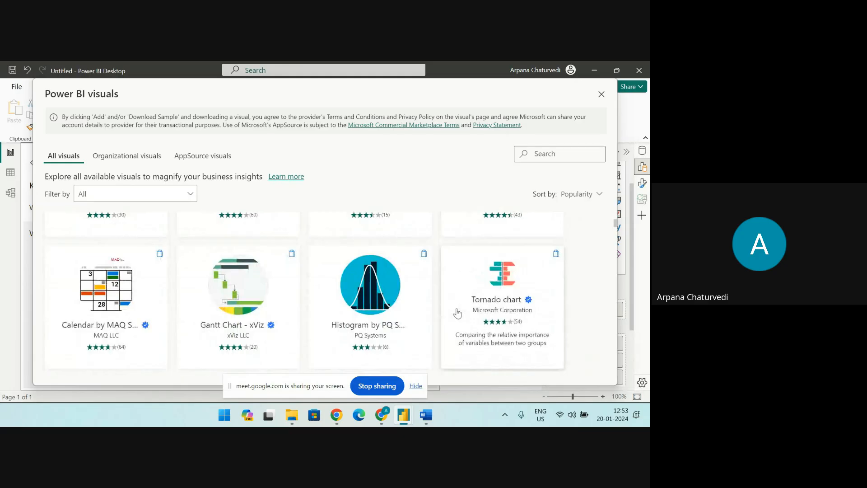
scroll(457, 313, "down", 6)
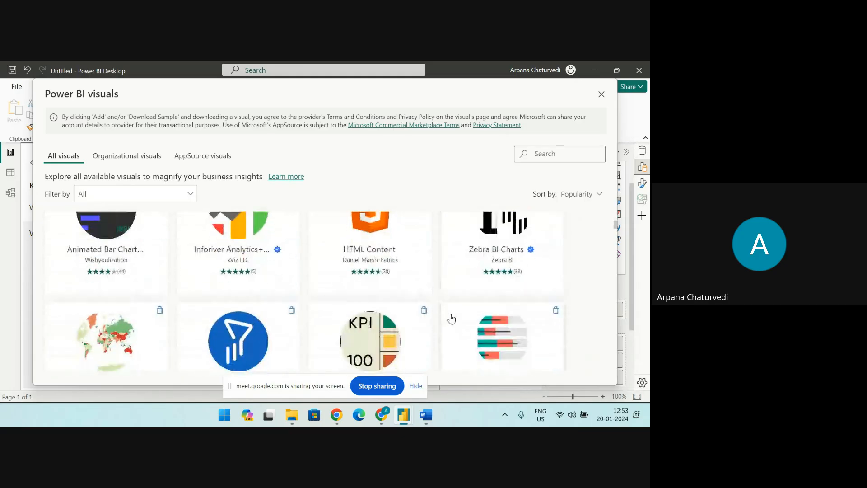
scroll(451, 319, "down", 2)
scroll(450, 318, "down", 2)
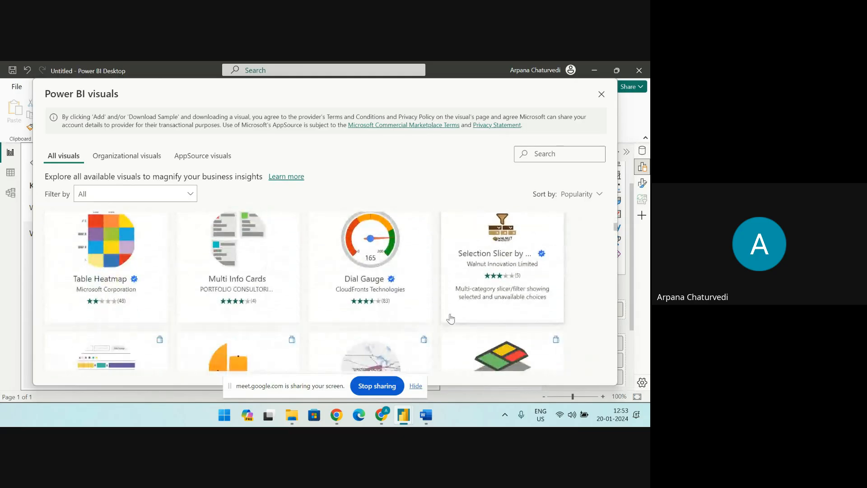
scroll(451, 318, "down", 2)
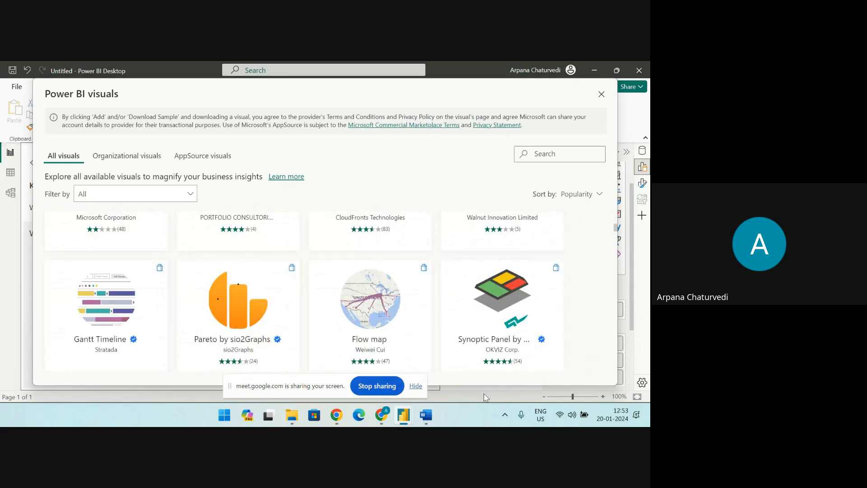
left_click(378, 386)
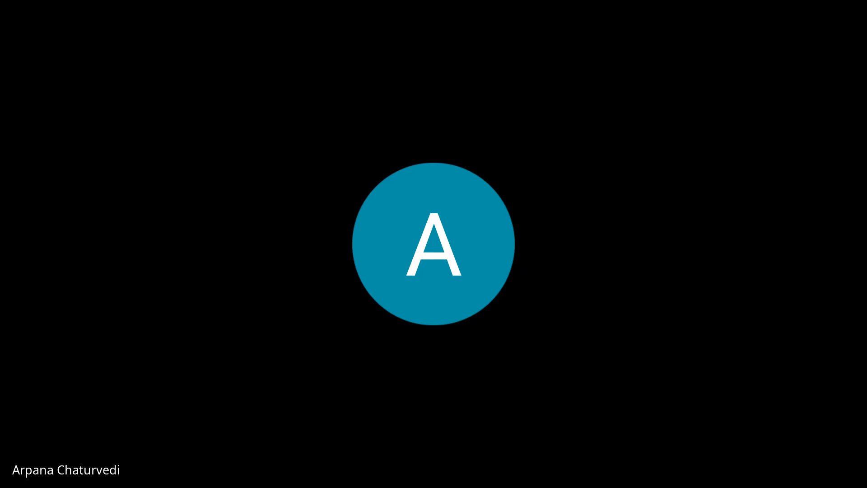
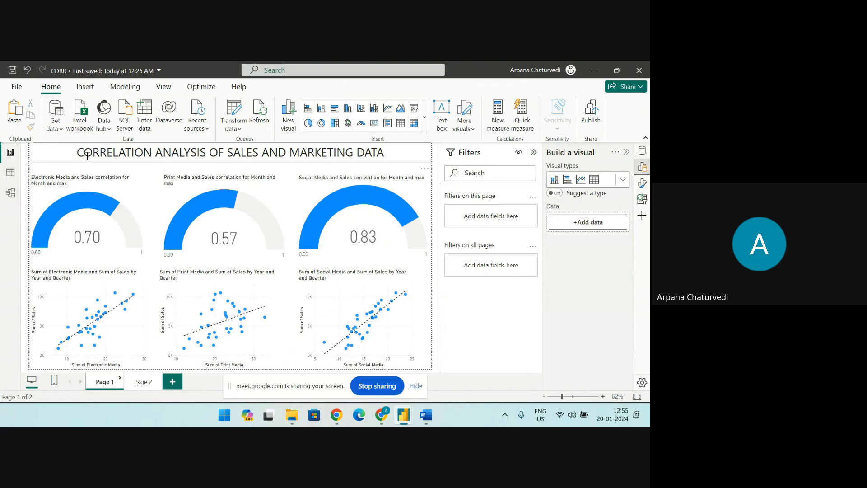
Check the Sheet1 data in the table view, and return to the report on Page 2
left_click(10, 172)
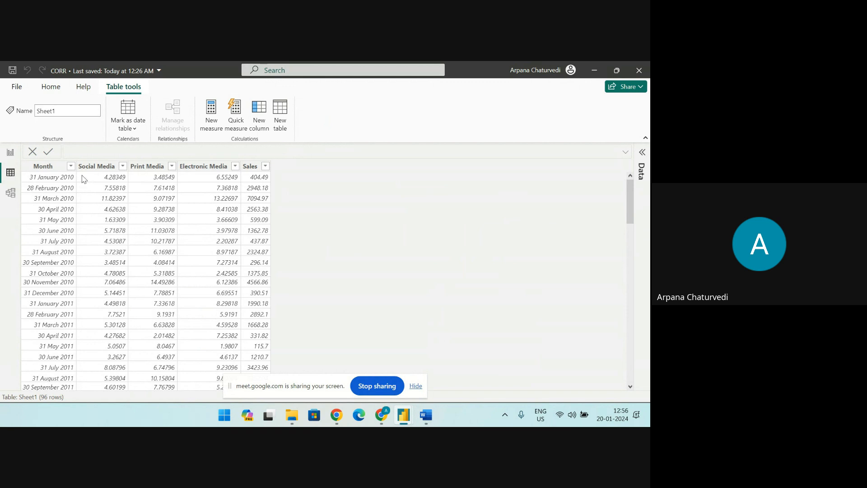
left_click(10, 153)
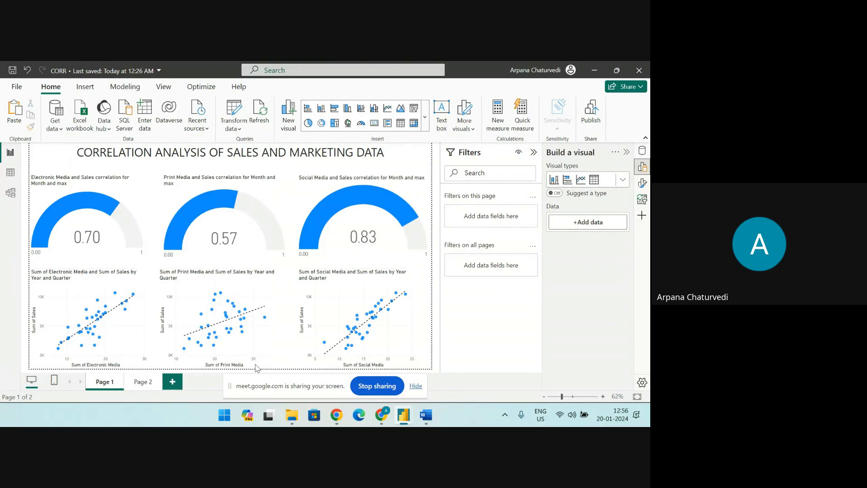
left_click(144, 382)
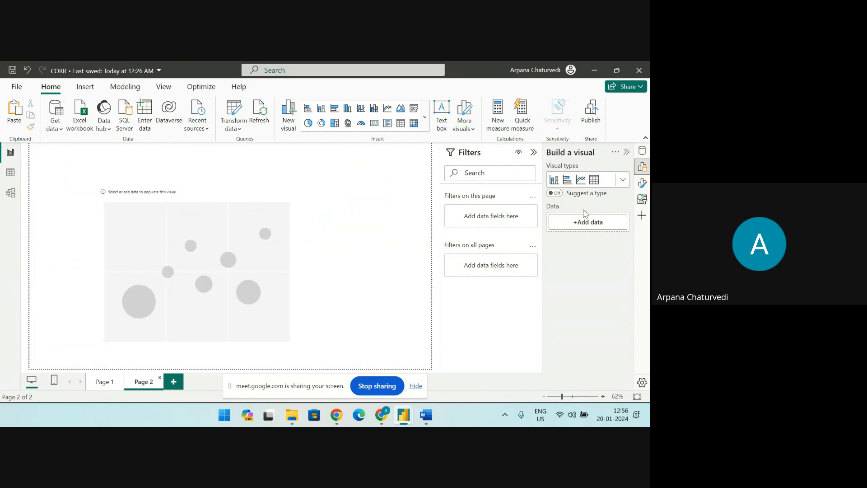
Assign Sales to the X axis and Social Media to the Y axis of the blank scatter chart on Page 2
left_click(247, 227)
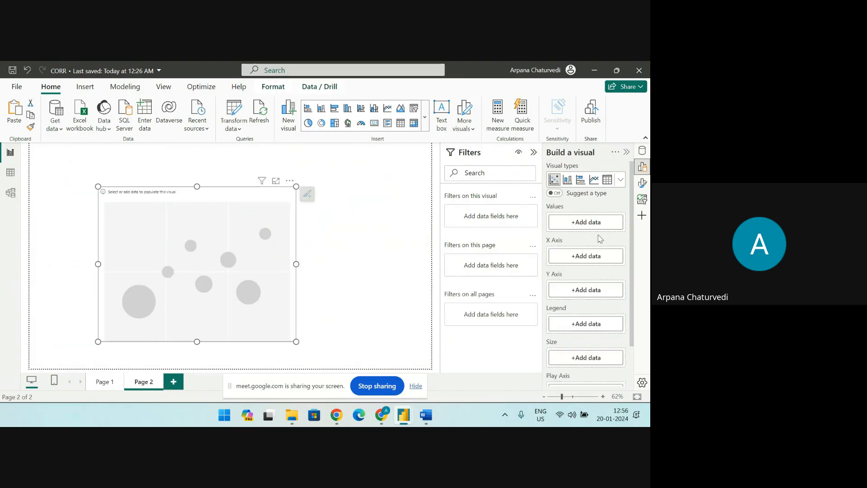
left_click(570, 258)
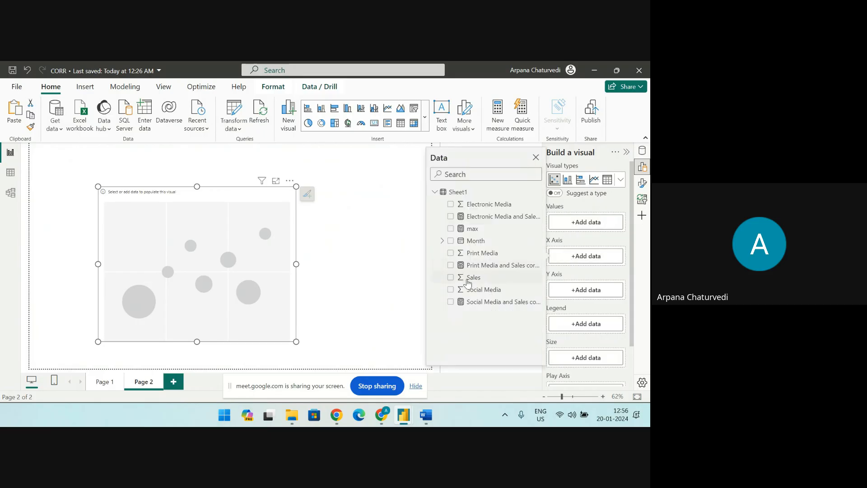
left_click(451, 278)
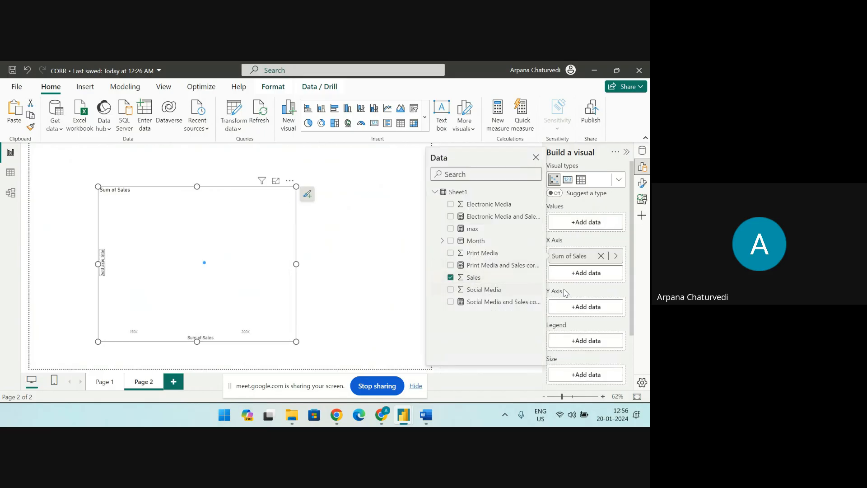
left_click(577, 307)
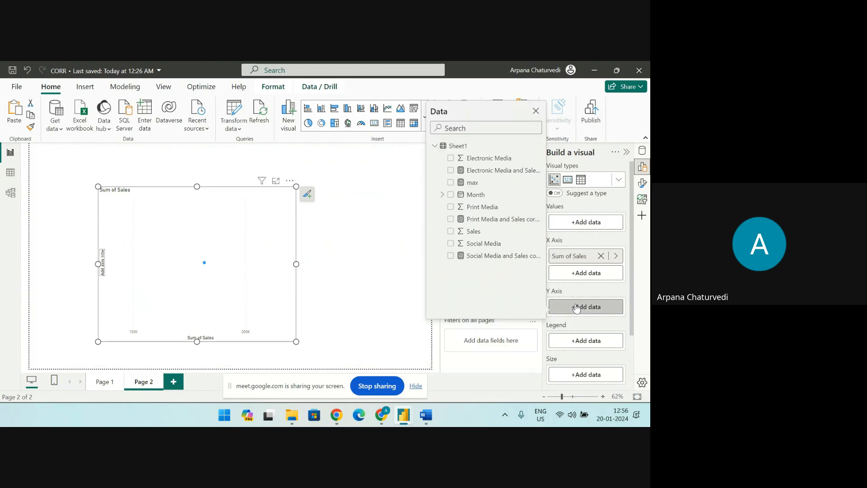
left_click(451, 244)
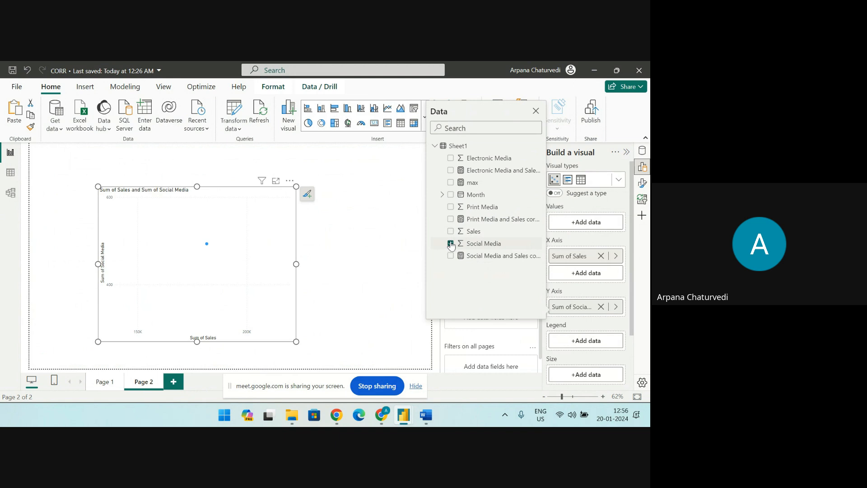
left_click(238, 208)
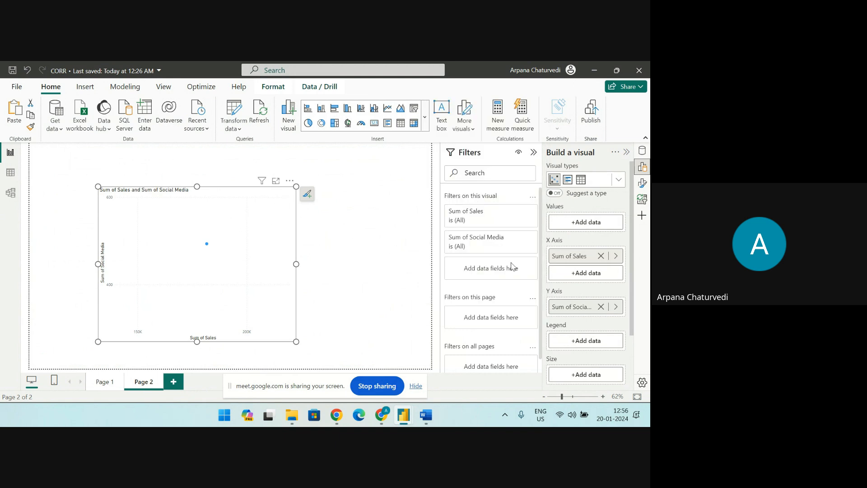
Set the scatter chart's X-axis Sales field to Don't summarize
left_click(615, 257)
left_click(535, 282)
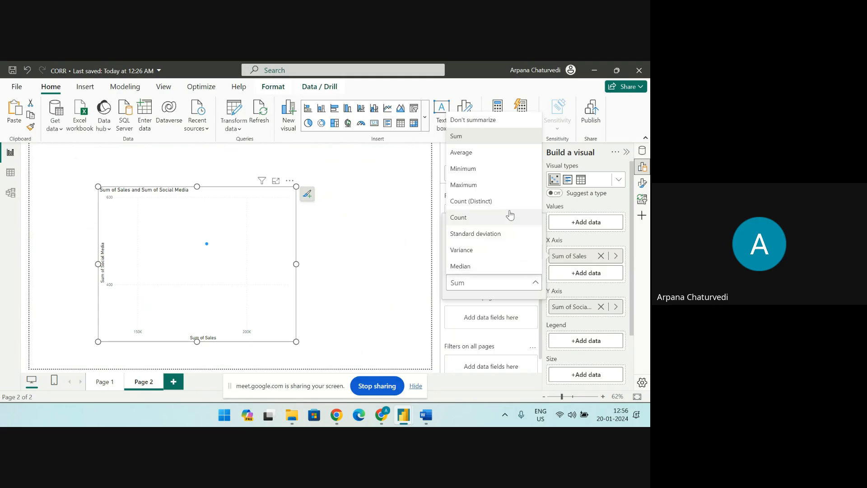
left_click(475, 122)
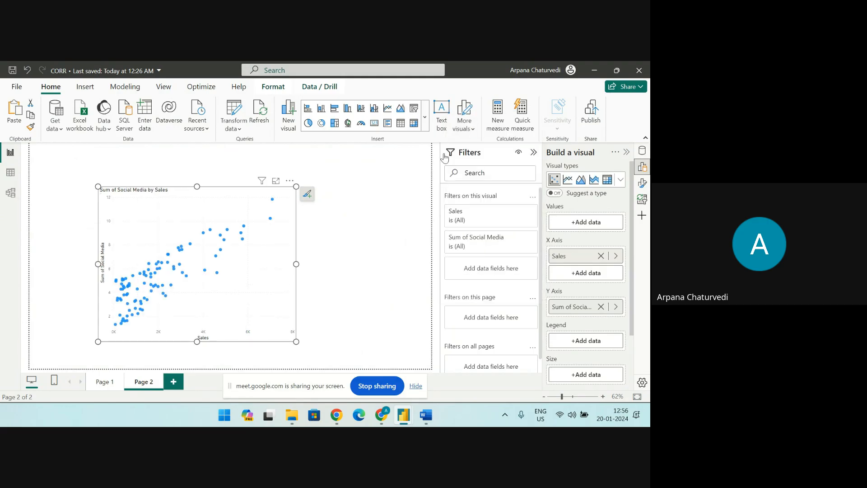
Turn on the scatter chart's trend line and reposition the chart in the lower-left corner of the page
left_click_drag(110, 192, 54, 199)
scroll(575, 355, "down", 3)
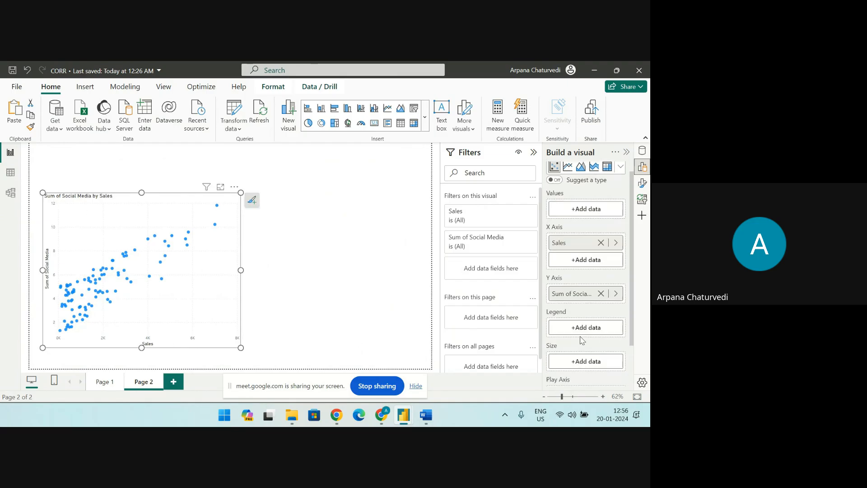
left_click(642, 183)
scroll(570, 354, "down", 3)
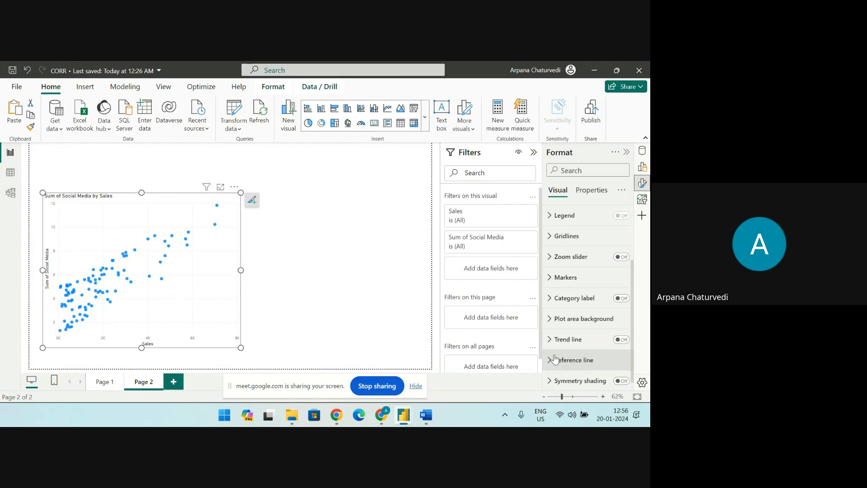
left_click(623, 340)
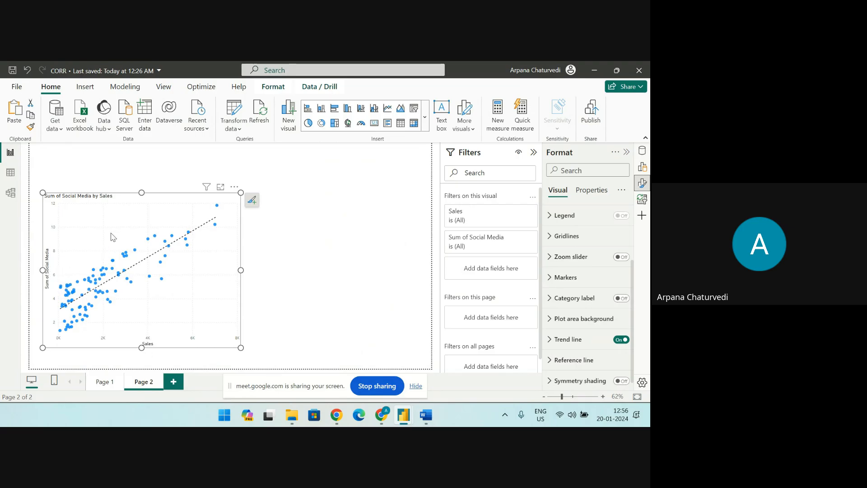
left_click_drag(113, 237, 103, 250)
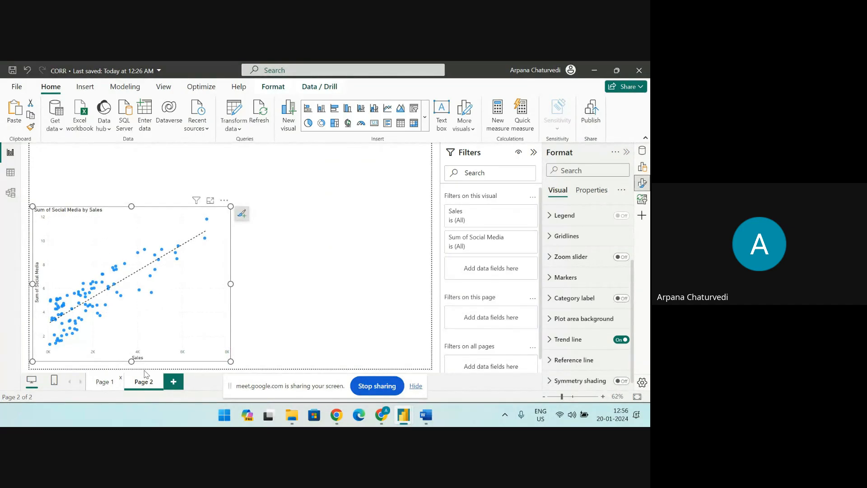
Return to Page 1 and look through the visual gallery's gauge and card types without inserting any
left_click(111, 377)
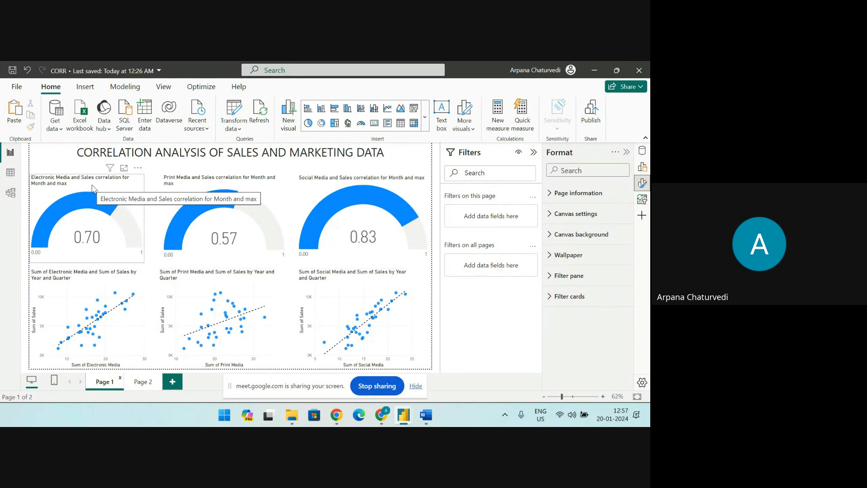
left_click(424, 117)
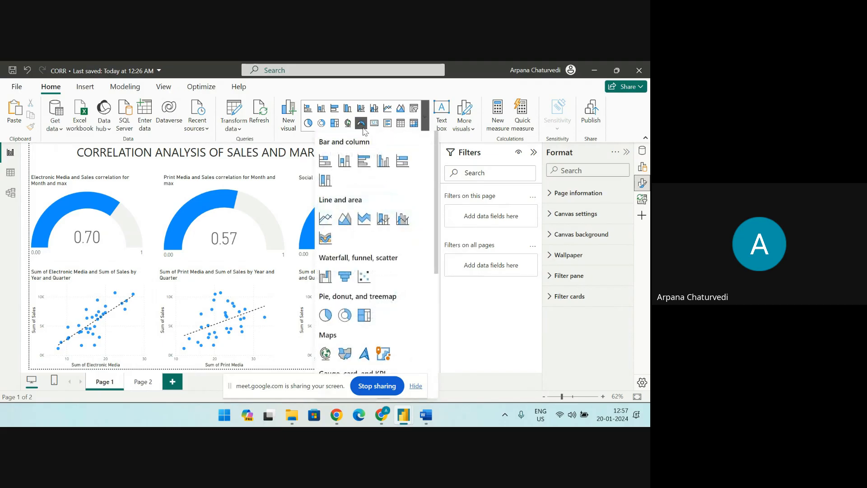
scroll(341, 315, "down", 2)
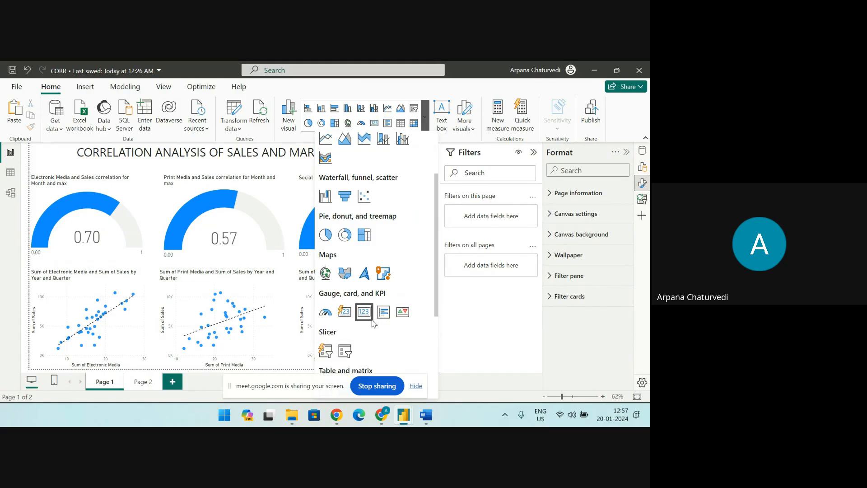
left_click(483, 420)
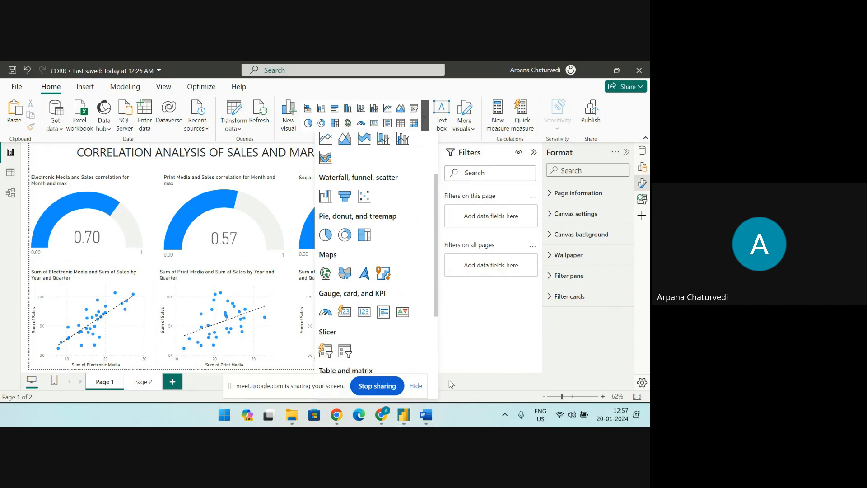
left_click(500, 383)
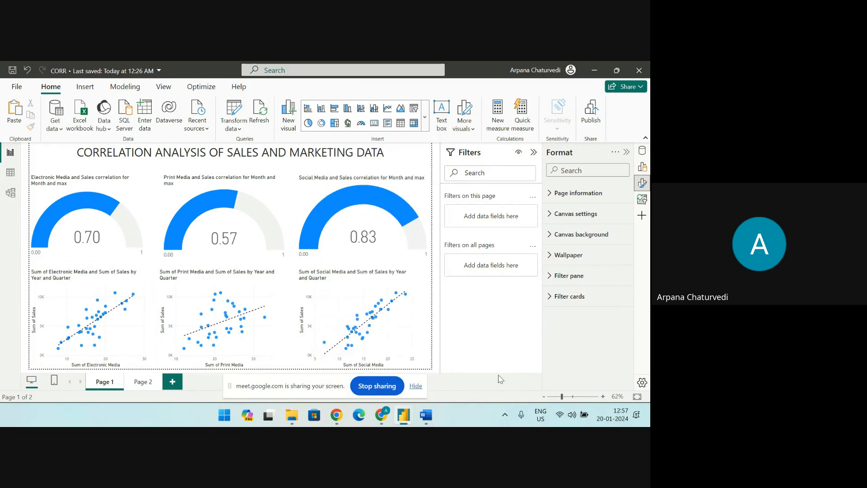
Shrink the Social Media and Sales correlation gauge to about 60% of its width and deselect it
left_click(406, 197)
left_click(412, 188)
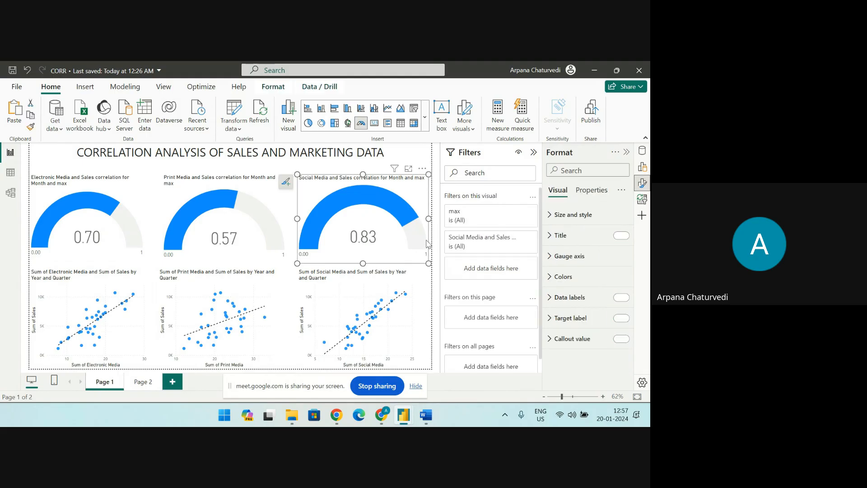
left_click_drag(427, 263, 368, 211)
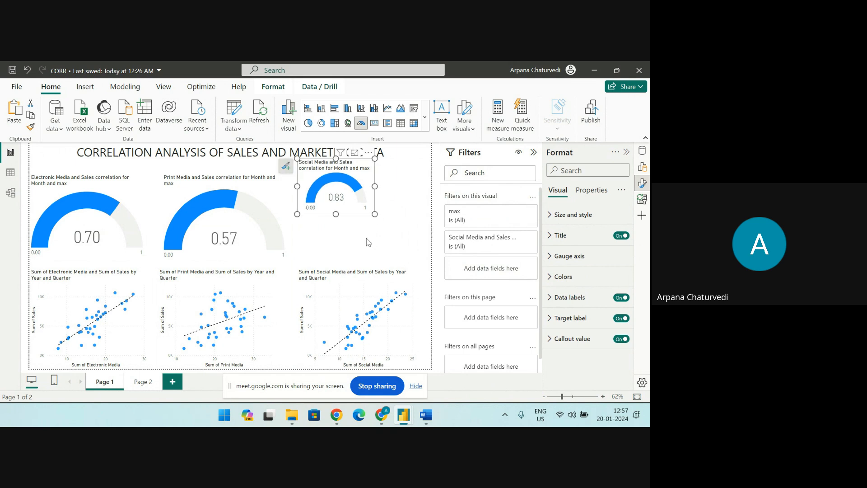
left_click(378, 237)
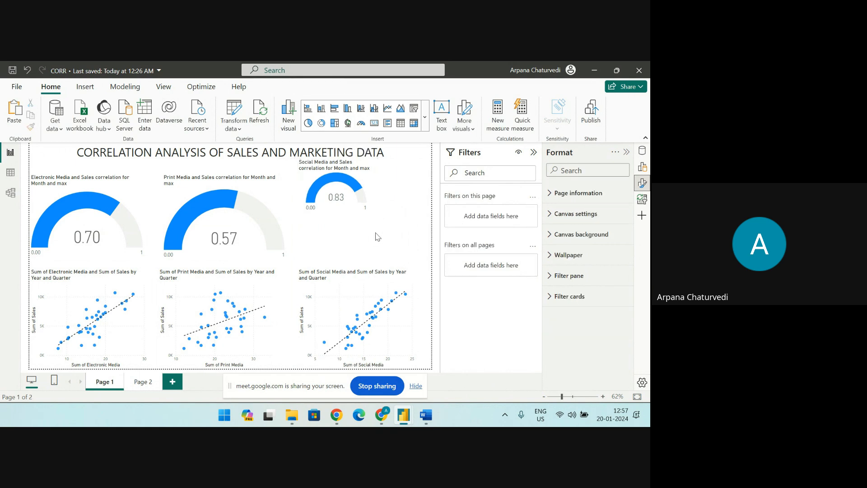
Start a new quick measure that uses the Correlation coefficient calculation
left_click(526, 131)
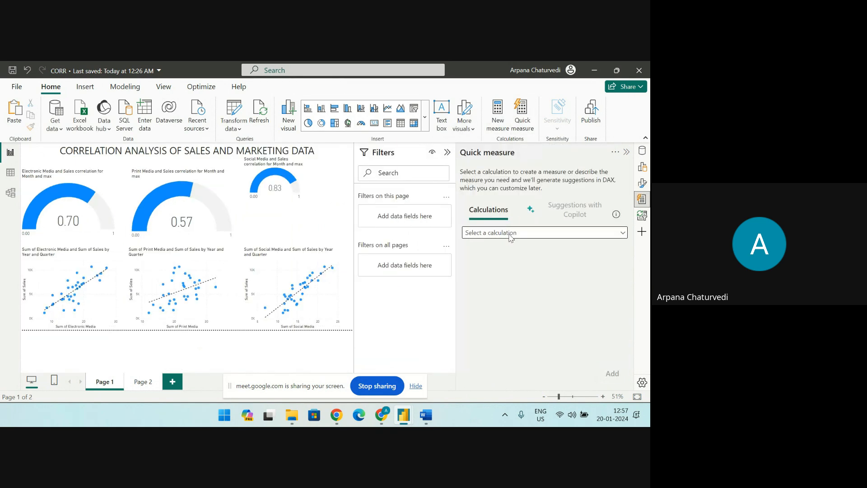
left_click(509, 235)
scroll(504, 311, "down", 5)
scroll(503, 333, "down", 6)
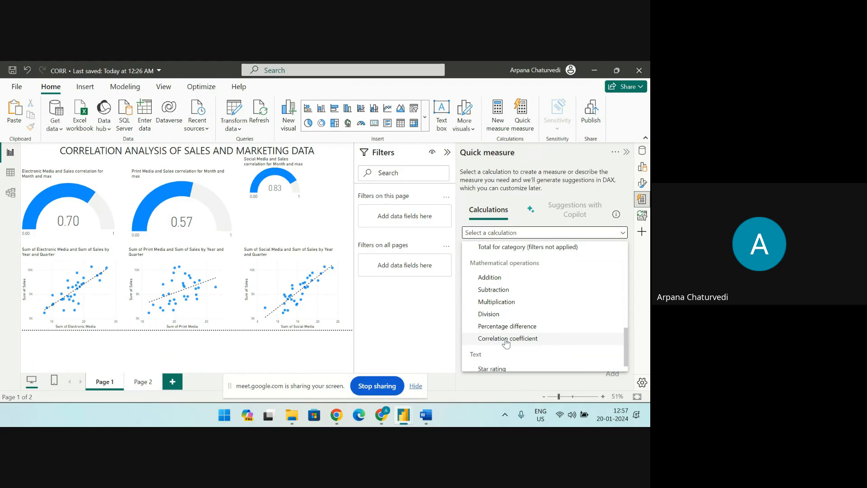
left_click(506, 339)
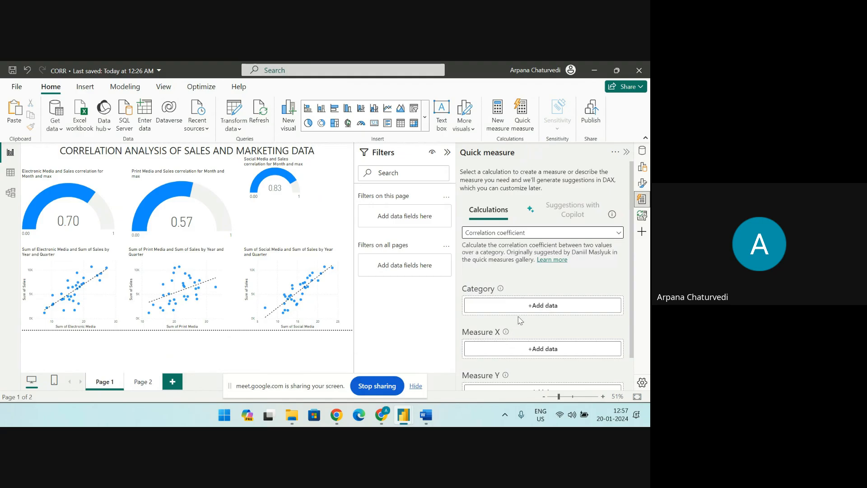
scroll(519, 320, "down", 1)
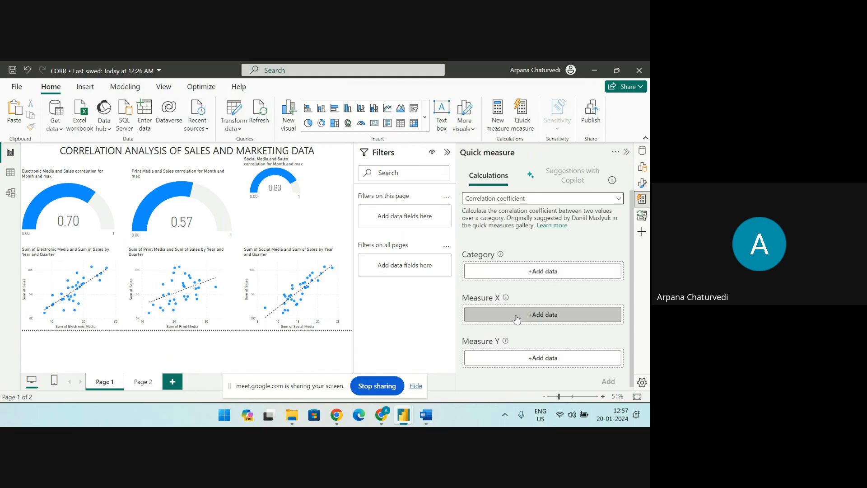
Set Measure X to Print Media, Measure Y to Sales and Category to Month, and add the quick measure
left_click(517, 319)
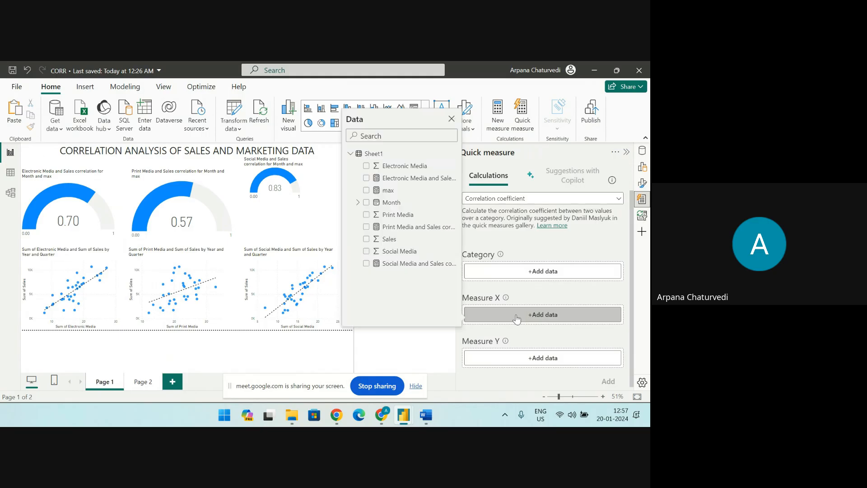
left_click(366, 216)
left_click(542, 362)
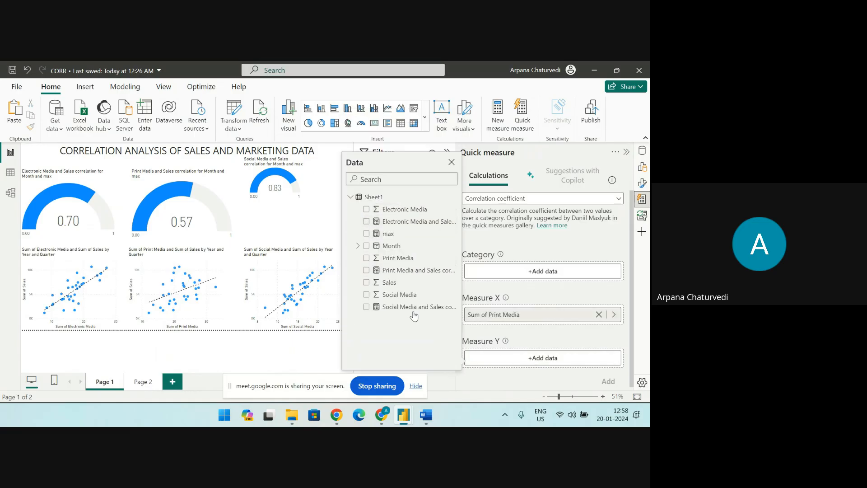
left_click(367, 282)
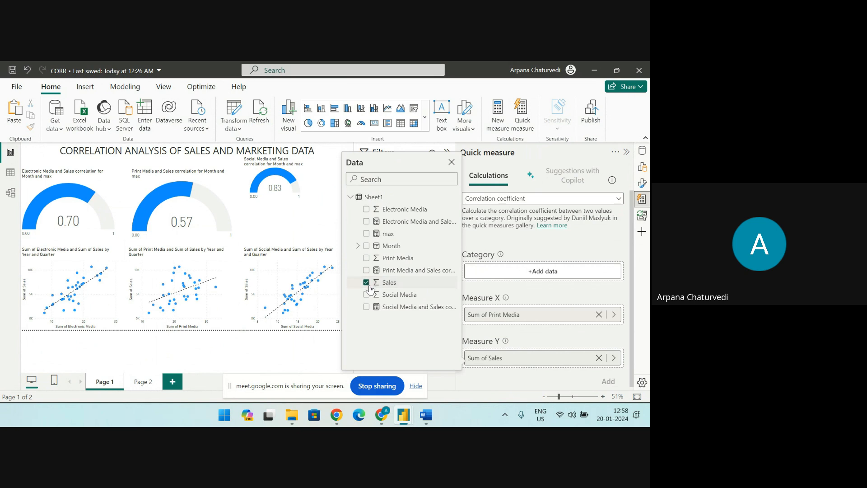
left_click(525, 275)
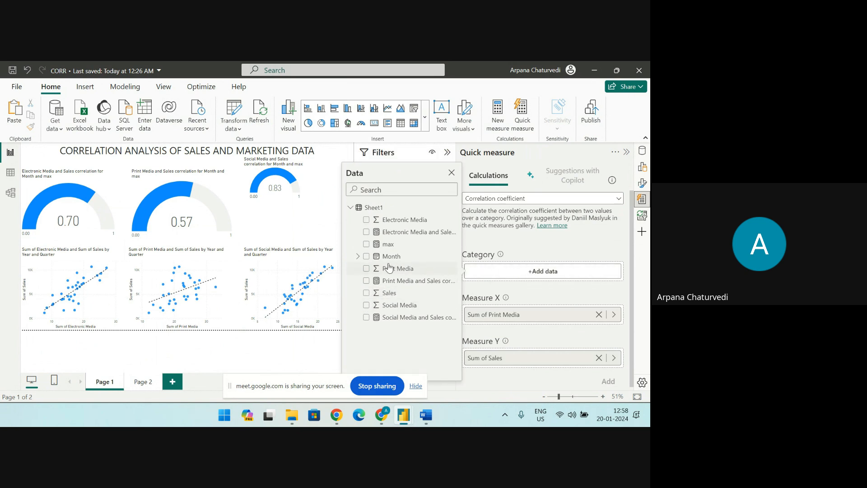
left_click(366, 256)
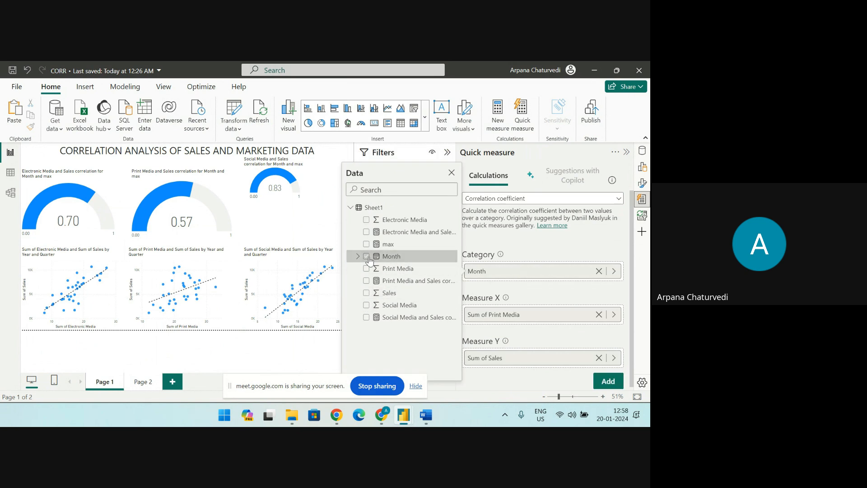
left_click(613, 388)
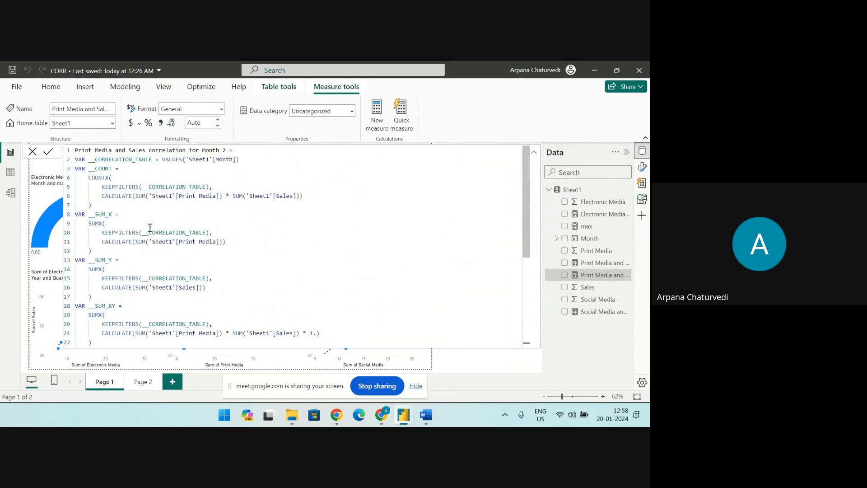
Examine the full DAX formula of the new Print Media and Sales correlation measure, and collapse the formula bar
scroll(122, 197, "down", 6)
scroll(129, 259, "up", 6)
scroll(135, 247, "down", 6)
scroll(149, 286, "up", 6)
scroll(137, 240, "down", 6)
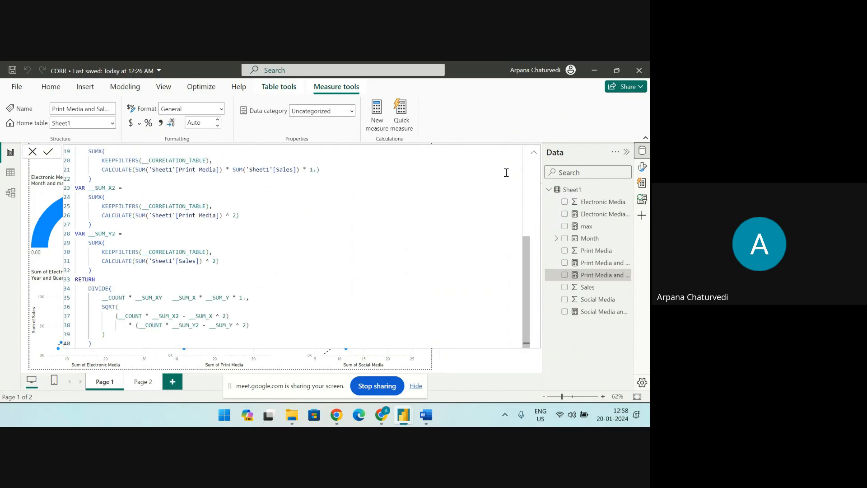
left_click(534, 153)
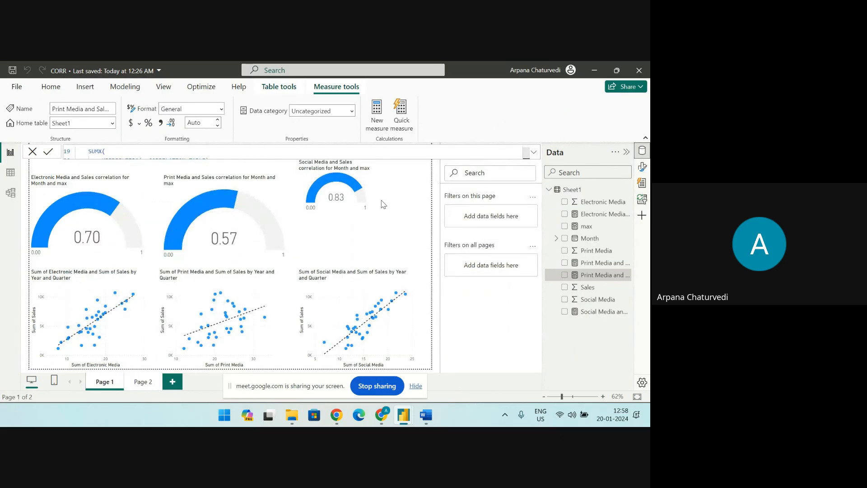
Add a gauge visual to the report page and place it just below the Social Media and Sales correlation gauge
left_click(331, 241)
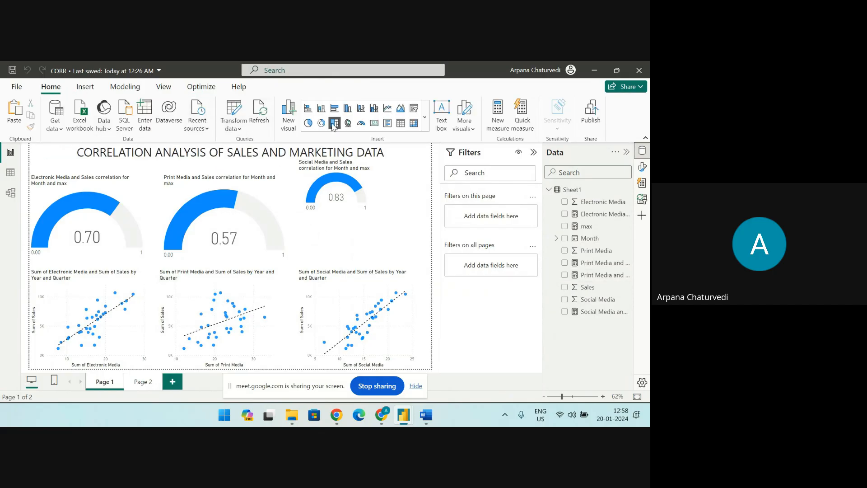
left_click(361, 123)
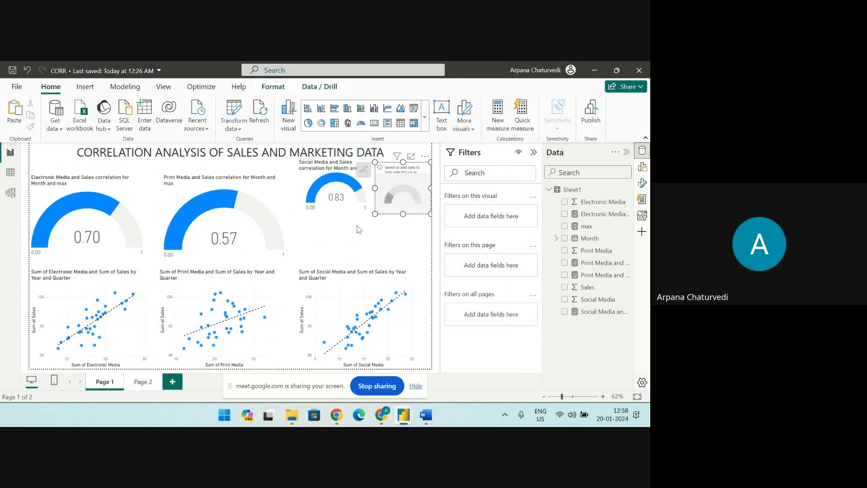
left_click_drag(386, 197, 381, 238)
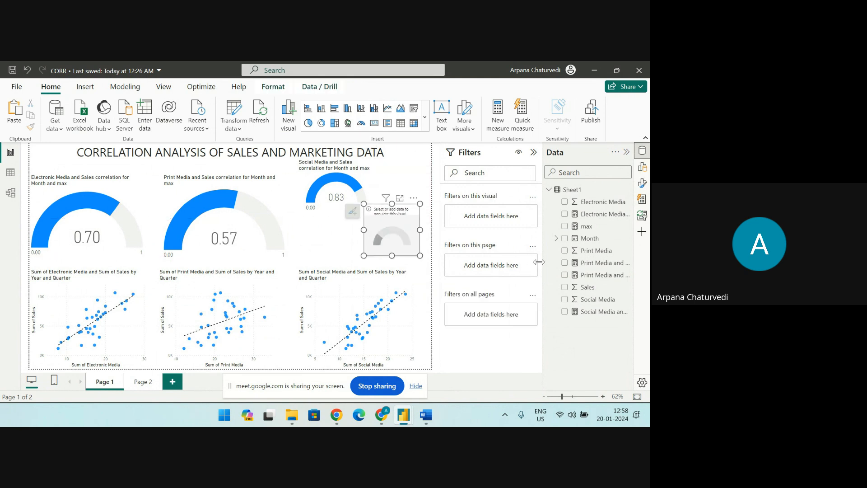
Set the new gauge's Value to the Print Media and Sales correlation for Month measure
left_click(643, 167)
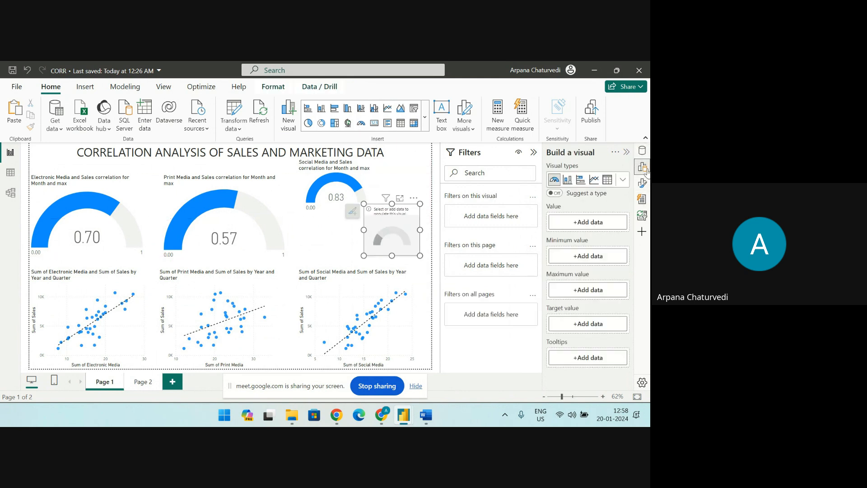
left_click(584, 223)
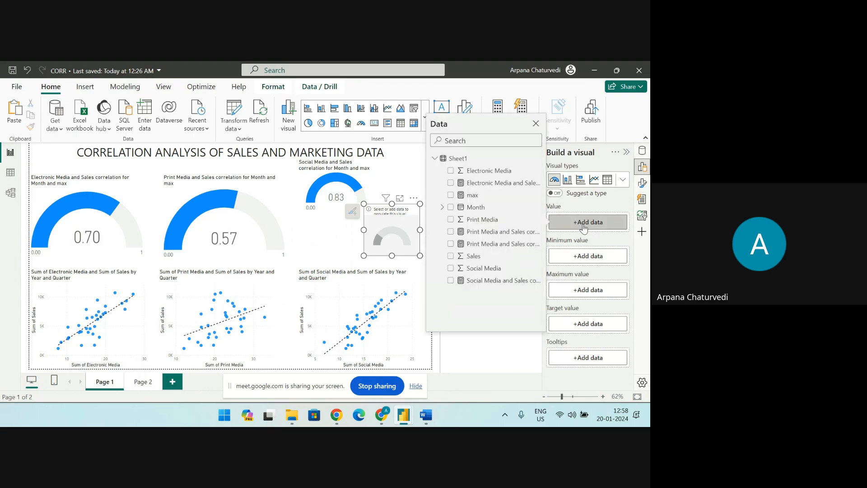
left_click(451, 232)
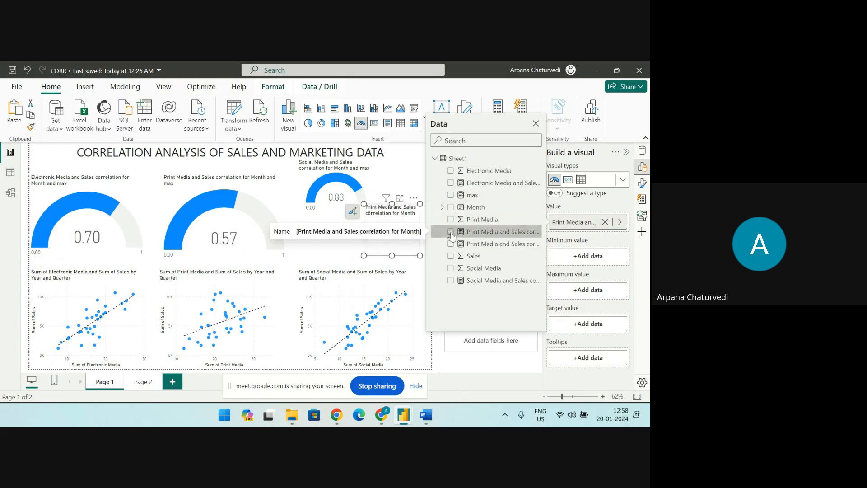
left_click(478, 368)
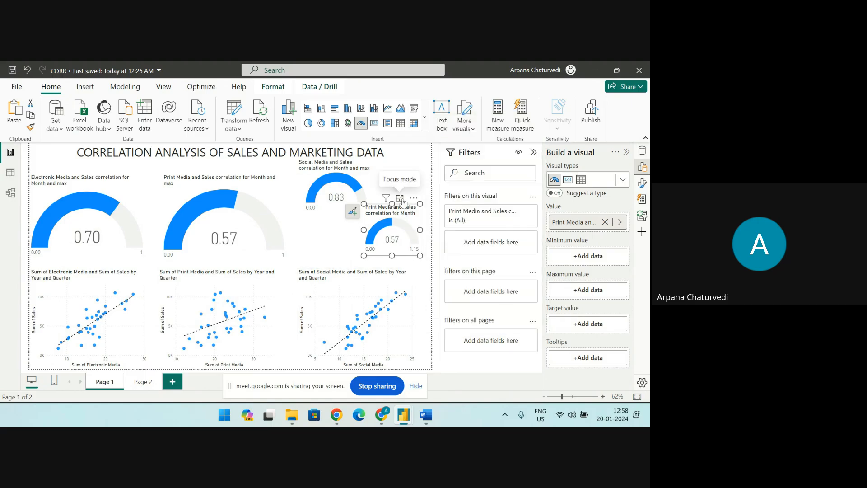
View the Print Media and Sales correlation for Month gauge in focus mode, return to the report and move it slightly down
left_click(399, 199)
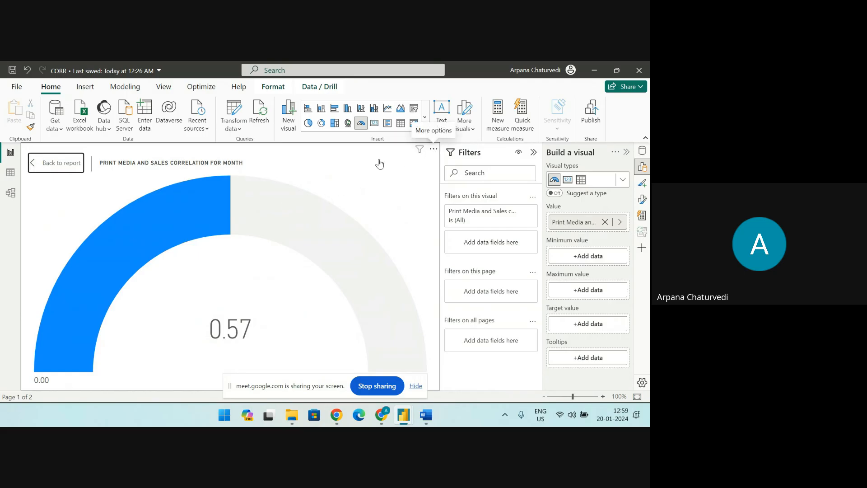
left_click(75, 164)
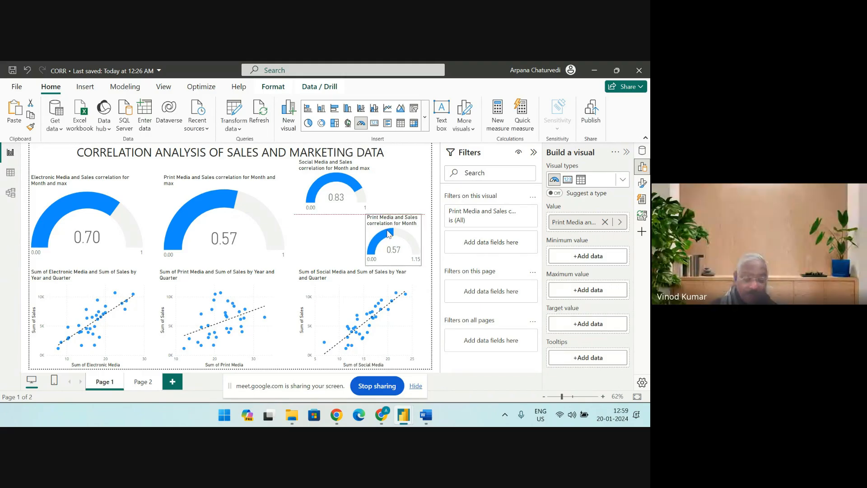
left_click_drag(387, 223, 391, 230)
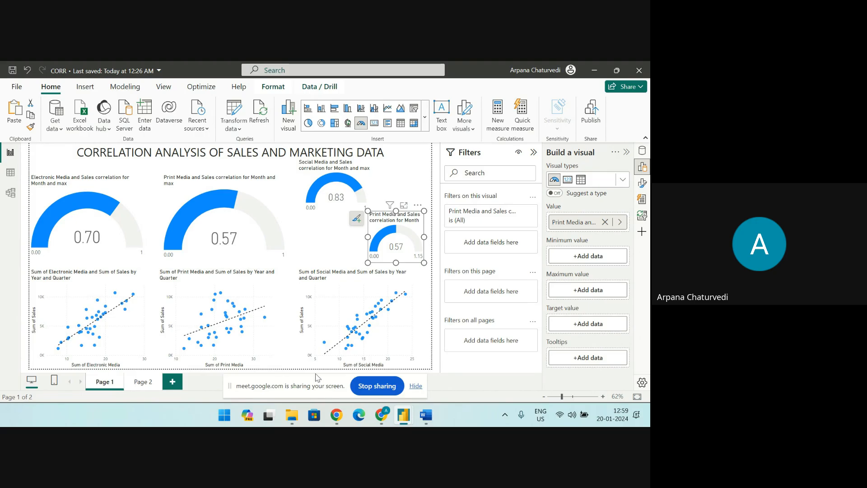
Open LINEAR.pbix from the recent reports
left_click(15, 87)
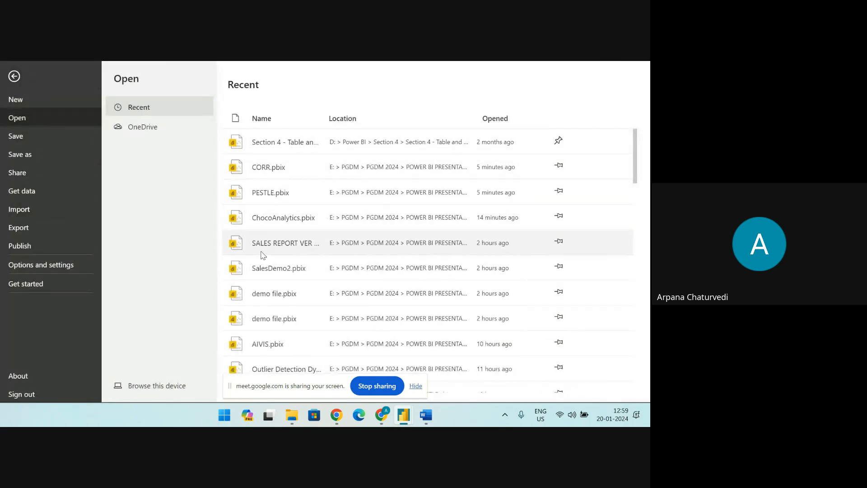
scroll(265, 282, "down", 1)
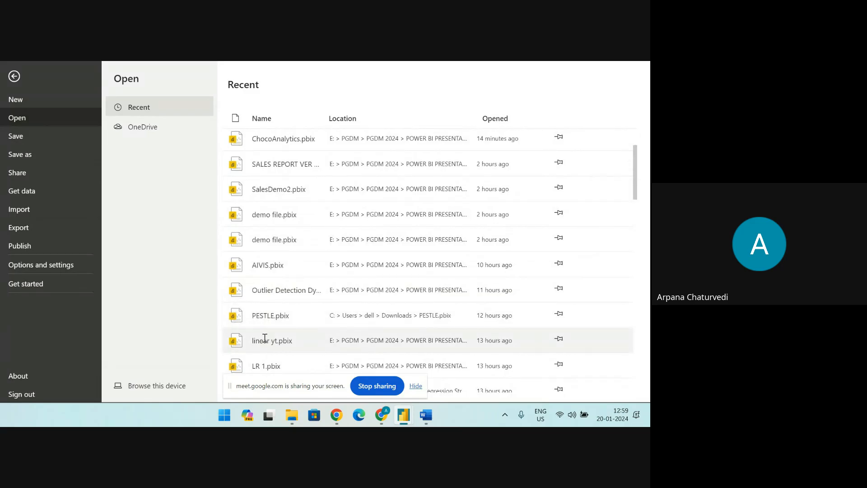
scroll(243, 342, "down", 3)
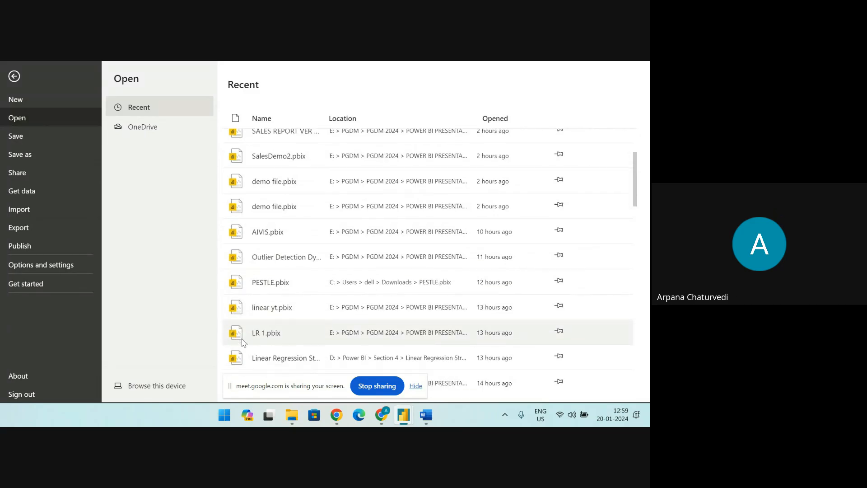
scroll(238, 347, "down", 2)
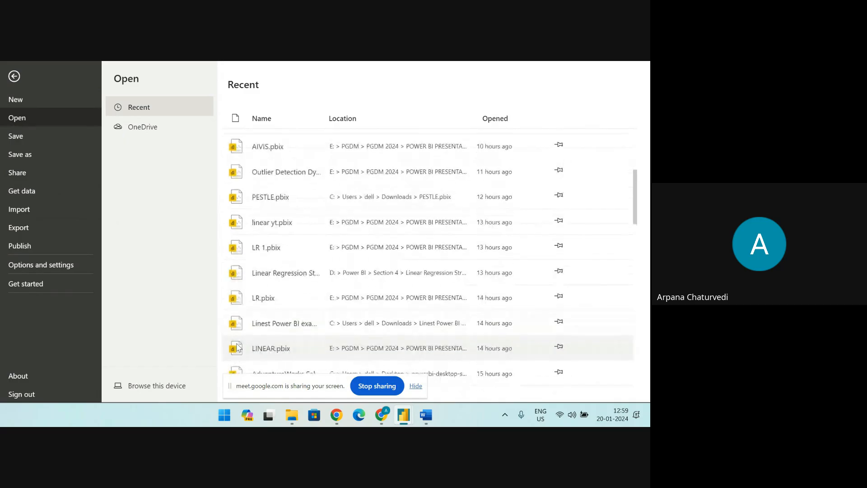
key("Escape")
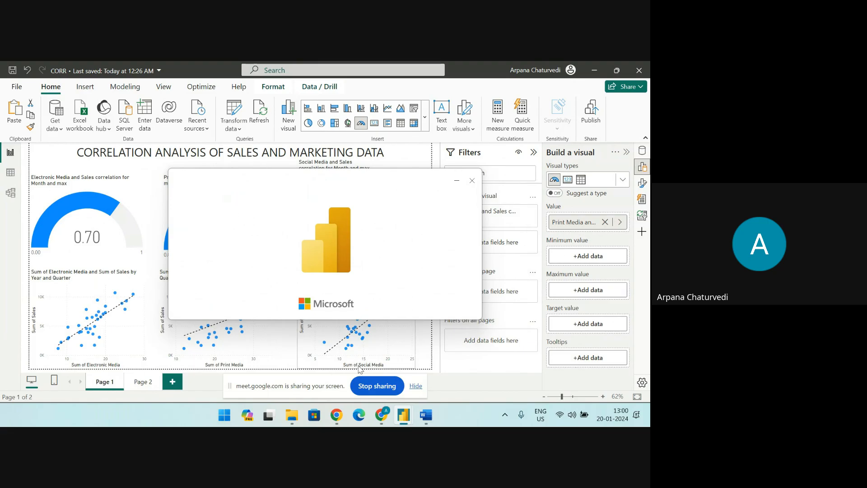
Switch to the open PESTLE report
mouse_move(402, 418)
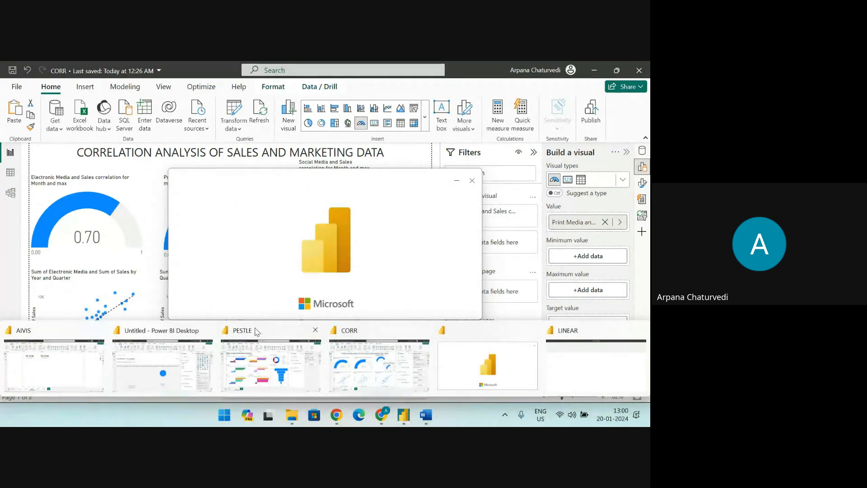
left_click(262, 330)
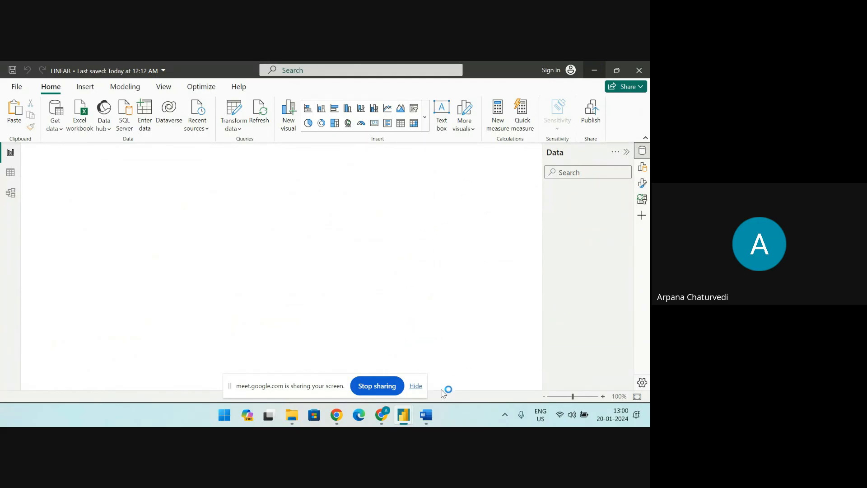
mouse_move(420, 416)
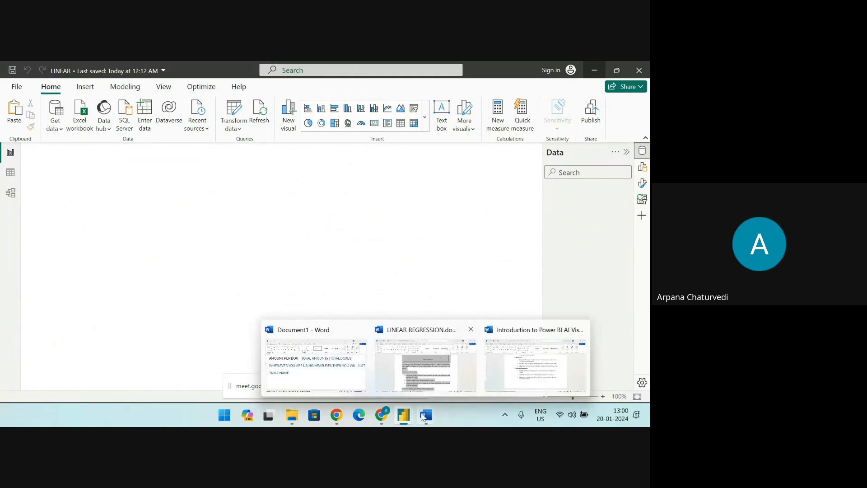
left_click(361, 334)
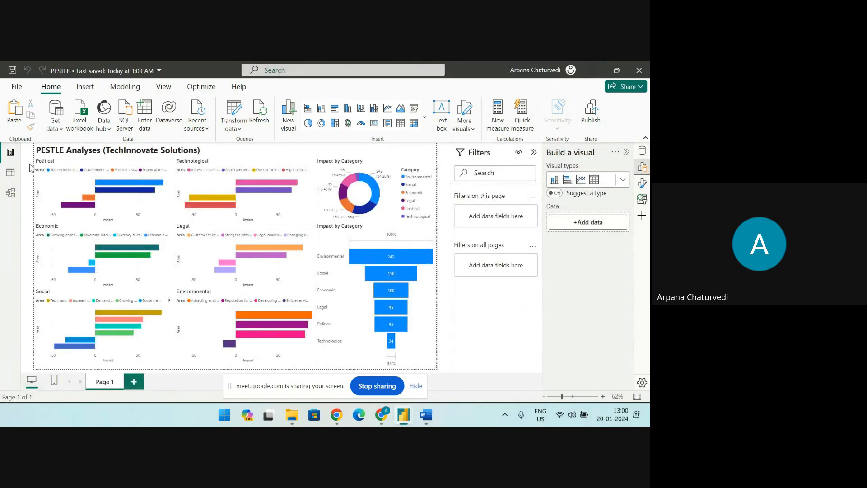
Examine the categories, areas and impact values in the PESTLE table, and return to the report view
left_click(10, 173)
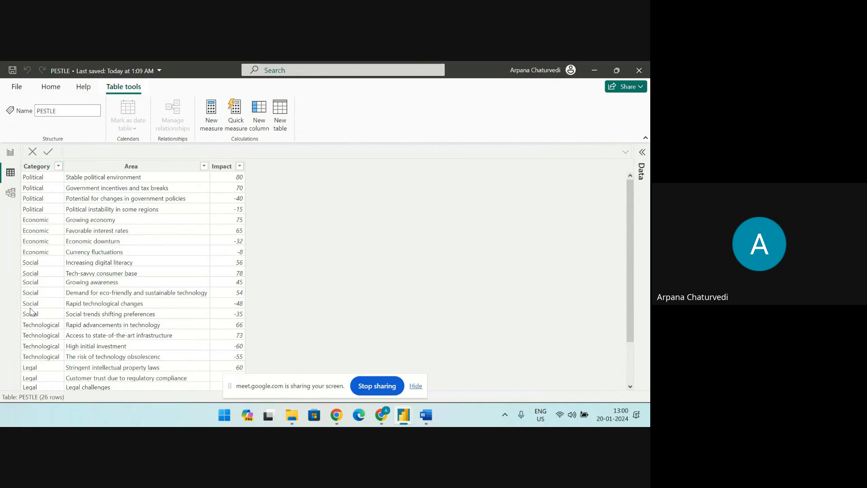
scroll(33, 316, "down", 2)
scroll(34, 364, "up", 2)
scroll(121, 300, "down", 2)
scroll(122, 291, "up", 2)
scroll(47, 335, "down", 2)
scroll(47, 337, "up", 2)
left_click(11, 155)
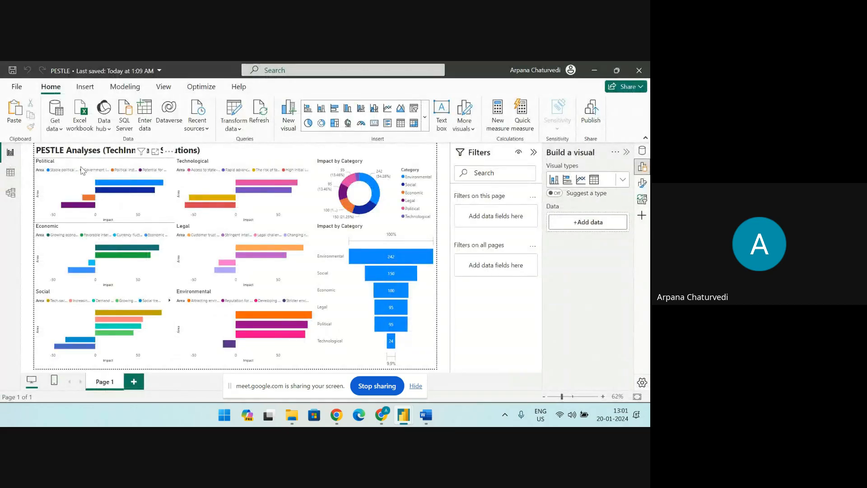
Show the Political bar chart in focus mode and inspect the impact of each area's bar
left_click(78, 167)
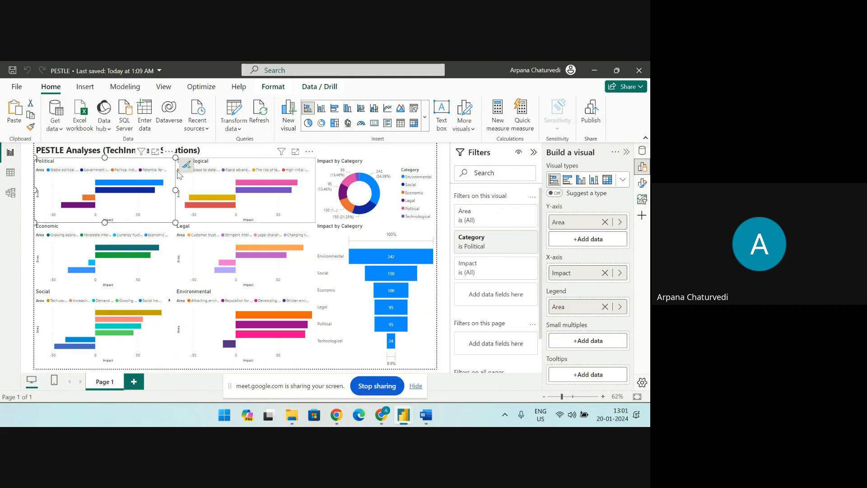
left_click(155, 153)
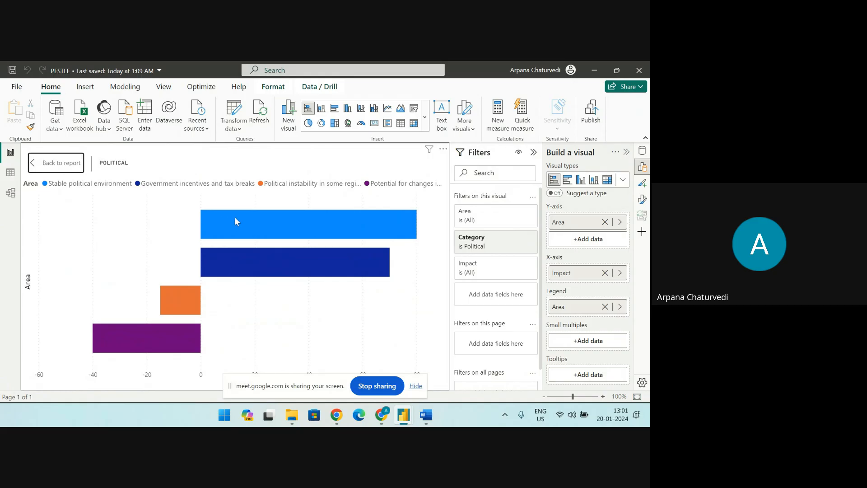
mouse_move(398, 226)
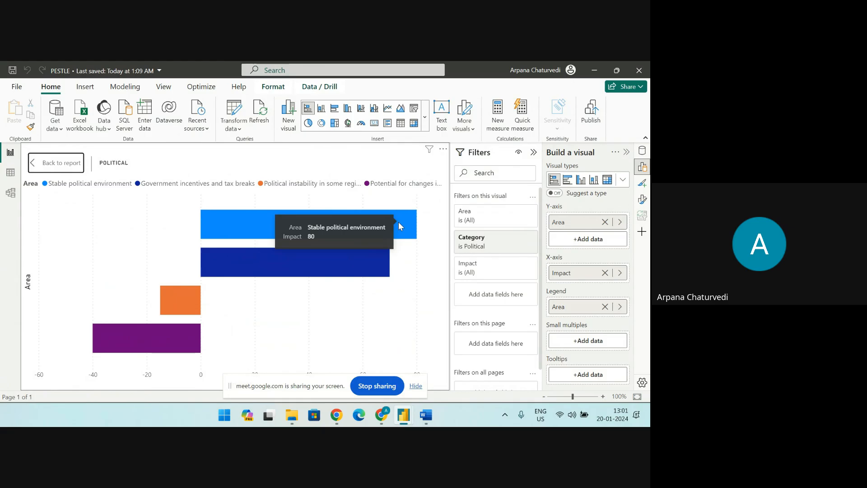
mouse_move(291, 266)
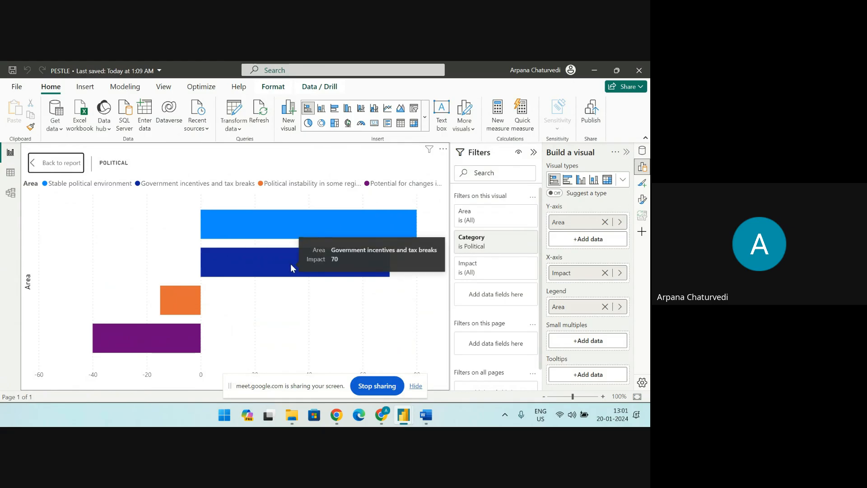
mouse_move(191, 295)
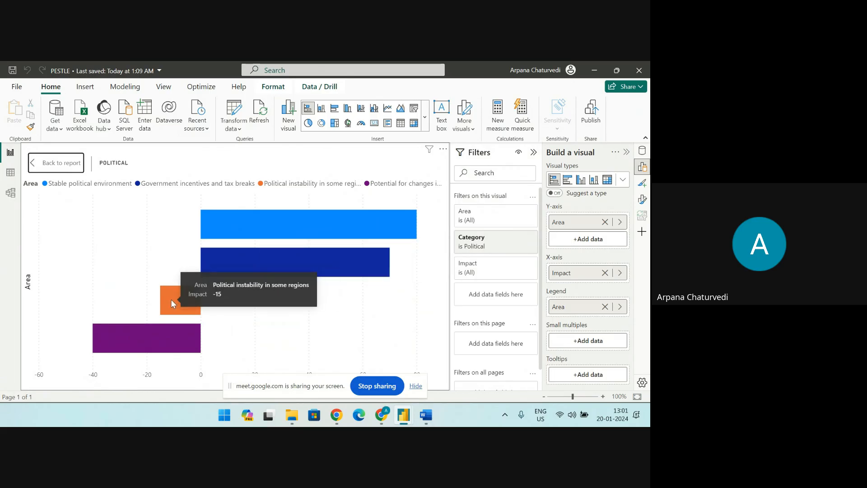
mouse_move(164, 340)
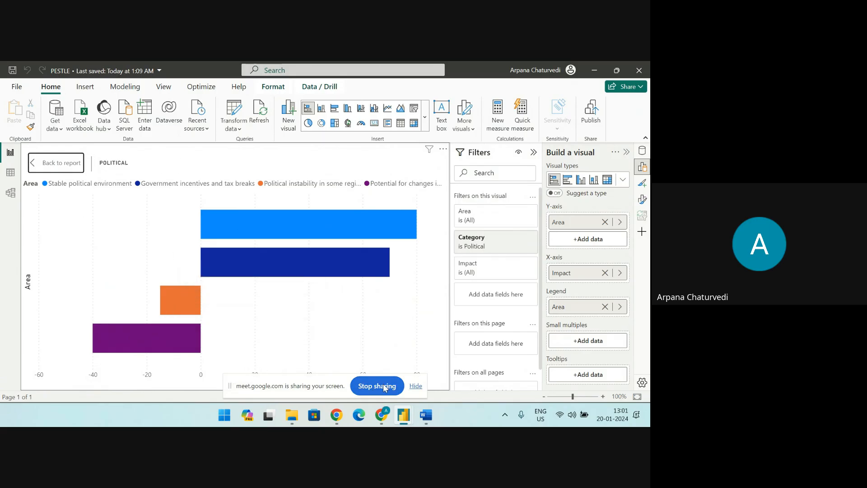
Minimize the PESTLE and CORR report windows
left_click(591, 68)
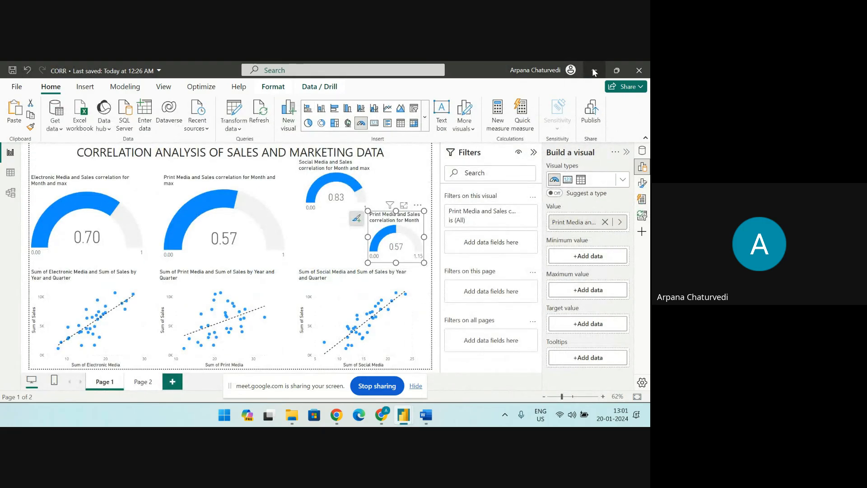
left_click(594, 71)
Switch to the AIVIS report and stop sharing the screen in Google Meet
mouse_move(432, 419)
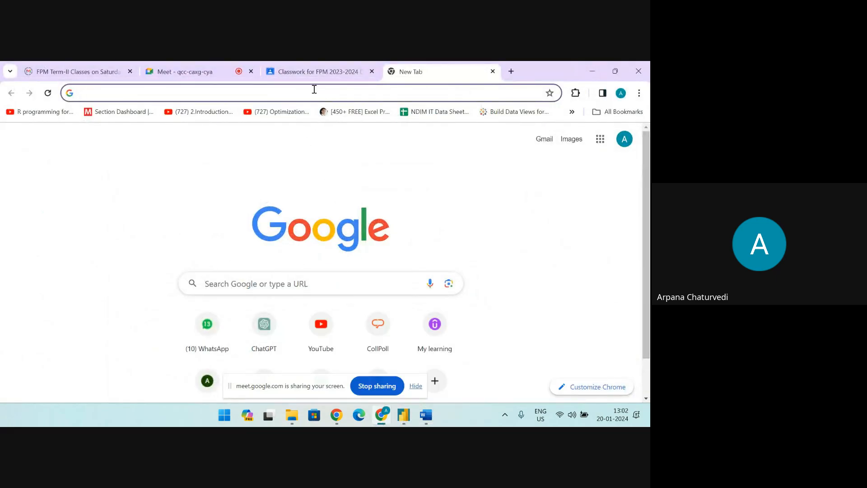
mouse_move(402, 413)
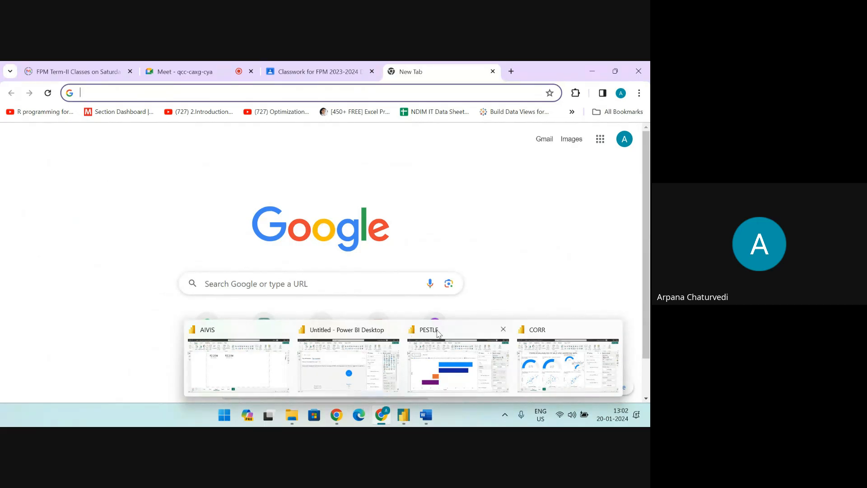
mouse_move(525, 335)
mouse_move(255, 335)
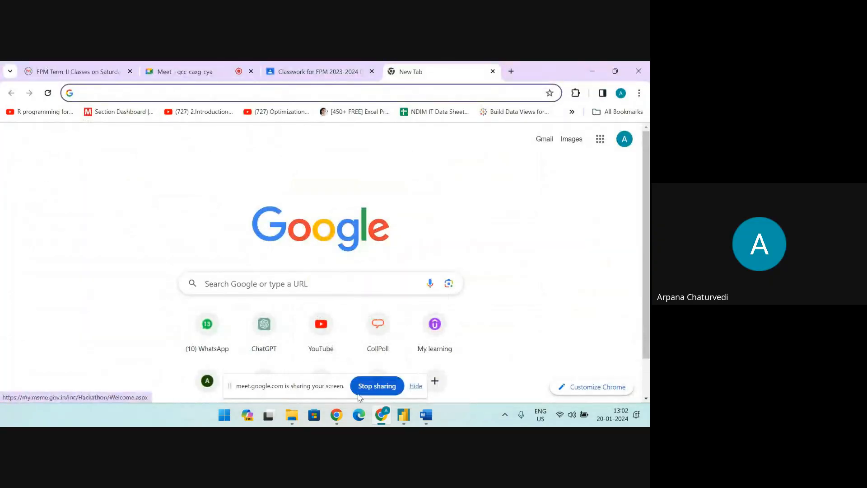
left_click(409, 421)
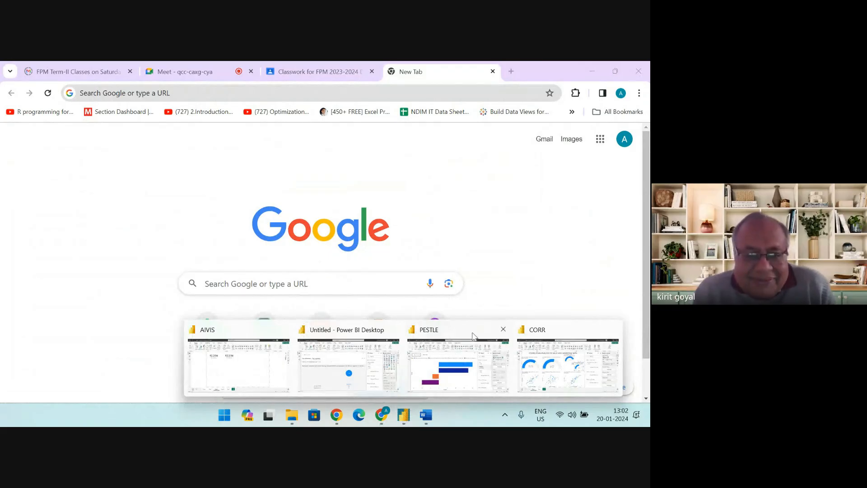
left_click(252, 335)
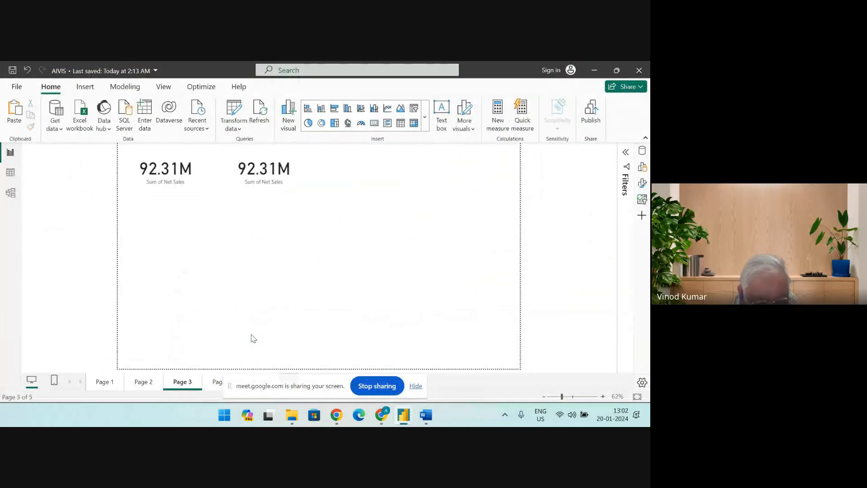
left_click(380, 387)
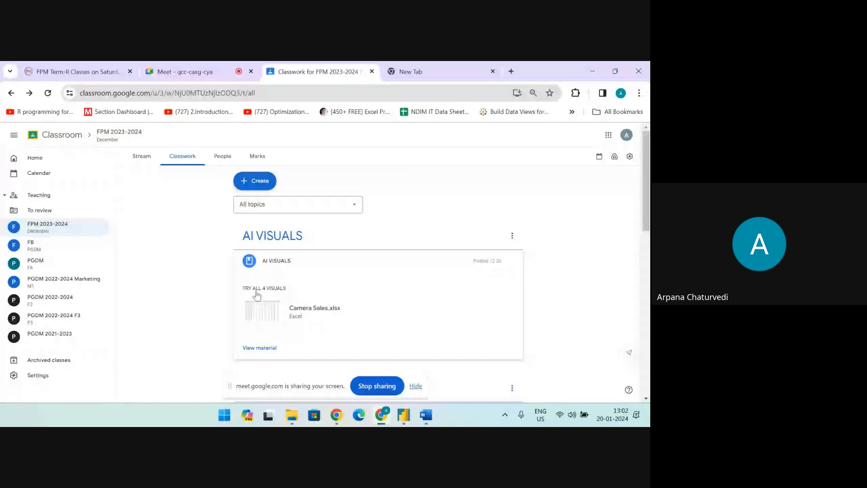
Look through the FPM 2023-2024 classwork topics and open the Case Study on Sales Data topic
scroll(255, 296, "down", 5)
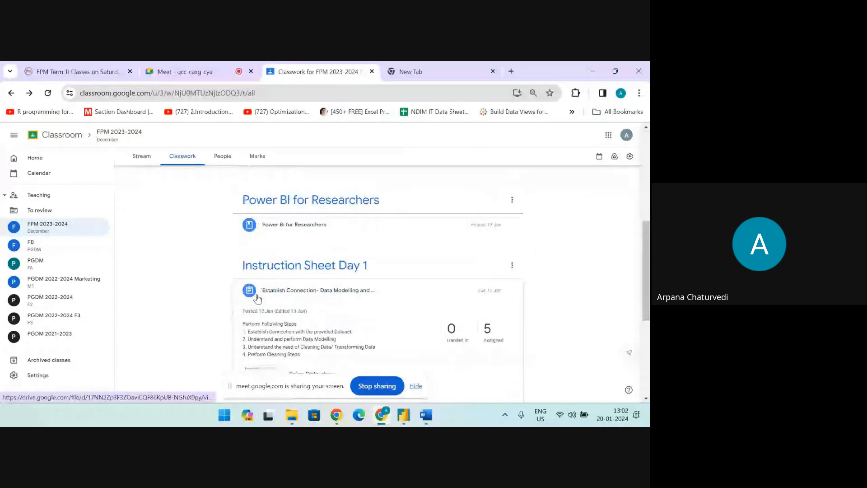
scroll(296, 270, "down", 1)
scroll(296, 269, "down", 4)
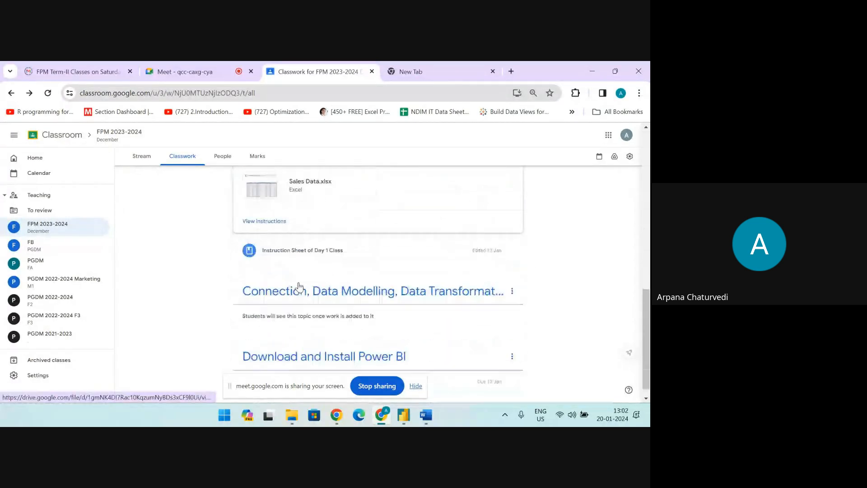
scroll(302, 292, "up", 7)
scroll(304, 289, "up", 2)
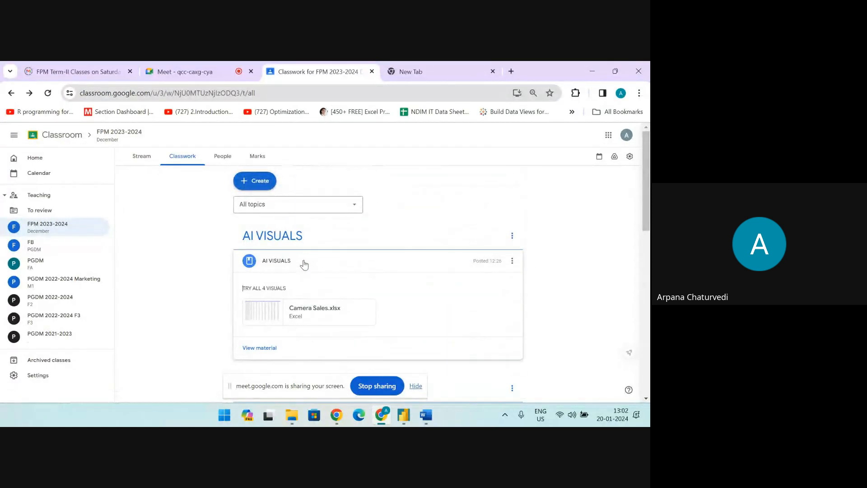
scroll(300, 273, "down", 2)
left_click(299, 290)
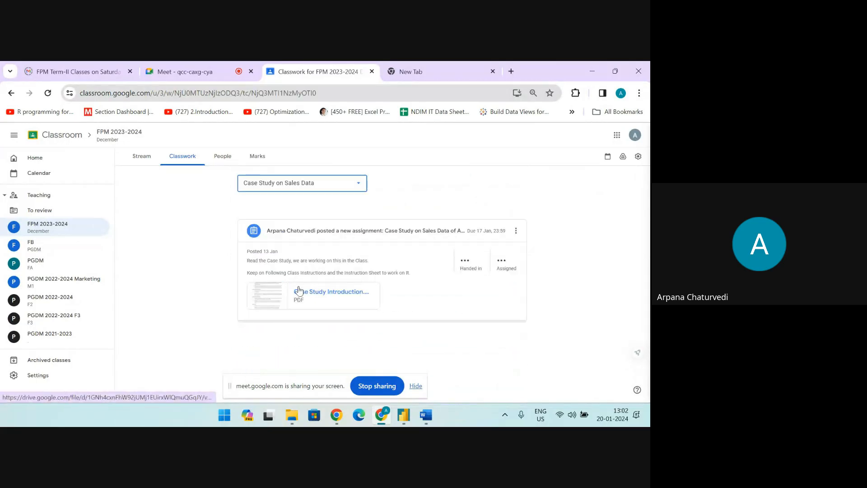
Open Case Study Introduction.pdf from the assignment and skim its sections, returning to the beginning of the document
left_click(269, 322)
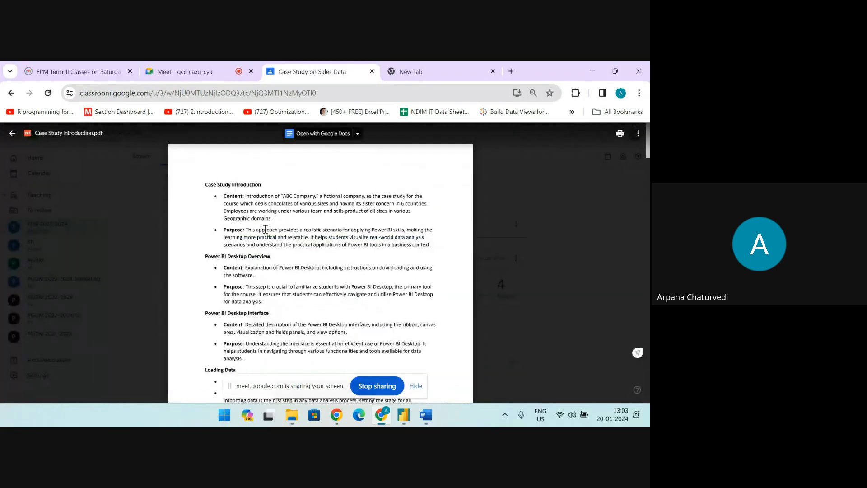
scroll(269, 252, "down", 10)
scroll(269, 252, "down", 6)
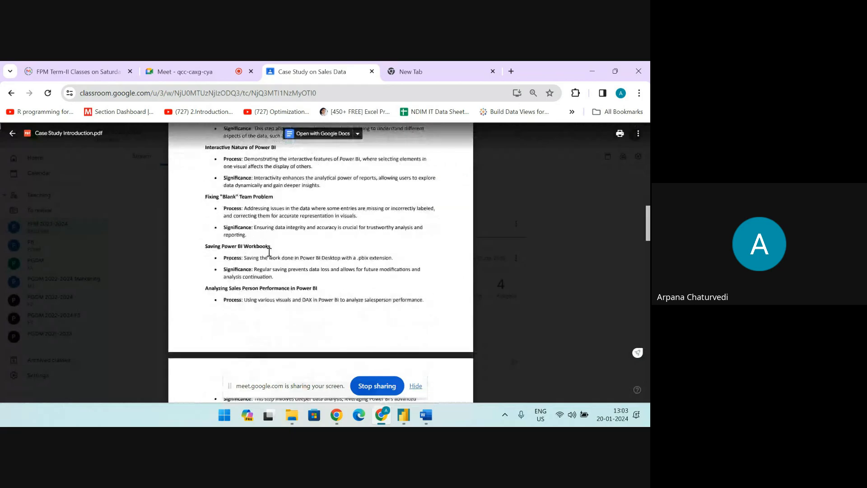
scroll(269, 252, "up", 15)
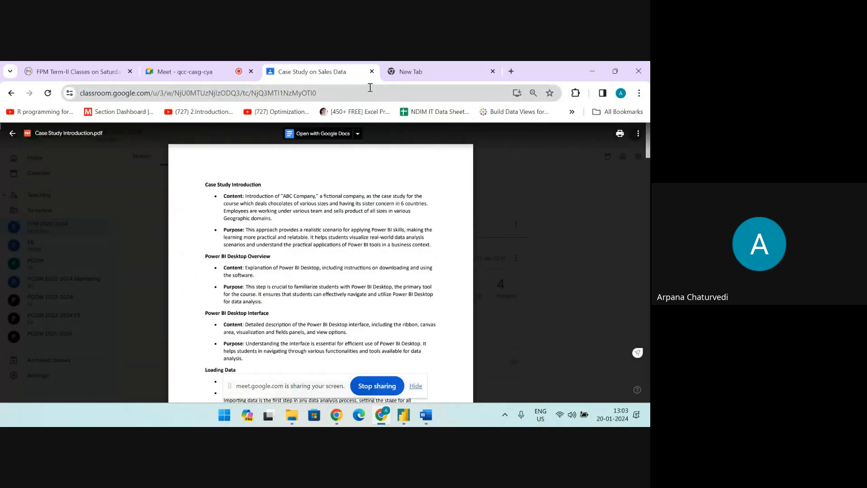
Close the Case Study on Sales Data browser tab and stop sharing the screen in the Google Meet call
left_click(372, 72)
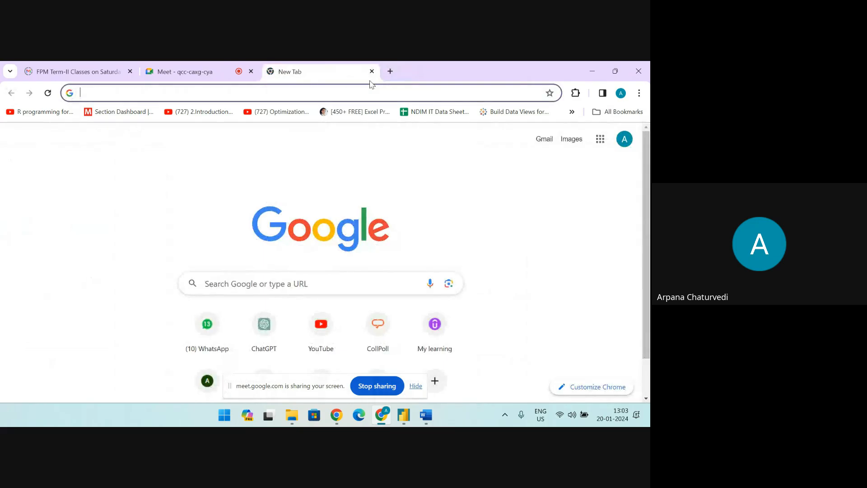
left_click(197, 72)
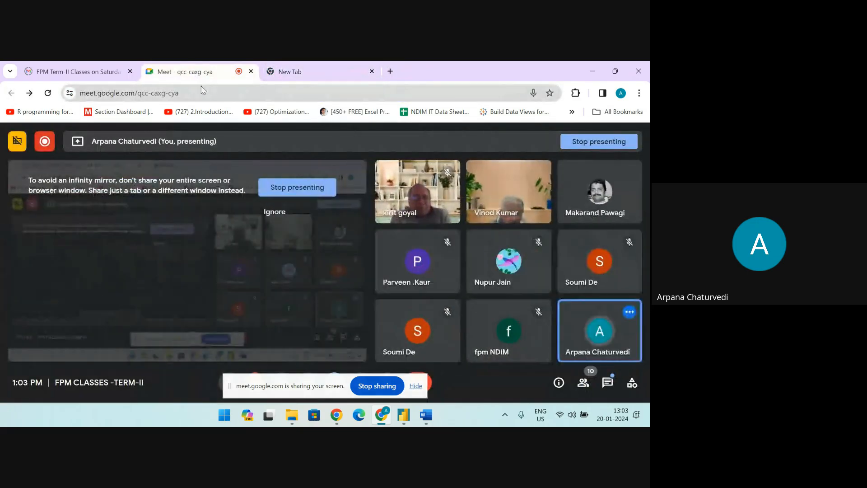
left_click(382, 387)
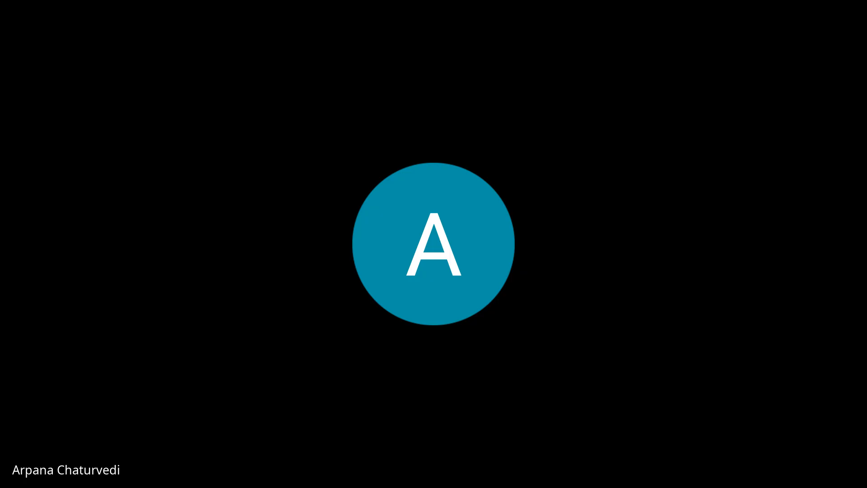